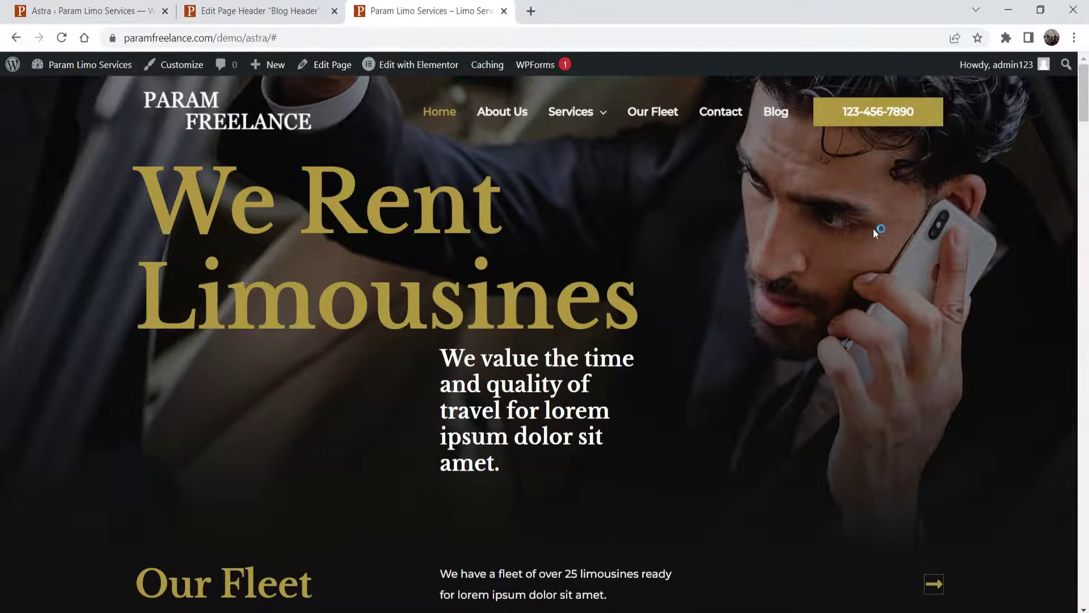
# - Scroll through the limousine demo homepage, return to its top, then switch to the Astra welcome dashboard tab
pyautogui.scroll(-4, 873, 229)
pyautogui.scroll(-9, 857, 250)
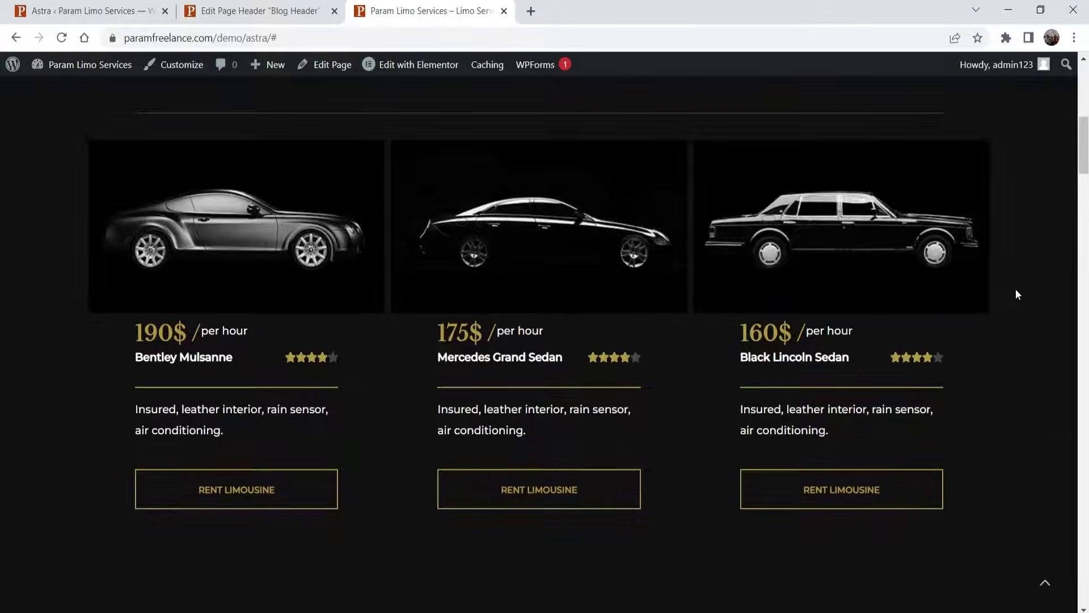
pyautogui.scroll(-4, 1016, 295)
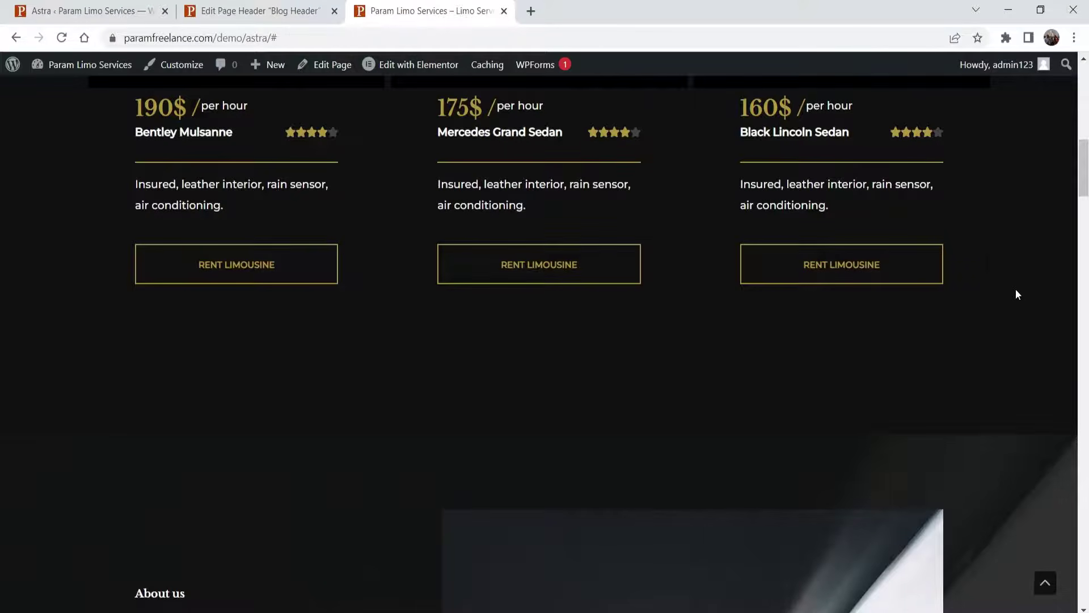
pyautogui.scroll(-12, 1016, 293)
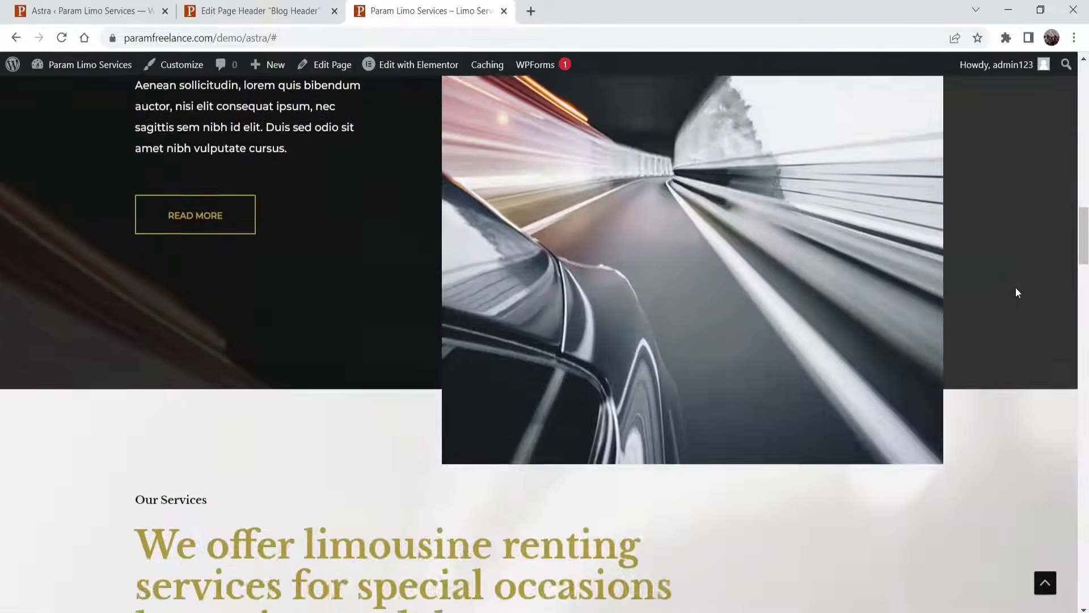
pyautogui.scroll(-13, 1016, 293)
pyautogui.scroll(4, 119, 162)
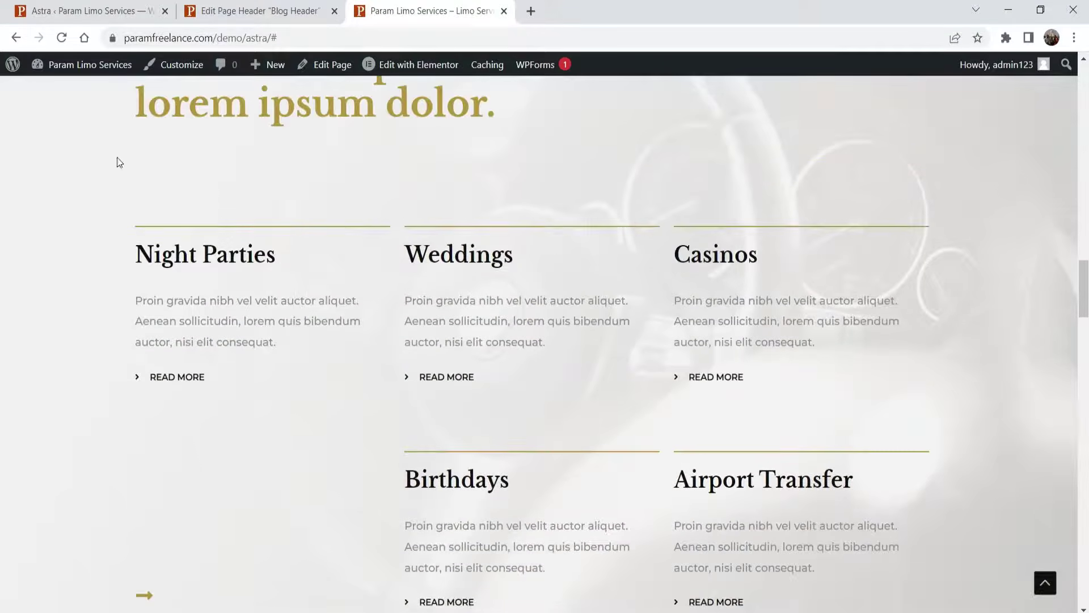
pyautogui.scroll(-20, 934, 291)
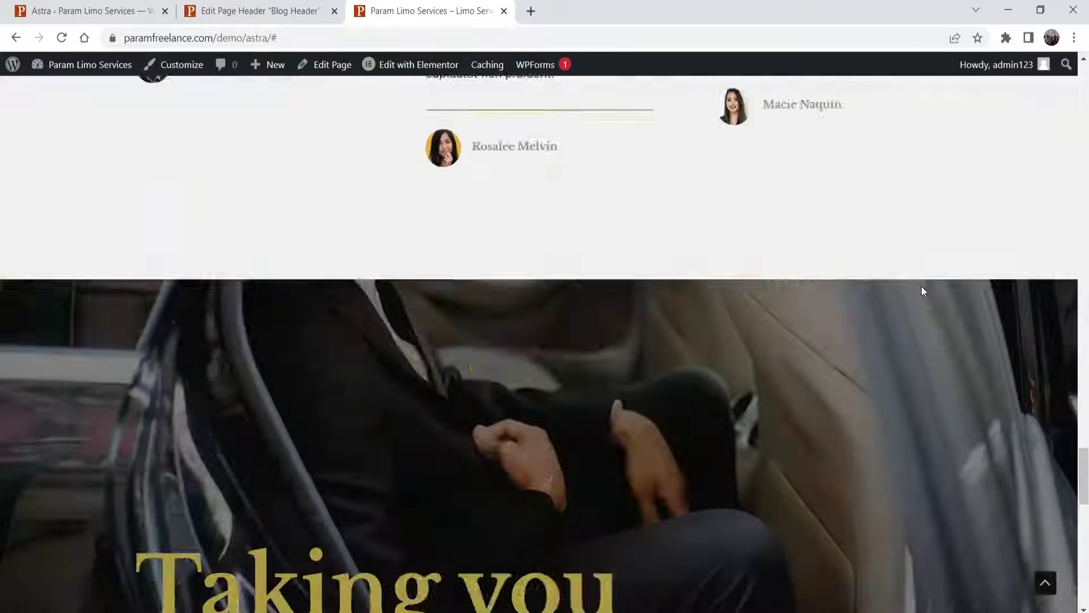
pyautogui.press('Home')
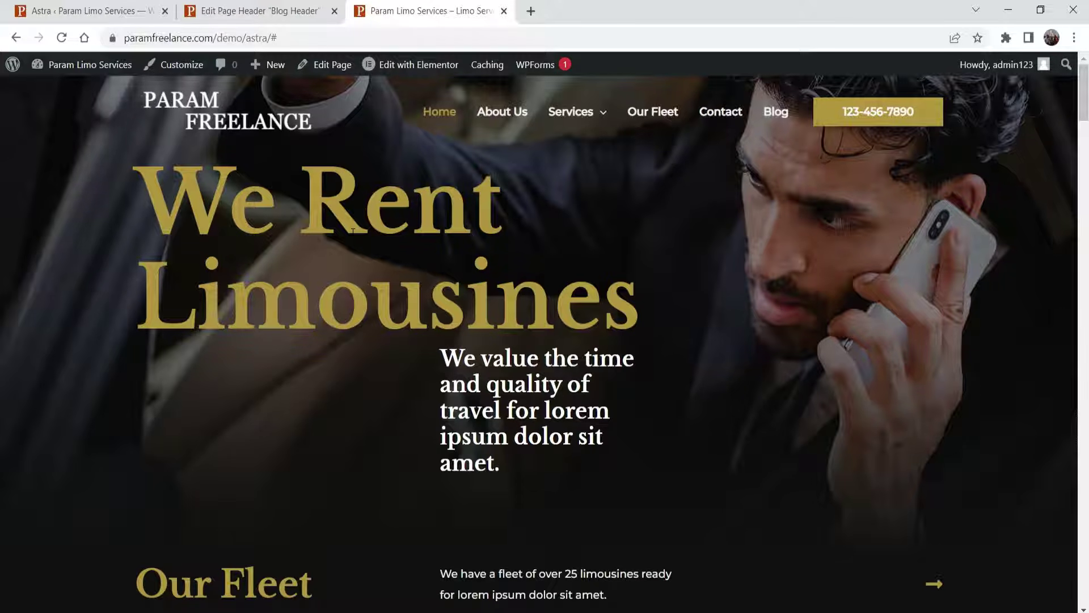
pyautogui.hotkey('ctrl', '1')
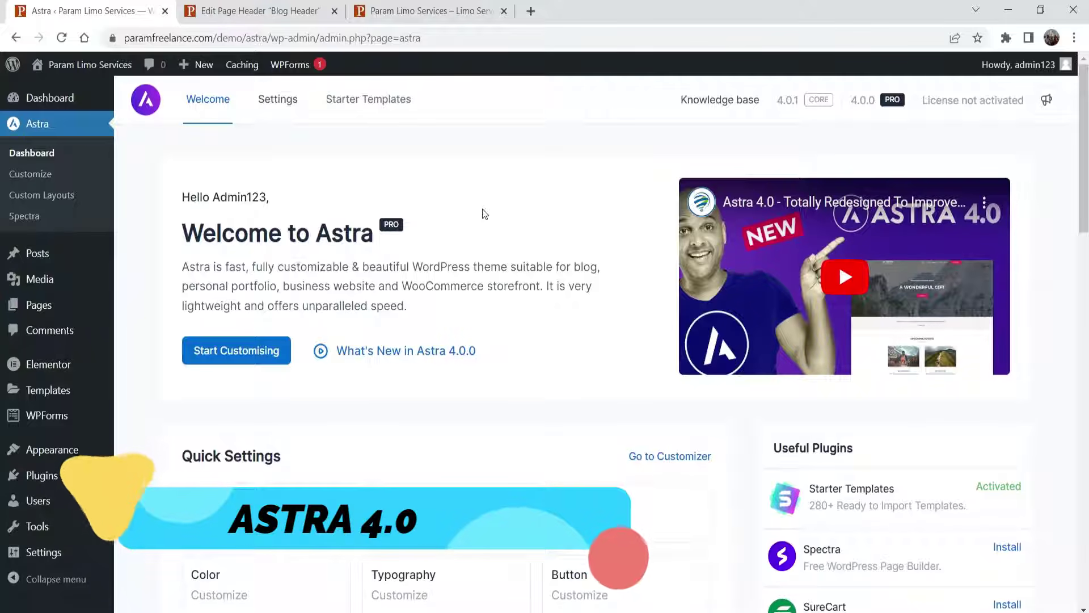
# - Look over Astra's Quick Settings and Pro Modules list, then go back to the 'We Rent Limousines' homepage tab
pyautogui.scroll(-1, 484, 213)
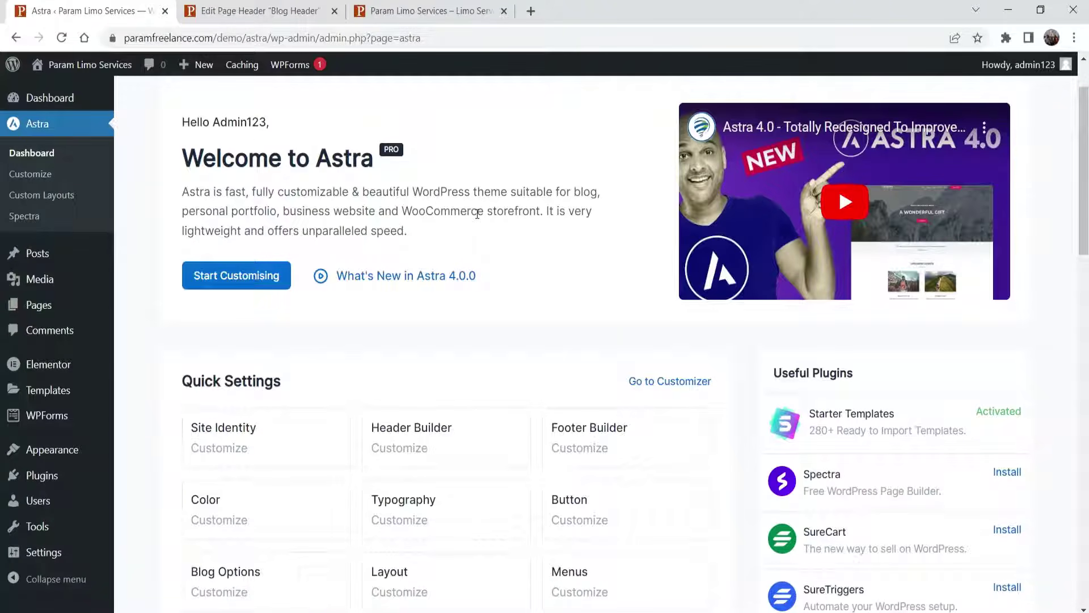
pyautogui.click(488, 11)
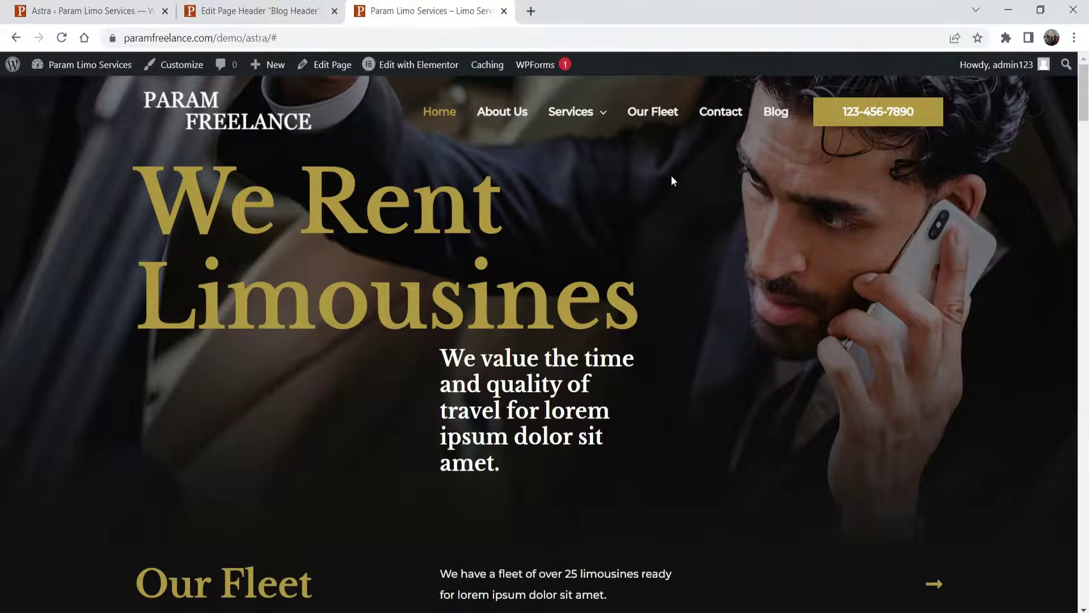
pyautogui.scroll(-5, 663, 192)
pyautogui.scroll(5, 662, 188)
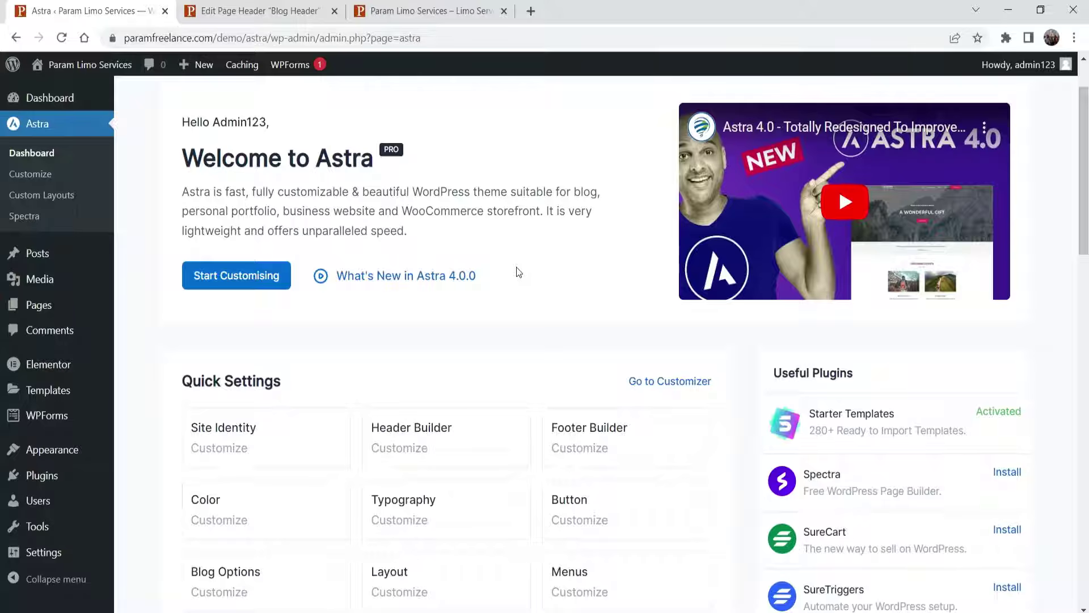
pyautogui.scroll(-4, 519, 272)
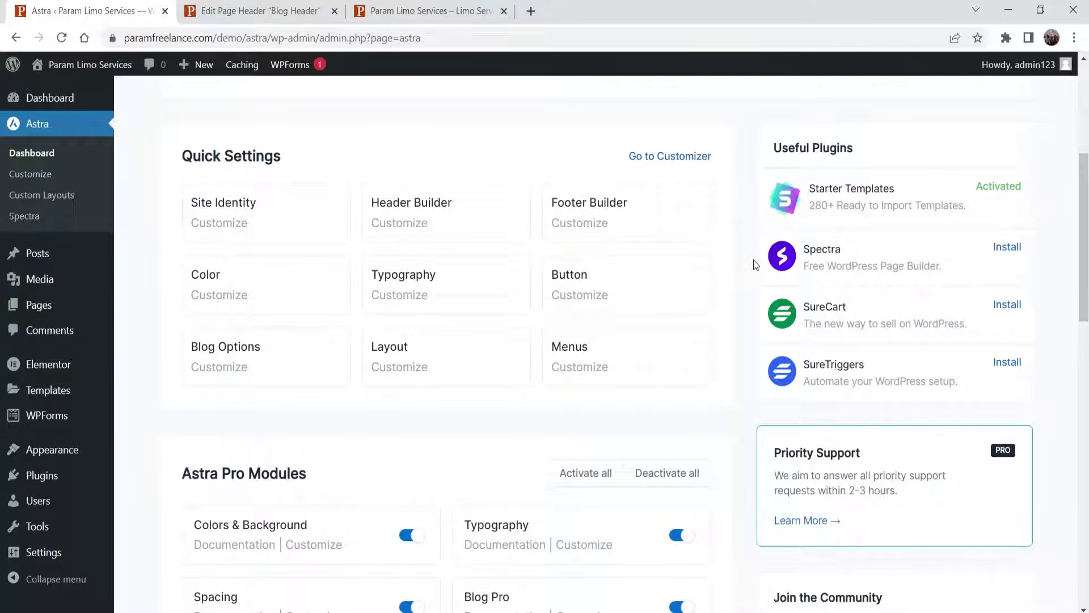
pyautogui.scroll(-5, 747, 261)
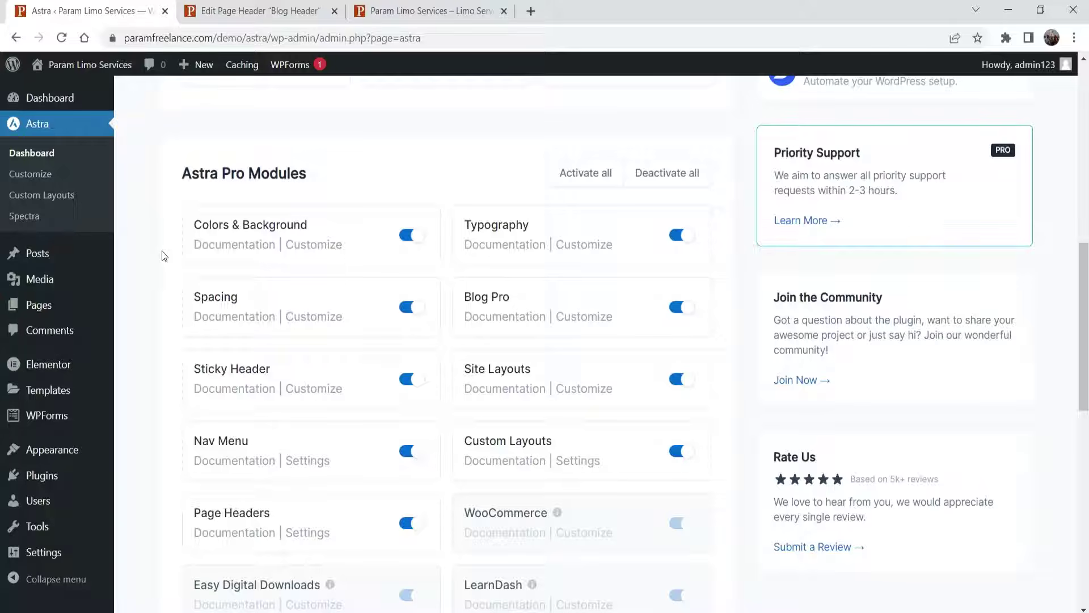
pyautogui.scroll(-3, 136, 247)
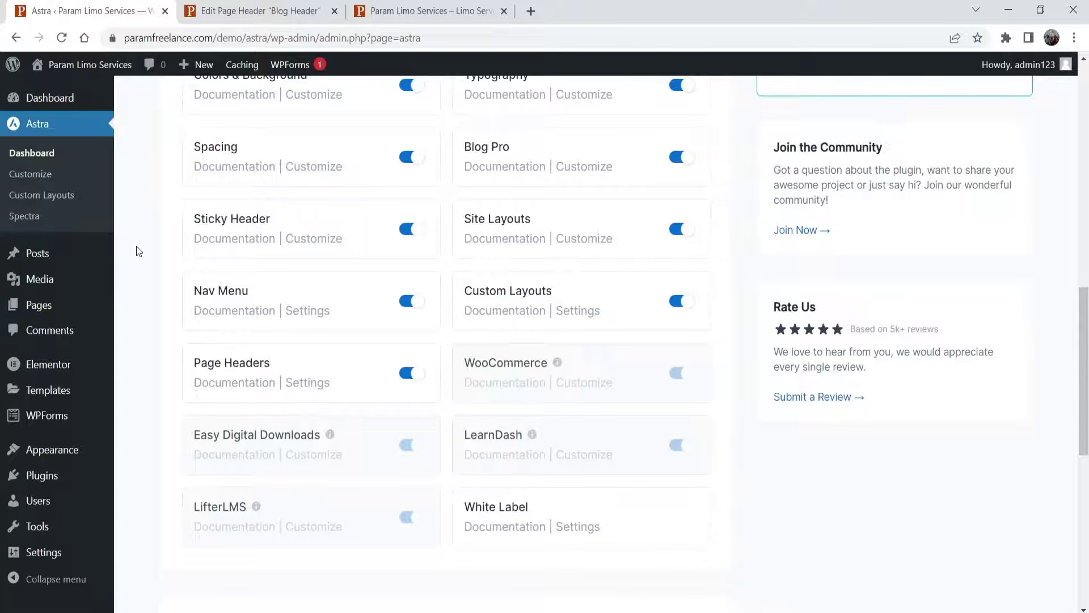
pyautogui.scroll(15, 134, 247)
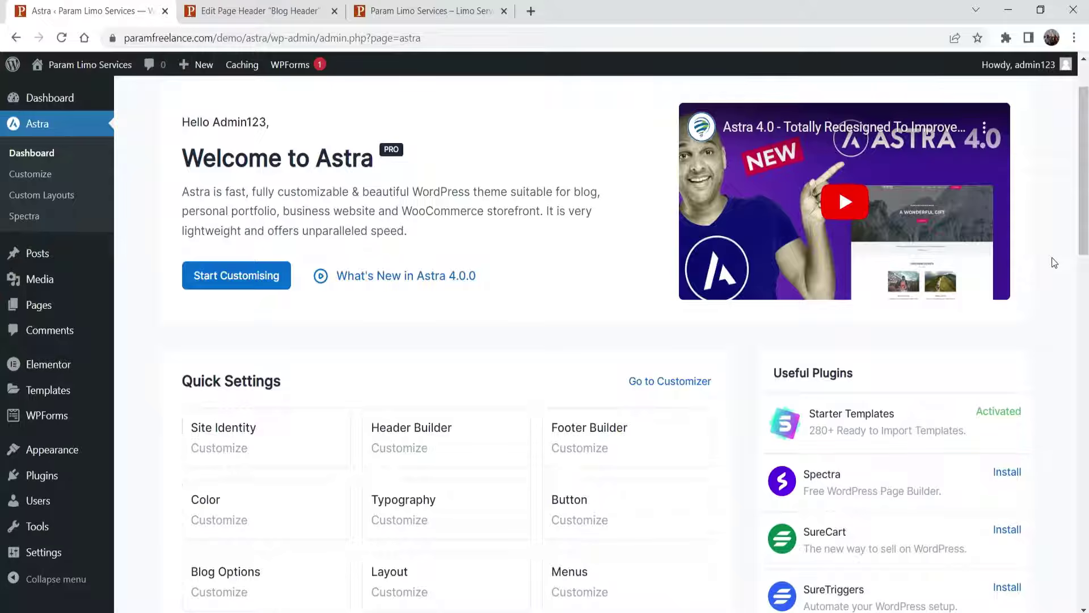
pyautogui.scroll(-10, 1054, 263)
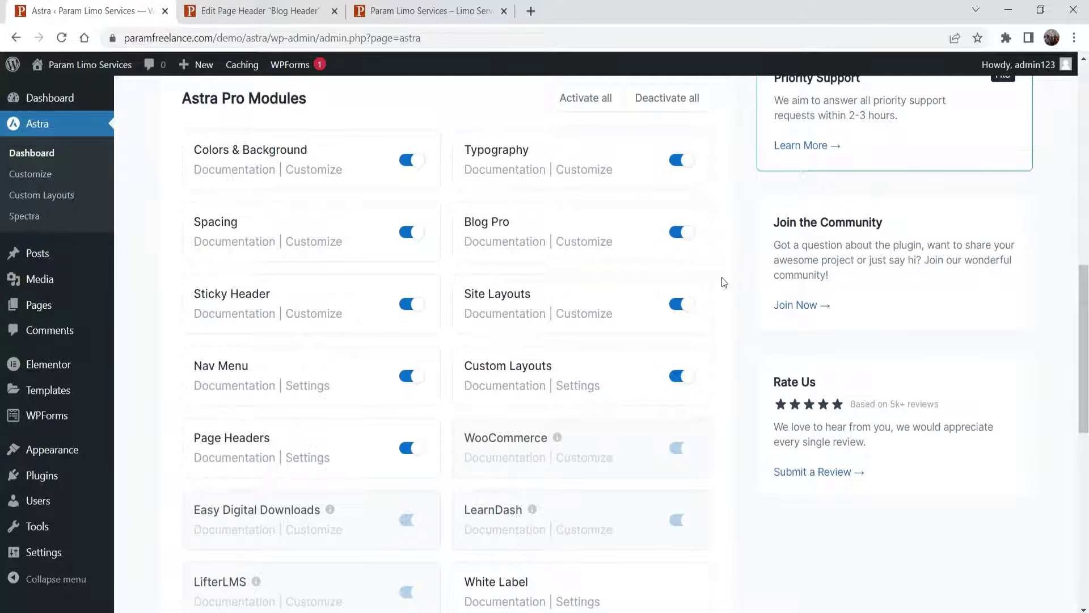
pyautogui.click(448, 13)
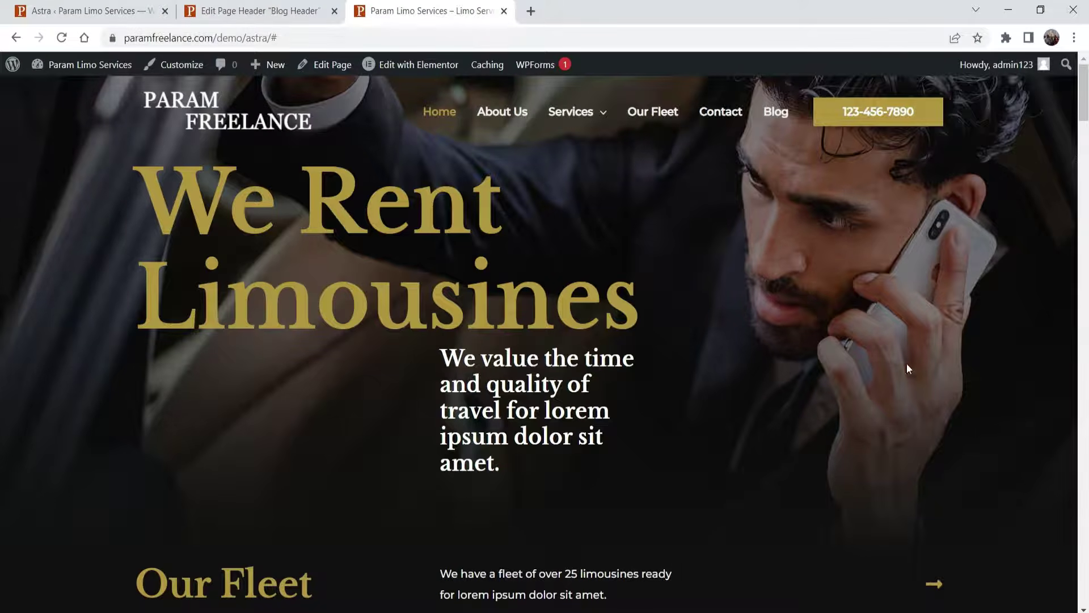
# - Move back and forth between the limousine homepage and Astra dashboard tabs, ending on the fresh site's empty Pages list
pyautogui.scroll(-5, 956, 278)
pyautogui.scroll(5, 1047, 230)
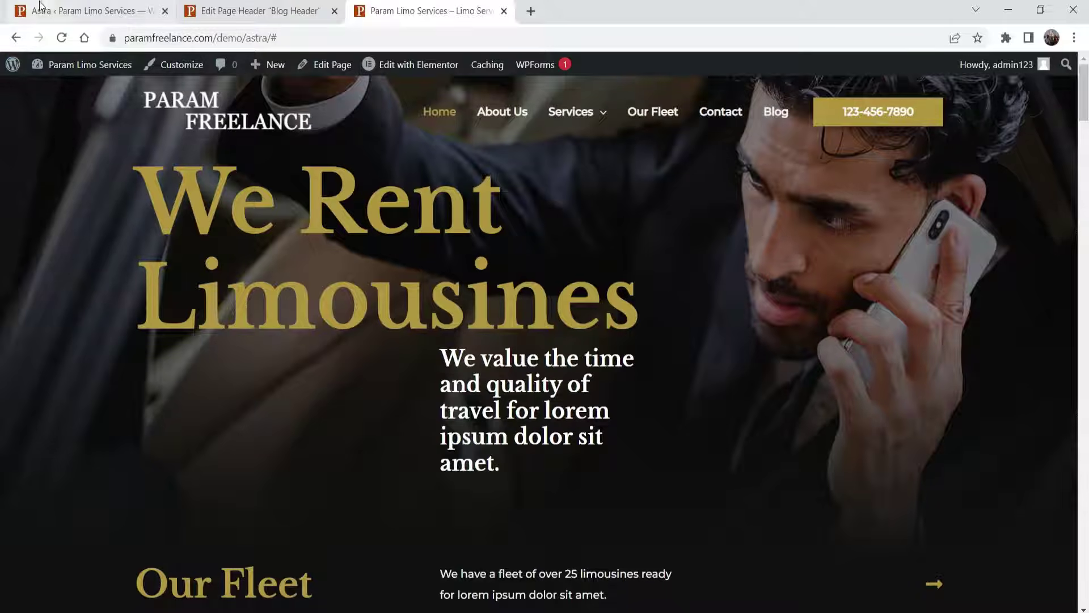
pyautogui.click(79, 11)
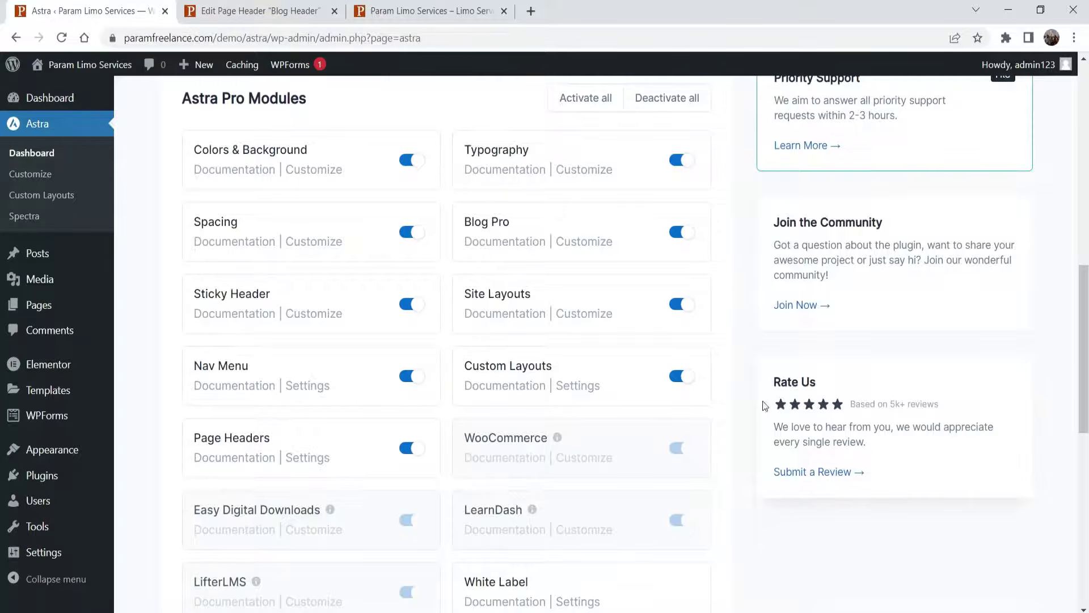
pyautogui.scroll(4, 794, 403)
pyautogui.click(431, 11)
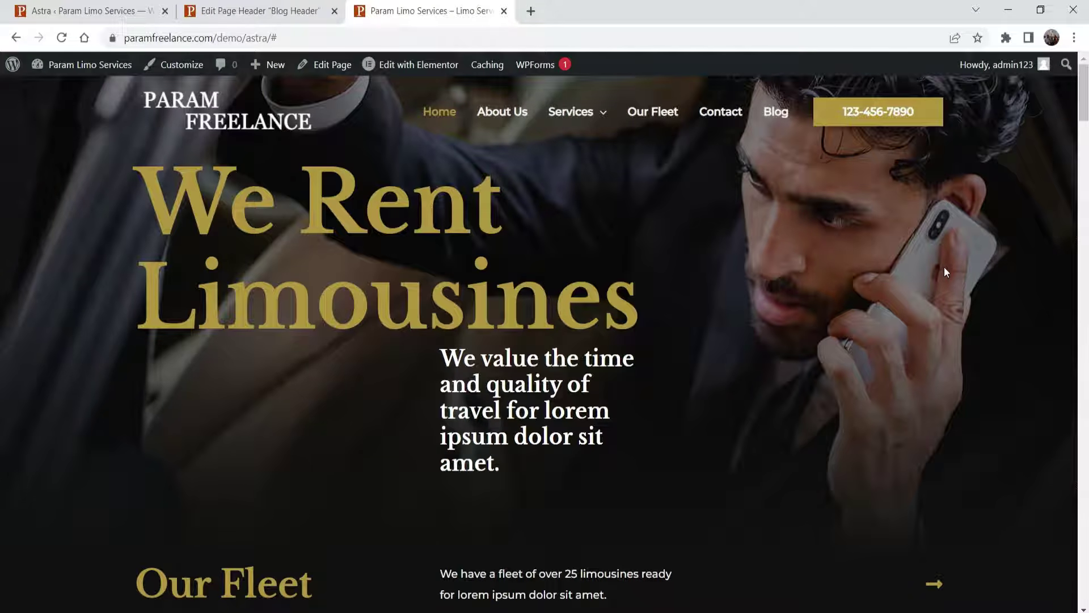
pyautogui.click(89, 11)
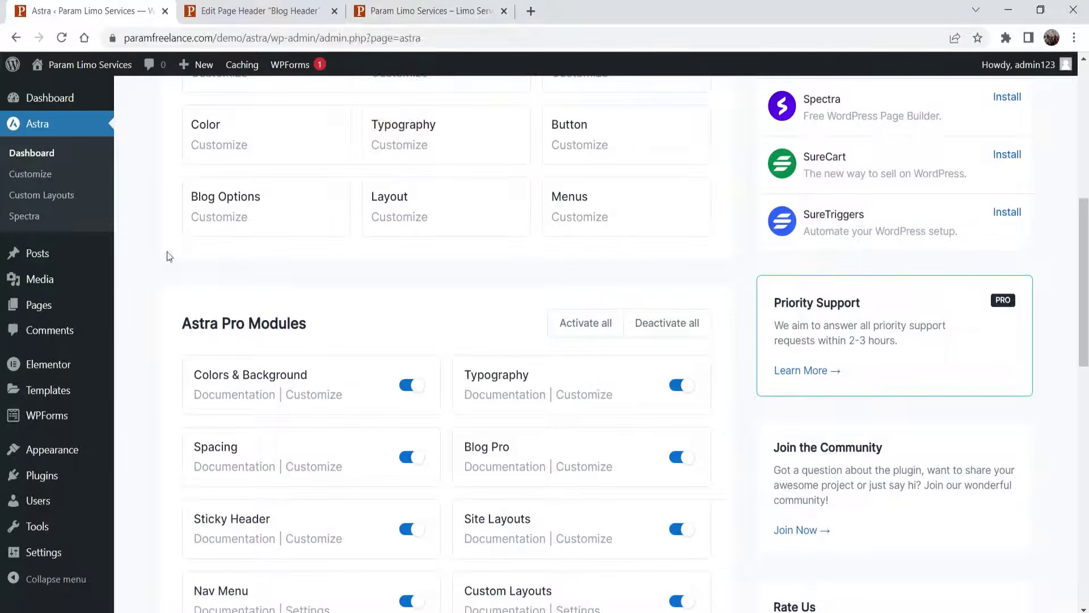
pyautogui.click(413, 11)
pyautogui.click(45, 13)
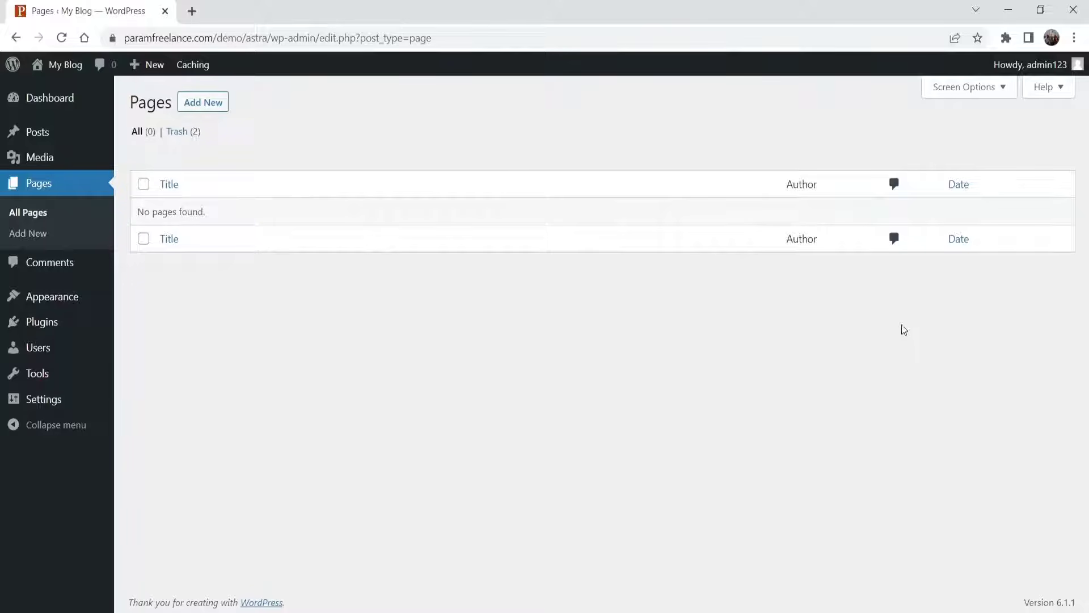
# - Check the fresh site's Plugins, Pages and Posts lists, finding them empty
pyautogui.click(56, 321)
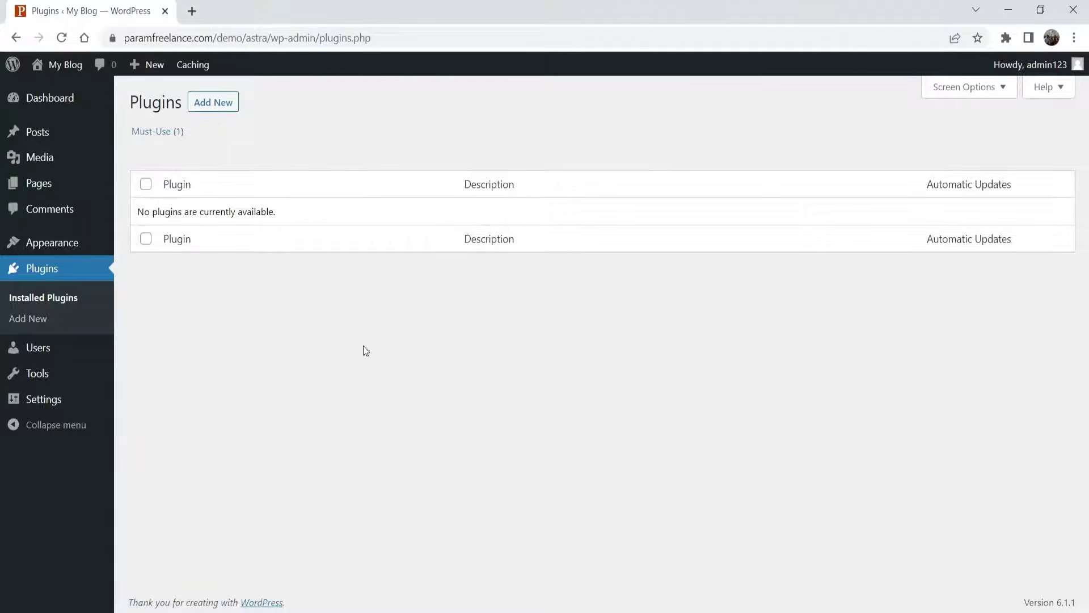
pyautogui.click(36, 182)
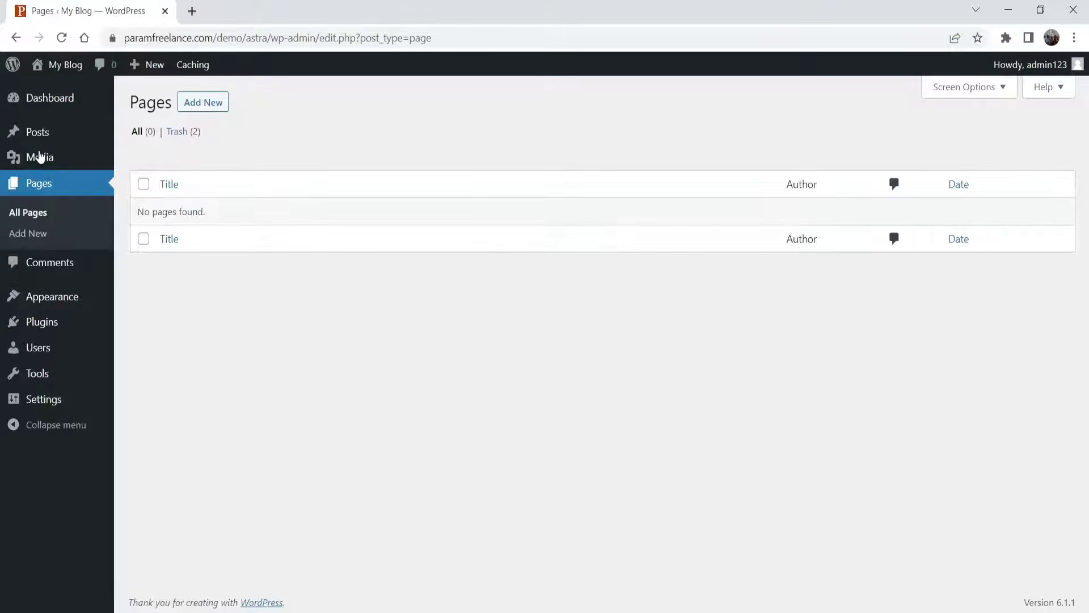
pyautogui.click(37, 132)
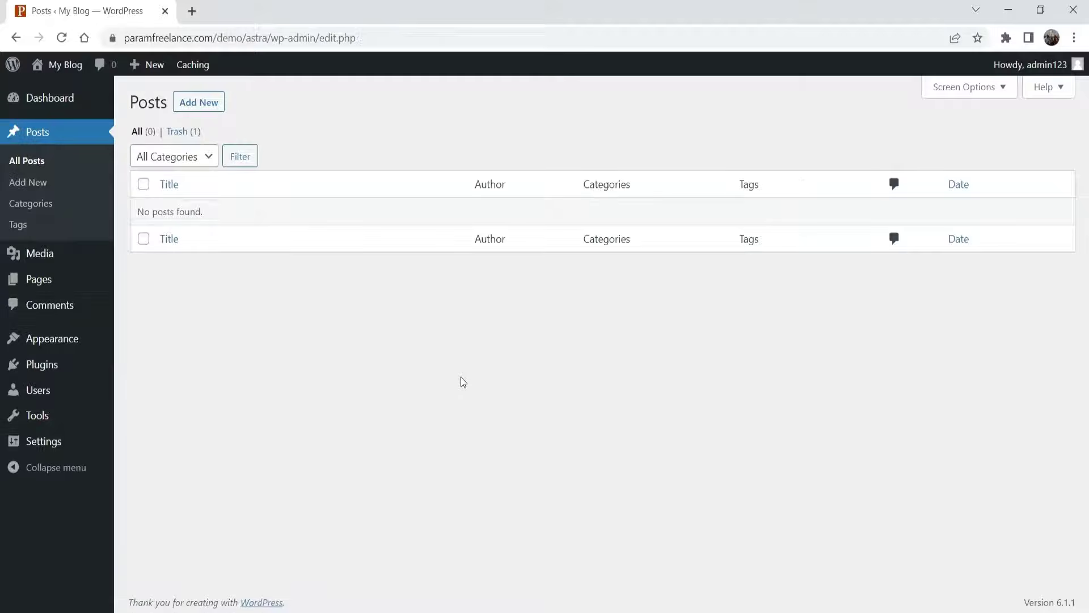
# - Open the My Blog front end in a new tab, then return to the Posts list
pyautogui.moveTo(56, 64)
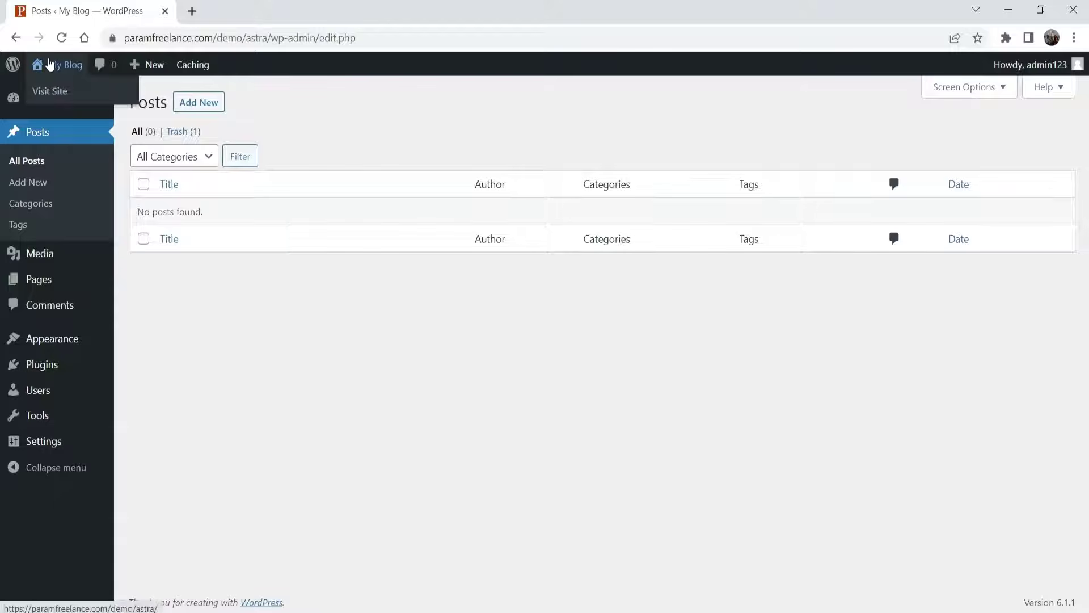
pyautogui.rightClick(46, 92)
pyautogui.click(88, 103)
pyautogui.click(250, 10)
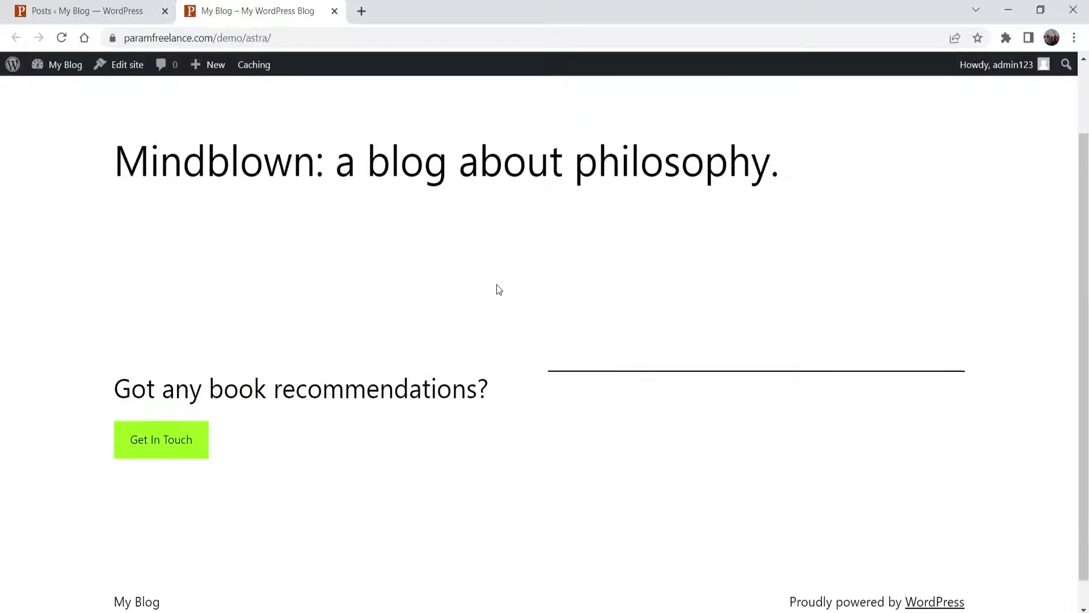
pyautogui.scroll(2, 496, 286)
pyautogui.click(93, 7)
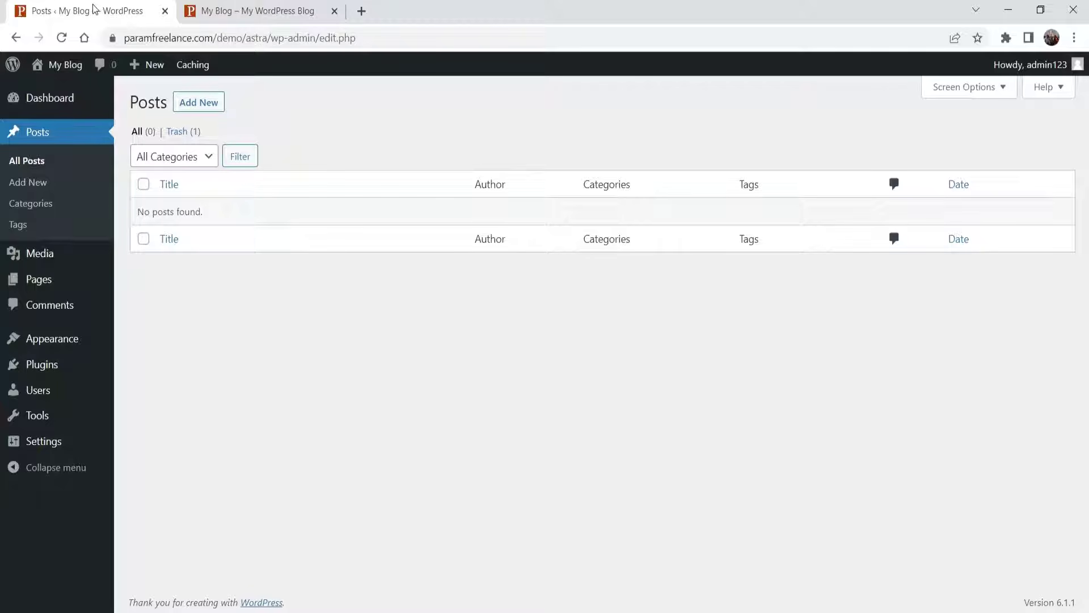
# - Open the Add New themes page under Appearance > Themes
pyautogui.moveTo(63, 346)
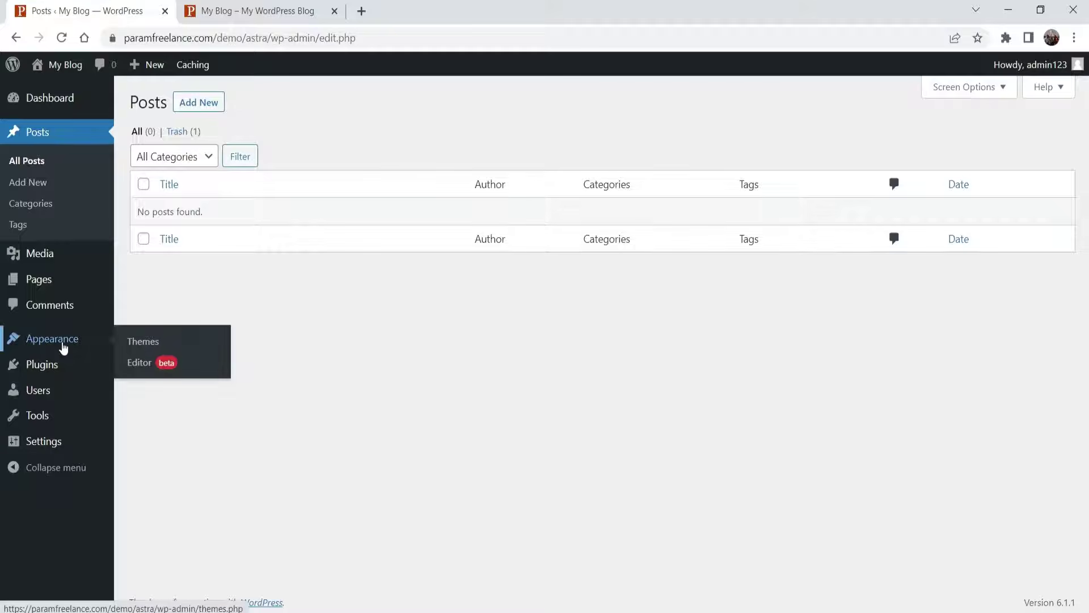
pyautogui.click(142, 341)
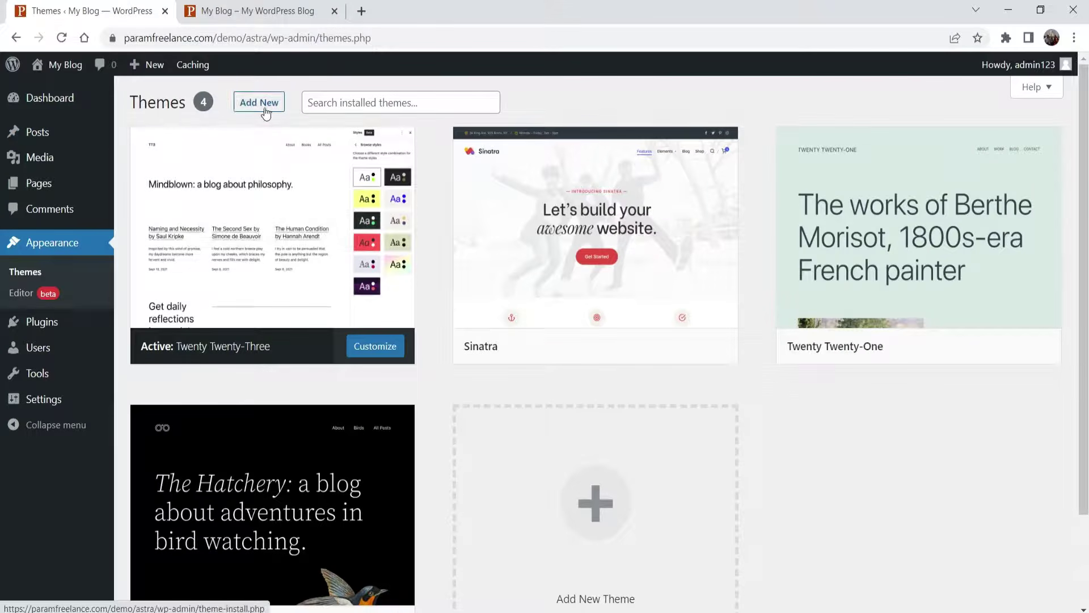
pyautogui.click(262, 106)
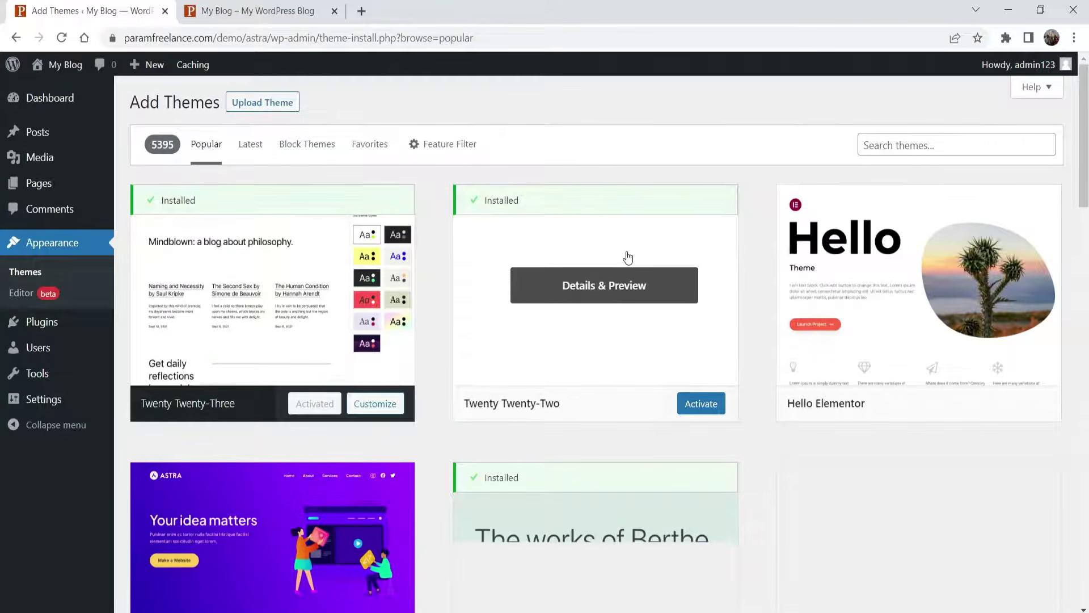
# - Preview the Astra 4.0.1 theme details, then install and activate Astra
pyautogui.scroll(-2, 624, 256)
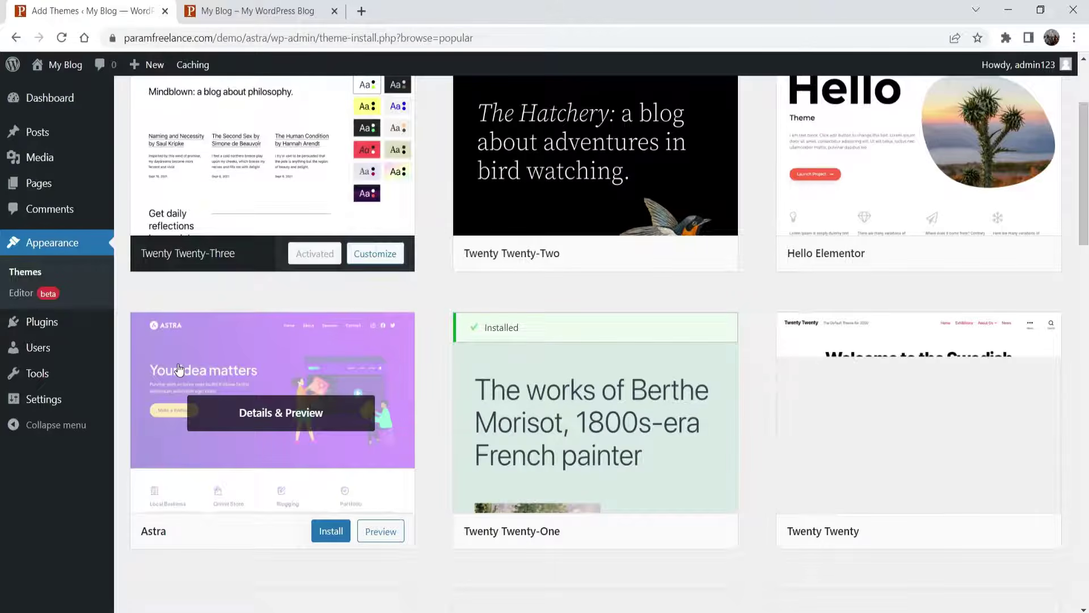
pyautogui.click(315, 406)
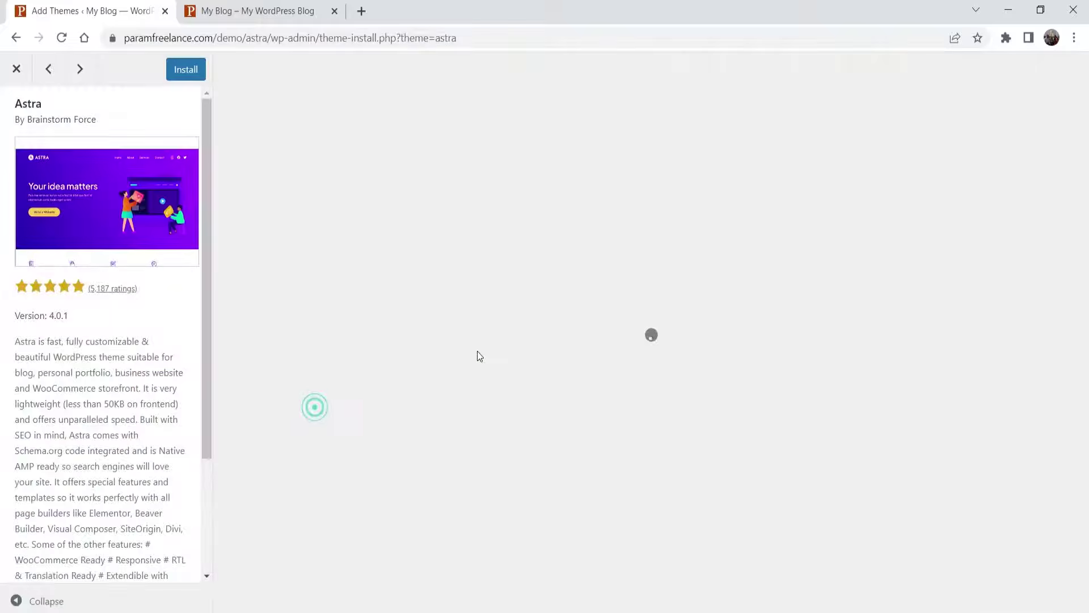
pyautogui.doubleClick(67, 316)
pyautogui.click(106, 341)
pyautogui.scroll(-10, 753, 320)
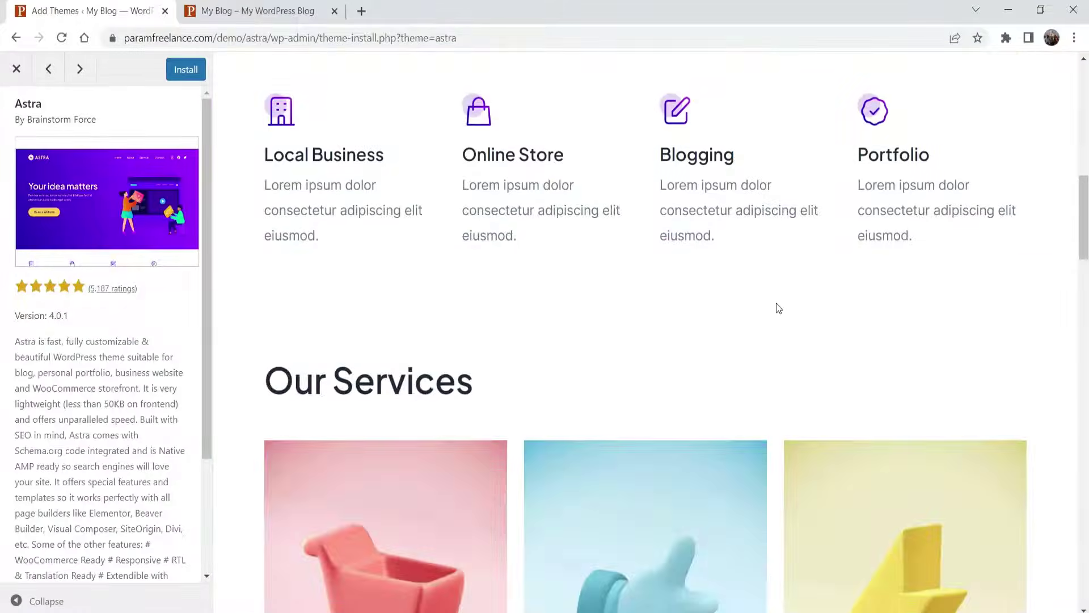
pyautogui.scroll(-20, 777, 304)
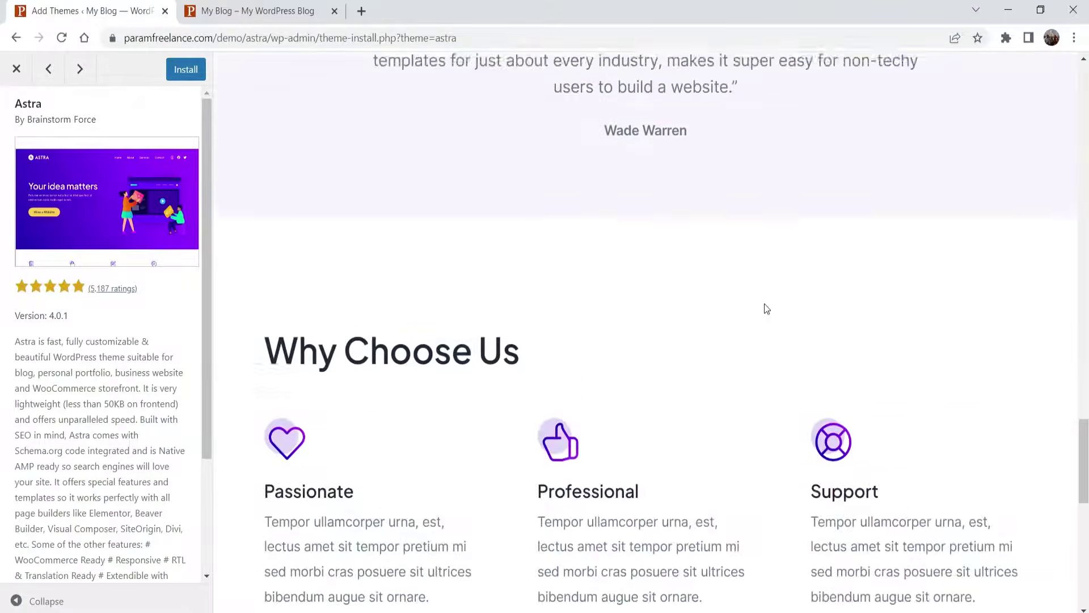
pyautogui.scroll(20, 760, 307)
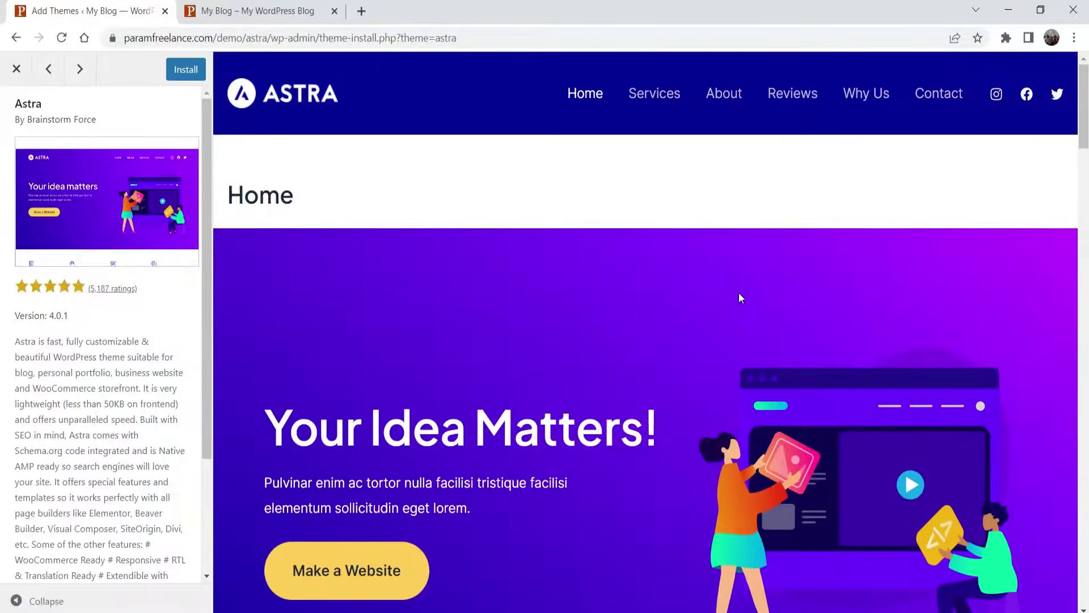
pyautogui.click(184, 71)
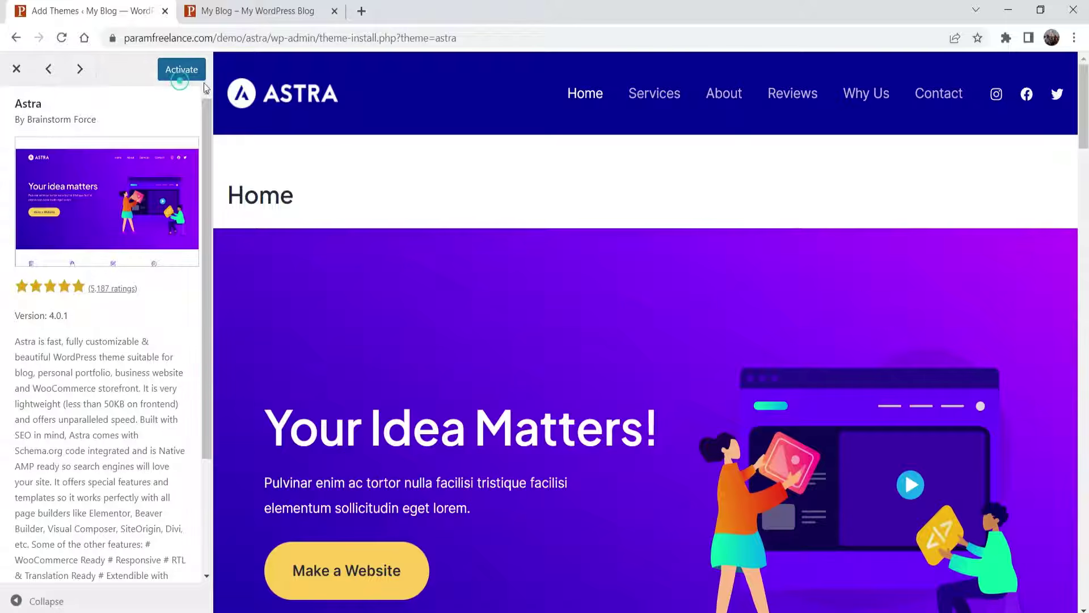
pyautogui.click(167, 71)
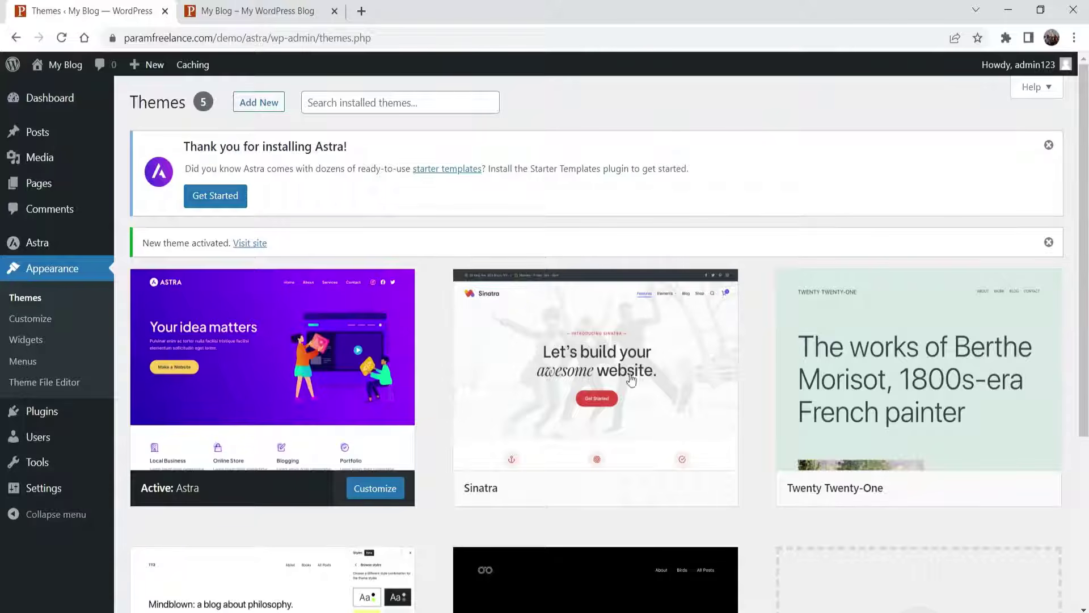
# - Search the theme directory for 'astra'
pyautogui.scroll(-5, 703, 312)
pyautogui.scroll(5, 709, 386)
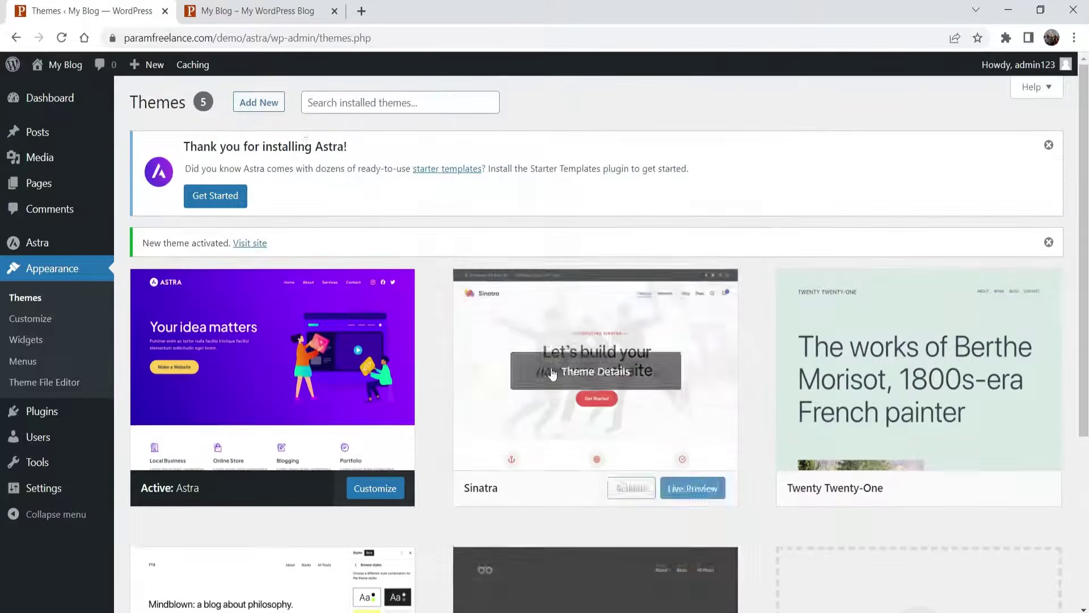
pyautogui.click(267, 104)
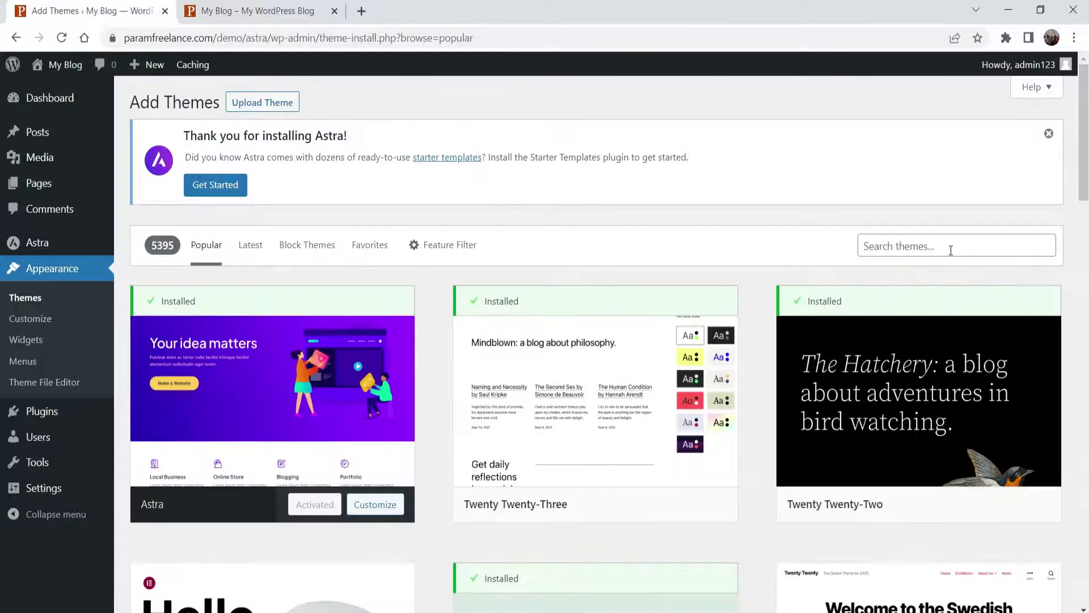
pyautogui.click(951, 250)
pyautogui.write('ast')
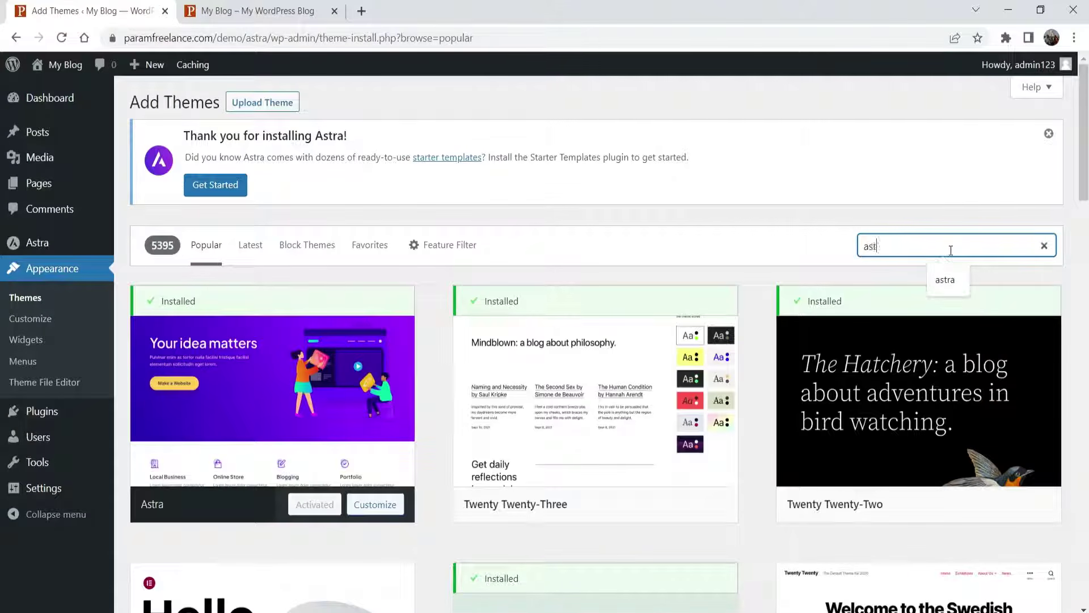
pyautogui.write('ra')
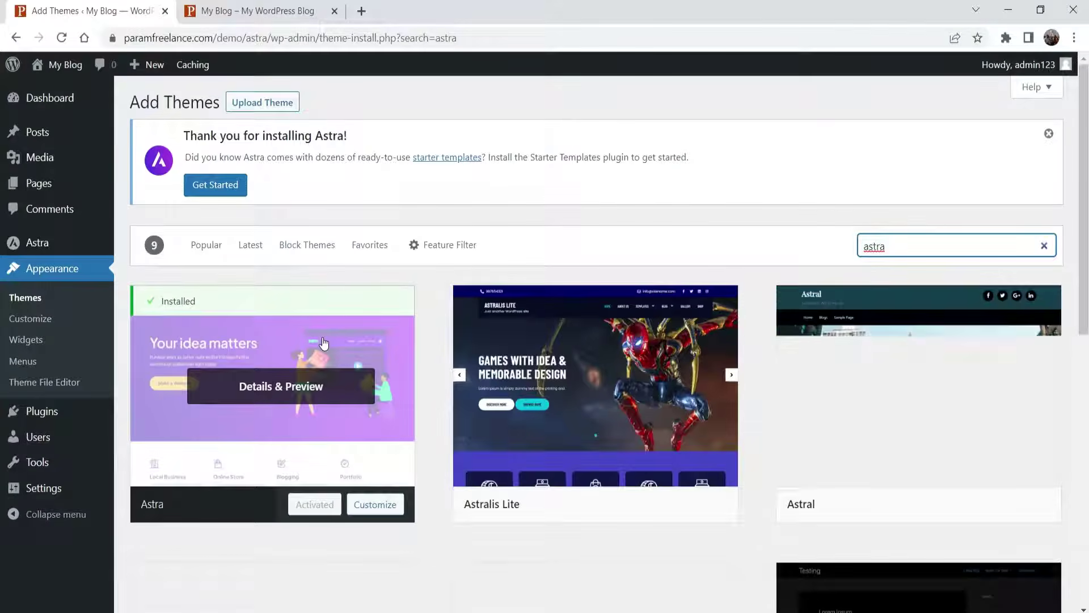
# - Reload the live blog to confirm the Astra layout, then open the Astra dashboard in admin
pyautogui.click(252, 14)
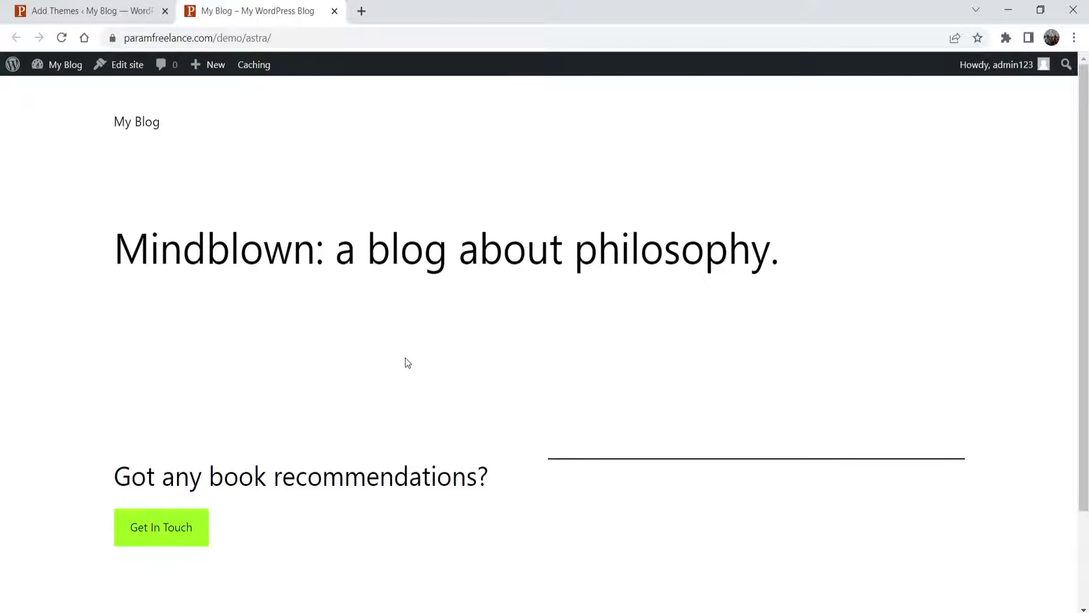
pyautogui.click(63, 37)
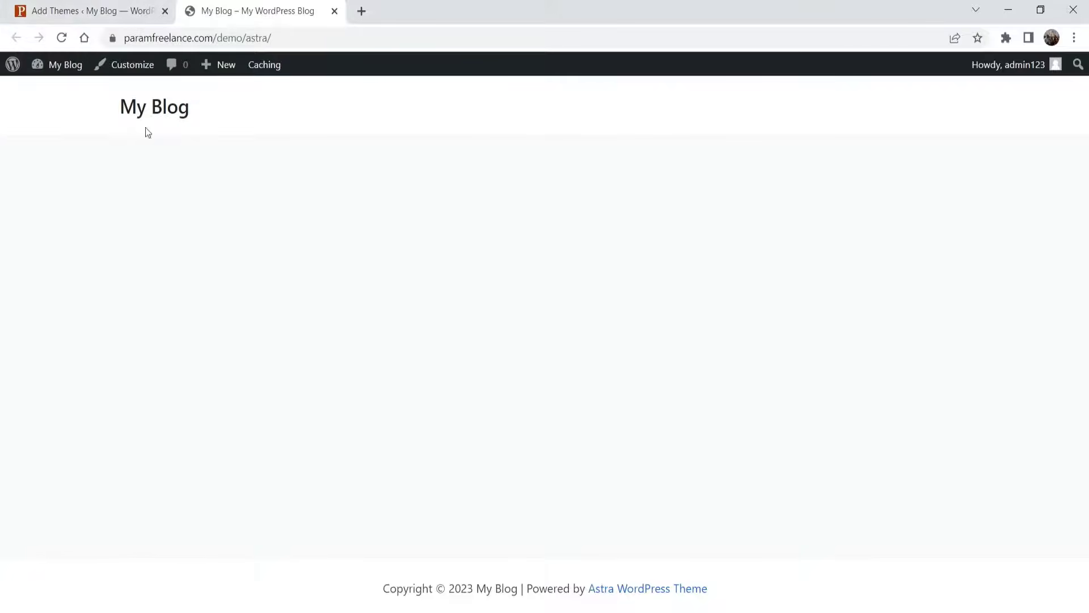
pyautogui.click(97, 11)
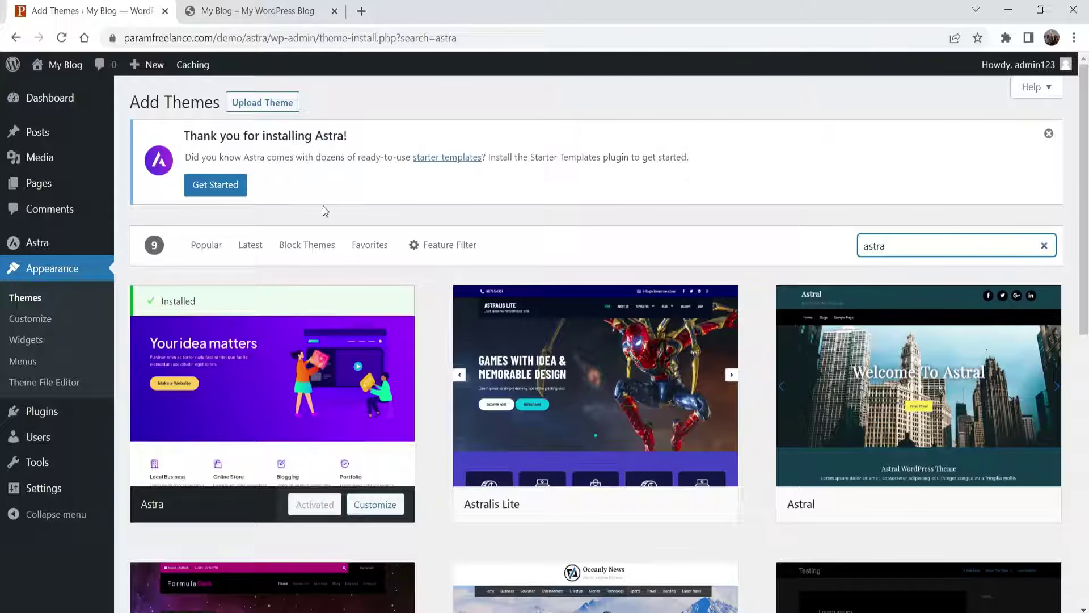
pyautogui.moveTo(43, 245)
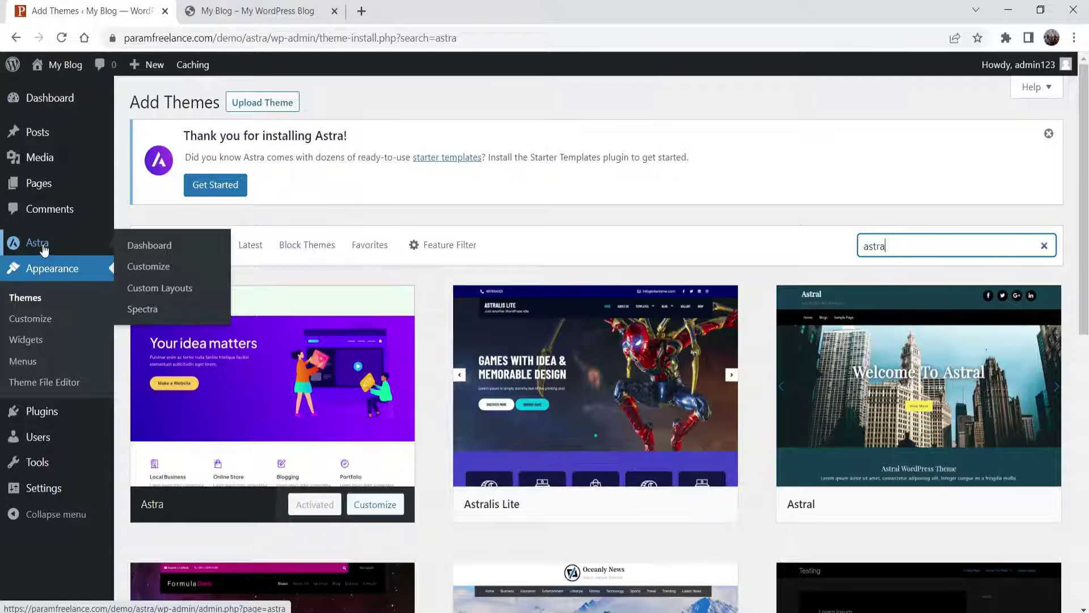
pyautogui.click(44, 250)
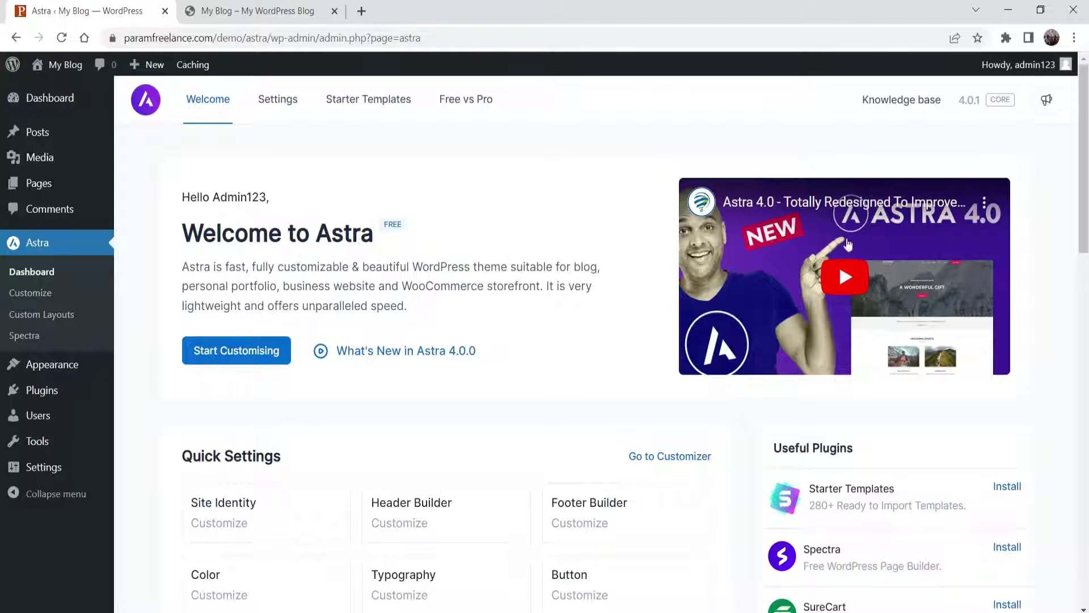
pyautogui.scroll(-5, 506, 256)
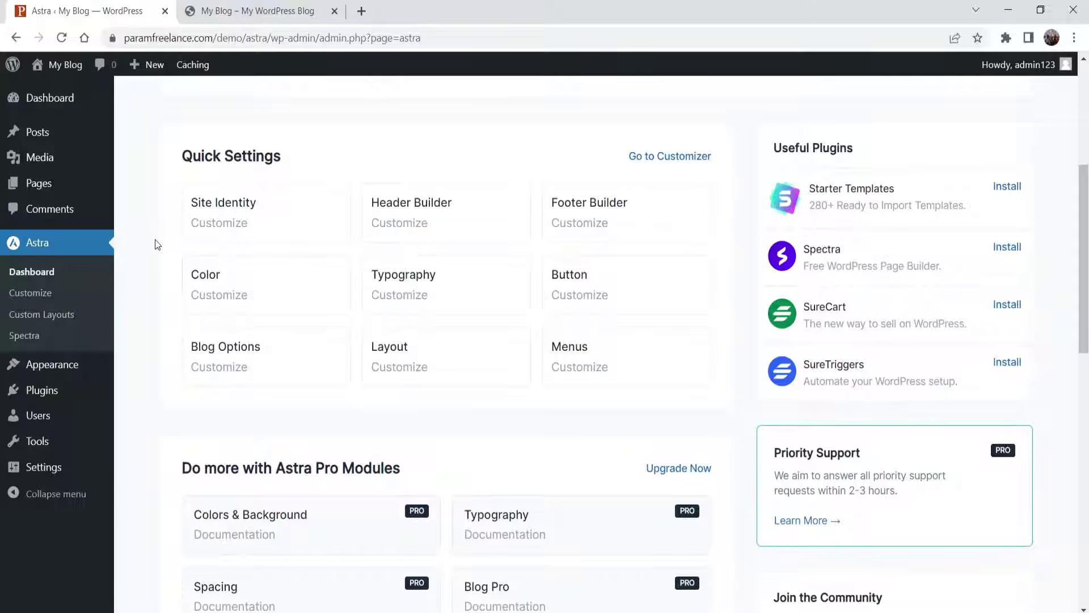
pyautogui.scroll(-5, 165, 247)
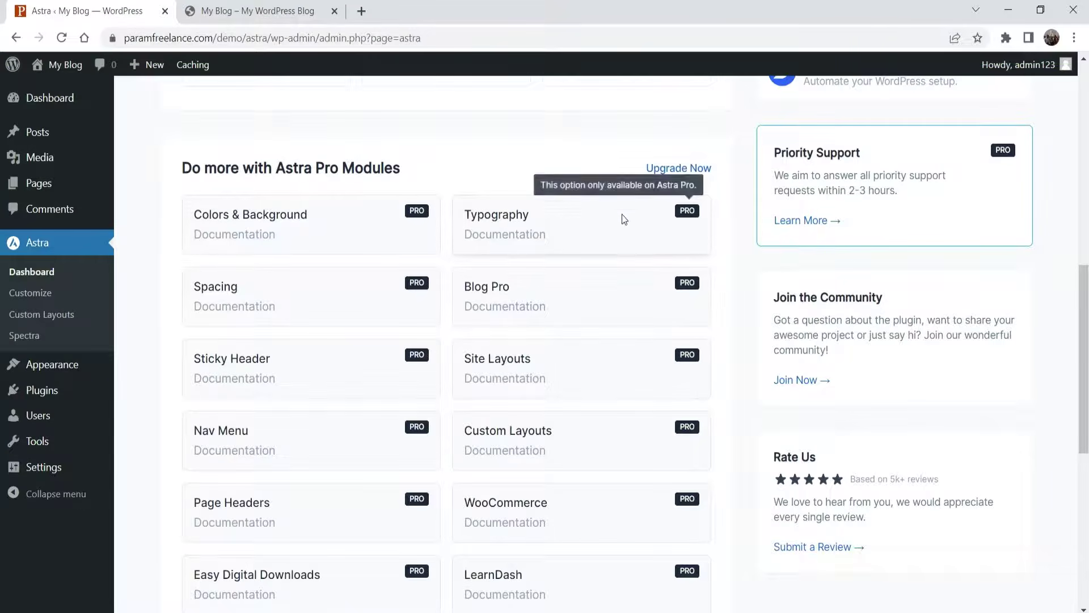
pyautogui.scroll(-4, 611, 373)
pyautogui.scroll(-3, 604, 363)
pyautogui.scroll(-2, 297, 365)
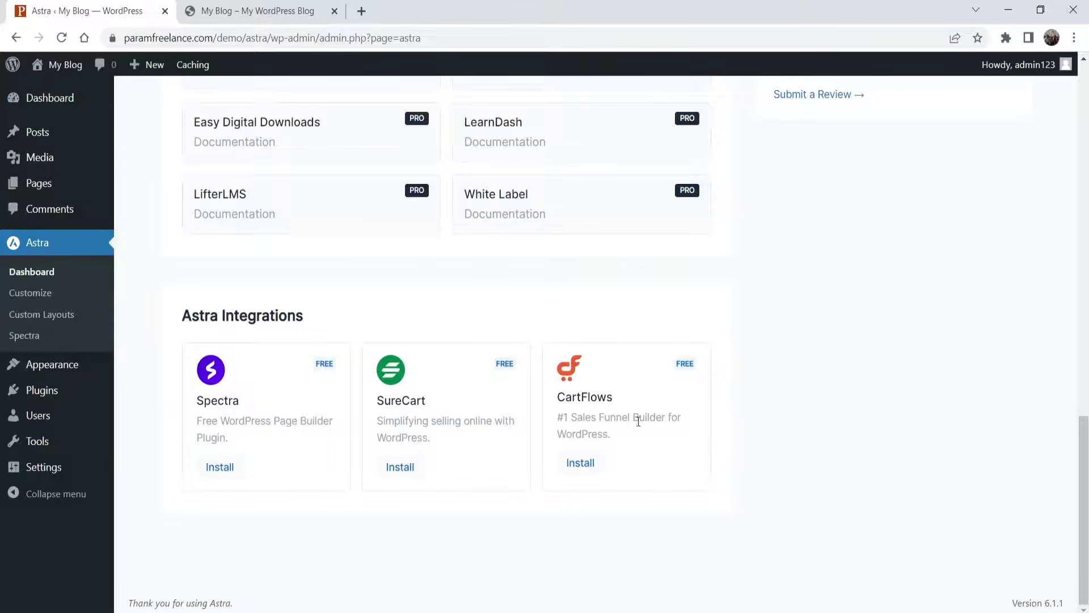
pyautogui.scroll(5, 1005, 350)
pyautogui.scroll(10, 1020, 343)
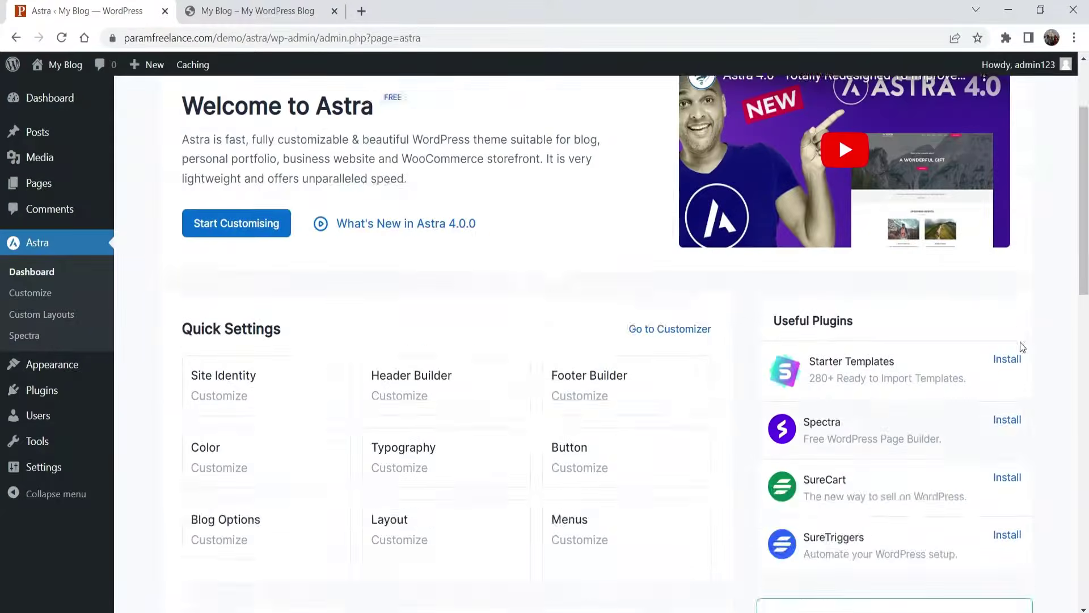
pyautogui.scroll(-4, 1047, 305)
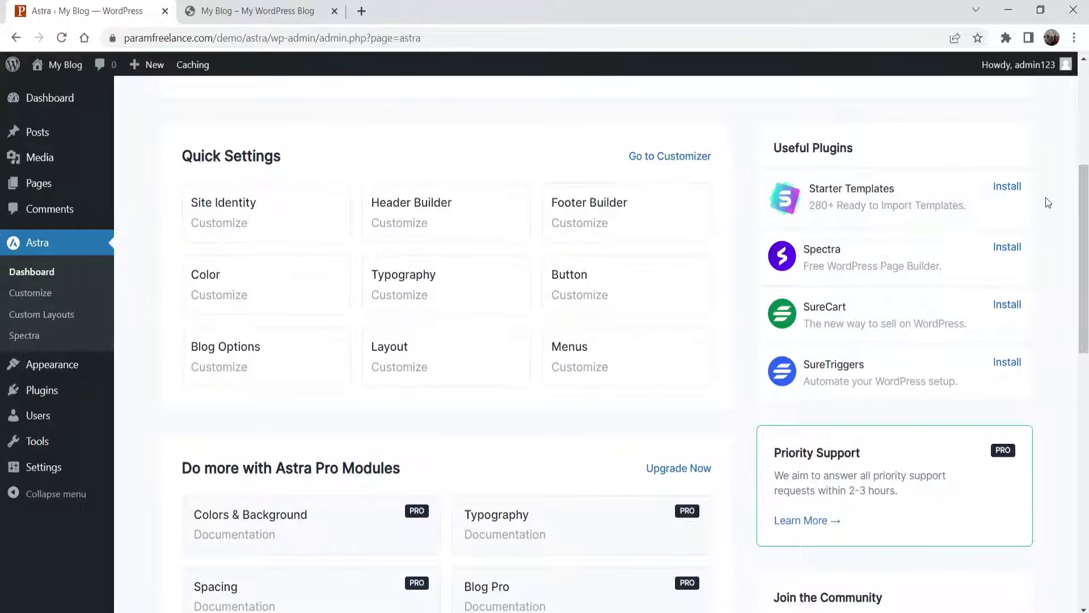
# - Install Starter Templates from the Useful Plugins list, then review the Astra dashboard's plugins again
pyautogui.click(1008, 188)
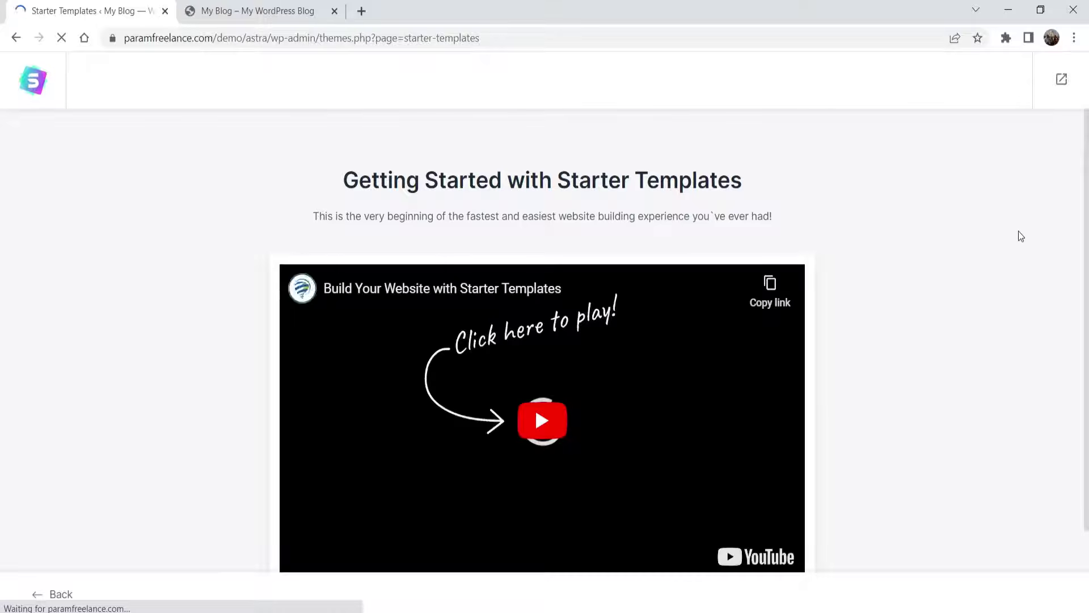
pyautogui.scroll(-2, 1018, 236)
pyautogui.scroll(2, 1019, 234)
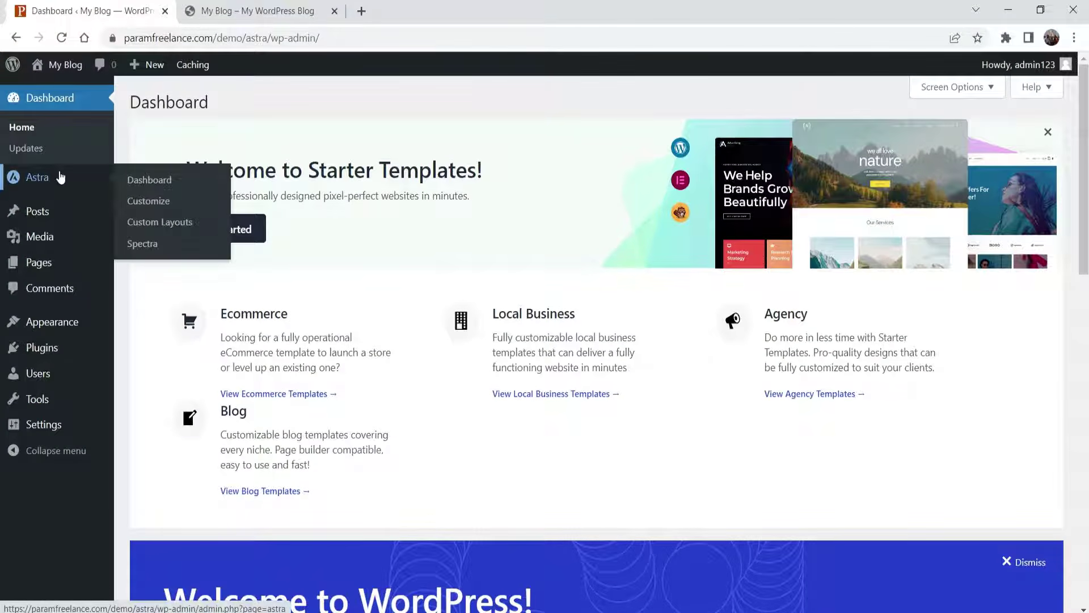
pyautogui.click(52, 177)
pyautogui.scroll(-3, 844, 352)
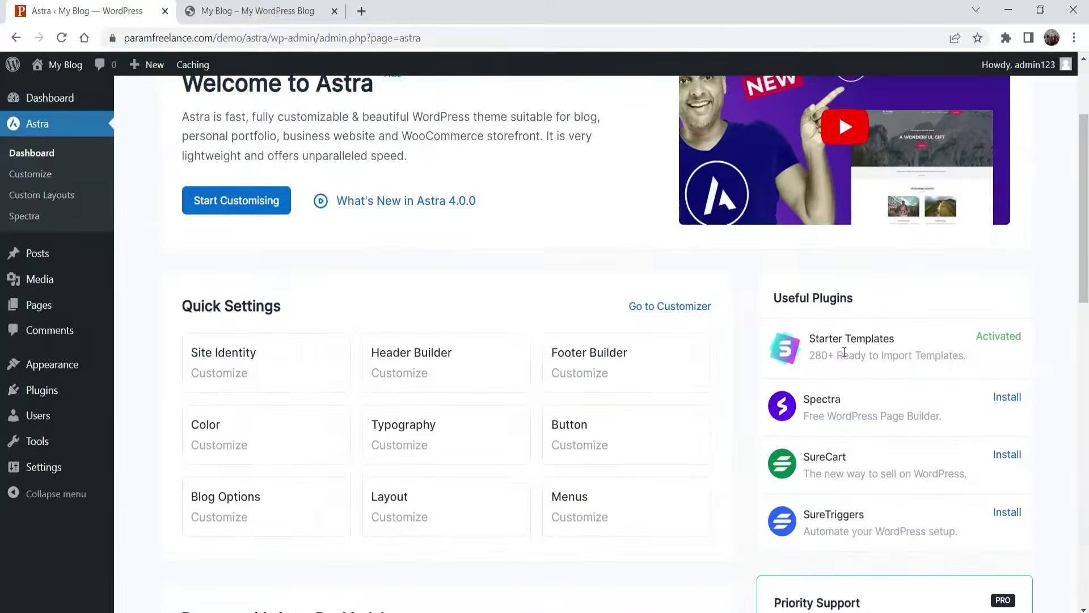
pyautogui.scroll(-4, 1061, 304)
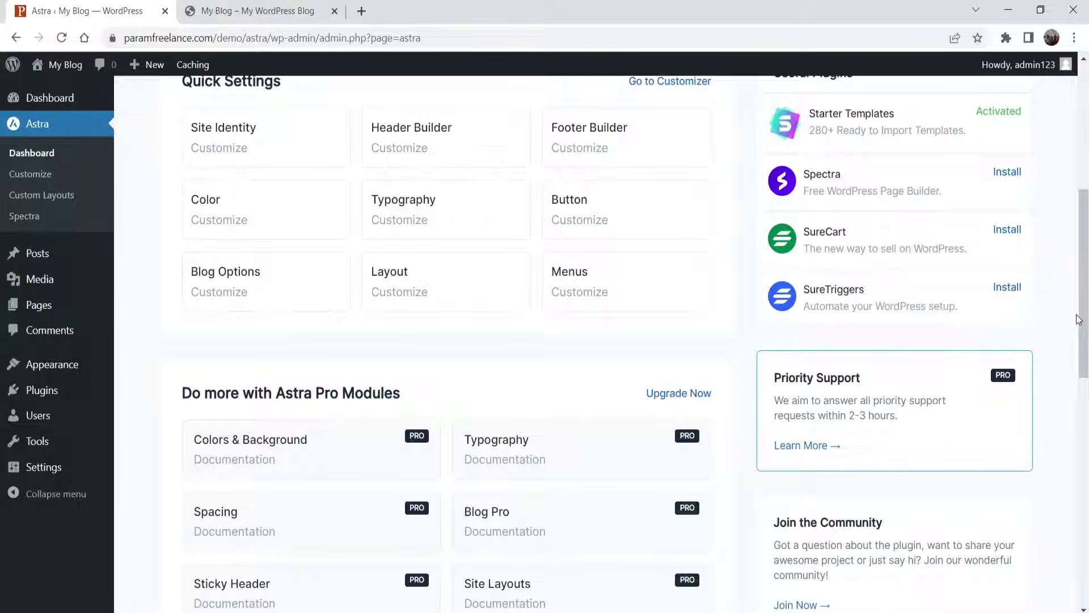
pyautogui.scroll(5, 625, 284)
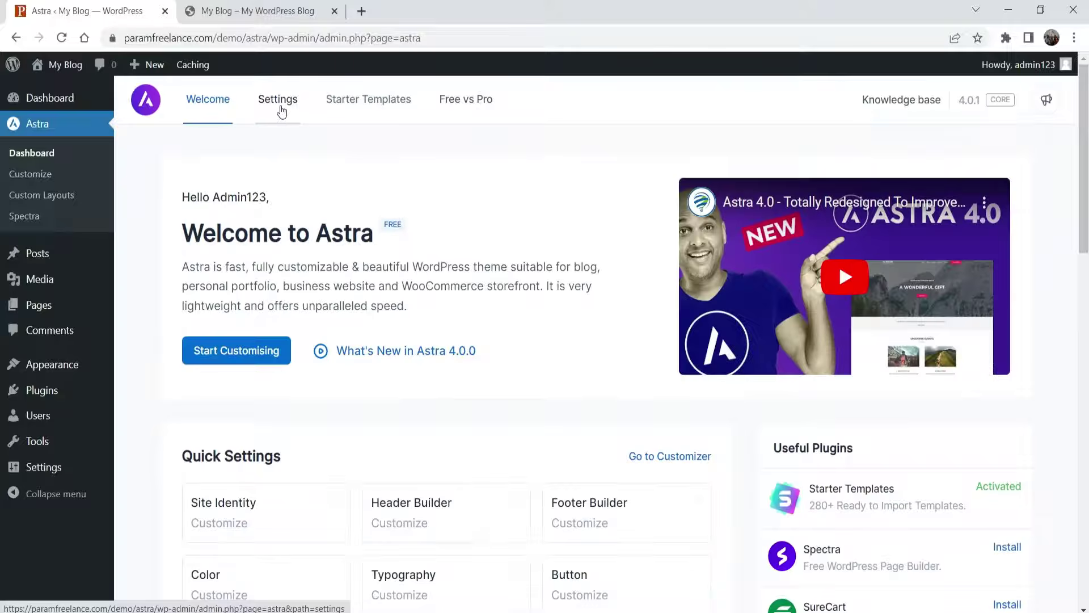
# - Open the Astra settings view and highlight the heading about Astra Pro
pyautogui.click(277, 100)
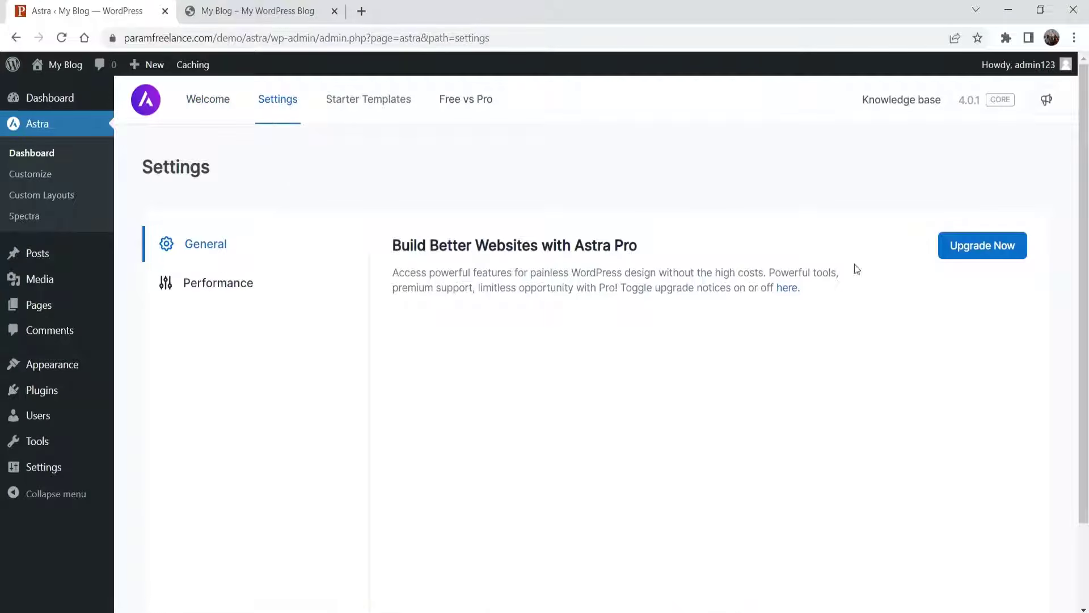
pyautogui.moveTo(435, 246); pyautogui.dragTo(640, 248)
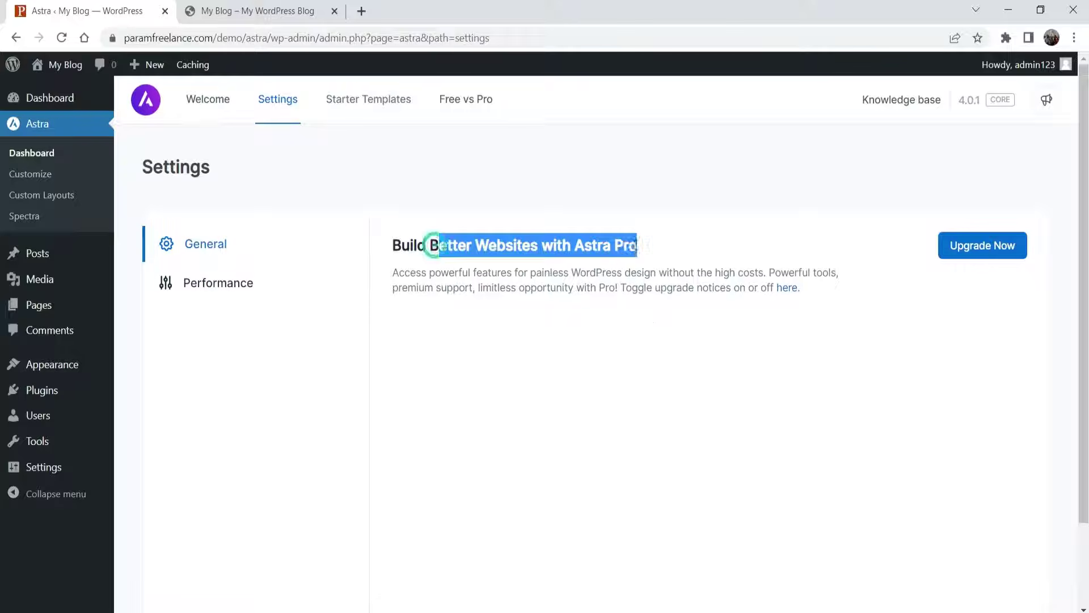
pyautogui.click(658, 287)
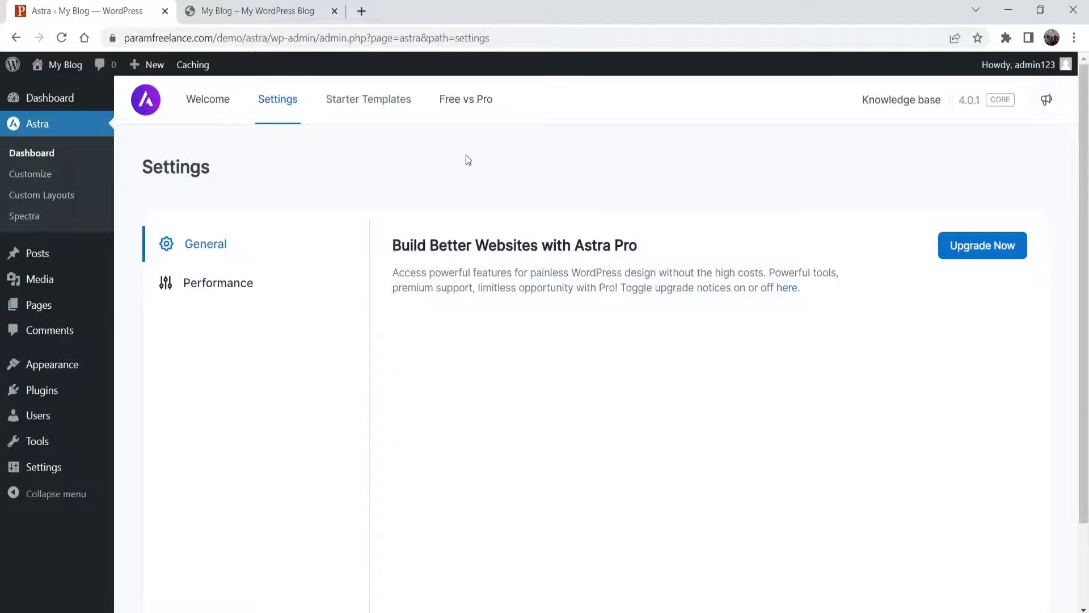
# - Scroll through the Free vs Pro table to see which features the free version lacks
pyautogui.click(467, 105)
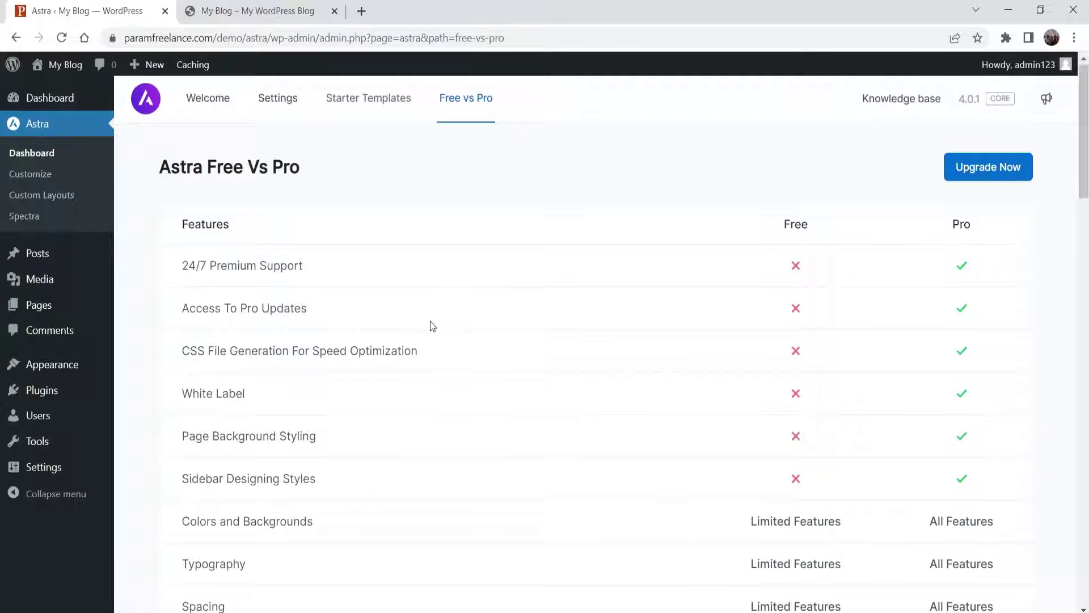
pyautogui.scroll(-1, 433, 326)
pyautogui.scroll(-2, 379, 306)
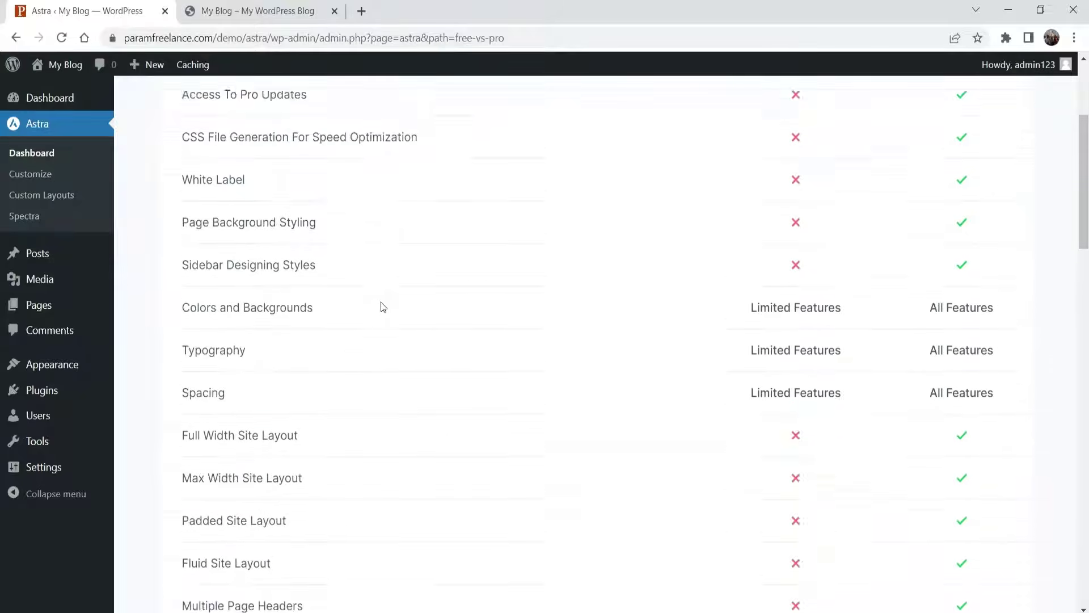
pyautogui.scroll(4, 948, 189)
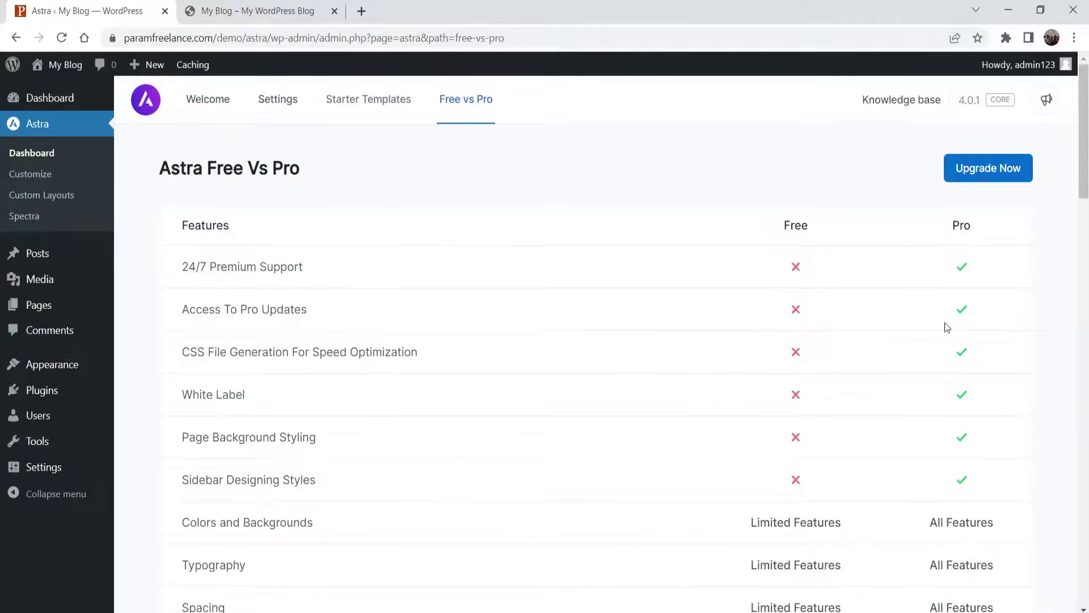
pyautogui.scroll(-5, 499, 336)
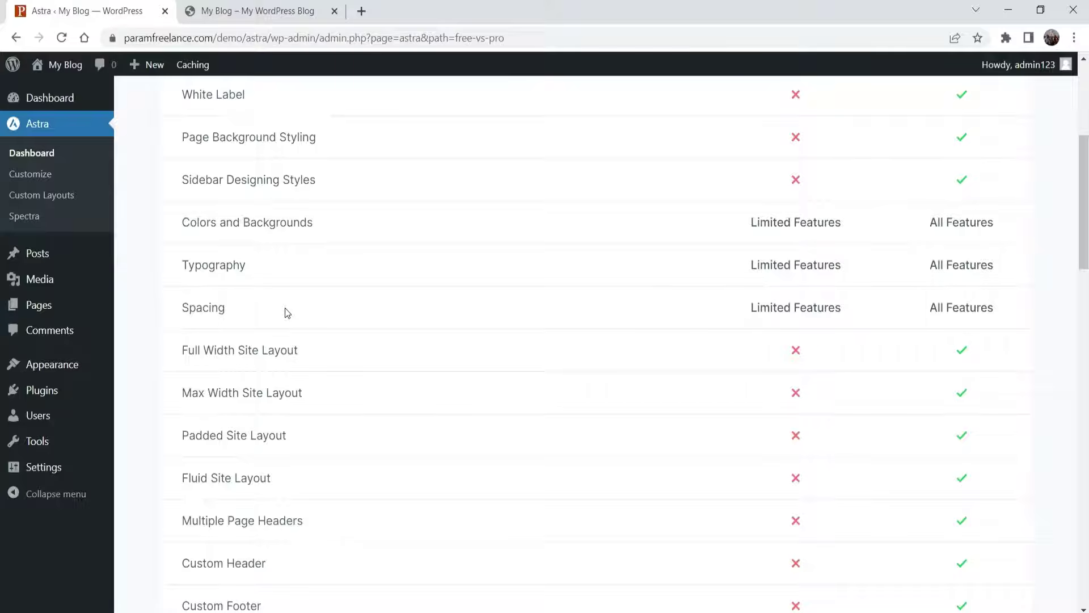
pyautogui.scroll(-15, 286, 311)
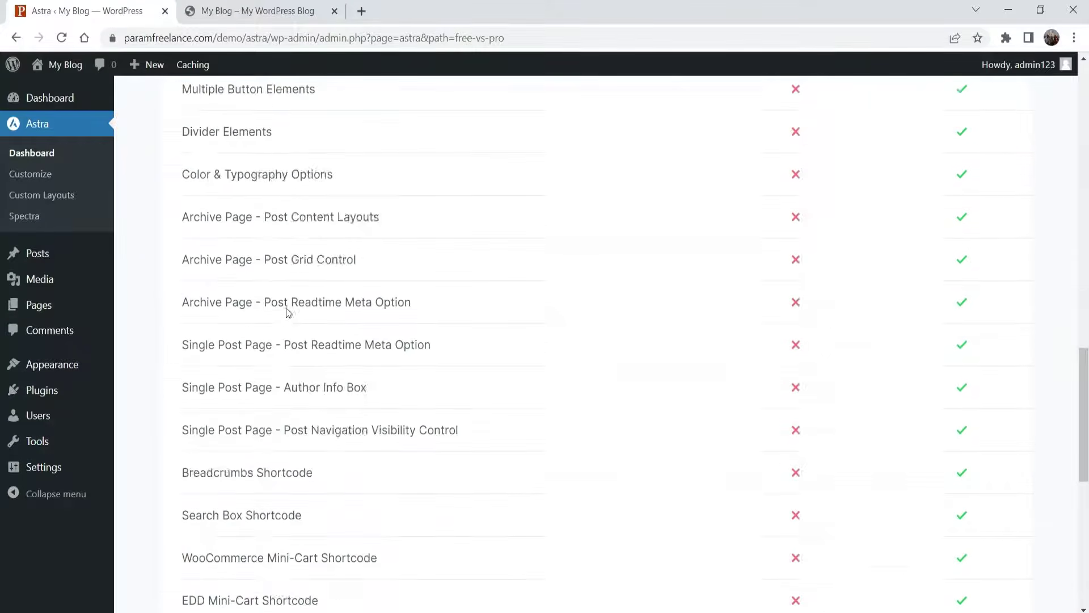
pyautogui.scroll(20, 286, 311)
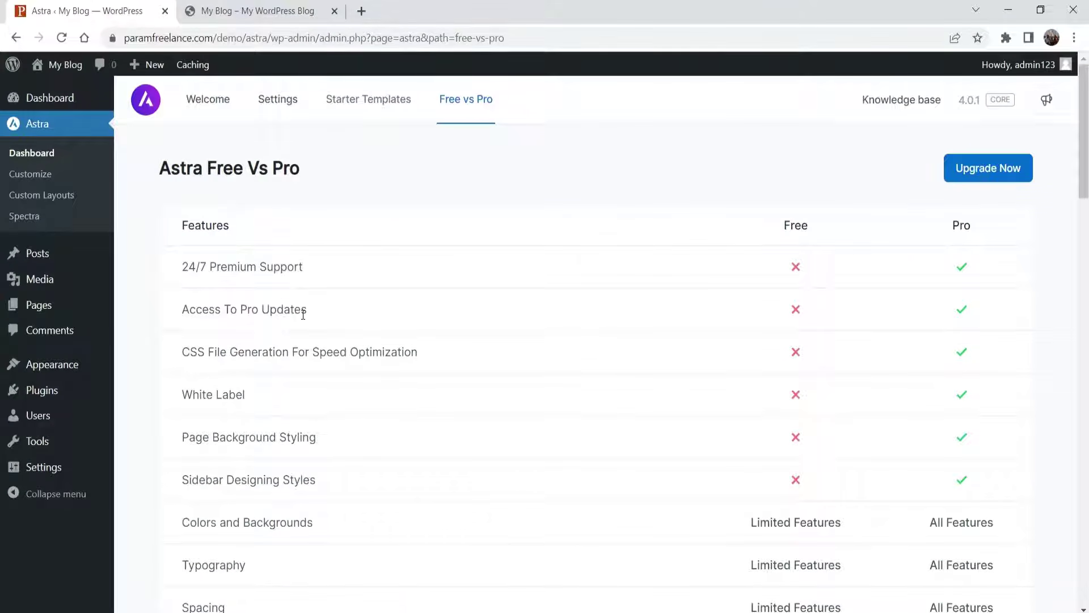
# - Search the web for 'wpastra' in a new tab
pyautogui.click(361, 10)
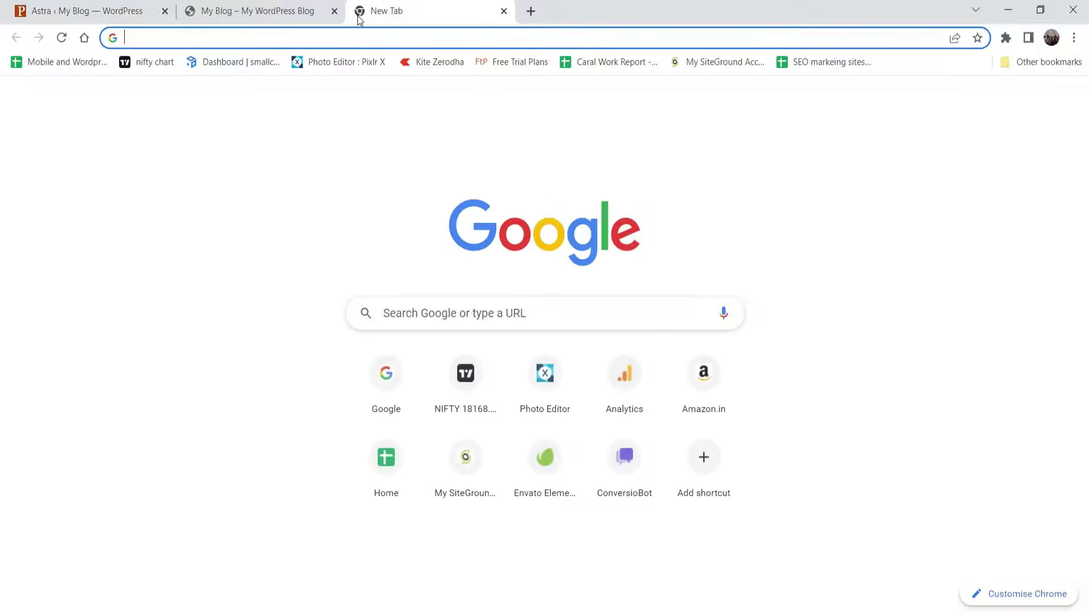
pyautogui.write('wpastra')
pyautogui.press('Return')
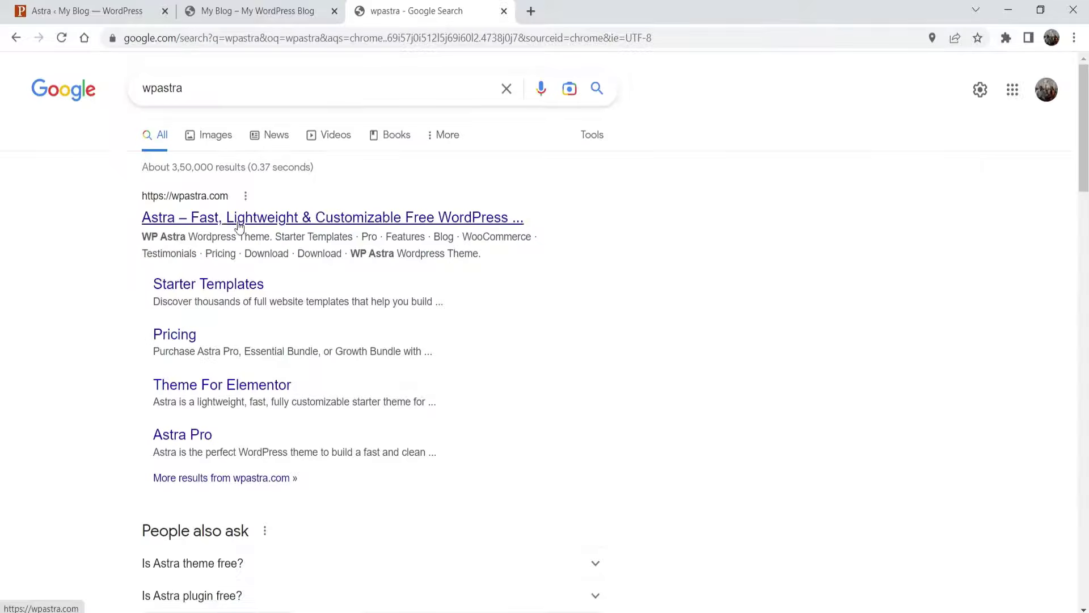
# - Review Astra's Pricing page, close that tab, and go to the Starter Templates page
pyautogui.click(298, 227)
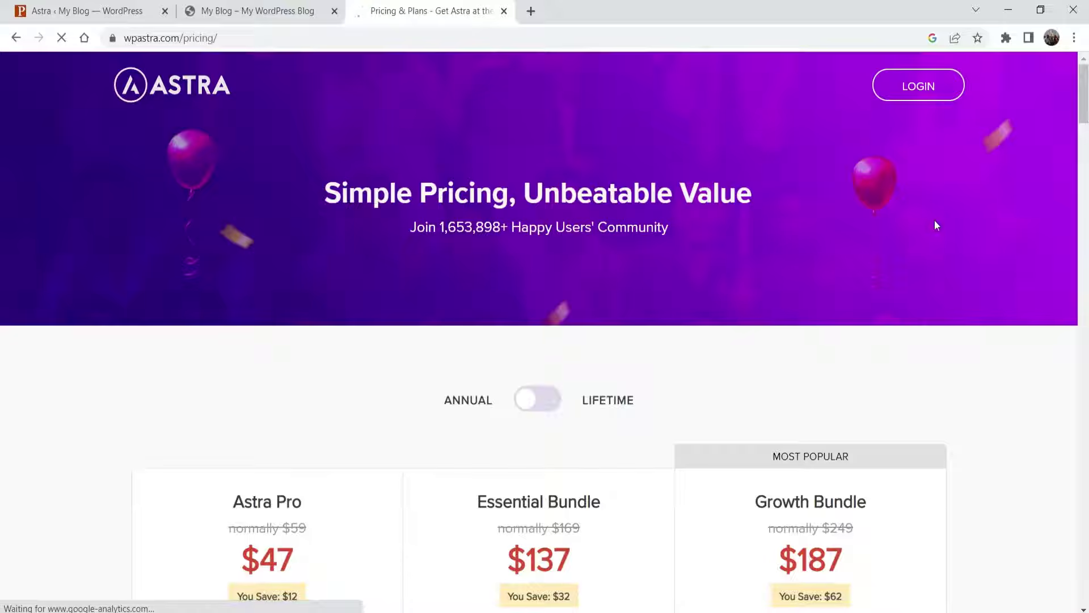
pyautogui.scroll(-2, 48, 294)
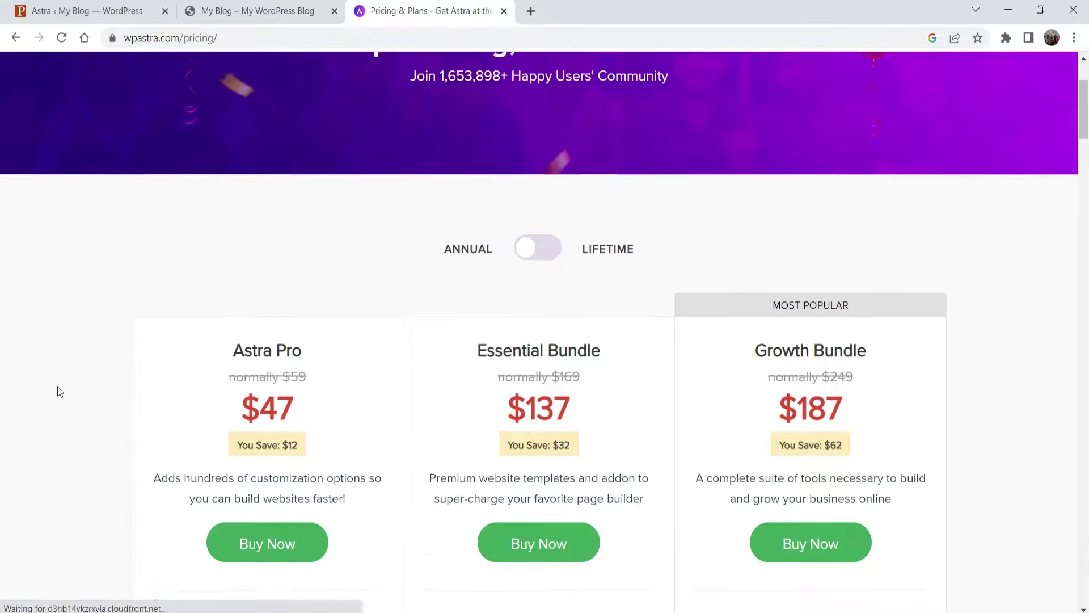
pyautogui.scroll(-1, 283, 352)
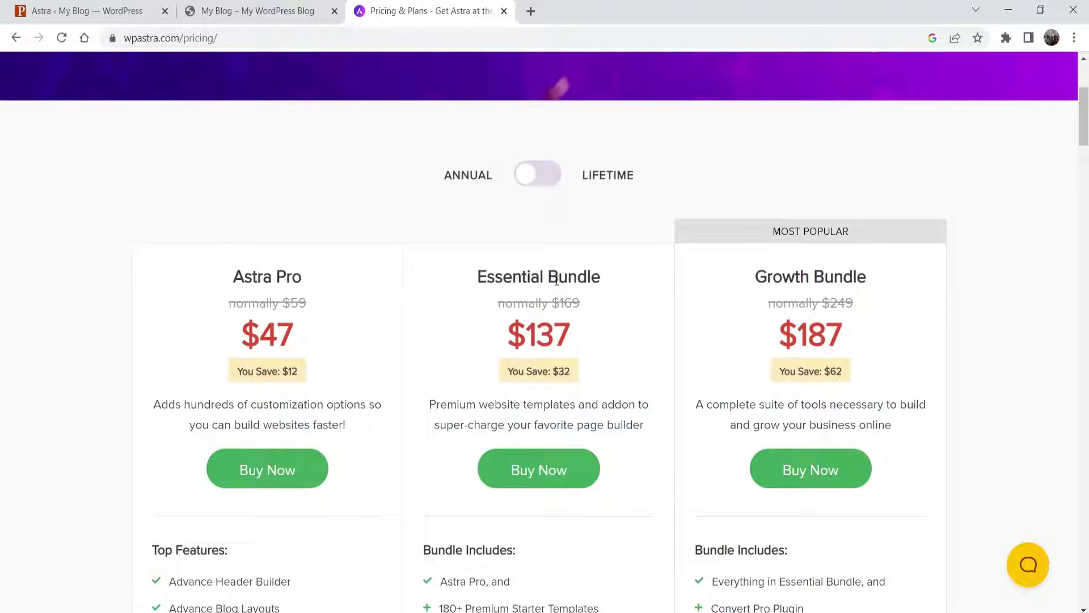
pyautogui.scroll(2, 82, 350)
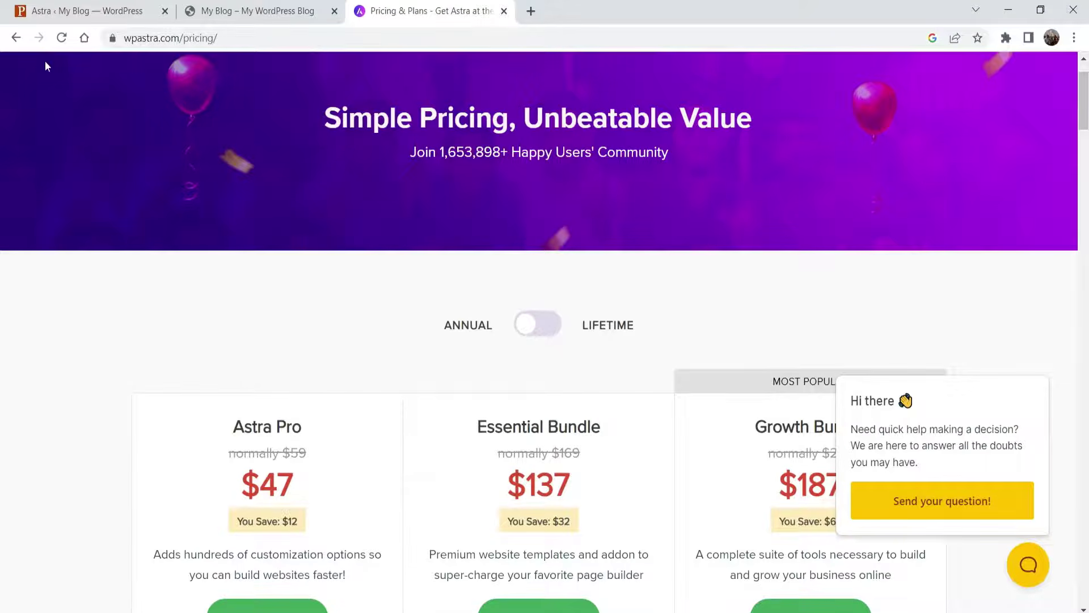
pyautogui.hotkey('ctrl', 'w')
pyautogui.click(368, 101)
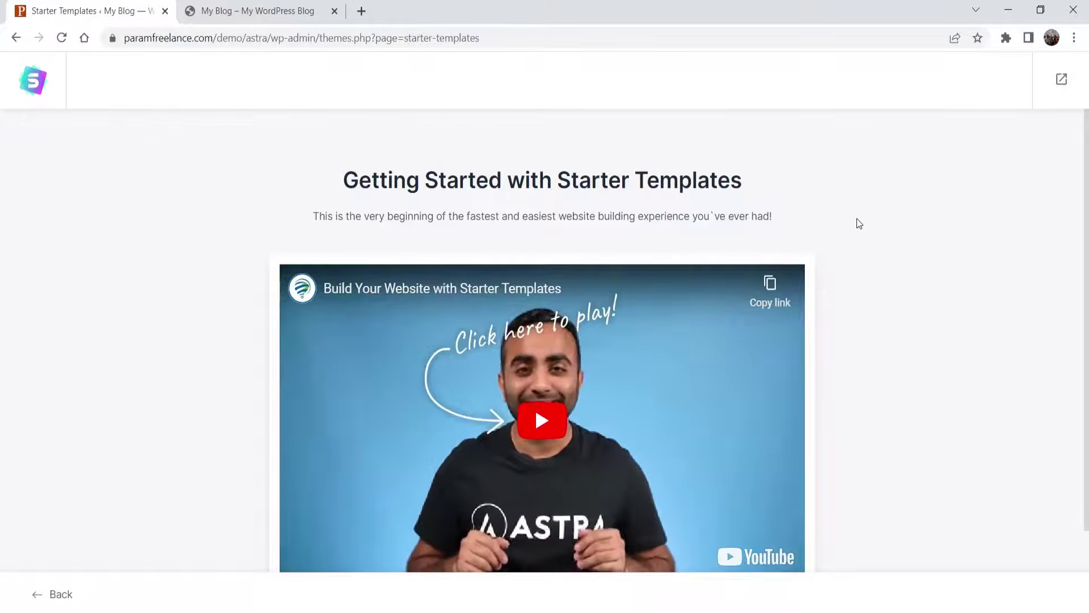
# - Choose Build Your Website Now and pick Elementor as the page builder
pyautogui.scroll(-2, 731, 293)
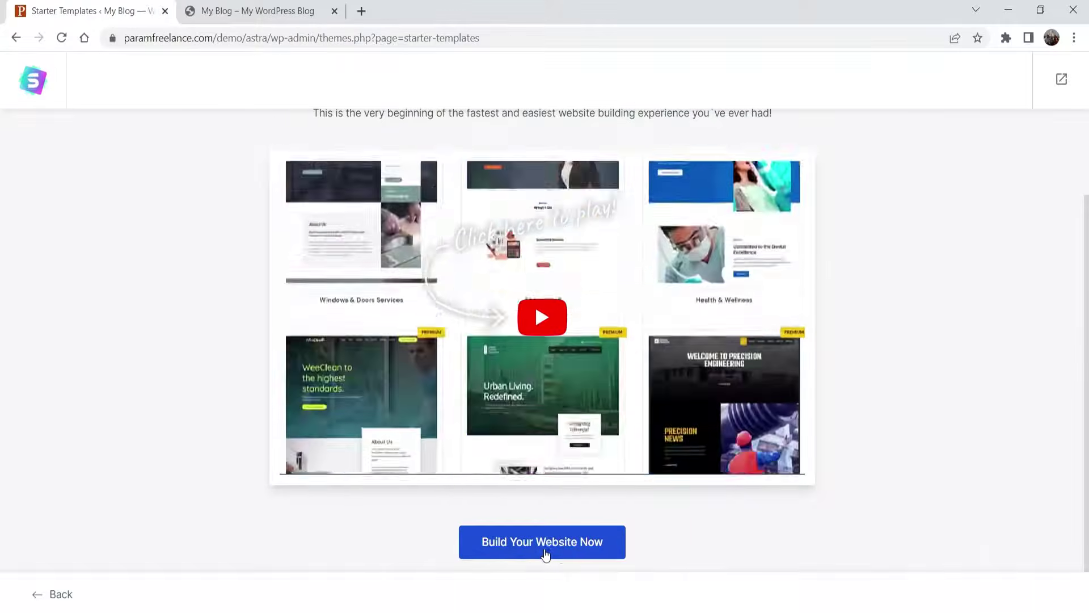
pyautogui.click(544, 550)
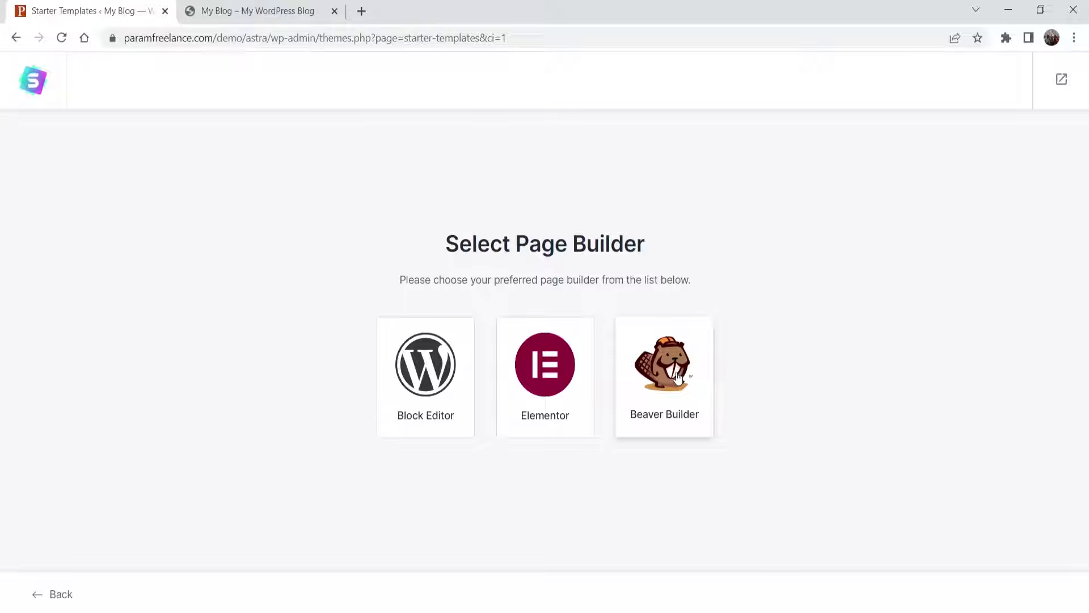
pyautogui.click(546, 374)
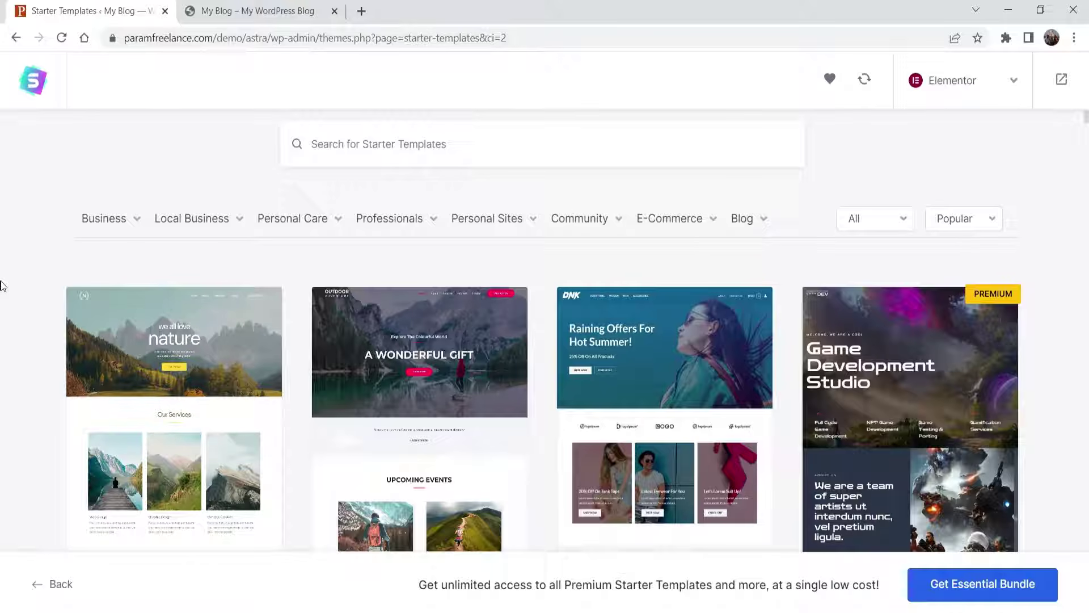
pyautogui.moveTo(122, 228)
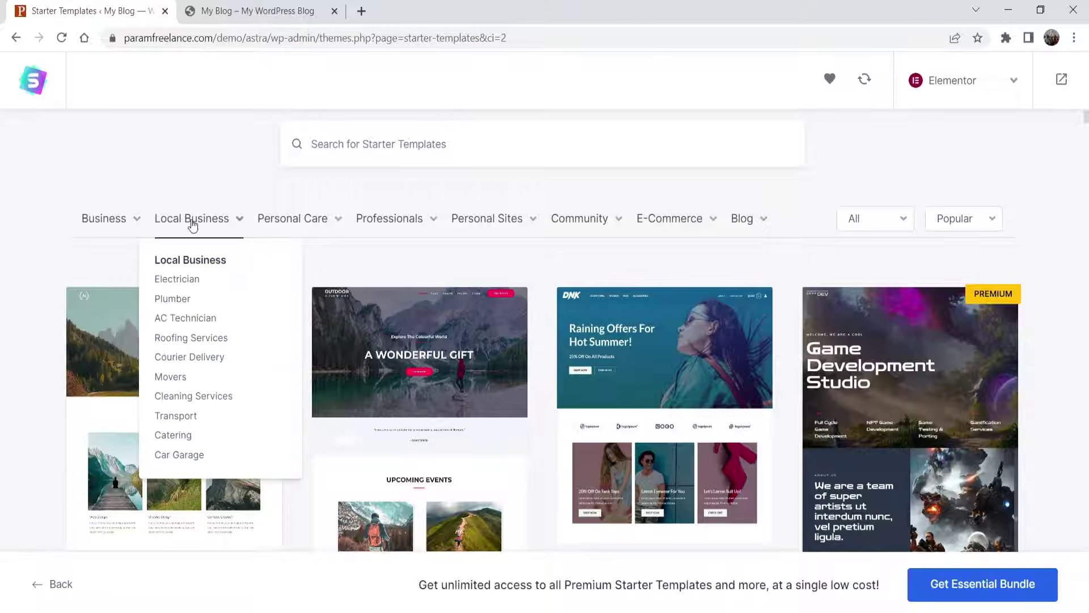
pyautogui.moveTo(308, 220)
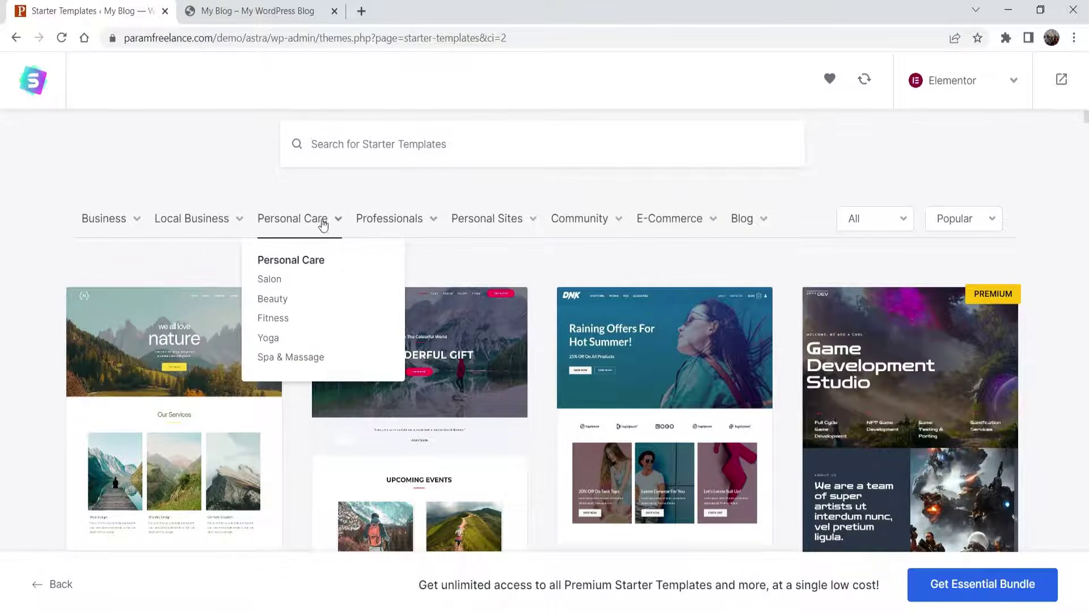
pyautogui.moveTo(370, 230)
pyautogui.moveTo(459, 225)
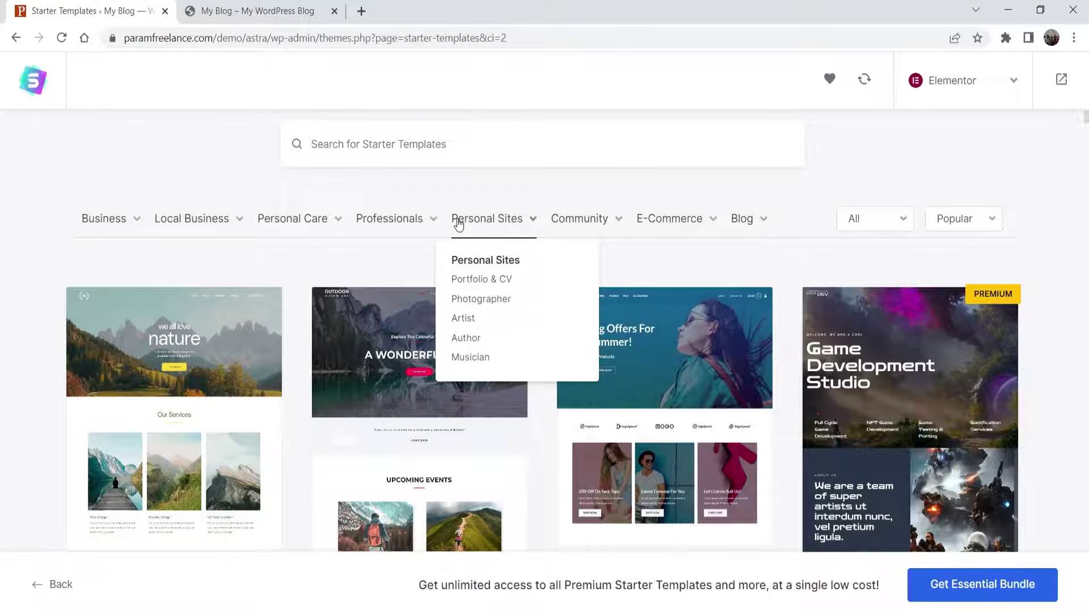
pyautogui.moveTo(761, 219)
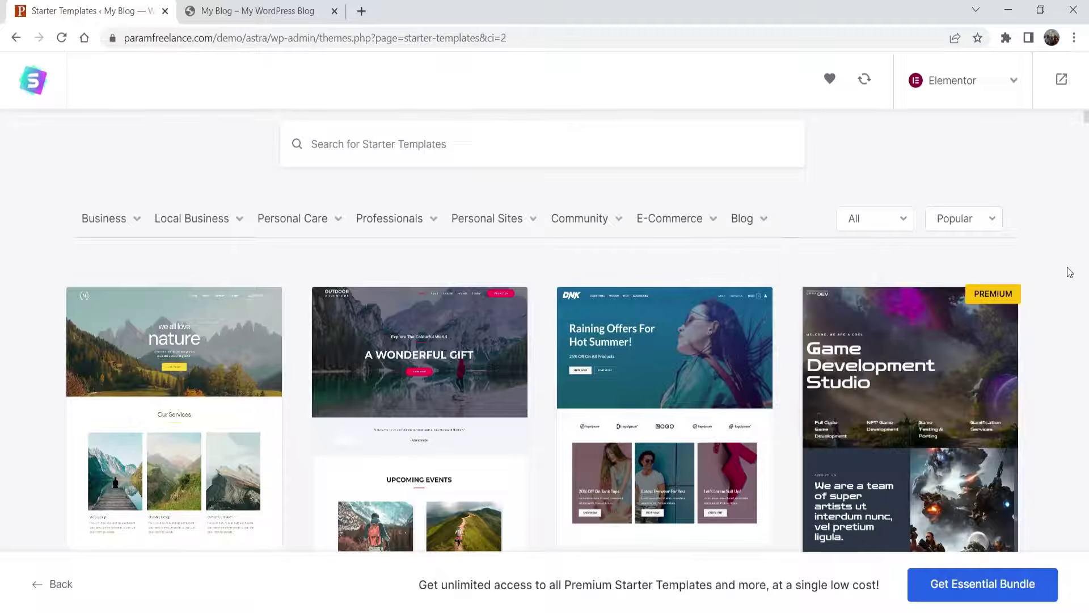
pyautogui.scroll(-3, 1070, 271)
pyautogui.scroll(3, 1070, 271)
pyautogui.scroll(-3, 1051, 187)
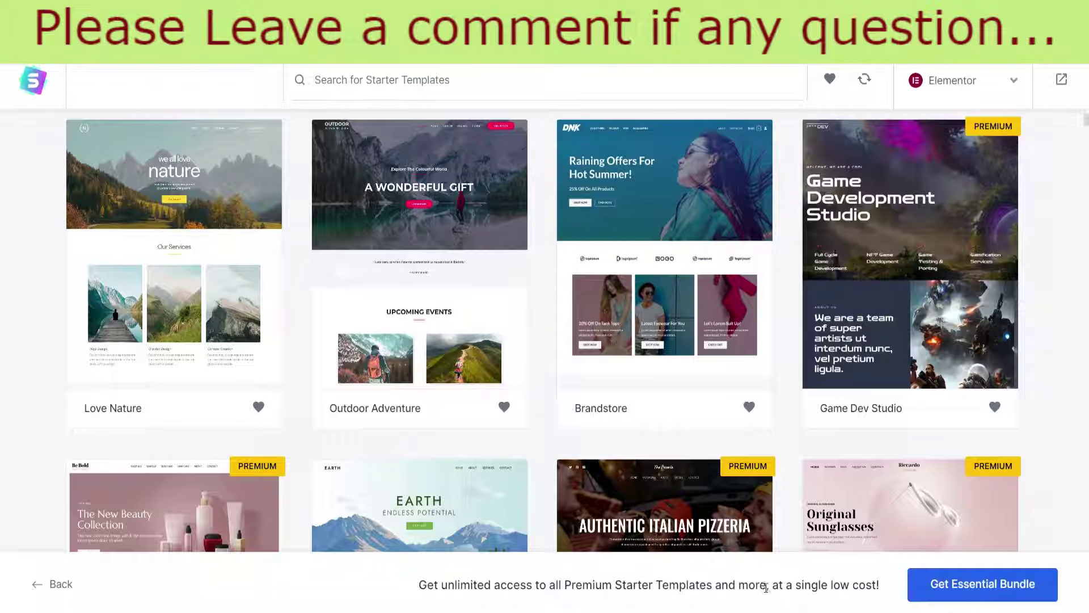
pyautogui.click(991, 589)
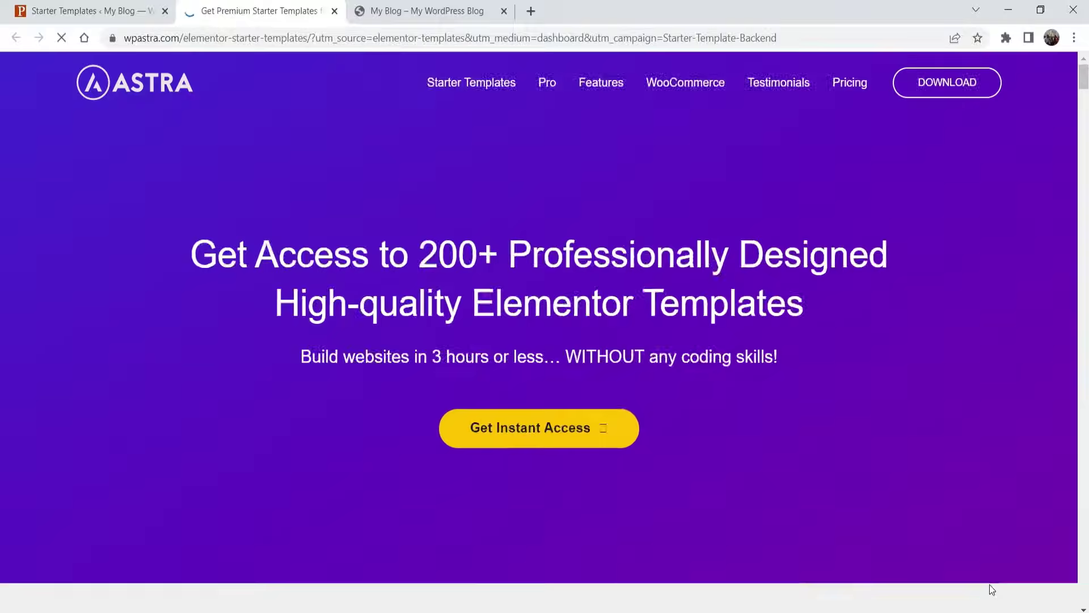
pyautogui.scroll(-10, 802, 339)
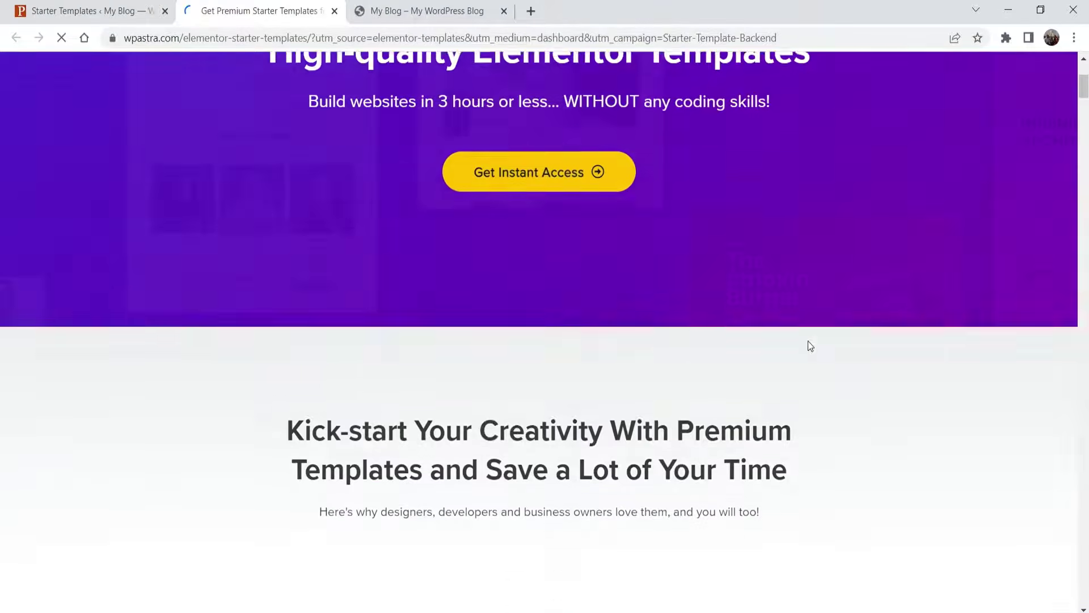
pyautogui.scroll(-6, 905, 342)
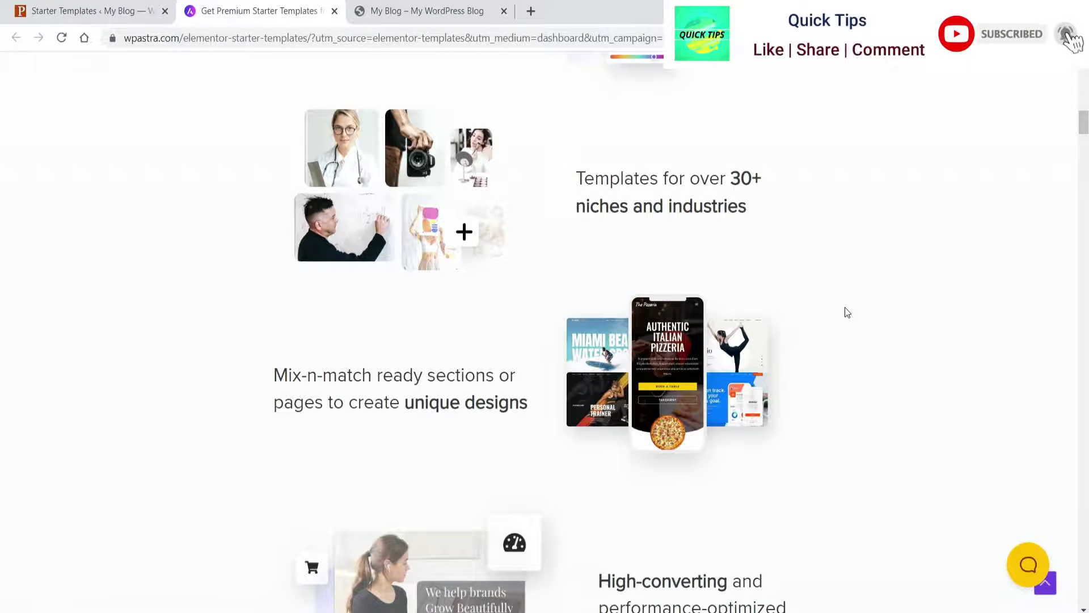
pyautogui.scroll(-5, 818, 261)
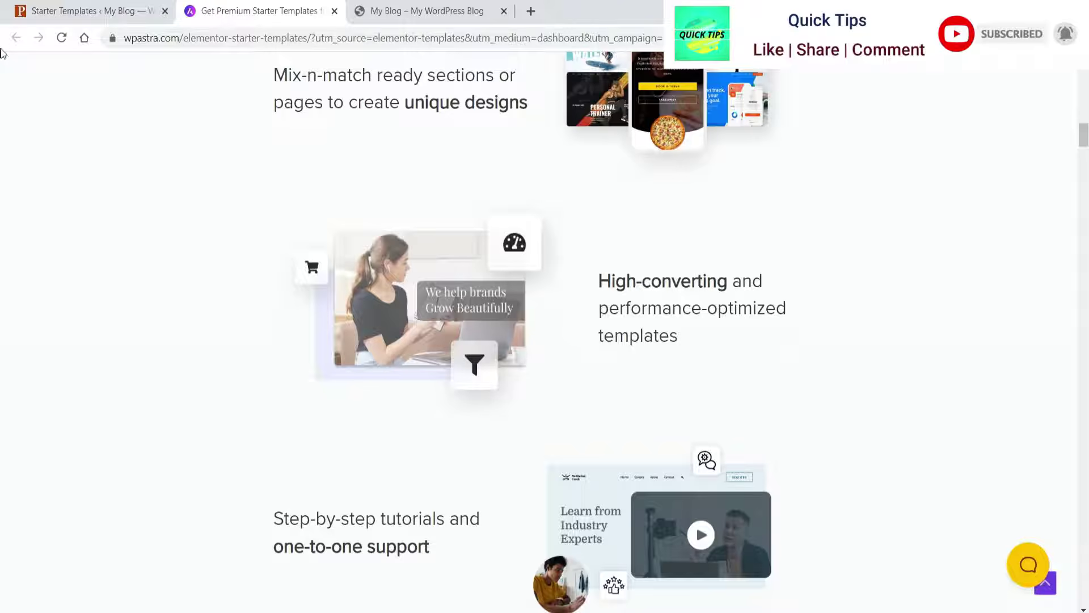
pyautogui.click(36, 17)
pyautogui.click(335, 20)
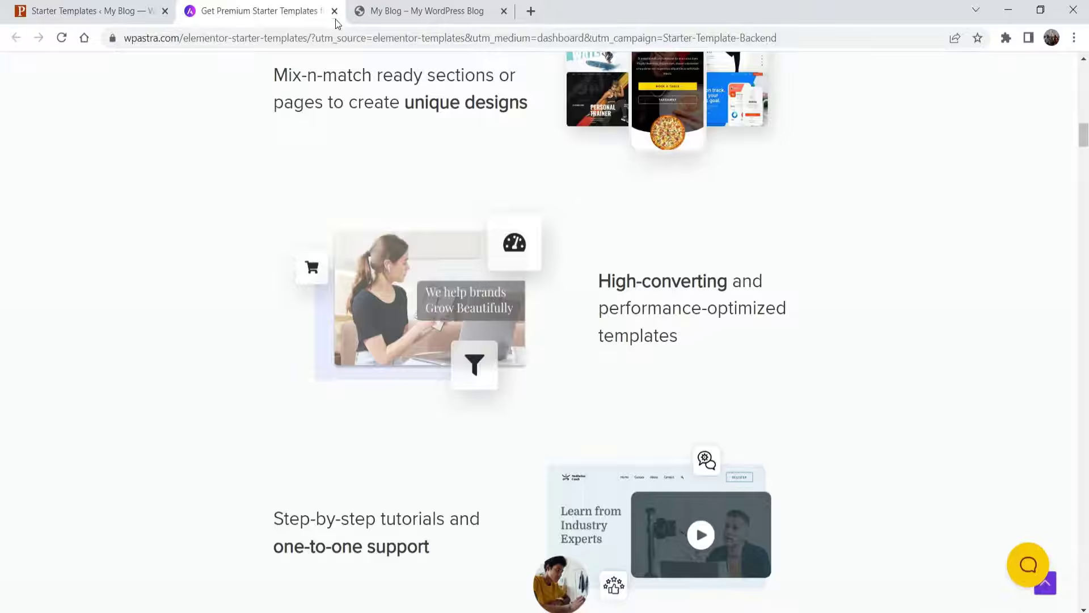
pyautogui.click(334, 11)
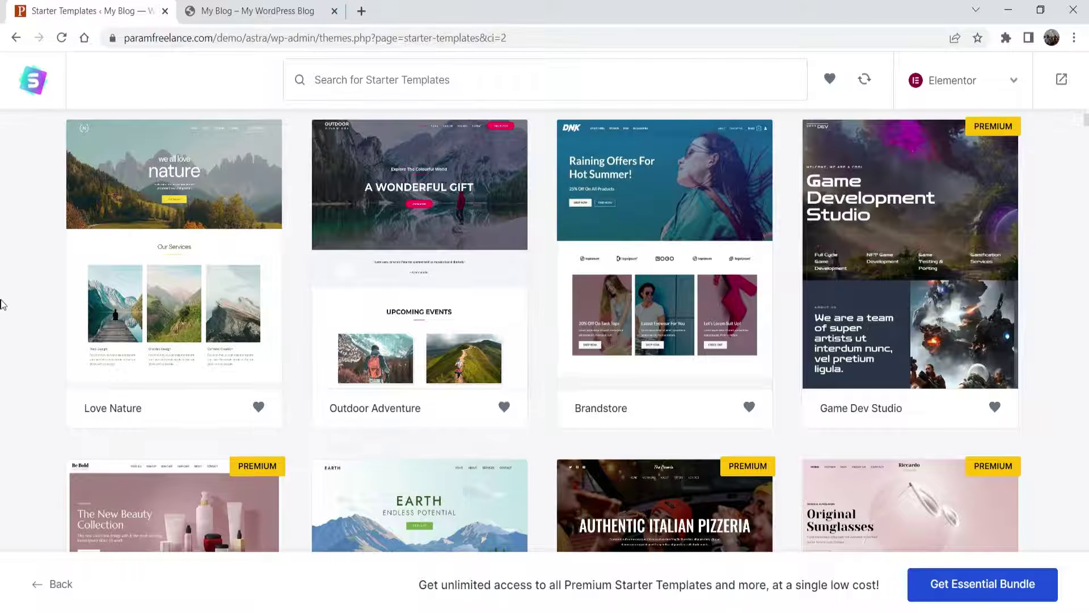
# - Filter the starter templates to the Local Business > Transport category
pyautogui.scroll(-10, 2, 305)
pyautogui.scroll(15, 3, 303)
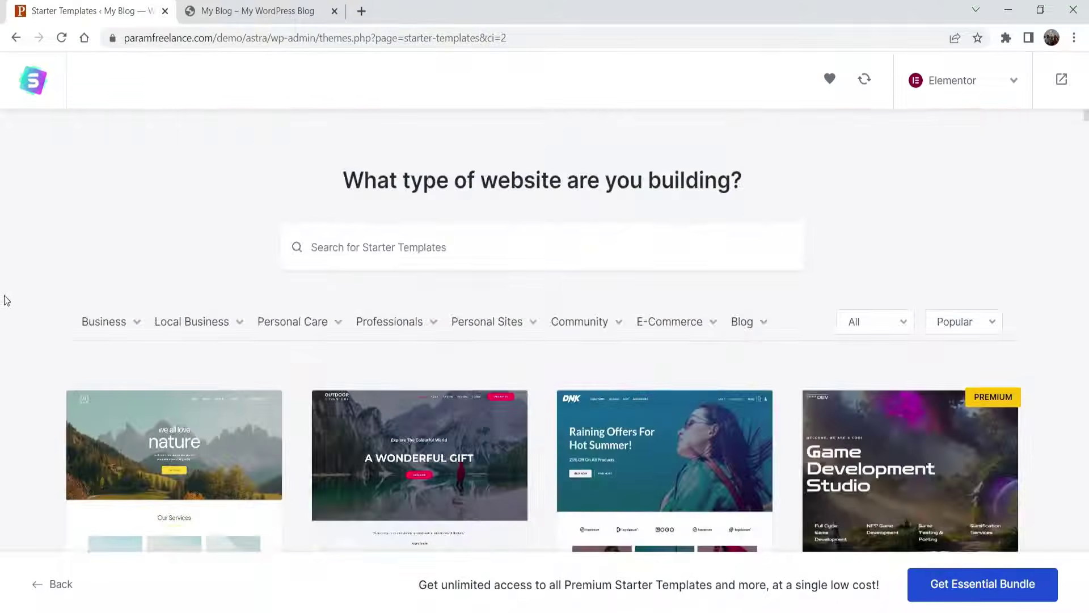
pyautogui.moveTo(193, 339)
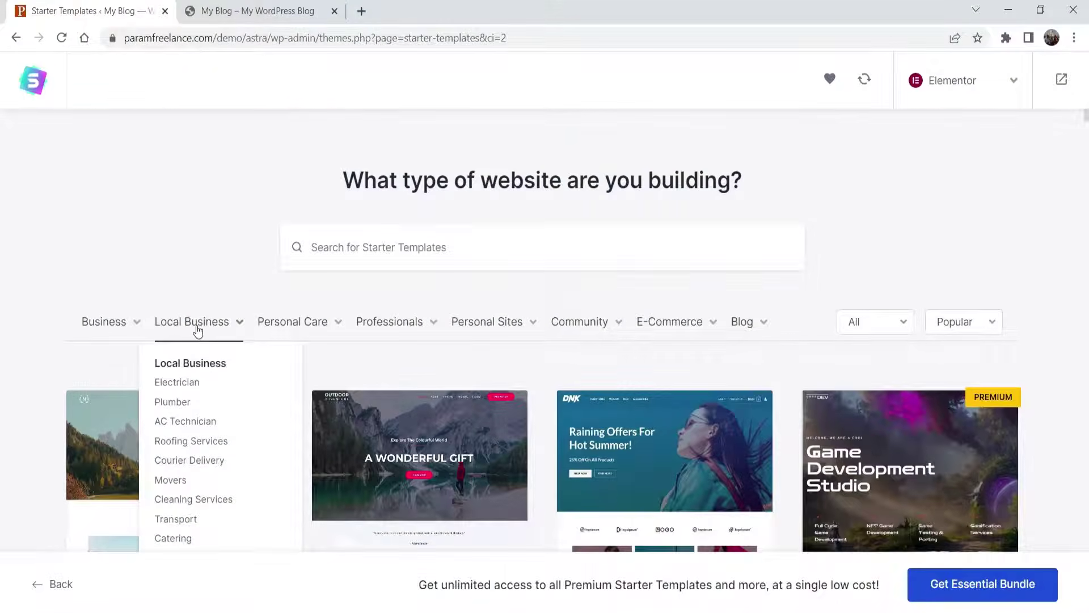
pyautogui.click(191, 525)
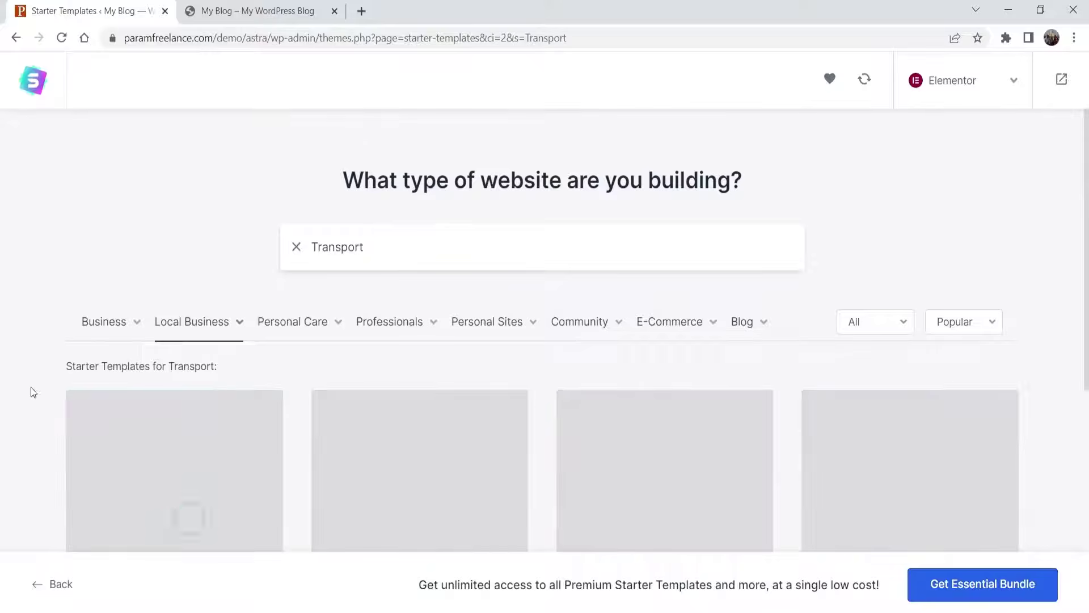
# - Choose the Limousine Rental Agency template from the Transport results
pyautogui.scroll(-5, 16, 234)
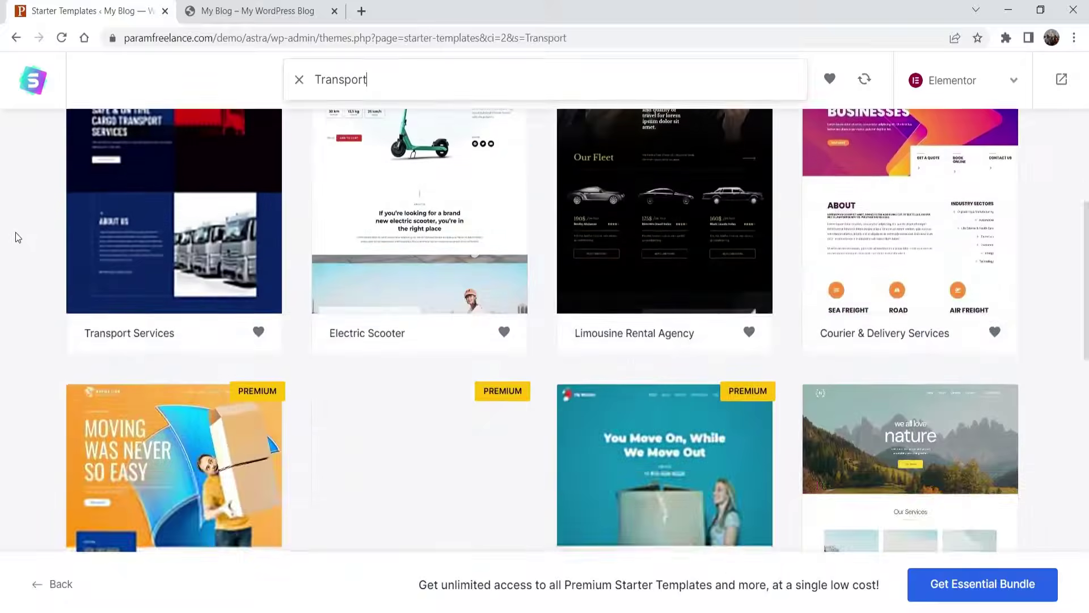
pyautogui.scroll(3, 34, 267)
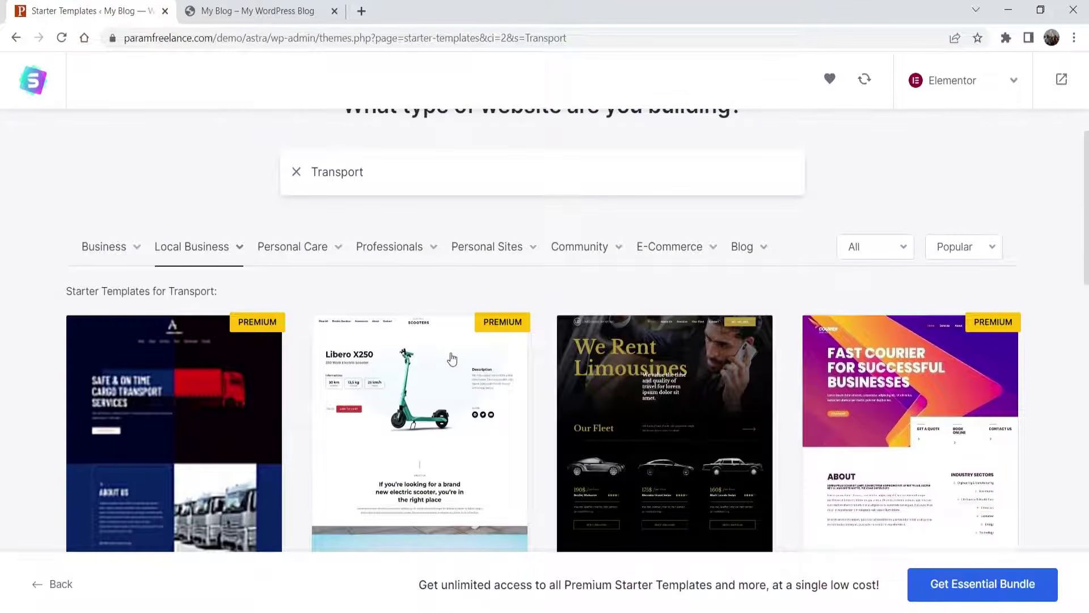
pyautogui.scroll(-4, 973, 299)
pyautogui.scroll(-3, 974, 299)
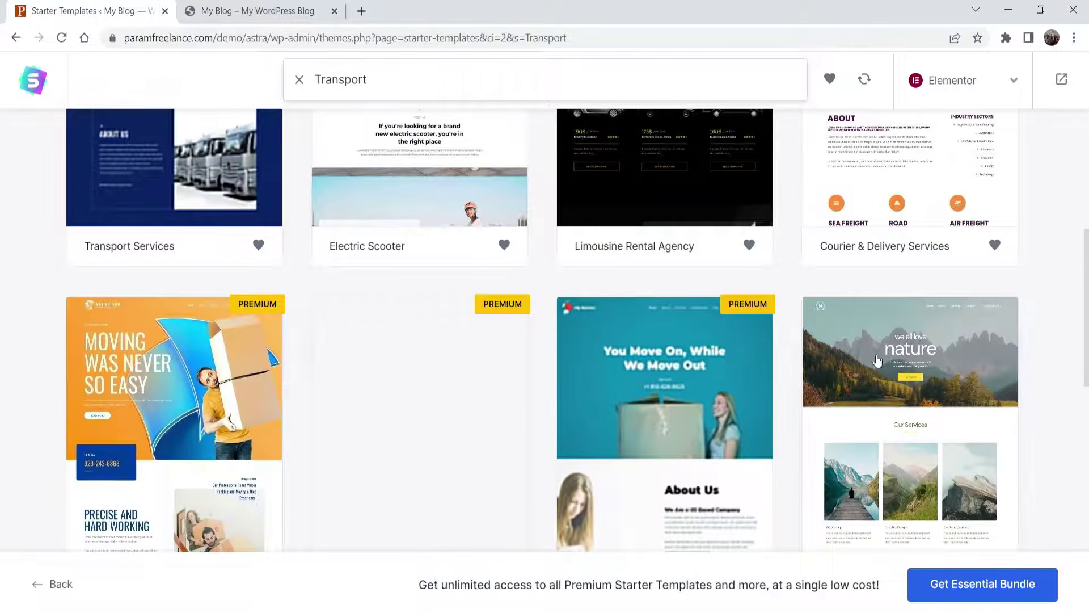
pyautogui.scroll(-4, 1004, 304)
pyautogui.scroll(-5, 1006, 301)
pyautogui.scroll(10, 810, 304)
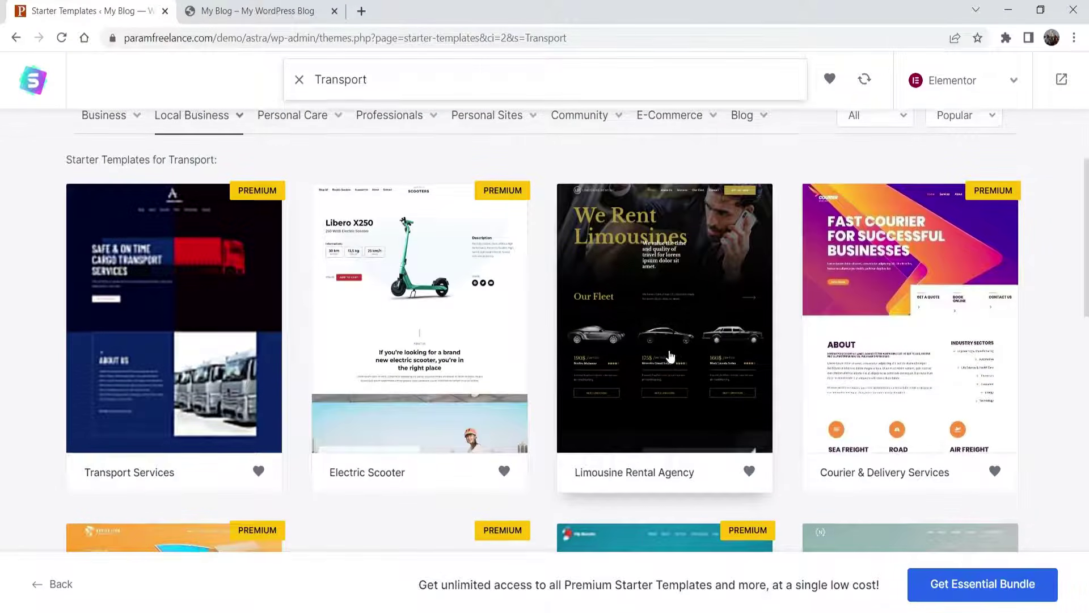
pyautogui.scroll(4, 670, 355)
pyautogui.scroll(-5, 700, 266)
pyautogui.click(643, 234)
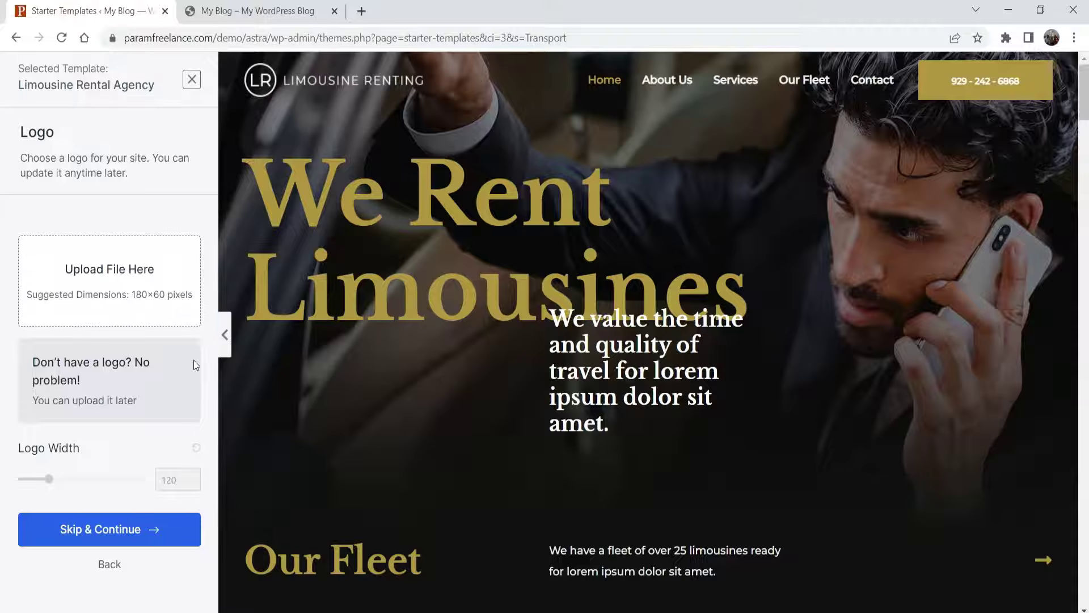
# - After viewing the full-width preview, skip the Logo step without uploading an image
pyautogui.click(226, 347)
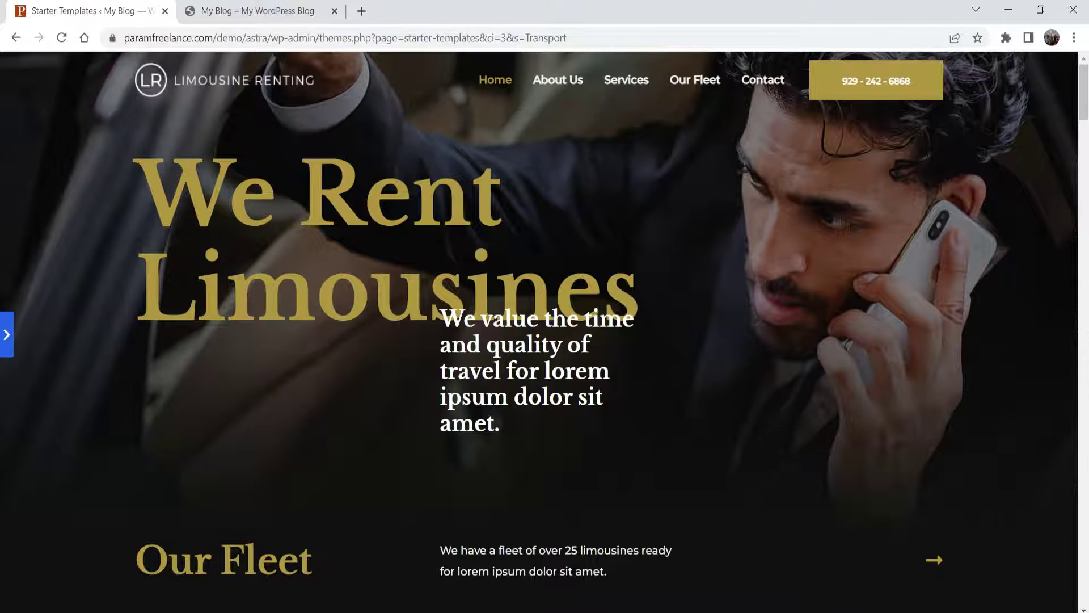
pyautogui.click(7, 335)
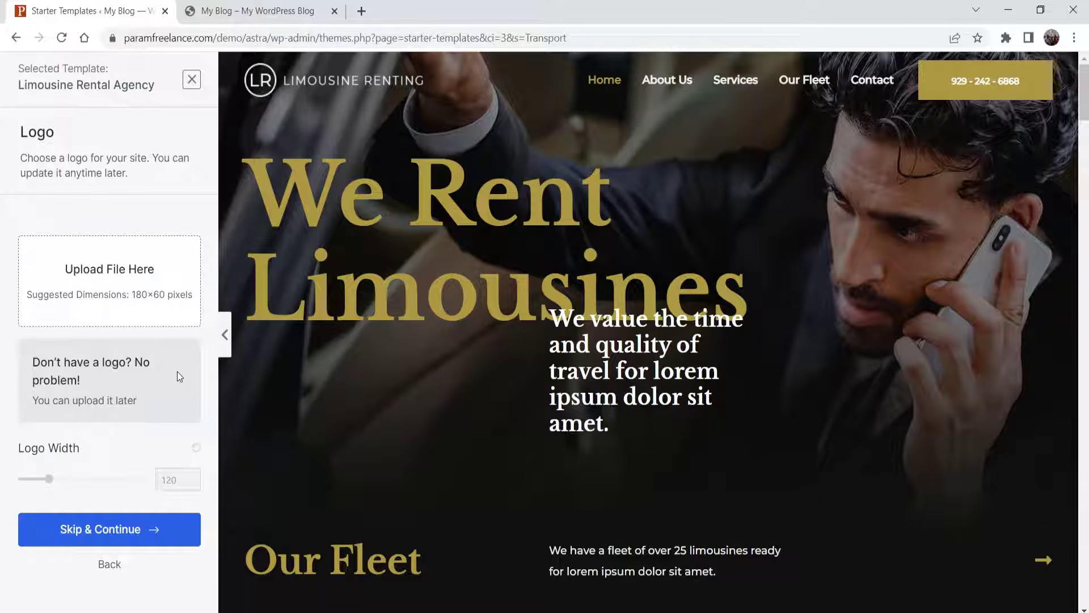
pyautogui.click(104, 530)
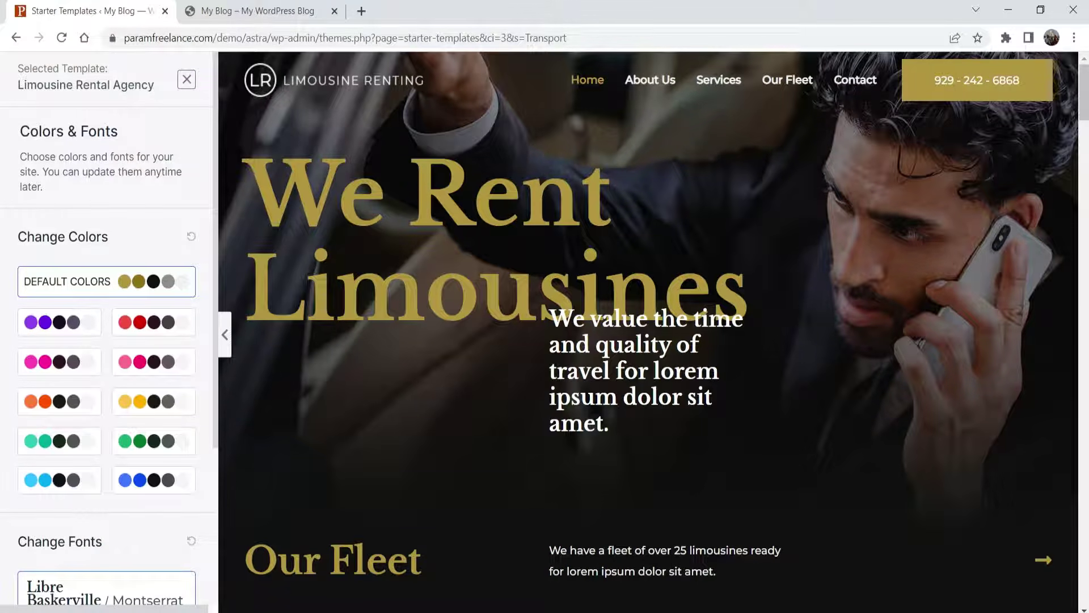
# - Preview the template in purple, red, pink, yellow, orange, teal, green, blue and light blue palettes
pyautogui.click(35, 328)
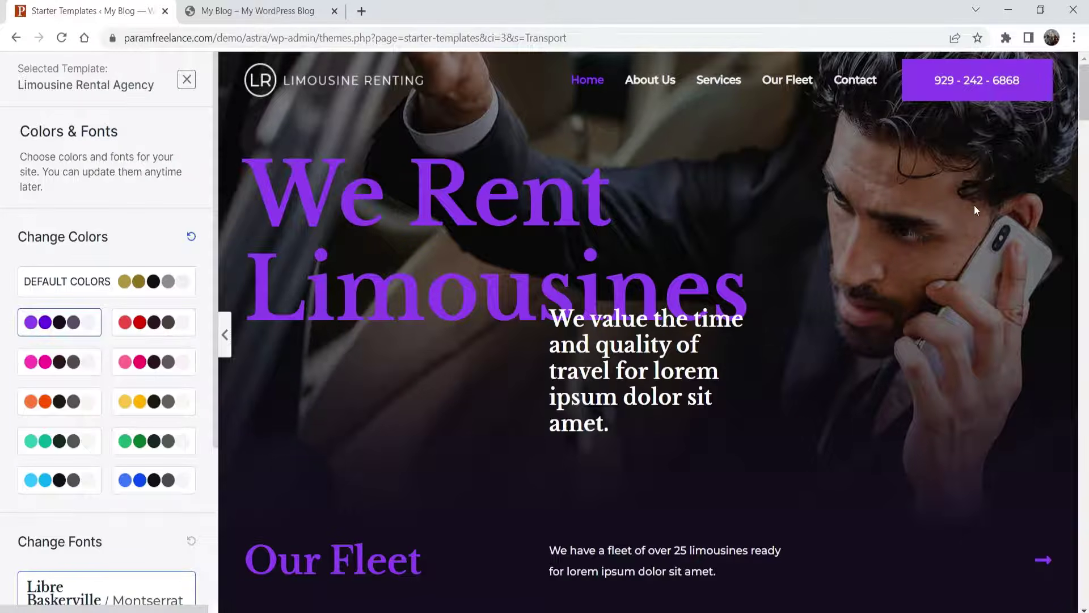
pyautogui.click(169, 322)
pyautogui.click(165, 362)
pyautogui.click(162, 400)
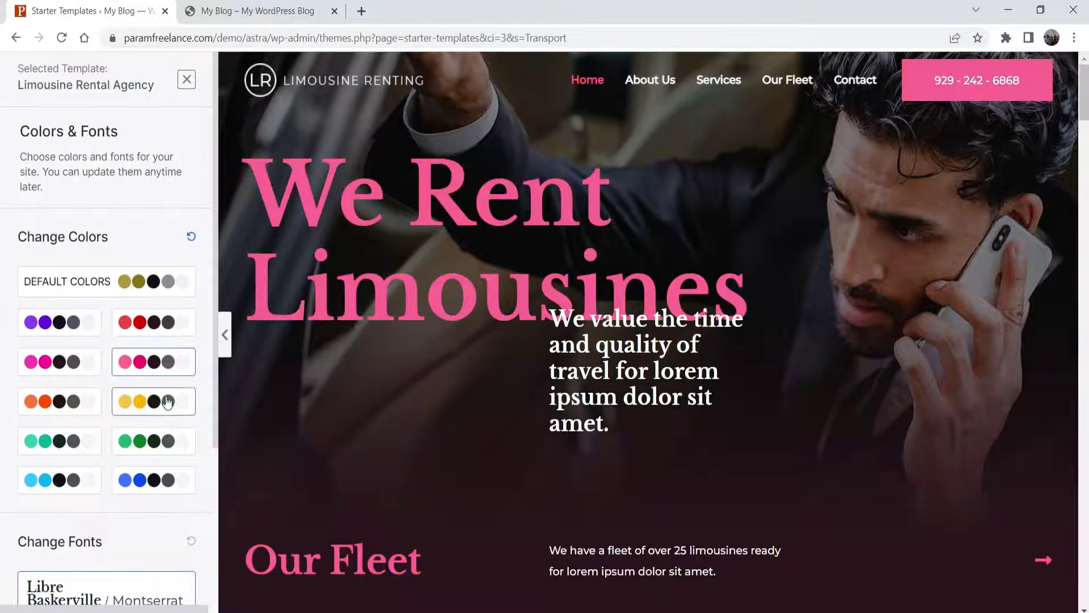
pyautogui.click(82, 402)
pyautogui.click(80, 362)
pyautogui.click(80, 440)
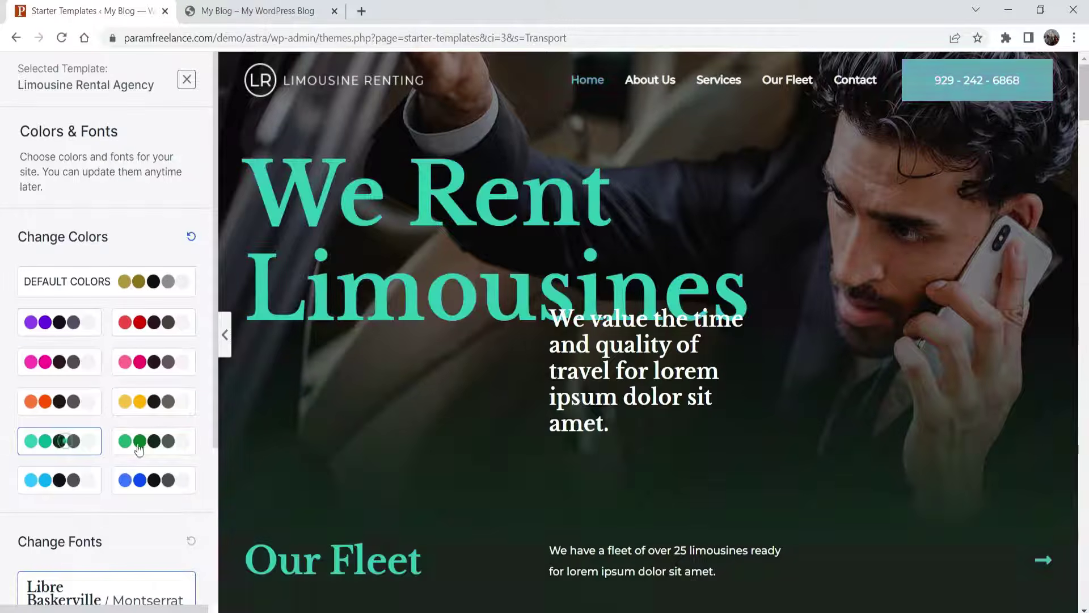
pyautogui.click(149, 447)
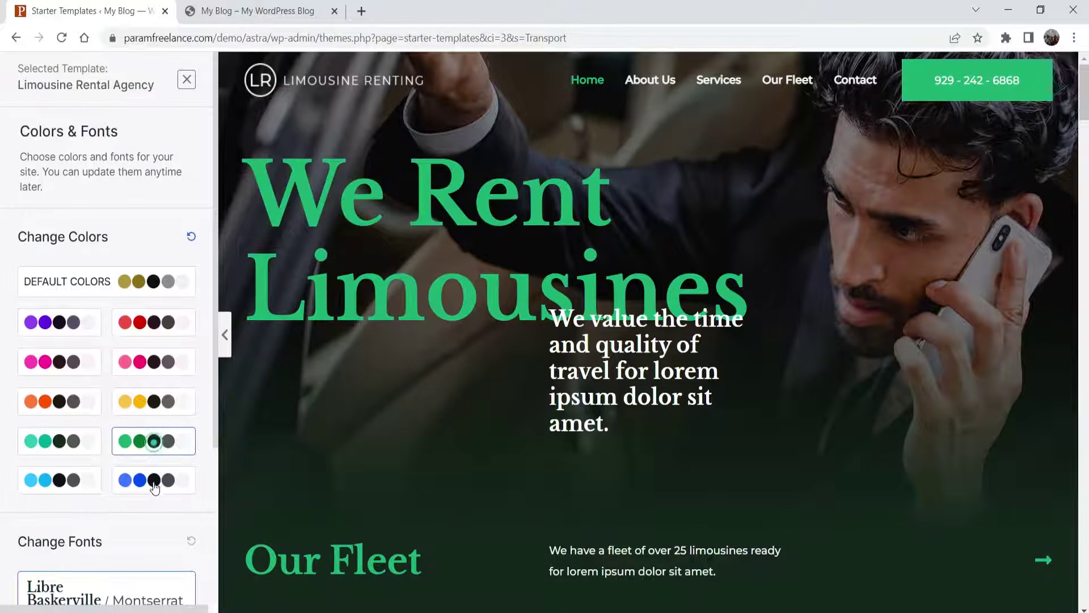
pyautogui.click(152, 481)
pyautogui.click(46, 484)
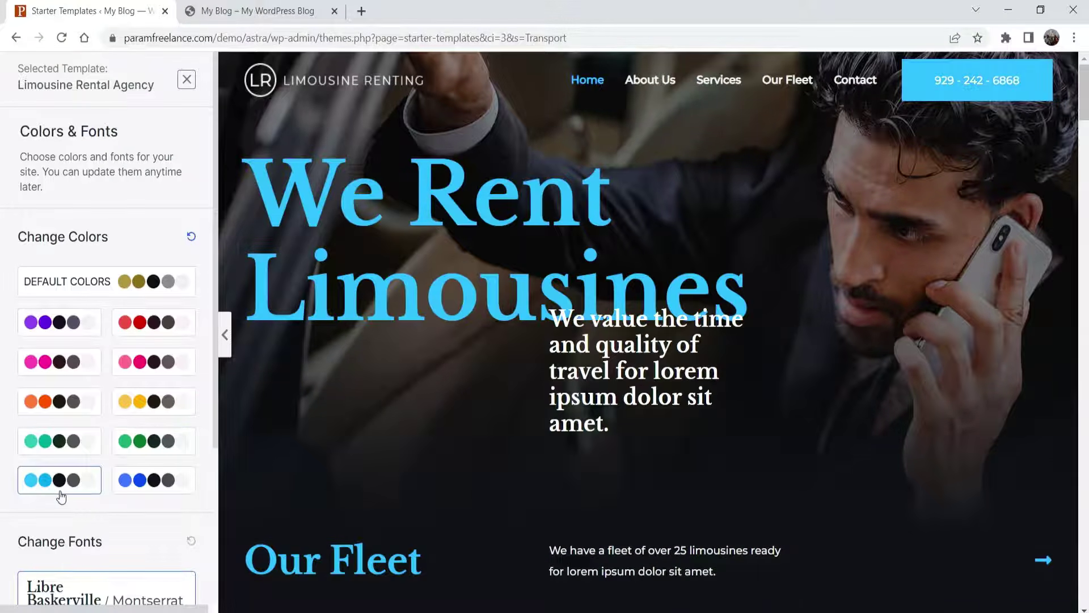
# - Go back to the default gold colours and continue to the final details step
pyautogui.click(108, 281)
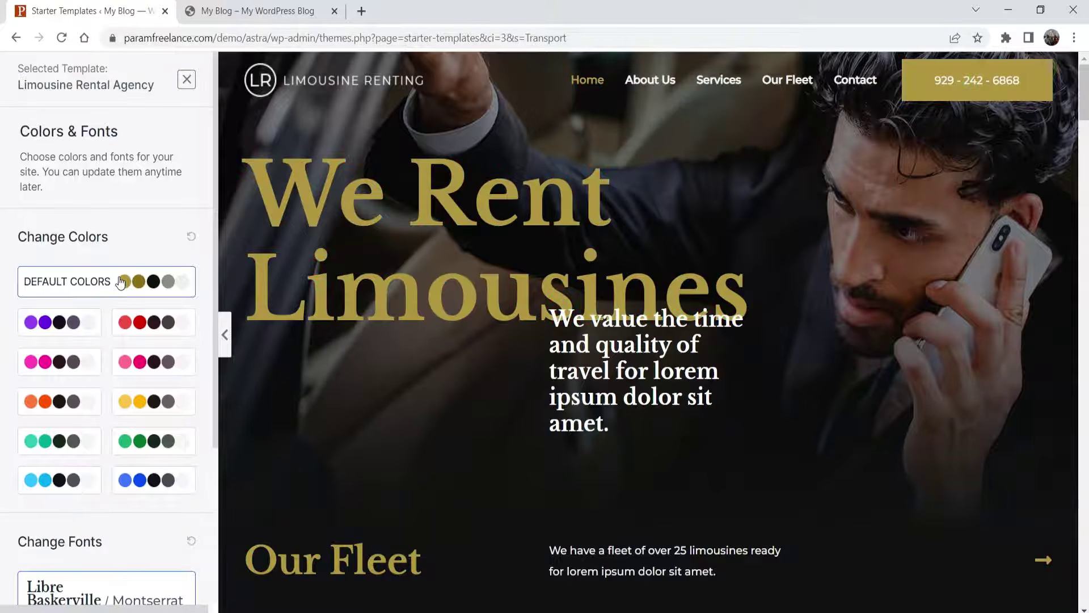
pyautogui.scroll(-3, 71, 235)
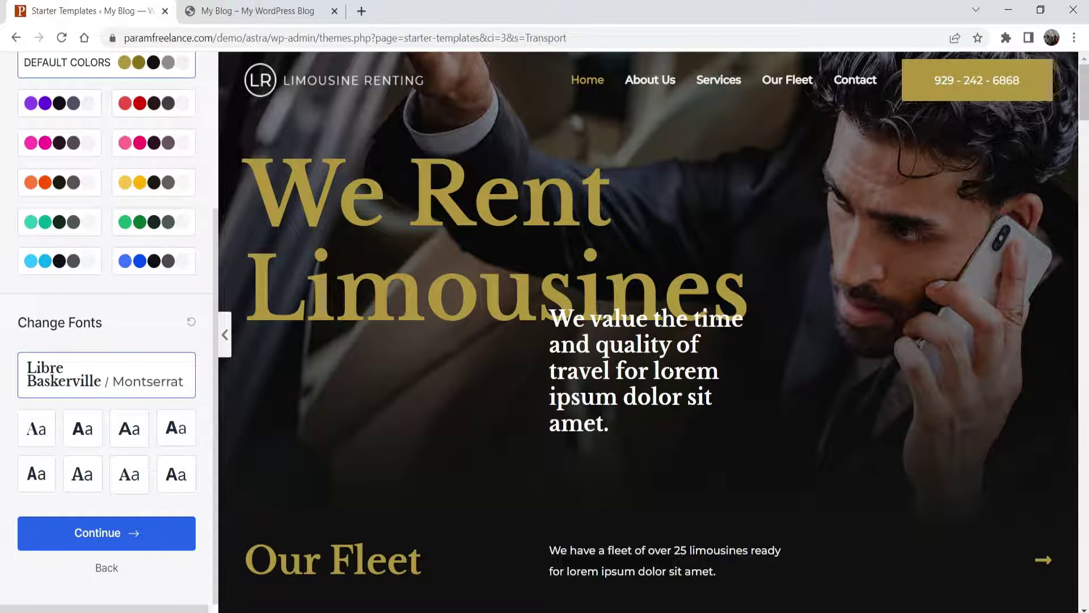
pyautogui.scroll(-10, 714, 327)
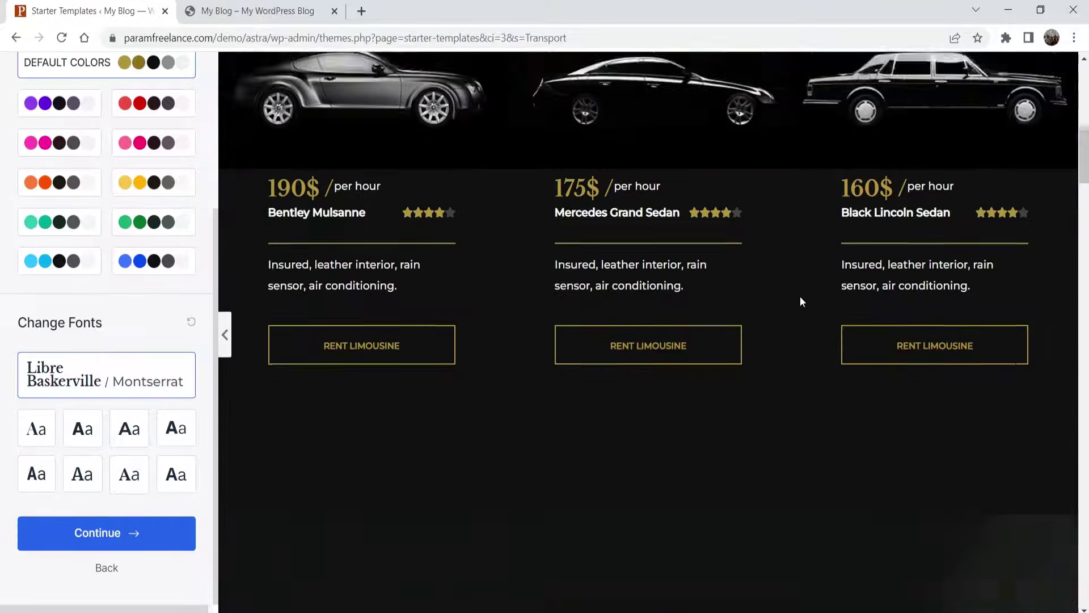
pyautogui.scroll(-15, 785, 285)
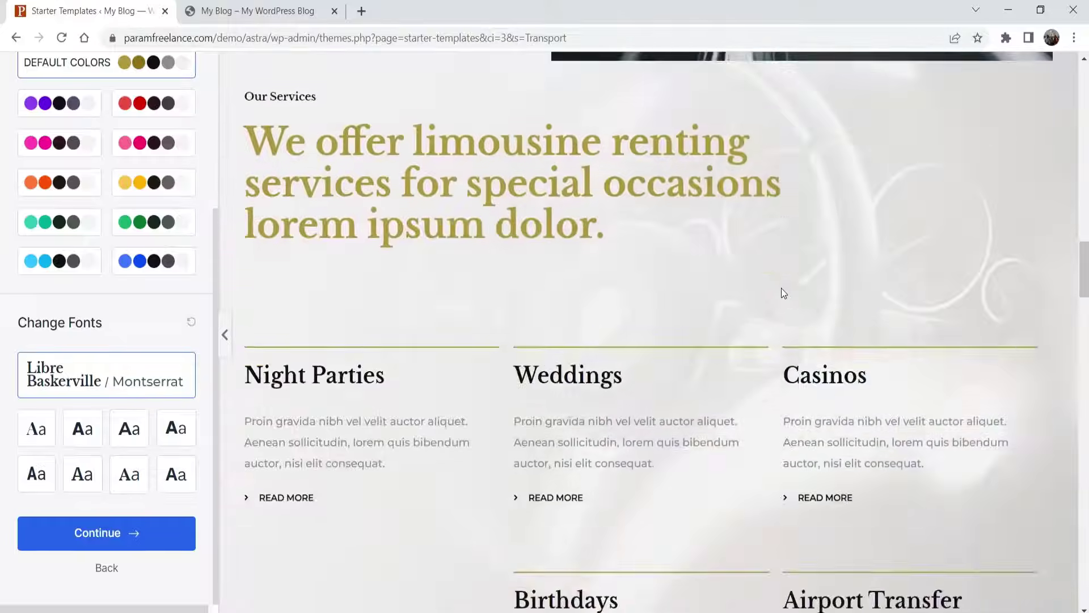
pyautogui.scroll(8, 777, 290)
pyautogui.scroll(5, 778, 291)
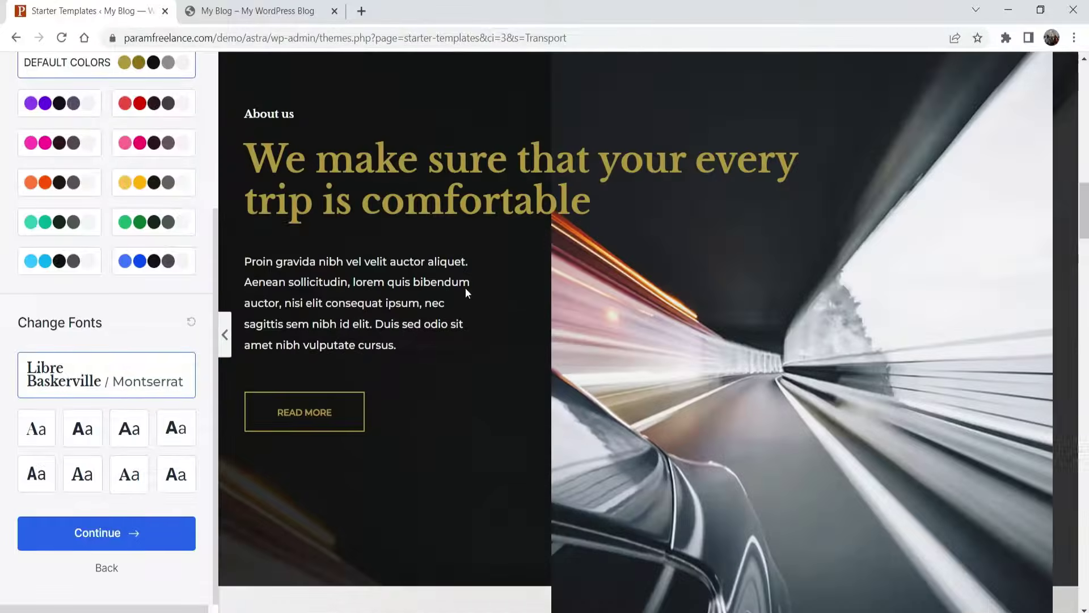
pyautogui.click(102, 545)
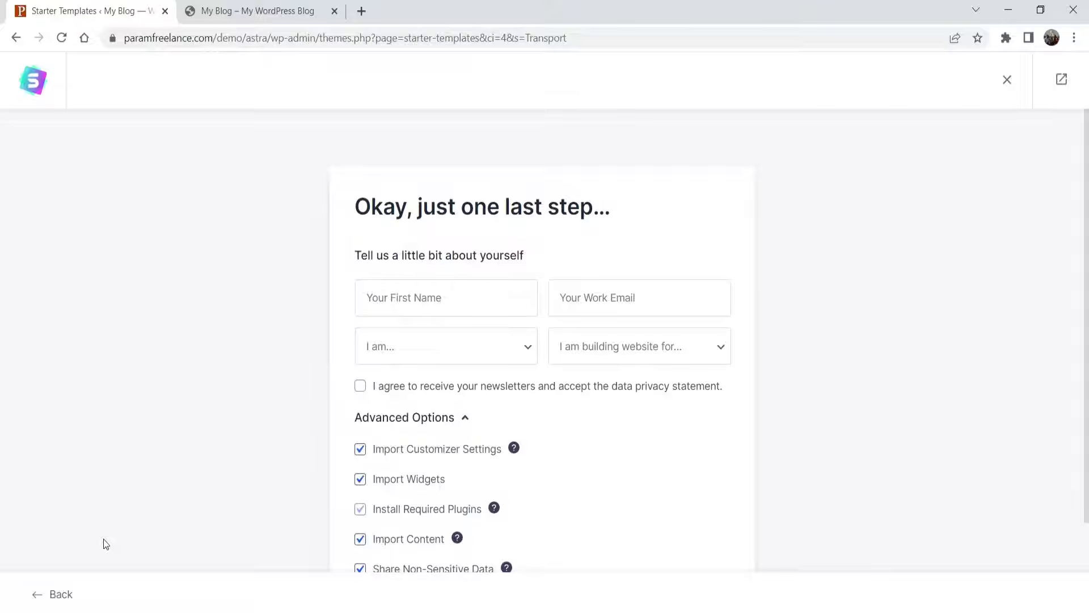
# - Fill in the first name and work e-mail fields in the final details form
pyautogui.click(462, 295)
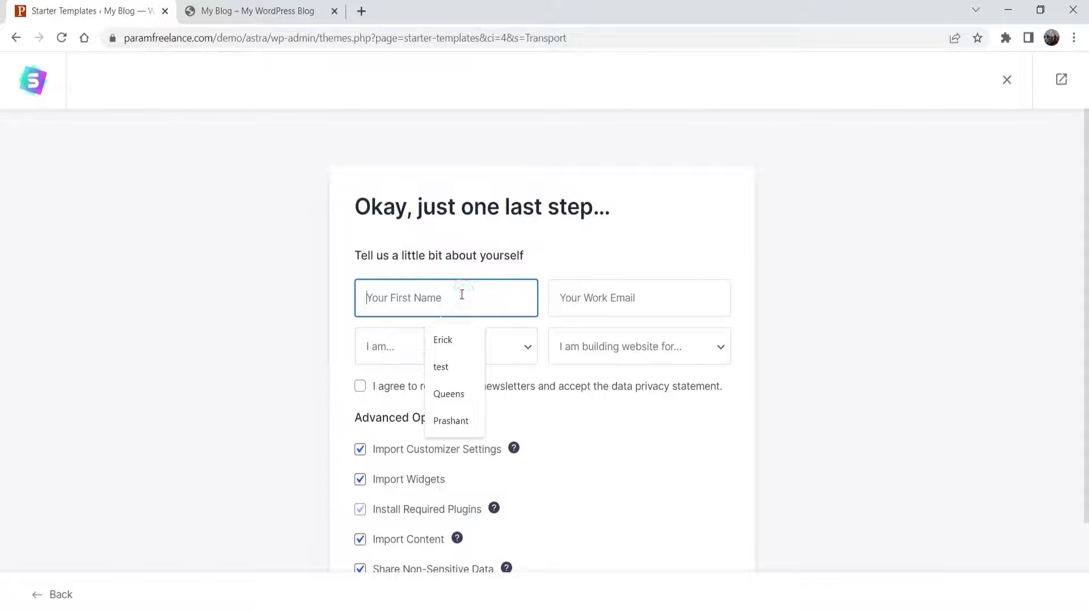
pyautogui.write('P')
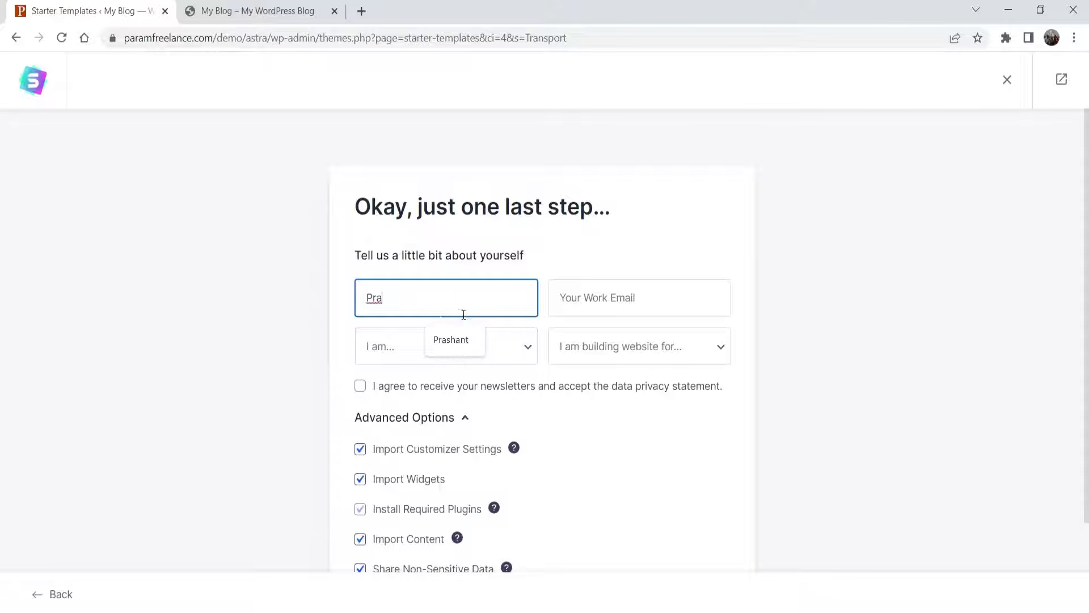
pyautogui.write('ra')
pyautogui.click(459, 339)
pyautogui.click(624, 297)
pyautogui.click(683, 336)
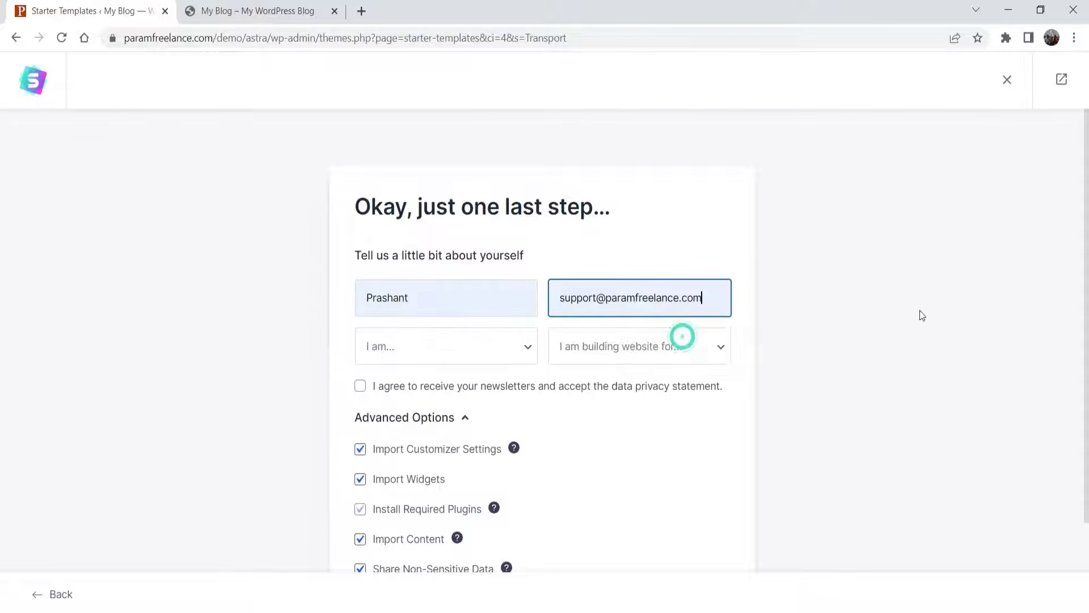
# - Choose Beginner experience and Myself/My Company, then submit to build the website
pyautogui.click(457, 343)
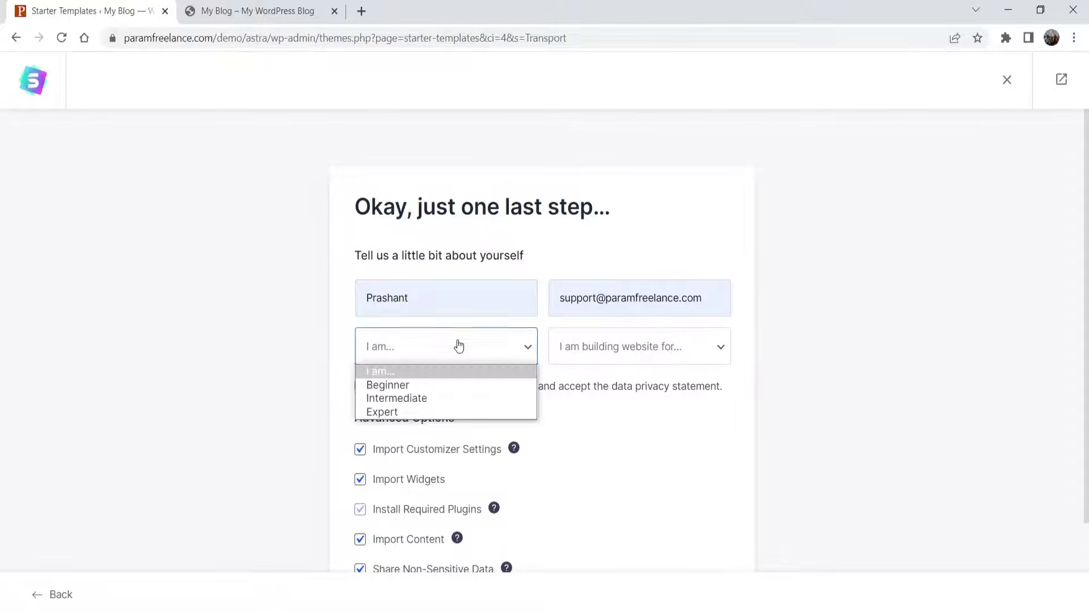
pyautogui.click(448, 383)
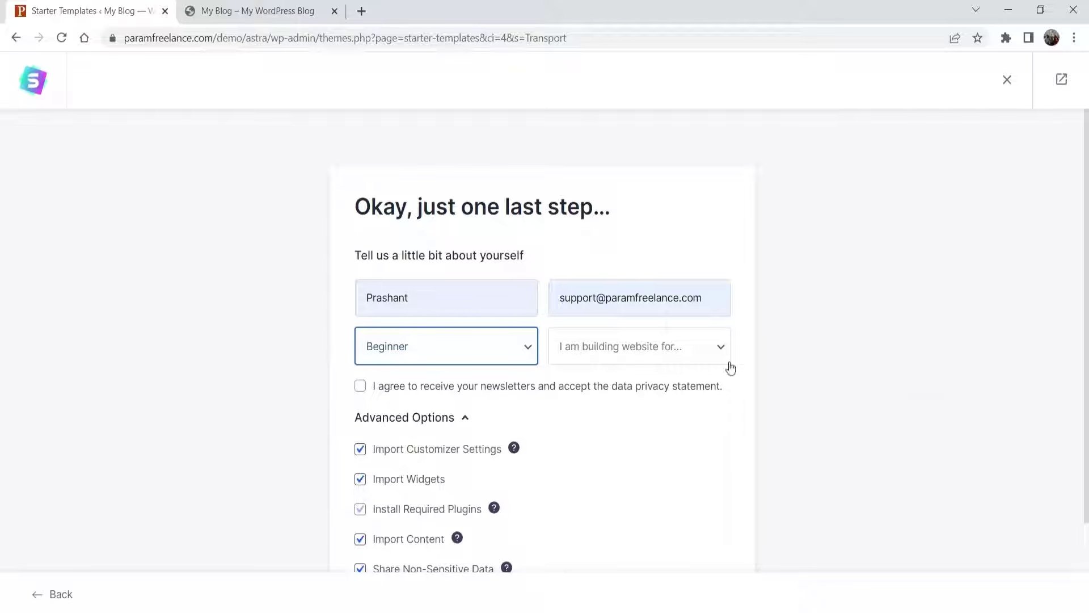
pyautogui.click(667, 352)
pyautogui.click(642, 384)
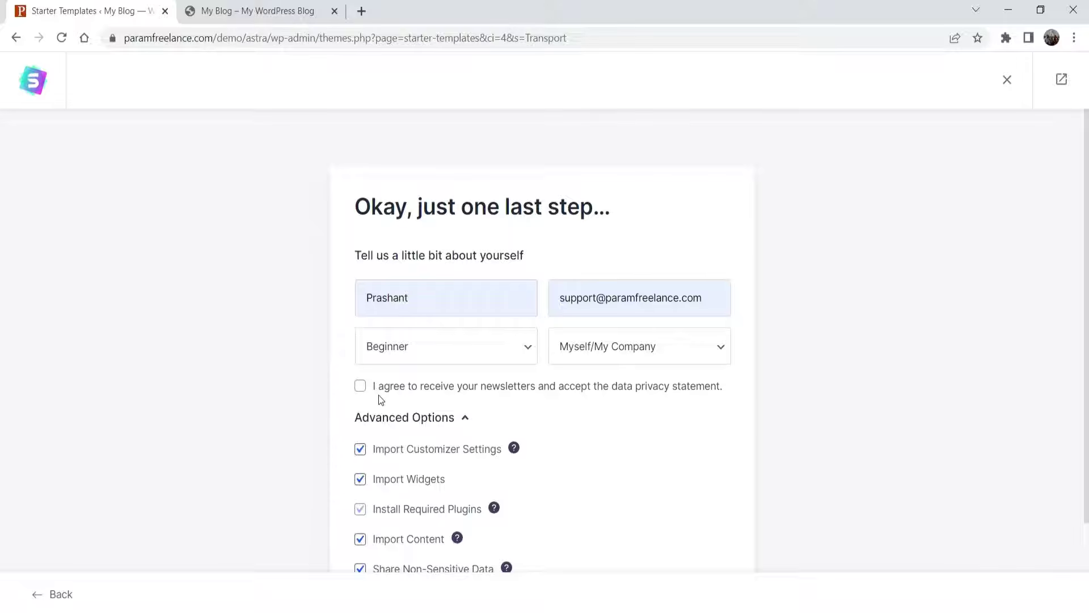
pyautogui.click(931, 312)
pyautogui.scroll(-2, 881, 294)
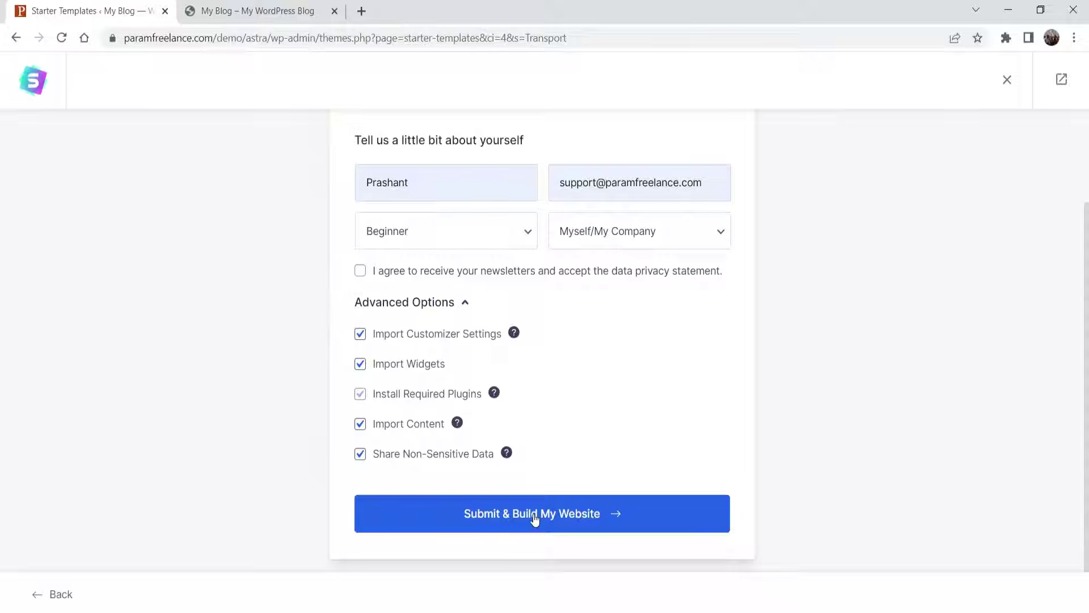
pyautogui.click(534, 518)
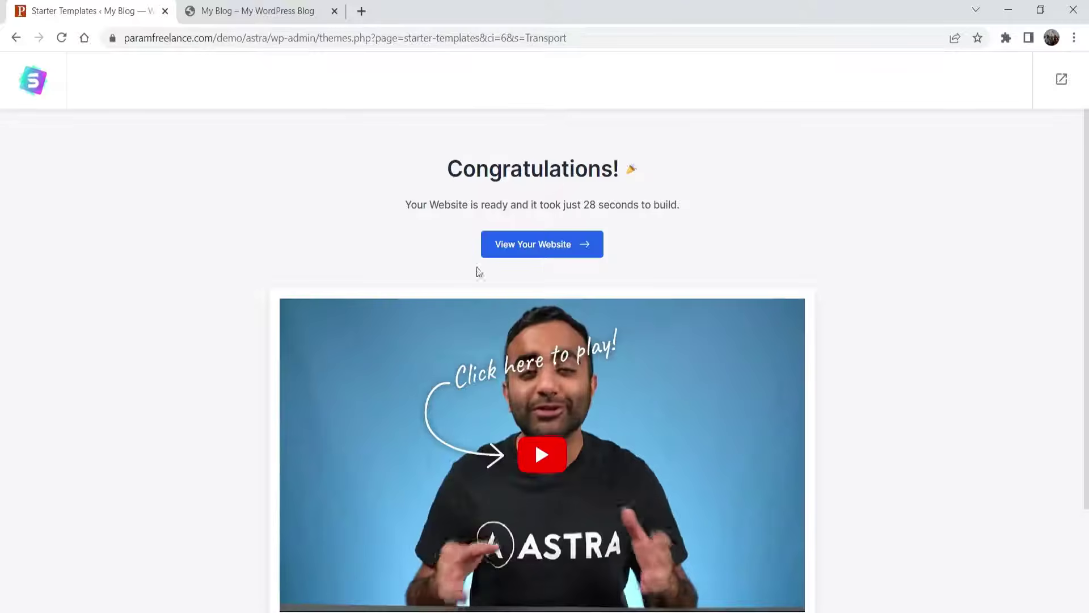
pyautogui.click(541, 245)
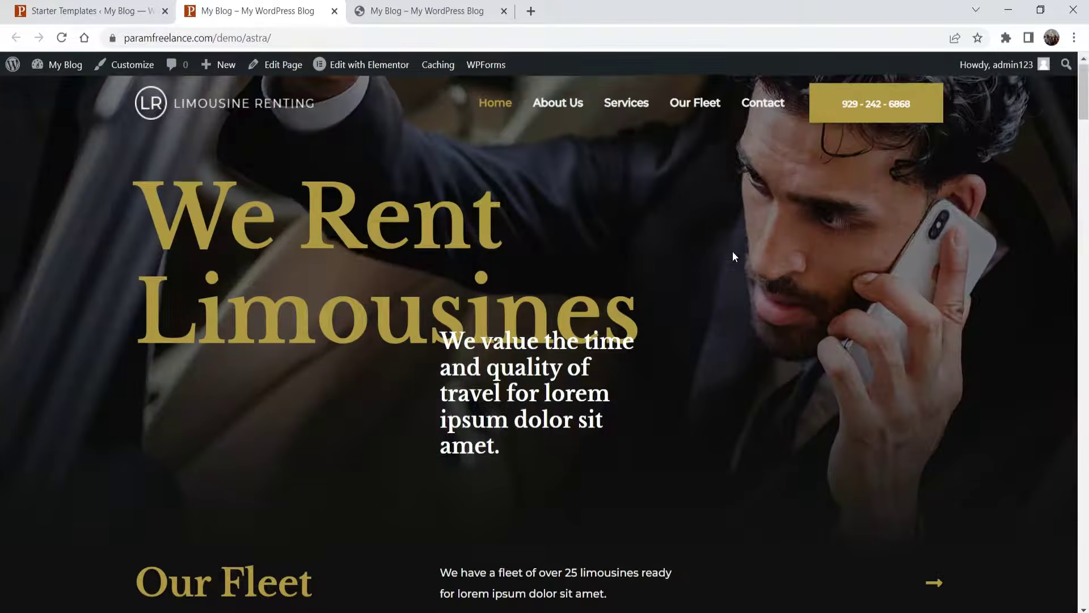
pyautogui.scroll(-6, 733, 251)
pyautogui.scroll(6, 733, 251)
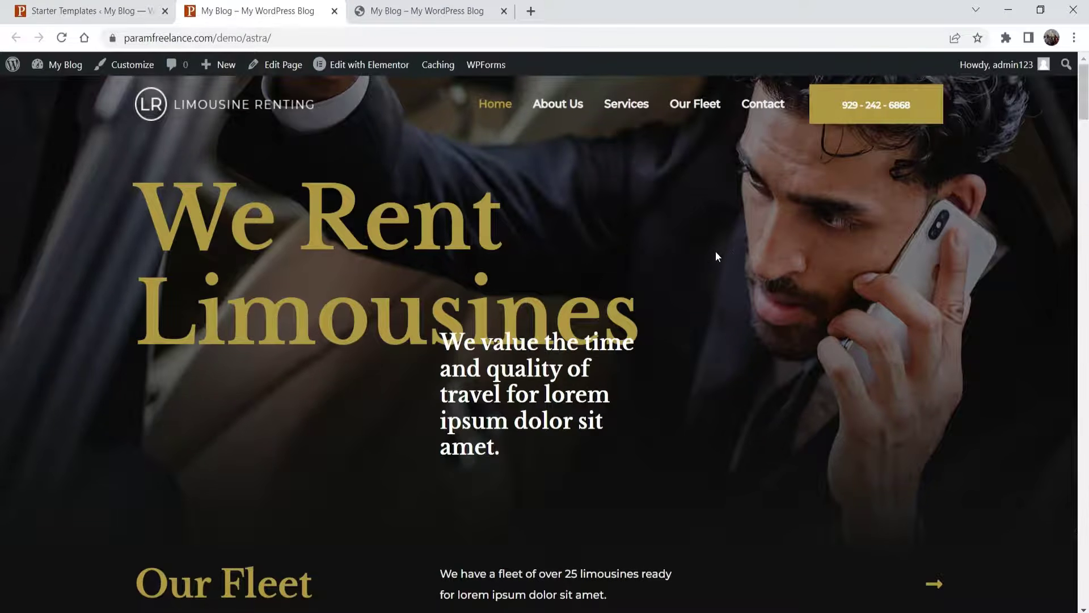
pyautogui.scroll(-15, 833, 291)
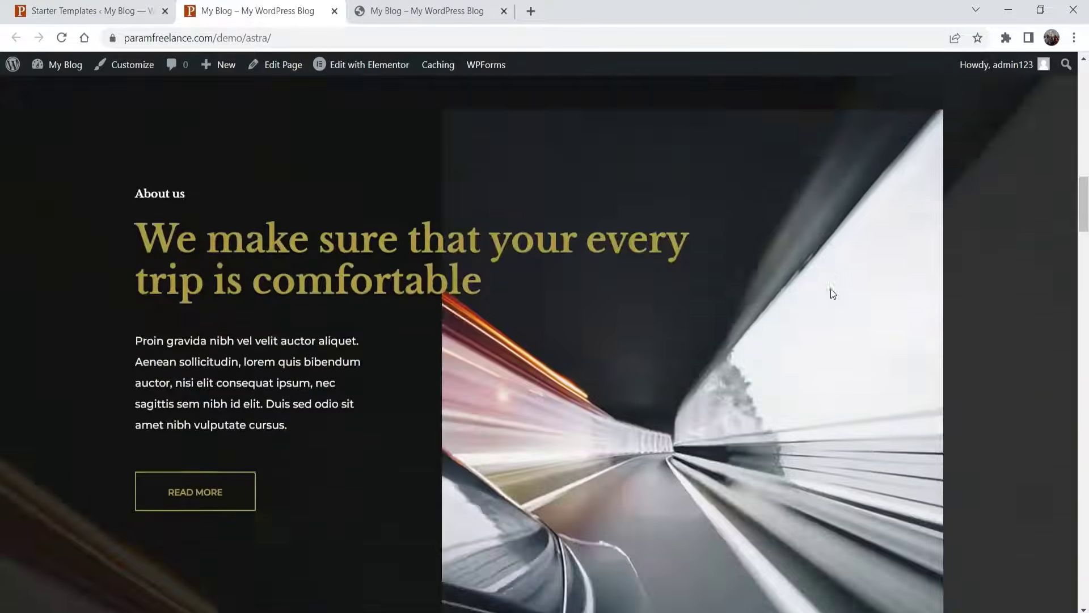
pyautogui.scroll(-15, 834, 291)
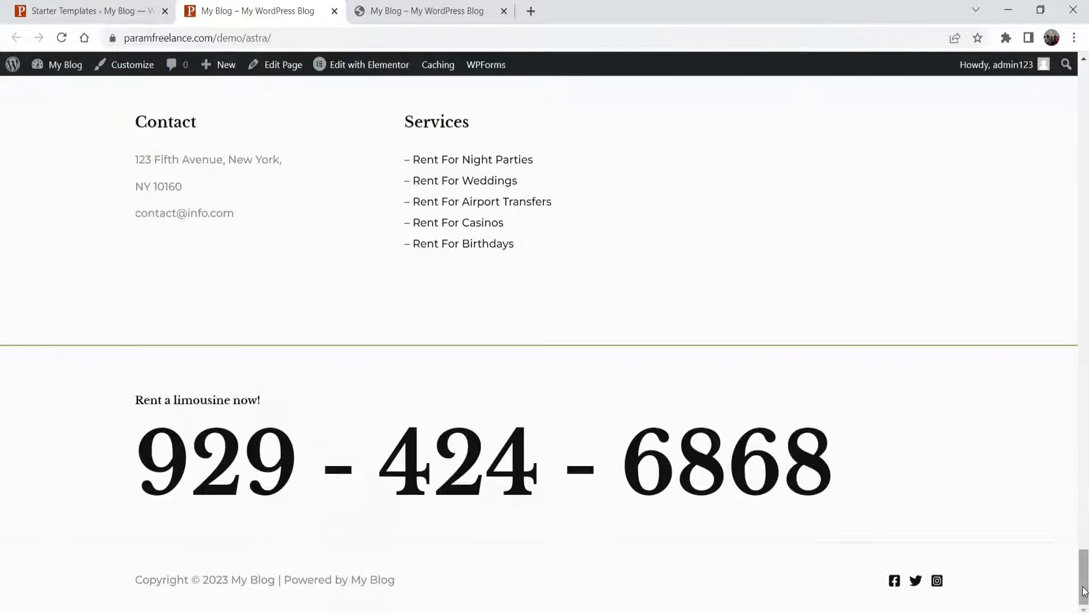
pyautogui.scroll(10, 1, 398)
pyautogui.scroll(10, 1, 309)
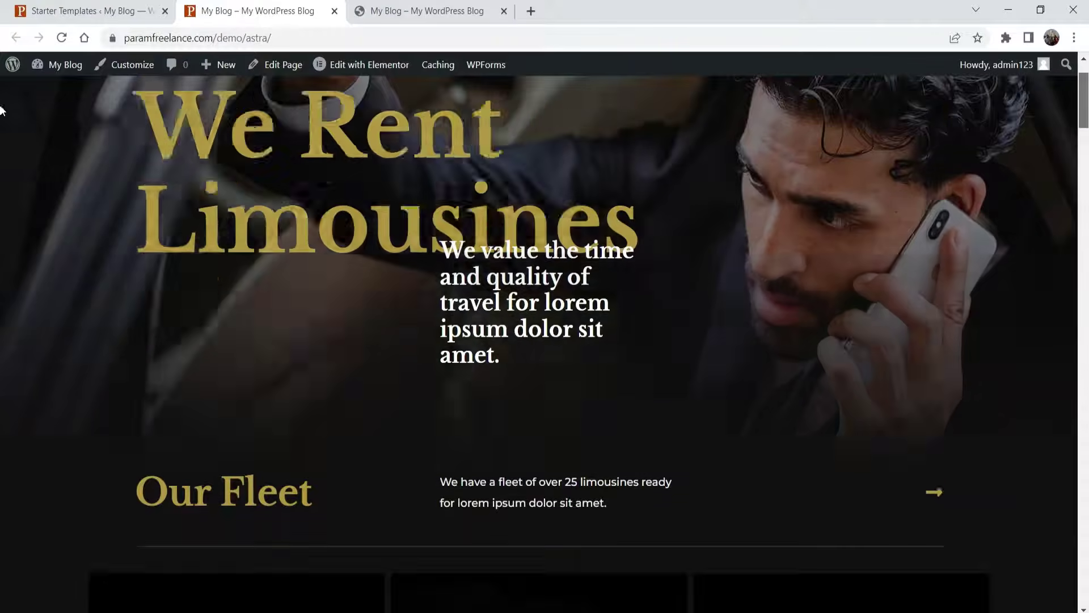
pyautogui.scroll(-8, 744, 325)
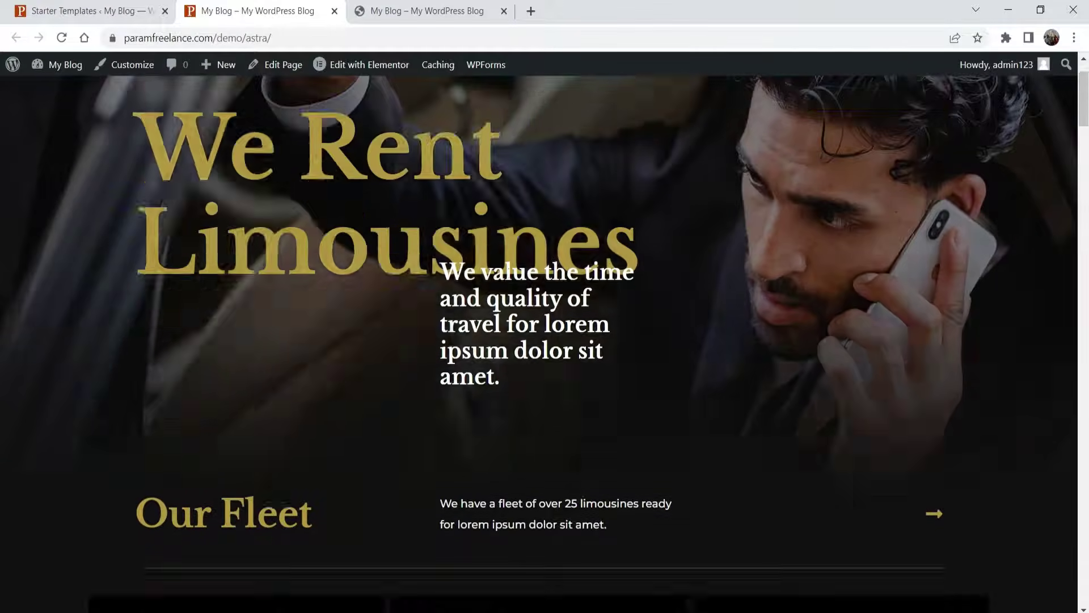
pyautogui.scroll(8, 594, 269)
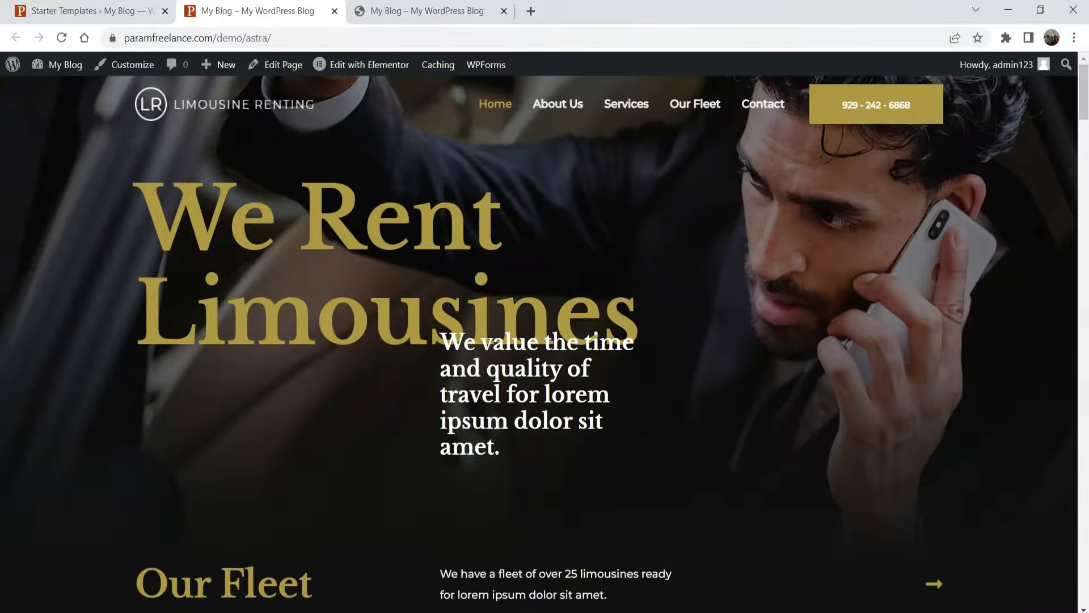
# - Browse the new site's About Us and Services pages
pyautogui.click(556, 108)
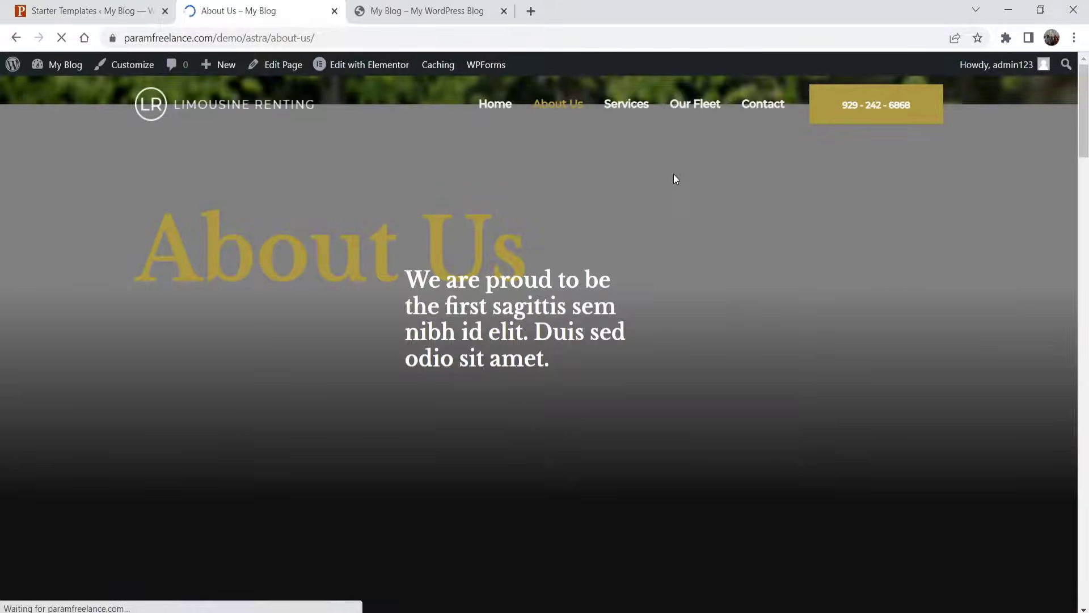
pyautogui.scroll(-5, 660, 180)
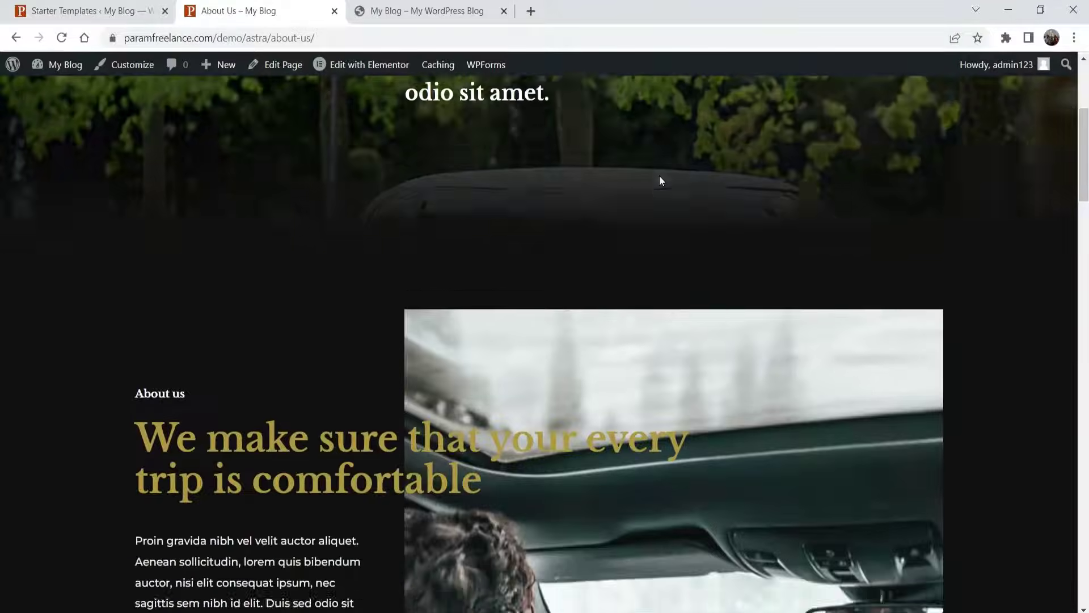
pyautogui.scroll(5, 660, 180)
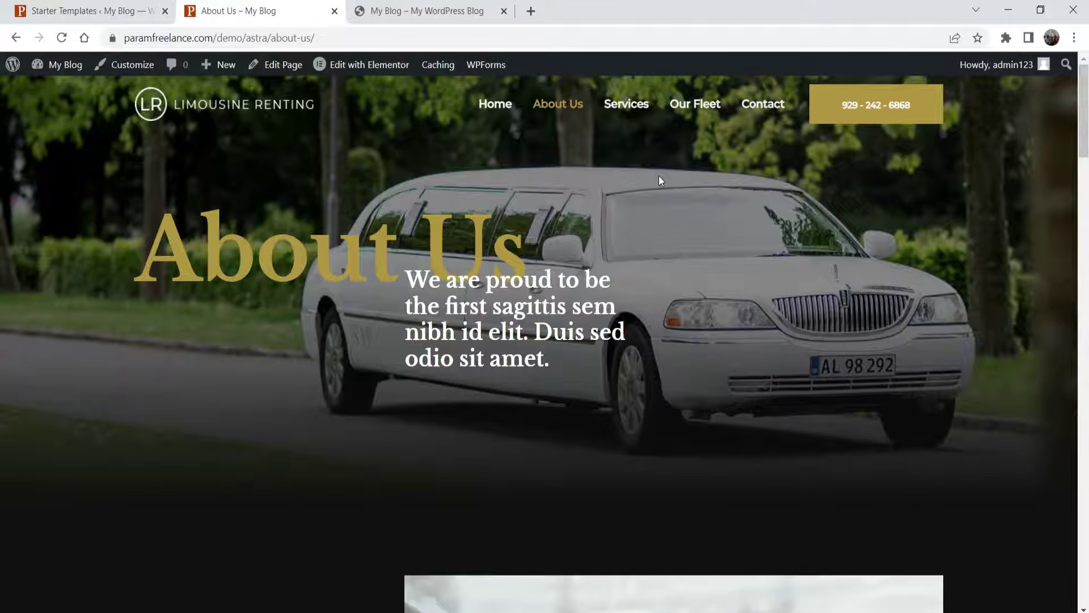
pyautogui.click(630, 120)
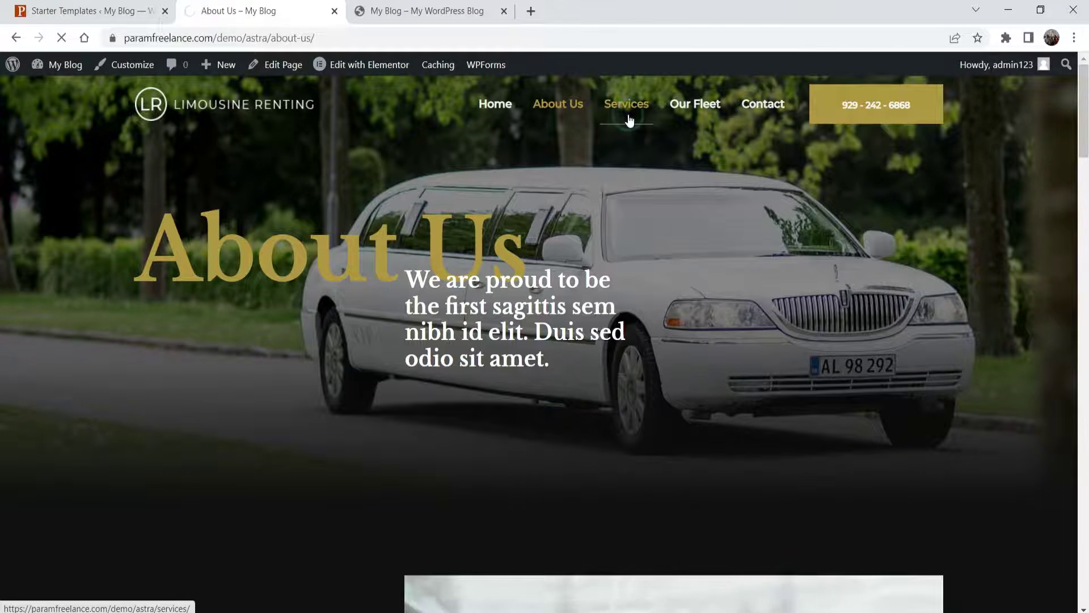
pyautogui.scroll(-10, 628, 121)
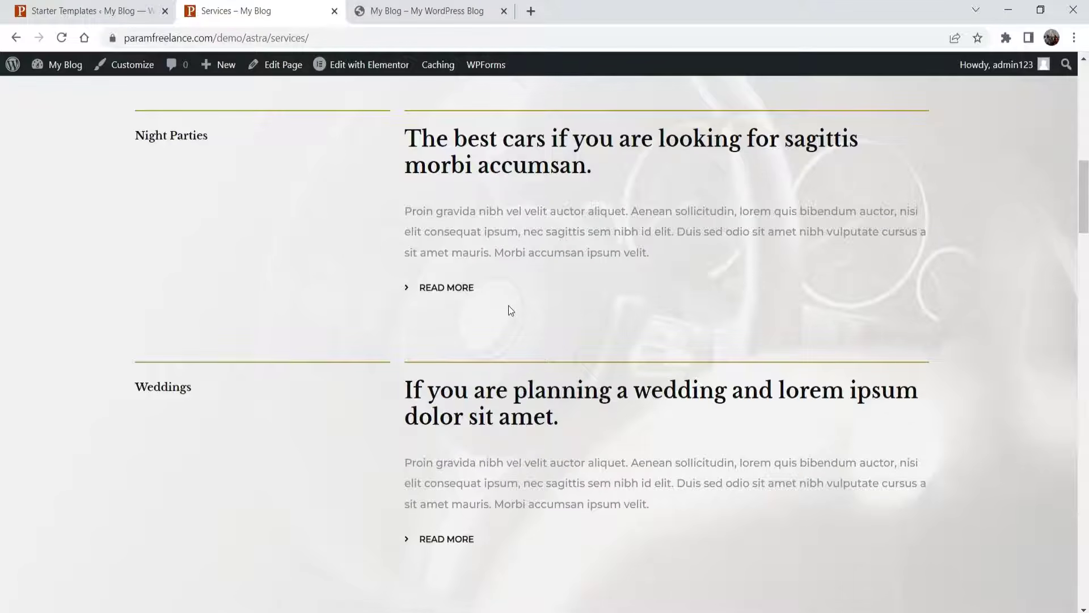
pyautogui.scroll(10, 537, 305)
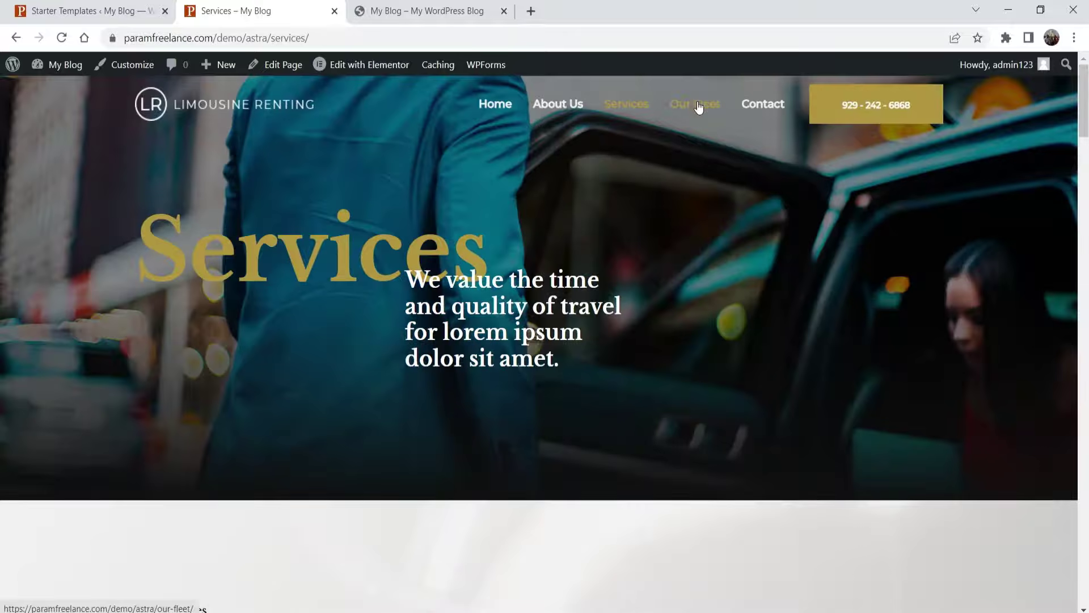
# - Review the Our Fleet page, highlighting its 'Our limousines' hero paragraph
pyautogui.click(698, 107)
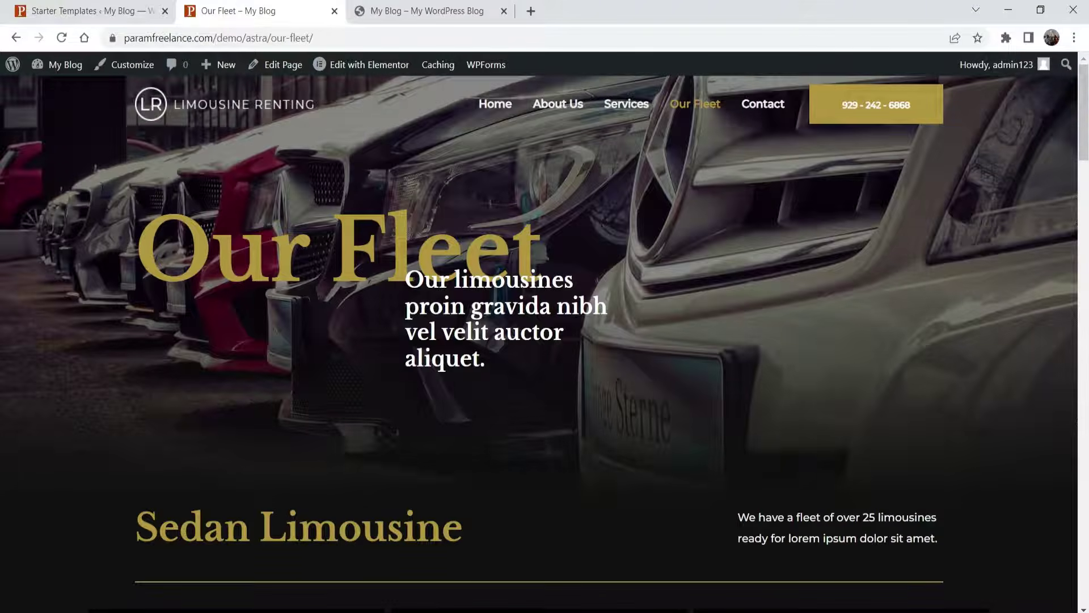
pyautogui.moveTo(407, 280); pyautogui.dragTo(509, 358)
pyautogui.click(516, 364)
pyautogui.click(516, 364)
pyautogui.scroll(-10, 774, 213)
pyautogui.scroll(10, 774, 213)
pyautogui.moveTo(409, 276); pyautogui.dragTo(541, 373)
# - Scroll through the Contact page
pyautogui.click(762, 105)
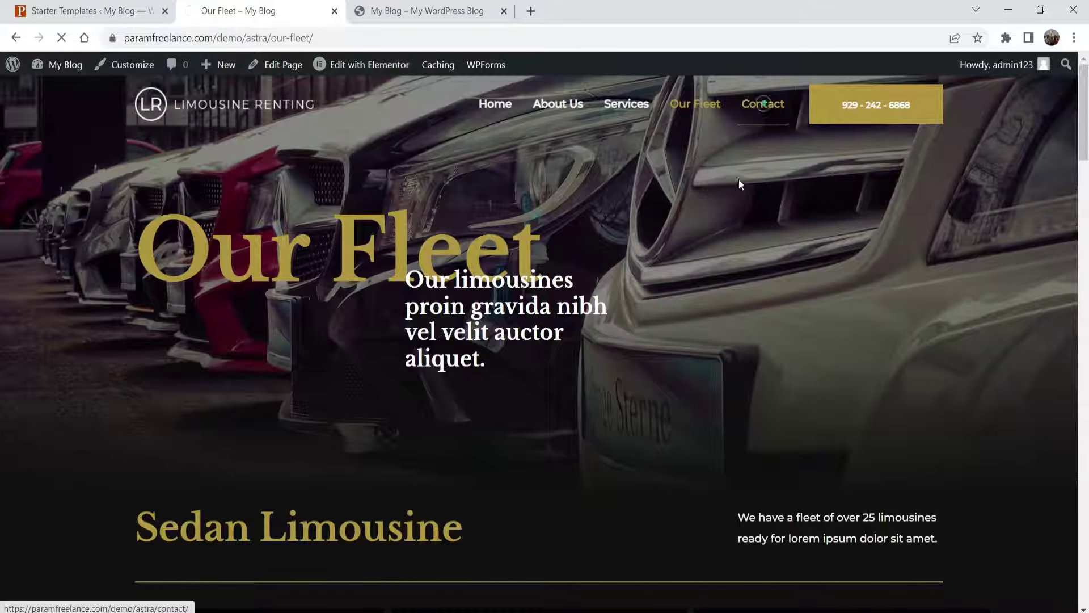
pyautogui.scroll(-10, 713, 239)
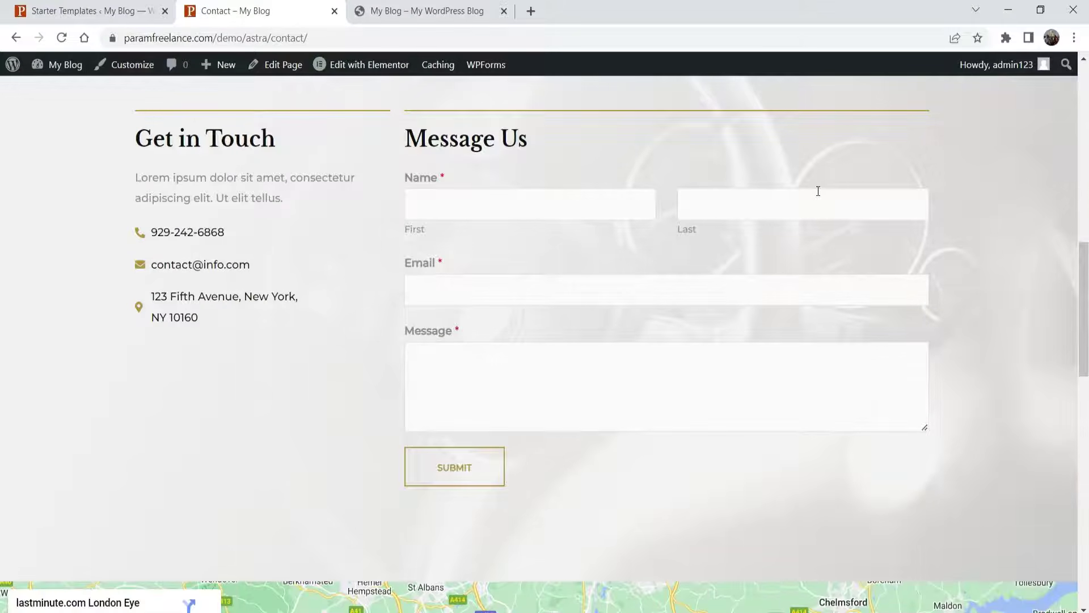
pyautogui.scroll(-5, 969, 152)
pyautogui.scroll(-3, 969, 152)
pyautogui.scroll(-9, 967, 222)
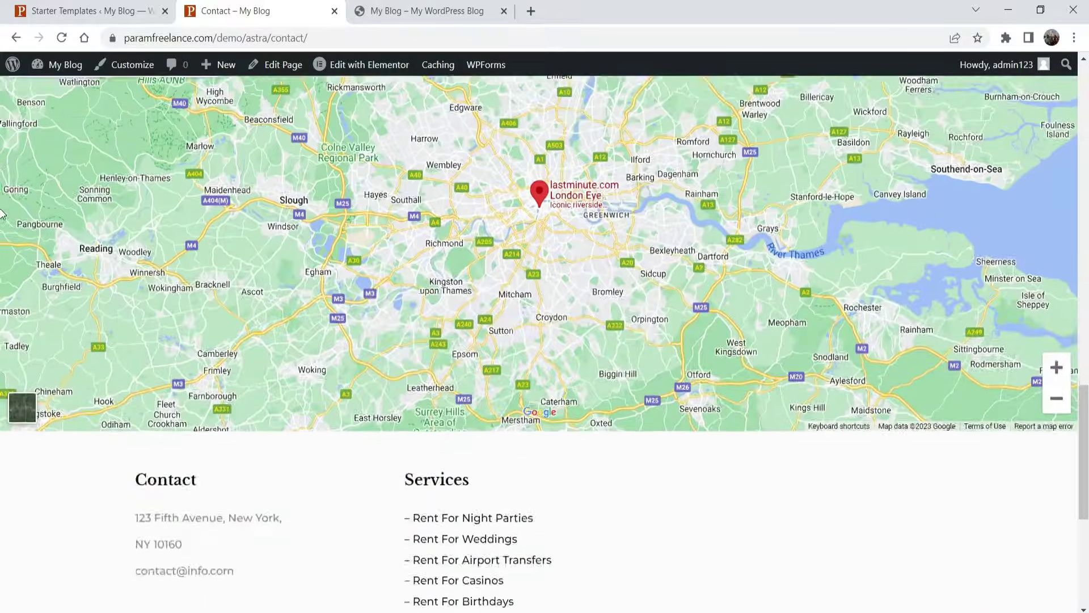
pyautogui.scroll(20, 487, 243)
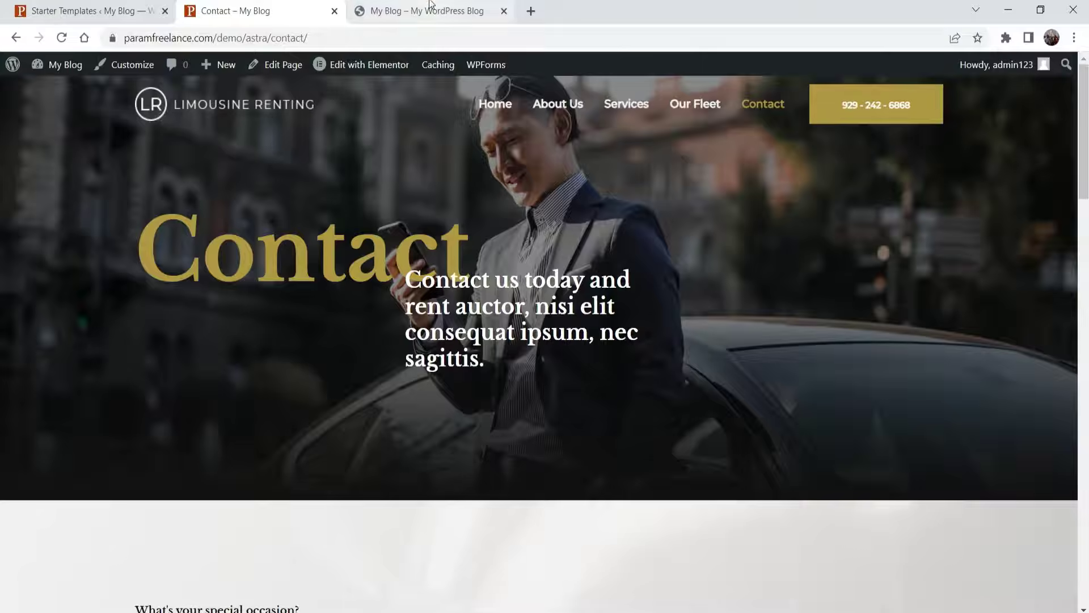
# - Open the admin Dashboard from the My Blog menu in the backend tab
pyautogui.click(426, 11)
pyautogui.moveTo(60, 65)
pyautogui.click(50, 90)
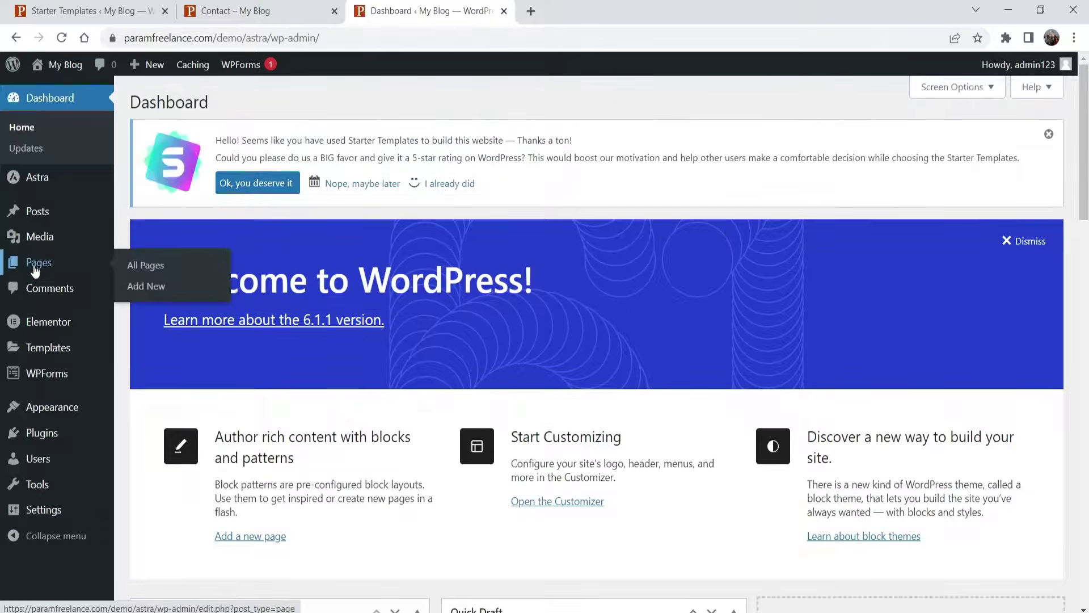
# - Look through Pages, Posts and Plugins, then go to the Astra dashboard's Quick Settings
pyautogui.click(36, 265)
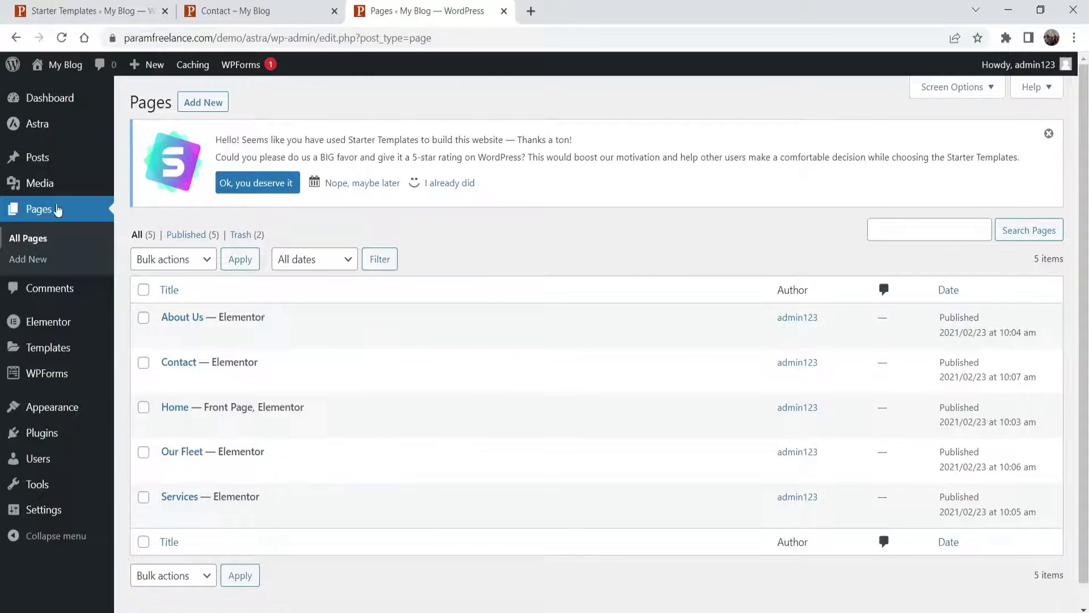
pyautogui.click(44, 152)
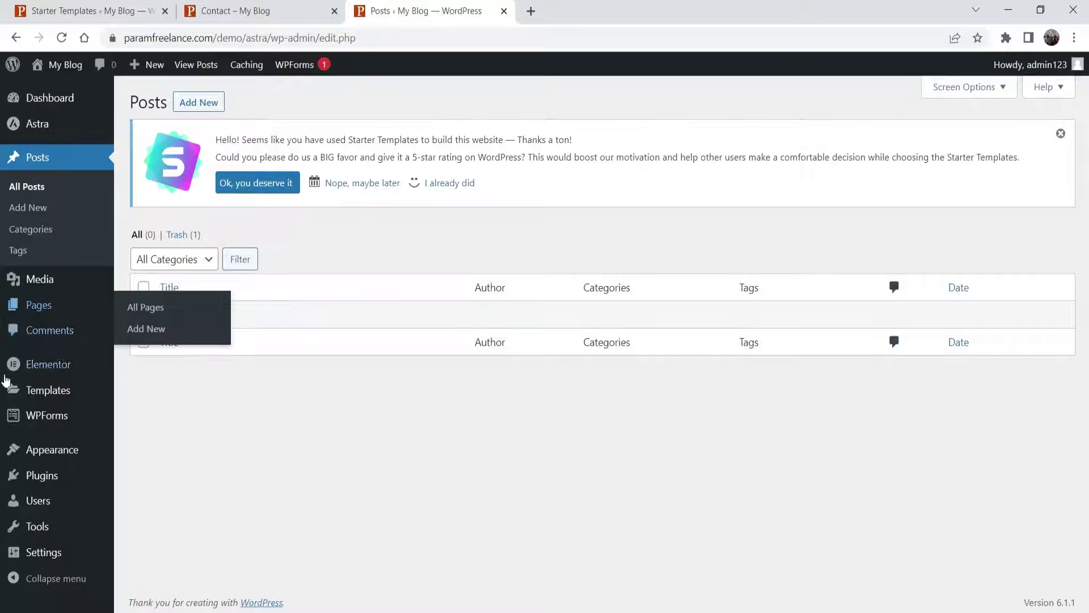
pyautogui.moveTo(44, 462)
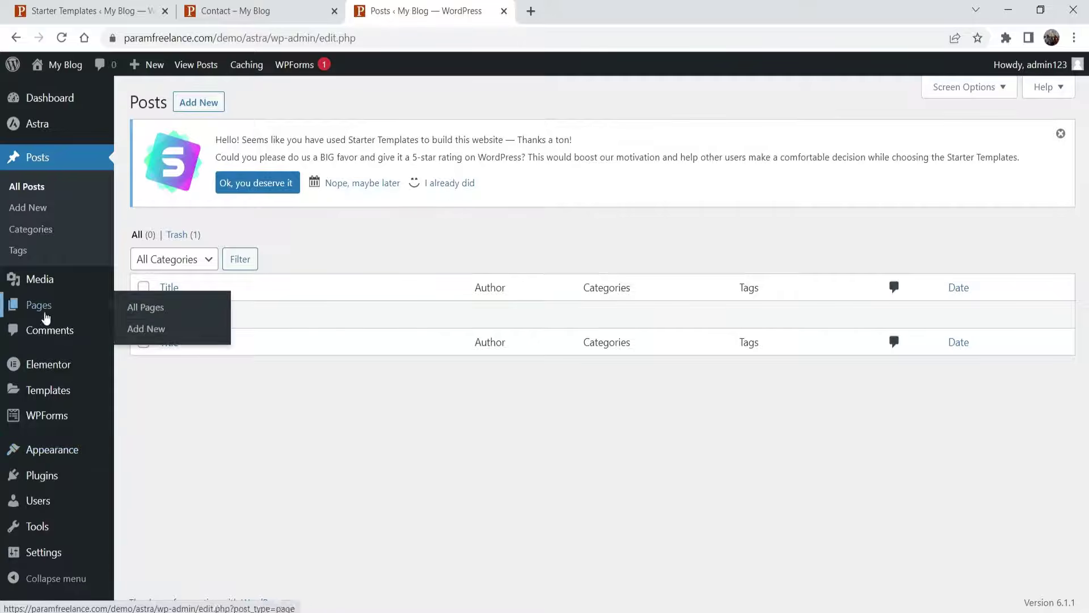
pyautogui.click(55, 483)
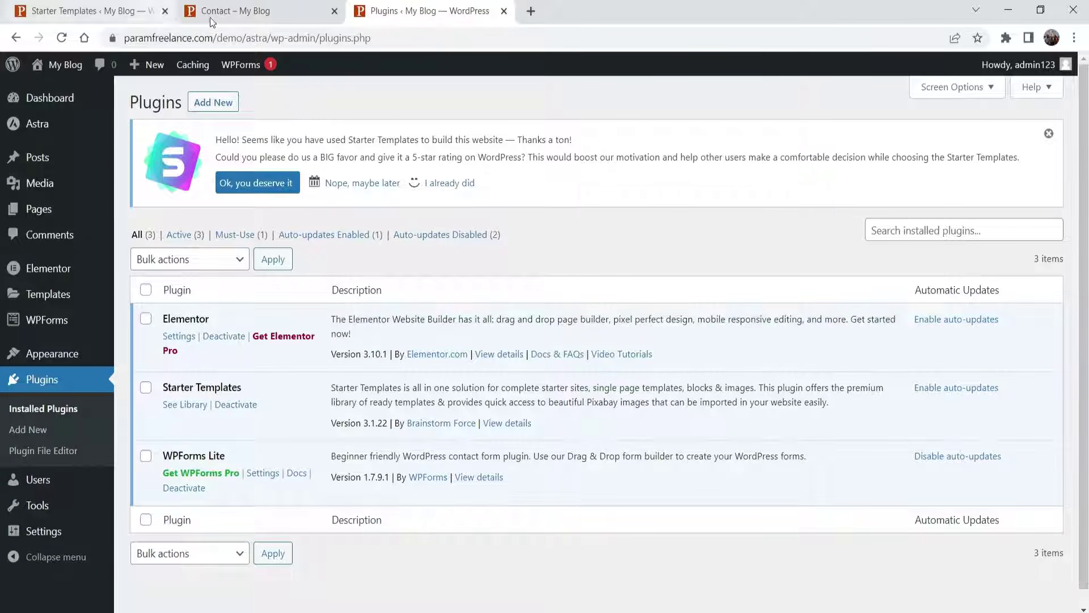
pyautogui.click(37, 123)
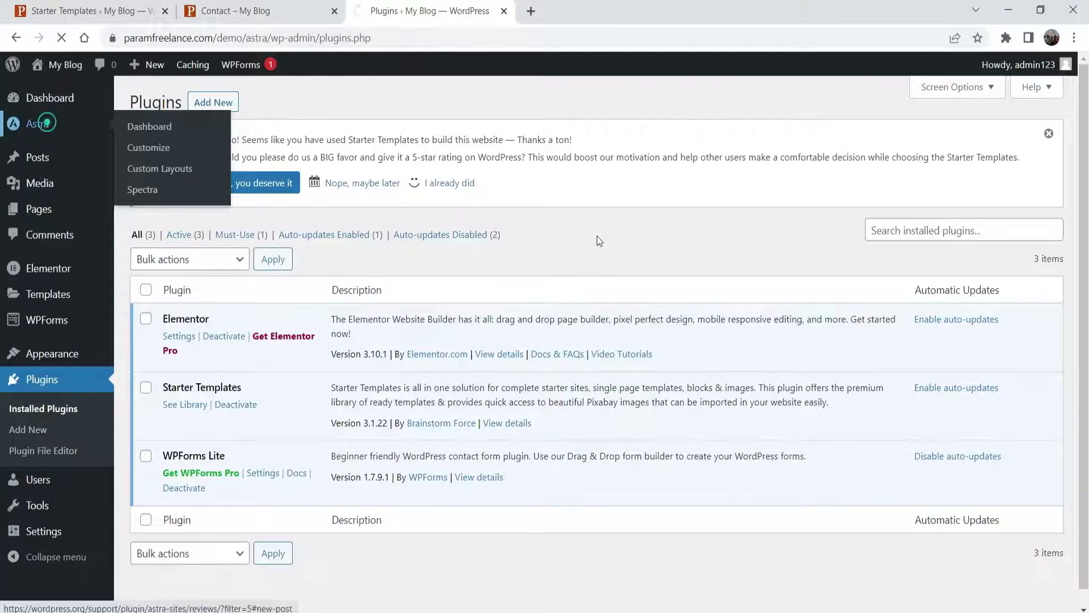
pyautogui.scroll(-8, 595, 238)
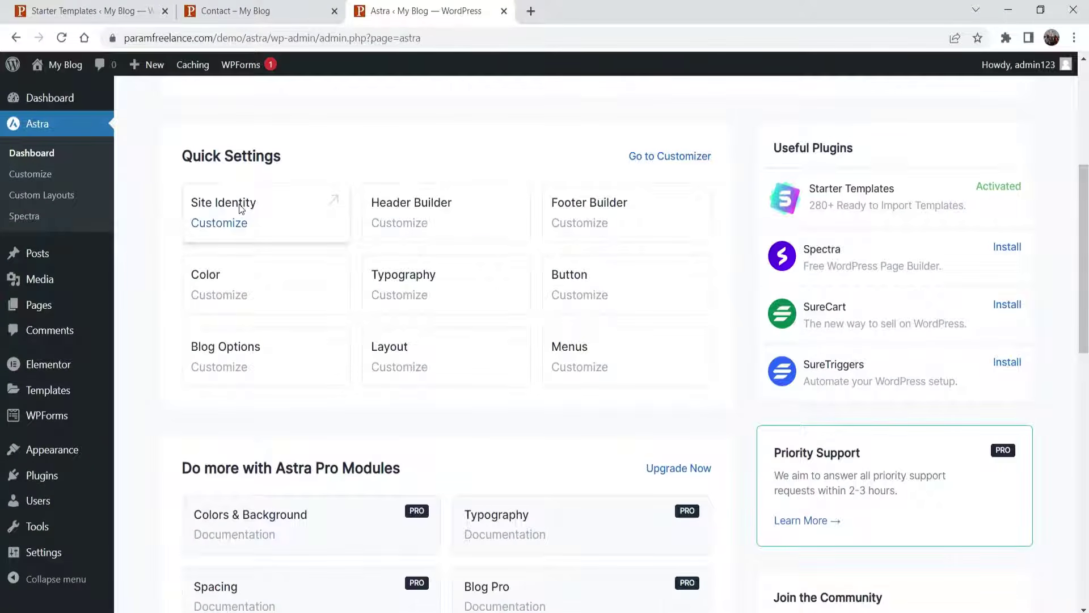
# - Upload logo-1.png in Site Identity and set it as the logo without cropping
pyautogui.click(241, 209)
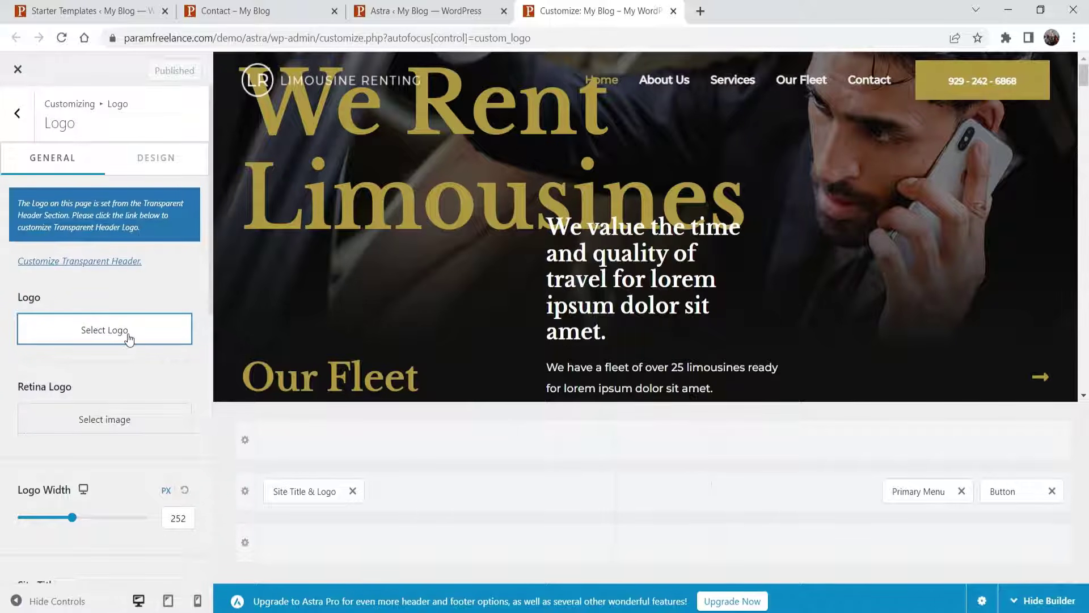
pyautogui.click(98, 337)
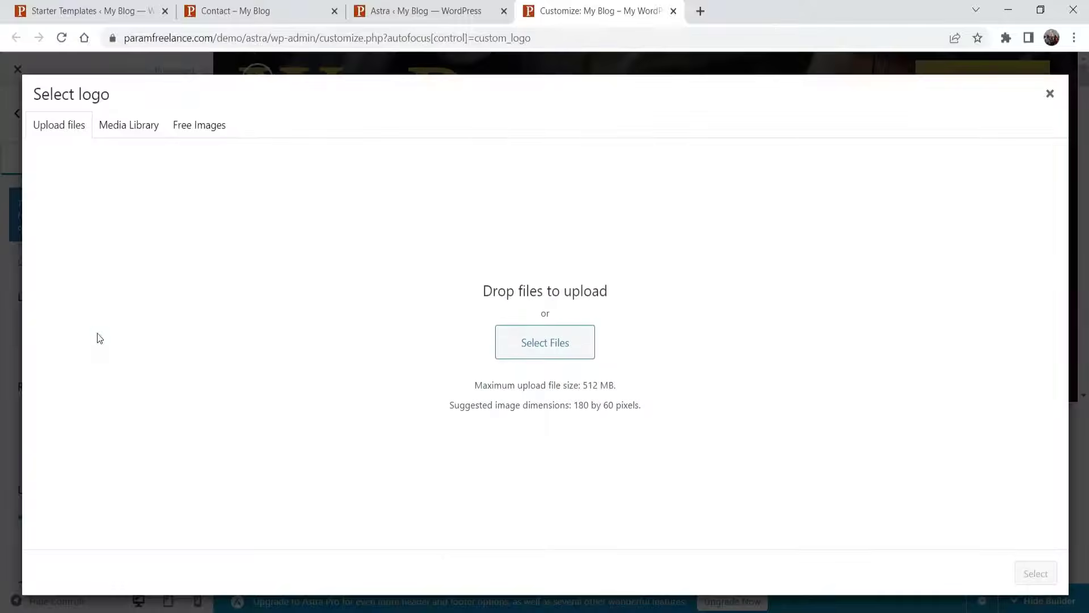
pyautogui.click(535, 340)
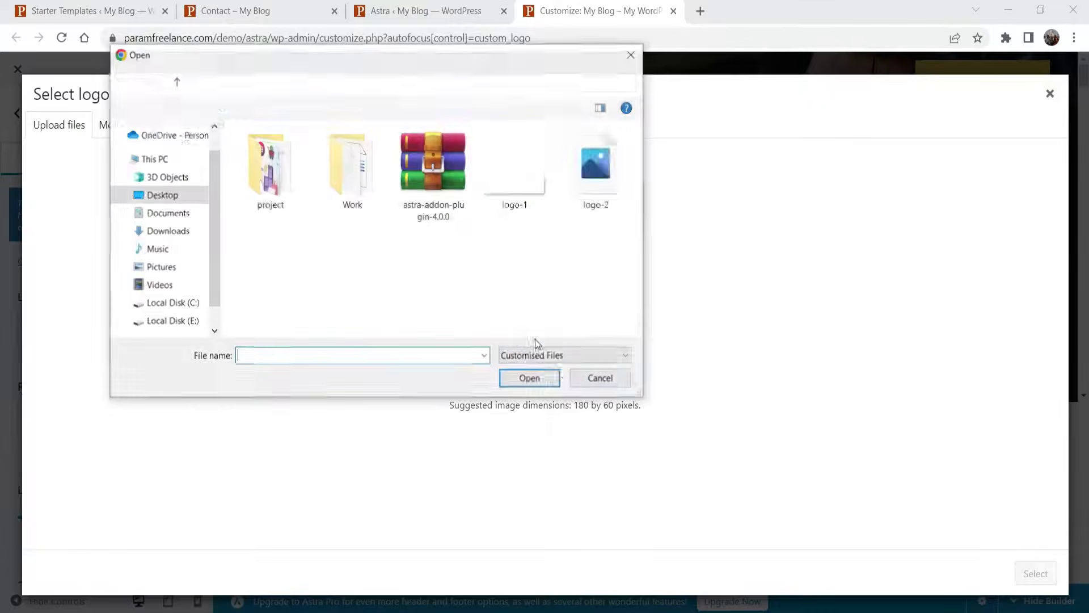
pyautogui.click(516, 203)
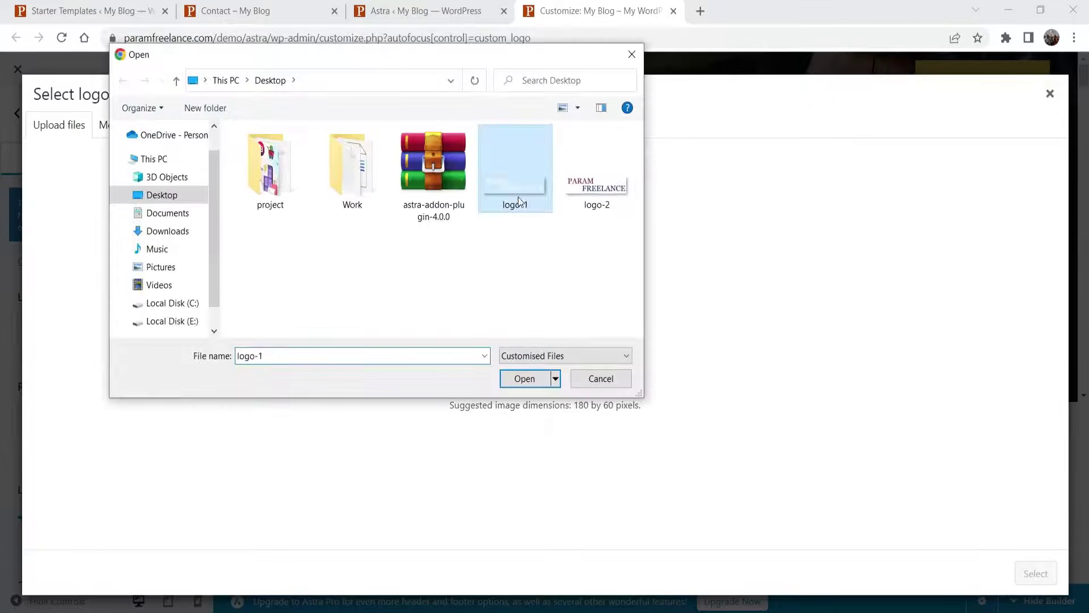
pyautogui.click(526, 379)
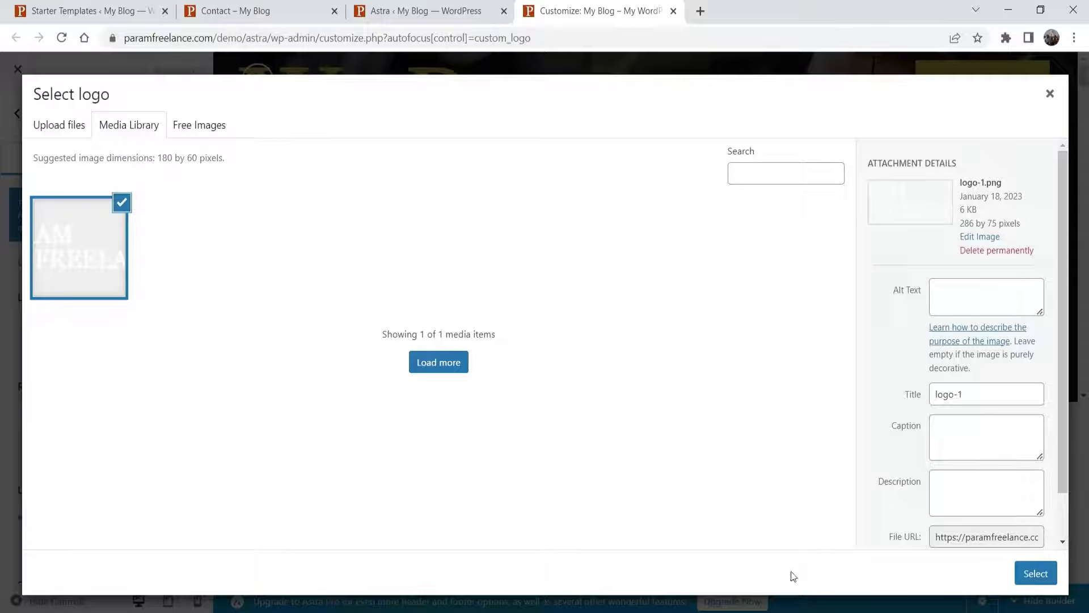
pyautogui.click(1032, 578)
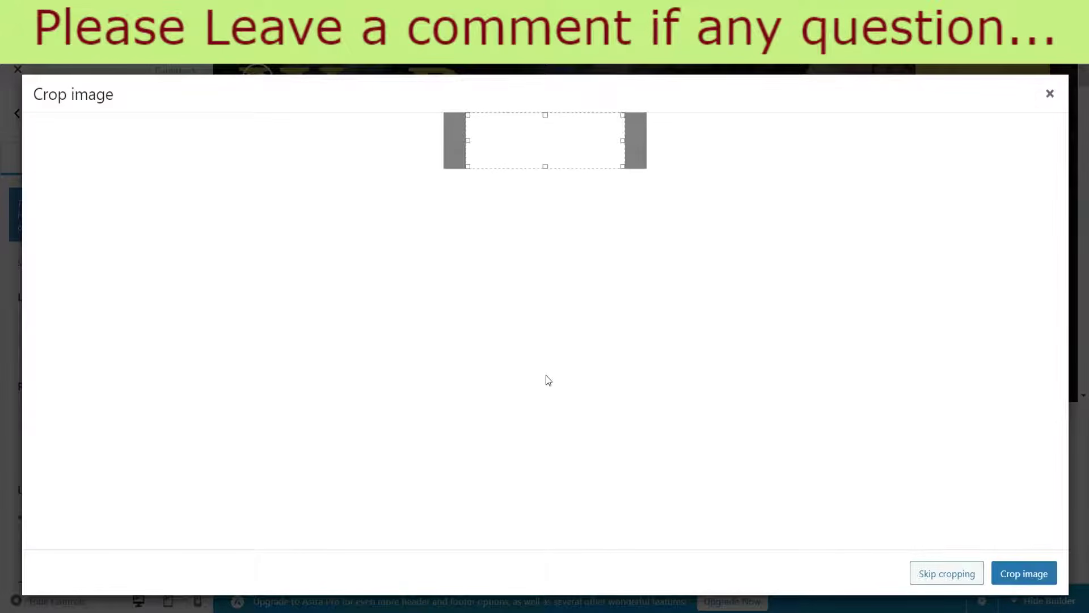
pyautogui.click(947, 574)
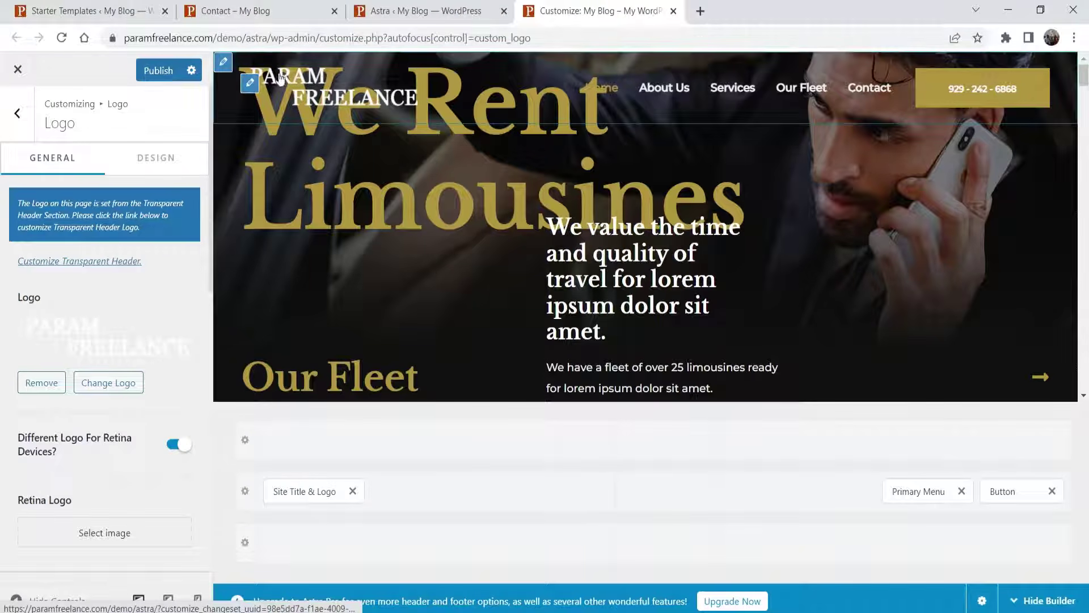
pyautogui.scroll(-6, 85, 340)
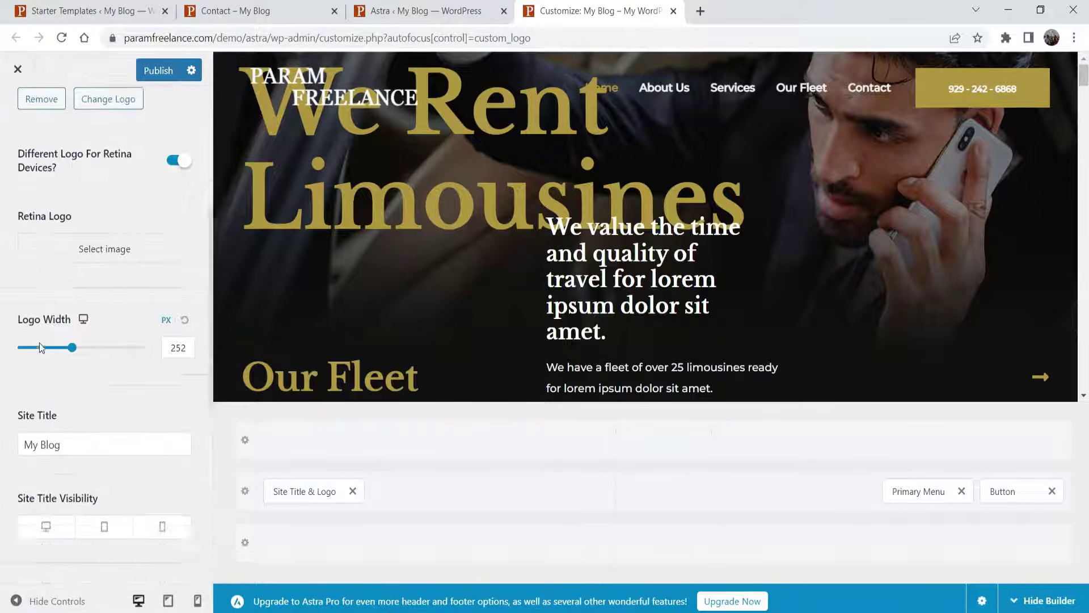
# - Change the site title from 'My Blog' to 'Param Limo Services'
pyautogui.tripleClick(79, 361)
pyautogui.write('P')
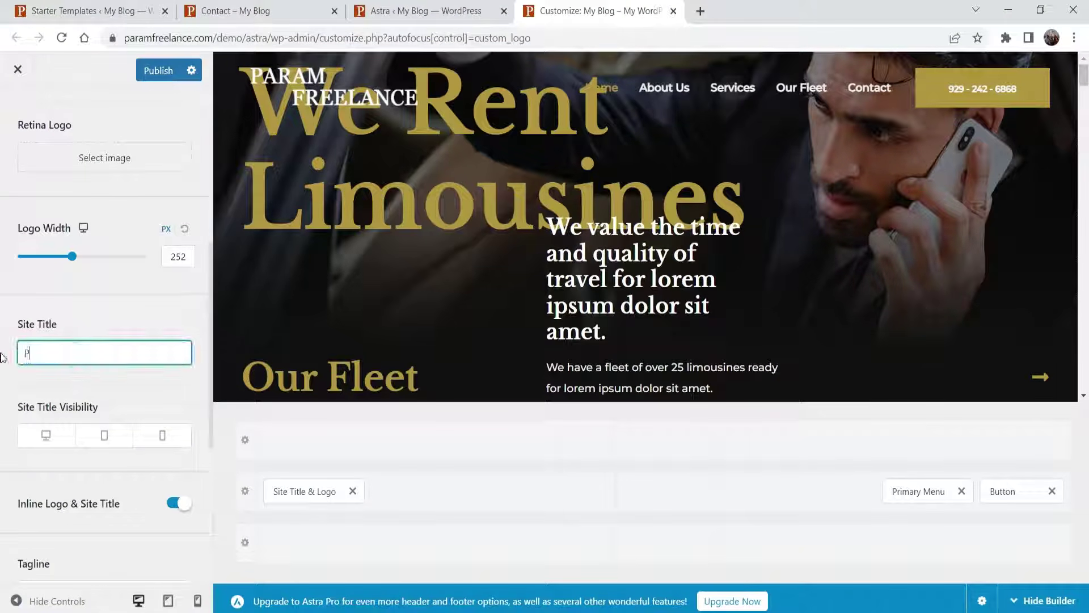
pyautogui.write('aram Free')
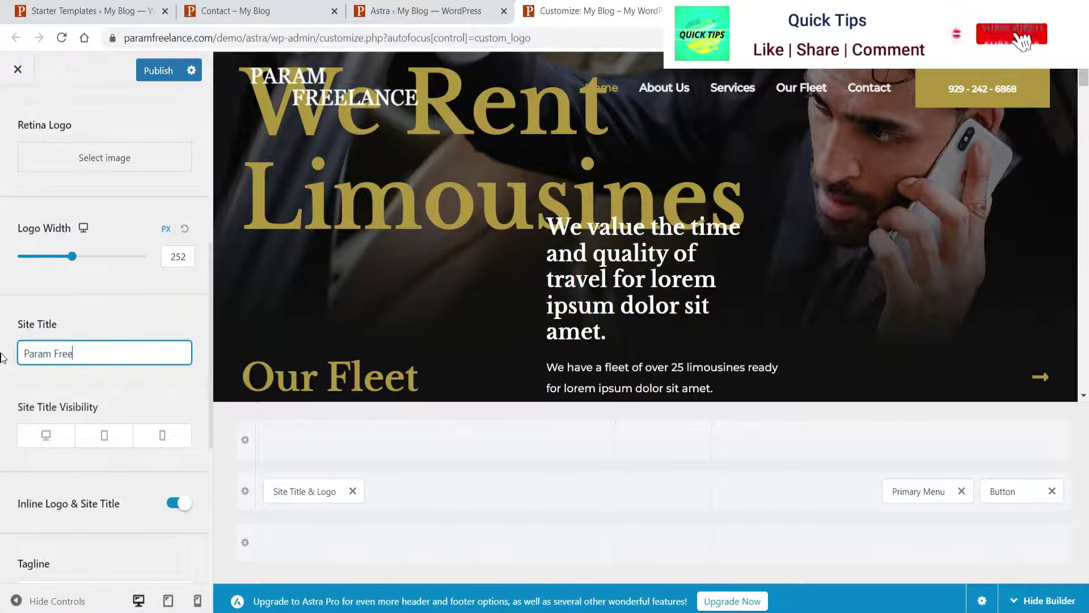
pyautogui.press('BackSpace')
pyautogui.press('BackSpace')
pyautogui.press('BackSpace')
pyautogui.press('BackSpace')
pyautogui.write('Limo')
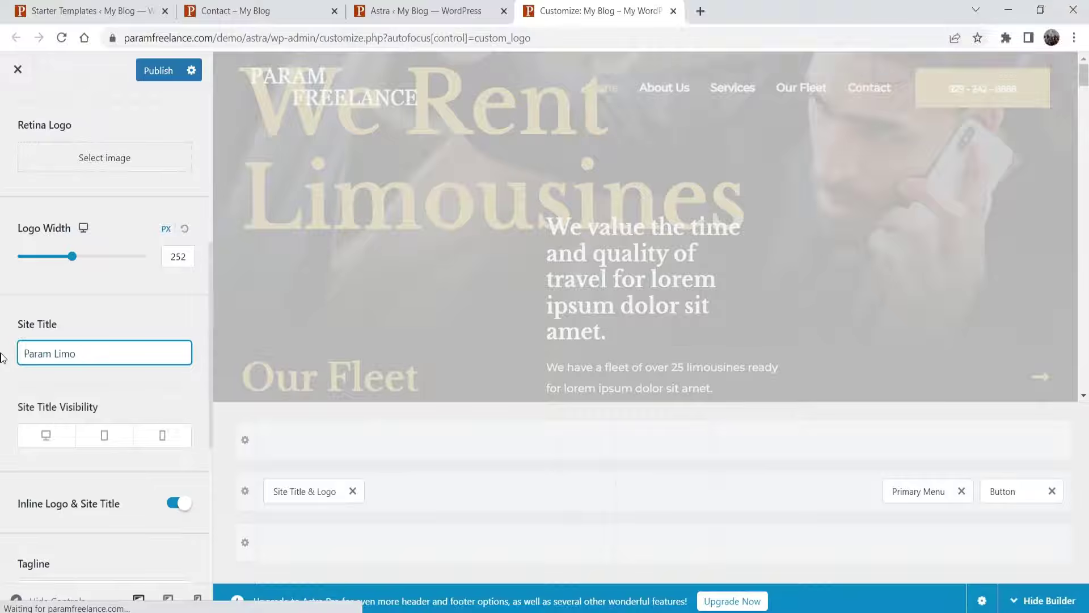
pyautogui.write(' Services')
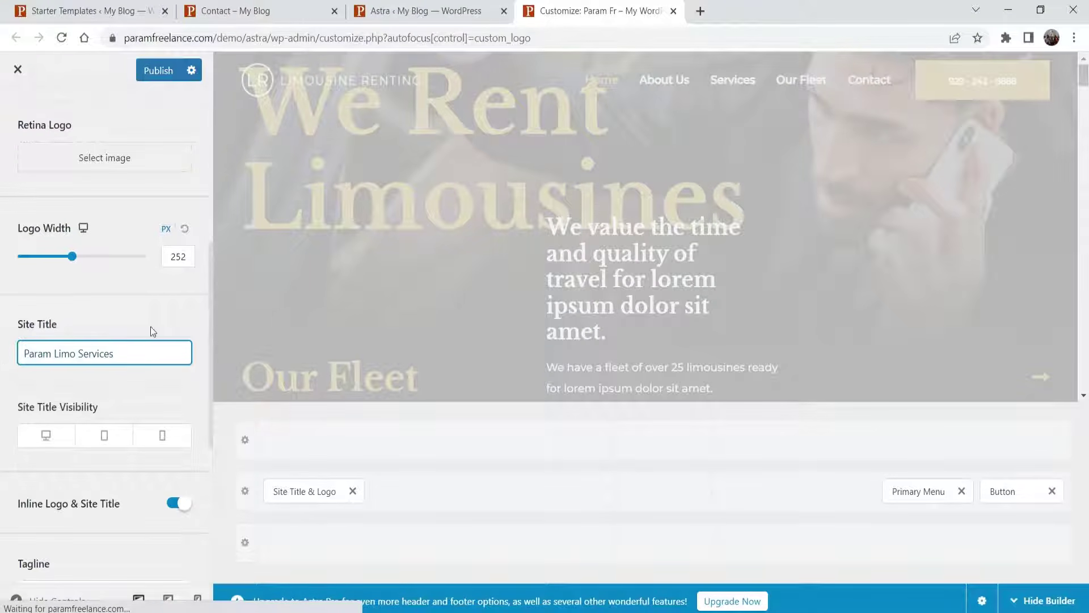
pyautogui.click(39, 376)
# - Replace the tagline with 'Limo Services' and publish the changes
pyautogui.scroll(-3, 39, 376)
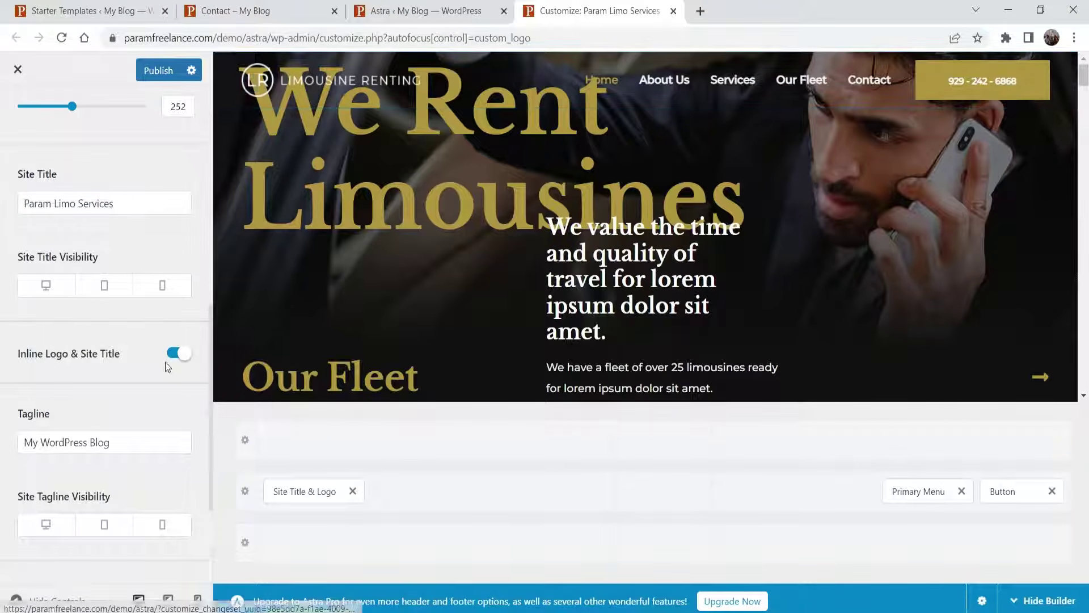
pyautogui.scroll(-3, 26, 278)
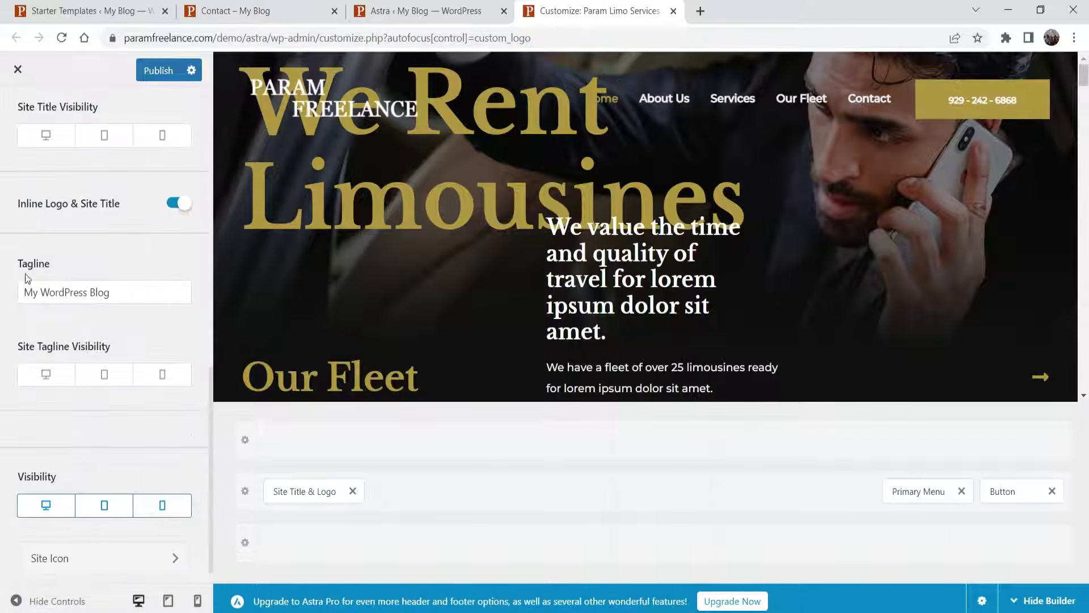
pyautogui.moveTo(136, 292); pyautogui.dragTo(3, 299)
pyautogui.write('Limo Ser')
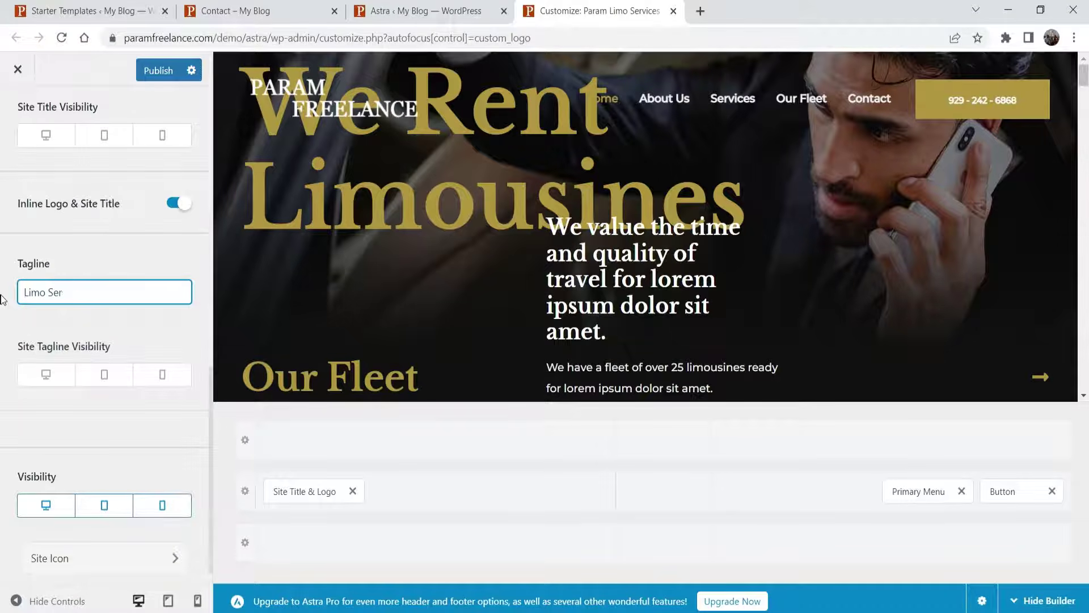
pyautogui.write('vices')
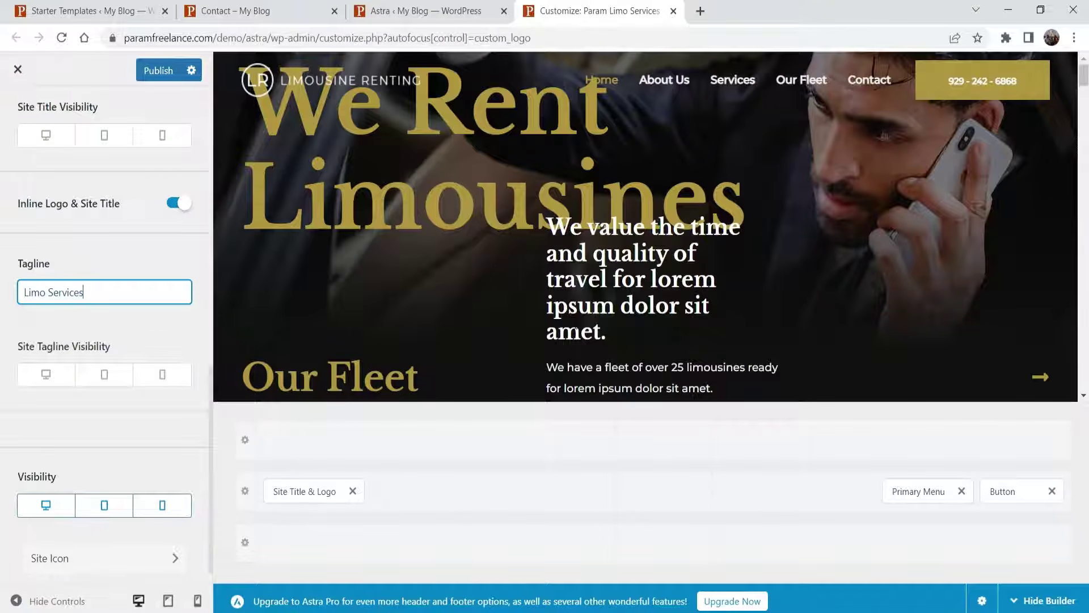
pyautogui.scroll(-1, 169, 546)
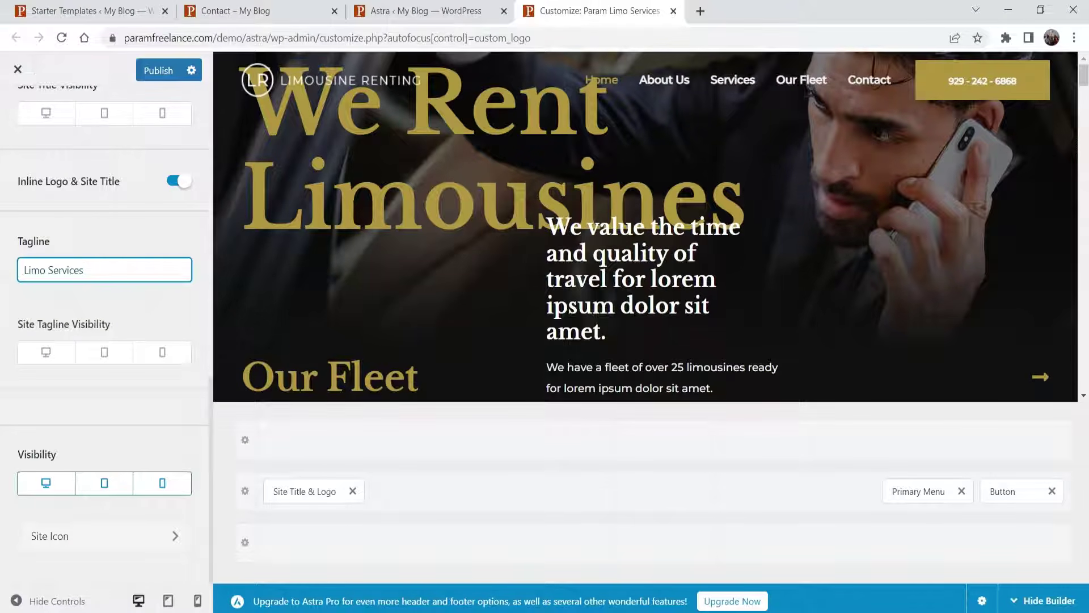
pyautogui.click(153, 71)
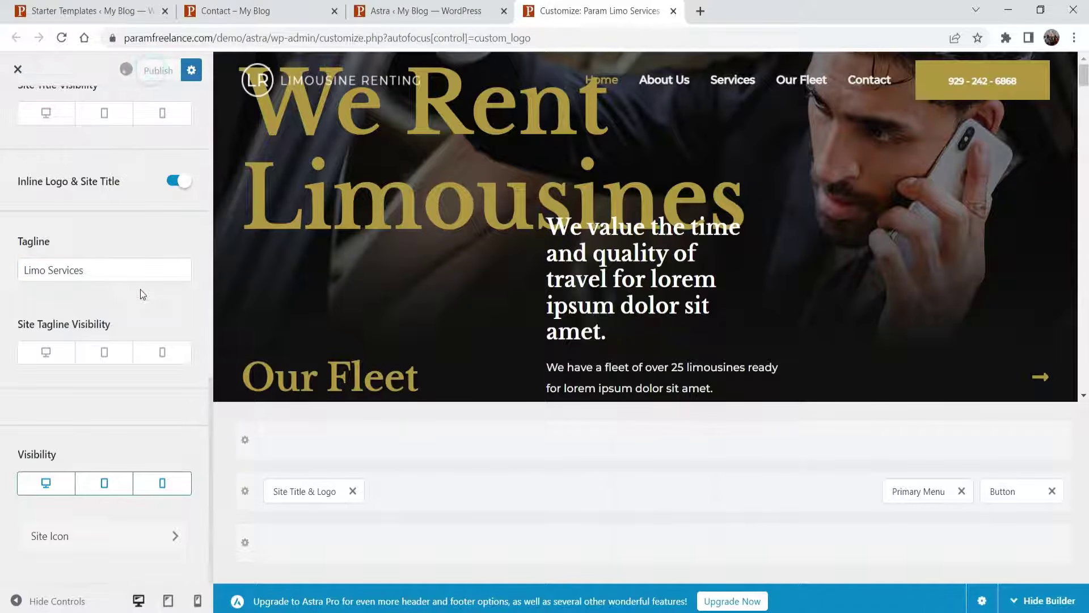
pyautogui.click(16, 70)
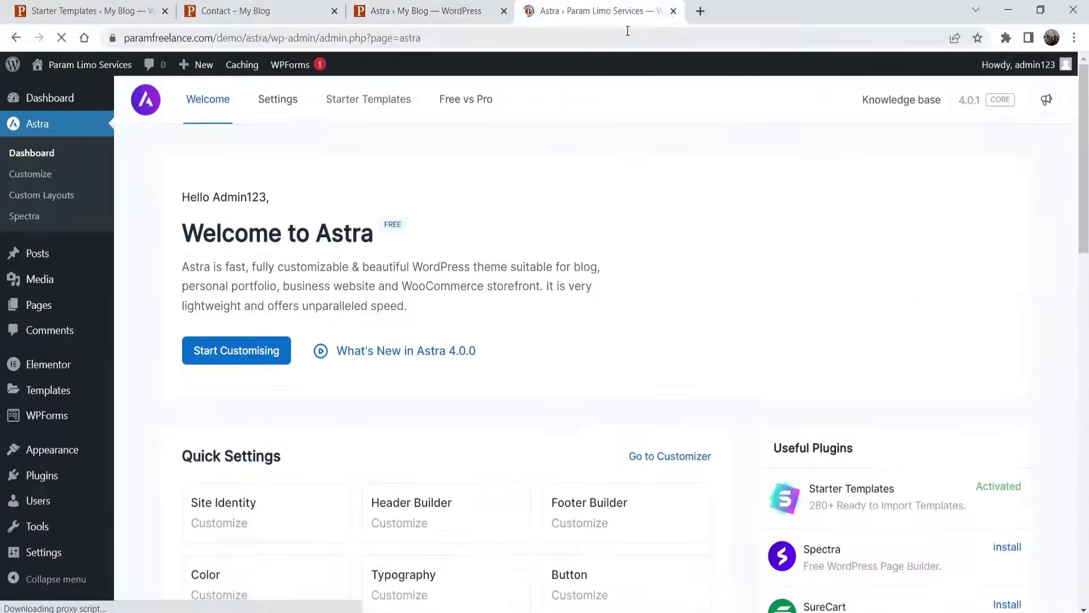
# - Launch the Header Builder from the Astra dashboard after checking the live home page
pyautogui.click(673, 11)
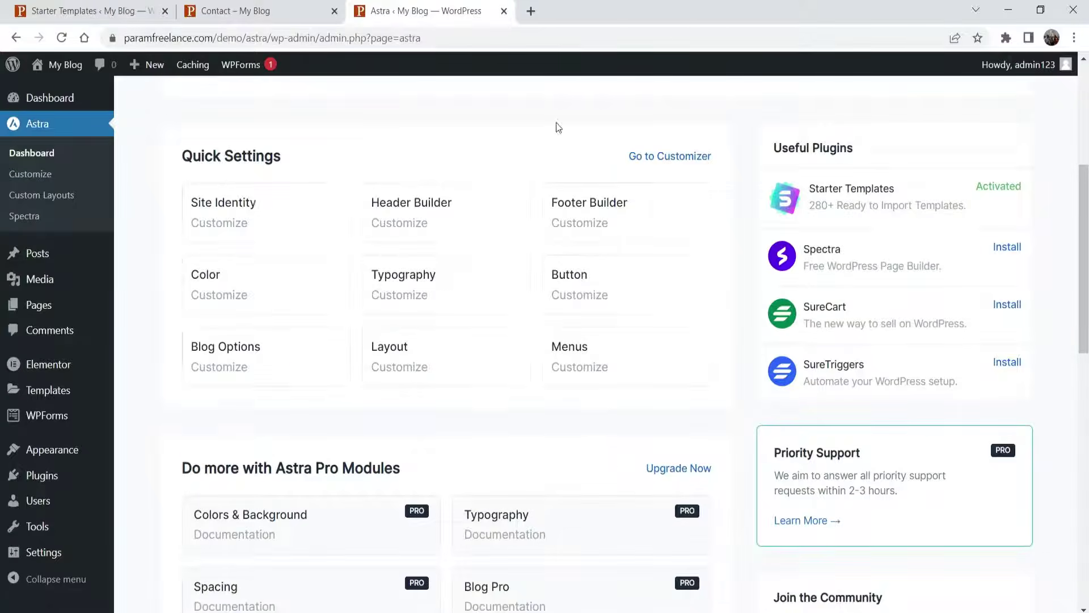
pyautogui.click(423, 222)
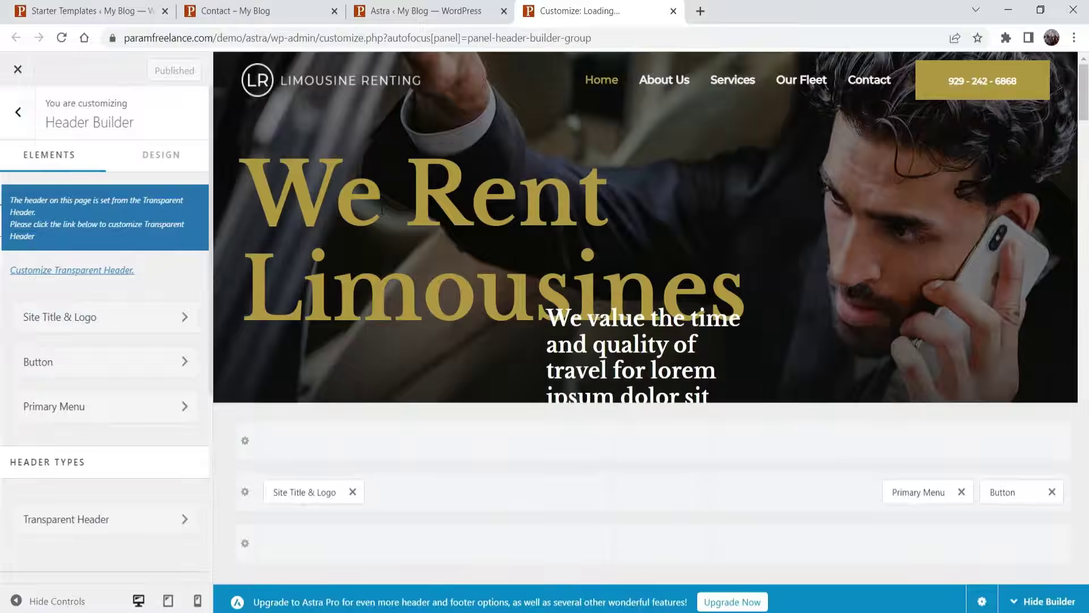
pyautogui.click(205, 11)
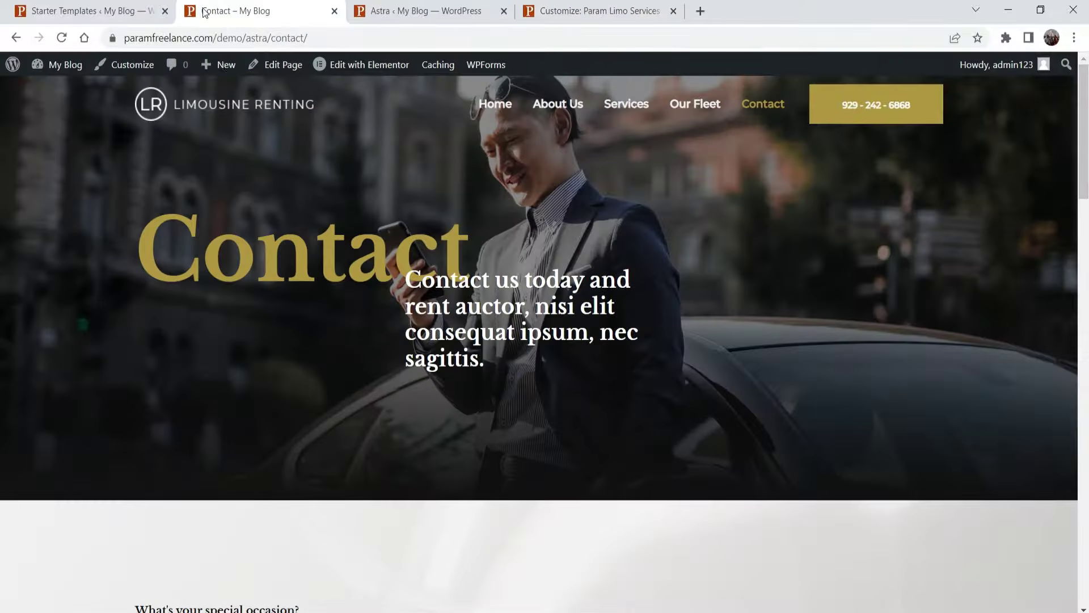
pyautogui.click(502, 109)
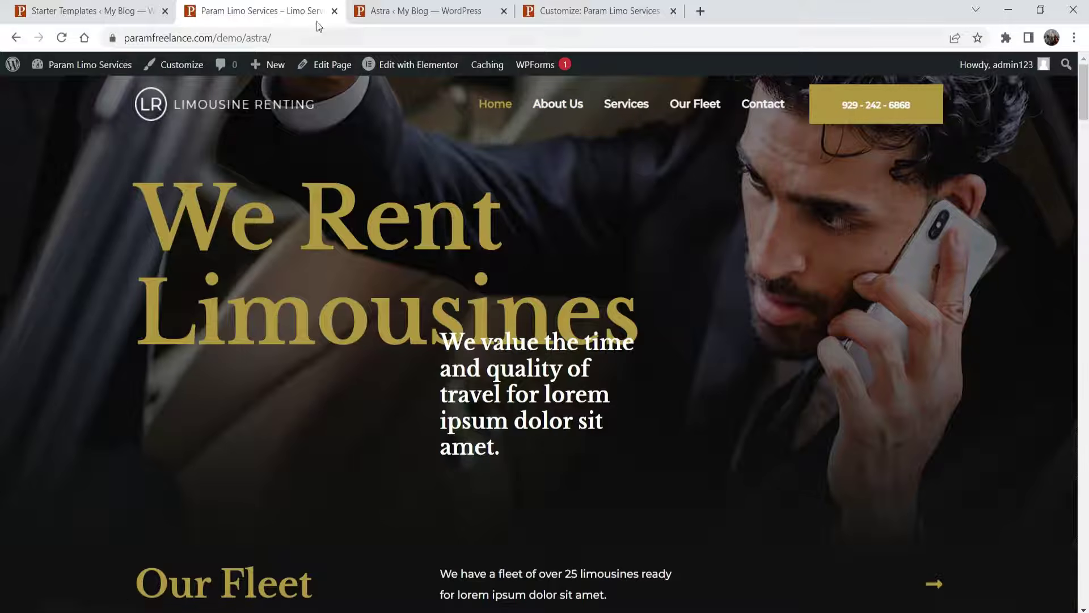
pyautogui.click(578, 11)
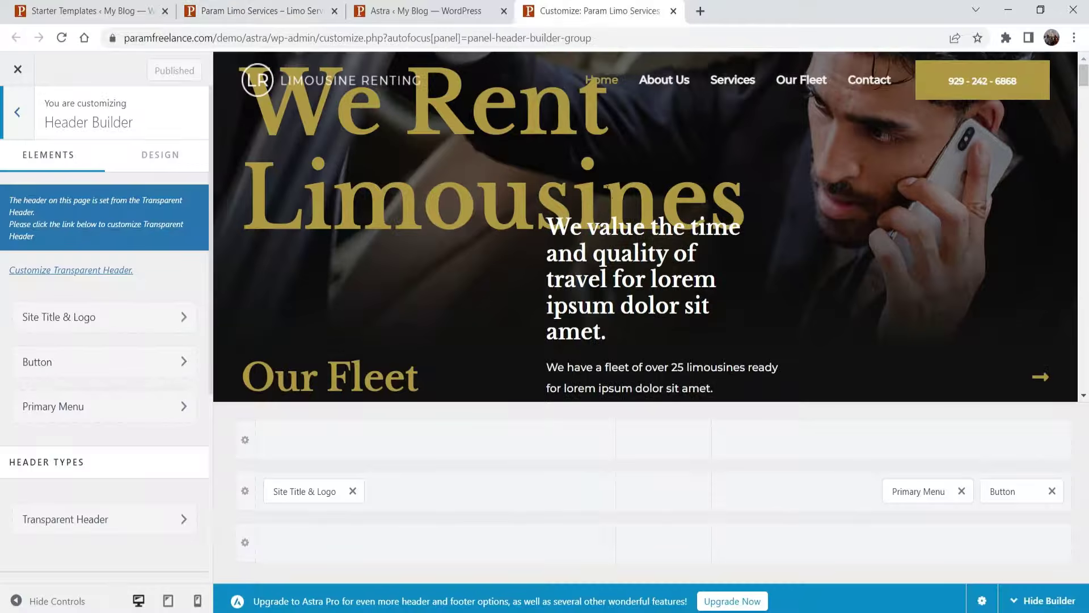
pyautogui.scroll(-8, 353, 328)
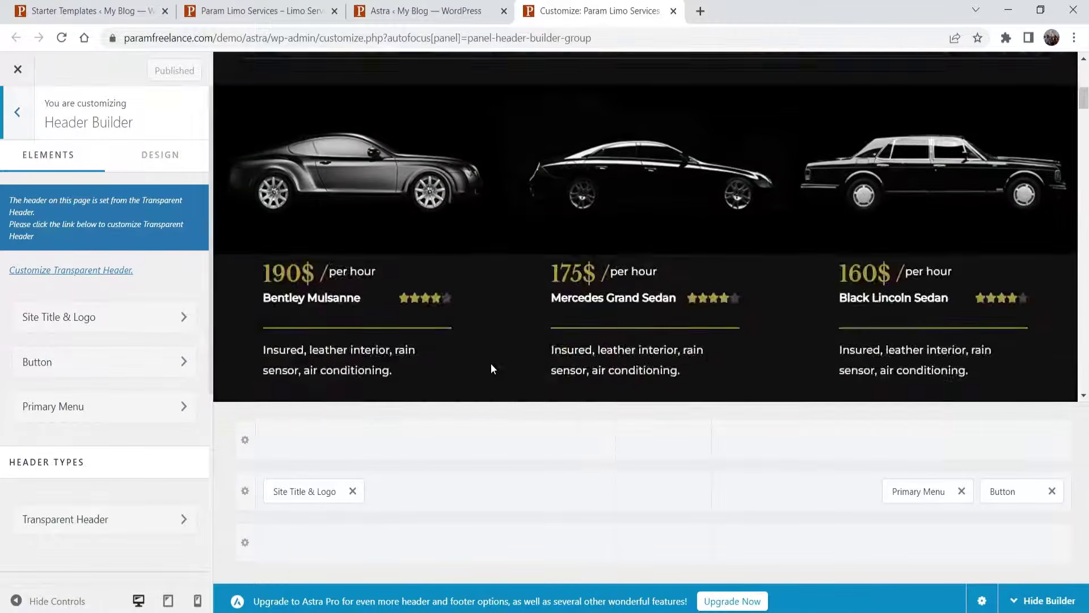
pyautogui.scroll(7, 229, 326)
pyautogui.scroll(2, 410, 198)
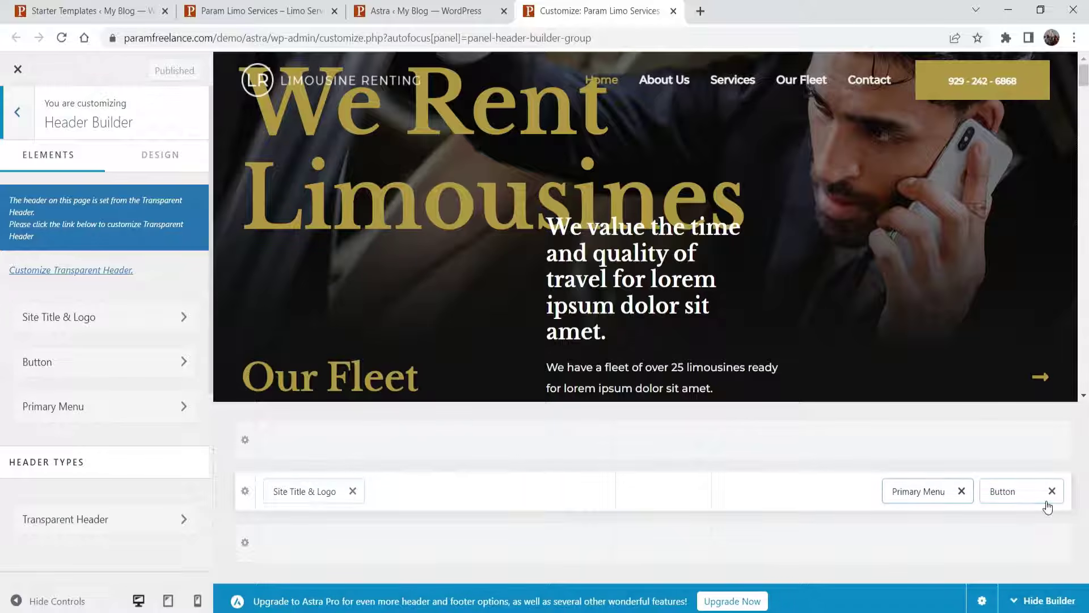
# - Switch off 'Different Logo For Retina Devices?' in Site Title & Logo, then select Primary Menu
pyautogui.click(303, 493)
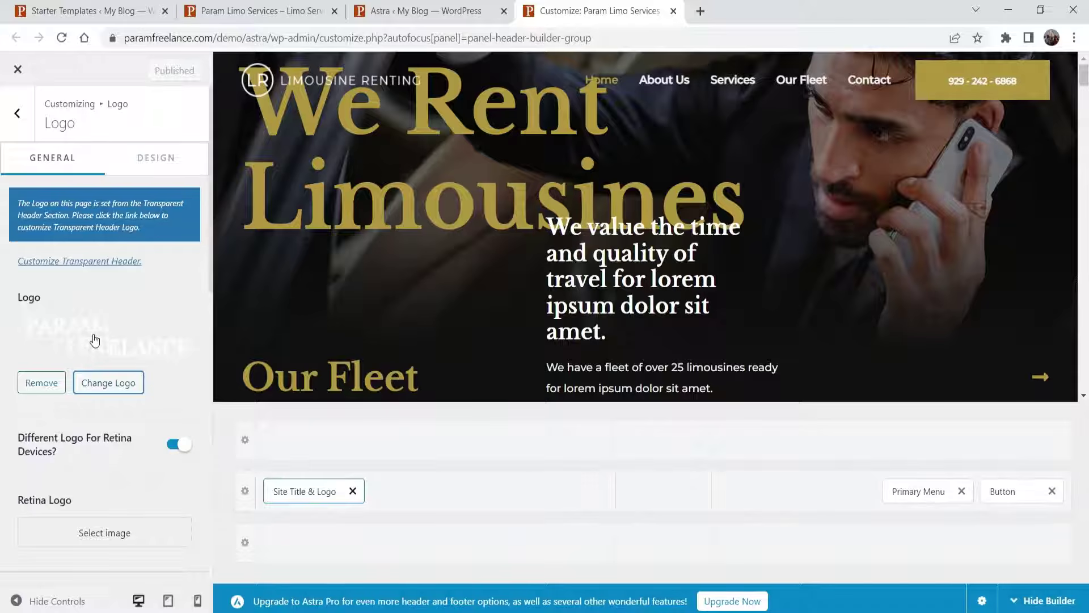
pyautogui.click(179, 445)
pyautogui.scroll(-4, 142, 483)
pyautogui.scroll(4, 113, 445)
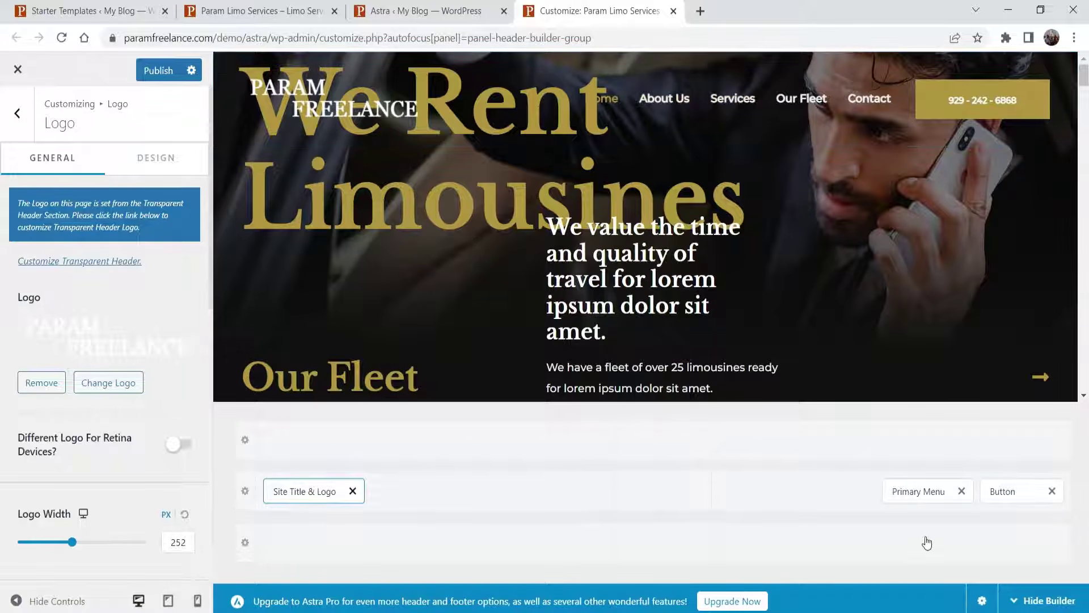
pyautogui.click(910, 491)
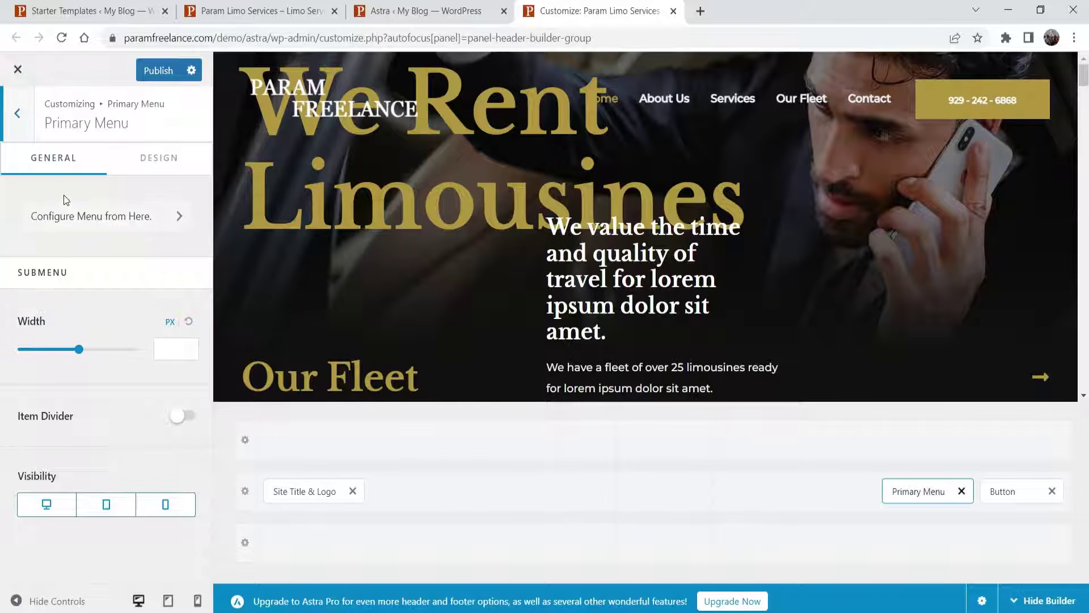
# - In the menu locations view, keep Menu assigned as the Primary Menu
pyautogui.click(165, 220)
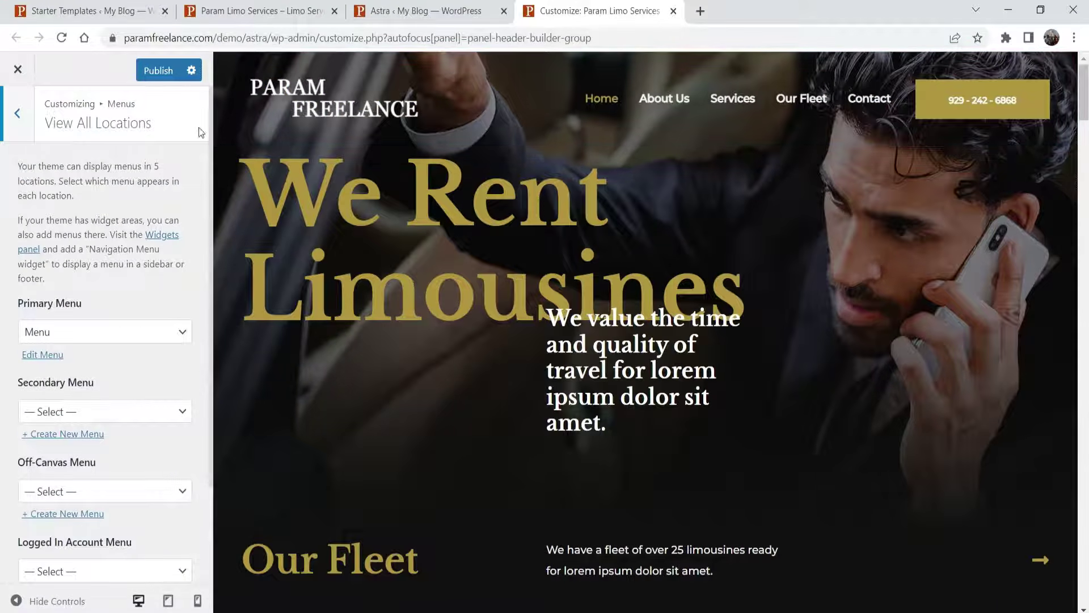
pyautogui.click(110, 332)
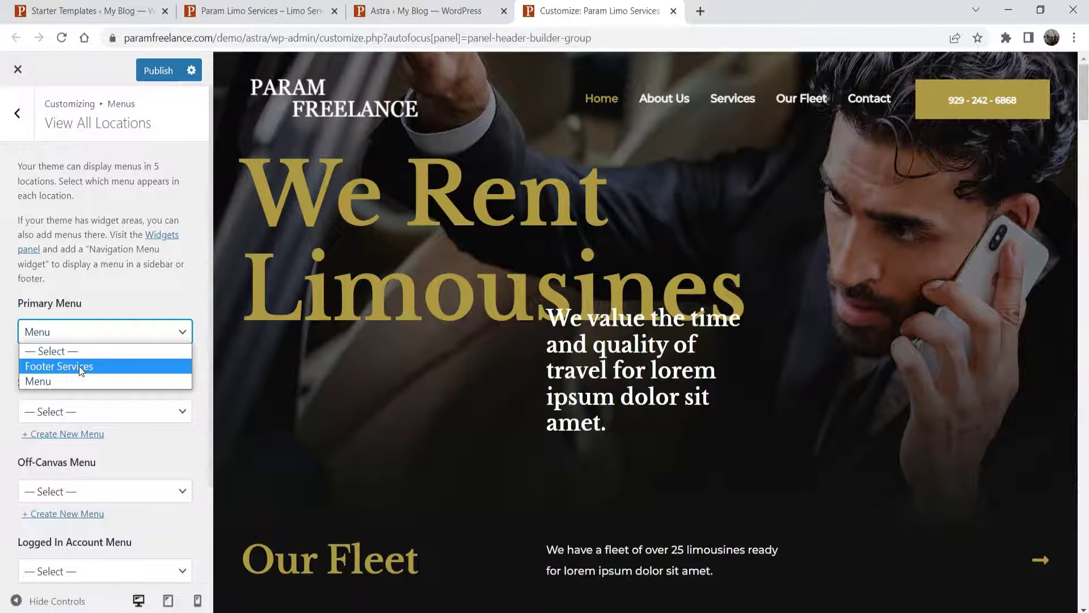
pyautogui.click(129, 285)
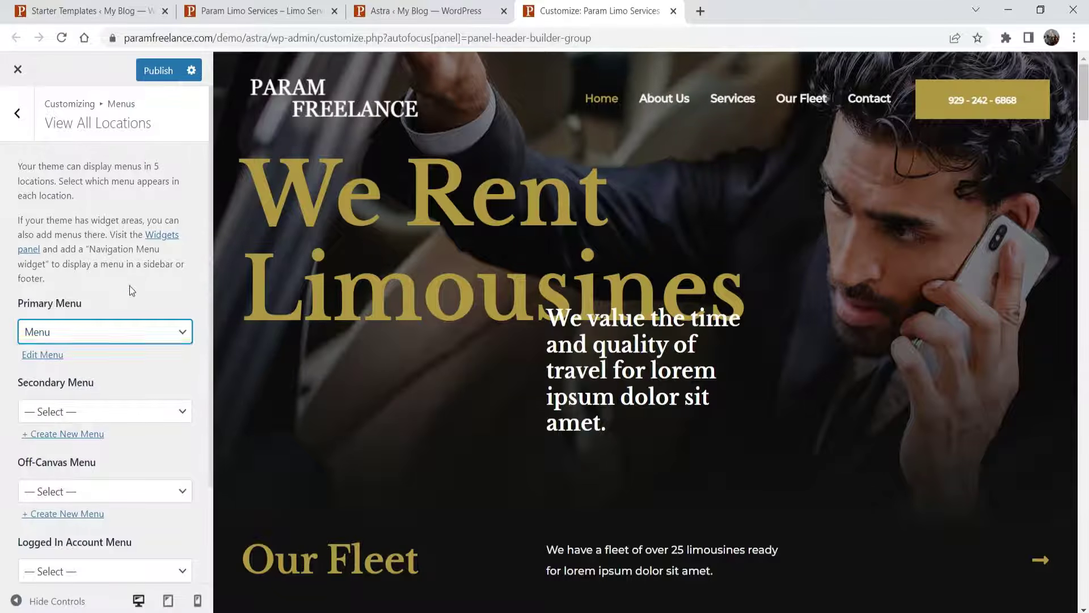
# - Scroll the preview down to the footer, then return to the Menus panel
pyautogui.scroll(-20, 647, 340)
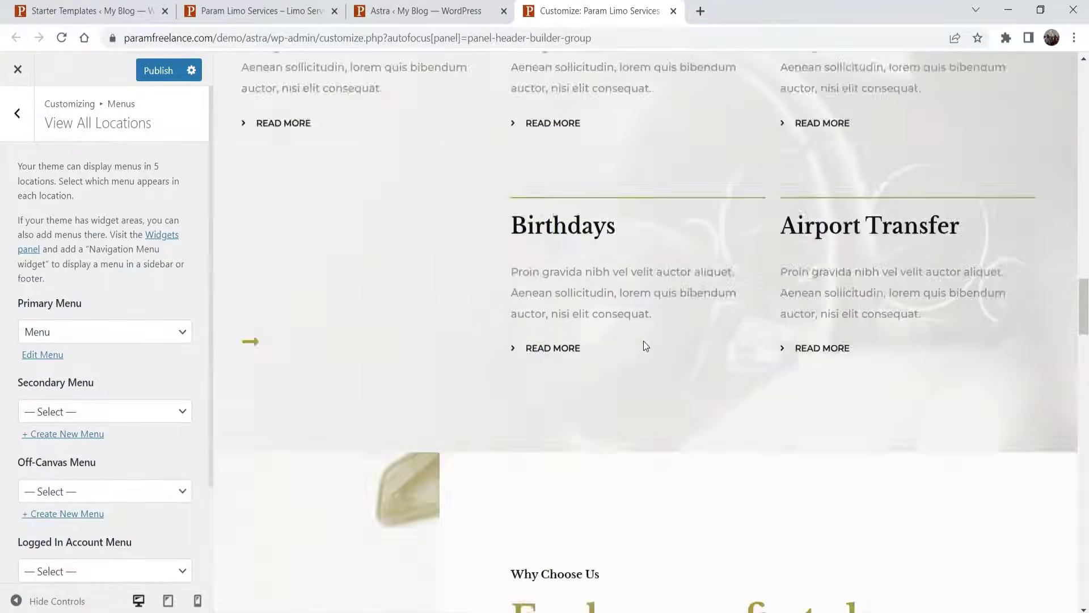
pyautogui.scroll(-20, 644, 345)
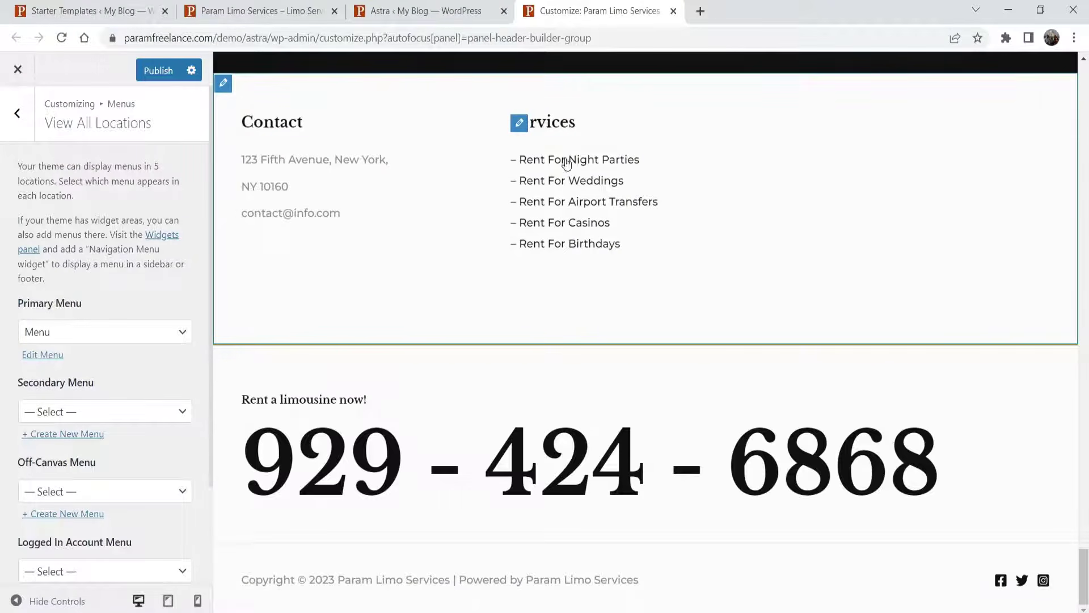
pyautogui.click(561, 180)
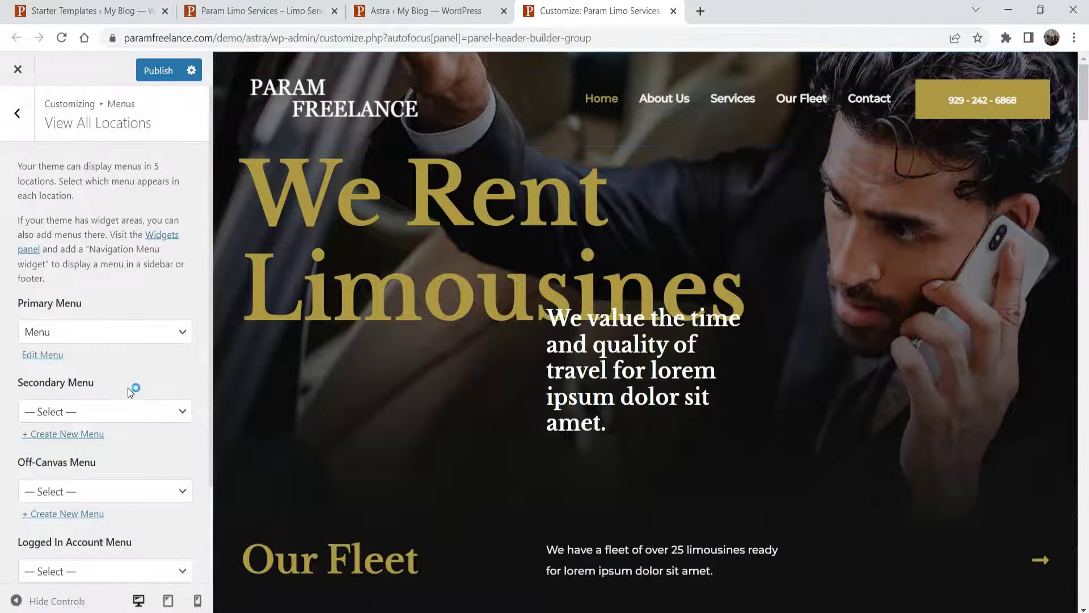
pyautogui.scroll(-2, 127, 387)
pyautogui.scroll(-1, 116, 368)
pyautogui.scroll(2, 124, 378)
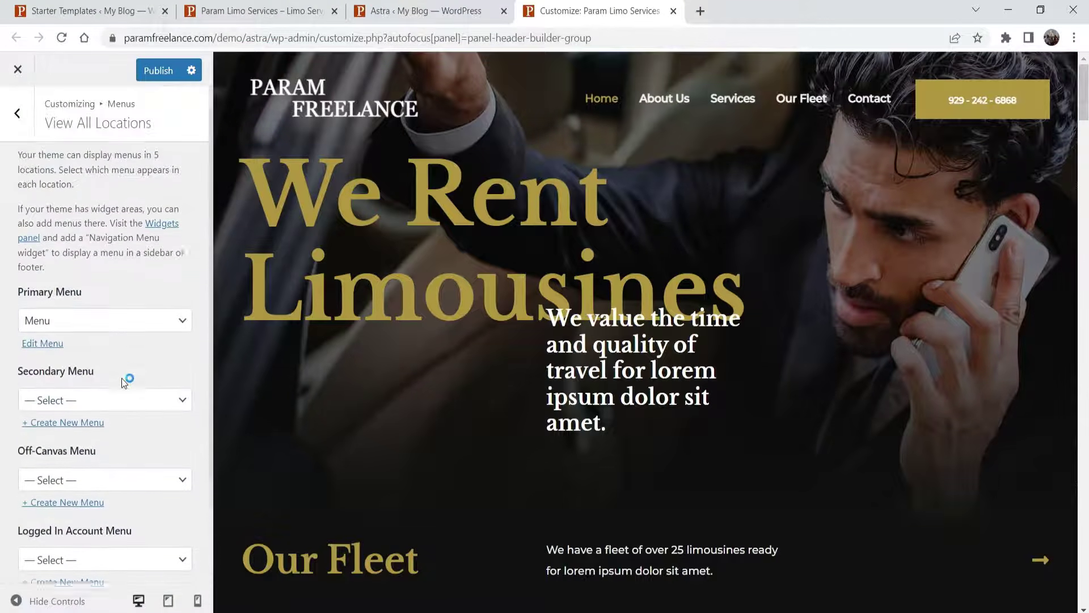
pyautogui.click(17, 113)
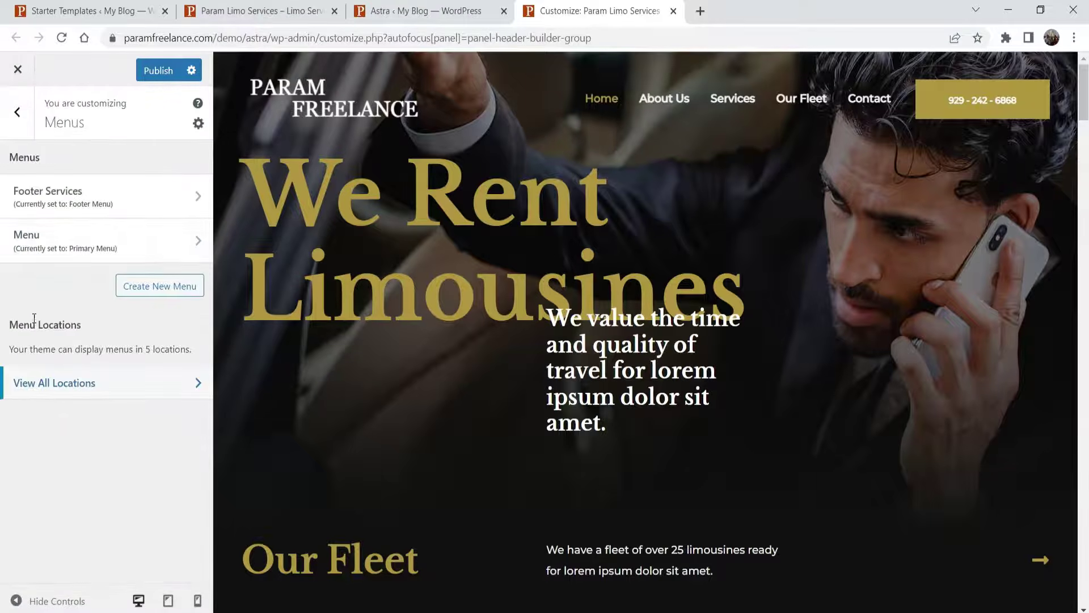
# - Review the main Menu's items and its add-items options, then leave it
pyautogui.click(142, 243)
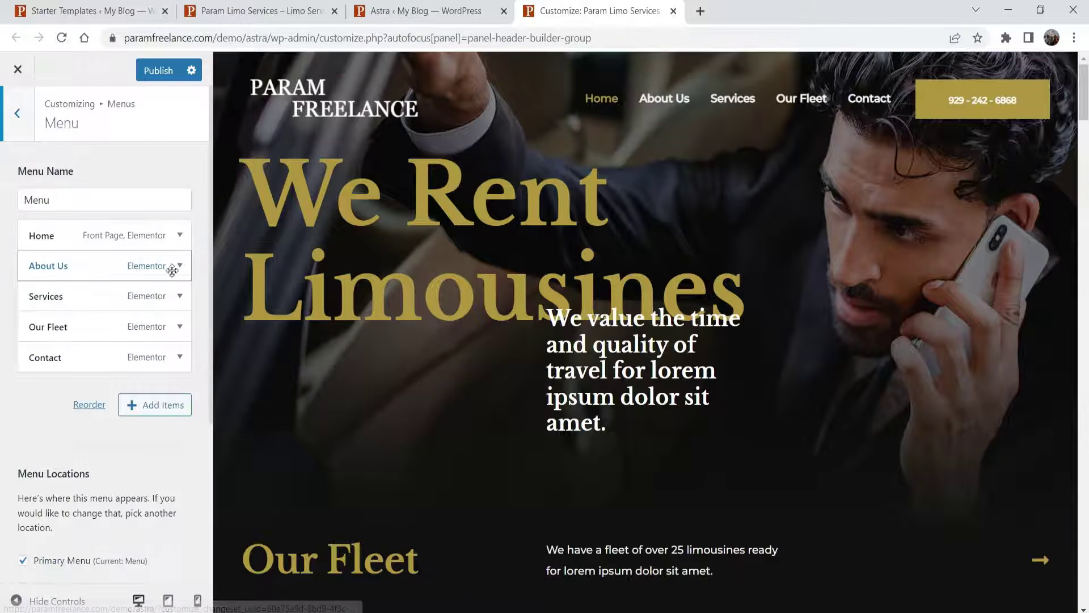
pyautogui.click(164, 405)
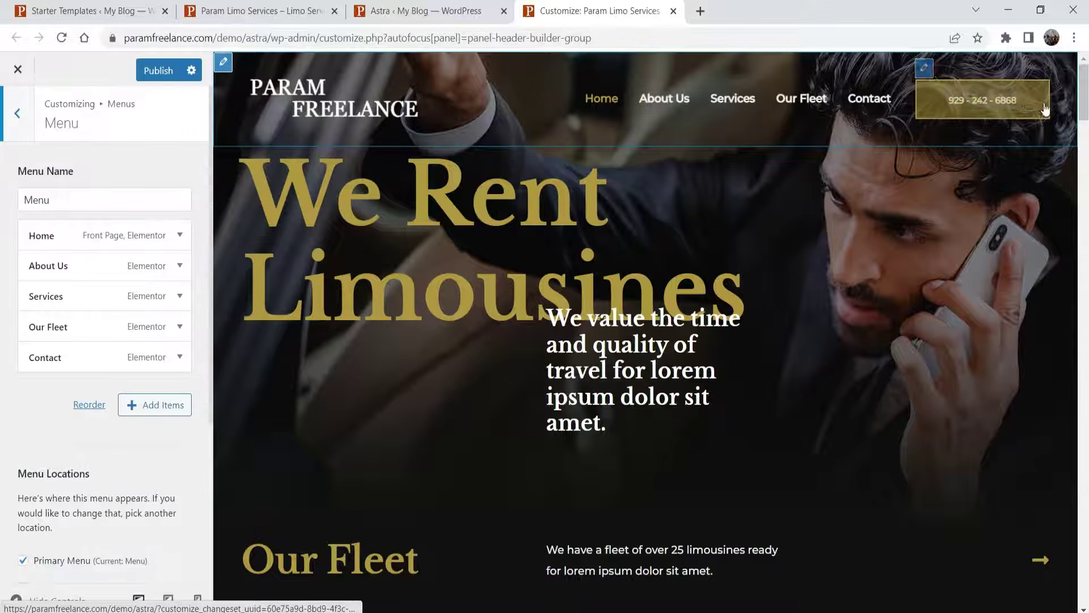
pyautogui.click(10, 116)
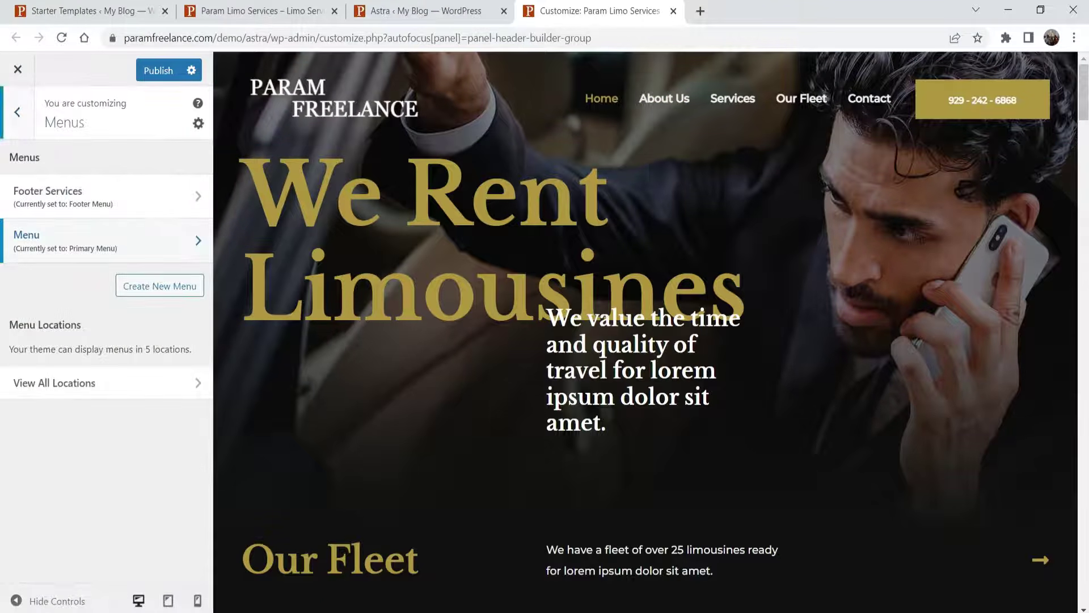
# - From the Customizer root, select the phone Button element in the Header Builder
pyautogui.scroll(-4, 943, 475)
pyautogui.click(9, 126)
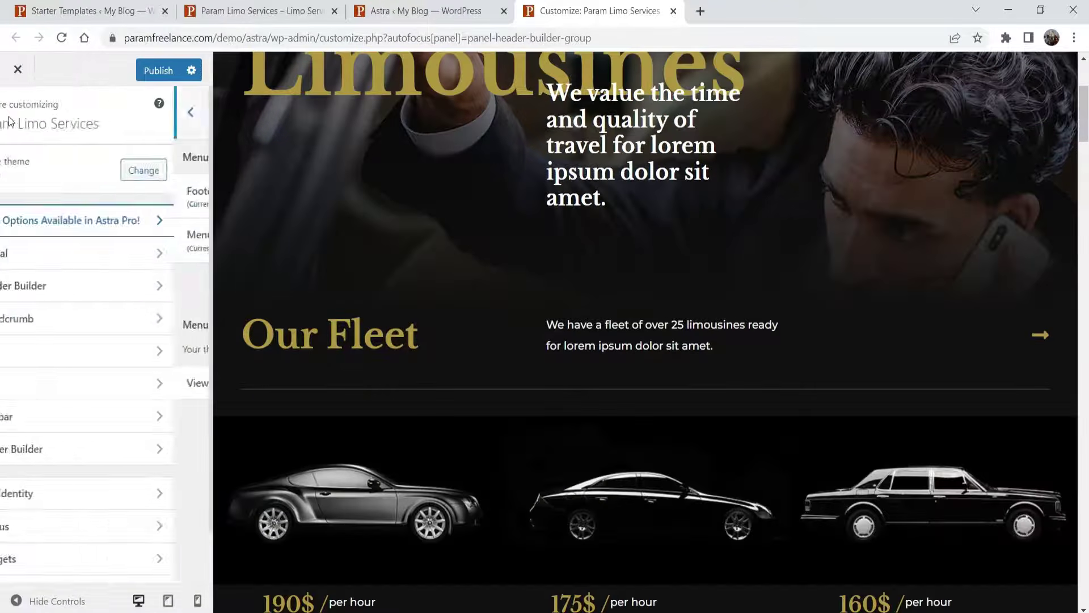
pyautogui.click(131, 289)
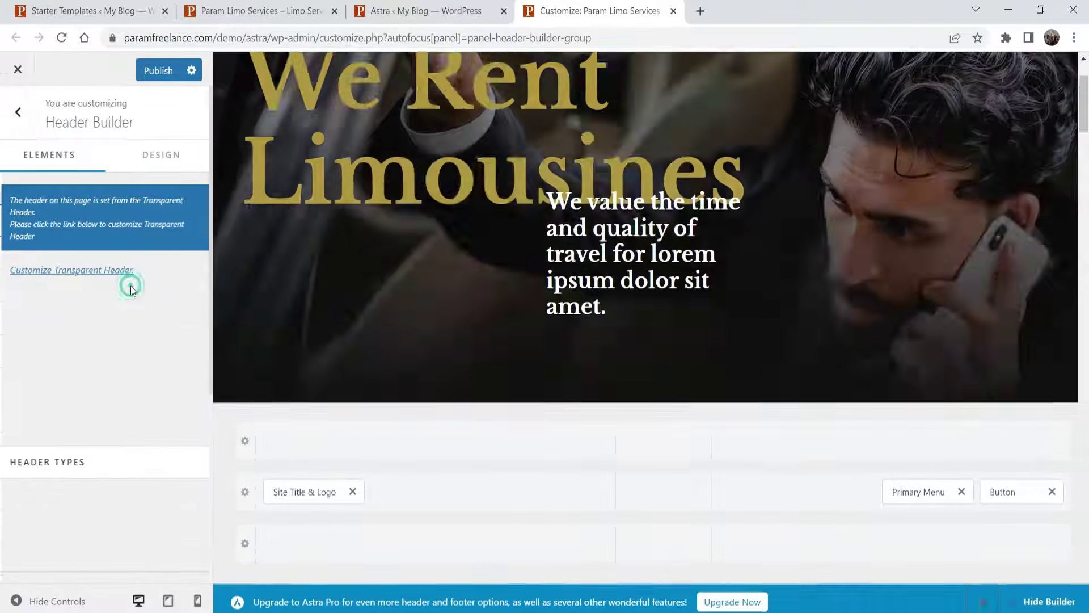
pyautogui.click(1003, 492)
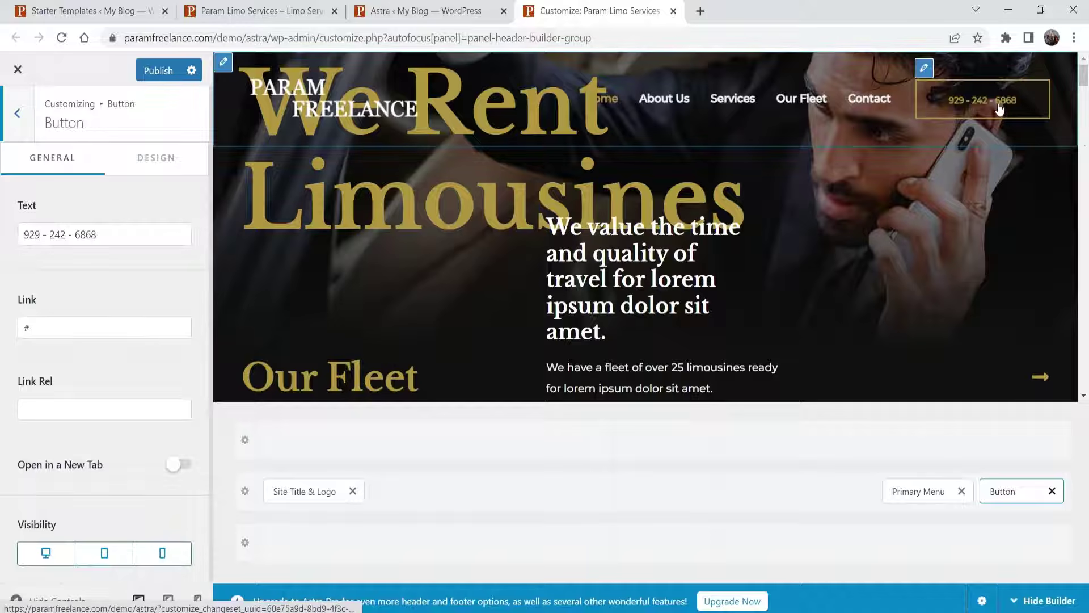
pyautogui.moveTo(127, 233); pyautogui.dragTo(3, 236)
pyautogui.write('123-456-7890')
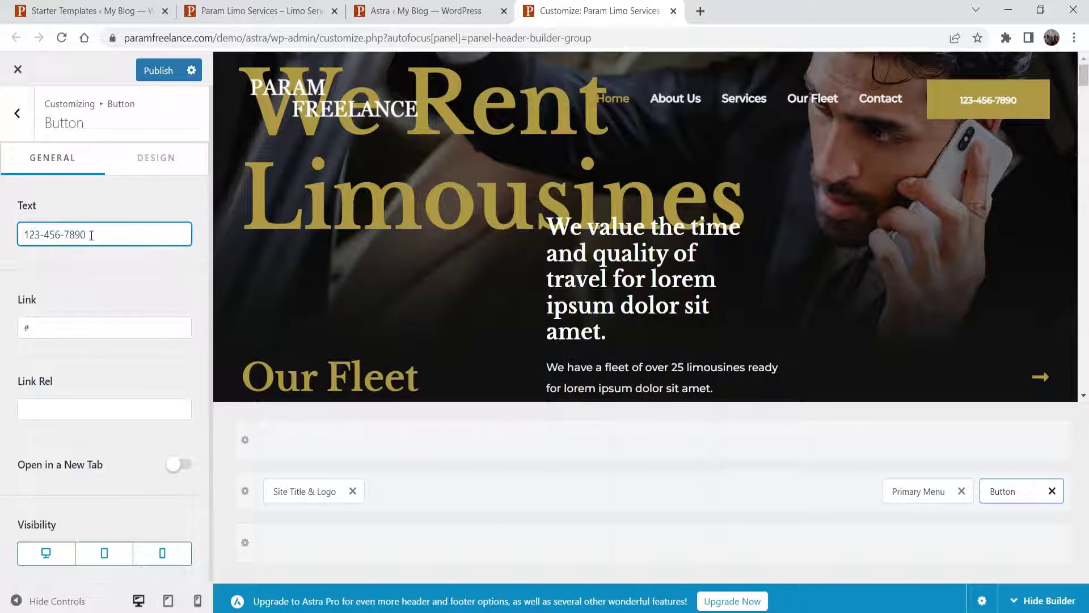
pyautogui.moveTo(92, 234); pyautogui.dragTo(2, 218)
pyautogui.hotkey('ctrl', 'c')
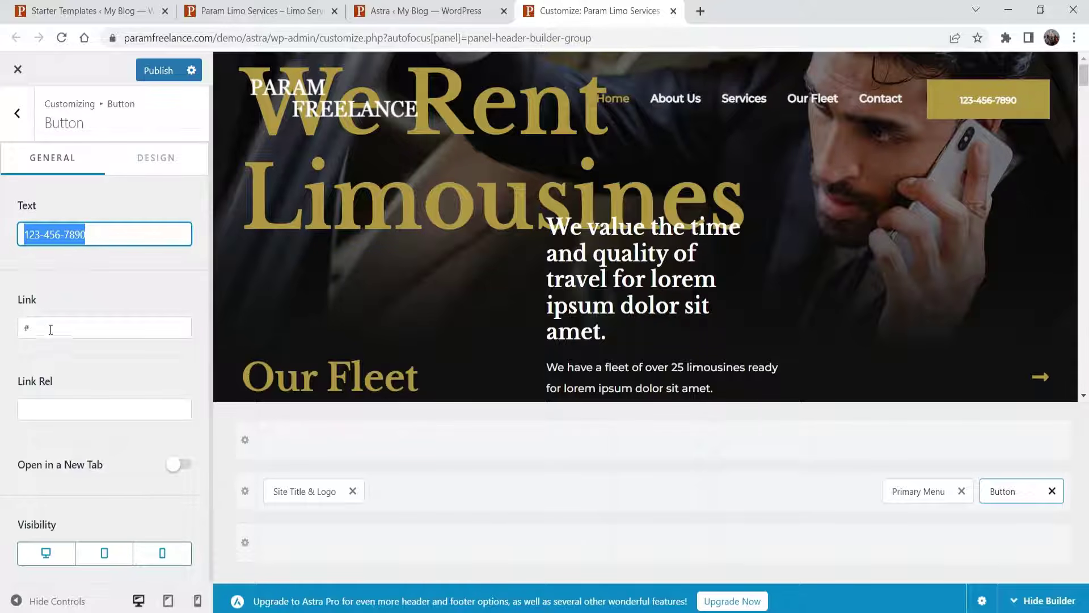
pyautogui.click(40, 326)
pyautogui.press('BackSpace')
pyautogui.write('tel')
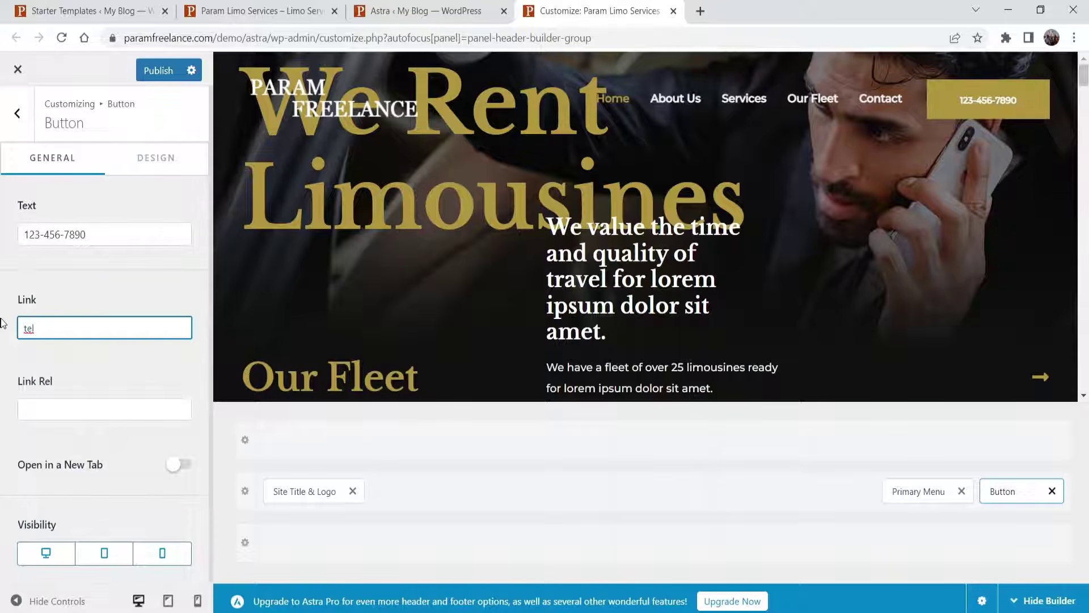
pyautogui.write(':')
pyautogui.hotkey('ctrl', 'v')
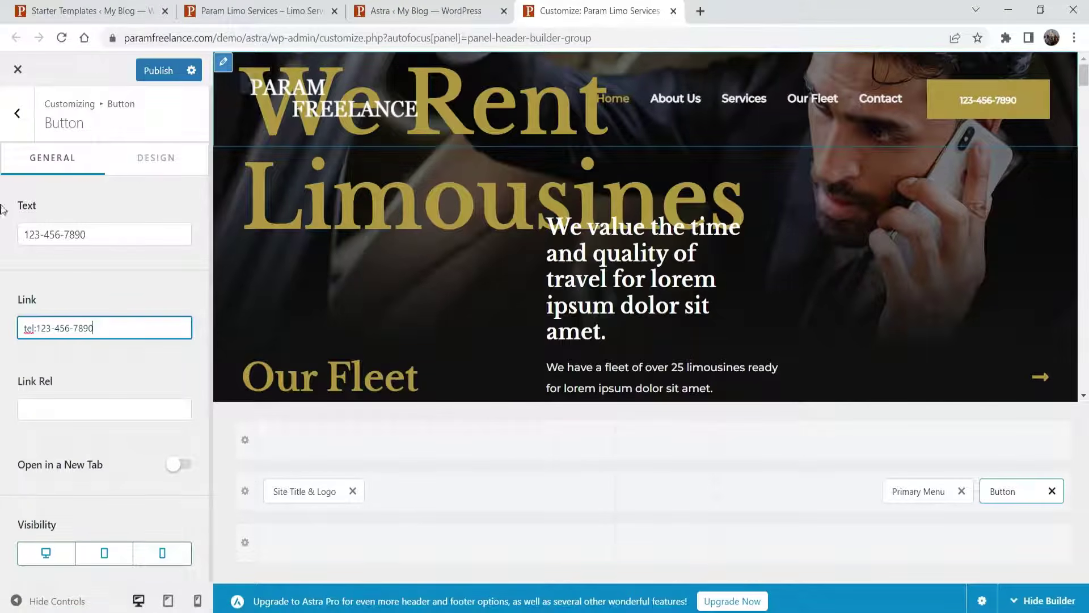
# - Try blue and red button backgrounds, keep gold #B19540, then select the Primary Menu element
pyautogui.click(146, 161)
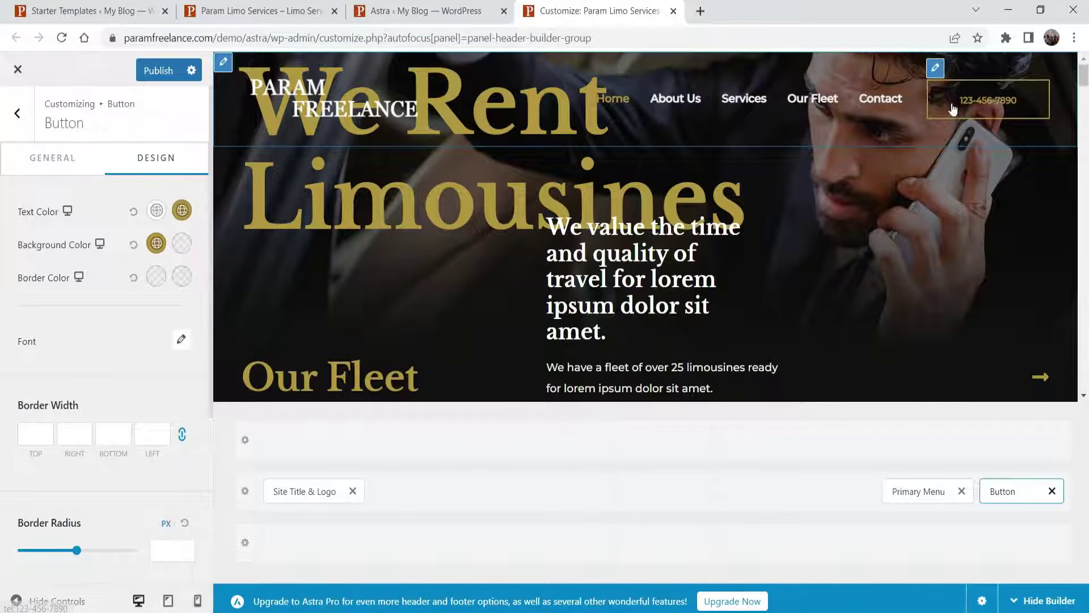
pyautogui.click(156, 244)
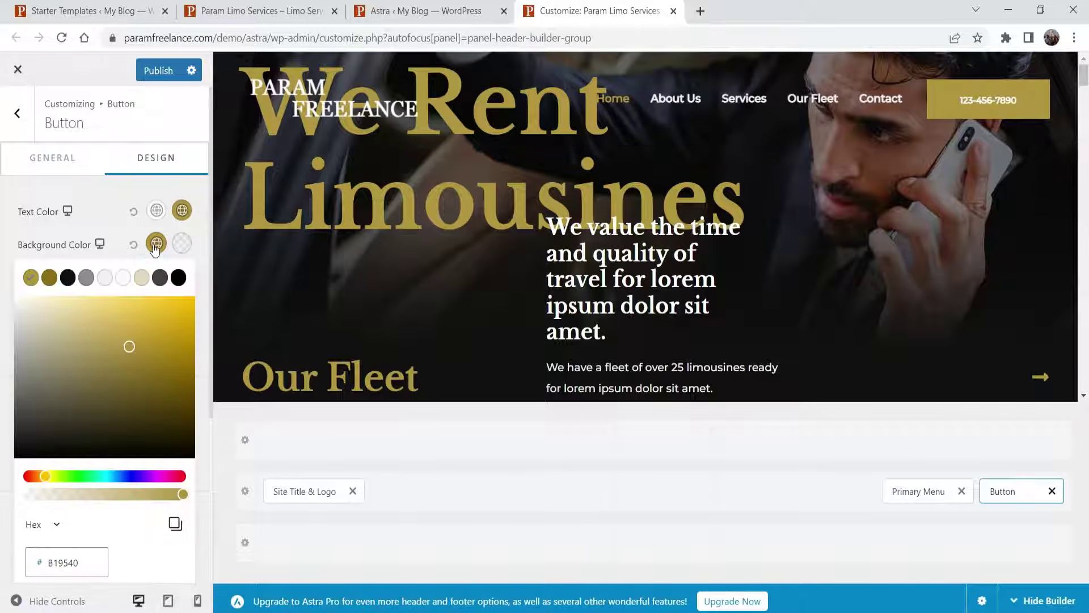
pyautogui.click(122, 475)
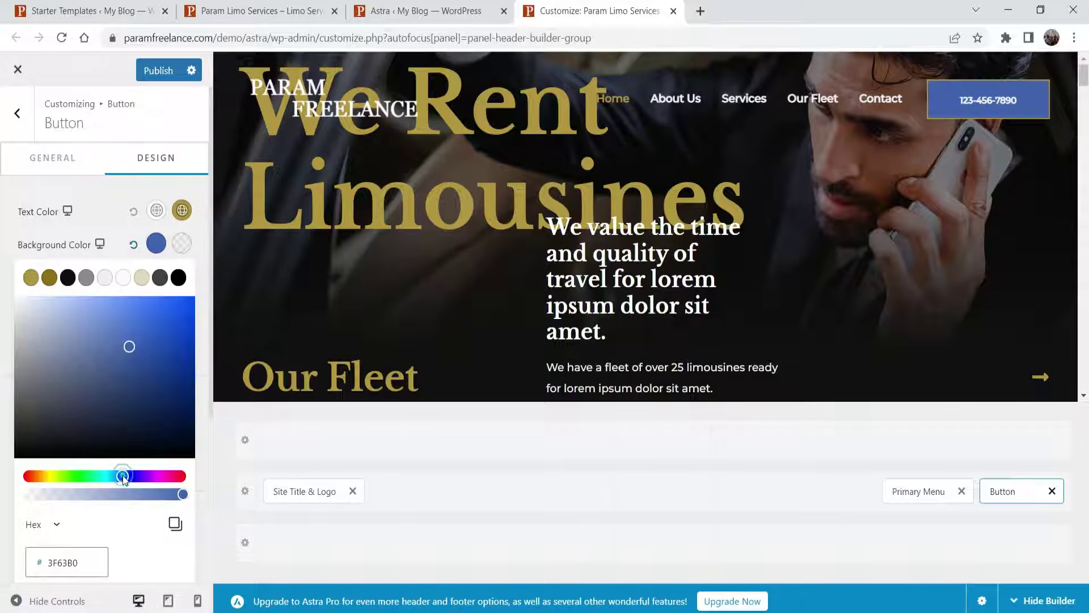
pyautogui.click(29, 278)
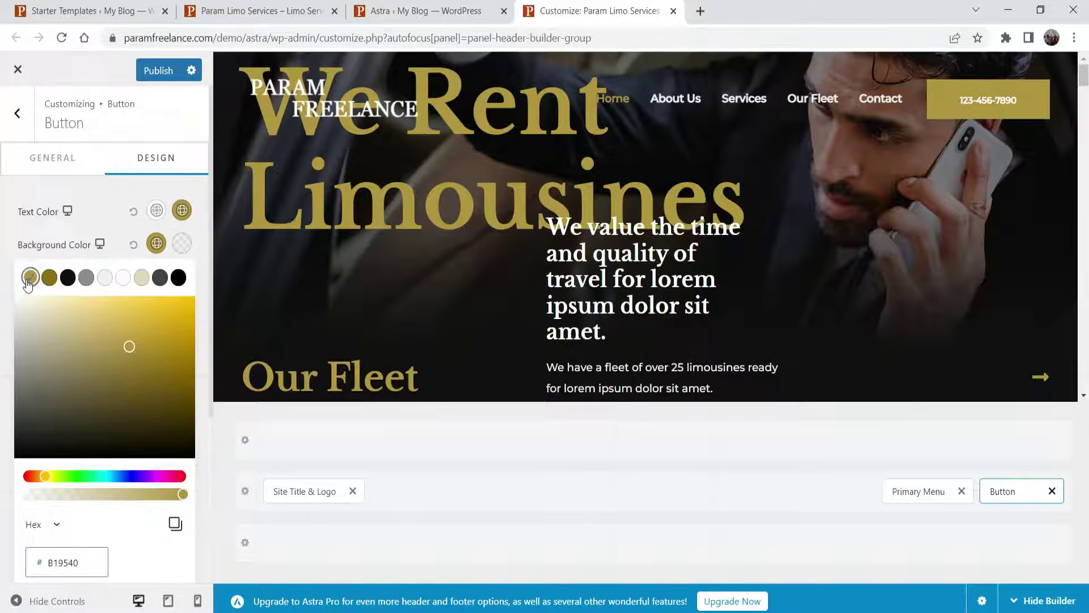
pyautogui.click(31, 477)
pyautogui.click(158, 349)
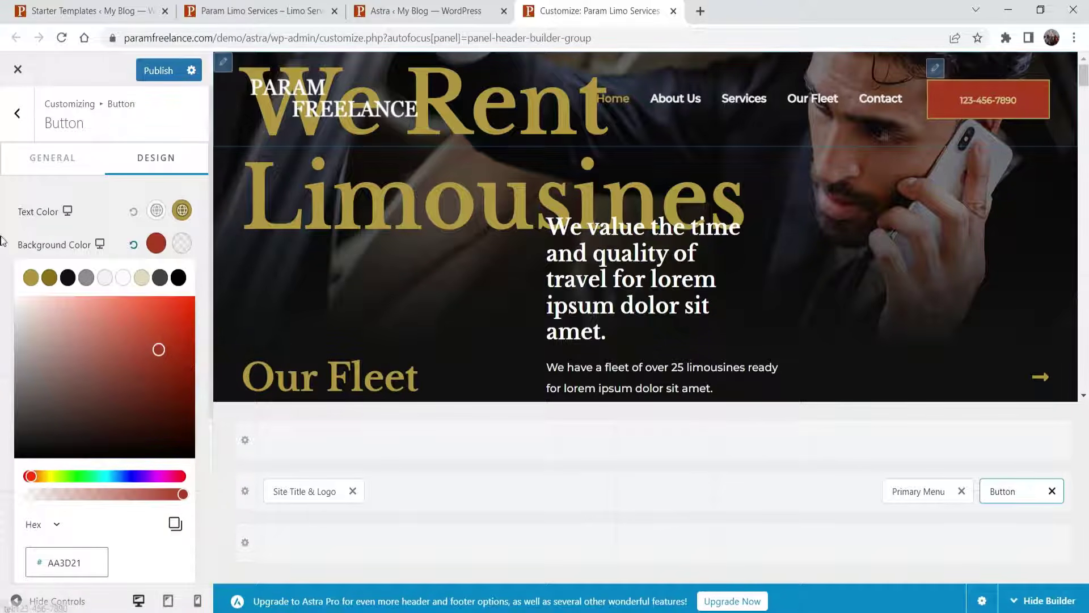
pyautogui.click(31, 277)
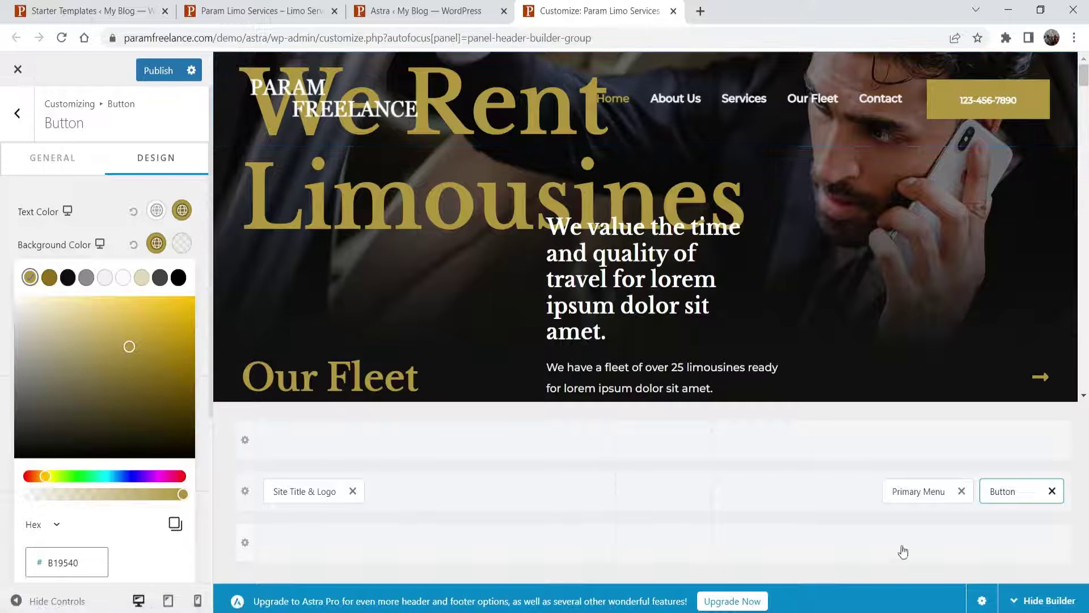
pyautogui.click(904, 493)
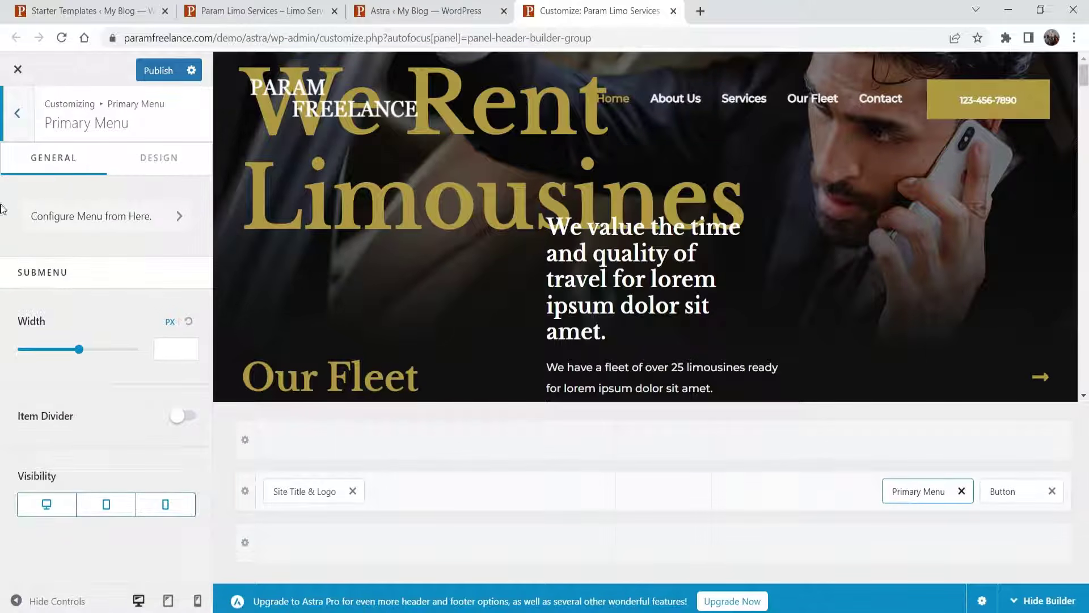
# - Review the Primary Menu design options, keeping the Underline hover style and current background colour
pyautogui.click(174, 165)
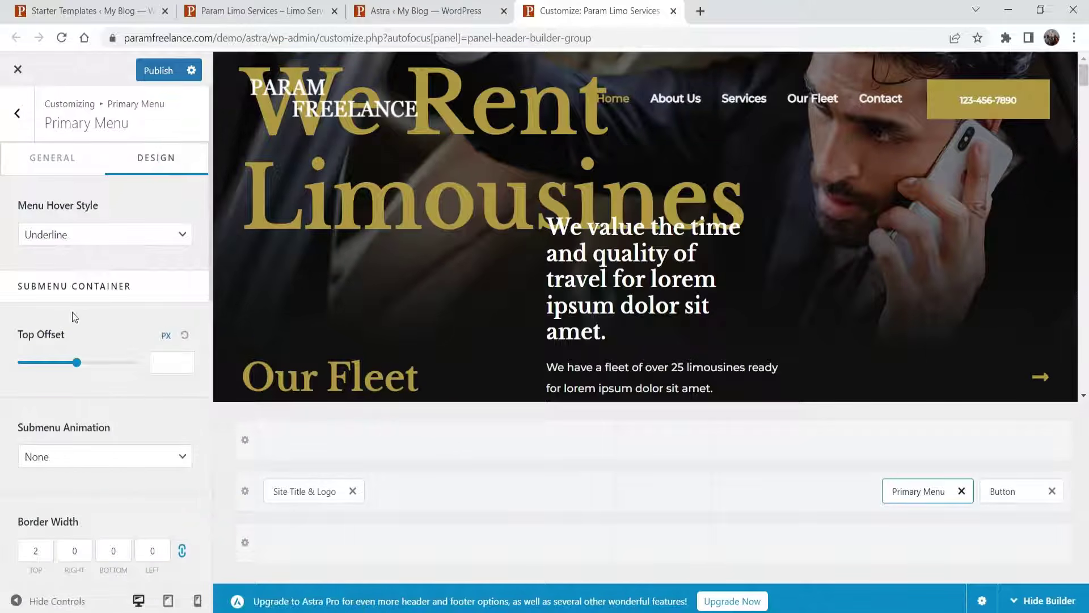
pyautogui.click(80, 232)
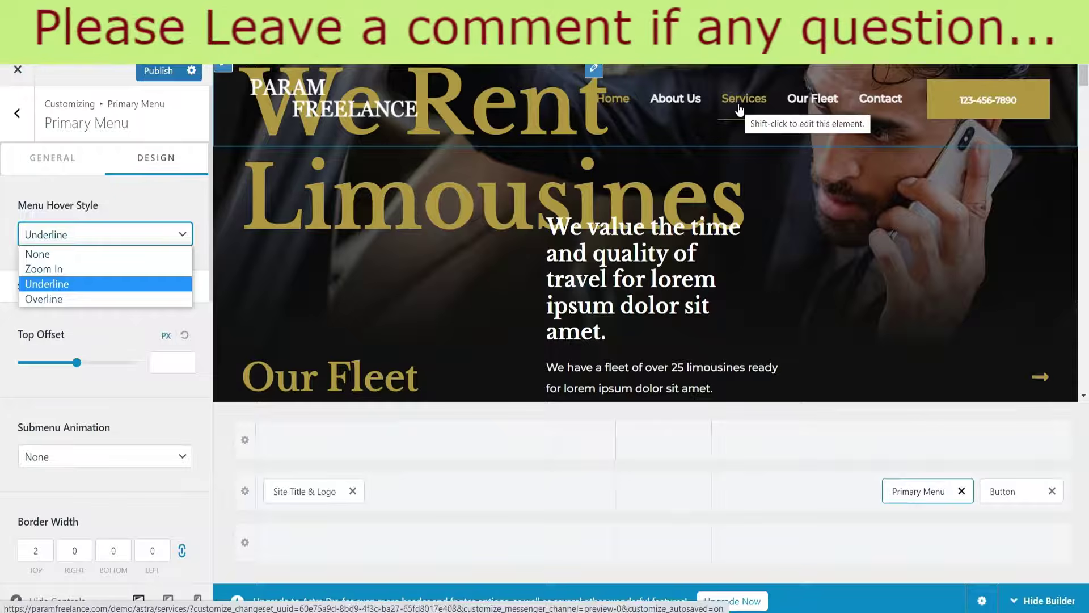
pyautogui.click(171, 201)
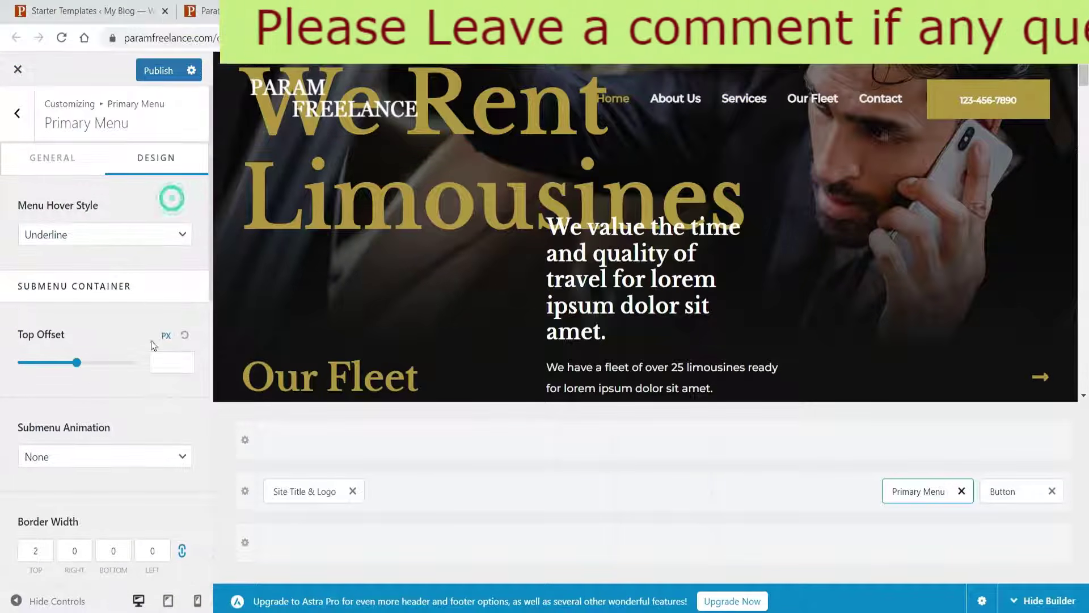
pyautogui.scroll(-1, 89, 300)
pyautogui.scroll(-5, 93, 313)
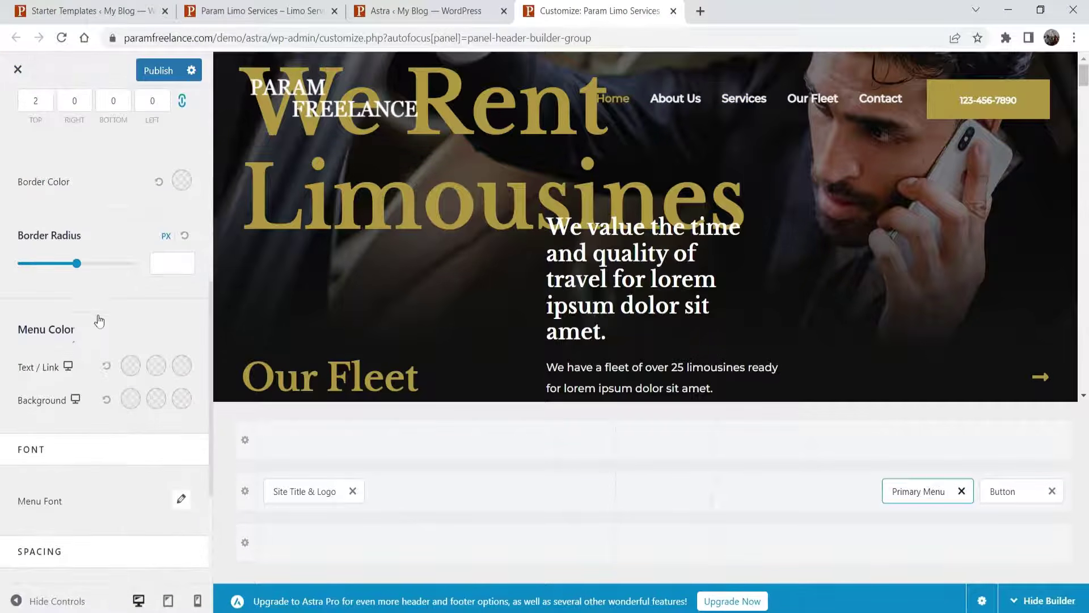
pyautogui.click(130, 402)
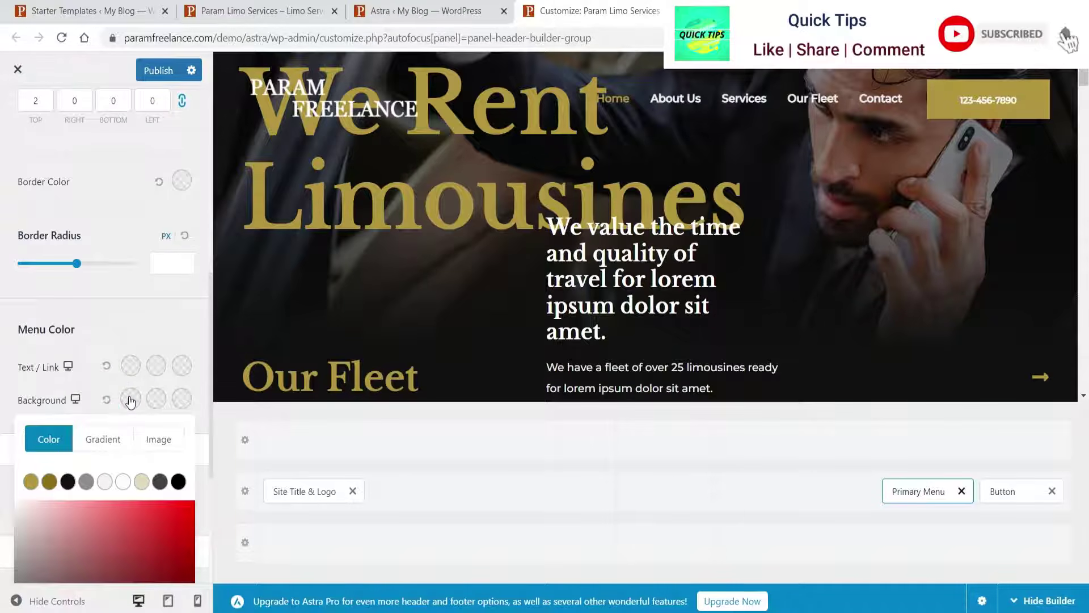
pyautogui.click(142, 324)
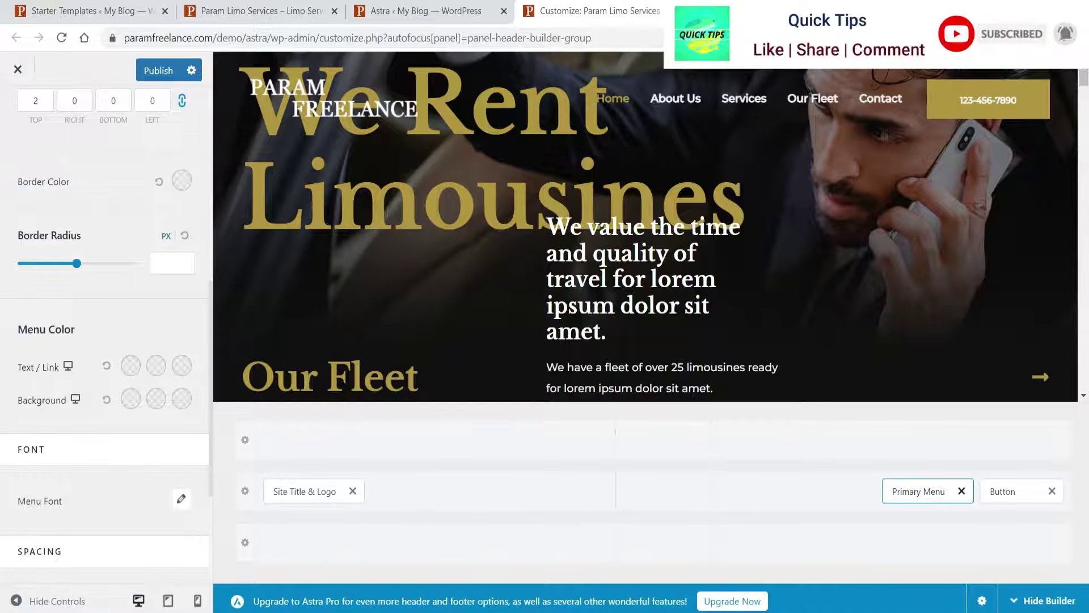
pyautogui.scroll(-5, 736, 225)
pyautogui.scroll(5, 736, 225)
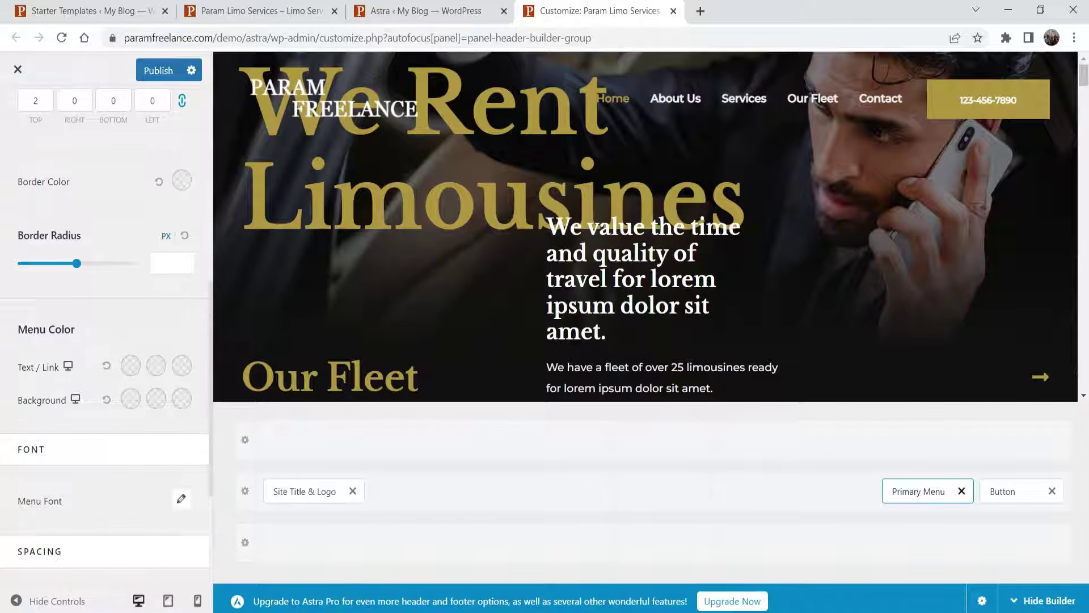
# - Publish the header changes and reload the live homepage
pyautogui.click(142, 74)
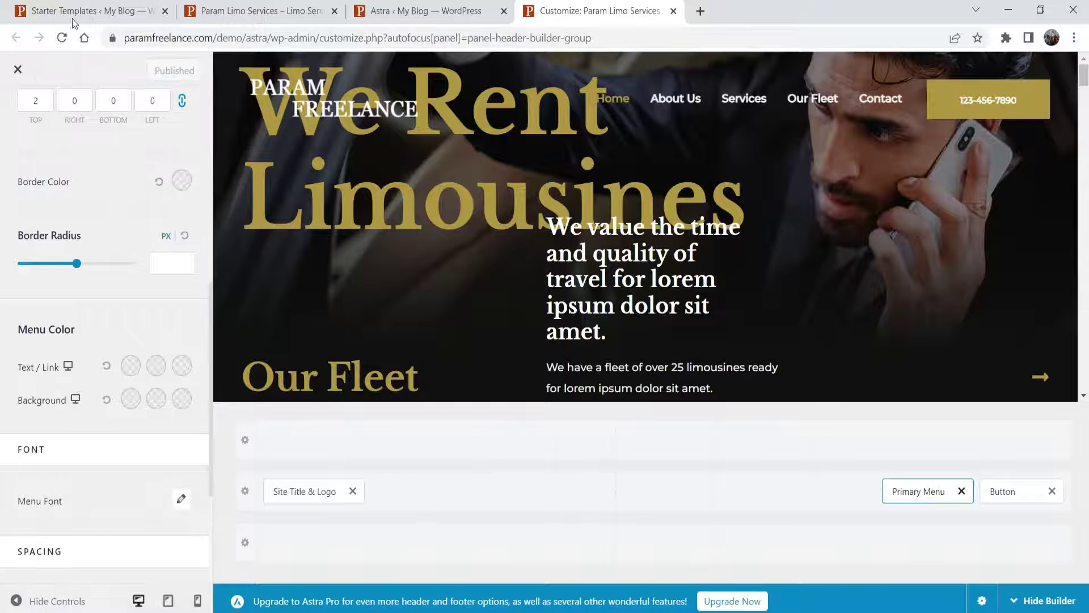
pyautogui.click(261, 11)
pyautogui.press('F5')
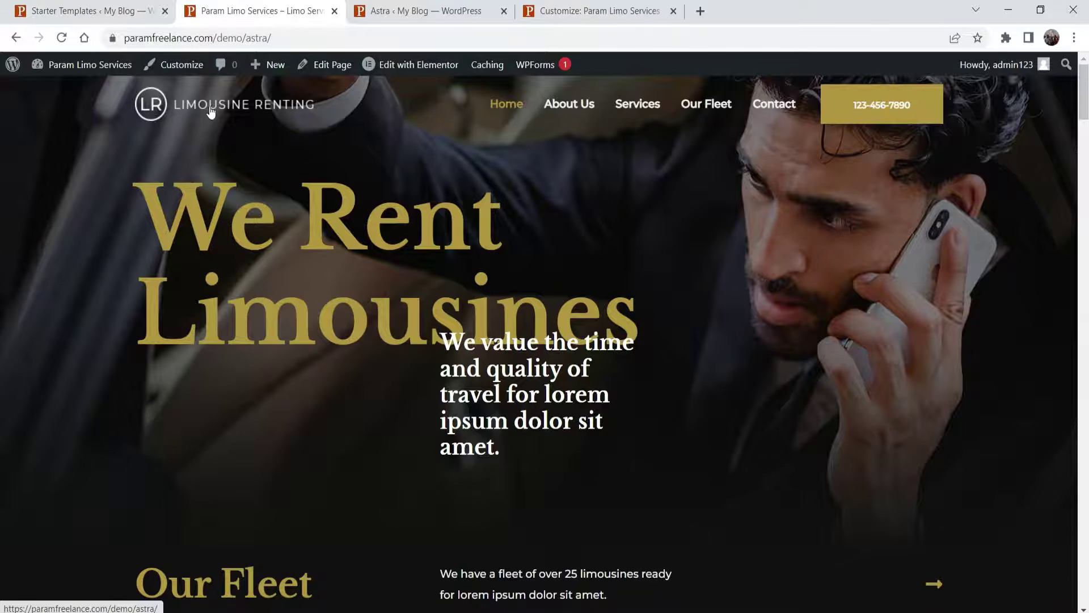
# - Open the transparent header logo settings under Site Title & Logo in the Customizer
pyautogui.click(602, 13)
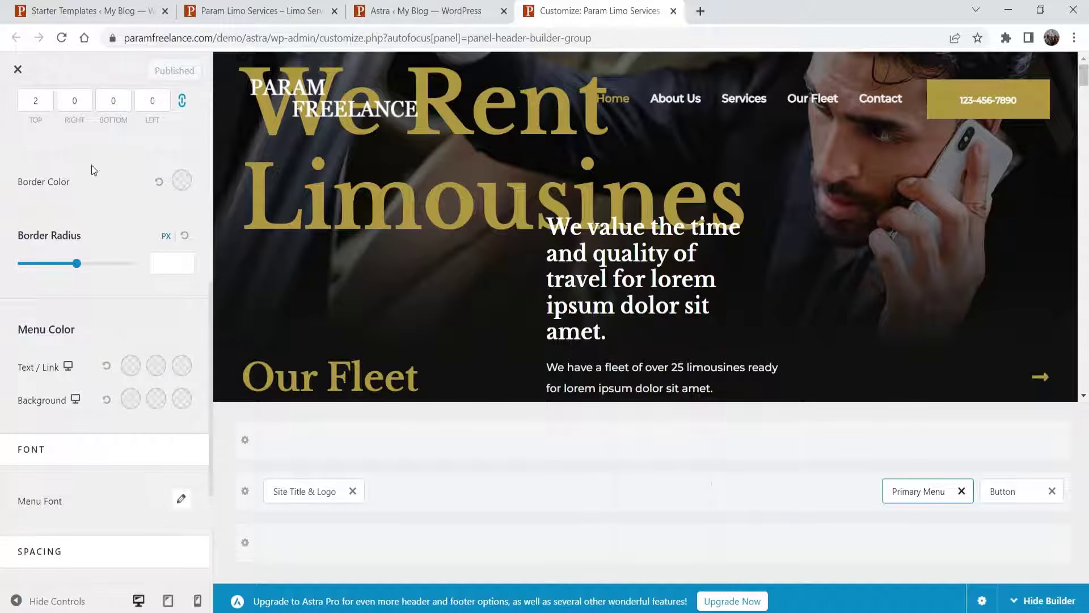
pyautogui.click(295, 492)
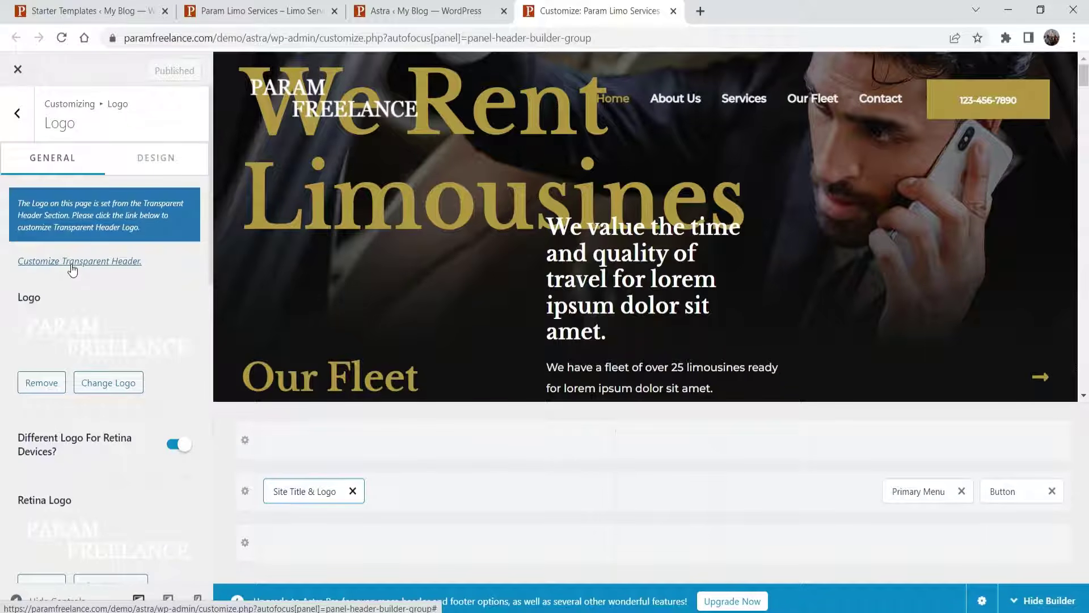
pyautogui.click(76, 262)
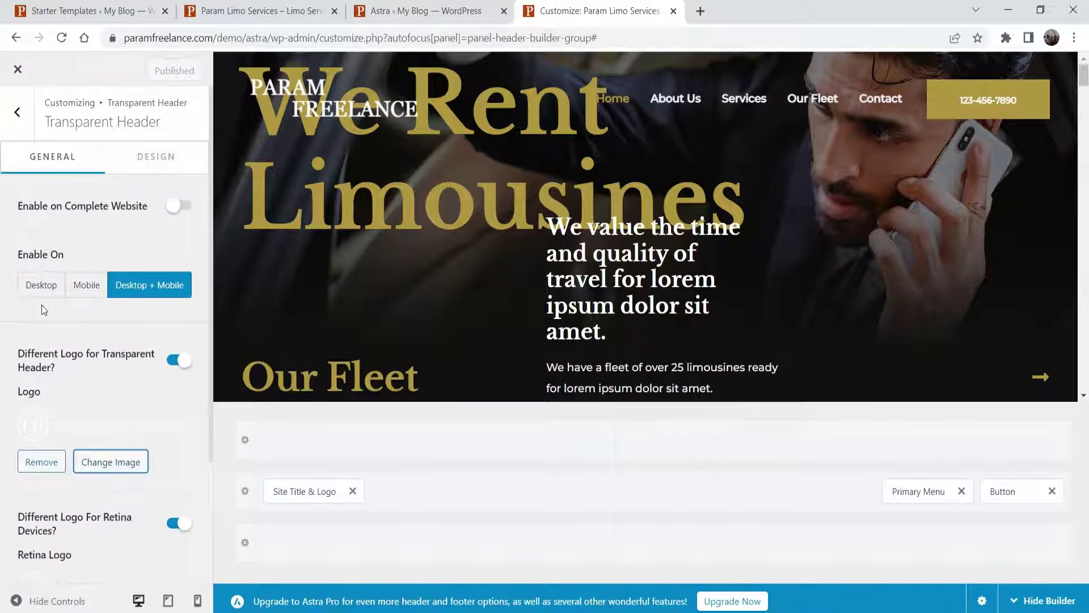
pyautogui.scroll(-2, 40, 305)
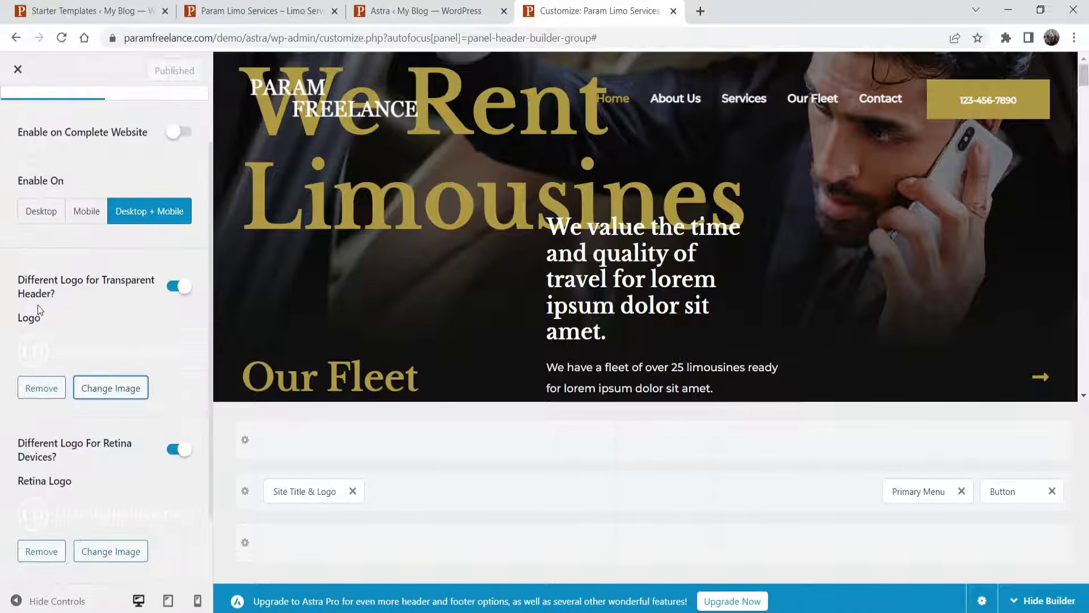
pyautogui.click(122, 391)
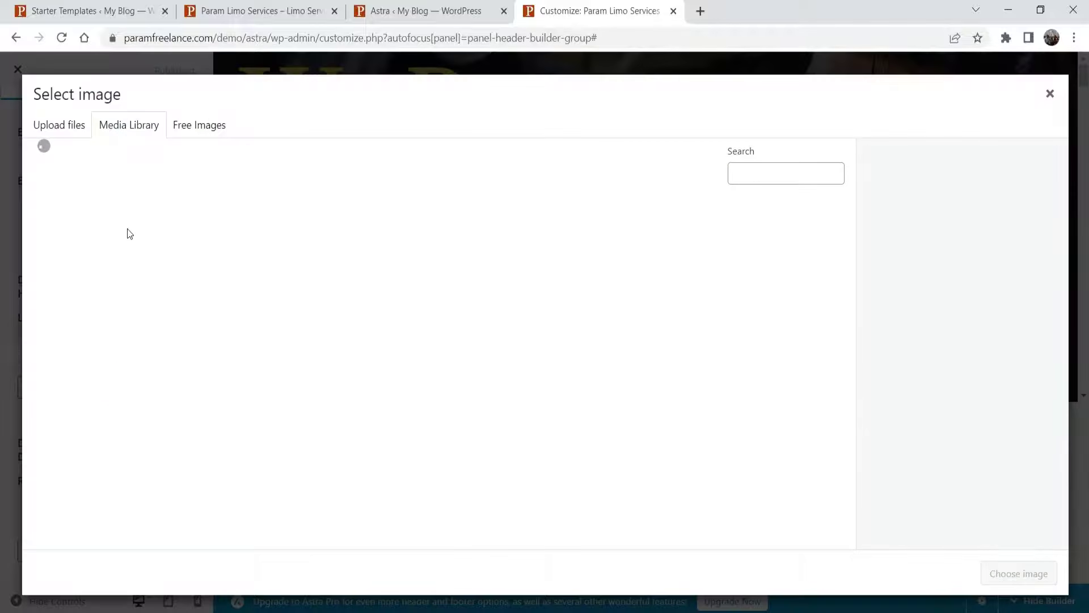
pyautogui.press('Escape')
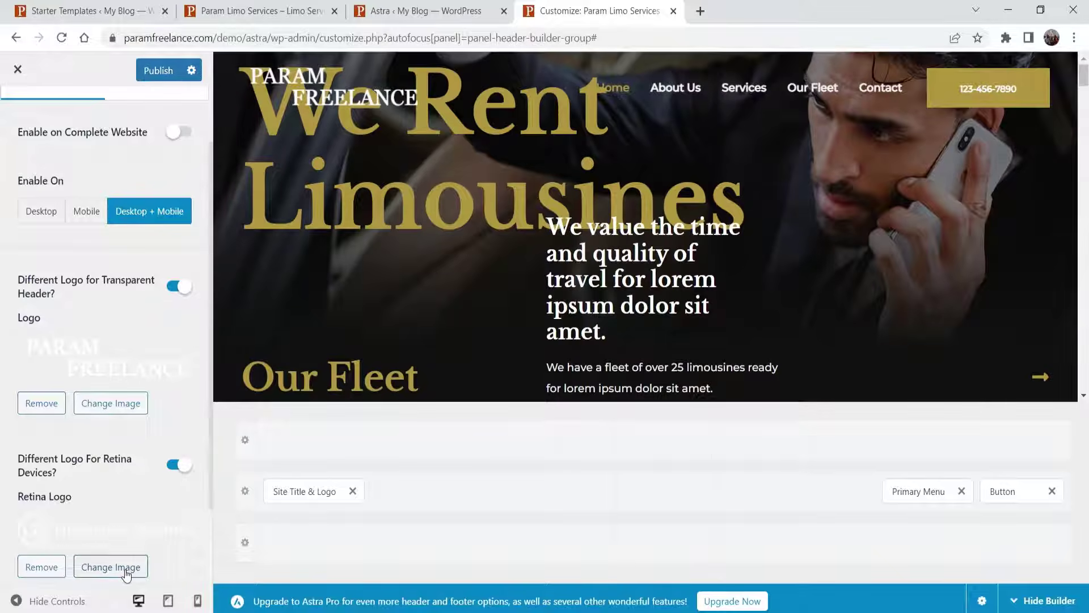
# - Set the retina logo to the PARAM FREELANCE image and publish the change
pyautogui.click(122, 567)
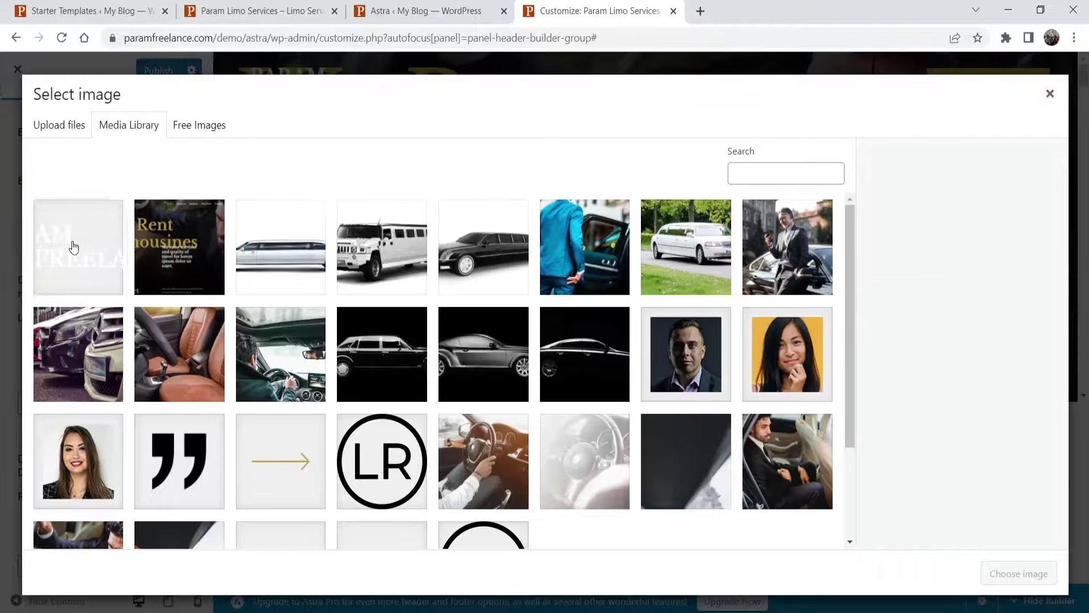
pyautogui.click(73, 245)
pyautogui.click(1018, 573)
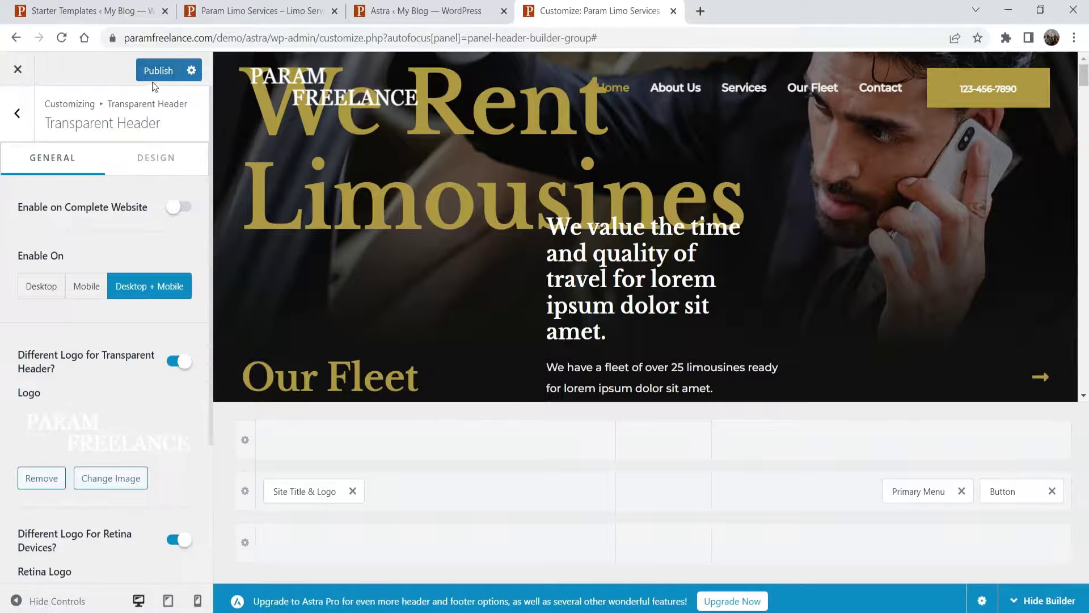
pyautogui.click(154, 74)
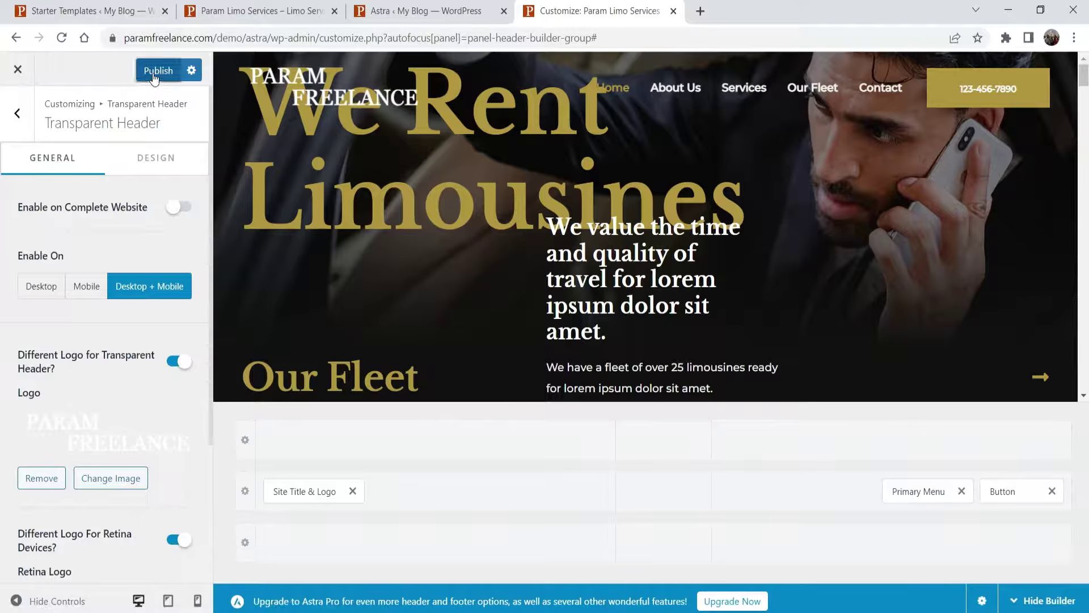
pyautogui.click(233, 16)
# - Reload the live site, then launch Footer Builder from the Astra dashboard and close the old Customizer
pyautogui.click(55, 42)
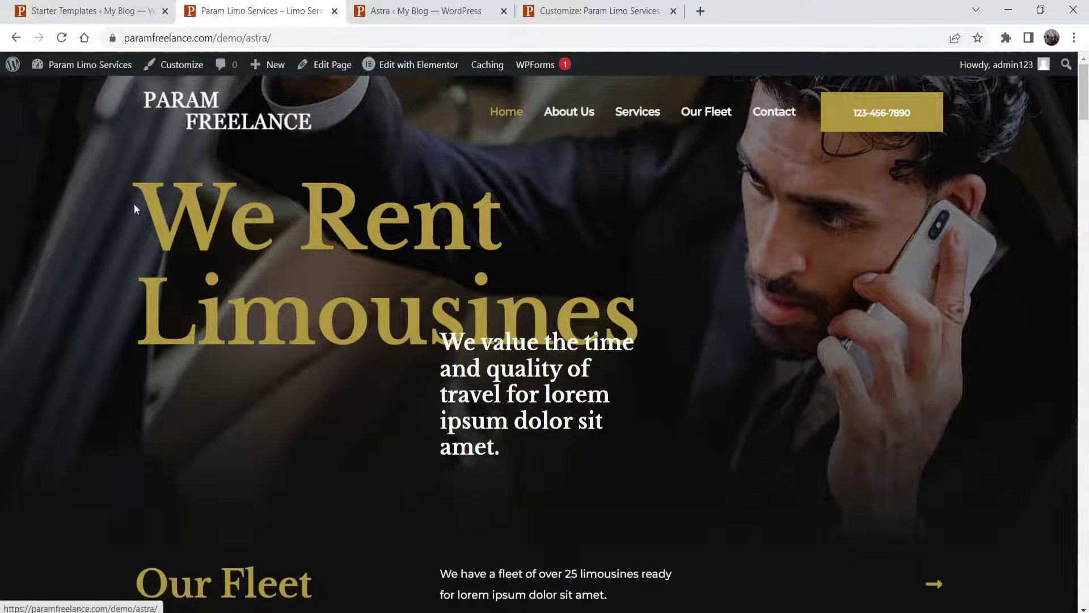
pyautogui.click(421, 9)
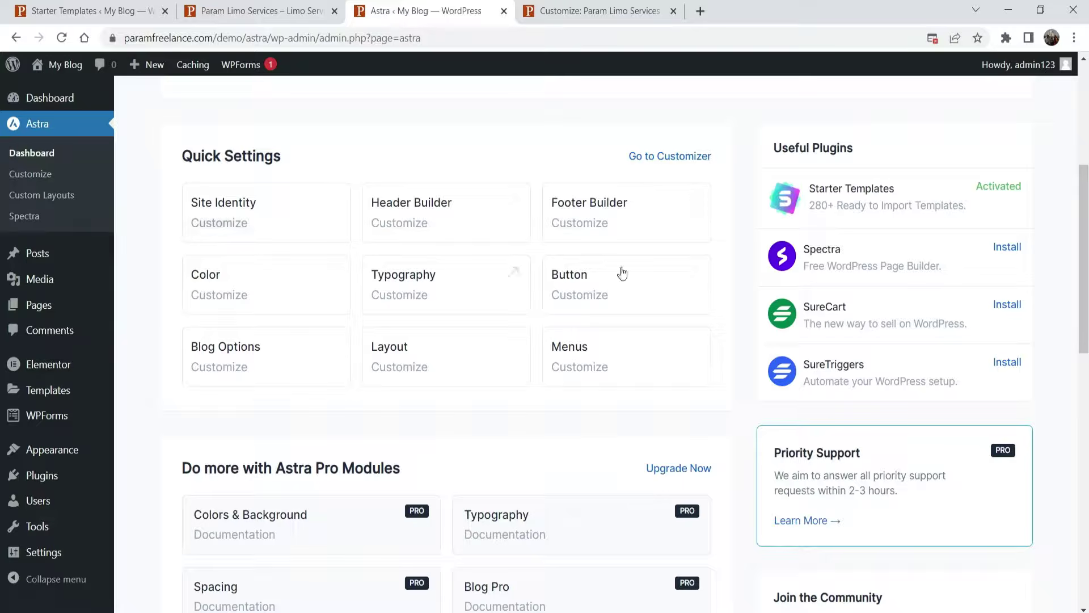
pyautogui.click(590, 217)
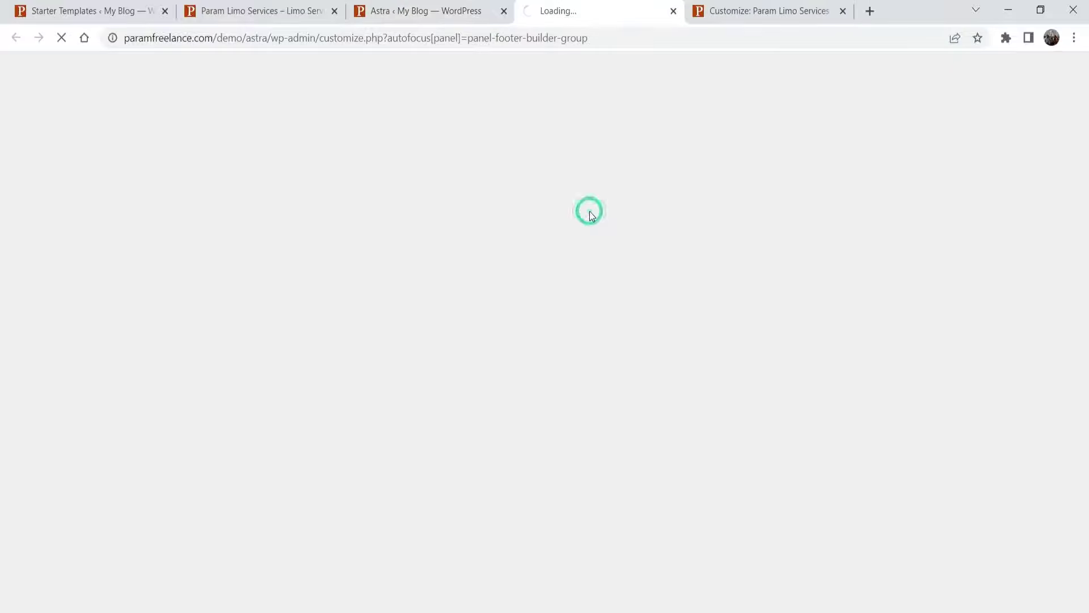
pyautogui.click(845, 11)
pyautogui.click(454, 16)
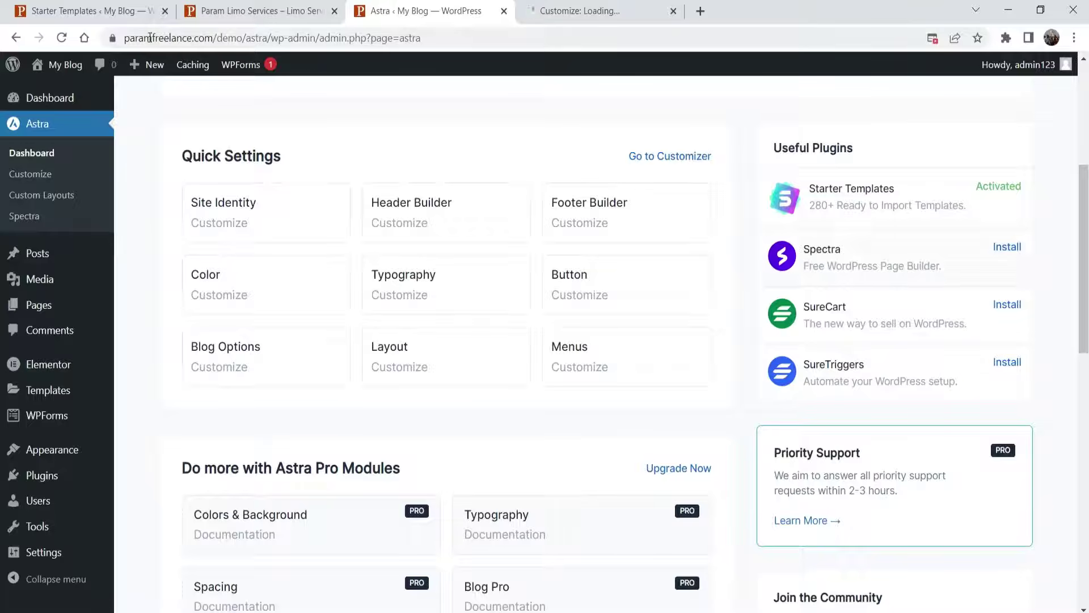
# - Scroll through the live site's footer, then look over the Footer Builder's elements
pyautogui.click(259, 11)
pyautogui.scroll(-20, 954, 337)
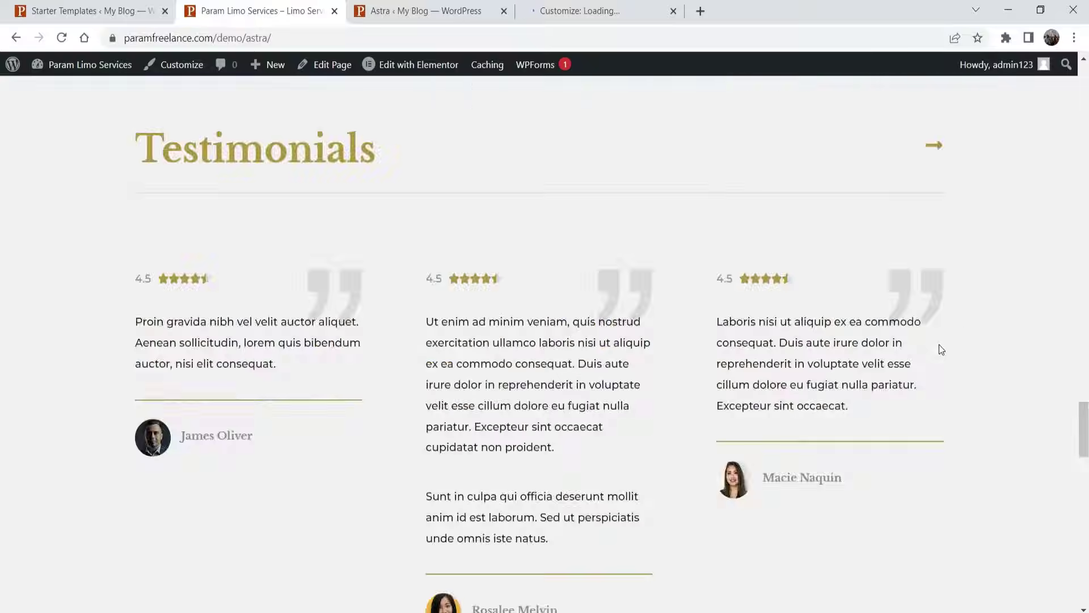
pyautogui.scroll(-10, 939, 345)
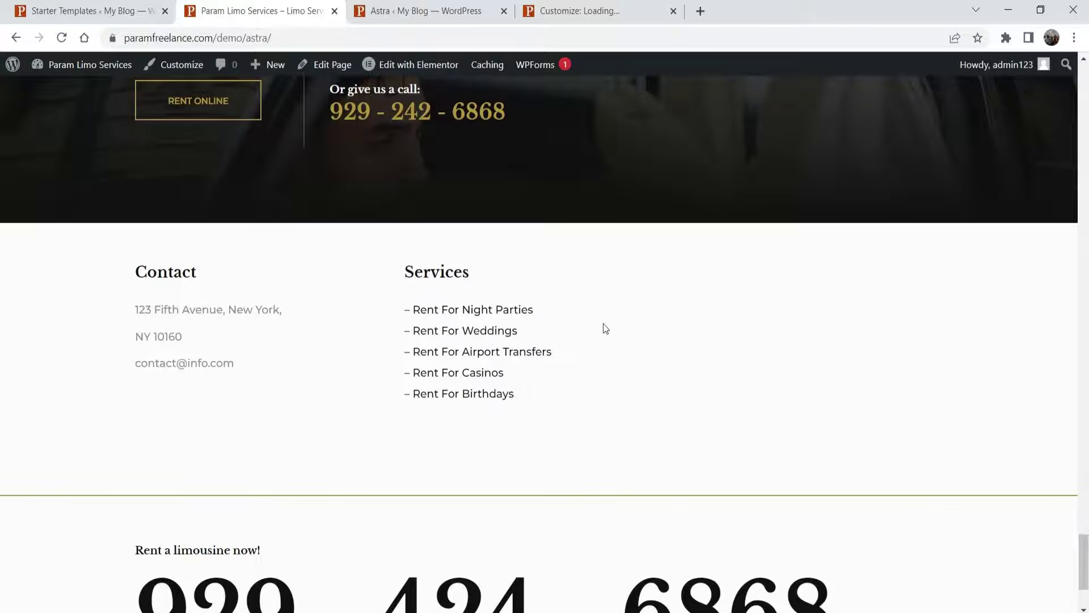
pyautogui.scroll(-3, 621, 261)
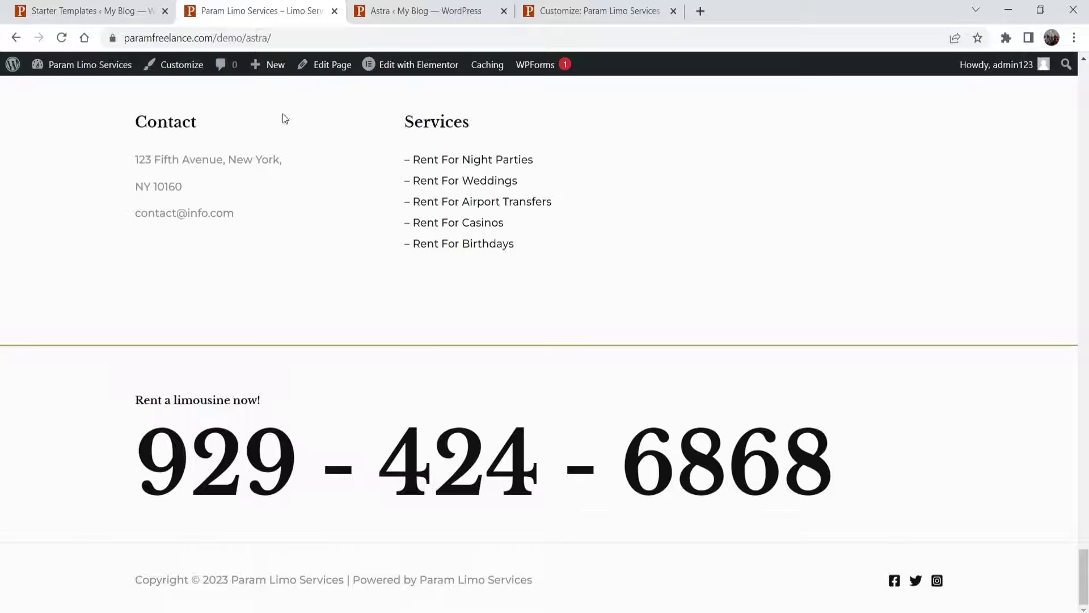
pyautogui.click(593, 12)
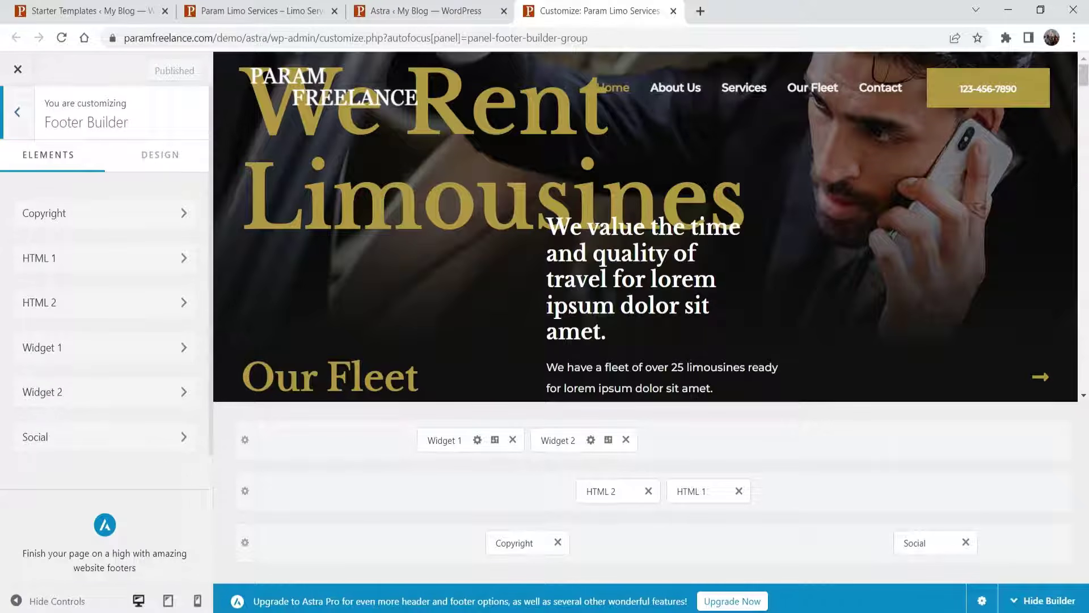
pyautogui.scroll(-15, 864, 309)
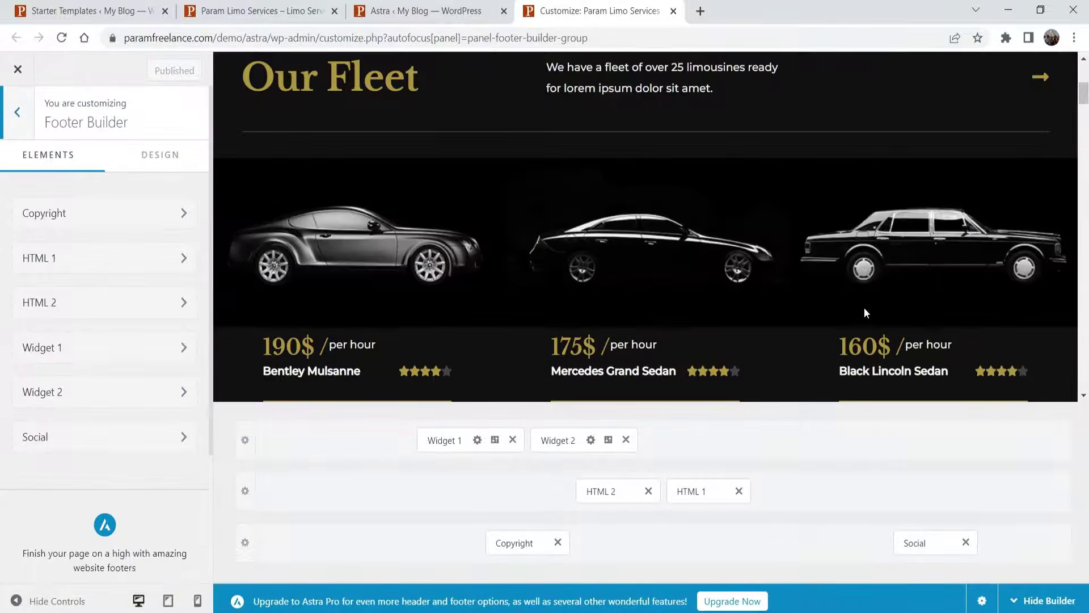
pyautogui.scroll(-15, 853, 324)
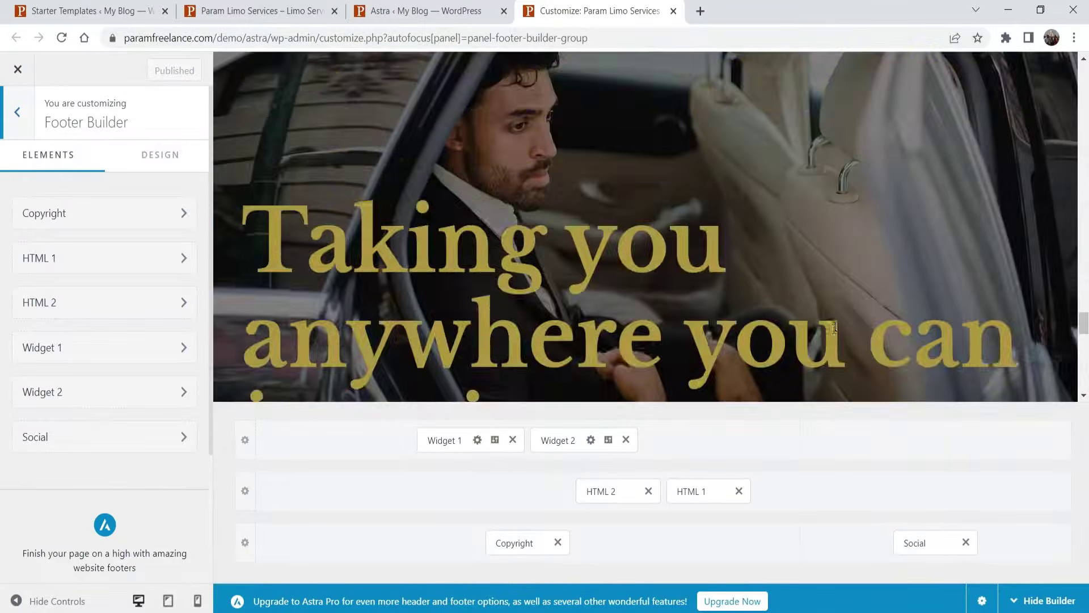
pyautogui.scroll(5, 833, 328)
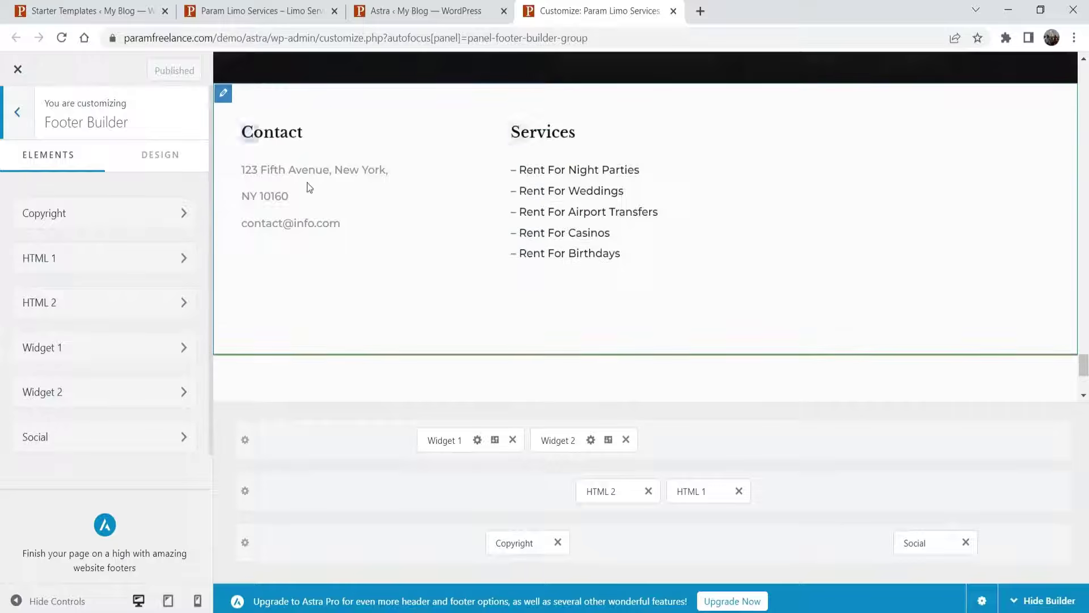
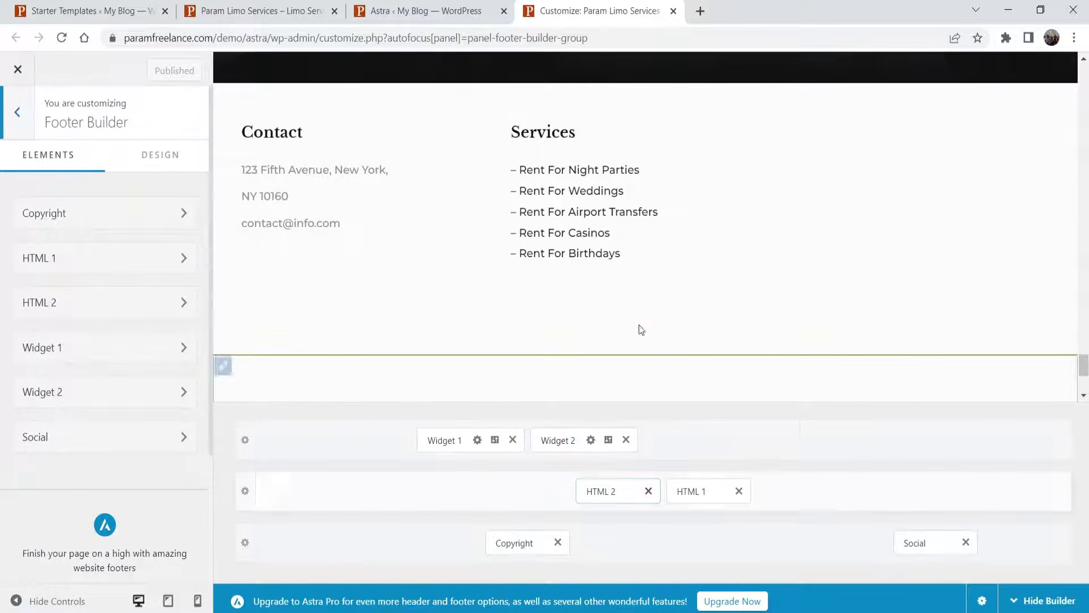
# - Scroll the preview down to the footer and open the Footer Builder's Widget 1 settings
pyautogui.scroll(-3, 637, 326)
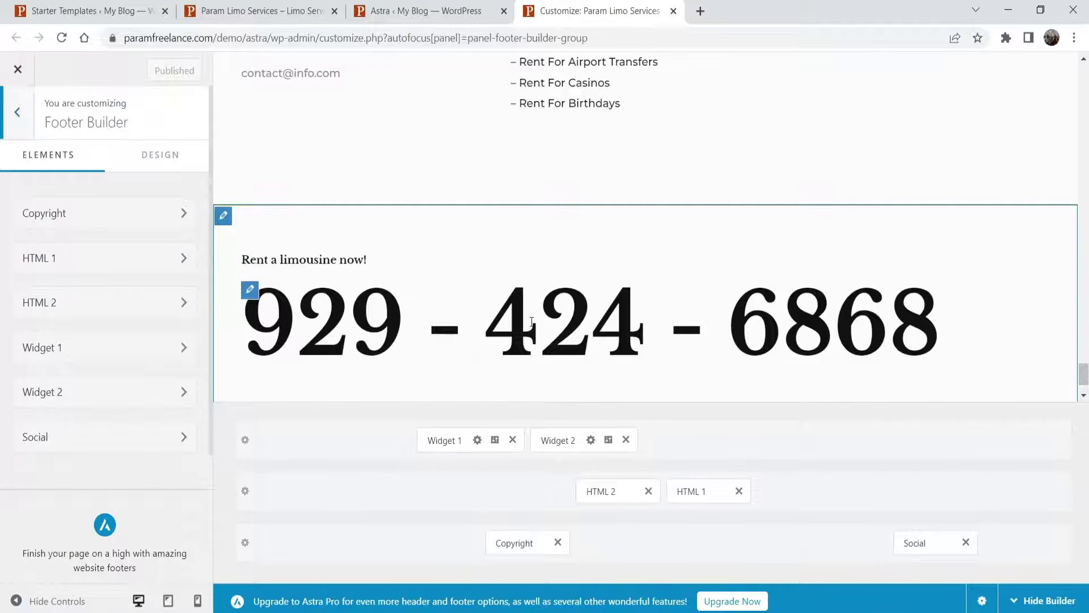
pyautogui.click(449, 442)
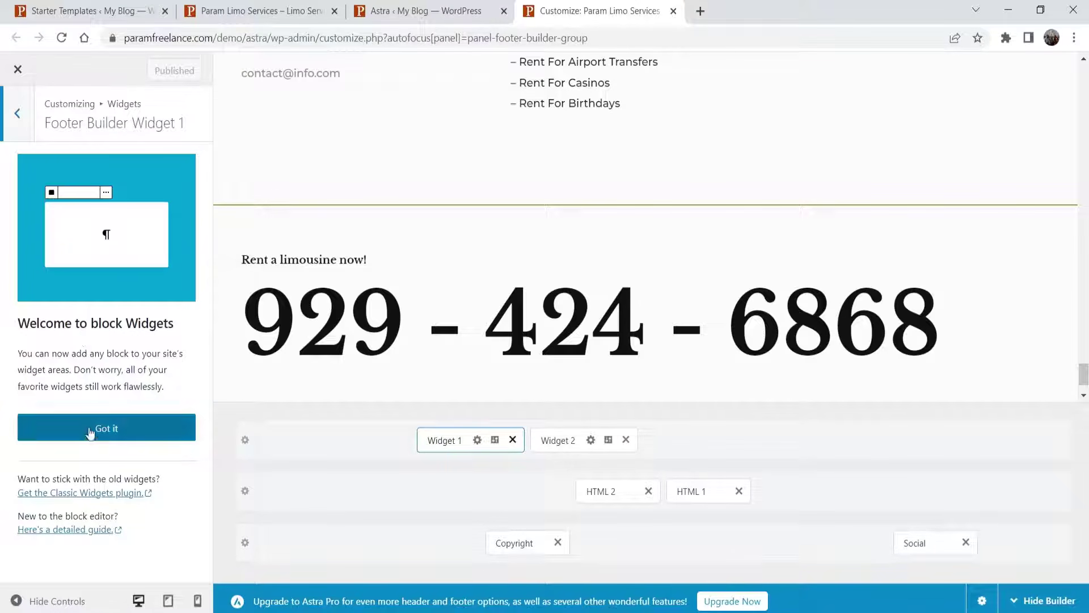
# - Change the Contact widget's address to 'LakeView Pune, Maharashra, India.'
pyautogui.click(111, 431)
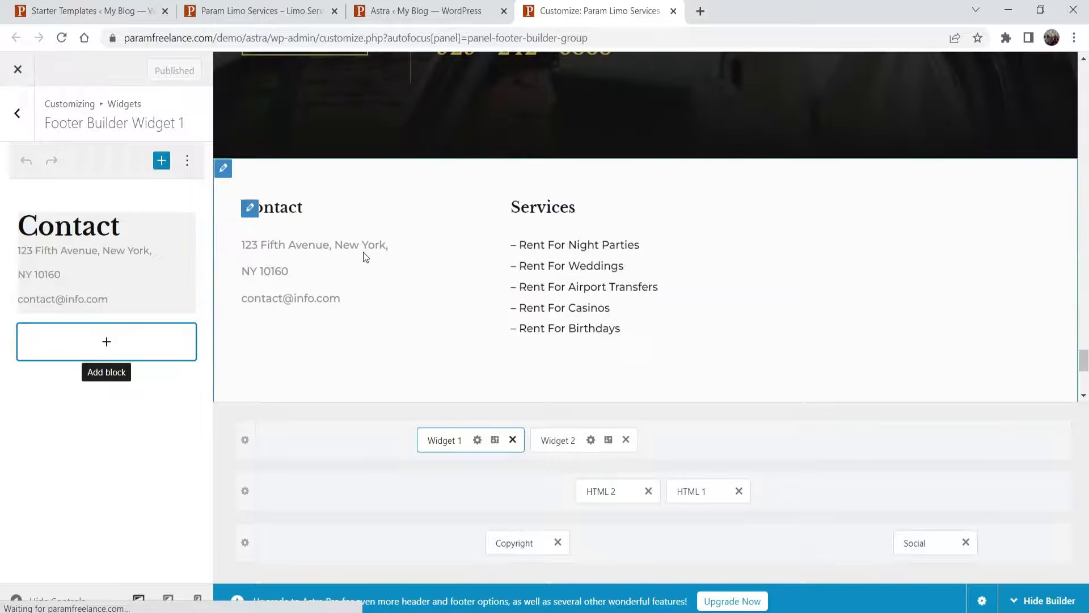
pyautogui.click(47, 254)
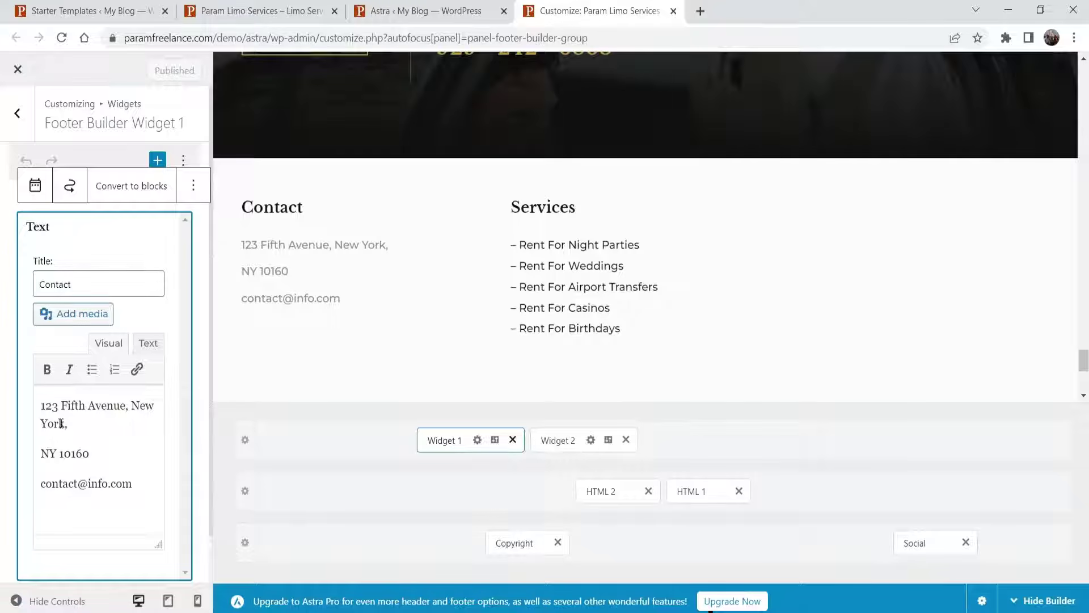
pyautogui.moveTo(61, 405); pyautogui.dragTo(68, 425)
pyautogui.write('Lake')
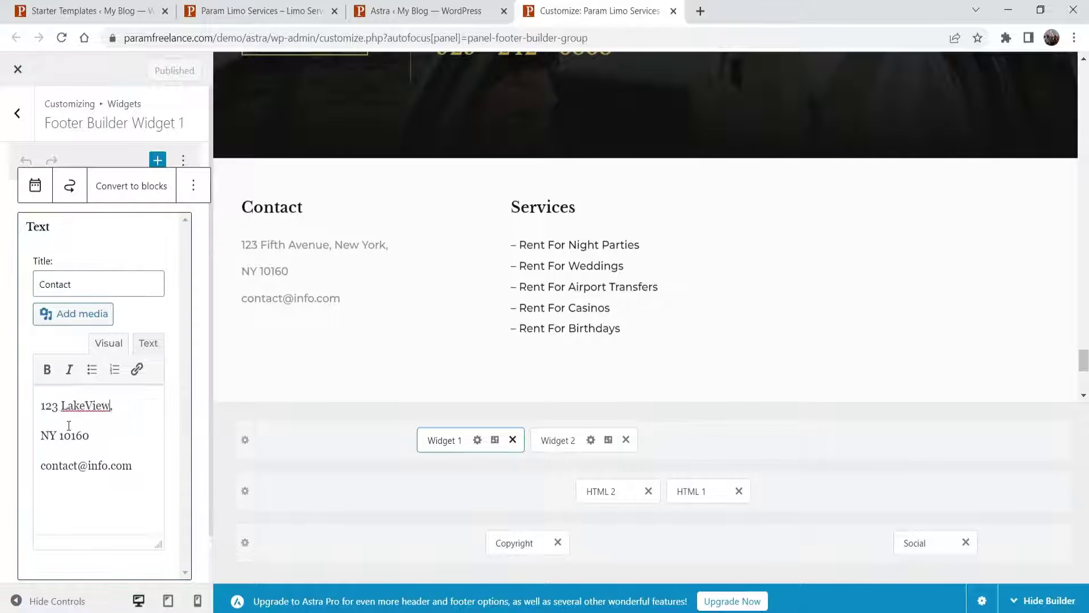
pyautogui.write('View Pune')
pyautogui.tripleClick(97, 433)
pyautogui.write('Maharashrea, India.')
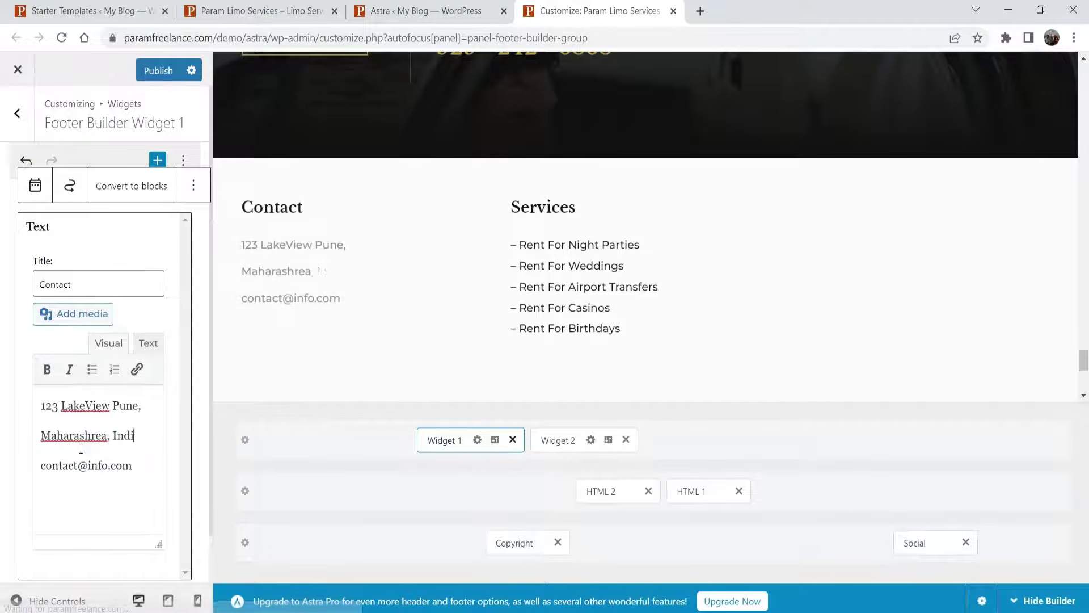
pyautogui.click(106, 435)
pyautogui.press('BackSpace')
# - Replace the footer contact e-mail with the new support address, then open Widget 2
pyautogui.moveTo(41, 465); pyautogui.dragTo(137, 465)
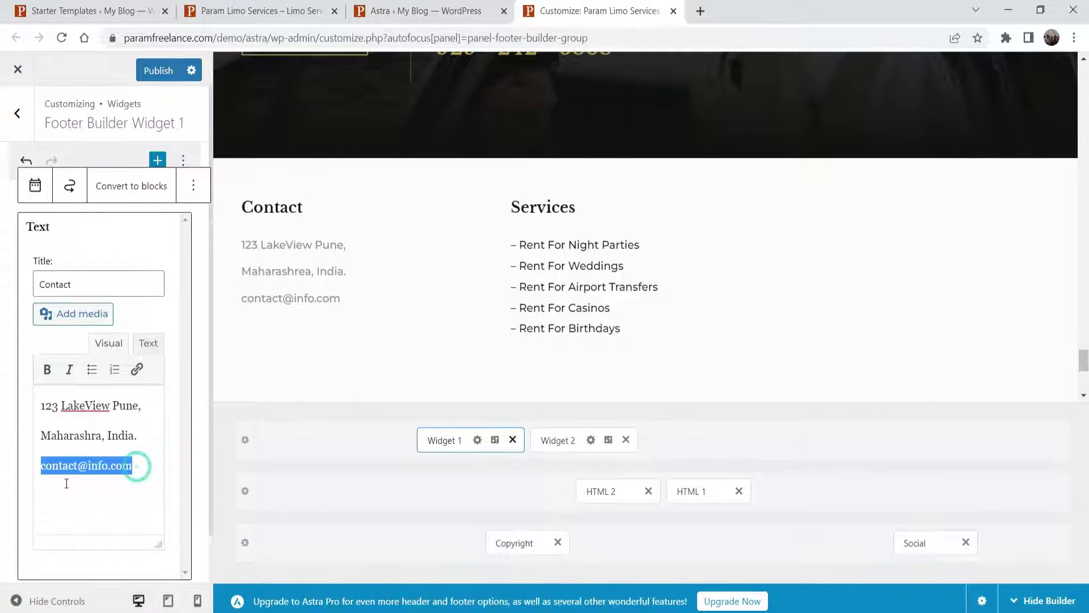
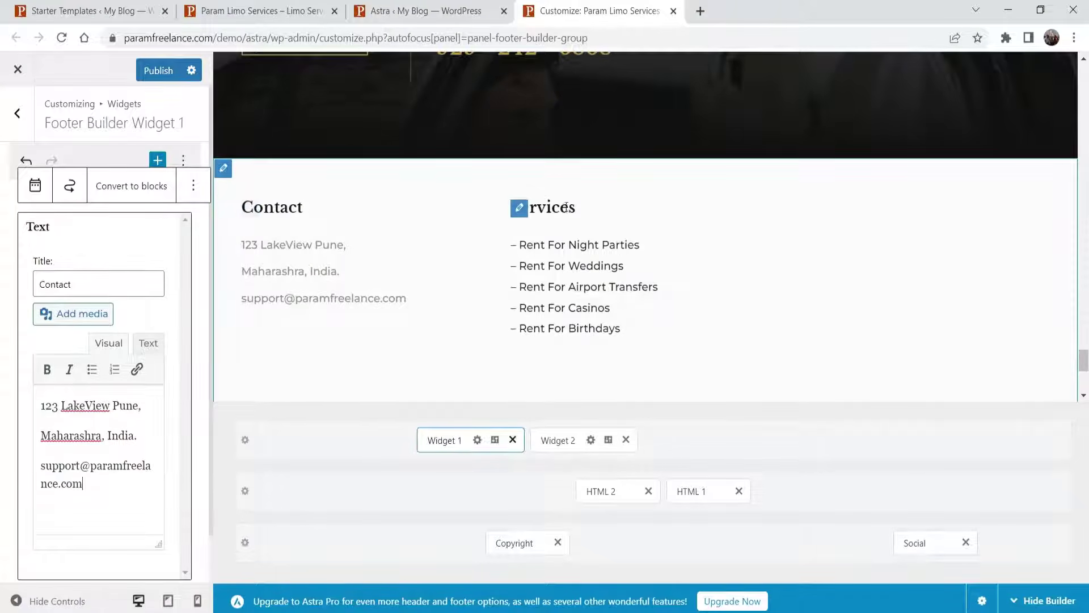
pyautogui.click(559, 440)
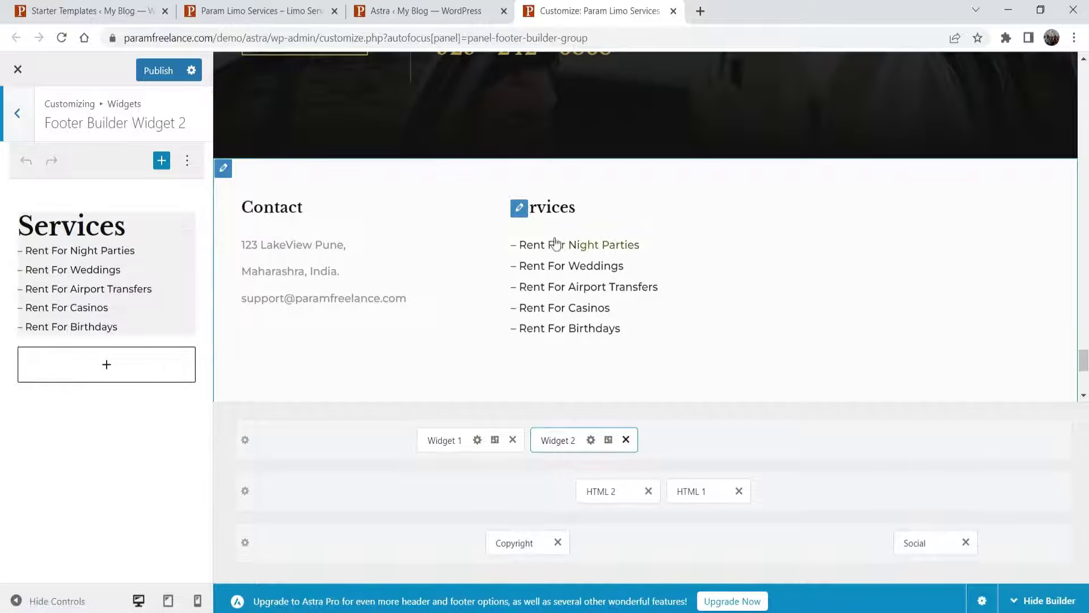
# - Keep the Services Navigation Menu block set to the Footer Services menu
pyautogui.click(68, 227)
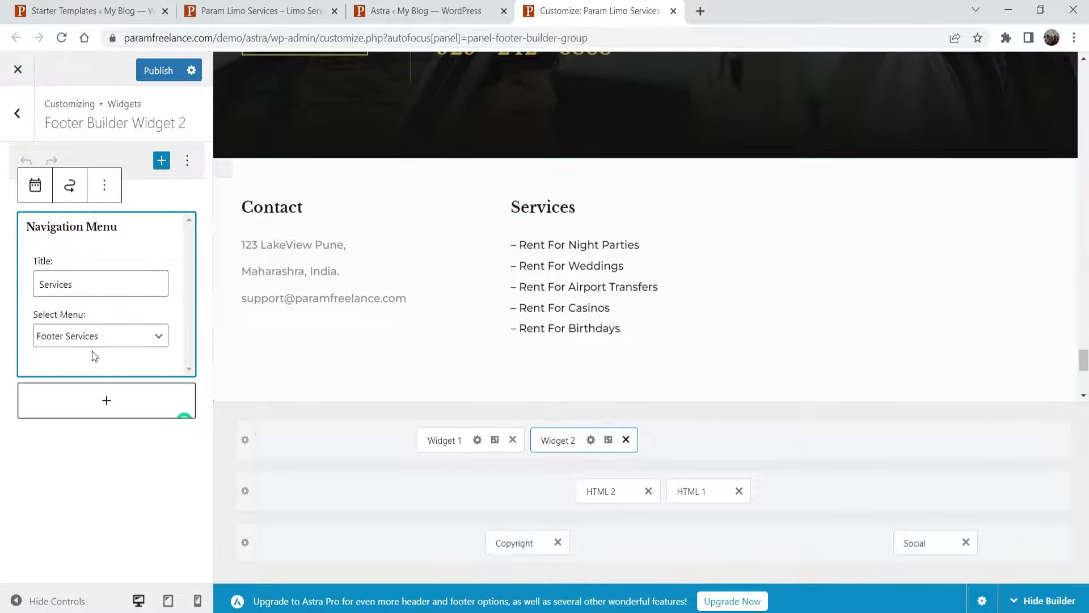
pyautogui.click(80, 342)
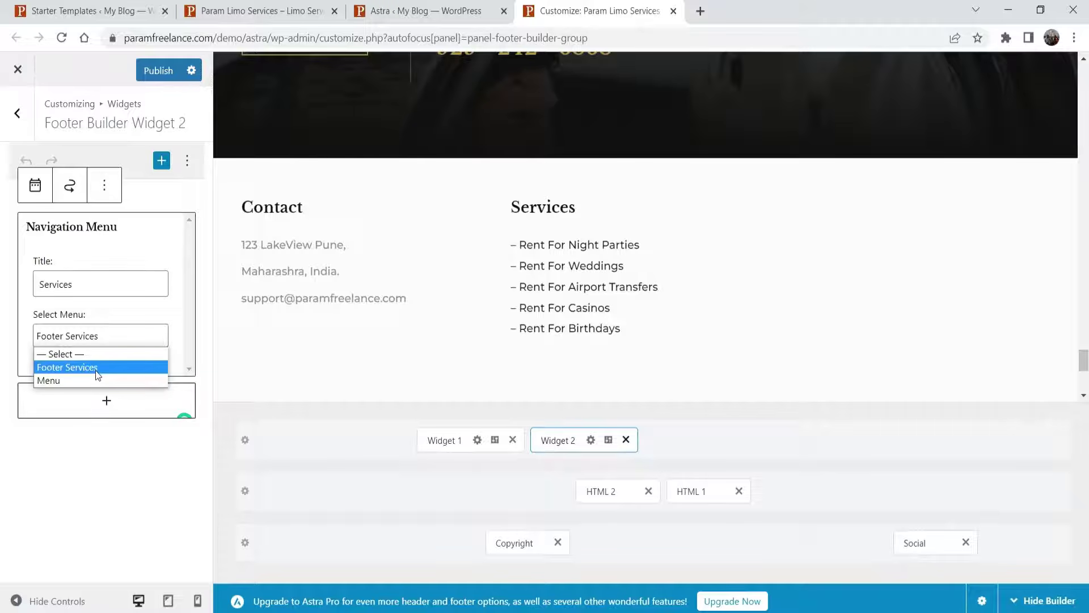
pyautogui.click(95, 370)
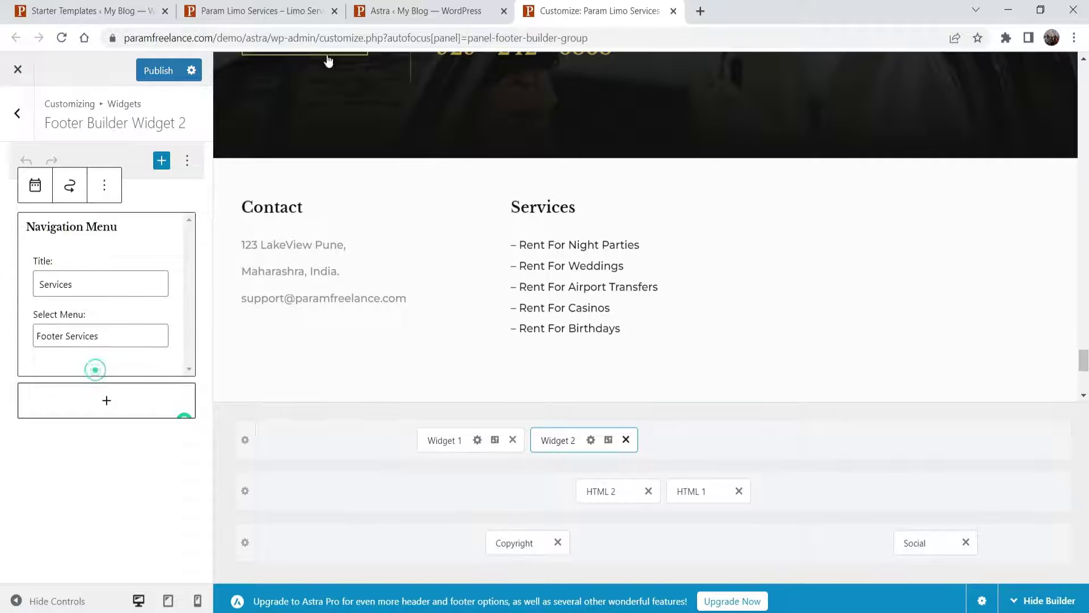
pyautogui.click(425, 11)
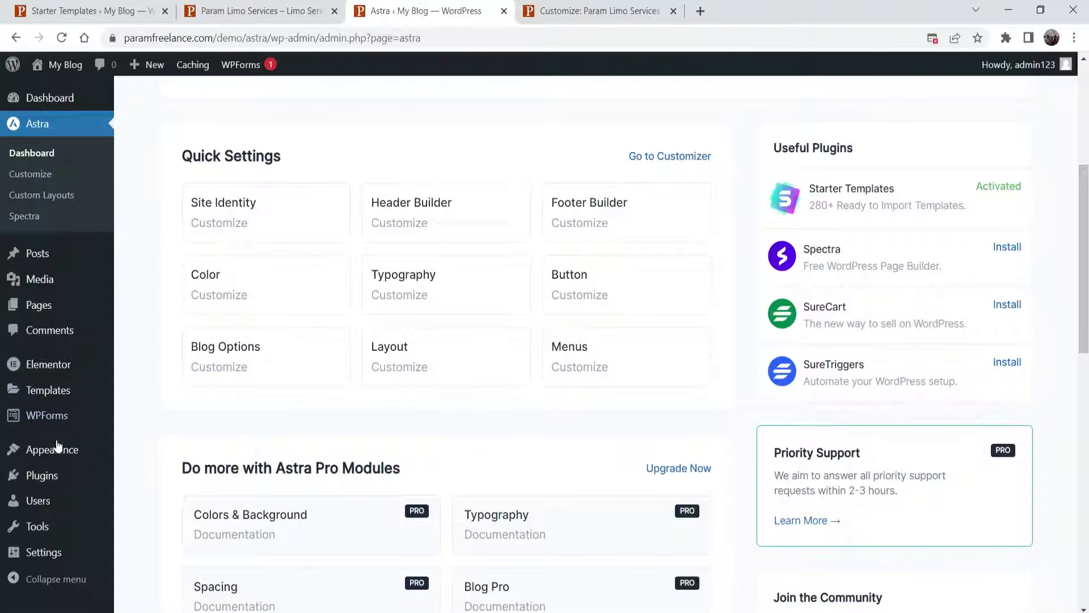
# - Inspect the Footer Services menu on the Appearance > Menus page in a separate tab, then close it
pyautogui.moveTo(57, 454)
pyautogui.rightClick(147, 517)
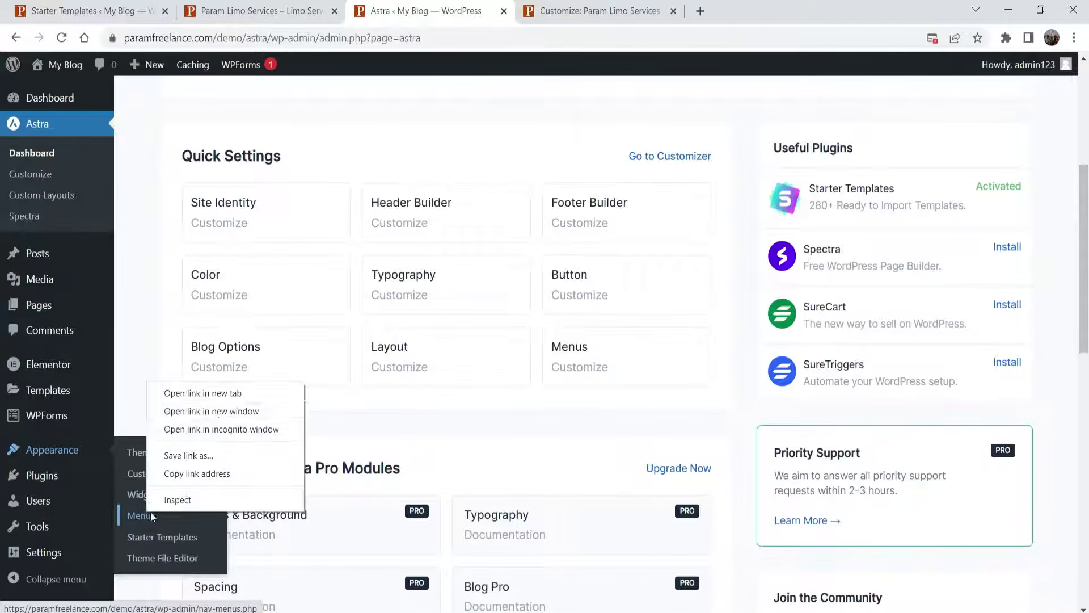
pyautogui.click(216, 390)
pyautogui.click(598, 11)
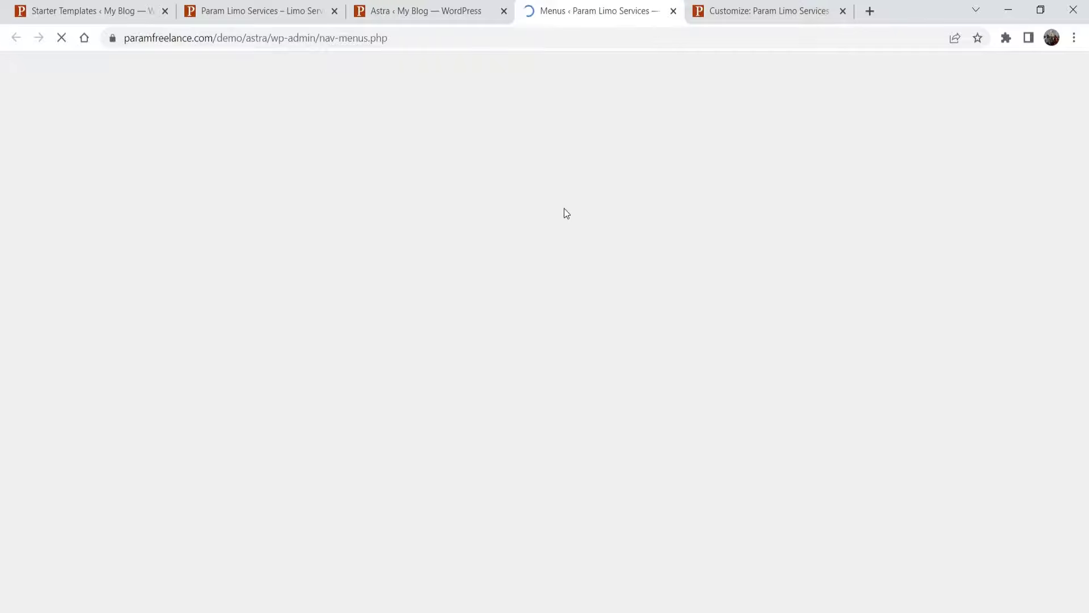
pyautogui.scroll(-3, 587, 205)
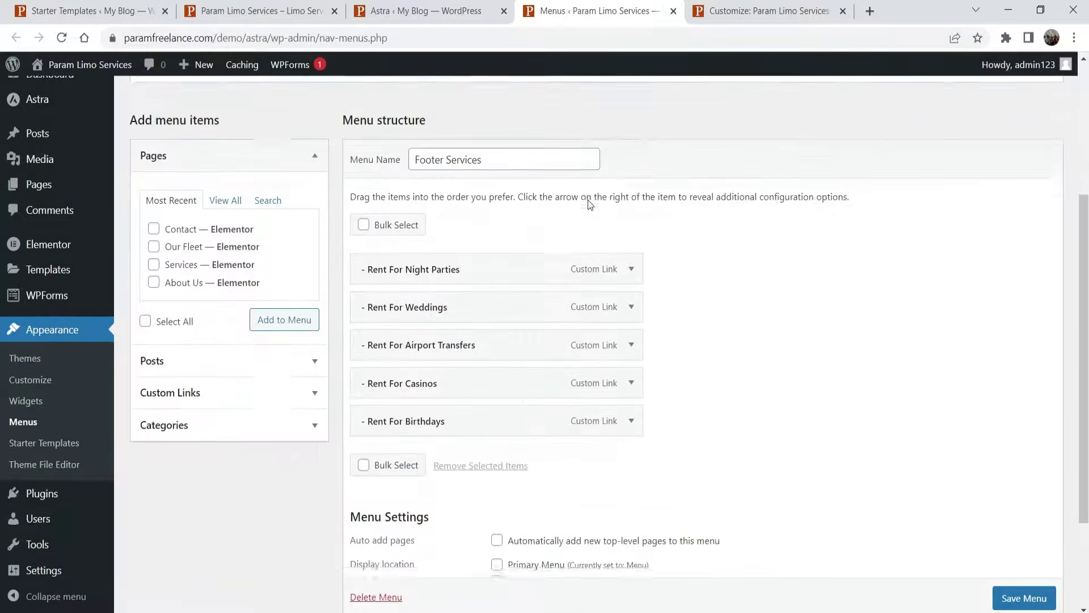
pyautogui.scroll(2, 236, 163)
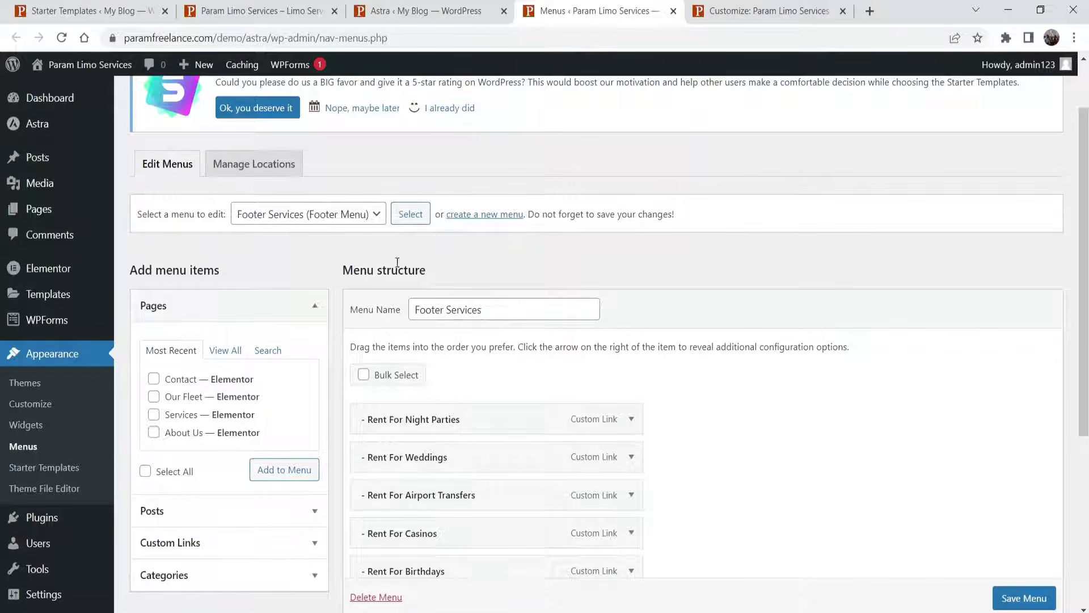
pyautogui.click(366, 215)
pyautogui.scroll(-1, 808, 393)
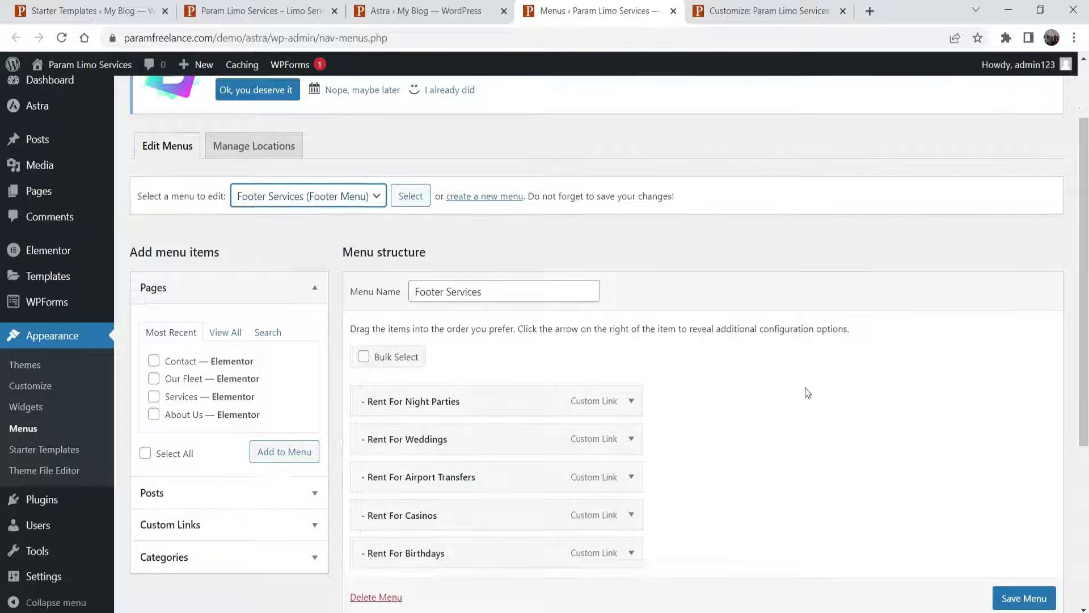
pyautogui.scroll(-1, 808, 393)
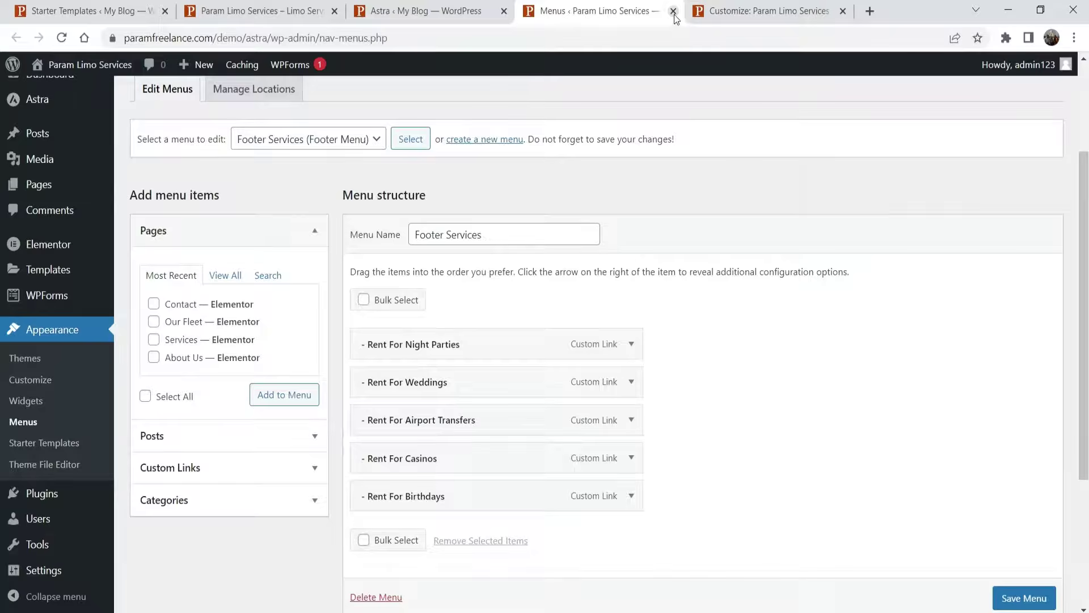
pyautogui.click(674, 11)
pyautogui.click(601, 11)
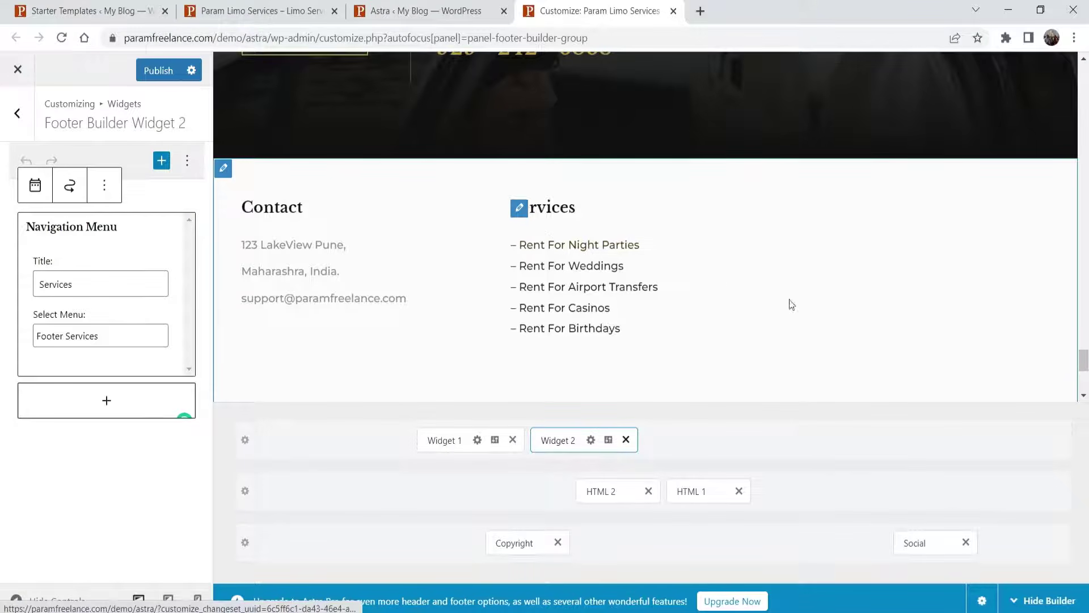
# - Return to the footer customizer and open the HTML 2 element's settings
pyautogui.click(440, 16)
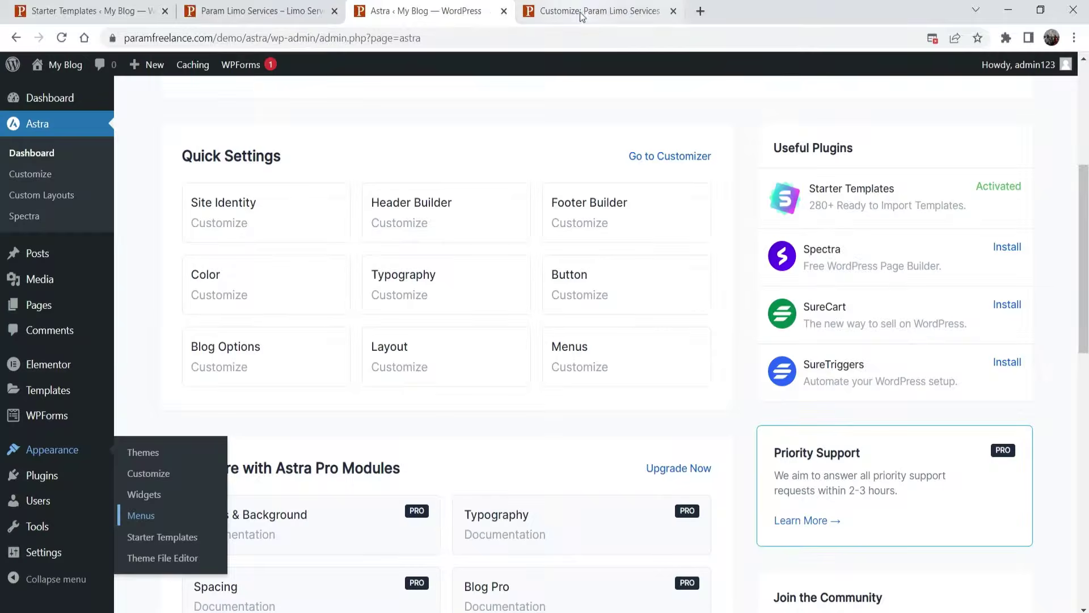
pyautogui.click(551, 9)
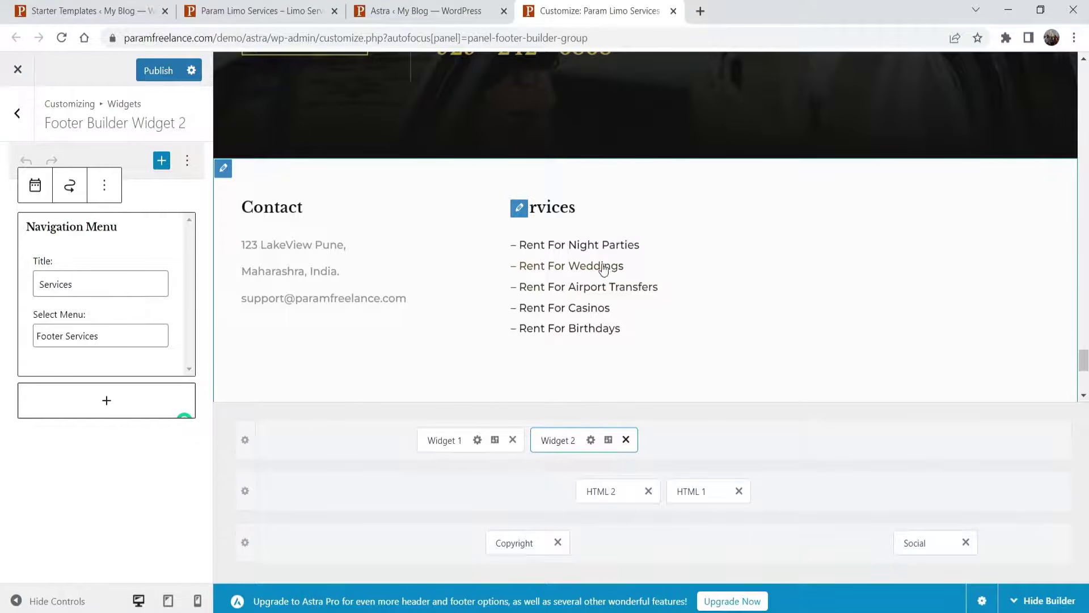
pyautogui.scroll(-4, 654, 253)
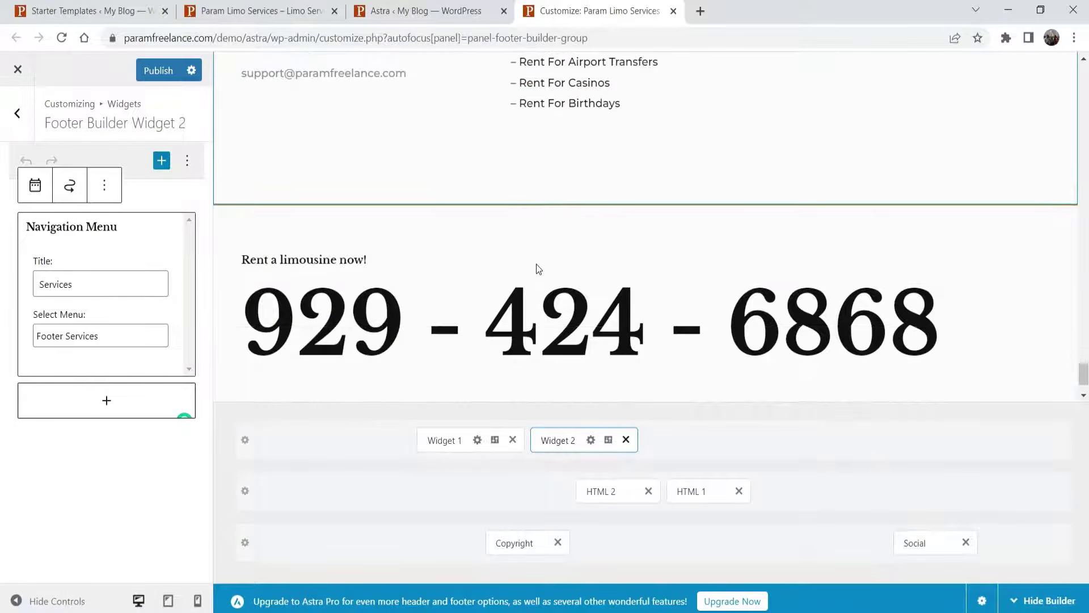
pyautogui.scroll(-1, 505, 264)
pyautogui.click(305, 187)
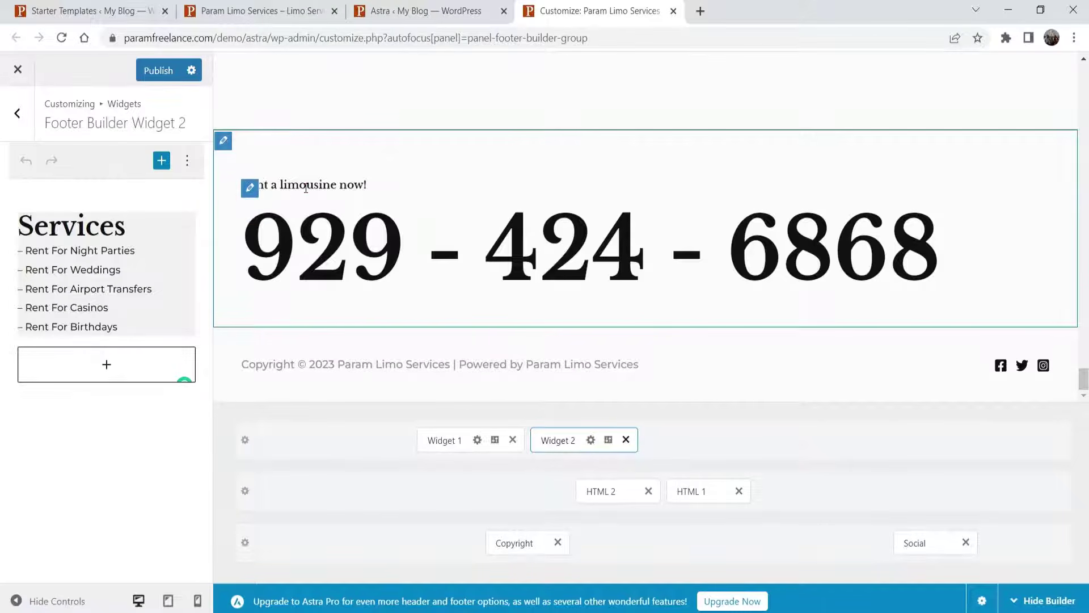
pyautogui.click(602, 497)
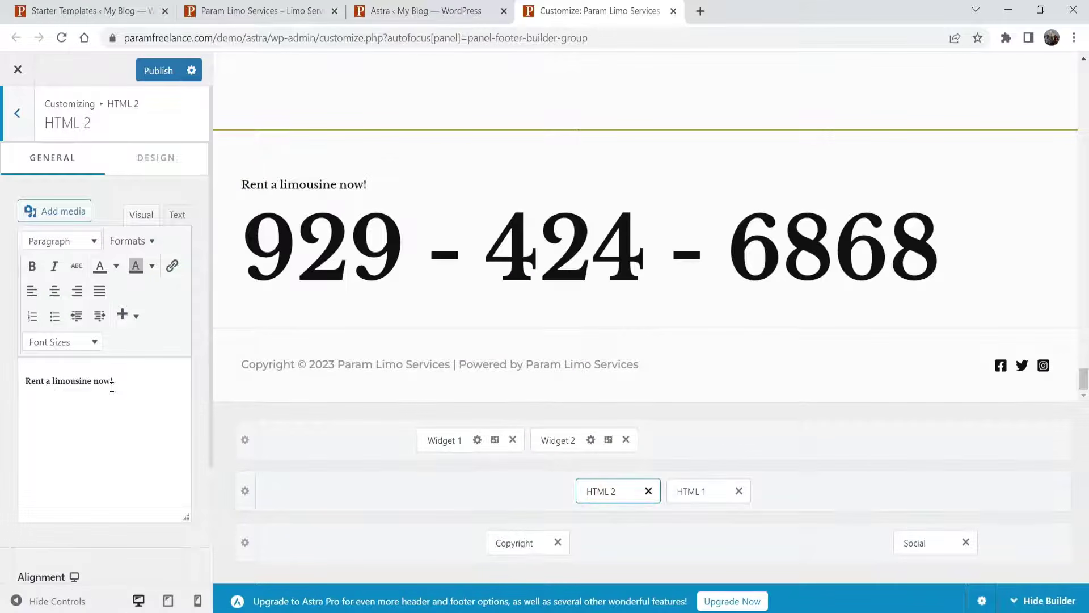
# - Centre the 'Rent a limousine now!' line and colour it red
pyautogui.click(115, 384)
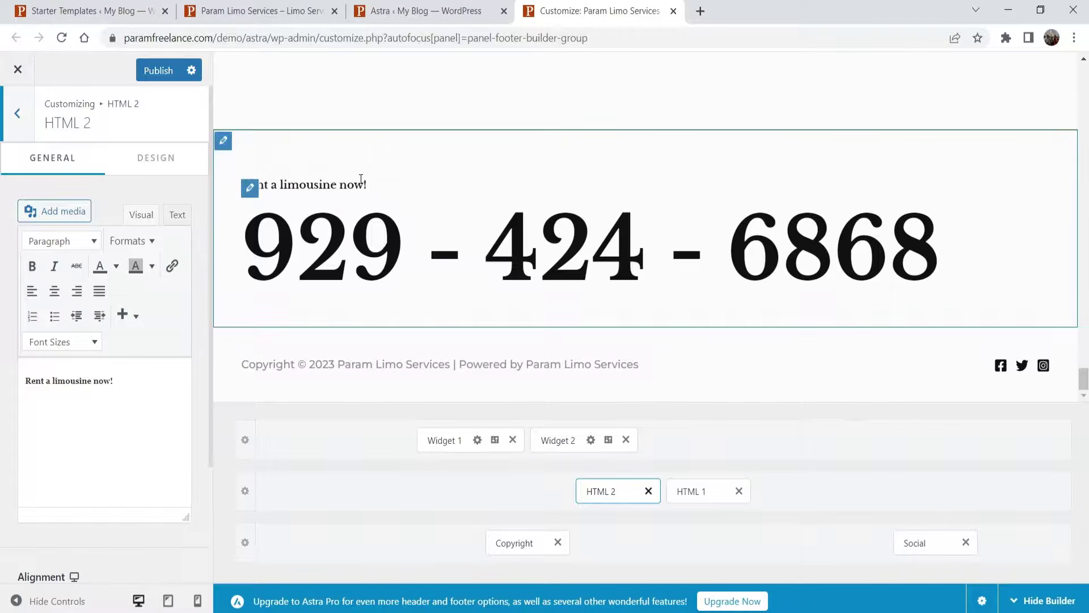
pyautogui.click(55, 291)
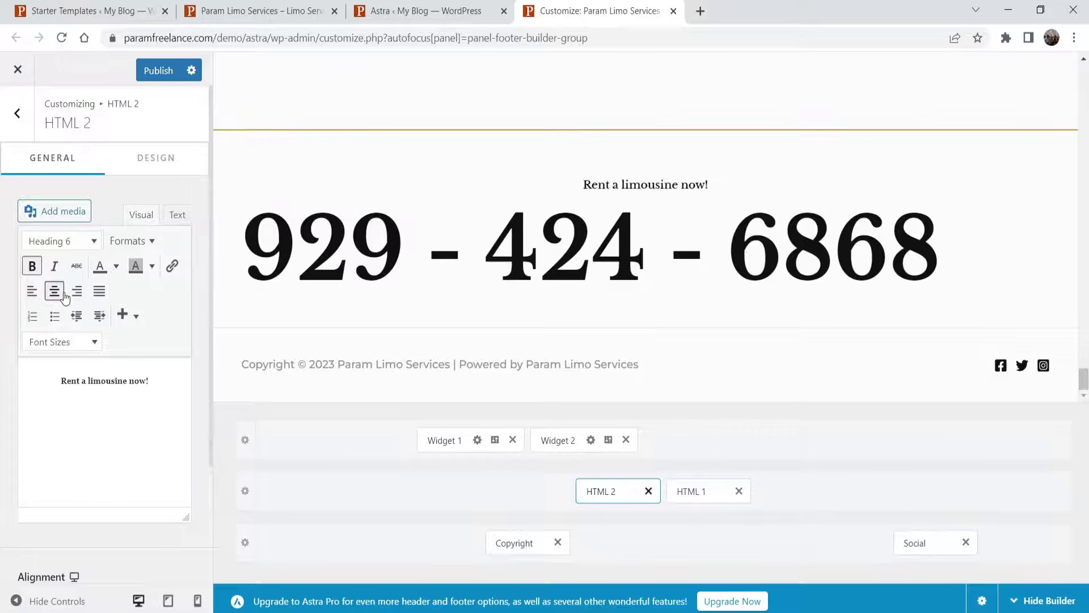
pyautogui.tripleClick(82, 380)
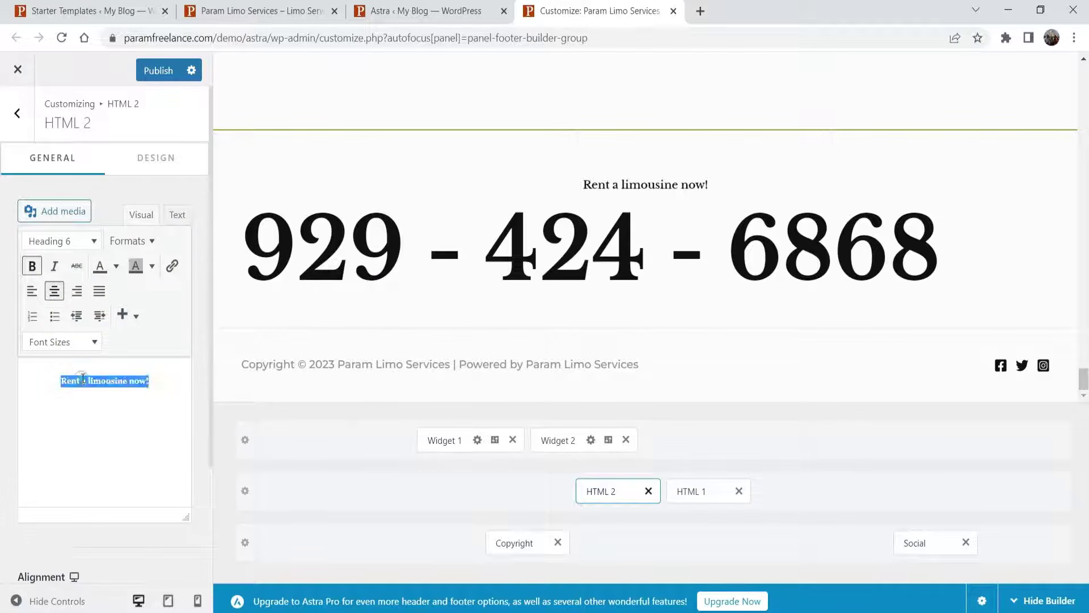
pyautogui.click(117, 266)
pyautogui.click(62, 312)
# - Format the 'Rent a limousine now!' line as a Heading 3
pyautogui.click(152, 265)
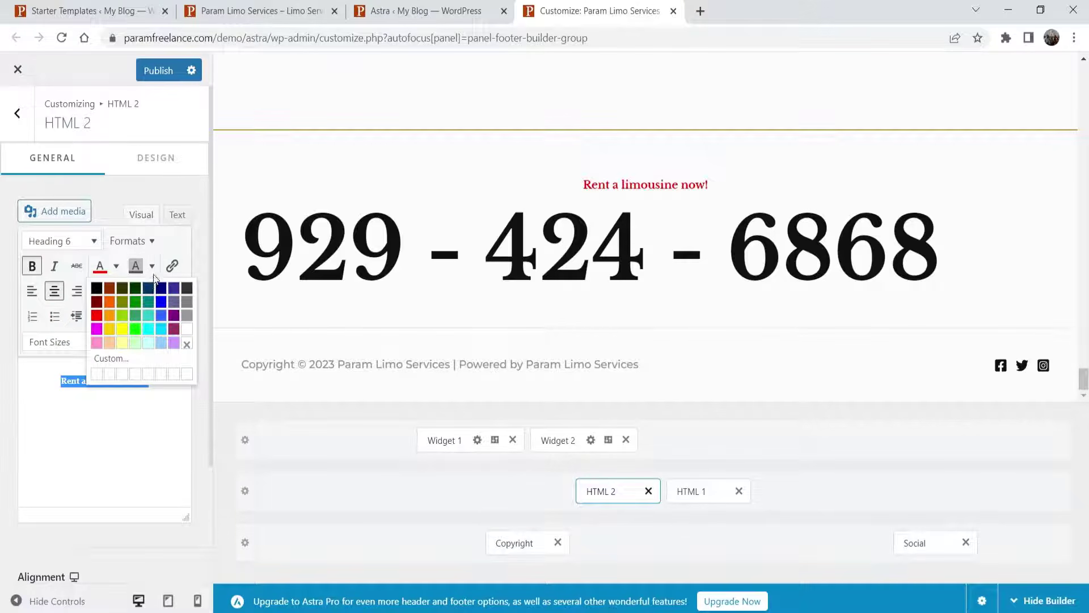
pyautogui.click(152, 267)
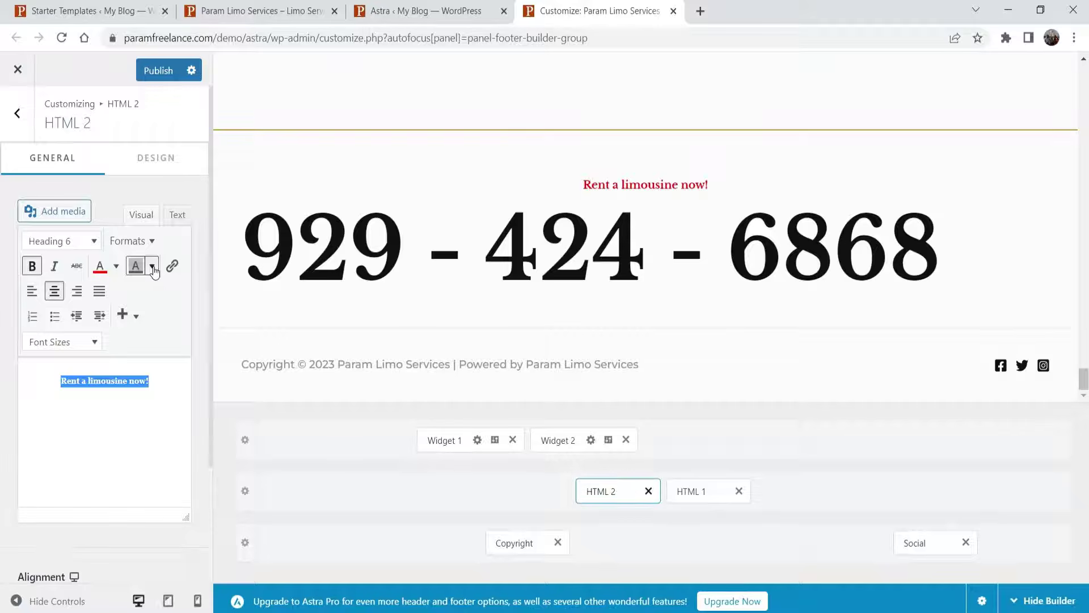
pyautogui.click(153, 266)
pyautogui.click(152, 267)
pyautogui.click(77, 379)
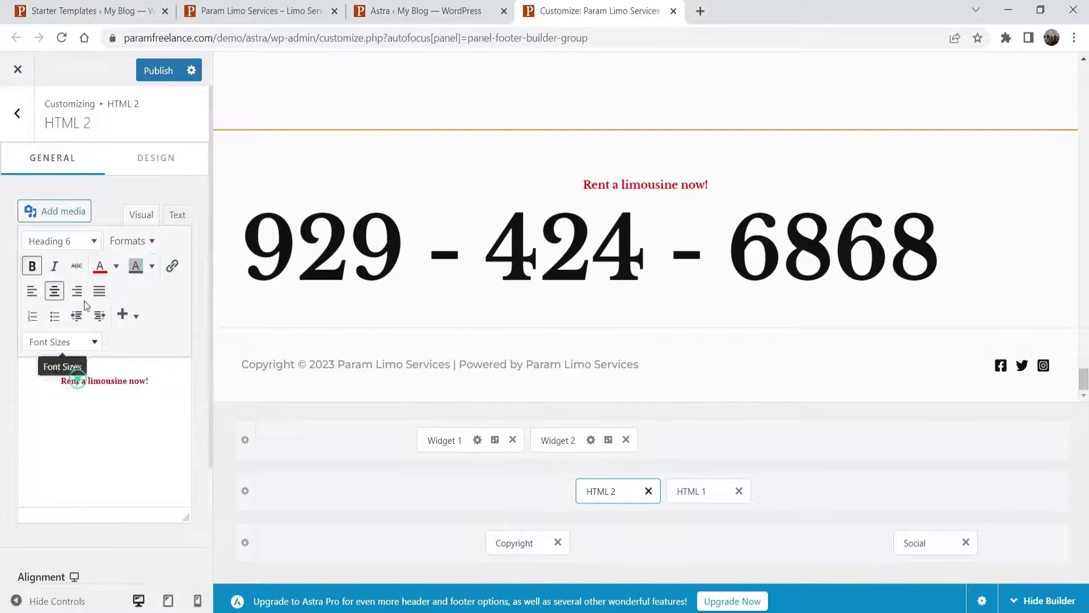
pyautogui.click(61, 241)
pyautogui.click(71, 353)
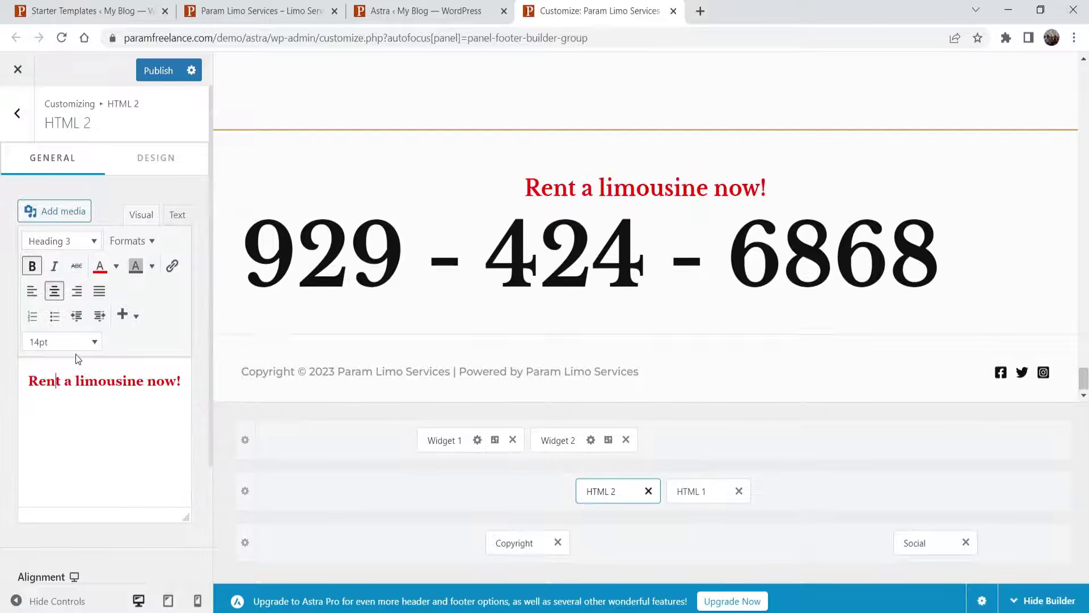
pyautogui.click(692, 492)
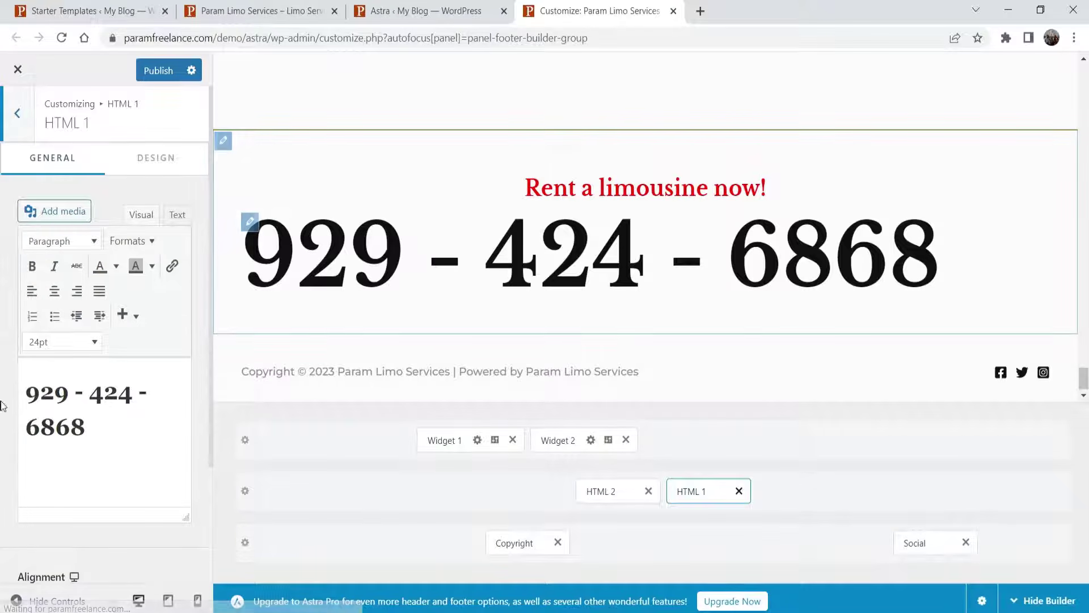
pyautogui.hotkey('ctrl', 'a')
pyautogui.write('123')
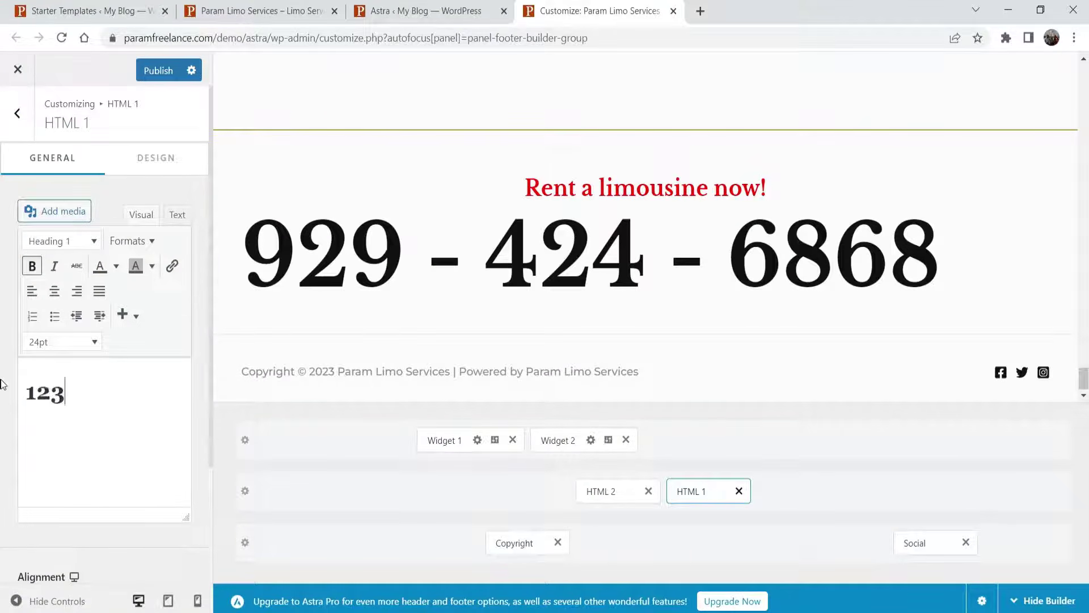
pyautogui.write('-456-78990')
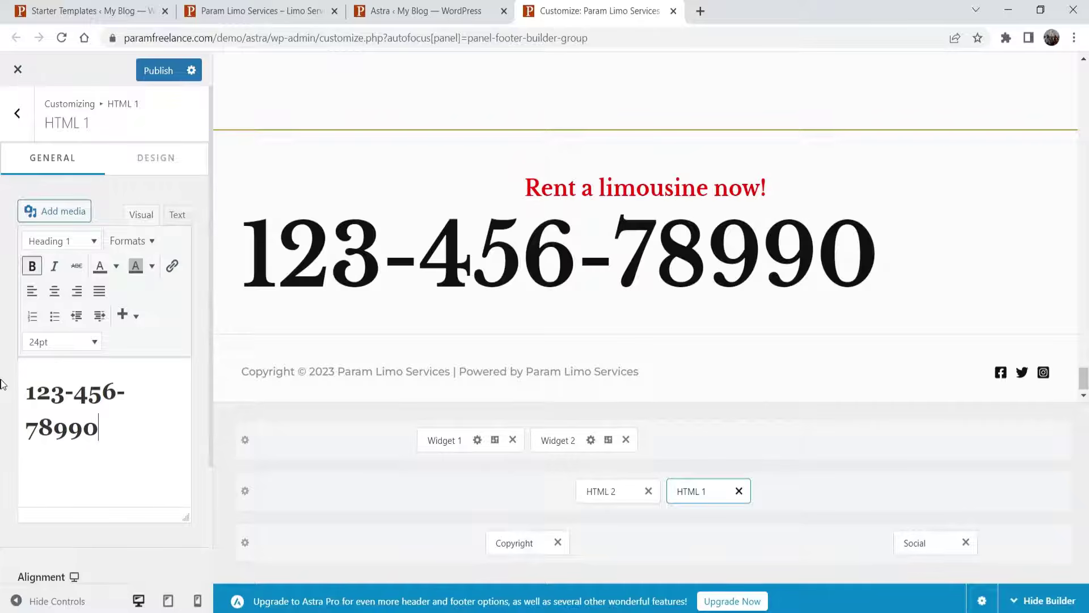
pyautogui.click(54, 291)
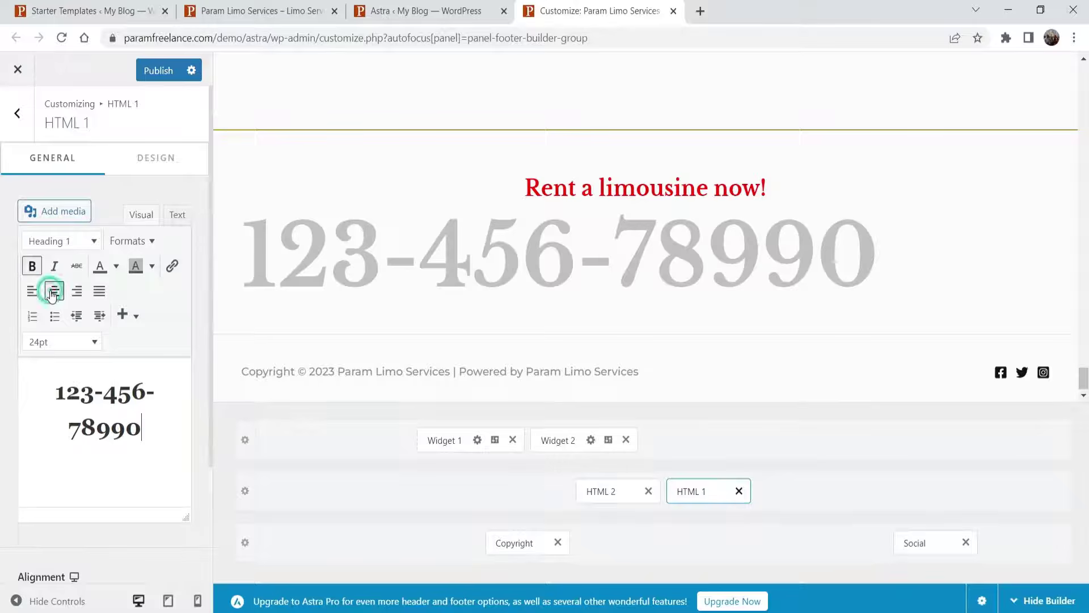
pyautogui.click(74, 245)
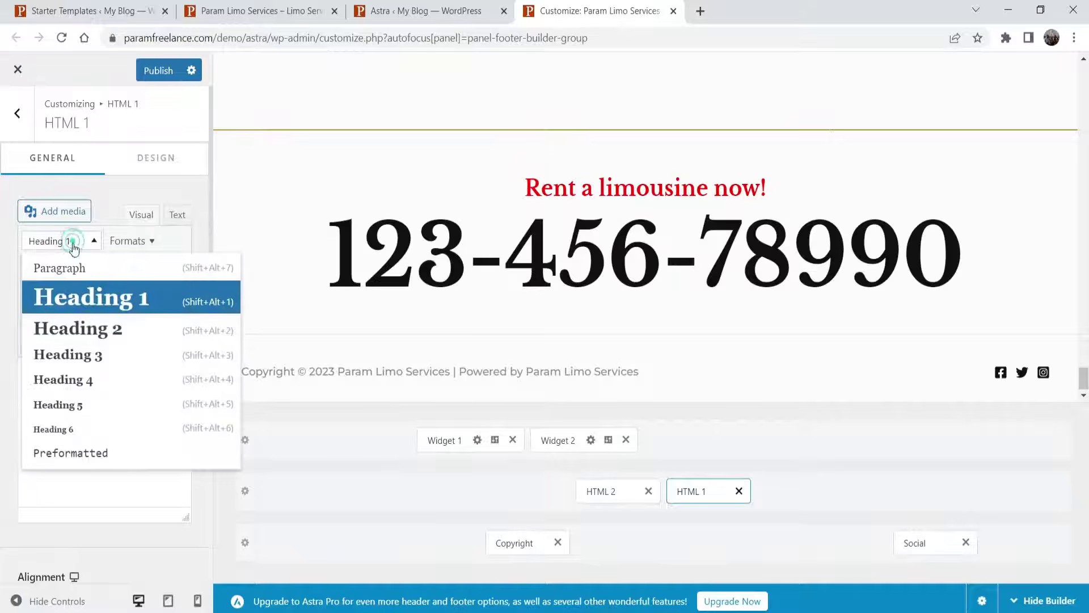
pyautogui.click(83, 325)
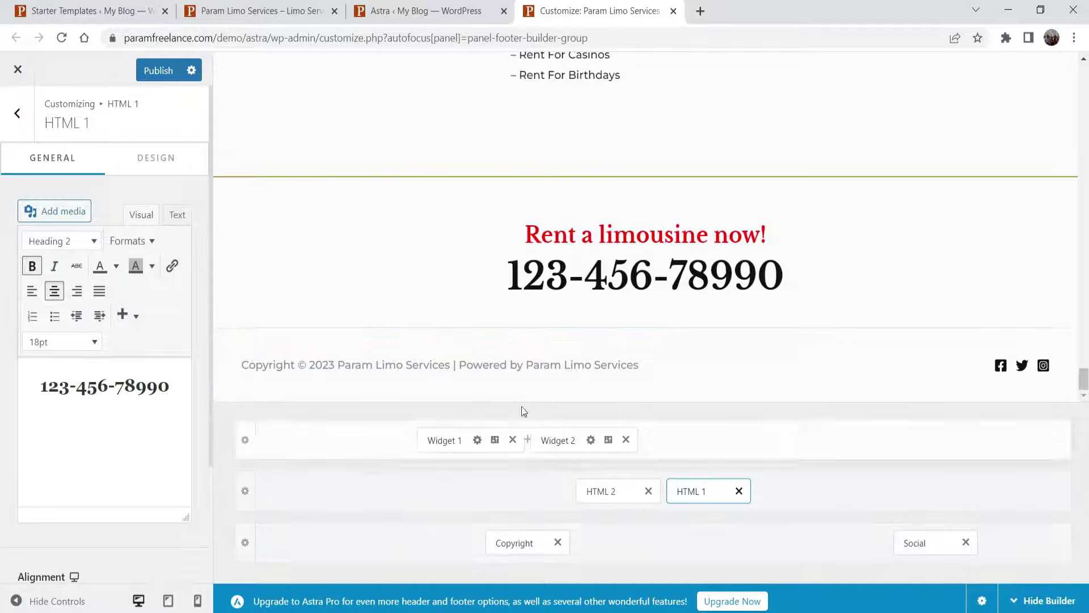
pyautogui.click(518, 542)
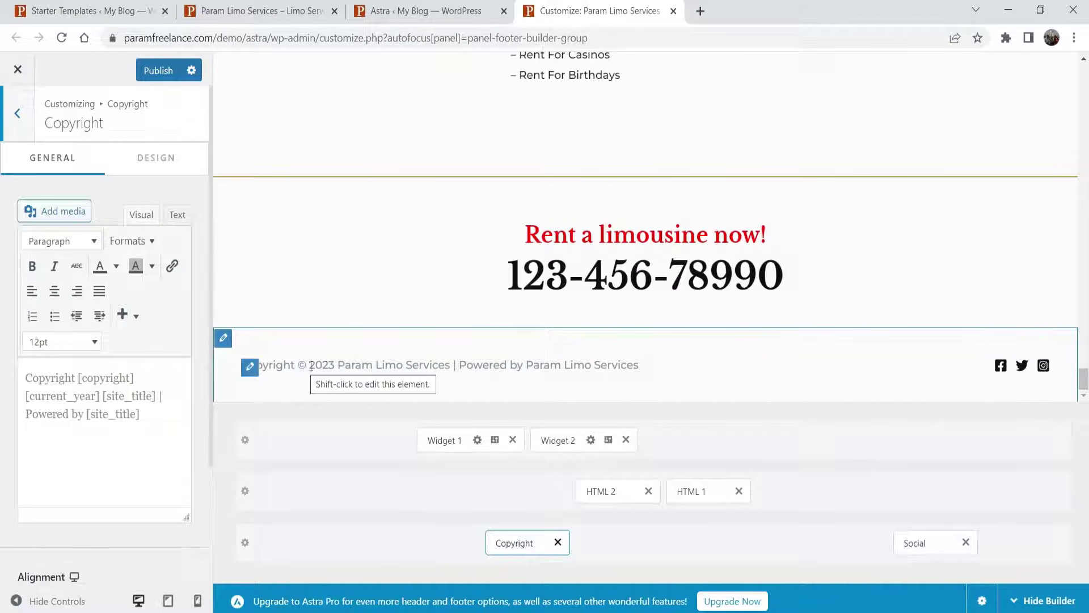
pyautogui.doubleClick(83, 396)
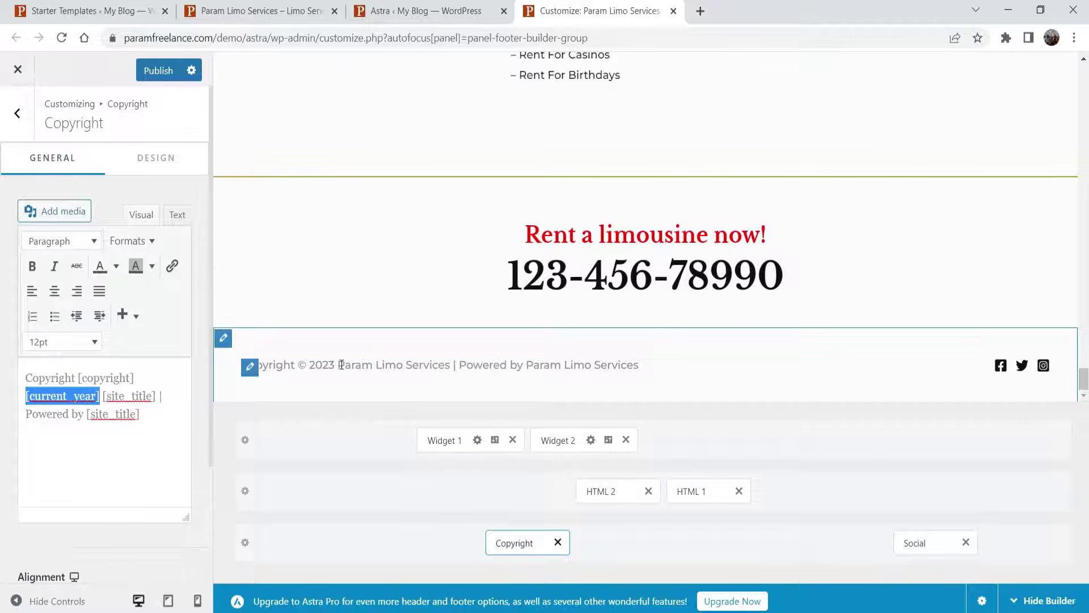
# - Delete 'Powered by [site_title]' from the copyright and make the text black and left-aligned
pyautogui.moveTo(145, 418); pyautogui.dragTo(5, 422)
pyautogui.press('BackSpace')
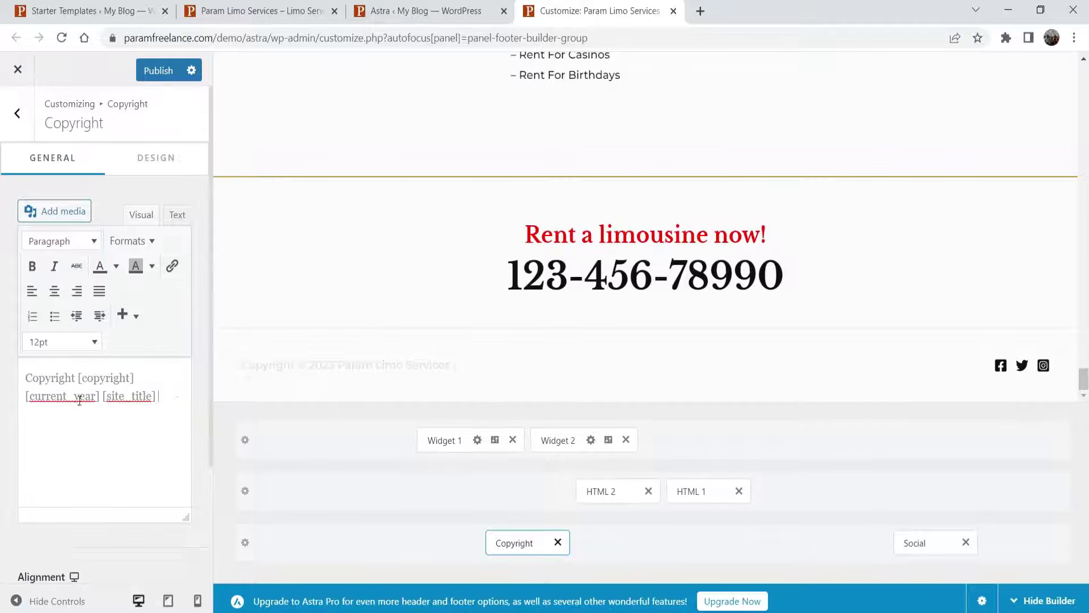
pyautogui.click(55, 292)
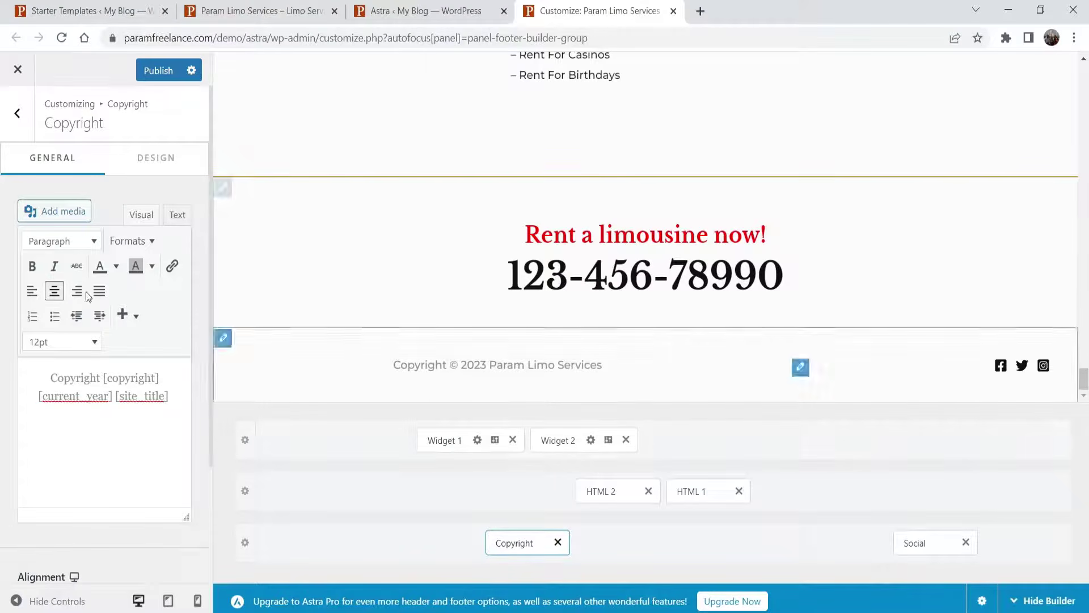
pyautogui.click(101, 265)
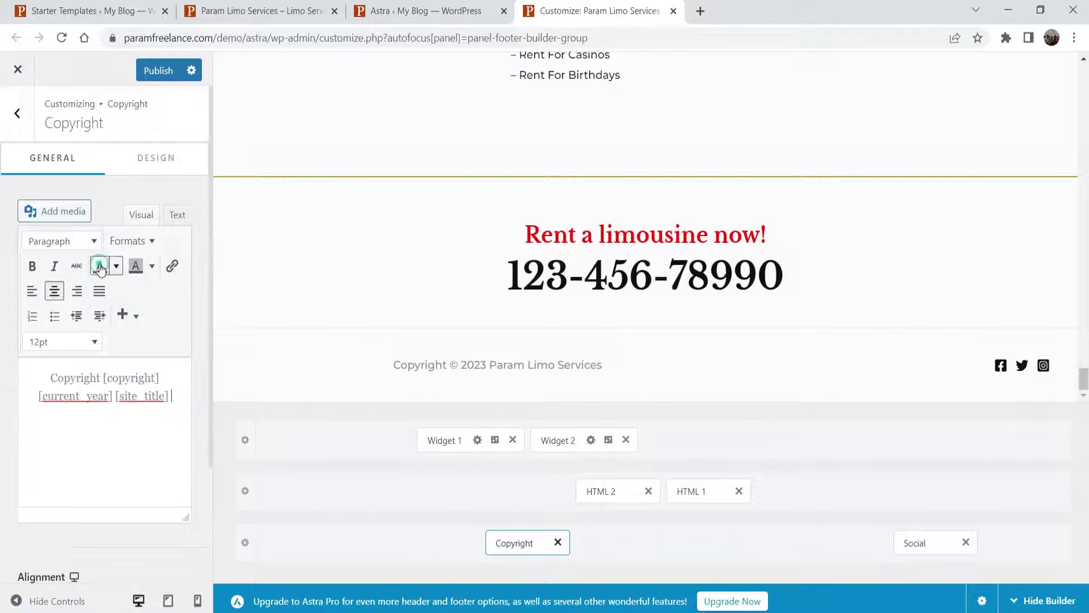
pyautogui.click(175, 401)
pyautogui.hotkey('ctrl', 'a')
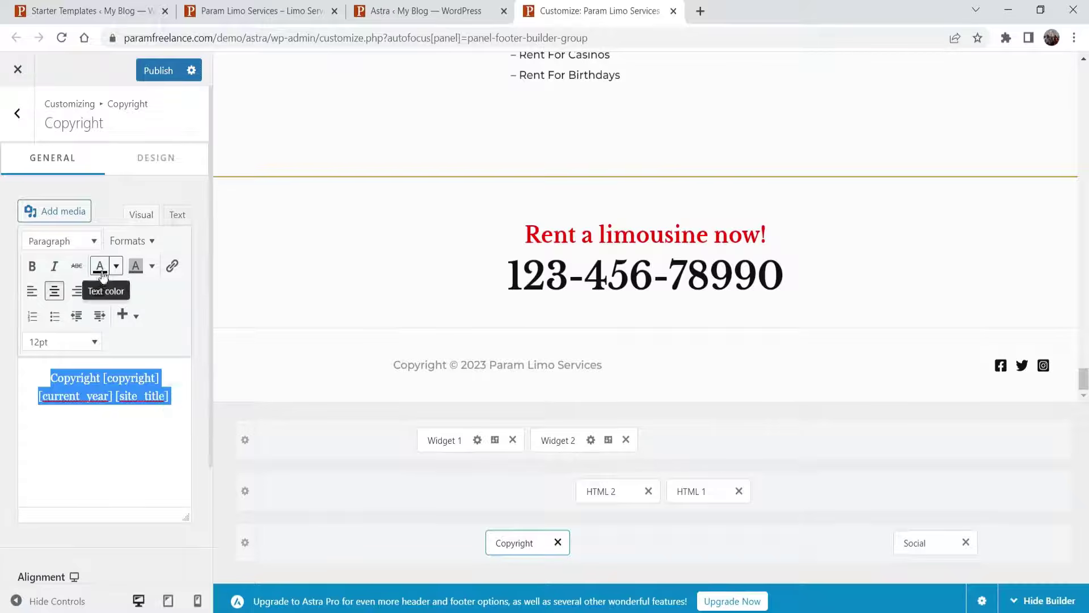
pyautogui.click(100, 266)
pyautogui.click(89, 422)
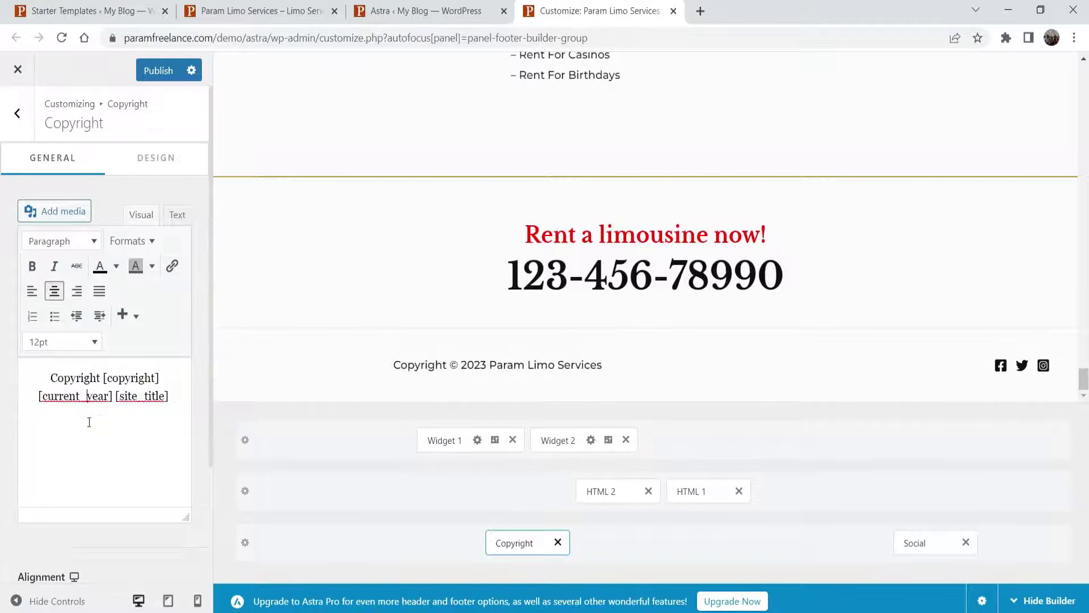
pyautogui.click(33, 294)
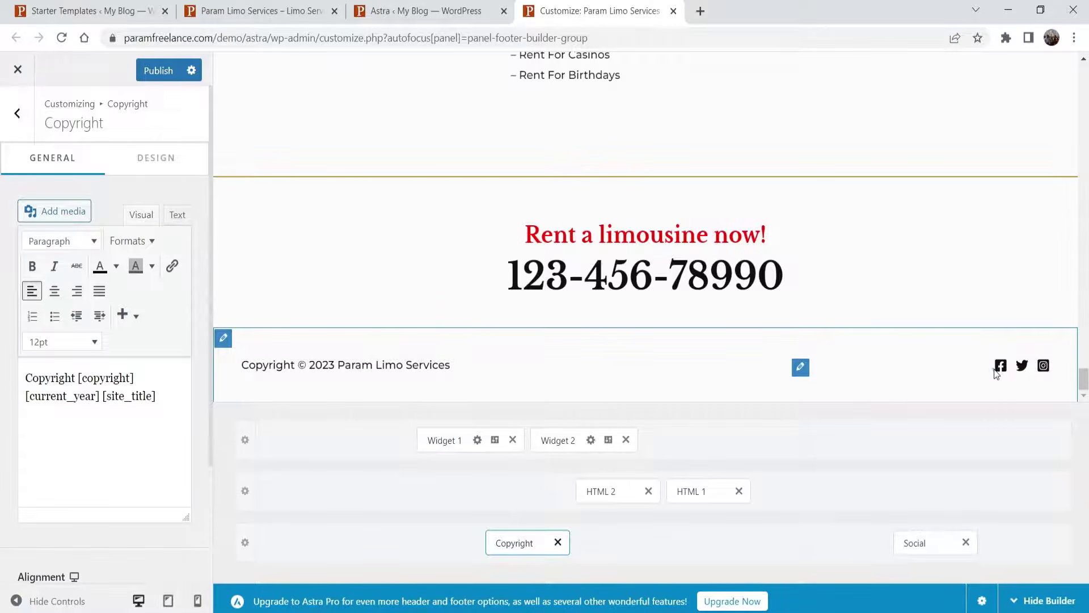
pyautogui.click(915, 545)
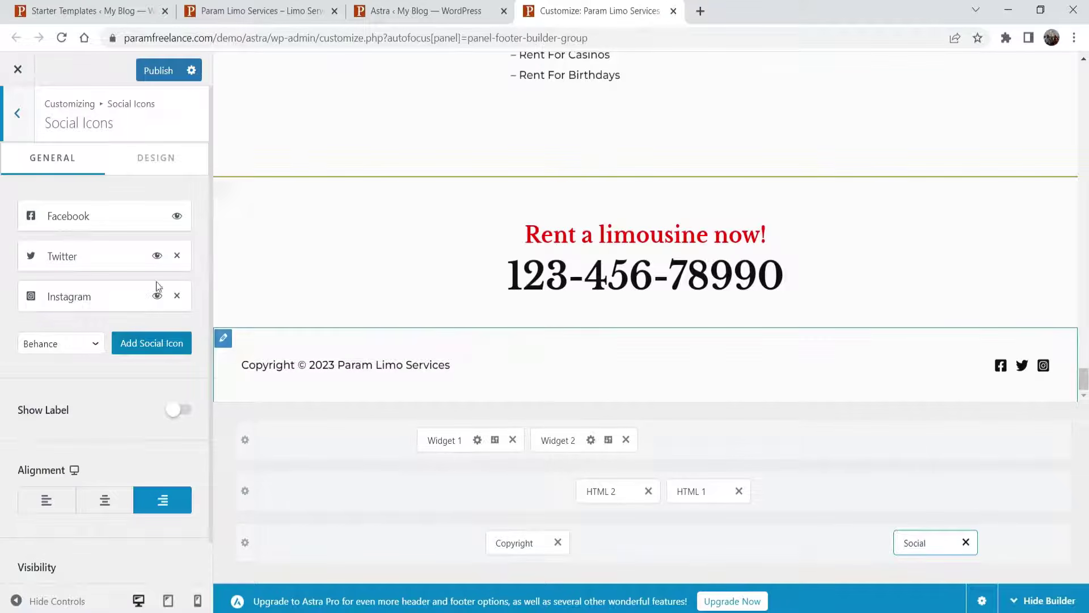
pyautogui.click(90, 216)
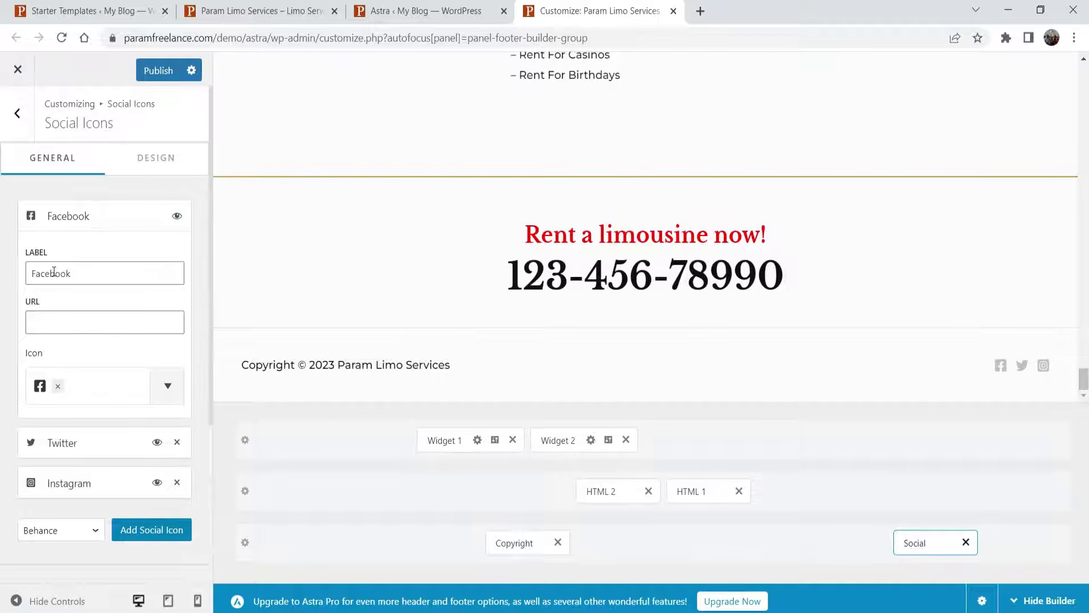
pyautogui.click(44, 320)
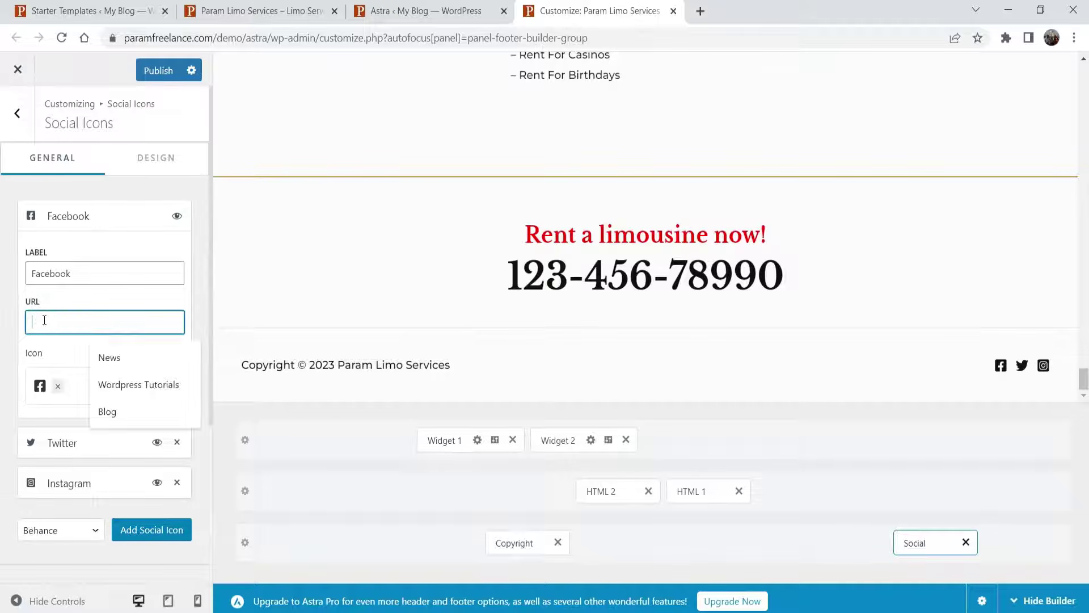
pyautogui.write('https://')
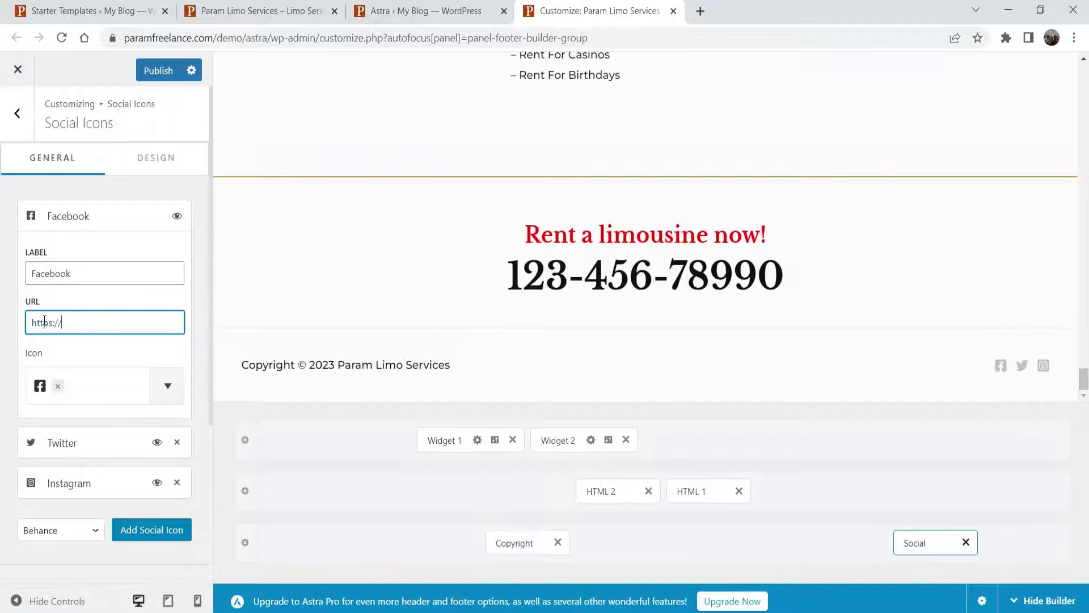
pyautogui.write('facebook.com')
pyautogui.click(75, 222)
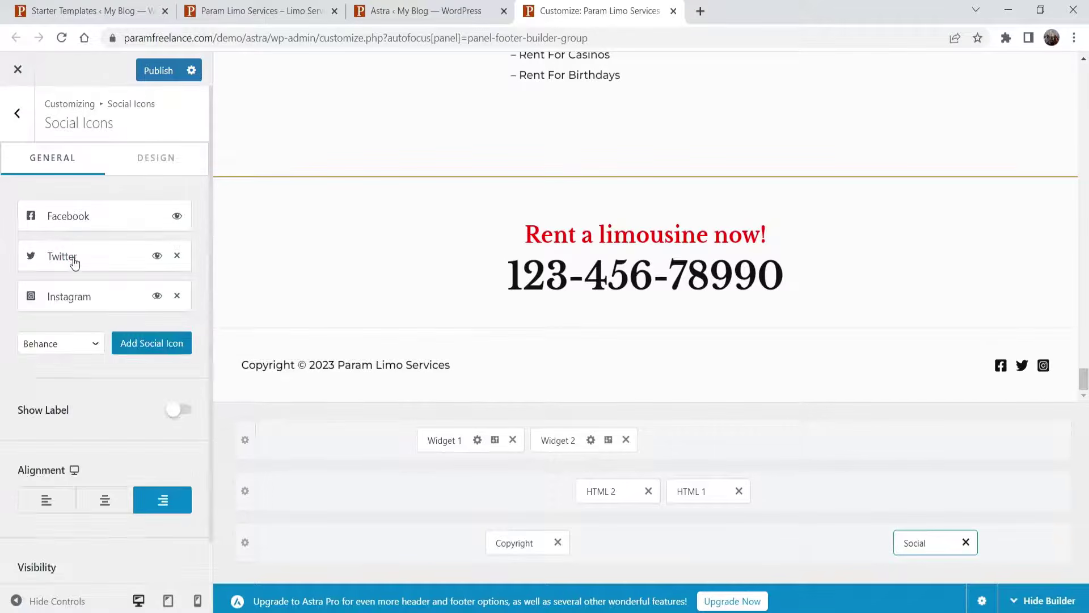
pyautogui.click(73, 256)
pyautogui.click(70, 367)
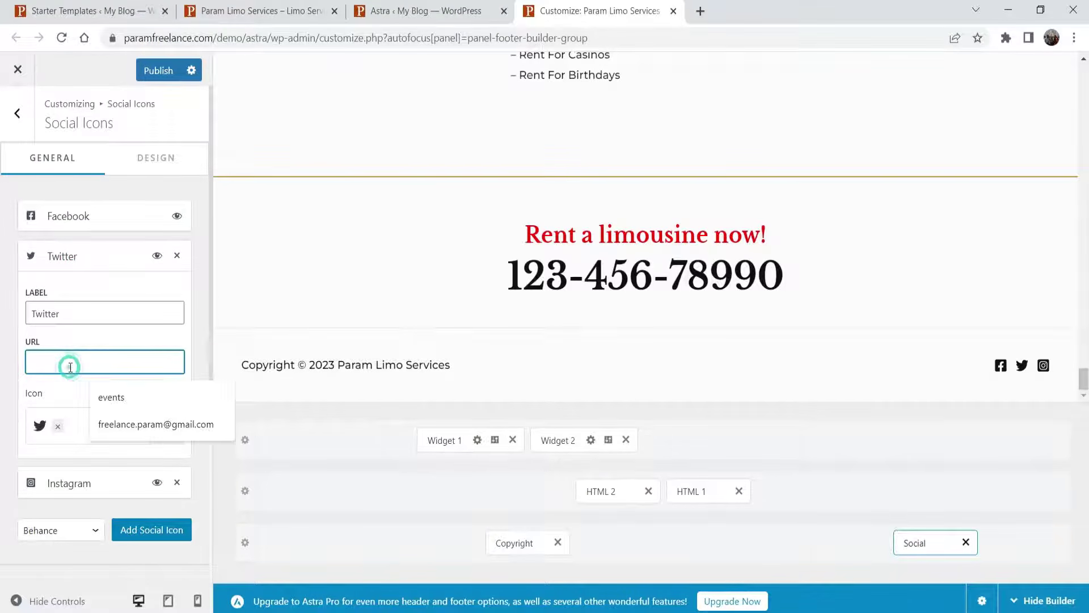
pyautogui.write('https://twit')
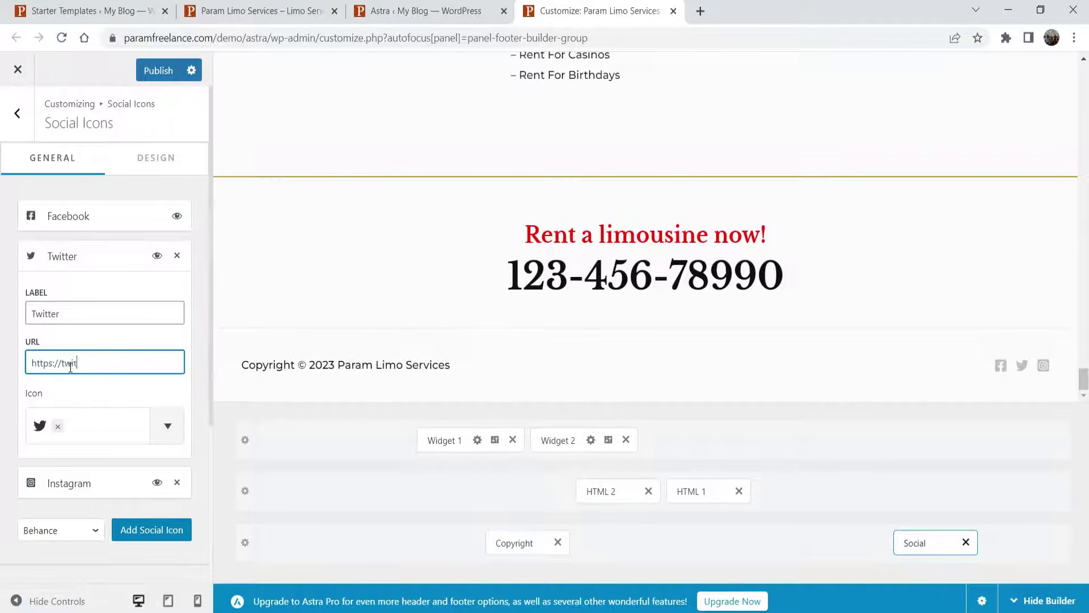
pyautogui.write('ter.com')
pyautogui.click(68, 256)
pyautogui.click(68, 295)
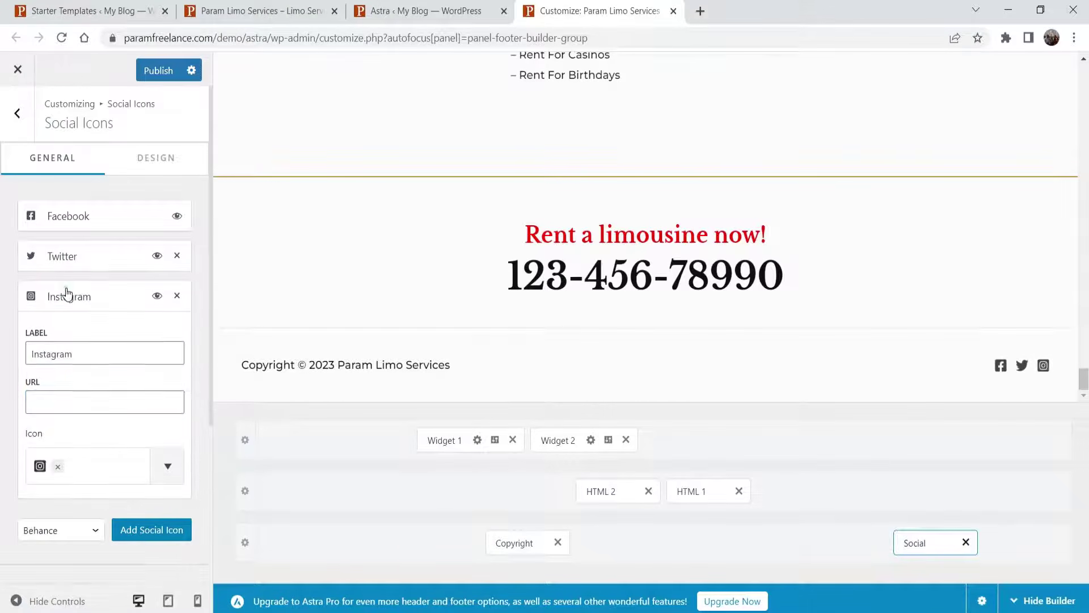
pyautogui.click(67, 292)
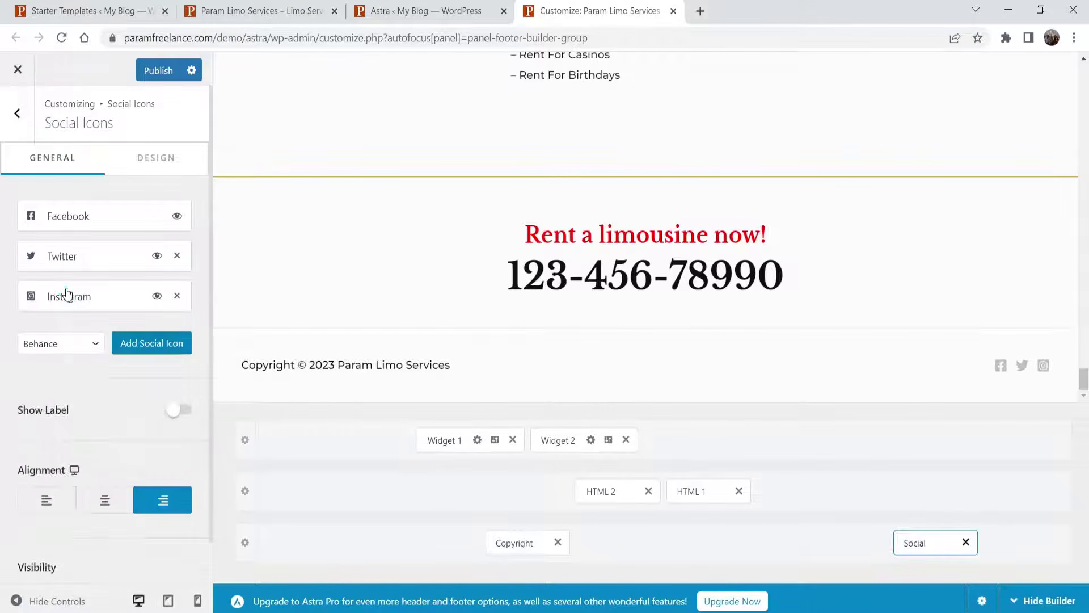
# - Add a social icon labelled 'YouTube' with the YouTube glyph, linked to the channel URL
pyautogui.click(158, 348)
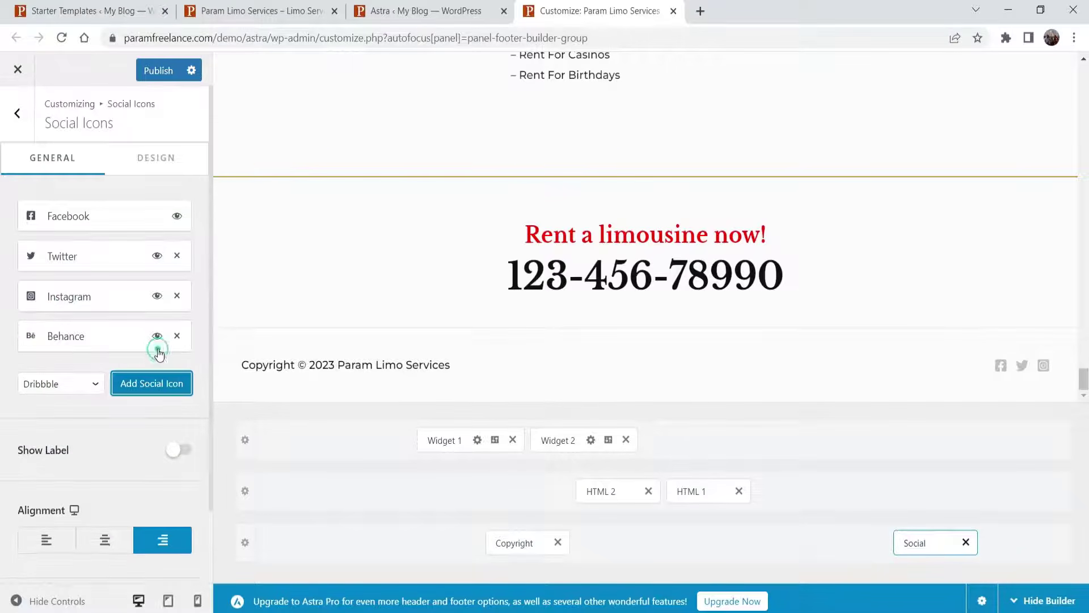
pyautogui.click(72, 340)
pyautogui.press('Tab')
pyautogui.write('Yo')
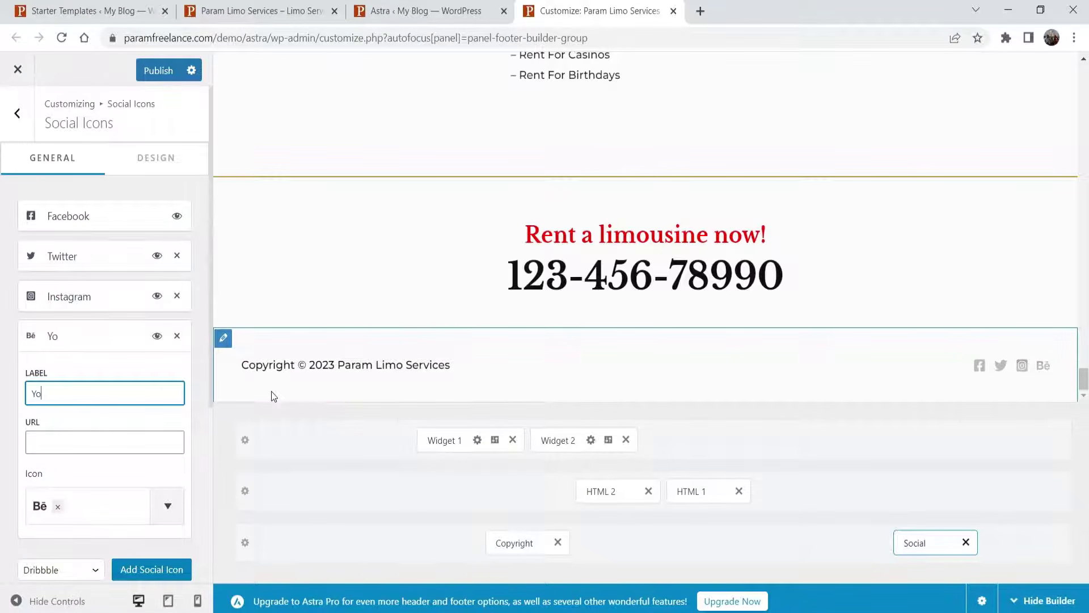
pyautogui.write('uTube')
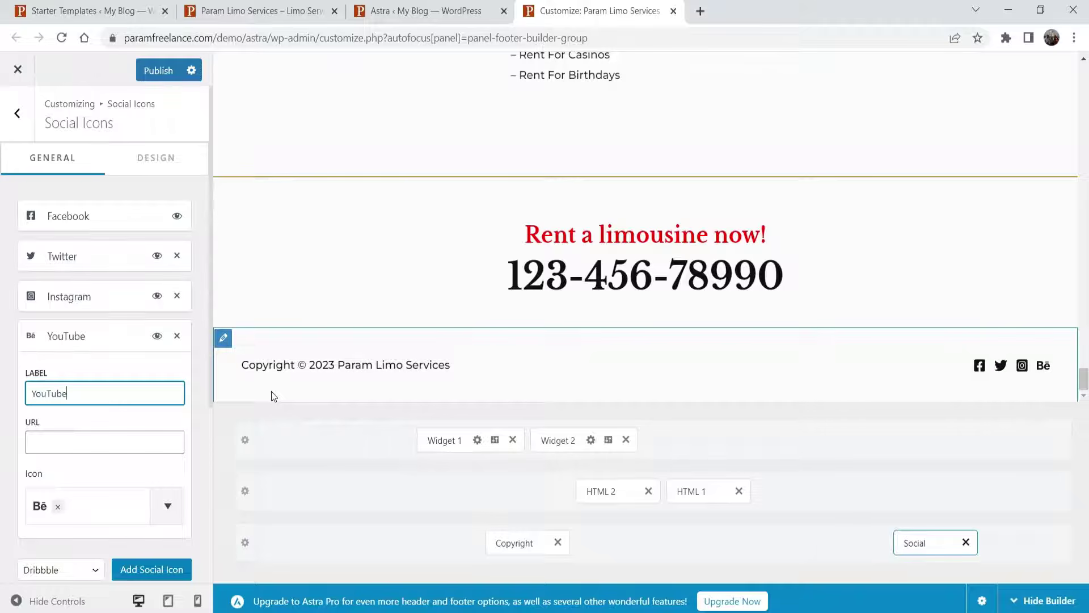
pyautogui.click(58, 506)
pyautogui.click(57, 507)
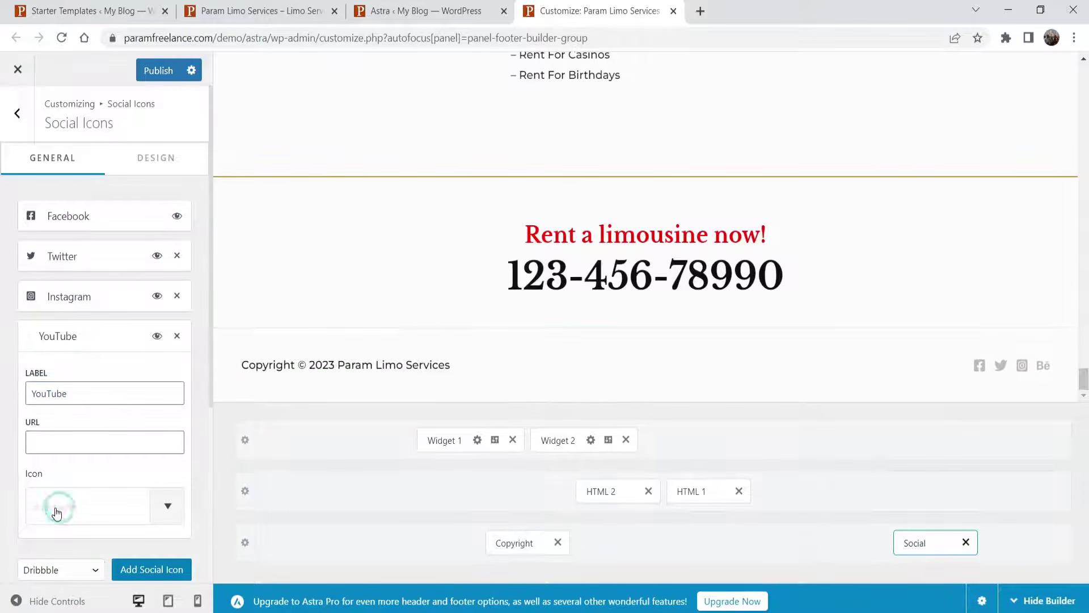
pyautogui.click(101, 238)
pyautogui.write('yout')
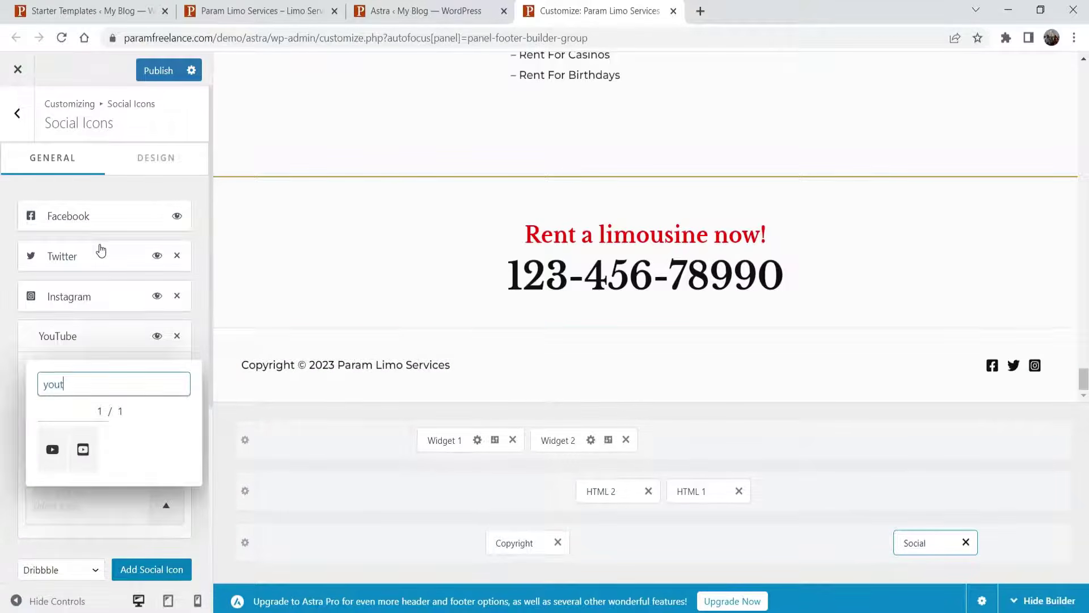
pyautogui.click(52, 450)
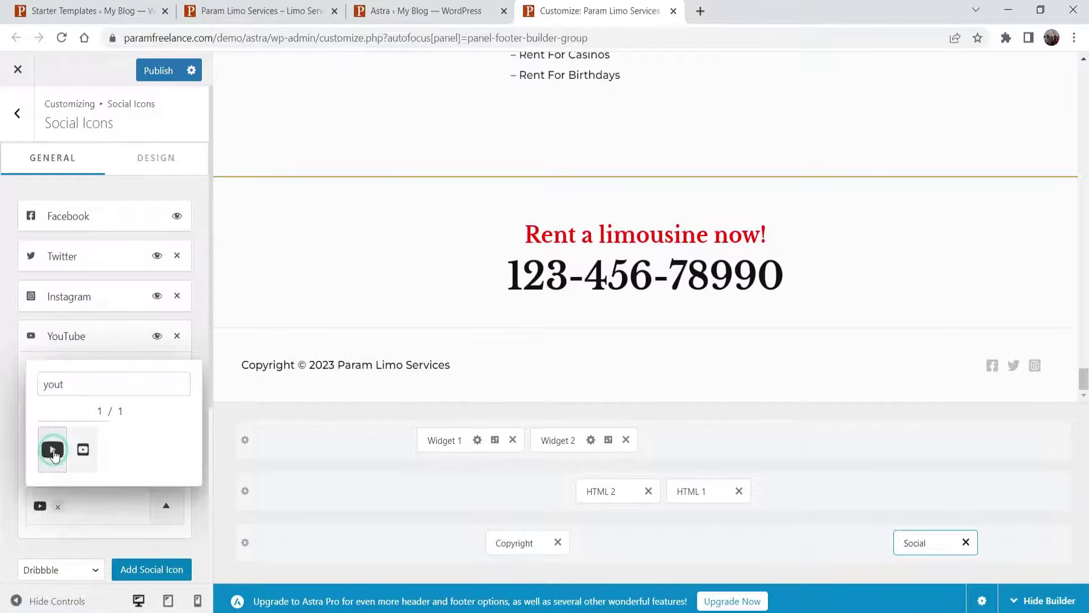
pyautogui.click(131, 512)
pyautogui.click(78, 442)
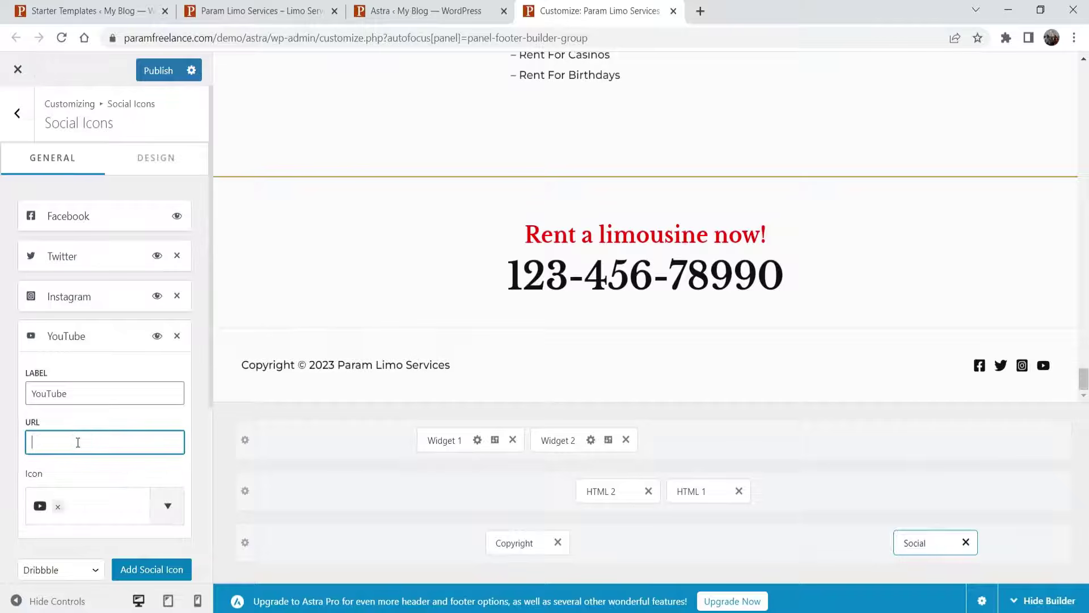
pyautogui.write('https://yo')
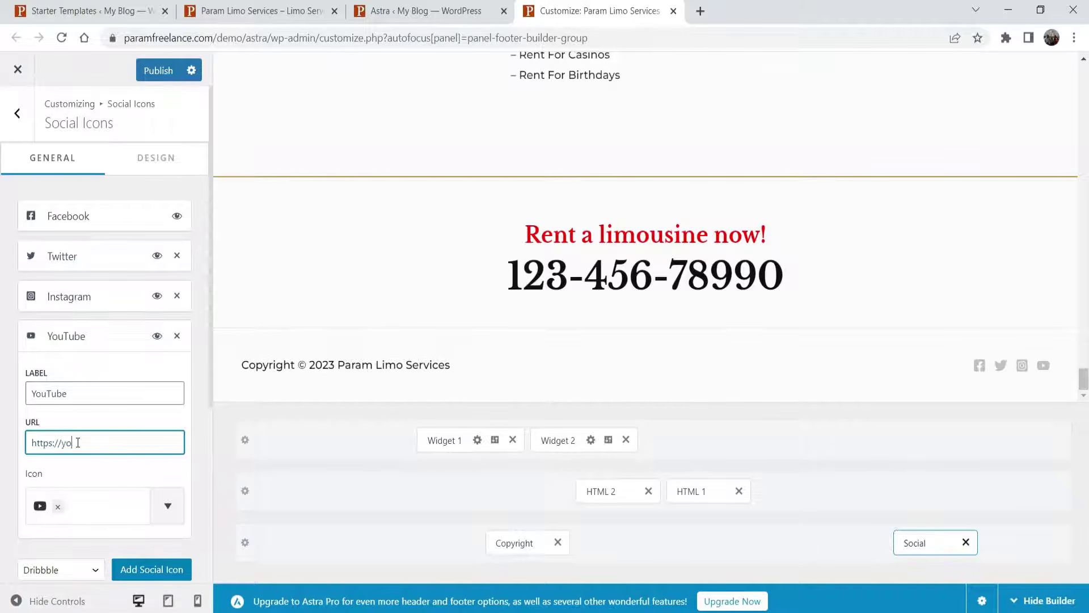
pyautogui.write('utube.com/@ParamFreelance')
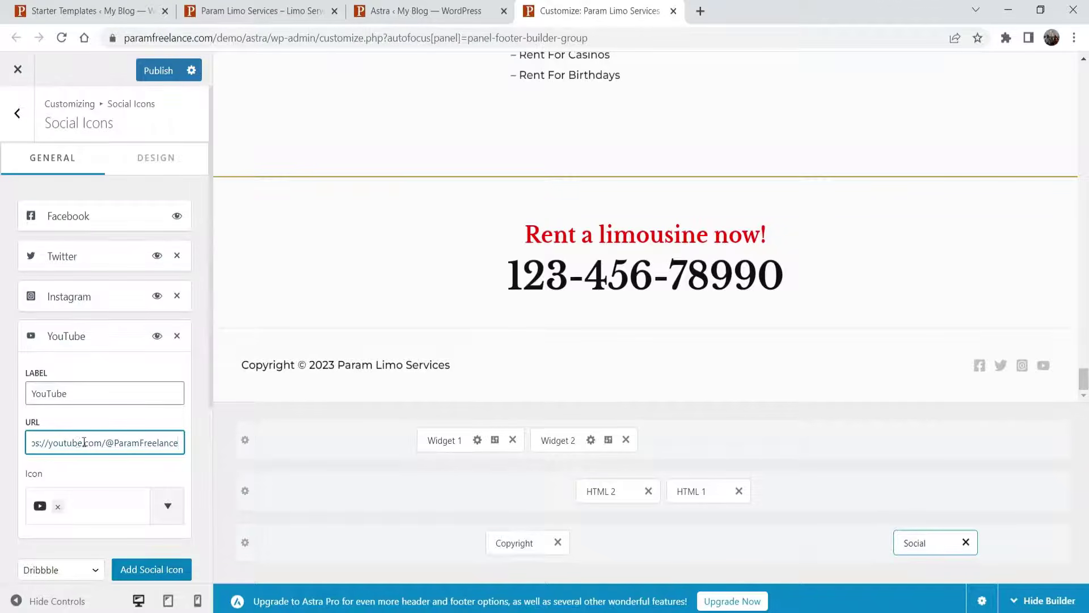
pyautogui.click(89, 335)
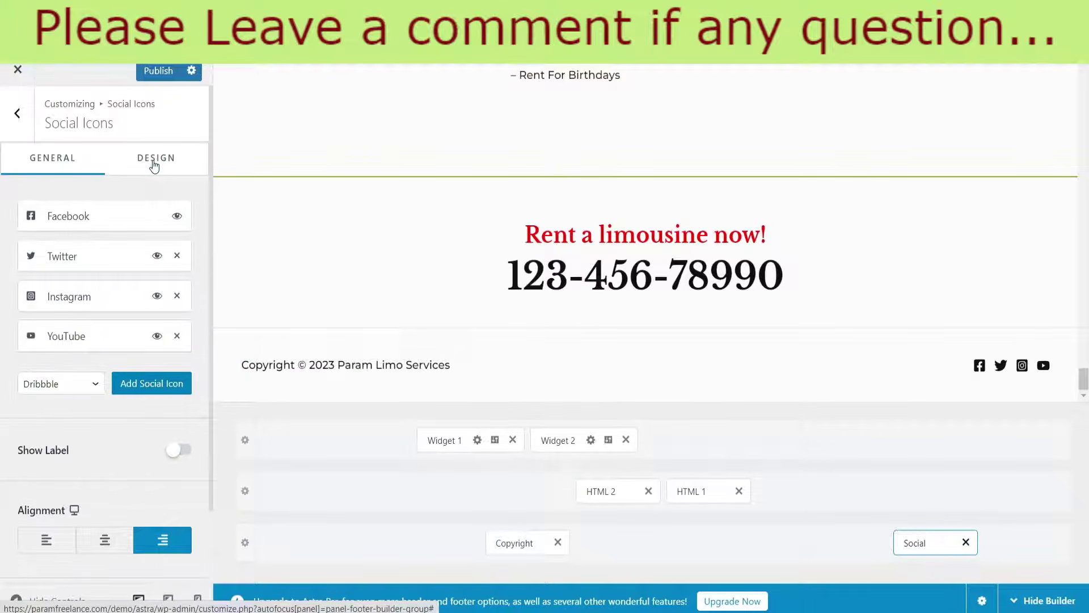
# - Try red, blue and green as the social icon colour, then settle on black
pyautogui.click(154, 166)
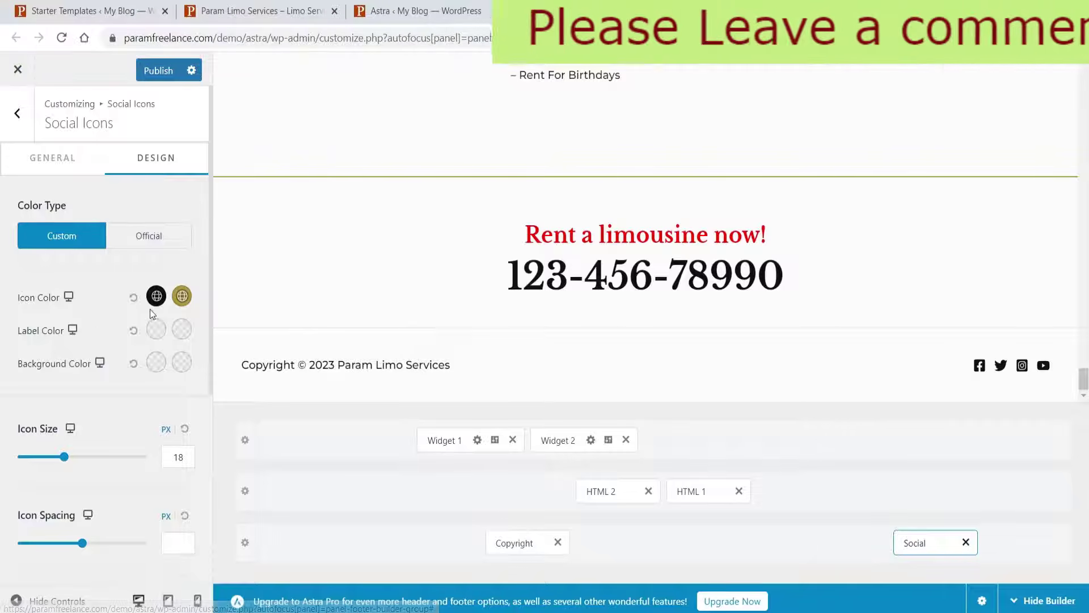
pyautogui.click(157, 299)
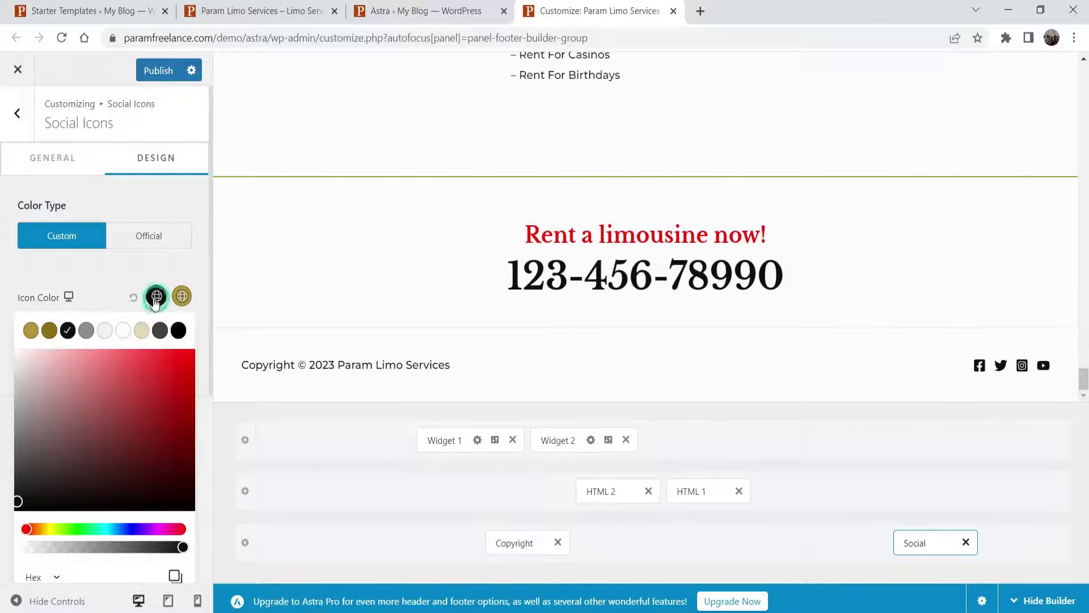
pyautogui.click(181, 401)
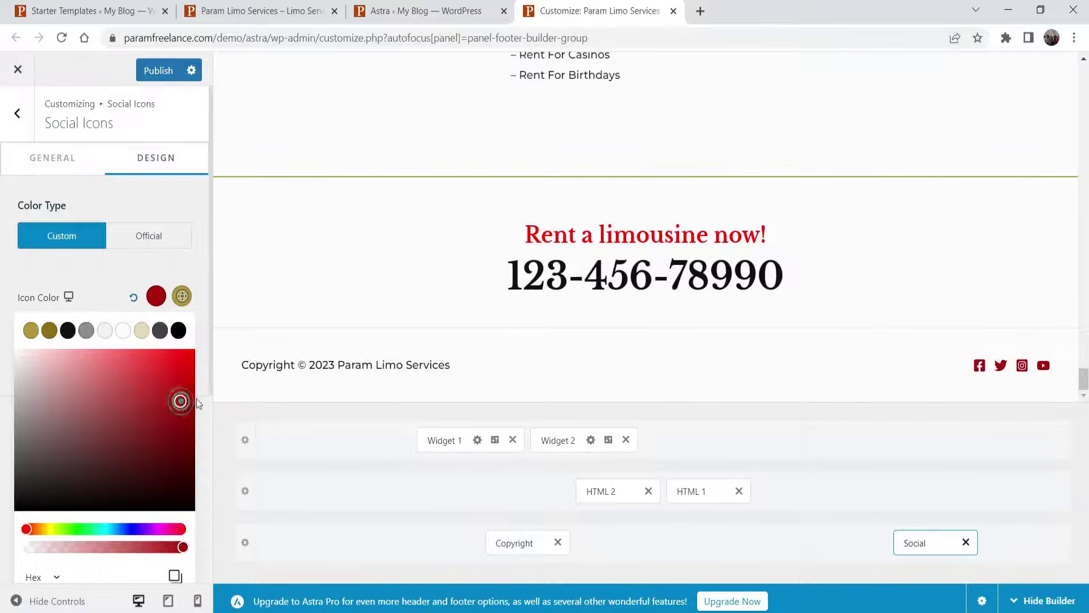
pyautogui.click(124, 529)
pyautogui.click(170, 450)
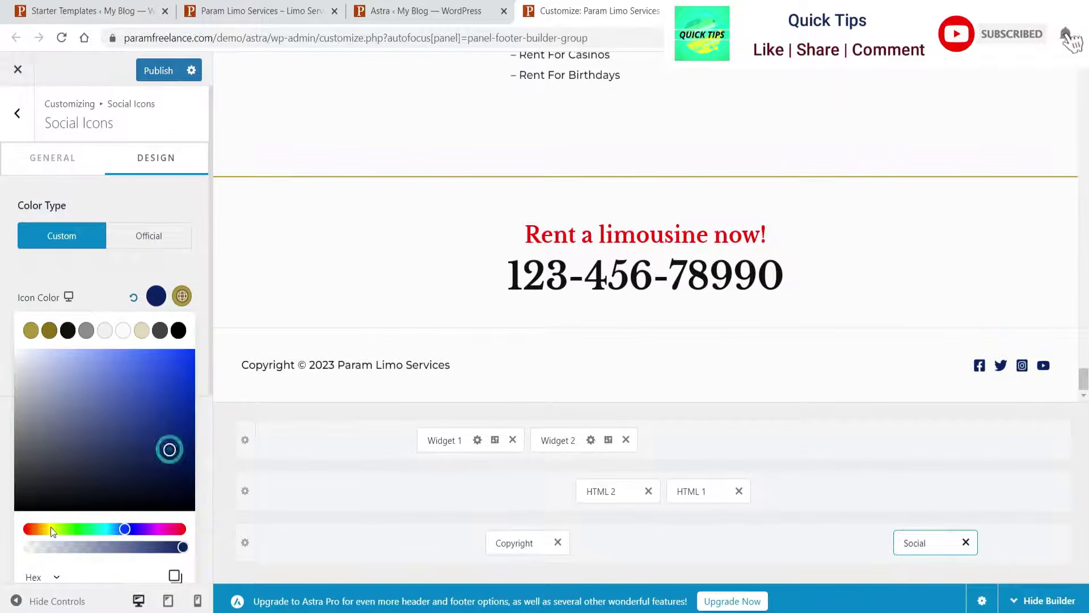
pyautogui.click(66, 528)
pyautogui.click(163, 437)
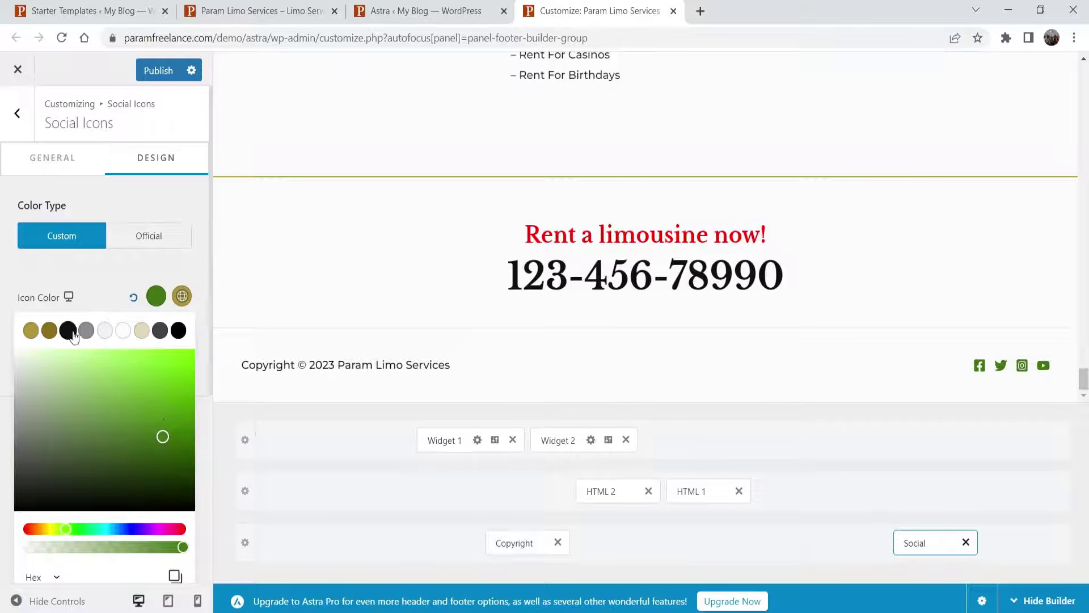
pyautogui.click(178, 329)
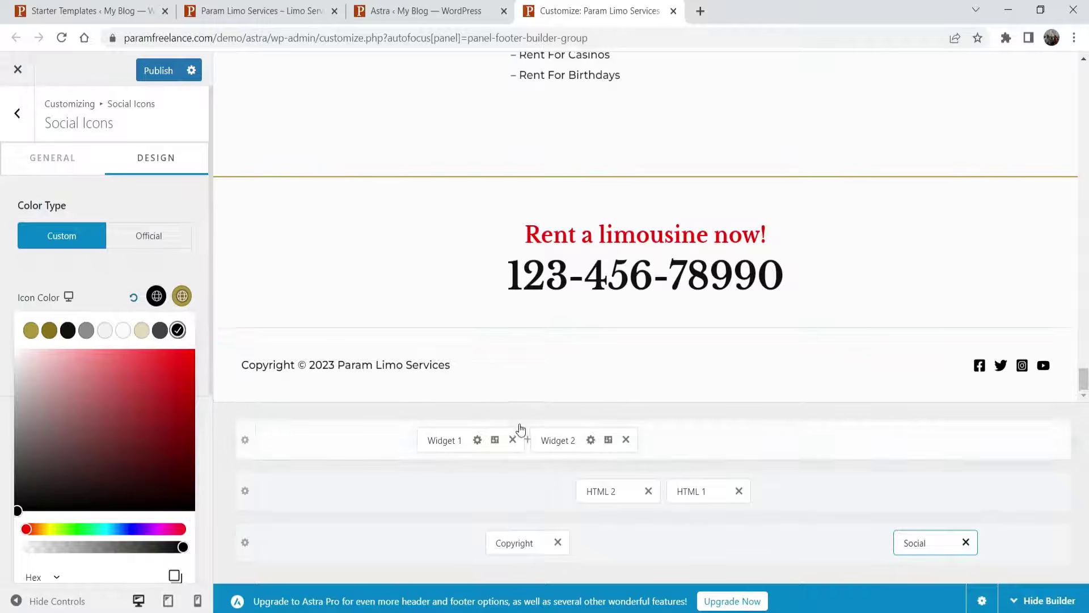
pyautogui.scroll(4, 510, 283)
# - Set the Above Footer row to a single column, after briefly trying three columns
pyautogui.moveTo(511, 179); pyautogui.dragTo(527, 179)
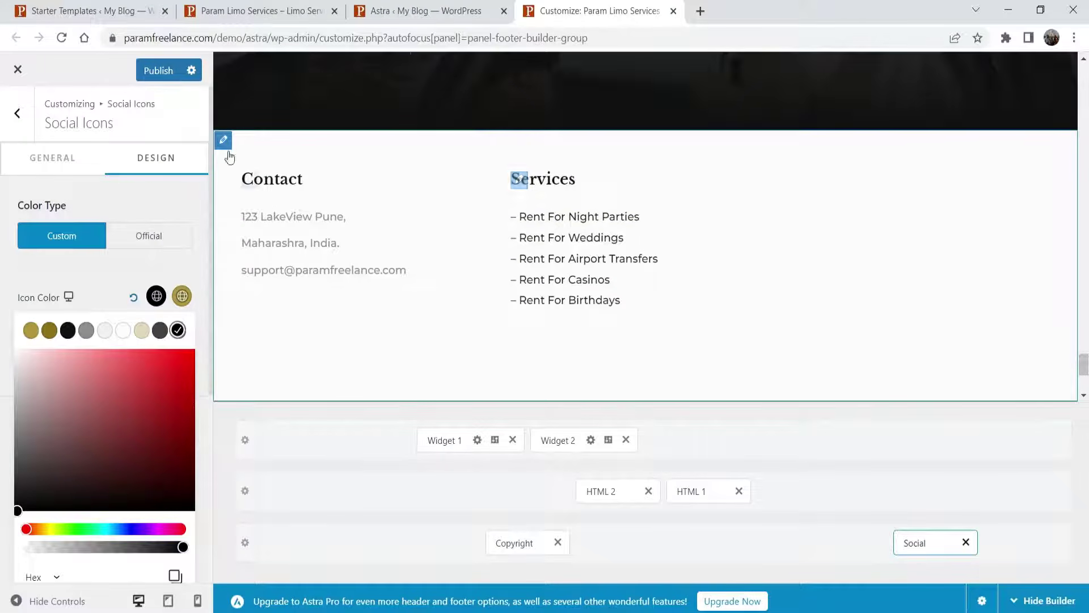
pyautogui.scroll(-3, 800, 270)
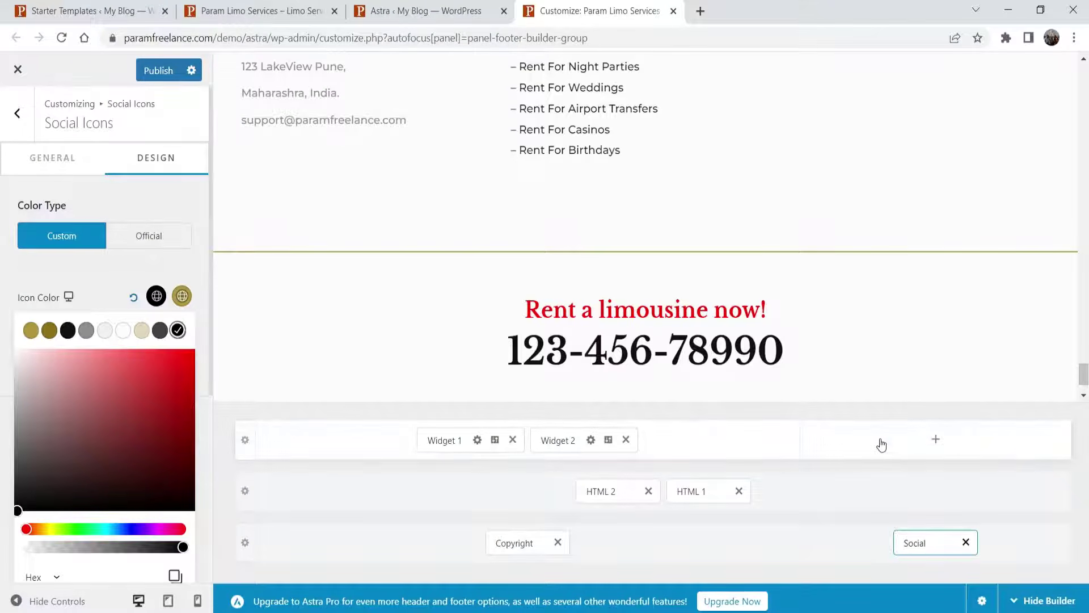
pyautogui.click(853, 442)
pyautogui.click(309, 438)
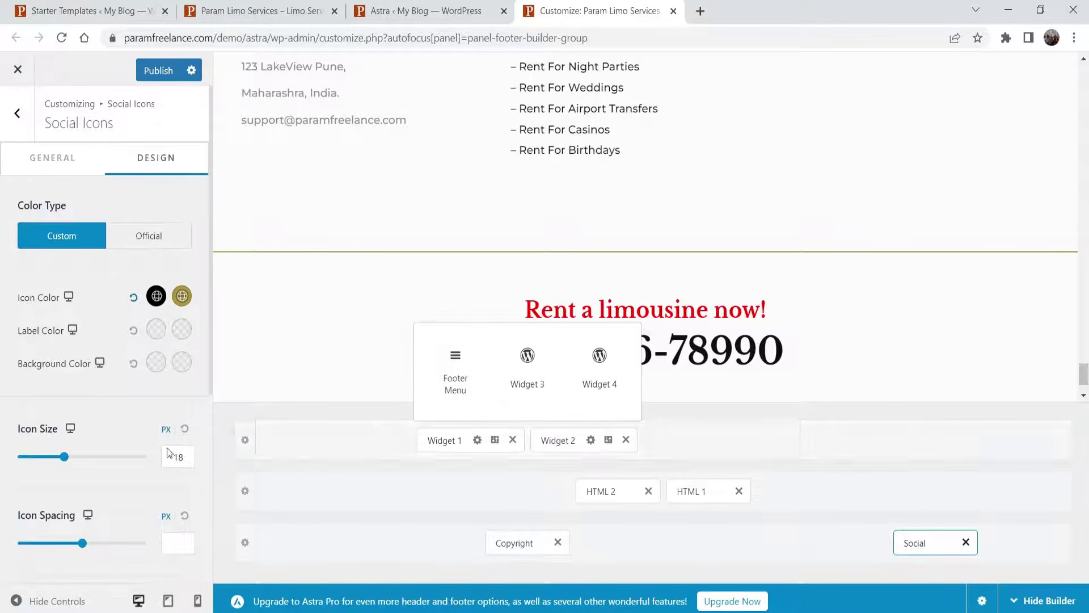
pyautogui.click(246, 445)
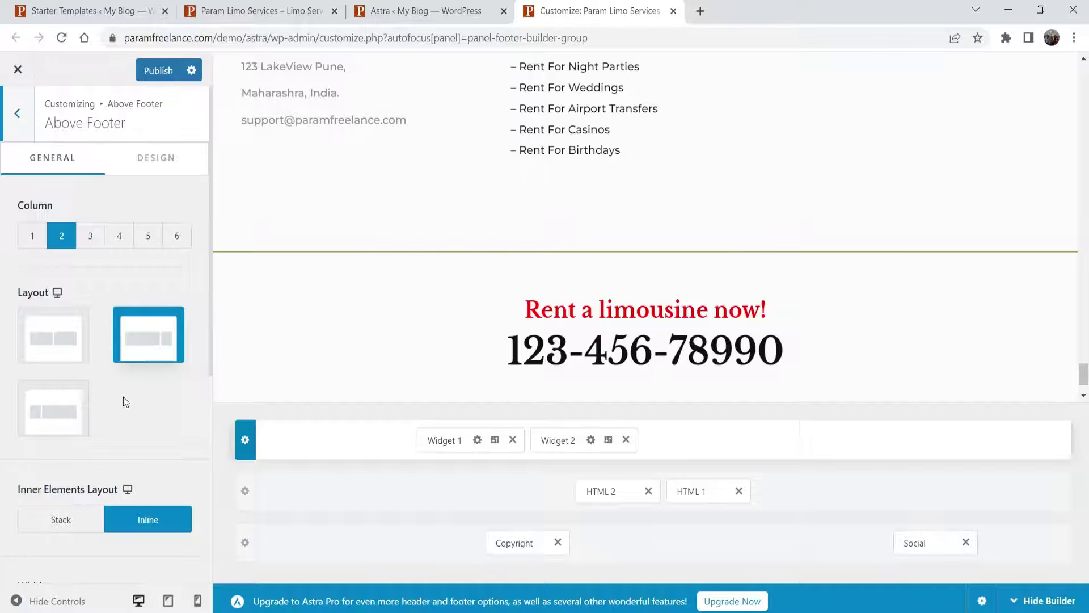
pyautogui.scroll(-3, 124, 397)
pyautogui.scroll(3, 130, 284)
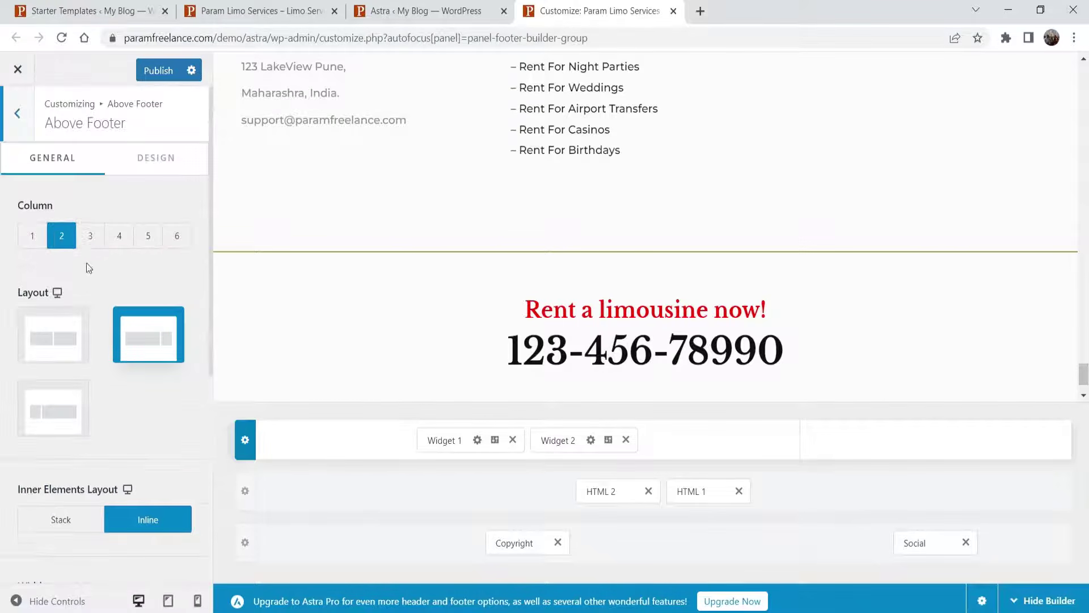
pyautogui.click(31, 237)
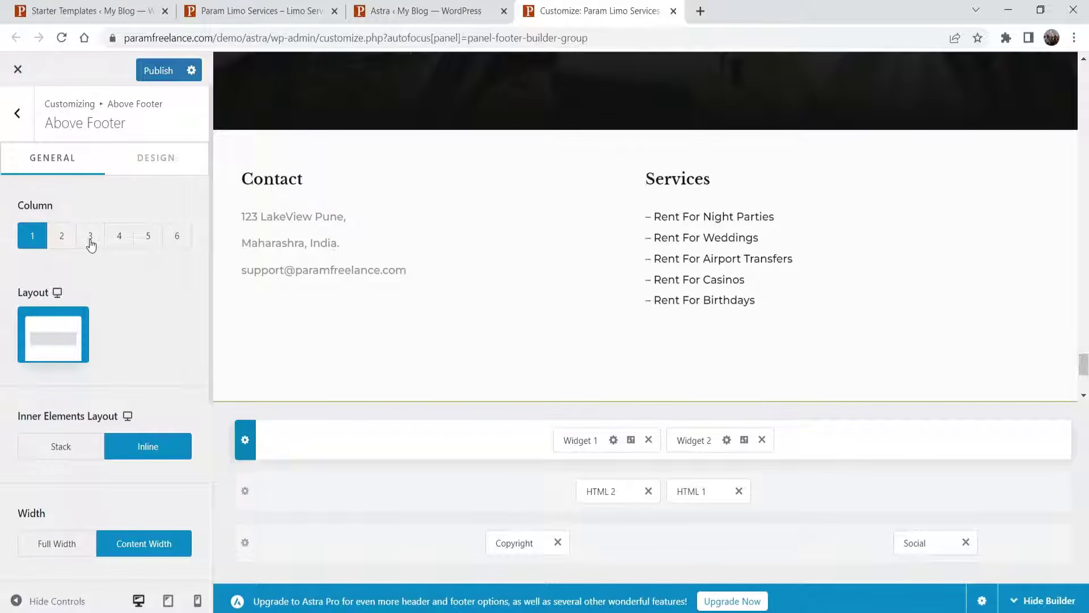
pyautogui.click(91, 245)
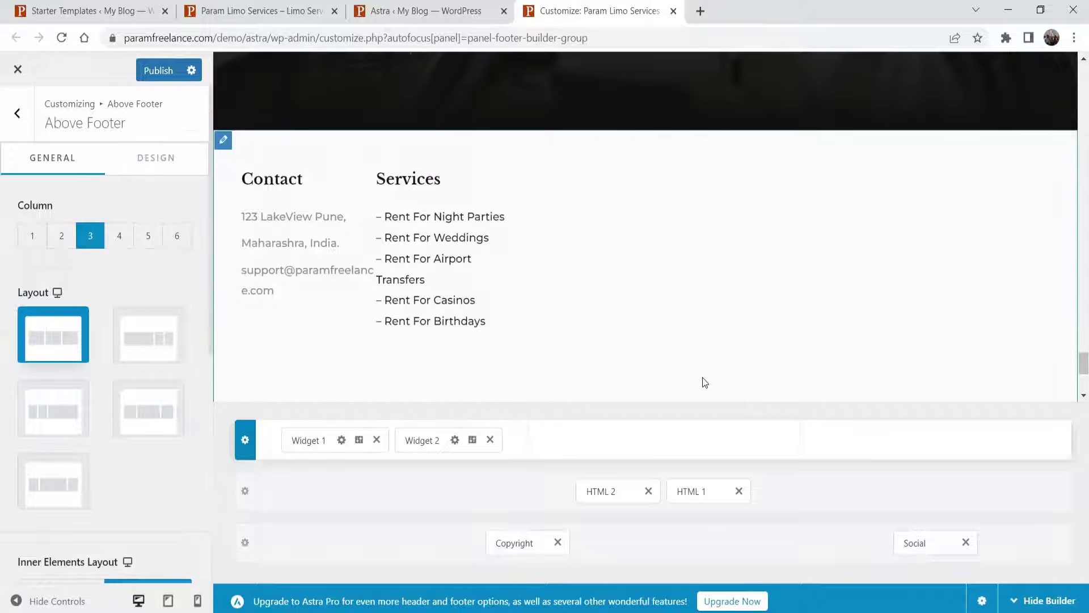
pyautogui.click(34, 243)
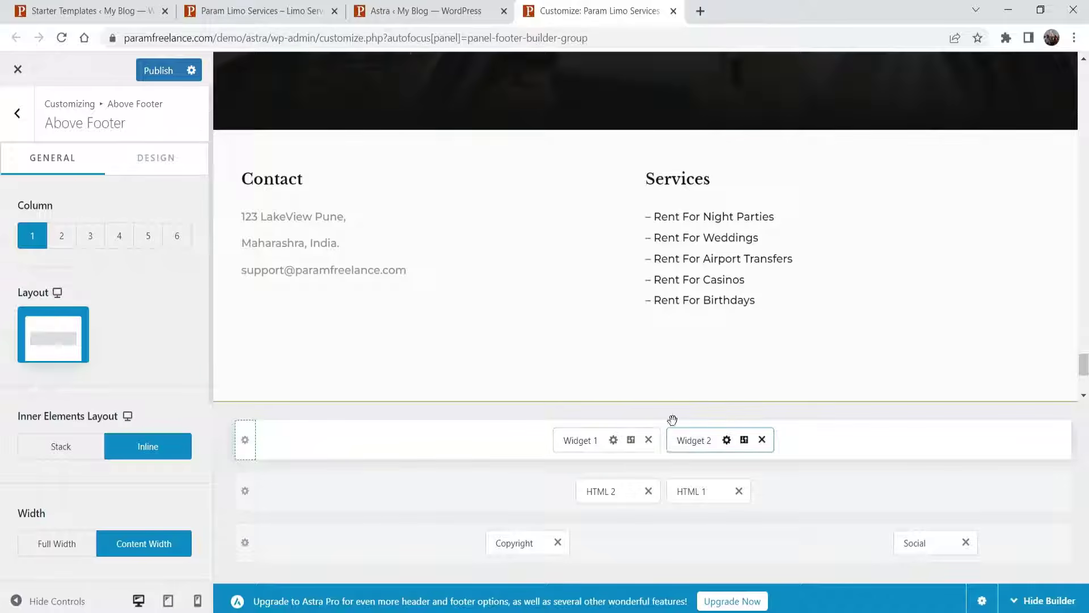
# - Publish the Customizer changes and reload the live site to check the footer
pyautogui.click(158, 75)
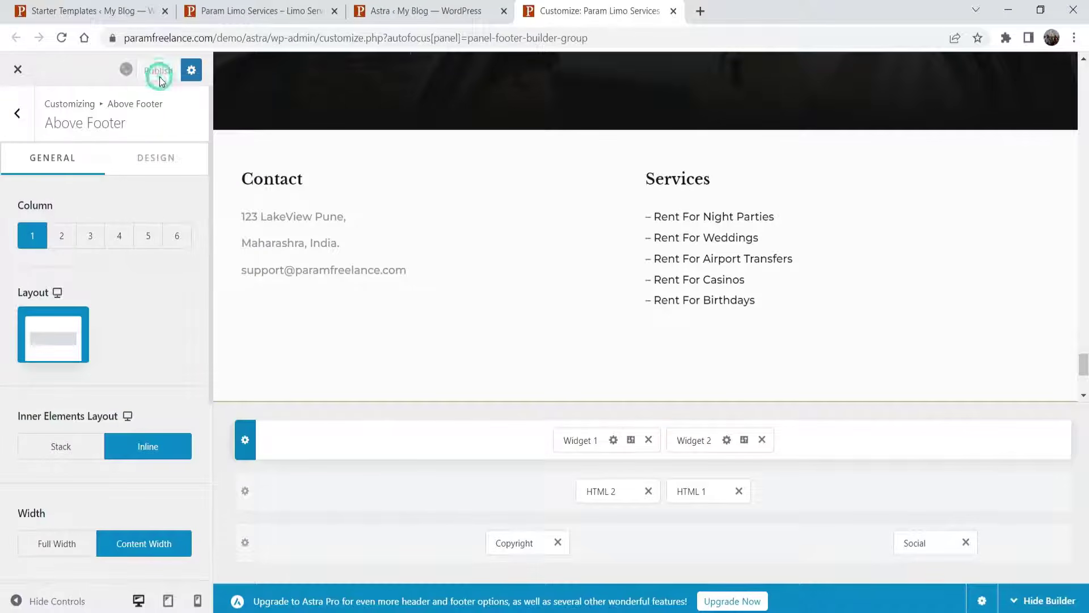
pyautogui.click(243, 11)
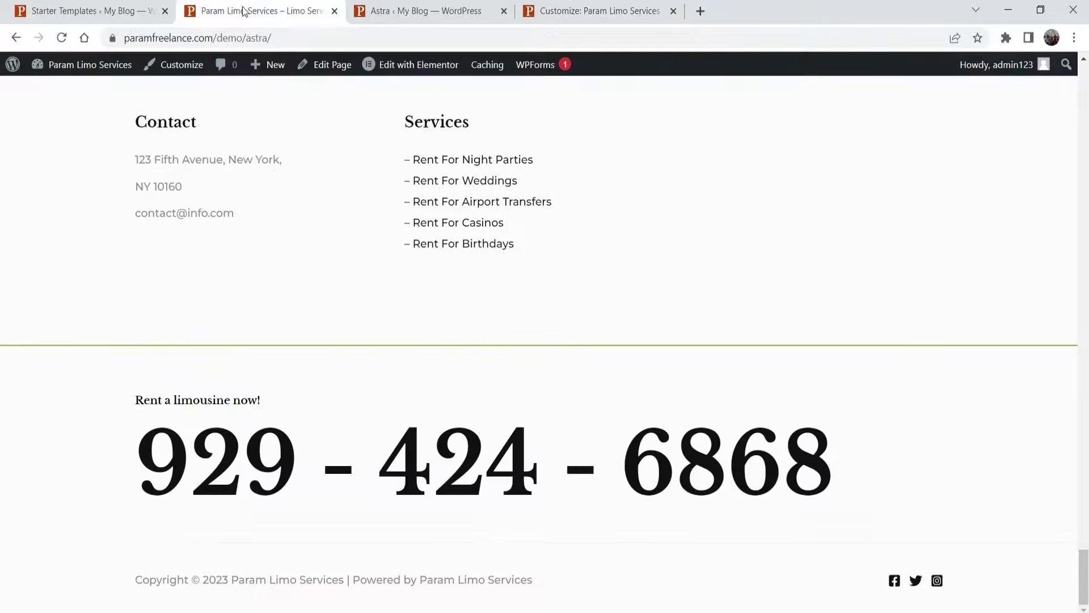
pyautogui.click(62, 38)
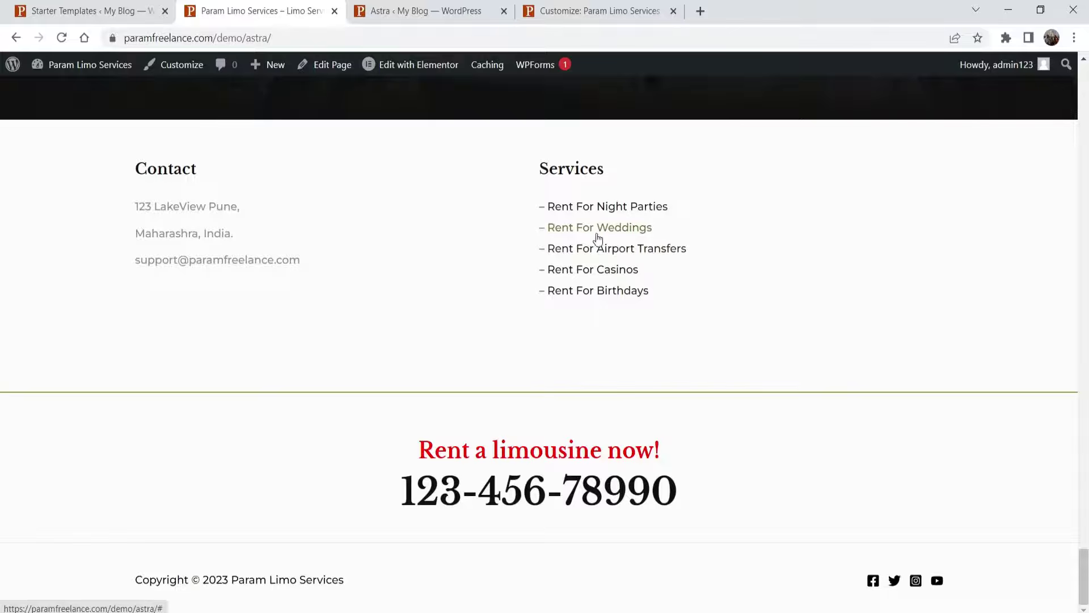
# - Review the live site's footer and open the Astra colour settings in a new tab
pyautogui.scroll(15, 601, 303)
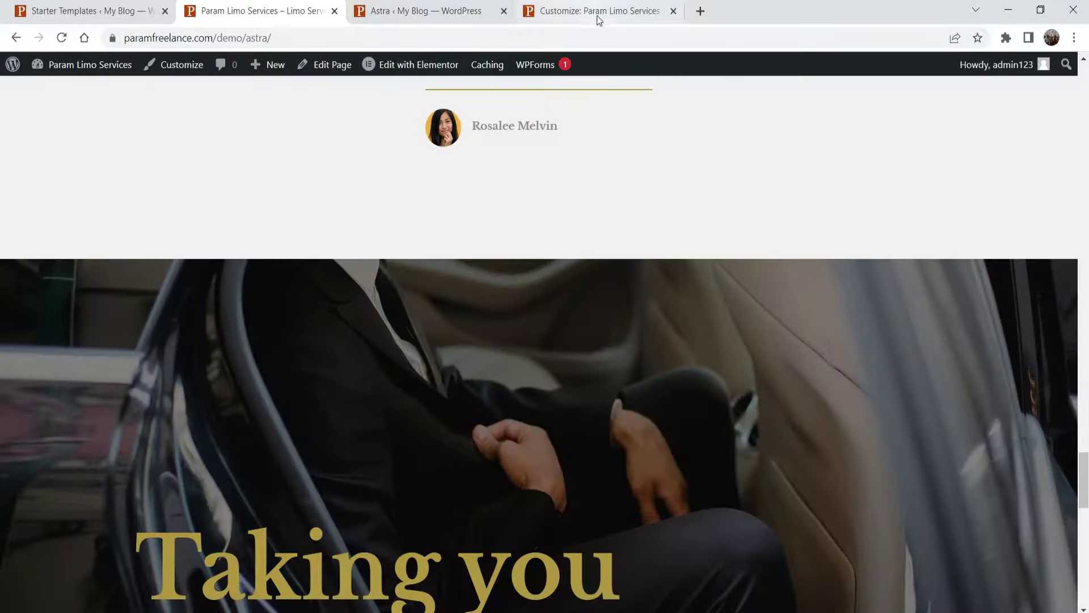
pyautogui.click(597, 15)
pyautogui.click(426, 11)
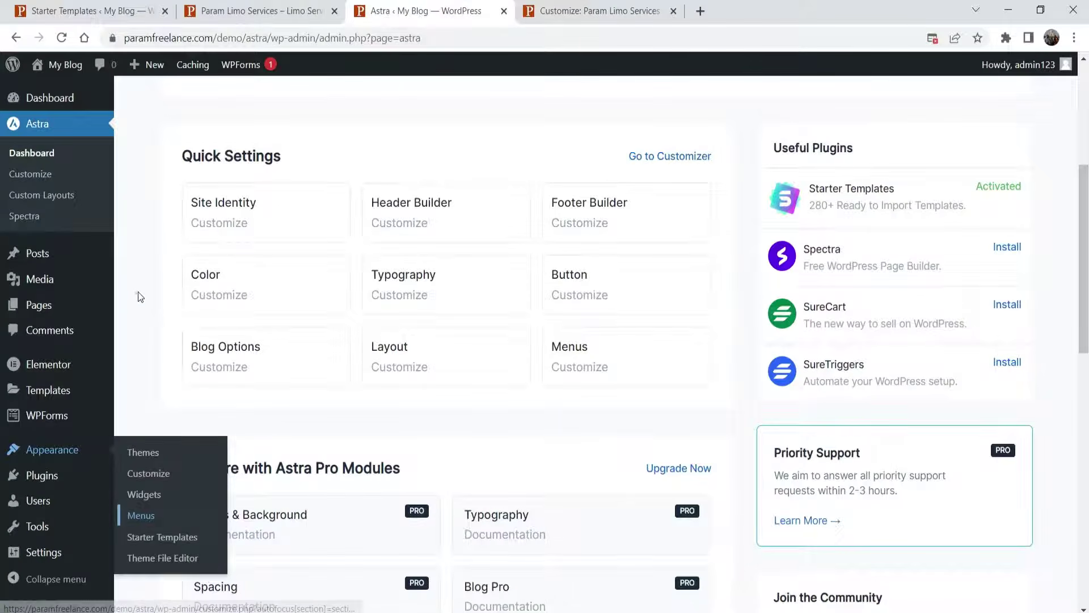
pyautogui.click(237, 283)
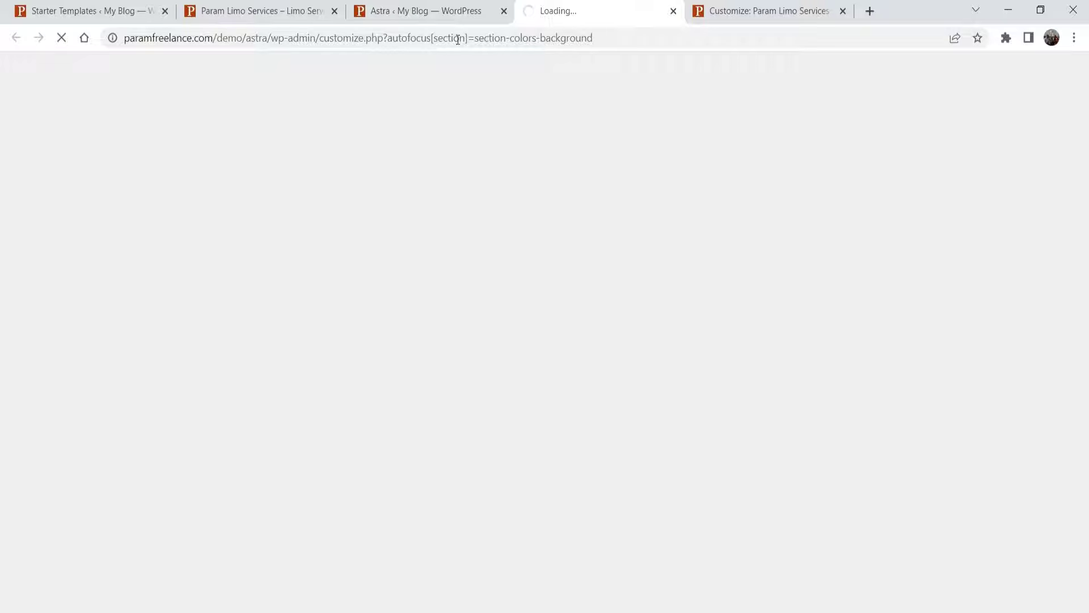
# - Close the old Customizer tab, check the Accent colour picker, then close the colour settings
pyautogui.click(452, 11)
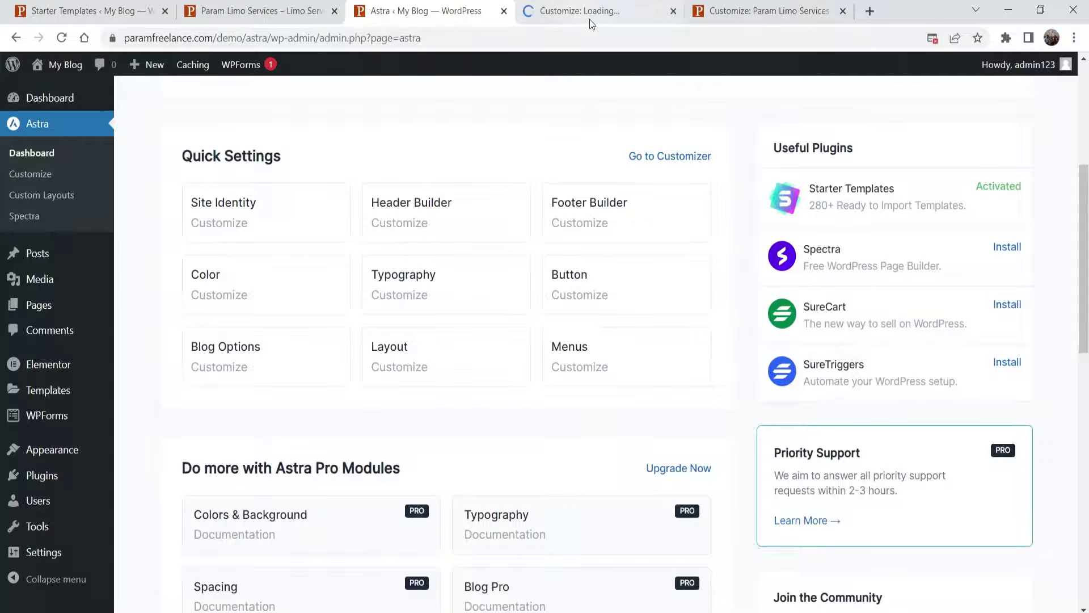
pyautogui.click(589, 20)
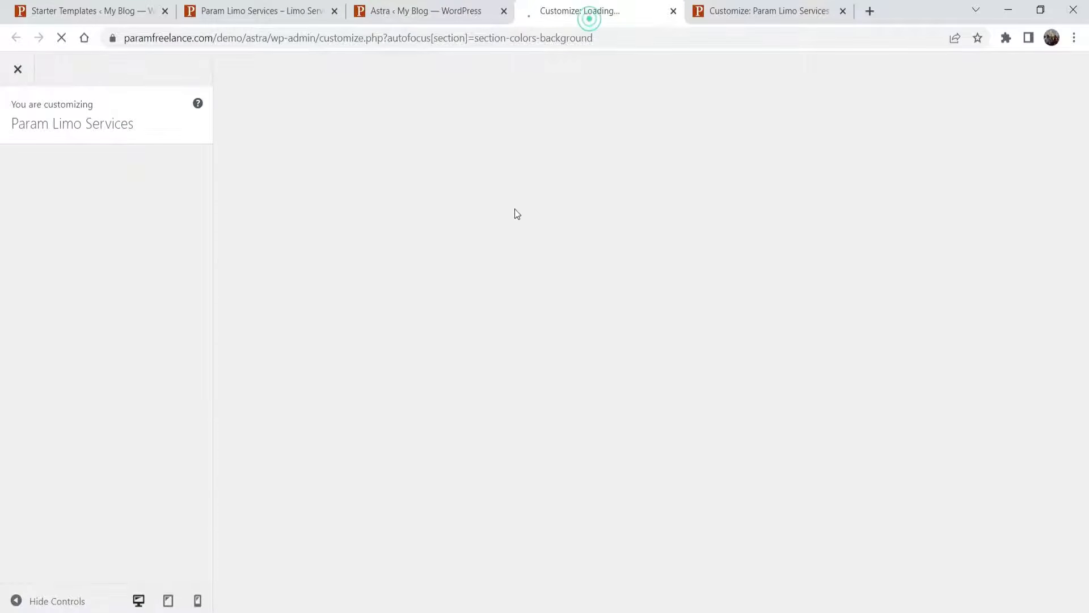
pyautogui.click(843, 10)
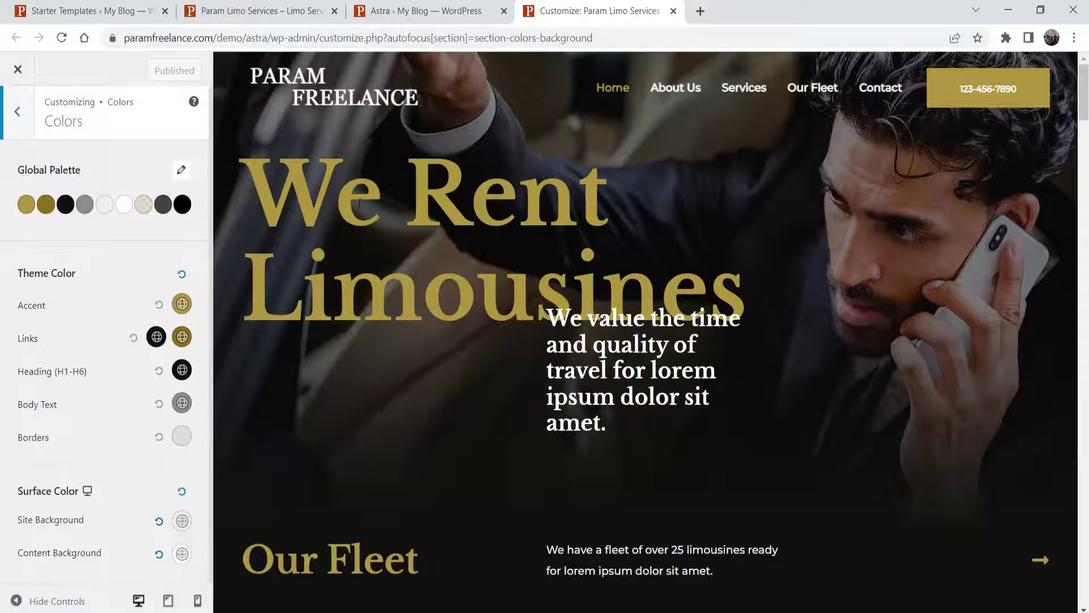
pyautogui.click(182, 304)
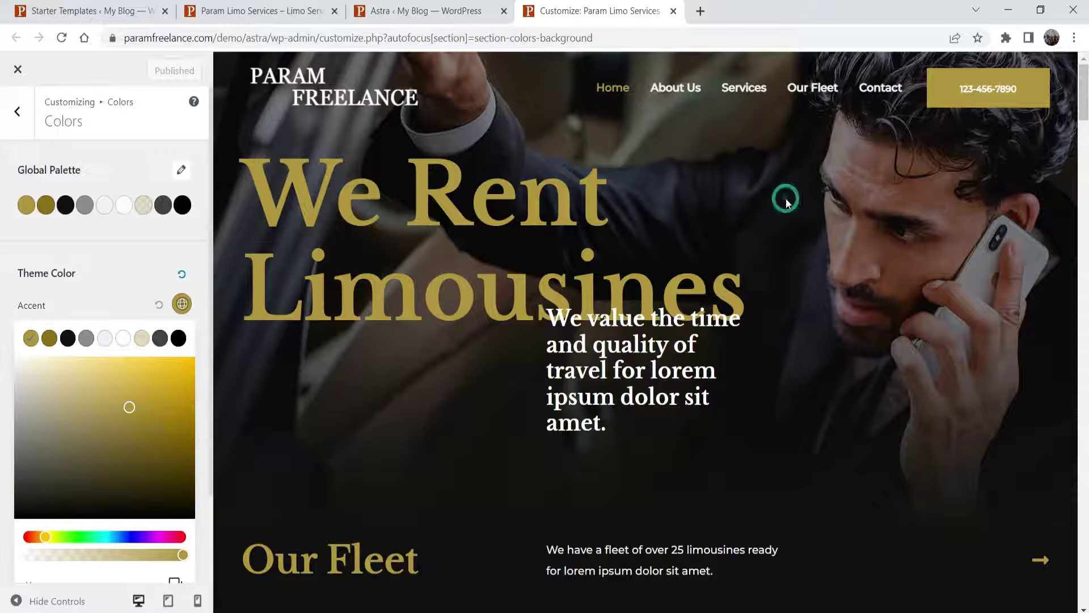
pyautogui.click(671, 13)
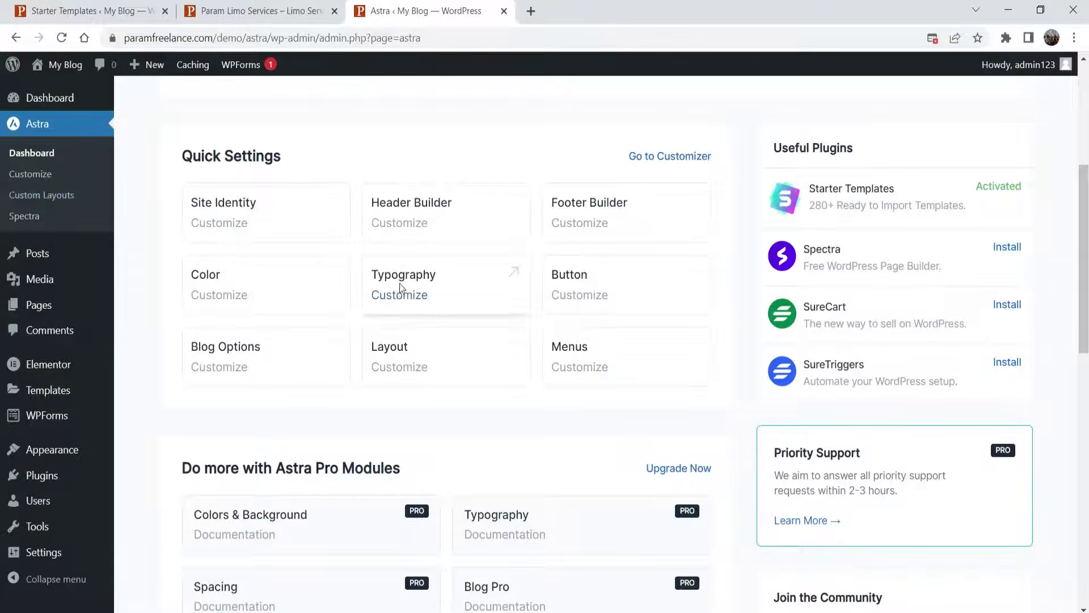
# - Try the typography presets and apply the first one, Playfair Display / Open Sans
pyautogui.click(400, 284)
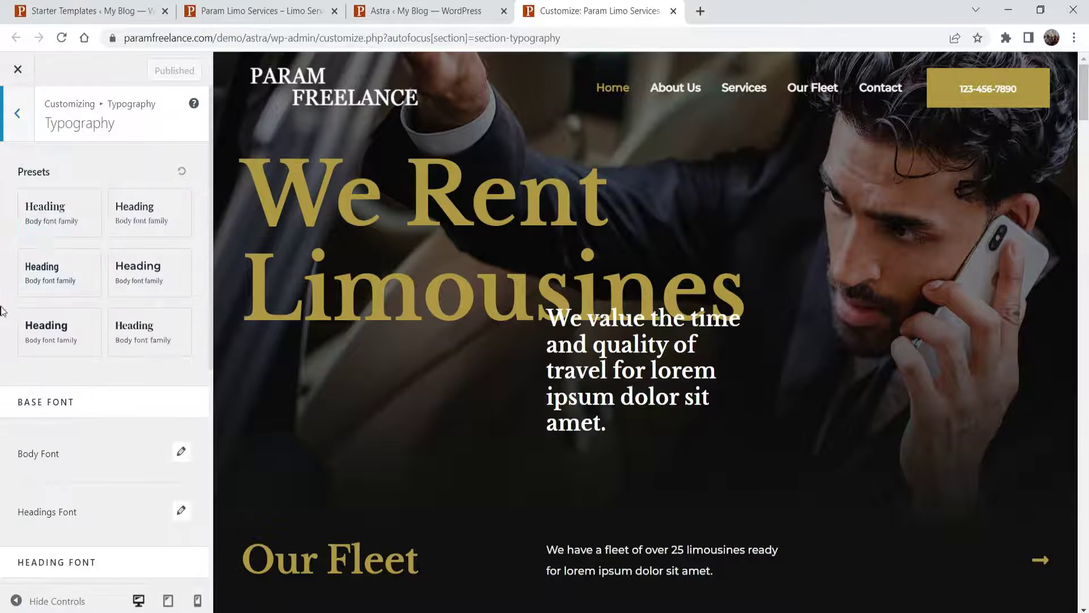
pyautogui.click(57, 224)
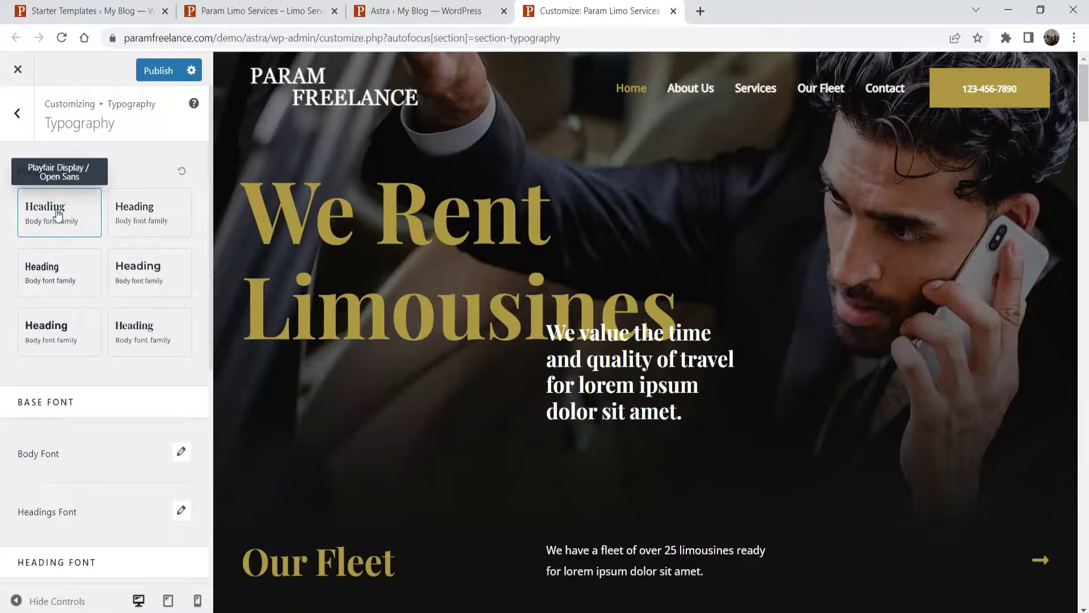
pyautogui.click(135, 214)
pyautogui.click(47, 213)
pyautogui.click(150, 328)
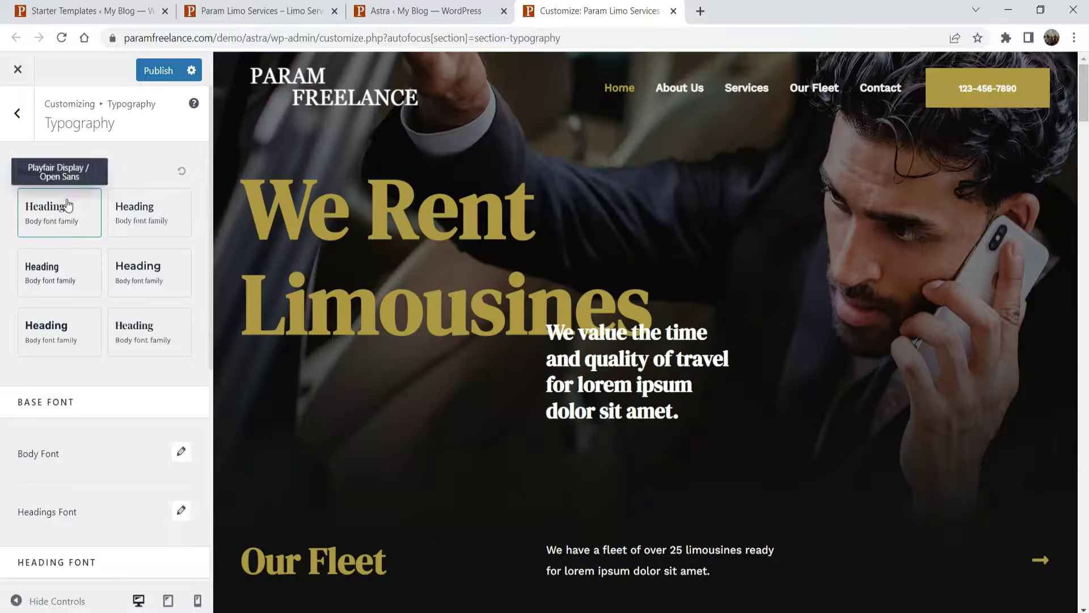
pyautogui.click(66, 200)
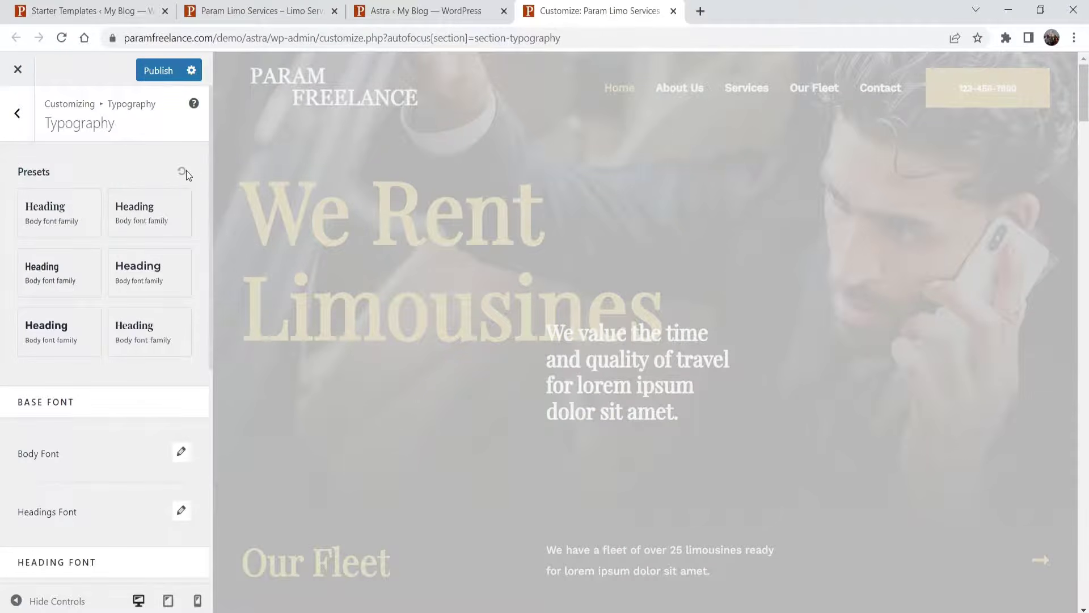
# - Inspect the Body Font settings, then close them
pyautogui.scroll(-4, 29, 177)
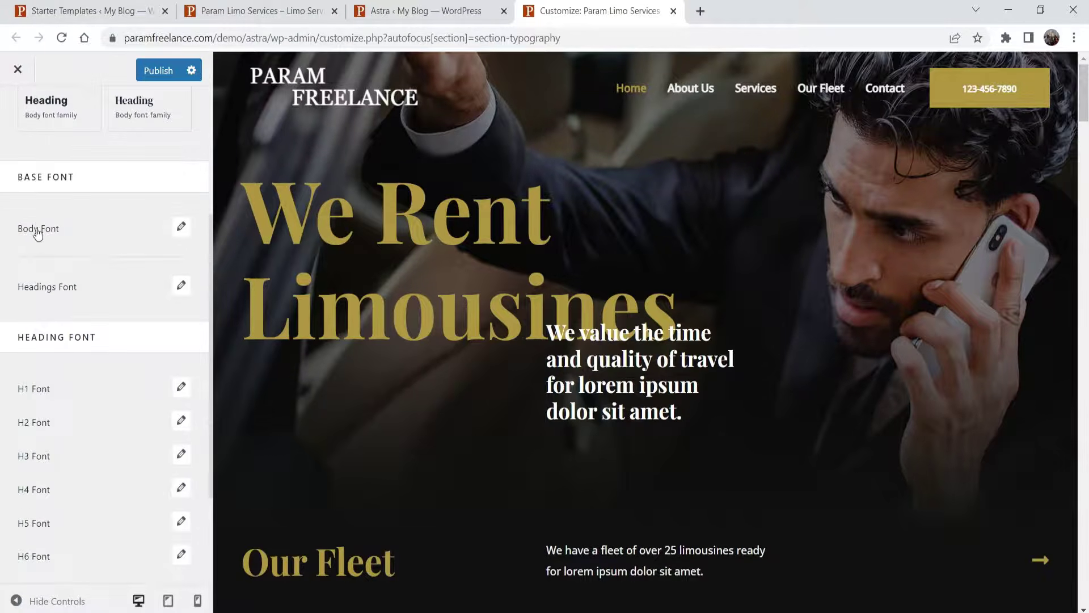
pyautogui.scroll(-5, 650, 261)
pyautogui.scroll(-5, 650, 261)
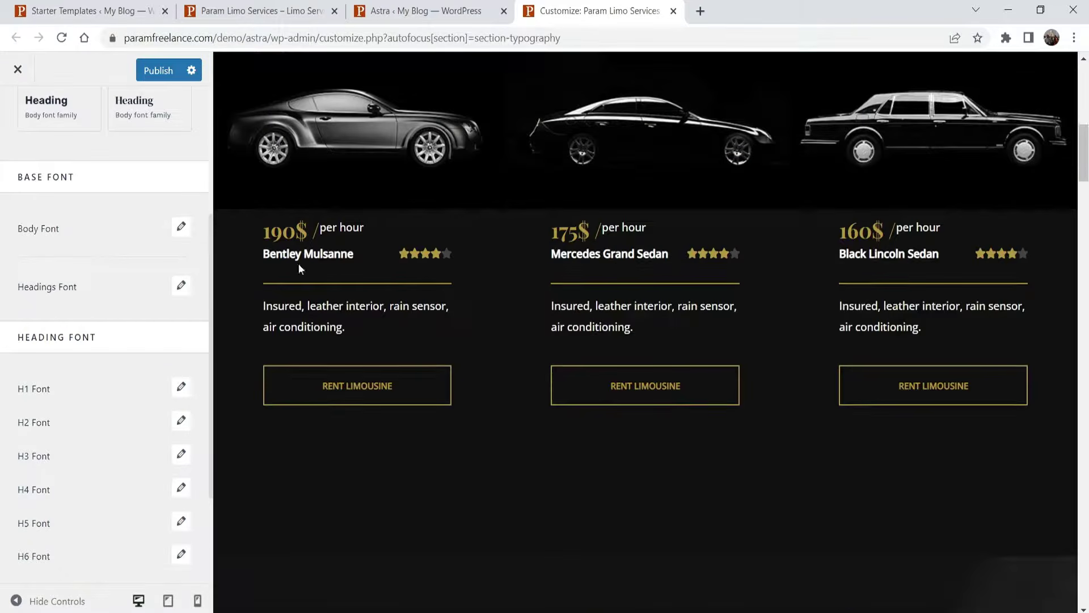
pyautogui.click(182, 228)
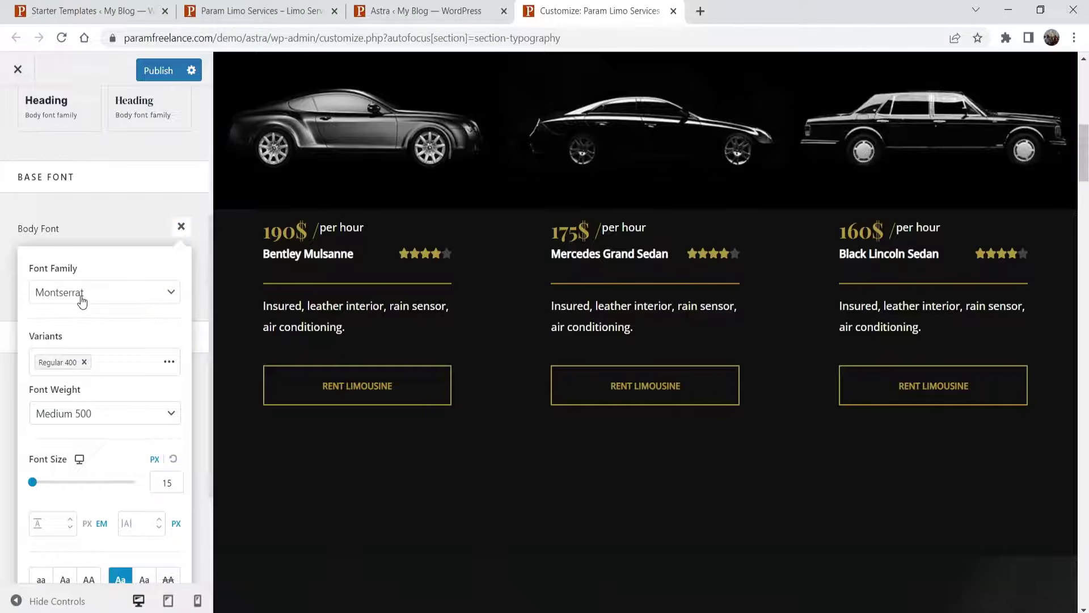
pyautogui.scroll(-1, 123, 339)
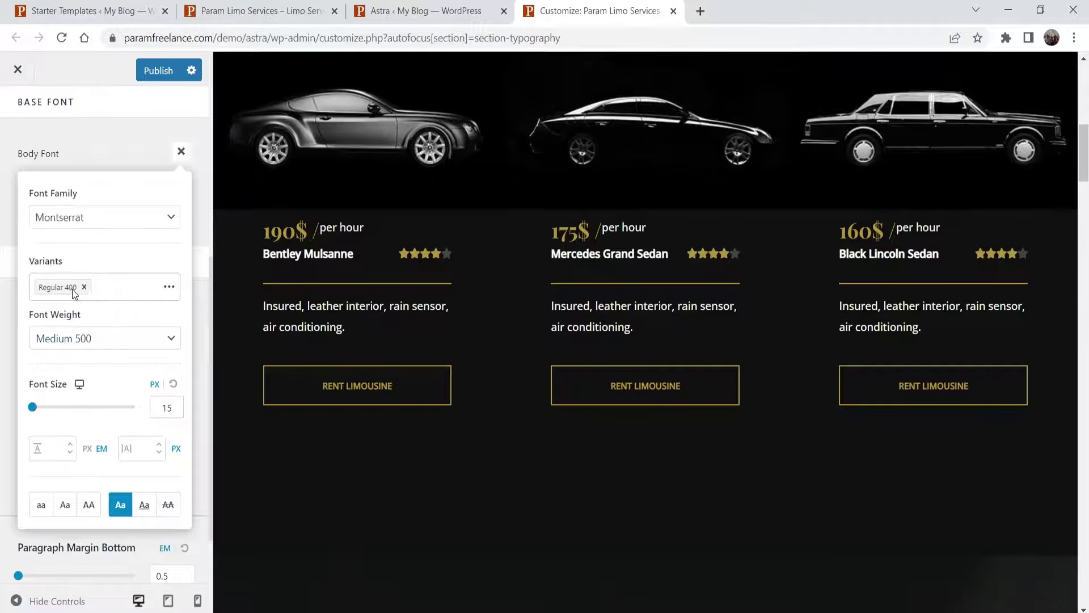
pyautogui.scroll(-1, 148, 388)
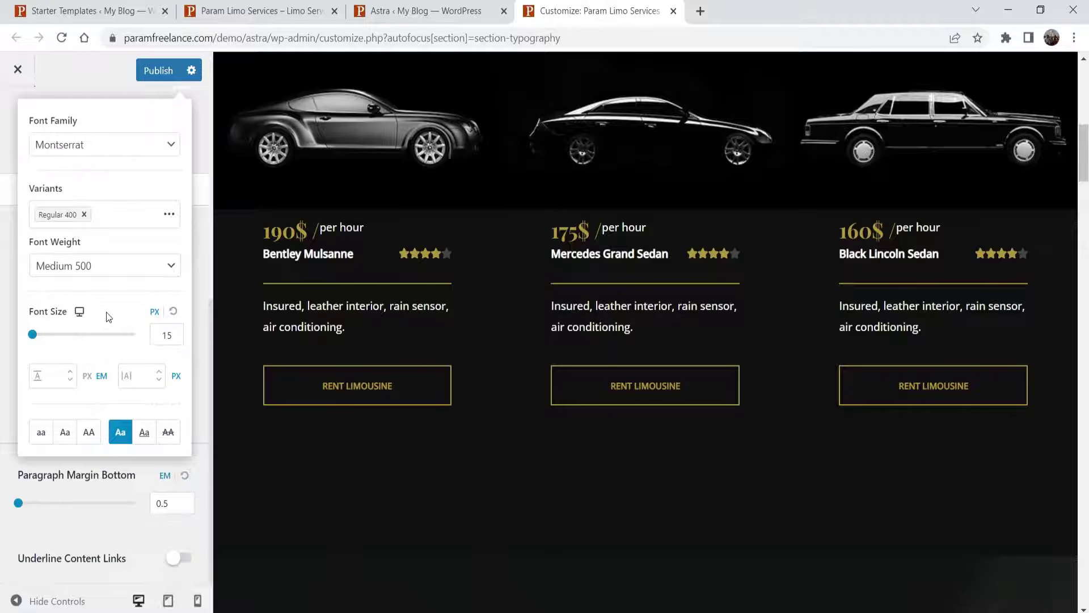
pyautogui.scroll(3, 107, 313)
pyautogui.click(90, 223)
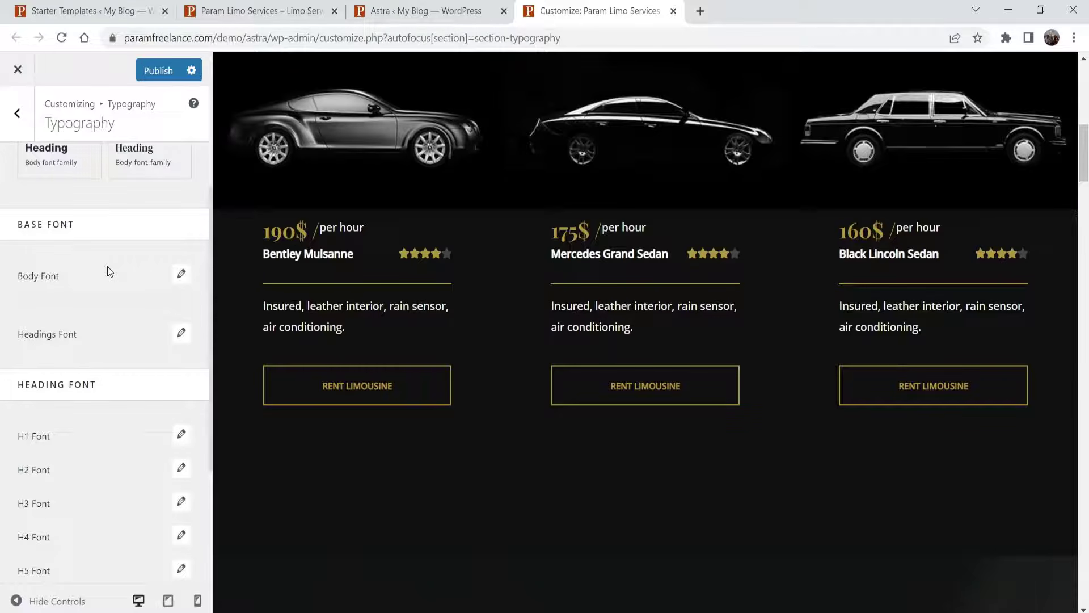
# - Close the Typography Customizer and leave without saving the changes
pyautogui.scroll(-3, 108, 269)
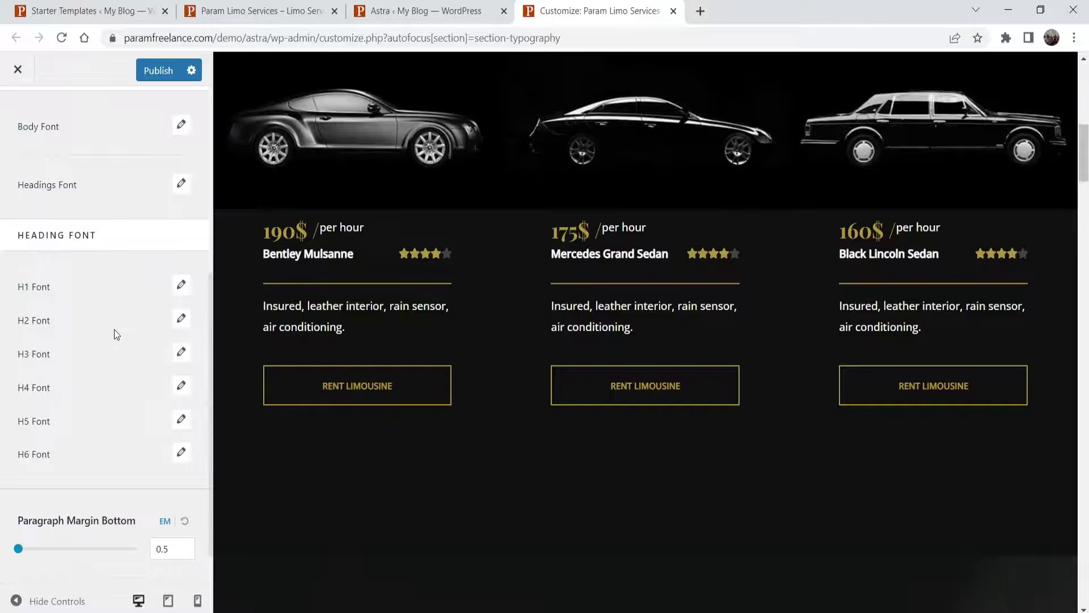
pyautogui.scroll(-2, 114, 329)
pyautogui.scroll(5, 82, 300)
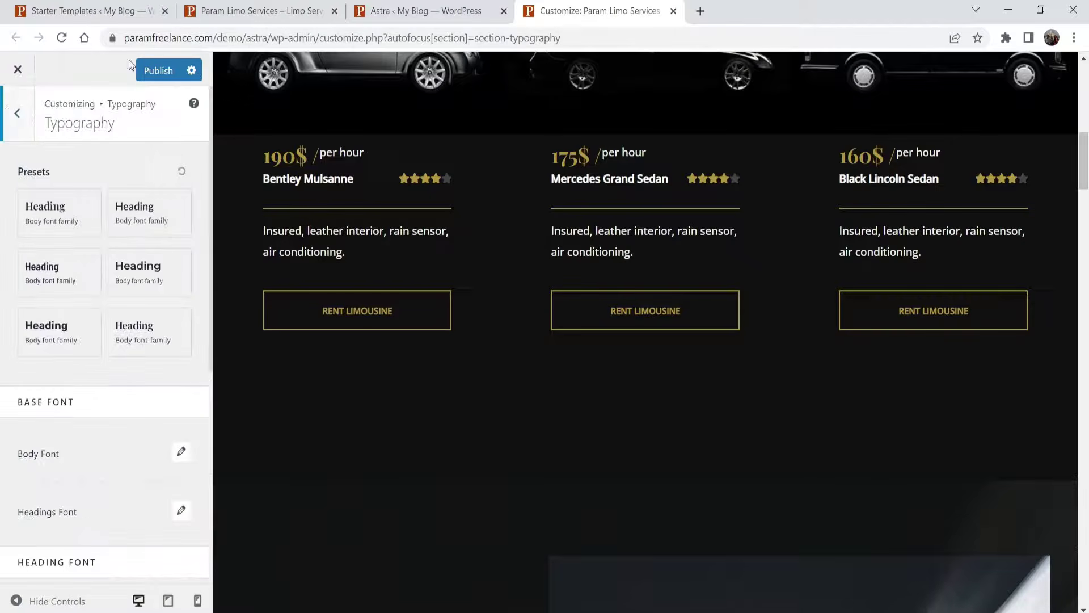
pyautogui.click(675, 12)
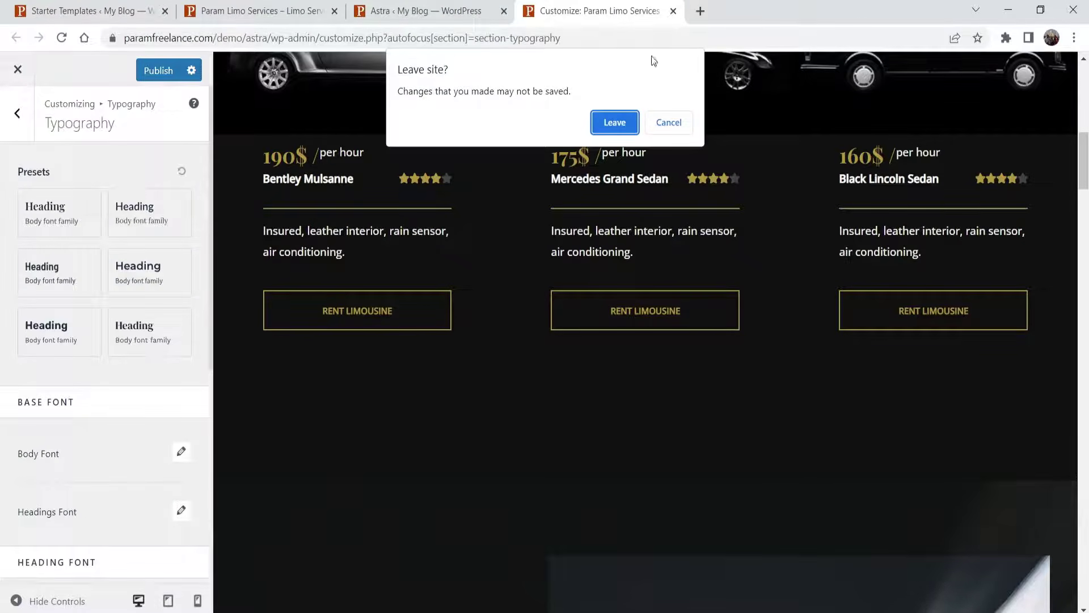
pyautogui.click(614, 123)
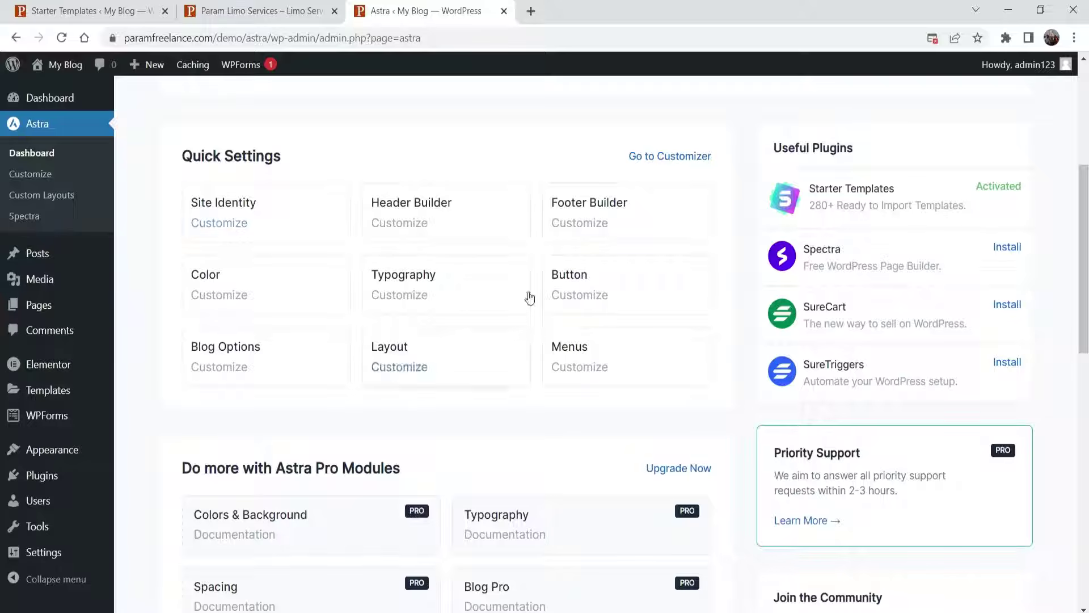
pyautogui.click(610, 287)
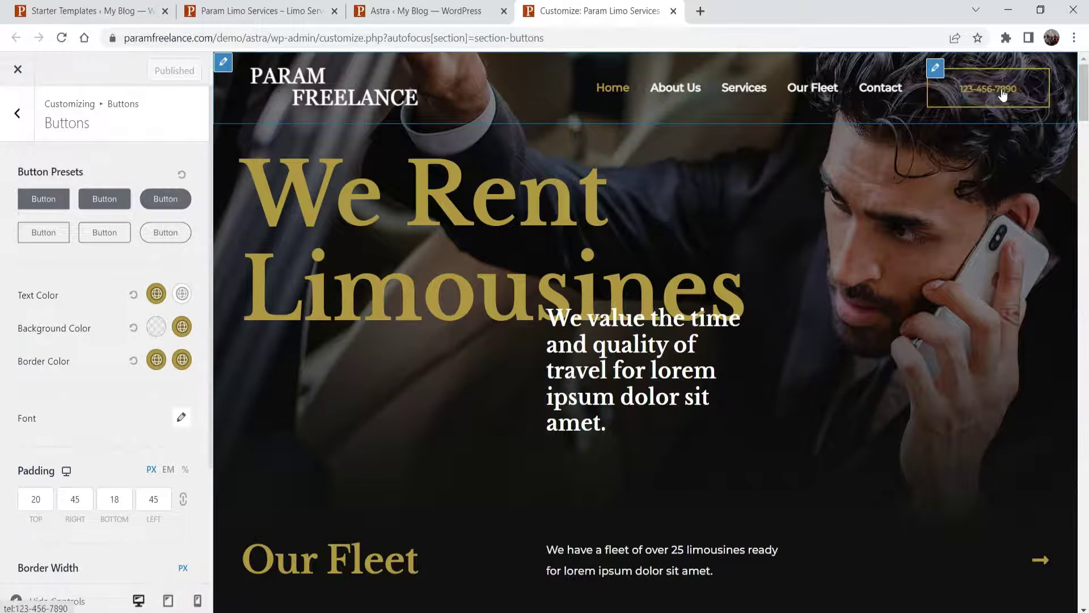
pyautogui.click(182, 327)
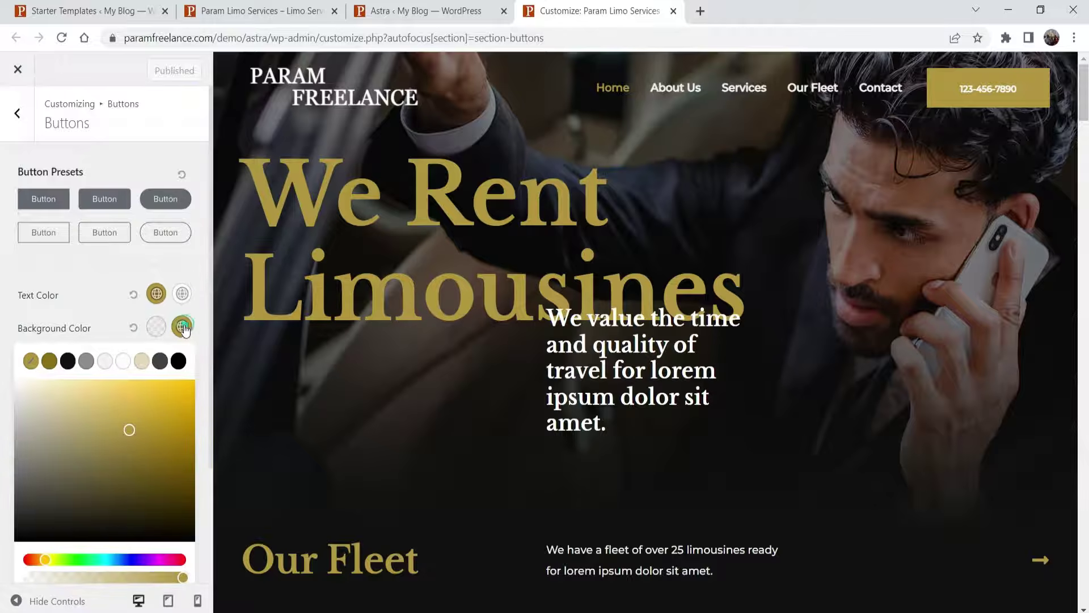
pyautogui.click(129, 561)
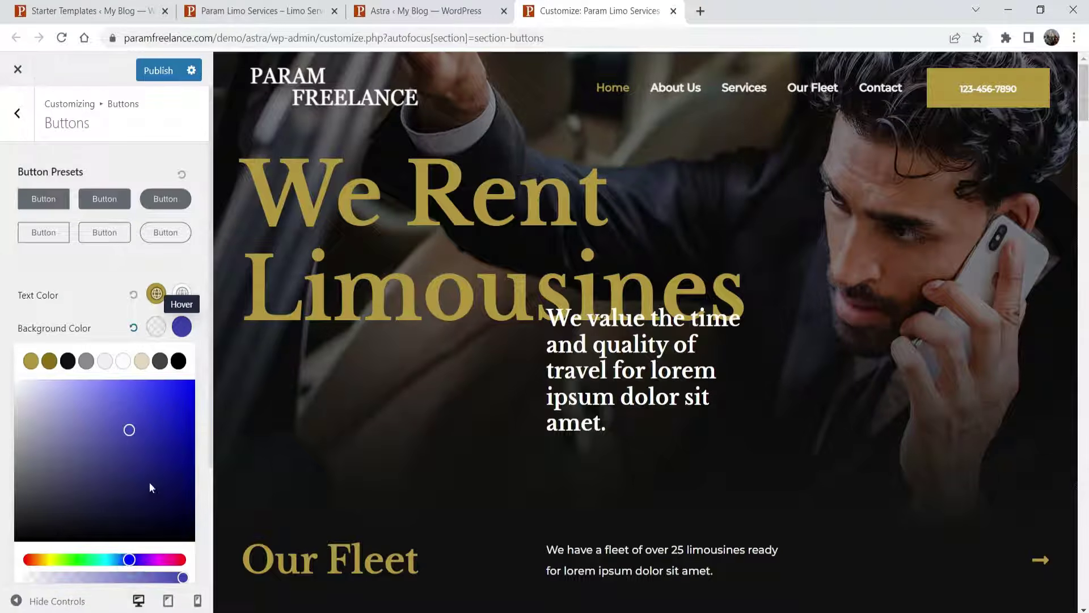
pyautogui.click(171, 459)
pyautogui.scroll(-5, 966, 52)
pyautogui.scroll(-10, 921, 205)
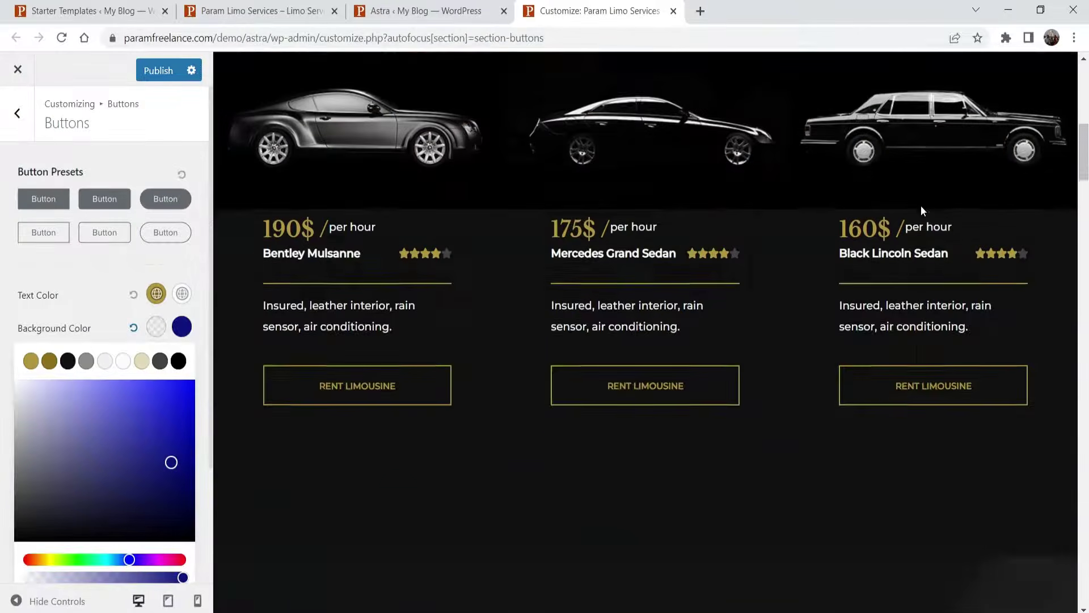
pyautogui.scroll(3, 687, 225)
pyautogui.scroll(-10, 611, 209)
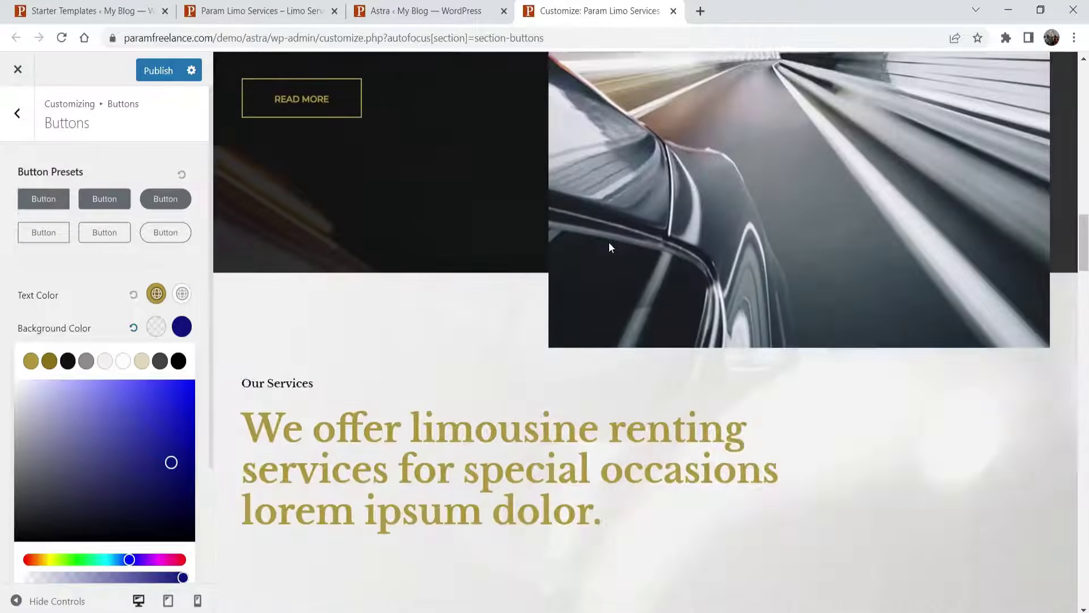
pyautogui.click(50, 361)
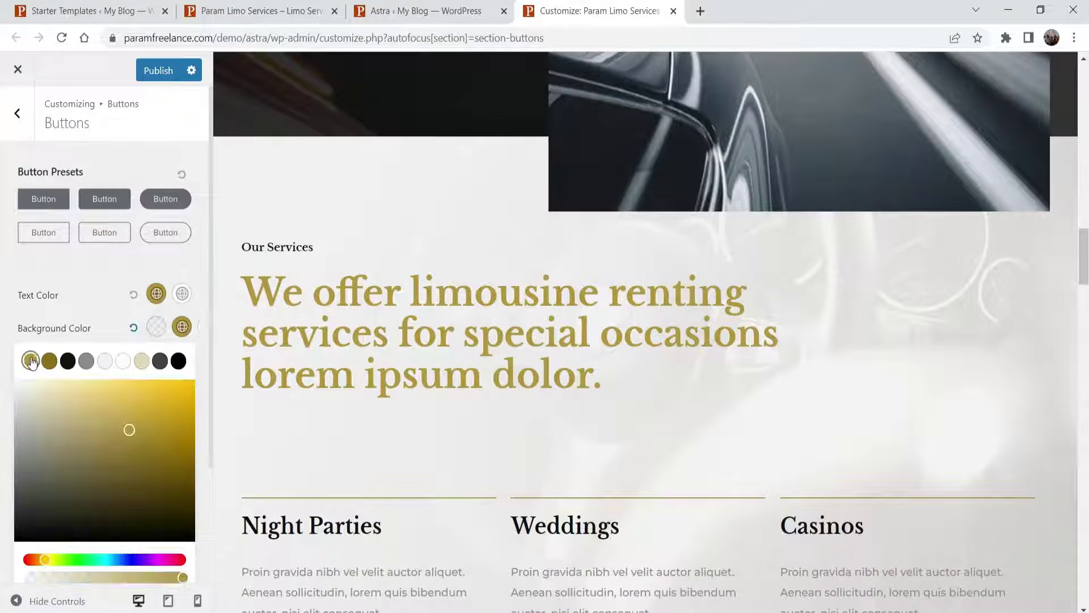
pyautogui.click(71, 298)
pyautogui.scroll(-3, 183, 338)
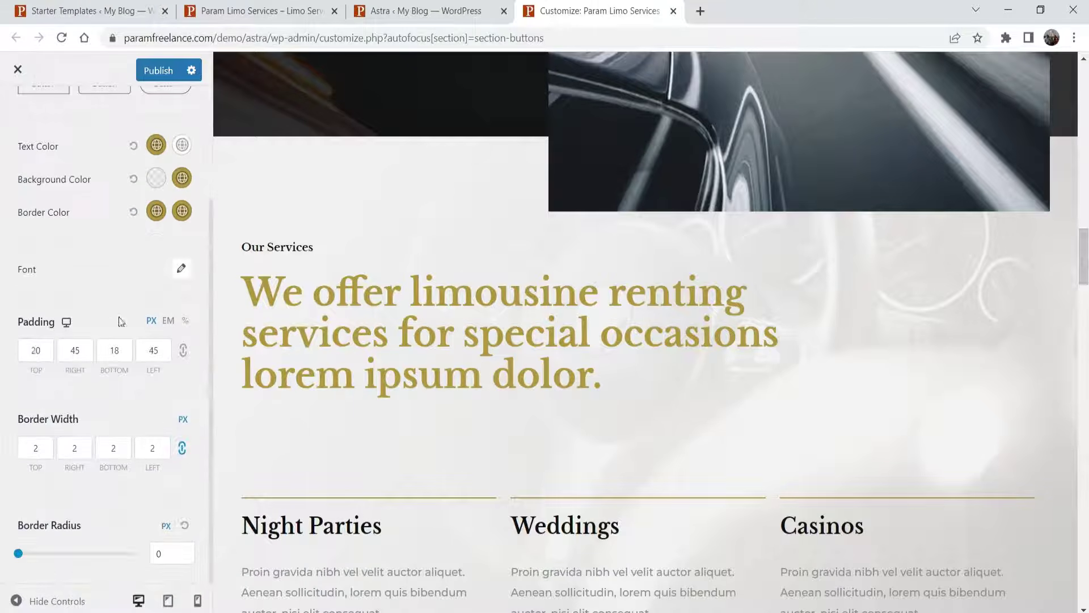
pyautogui.scroll(20, 840, 264)
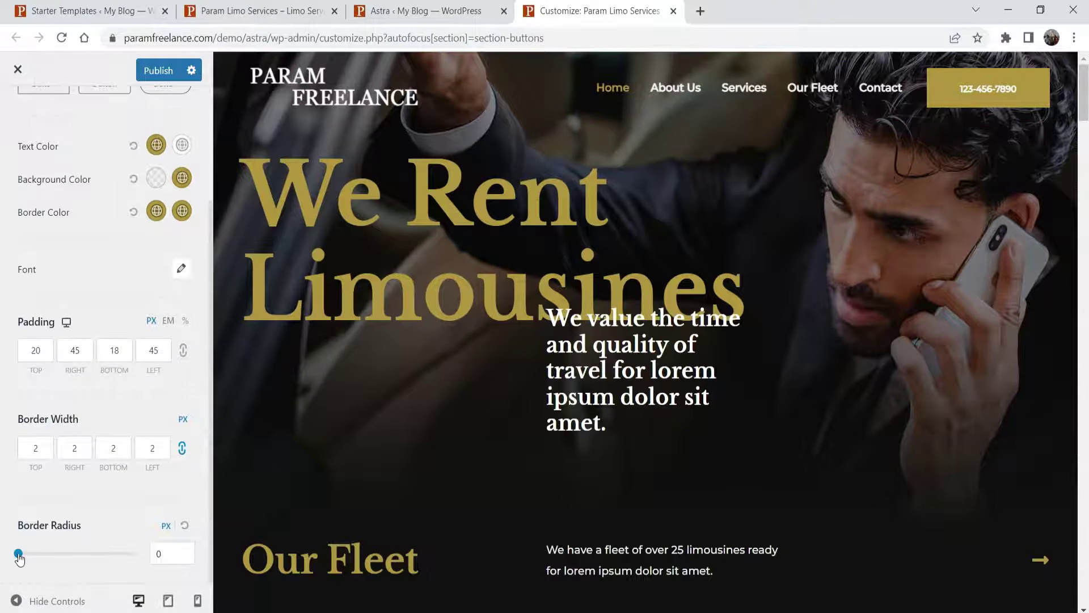
pyautogui.moveTo(19, 554); pyautogui.dragTo(60, 561)
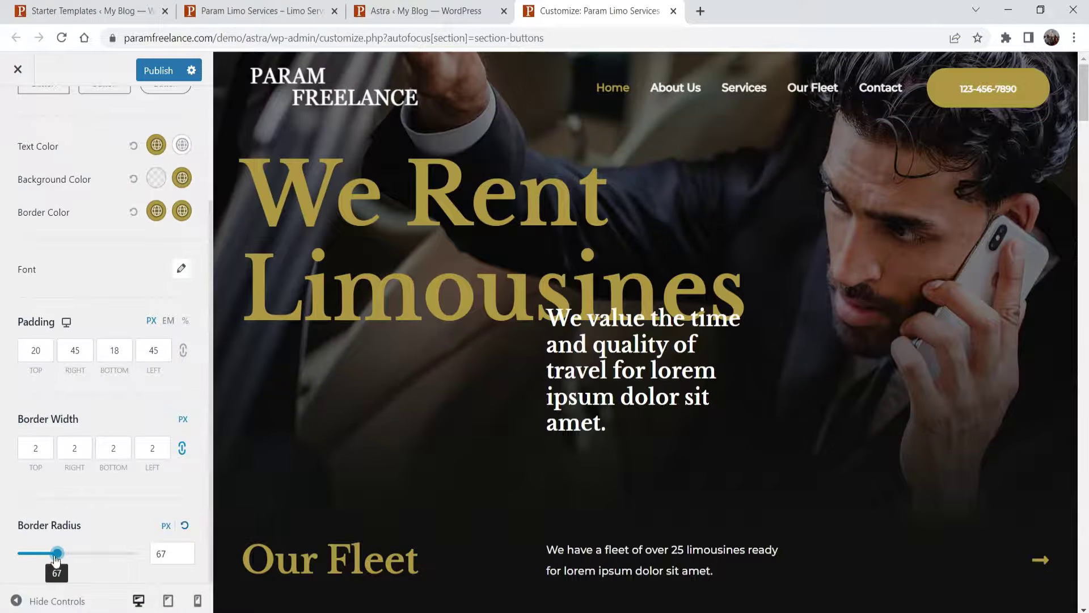
pyautogui.moveTo(57, 553); pyautogui.dragTo(18, 554)
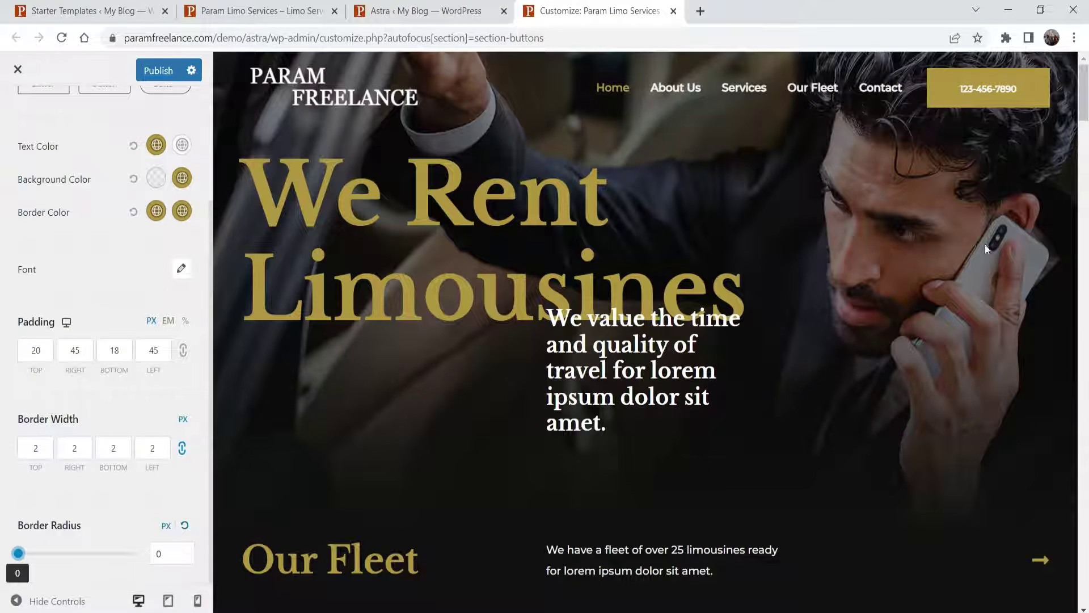
pyautogui.scroll(-4, 781, 296)
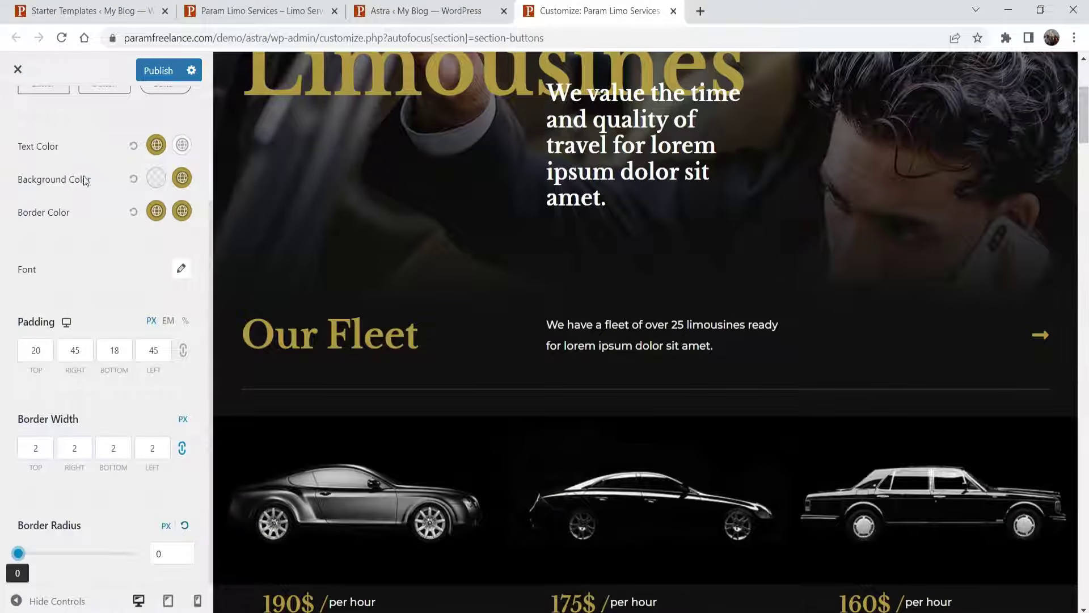
pyautogui.click(673, 11)
pyautogui.click(615, 122)
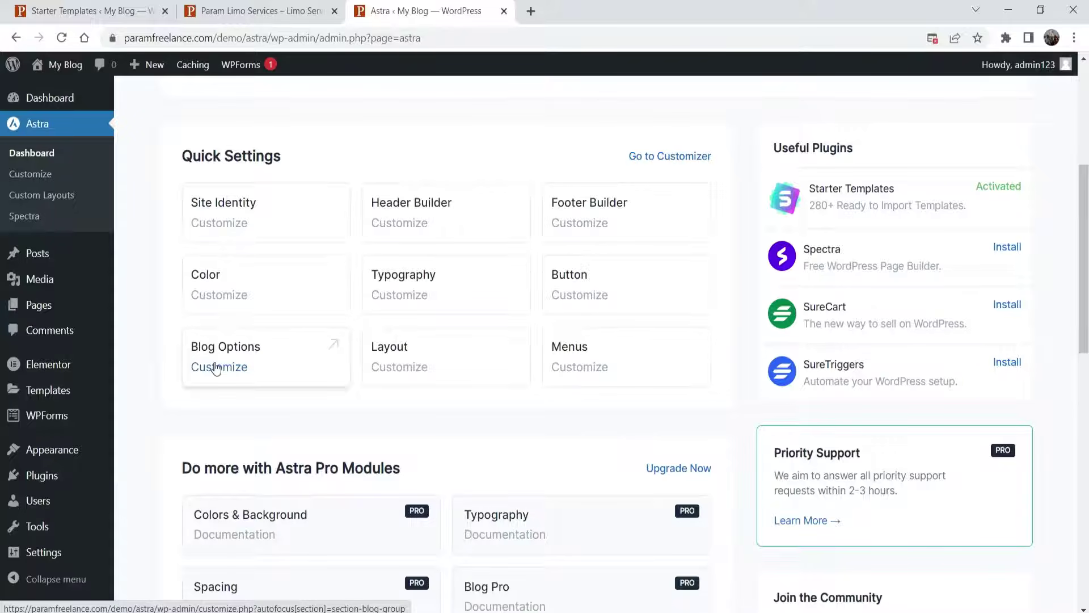
pyautogui.click(414, 356)
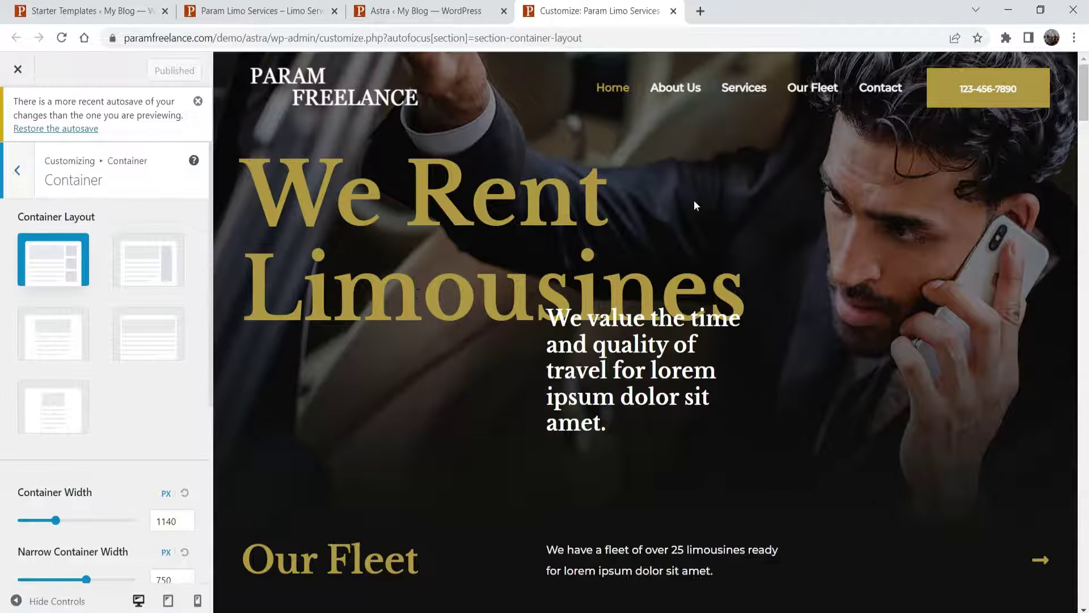
pyautogui.scroll(-4, 584, 196)
pyautogui.scroll(-4, 437, 148)
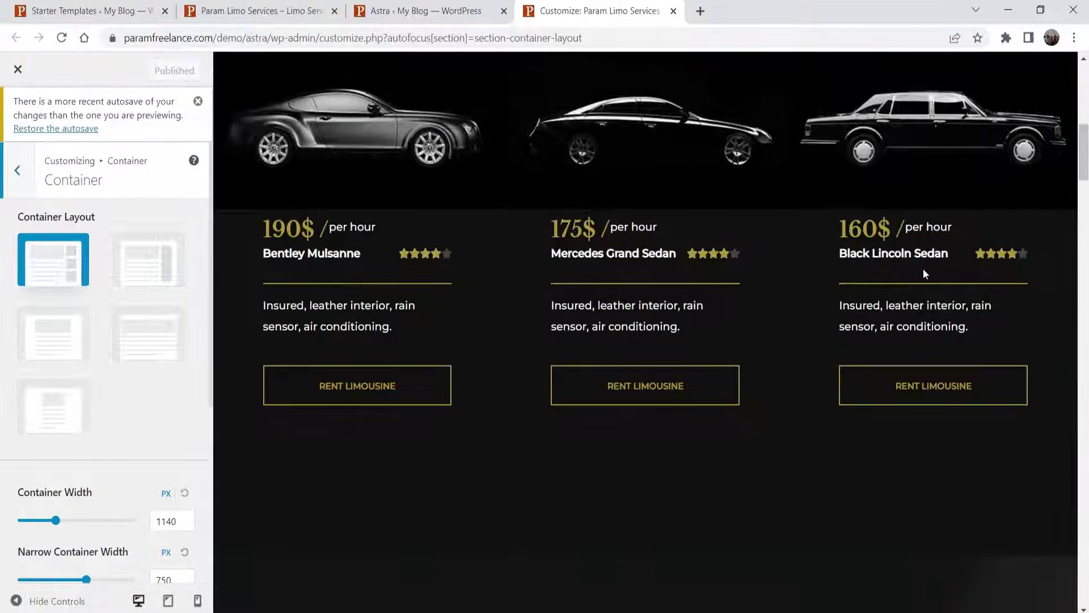
pyautogui.scroll(-4, 924, 273)
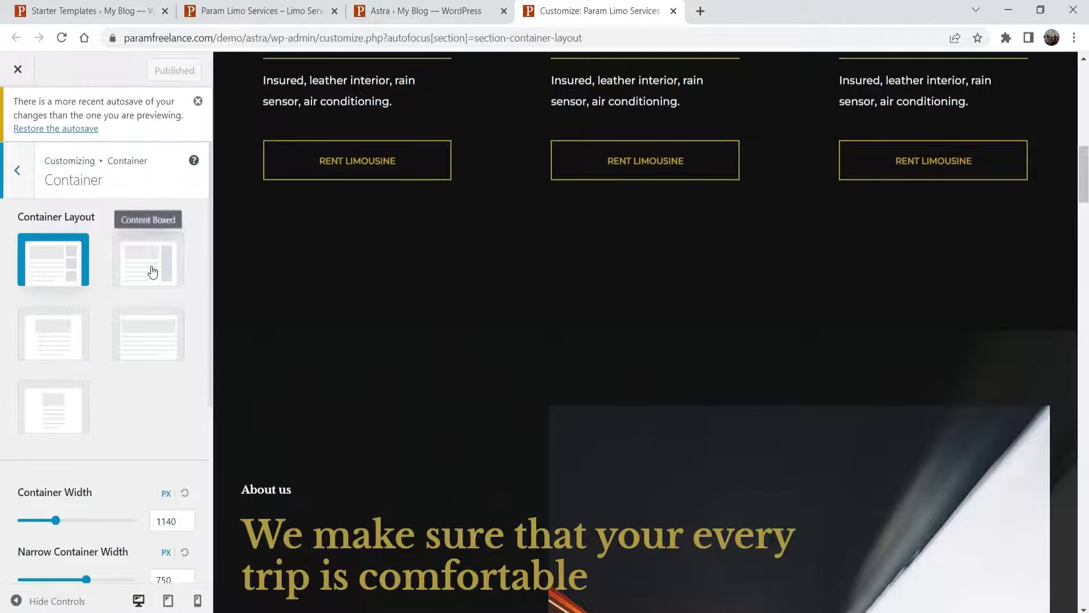
pyautogui.scroll(-7, 777, 281)
pyautogui.scroll(-7, 776, 281)
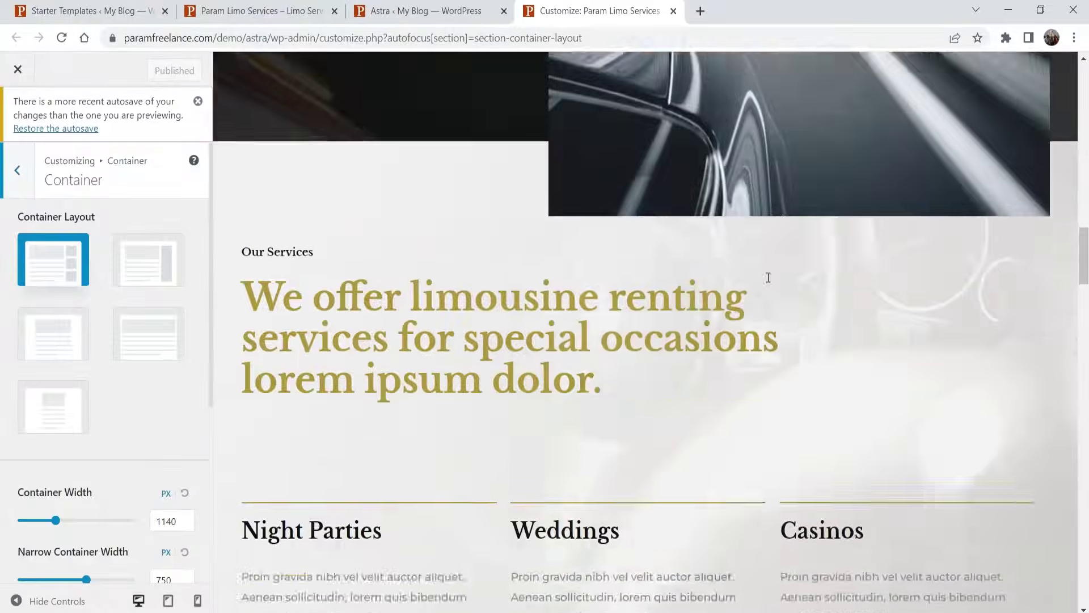
pyautogui.scroll(20, 759, 271)
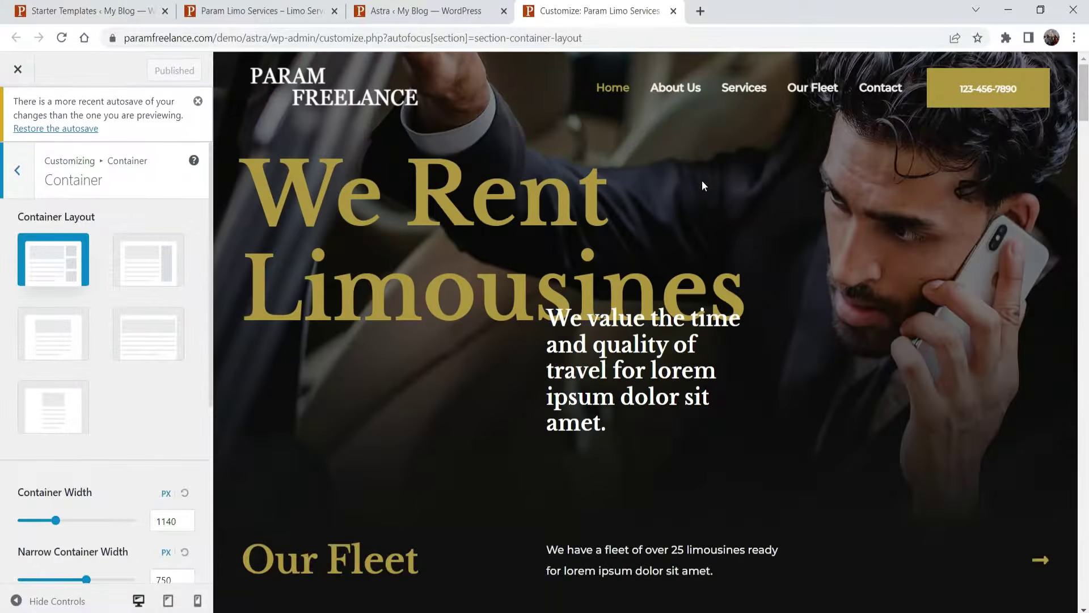
pyautogui.click(674, 11)
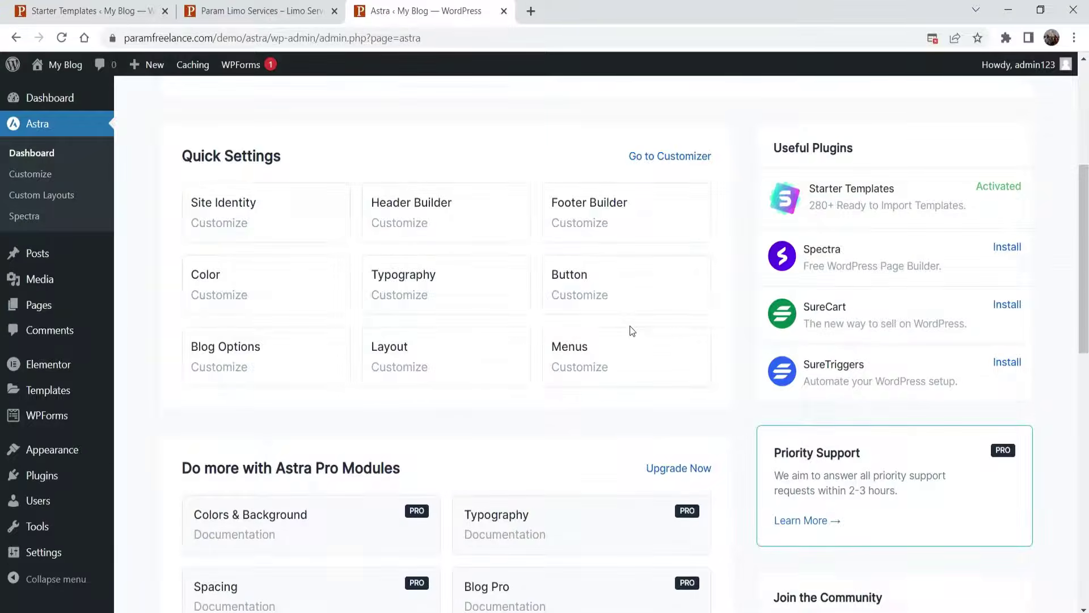
pyautogui.scroll(-5, 630, 327)
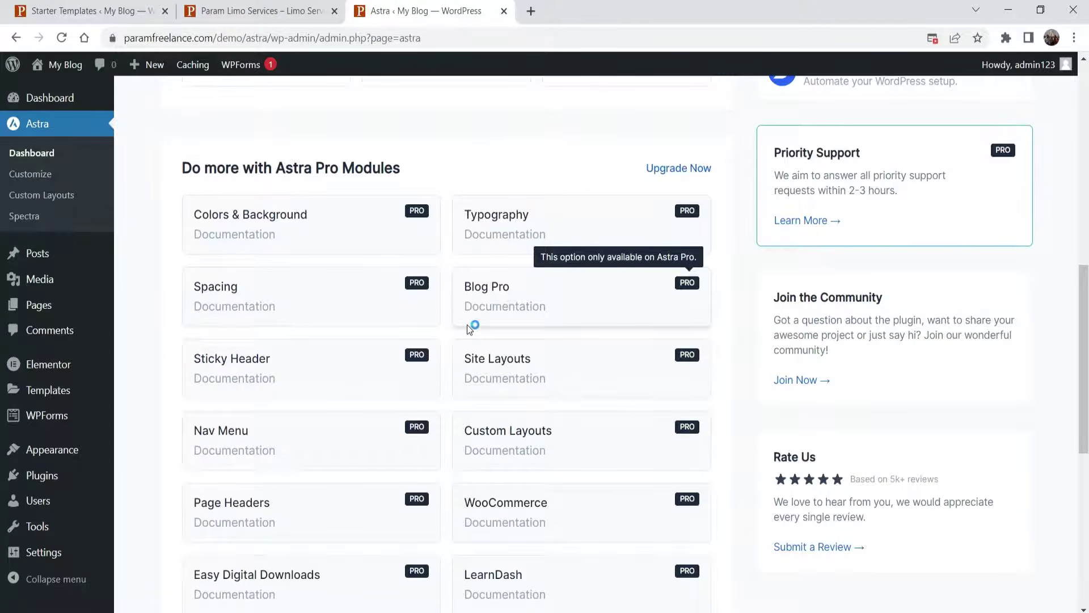
# - Switch to the Param Limo Services home page, reload it, and reorder the browser tabs
pyautogui.scroll(15, 468, 325)
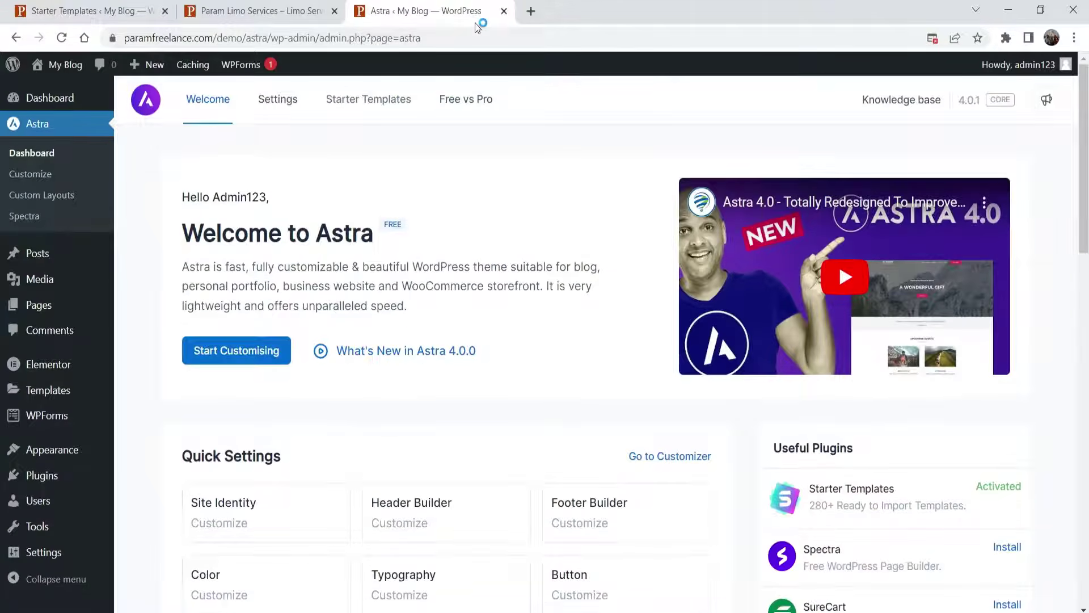
pyautogui.click(243, 13)
pyautogui.scroll(-15, 523, 170)
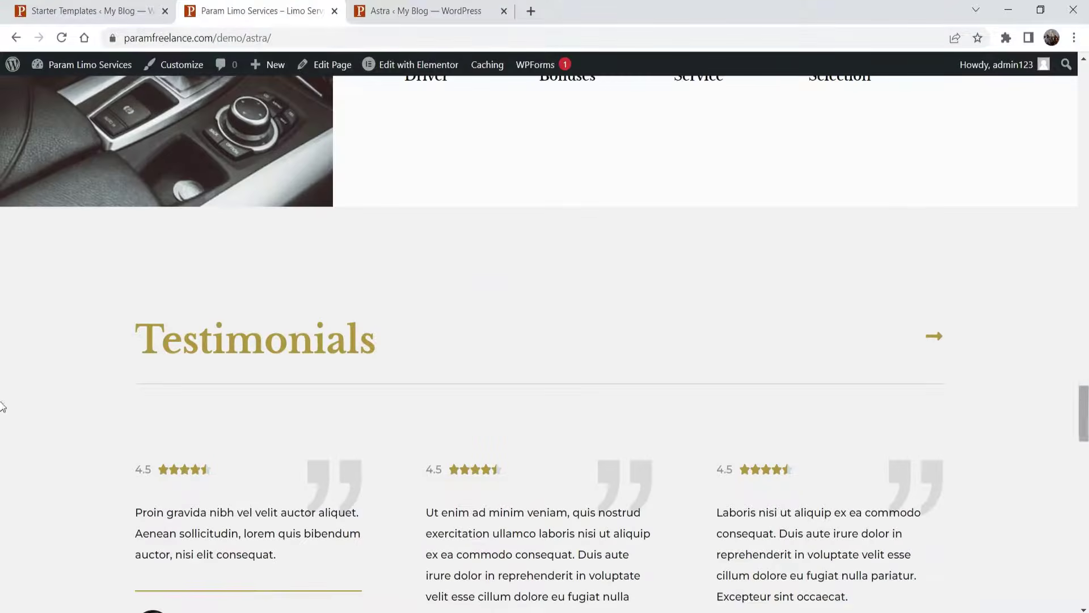
pyautogui.scroll(15, 2, 414)
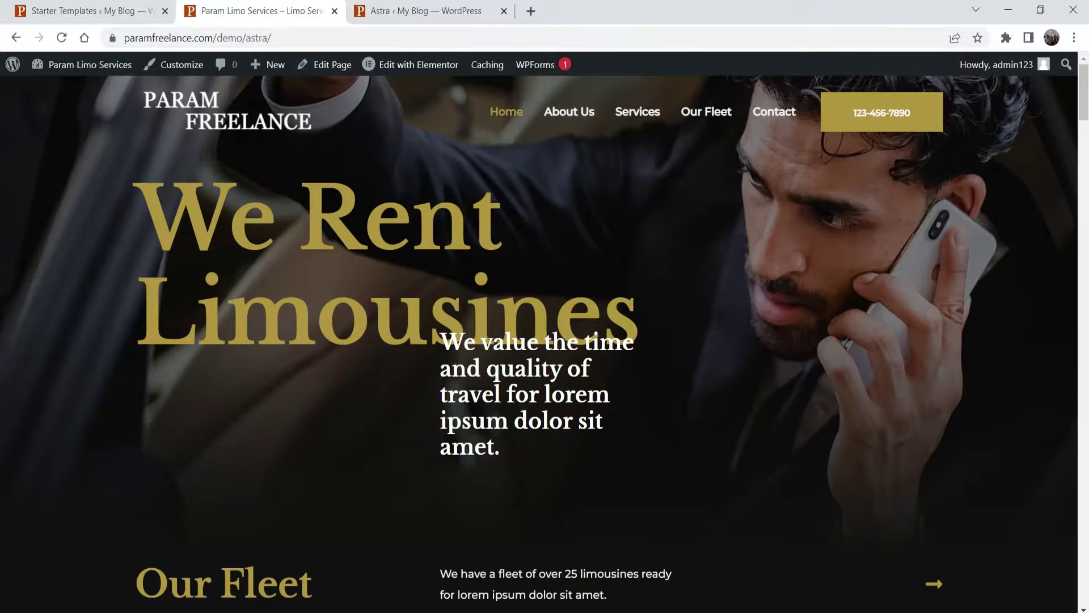
pyautogui.click(62, 38)
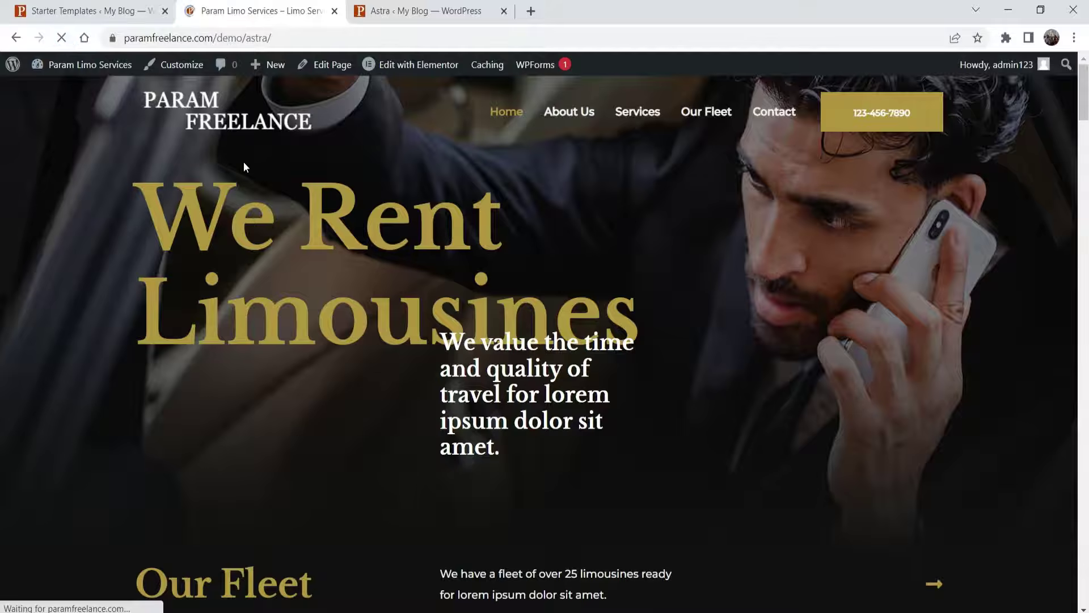
pyautogui.moveTo(353, 14); pyautogui.dragTo(239, 12)
pyautogui.click(426, 12)
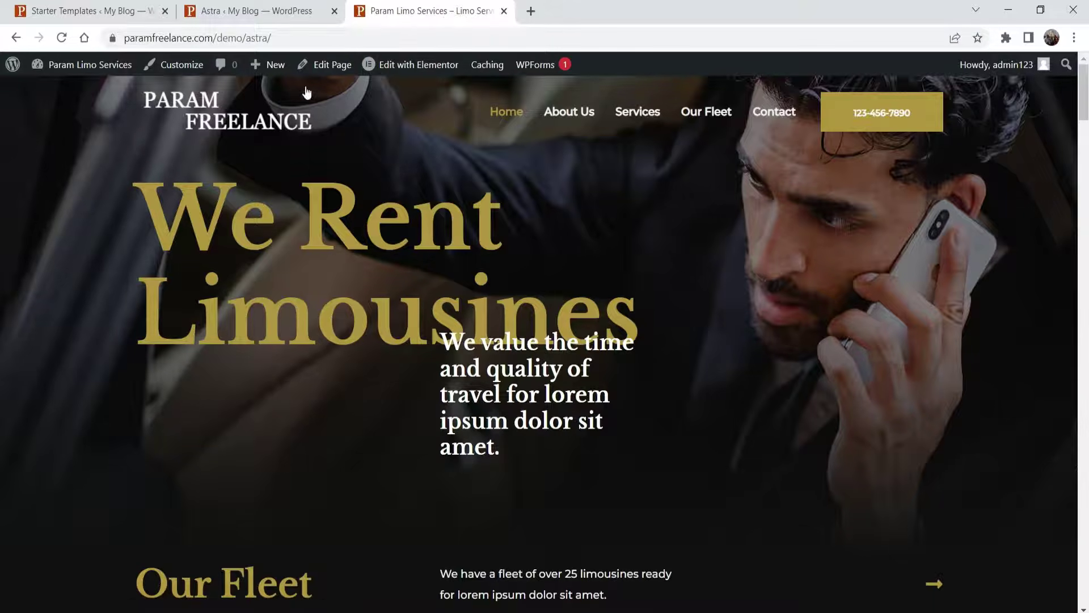
pyautogui.moveTo(413, 68)
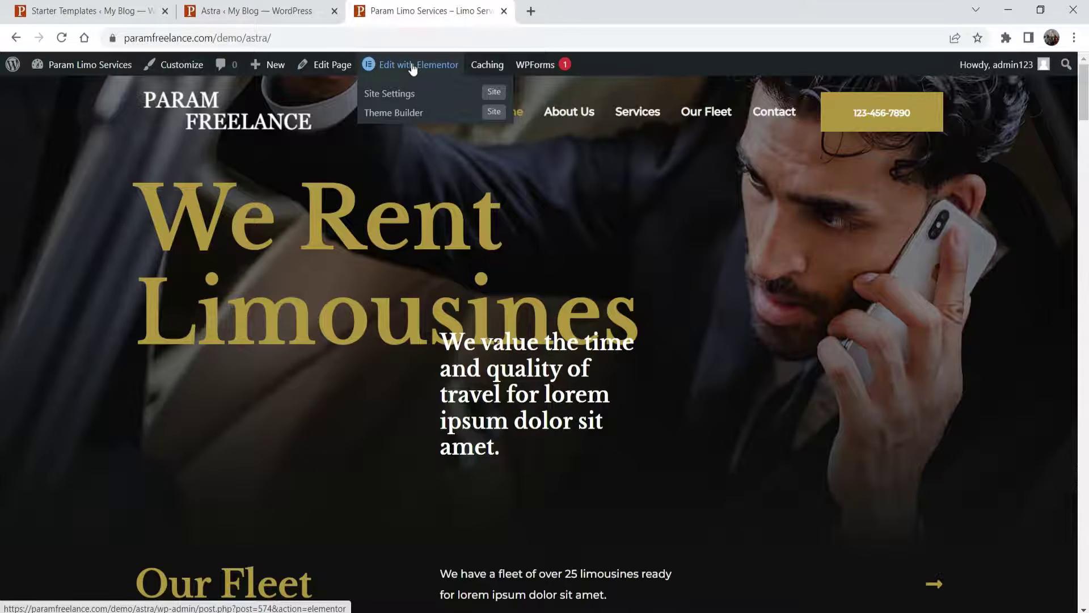
# - Edit the home page with Elementor, scroll the preview, and select the tagline's section
pyautogui.click(413, 67)
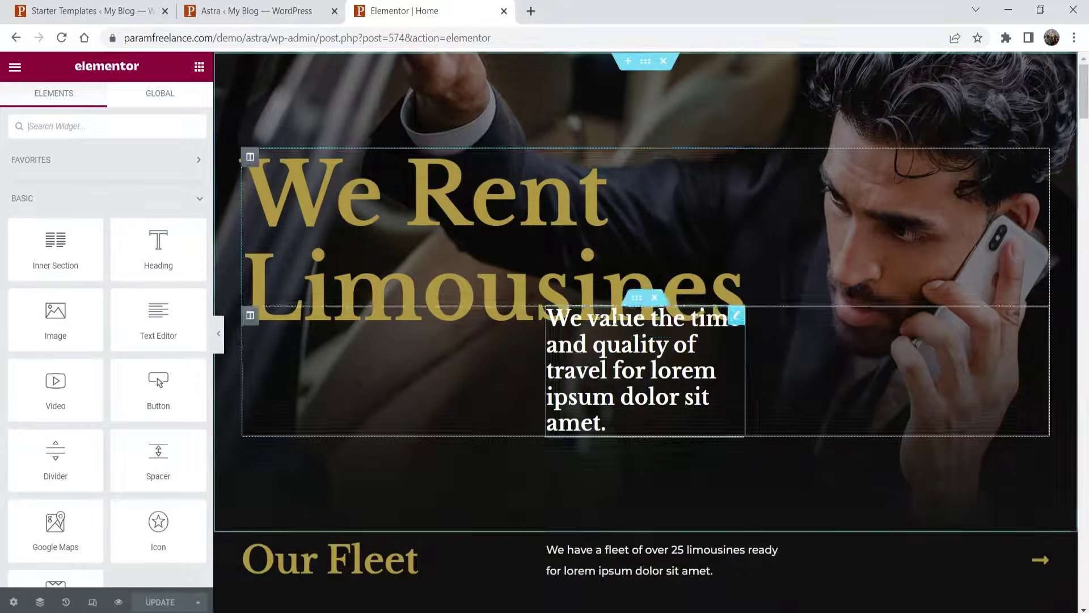
pyautogui.scroll(-15, 611, 366)
pyautogui.scroll(-2, 611, 366)
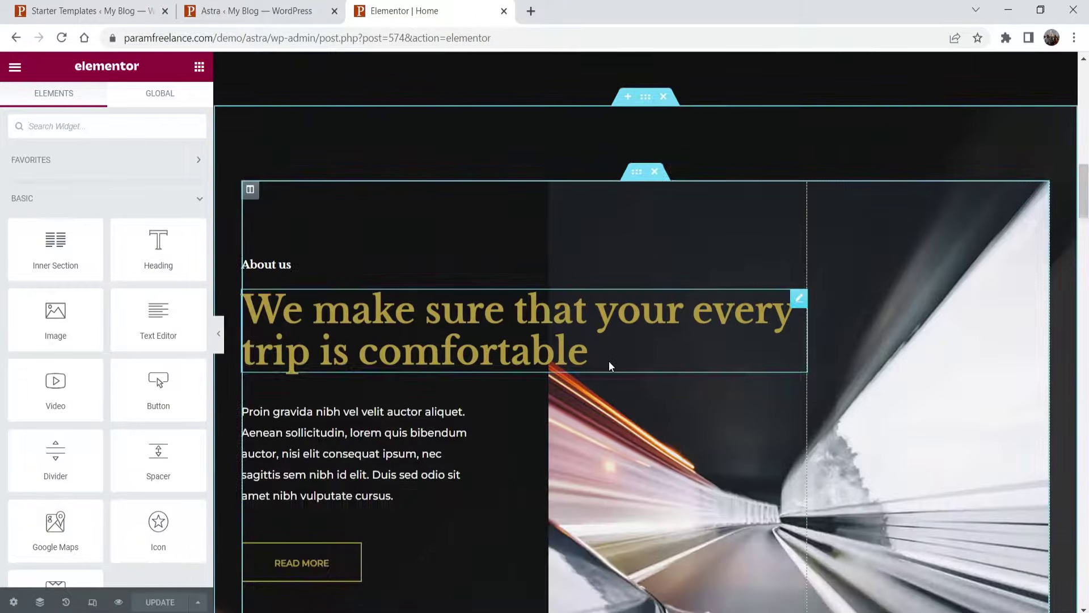
pyautogui.scroll(-10, 608, 362)
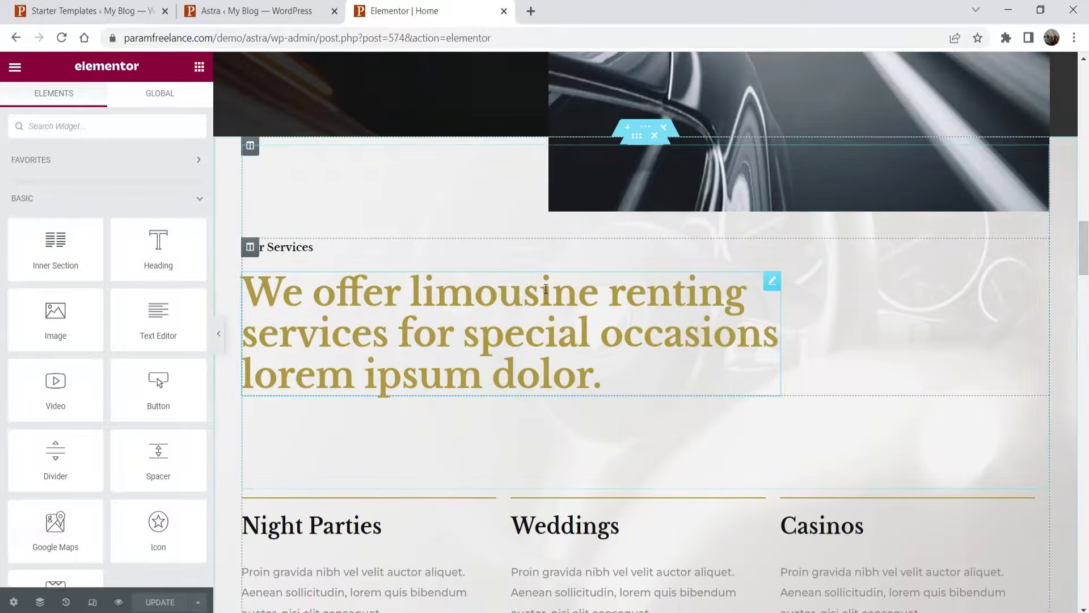
pyautogui.scroll(-10, 546, 290)
pyautogui.scroll(7, 548, 281)
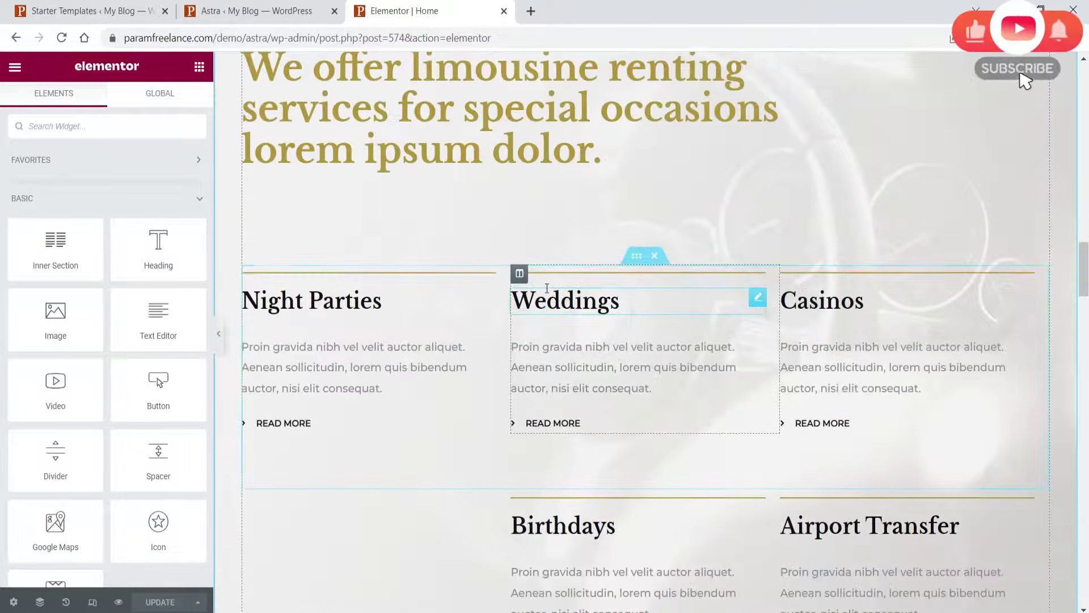
pyautogui.scroll(20, 548, 278)
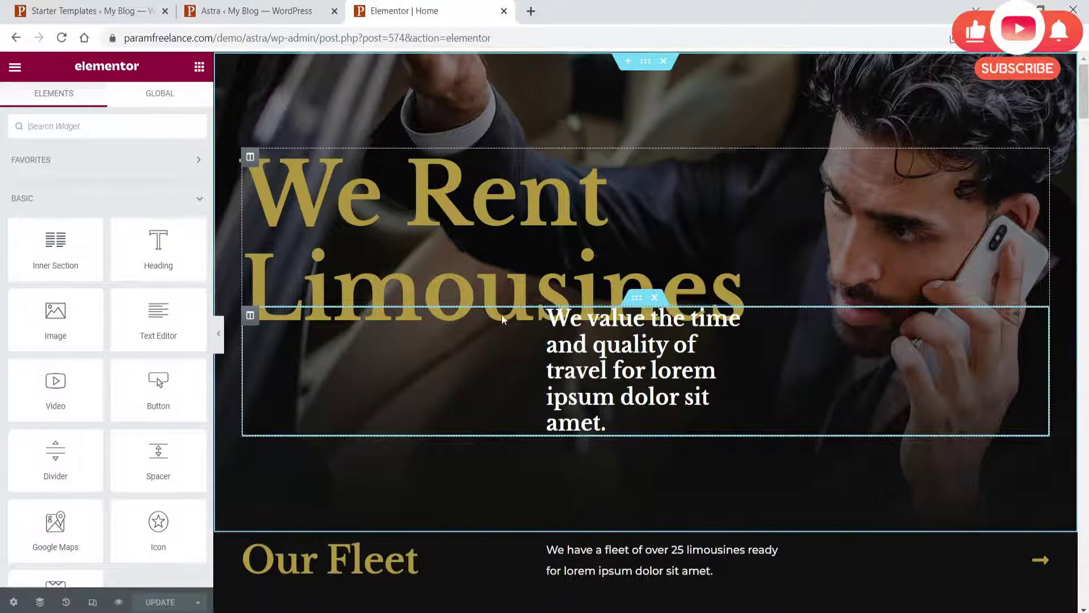
pyautogui.click(637, 300)
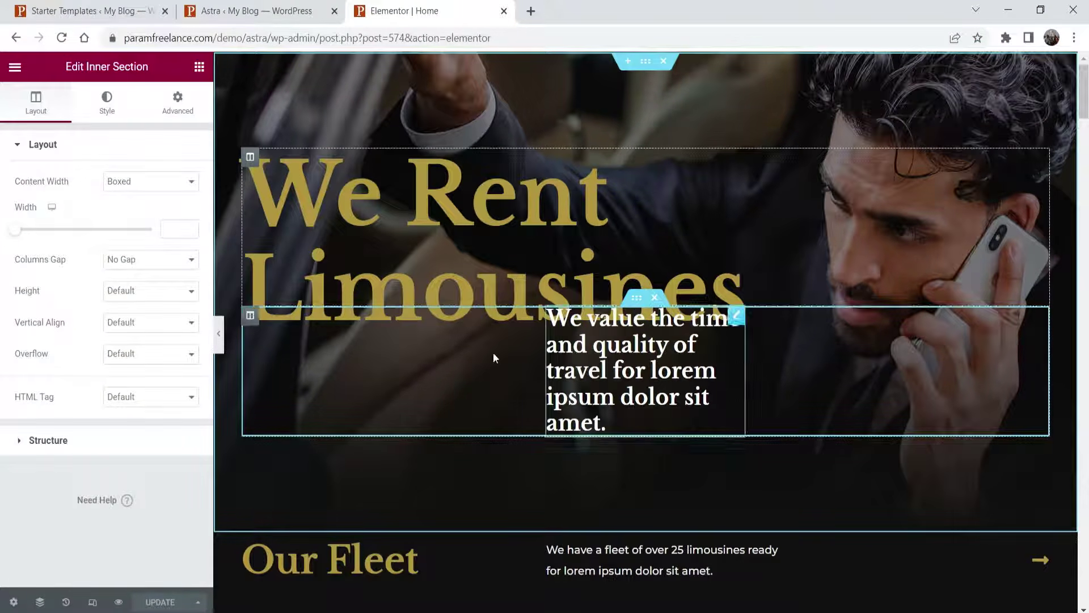
# - Change the inner section's Margin Top from -42 to 0 and check the We Rent Limousines title
pyautogui.click(177, 103)
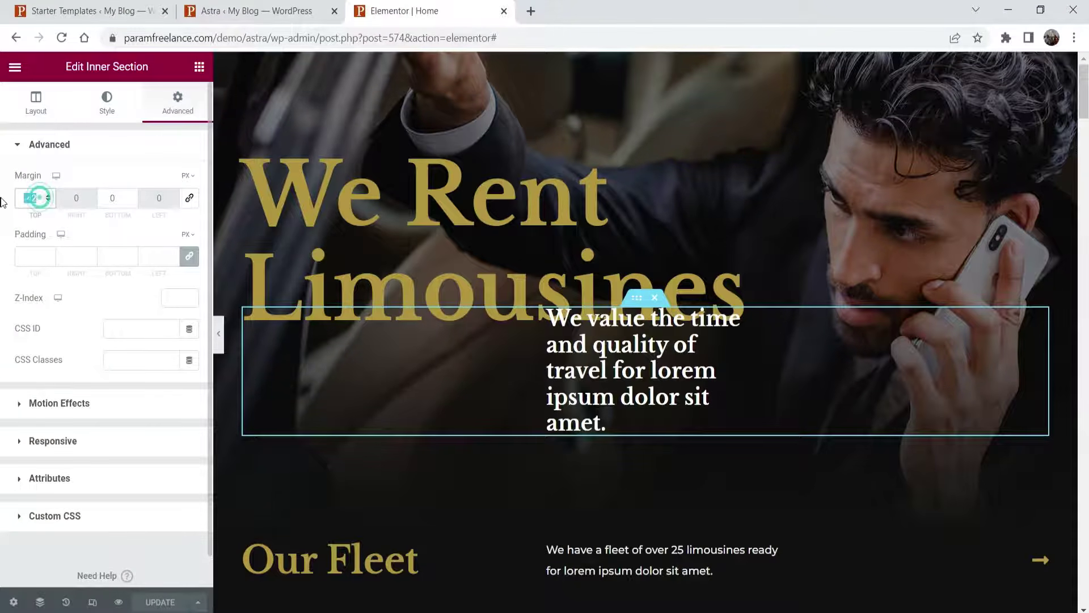
pyautogui.write('0')
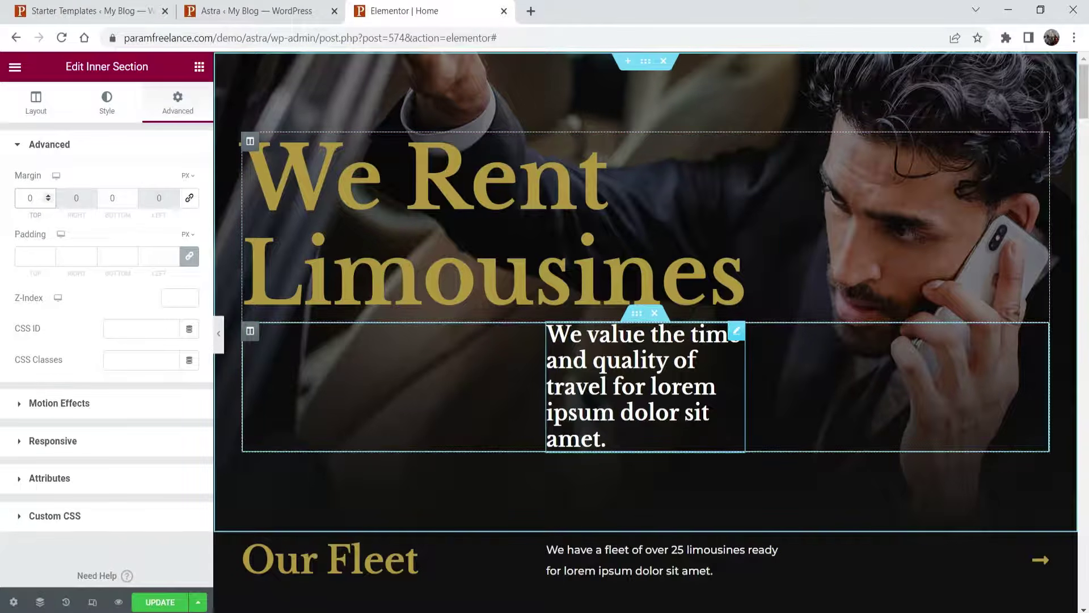
pyautogui.click(455, 204)
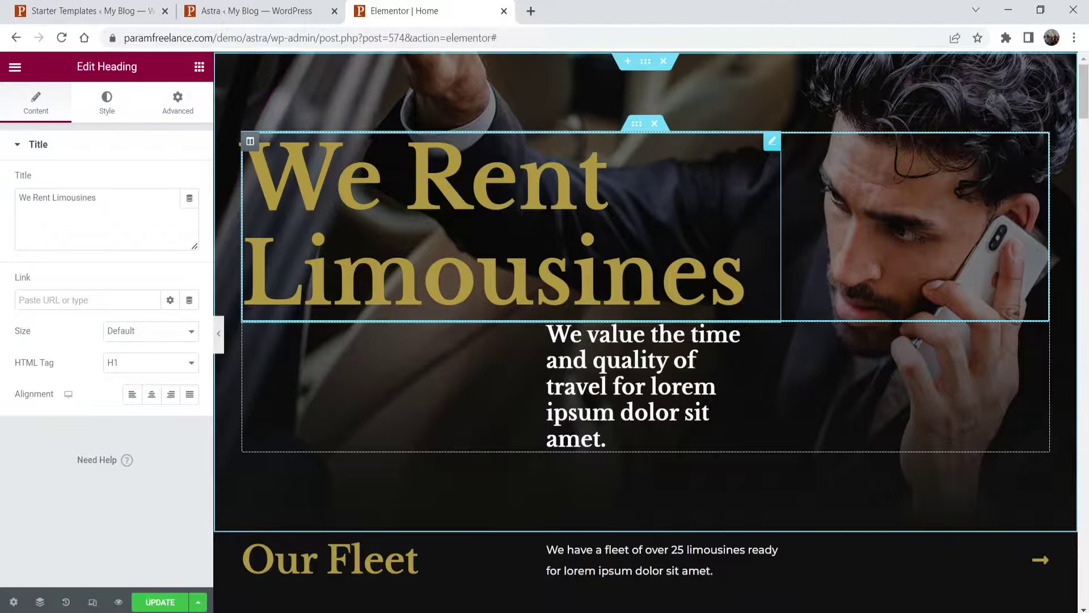
pyautogui.tripleClick(119, 196)
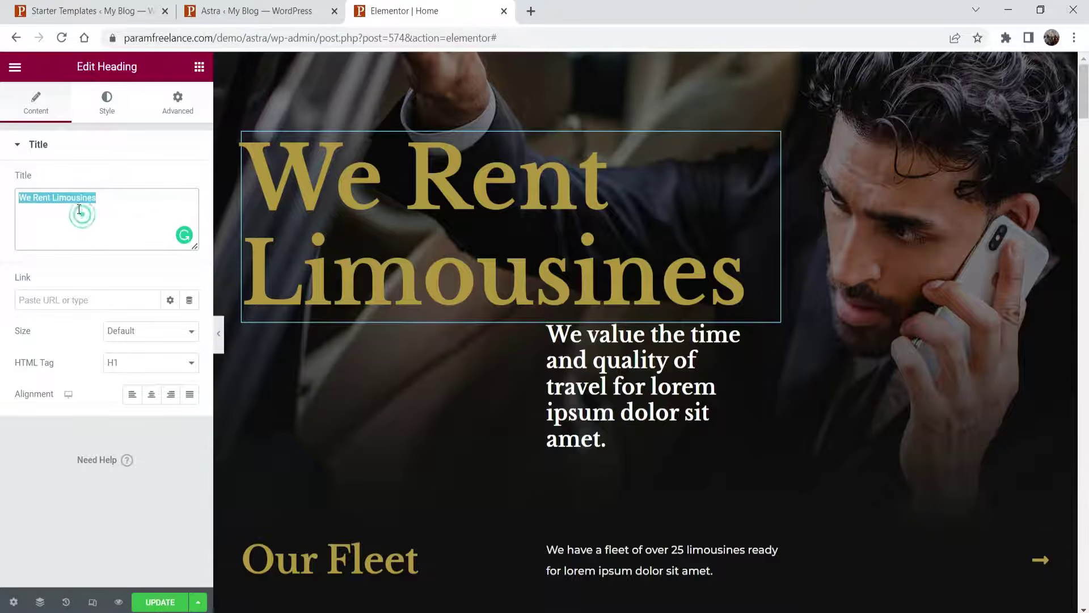
# - Inspect the 'We value the time…' tagline's text, Style and Advanced settings
pyautogui.click(733, 333)
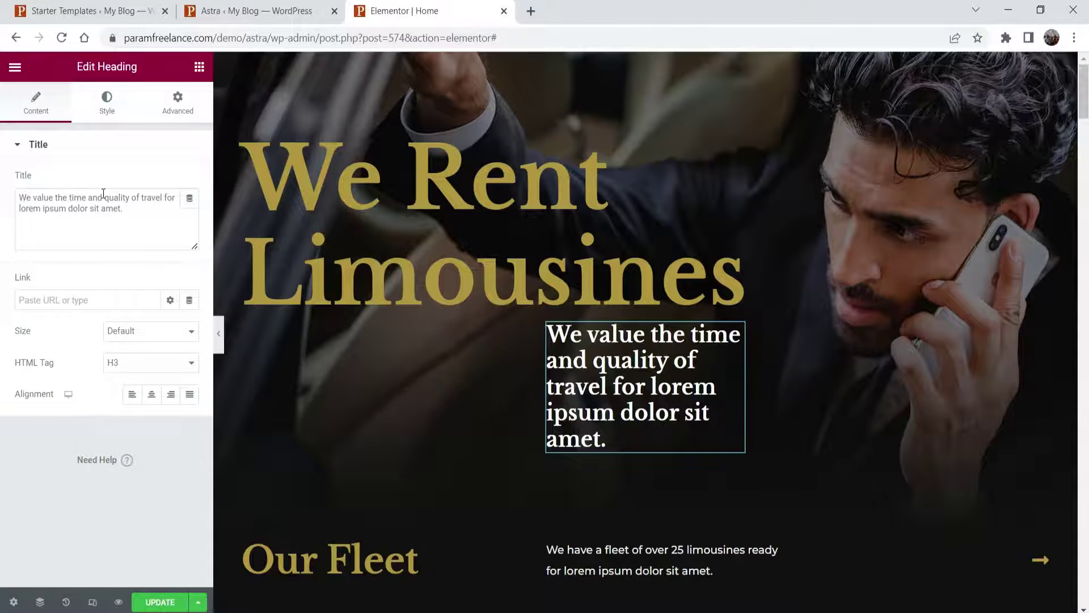
pyautogui.tripleClick(184, 234)
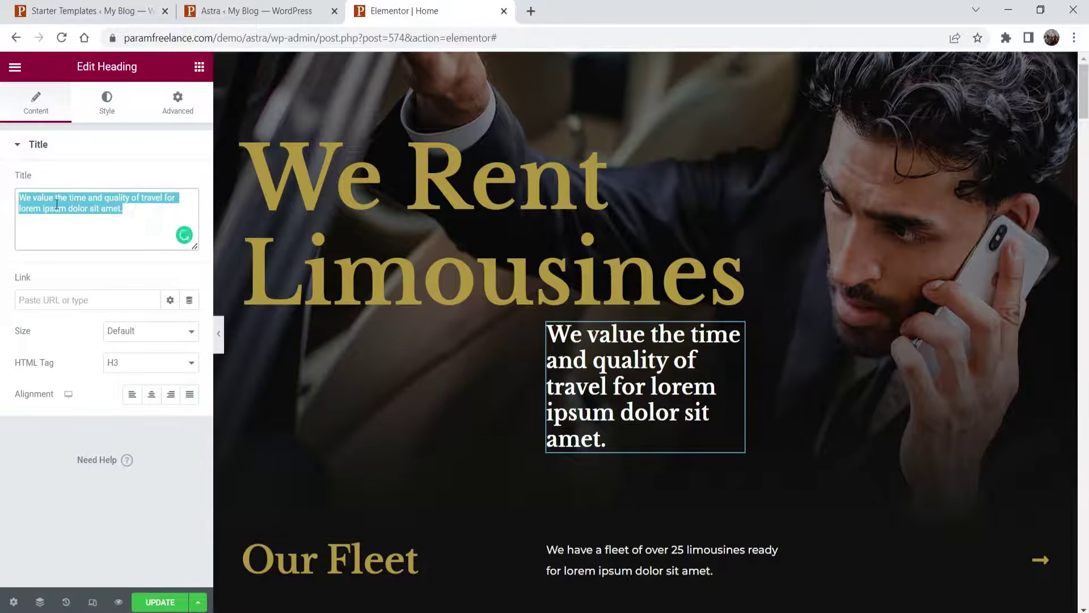
pyautogui.click(184, 235)
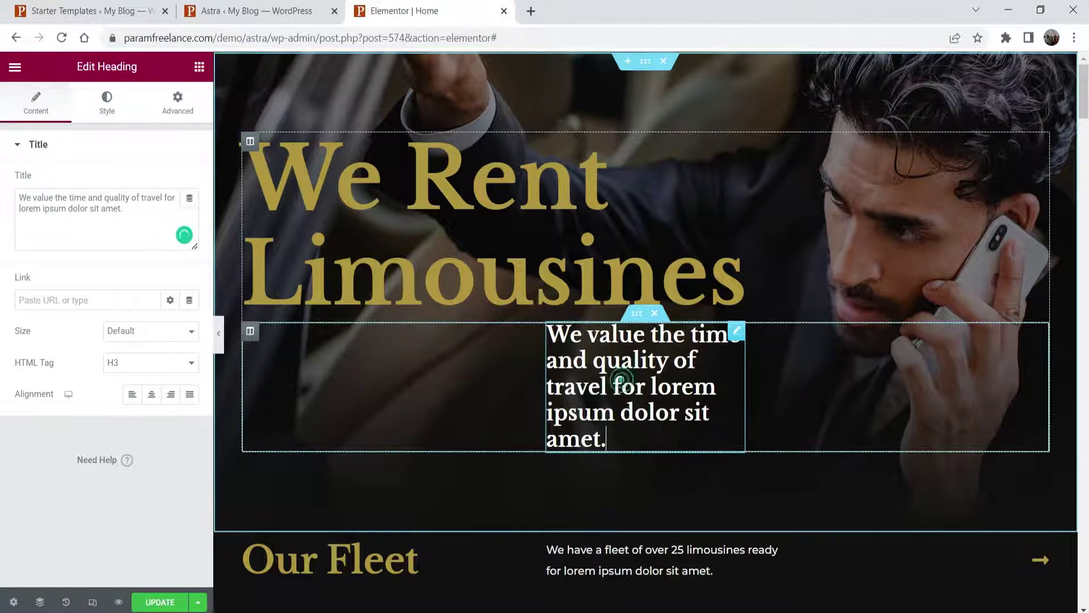
pyautogui.click(108, 107)
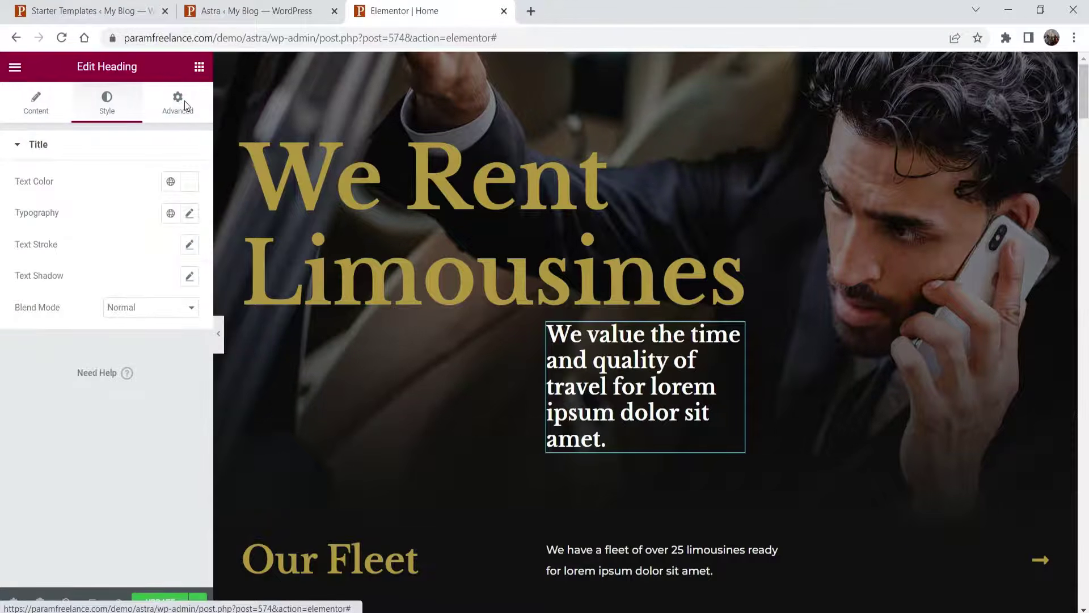
pyautogui.click(180, 102)
pyautogui.scroll(-4, 530, 390)
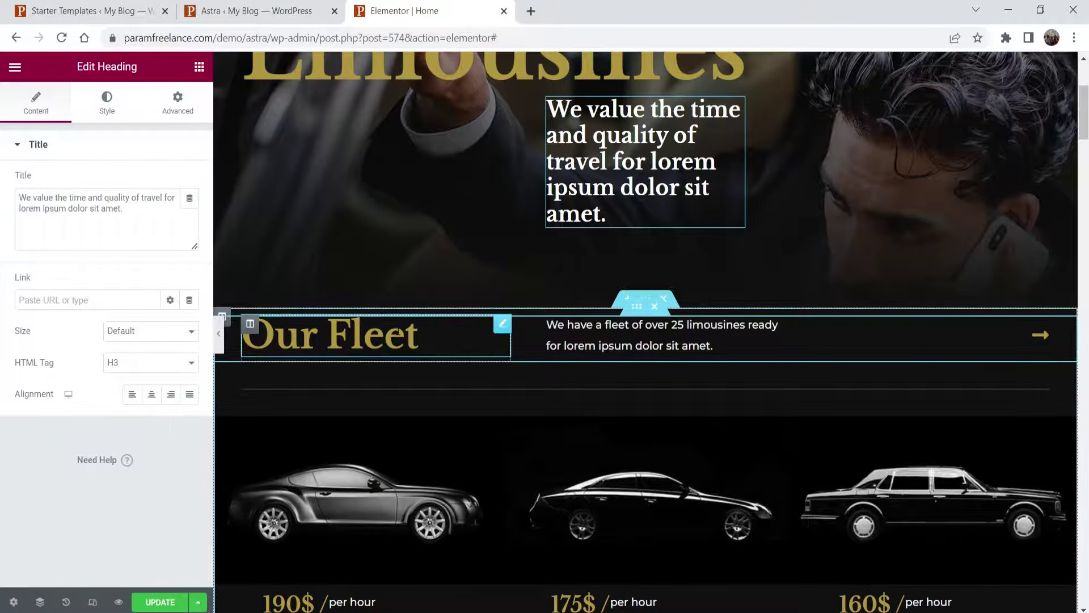
pyautogui.click(399, 331)
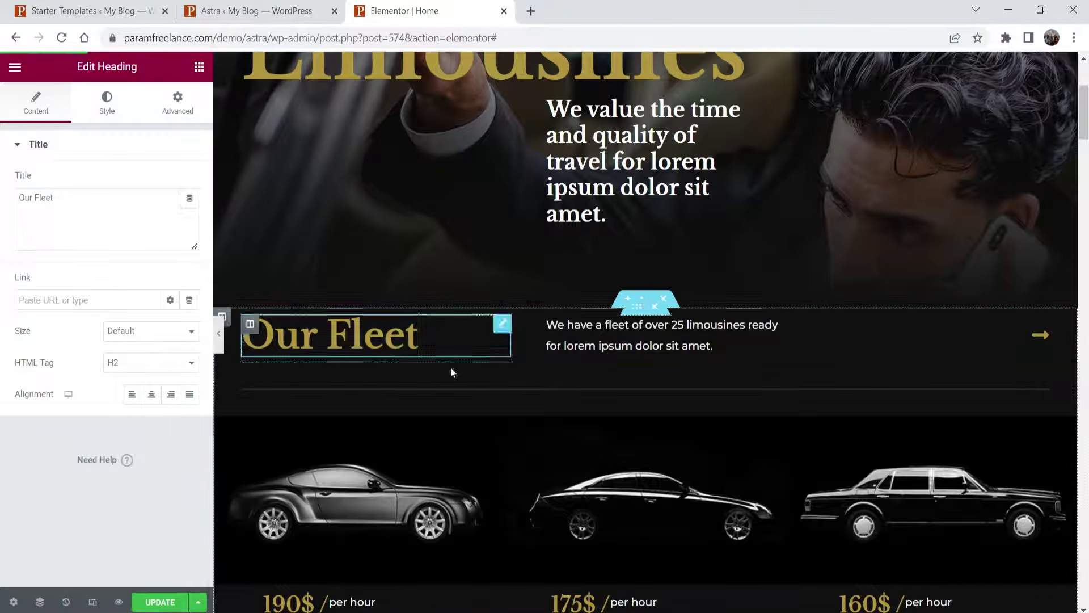
pyautogui.click(773, 336)
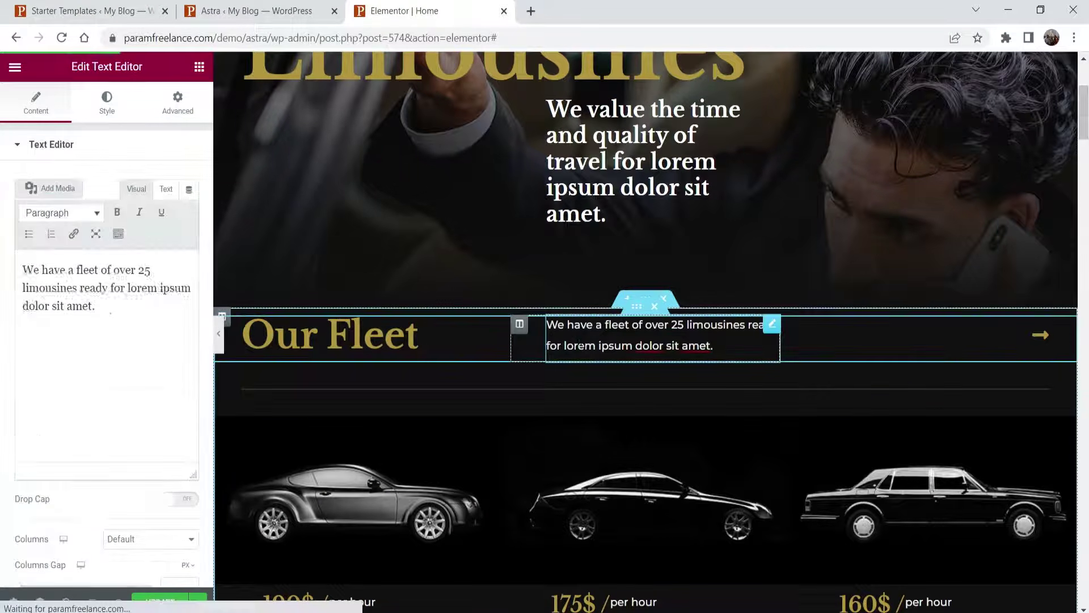
pyautogui.scroll(-4, 693, 135)
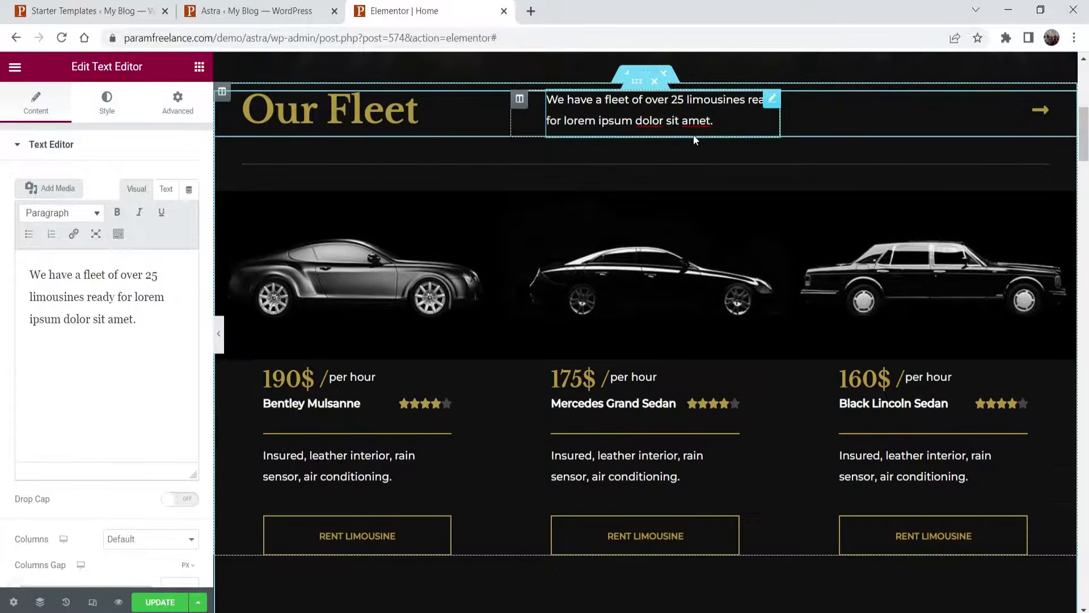
pyautogui.click(340, 277)
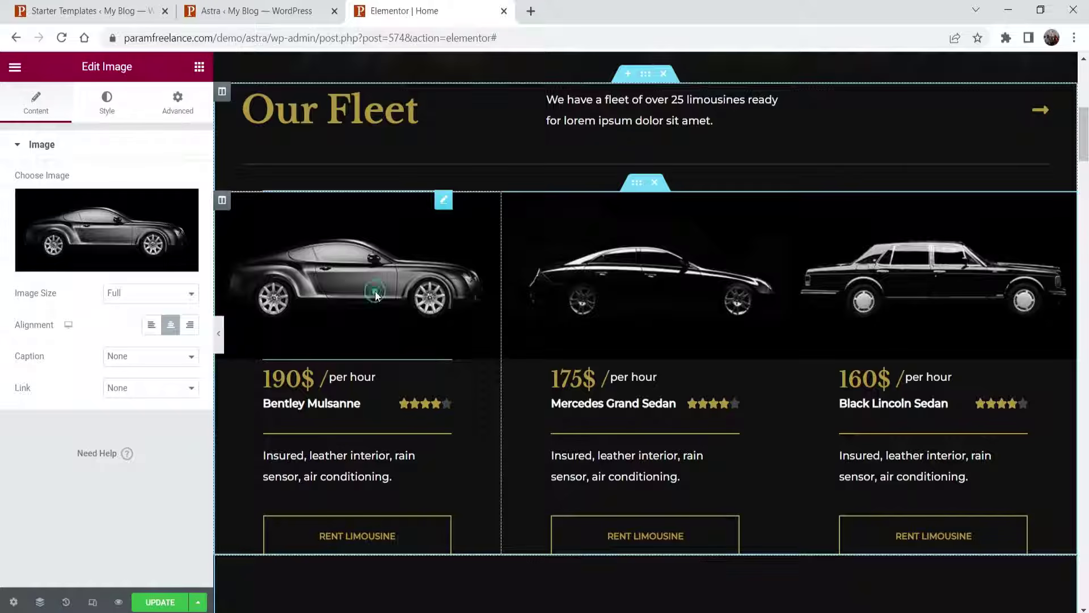
pyautogui.click(106, 221)
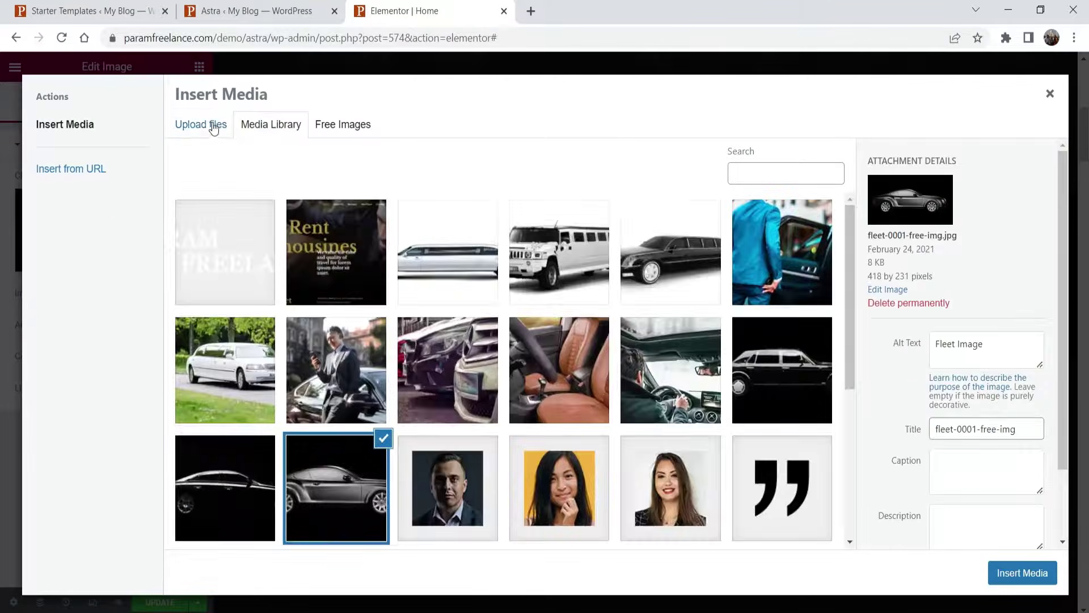
pyautogui.click(210, 126)
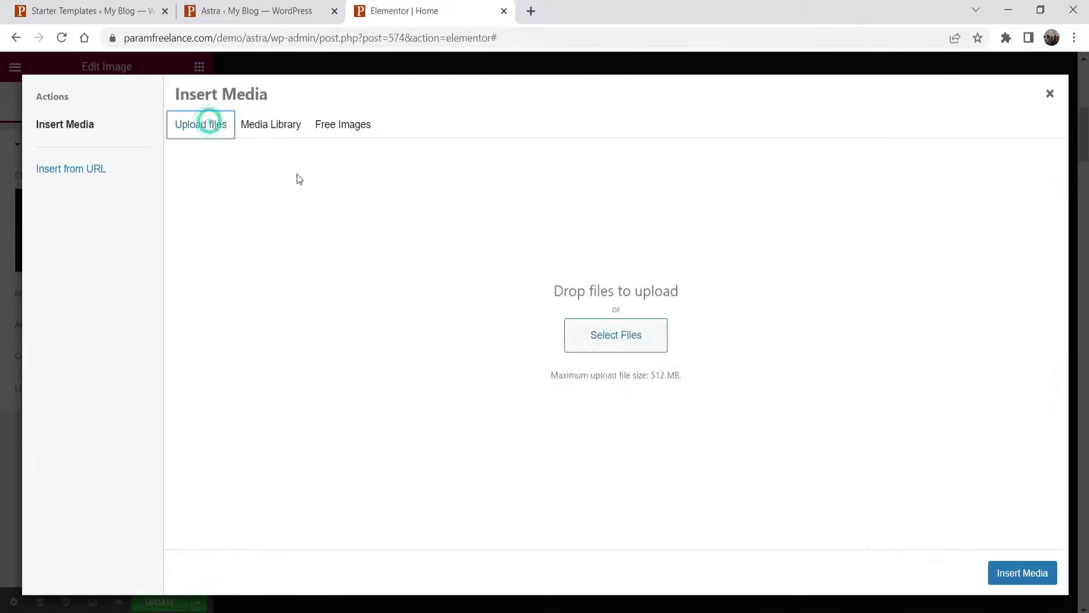
pyautogui.click(263, 133)
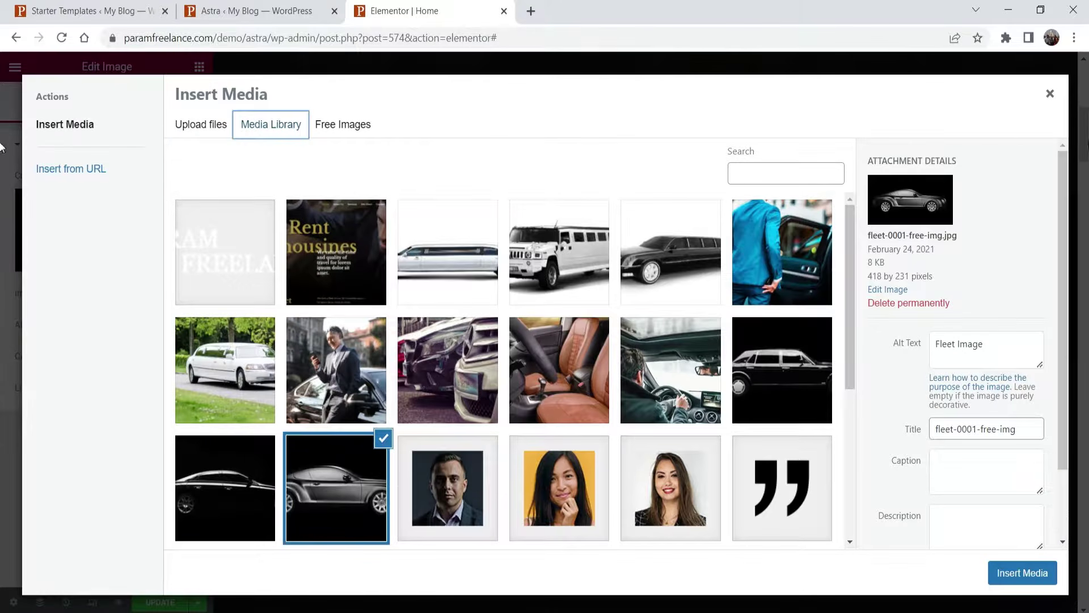
pyautogui.click(1050, 94)
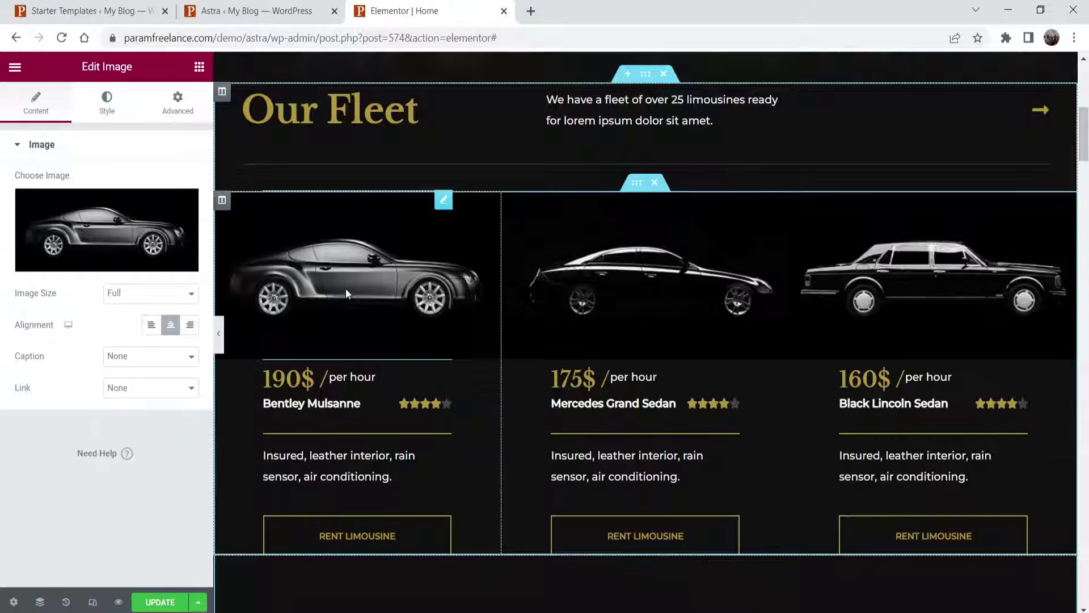
pyautogui.click(289, 378)
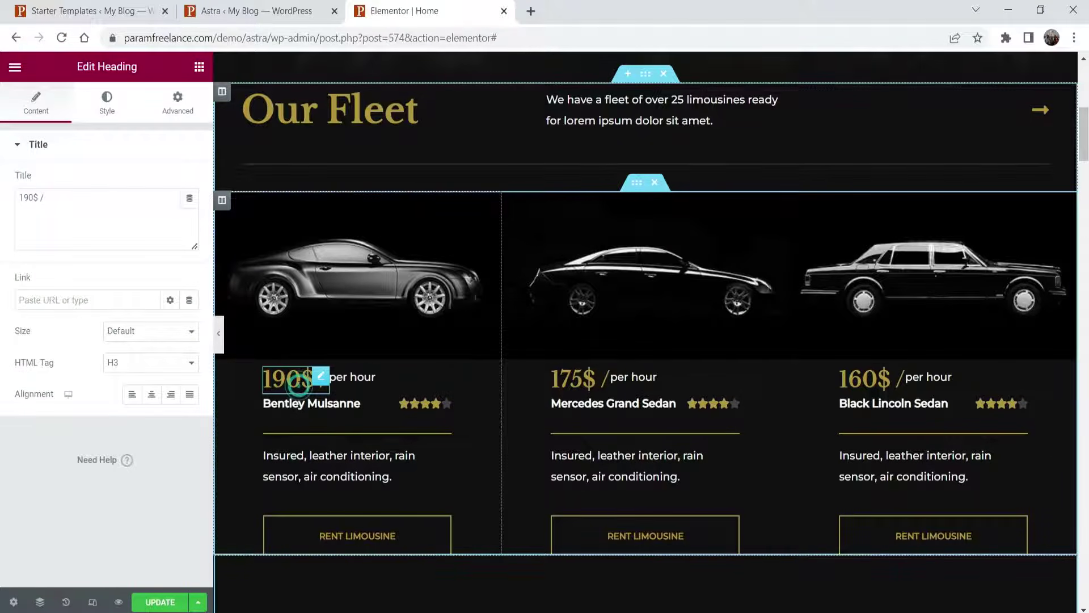
pyautogui.click(352, 377)
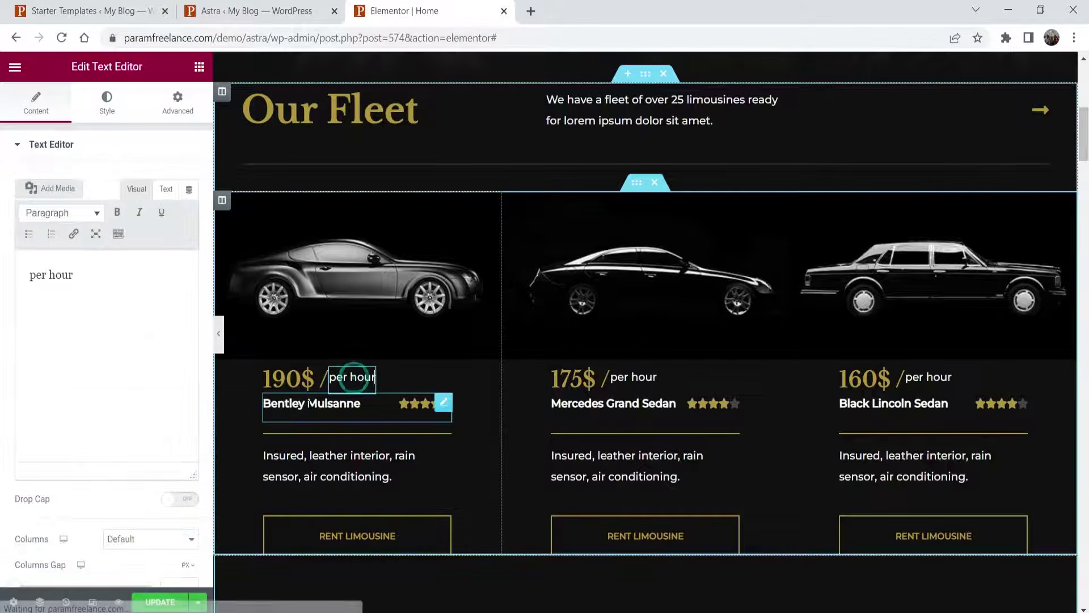
pyautogui.click(352, 404)
pyautogui.click(341, 471)
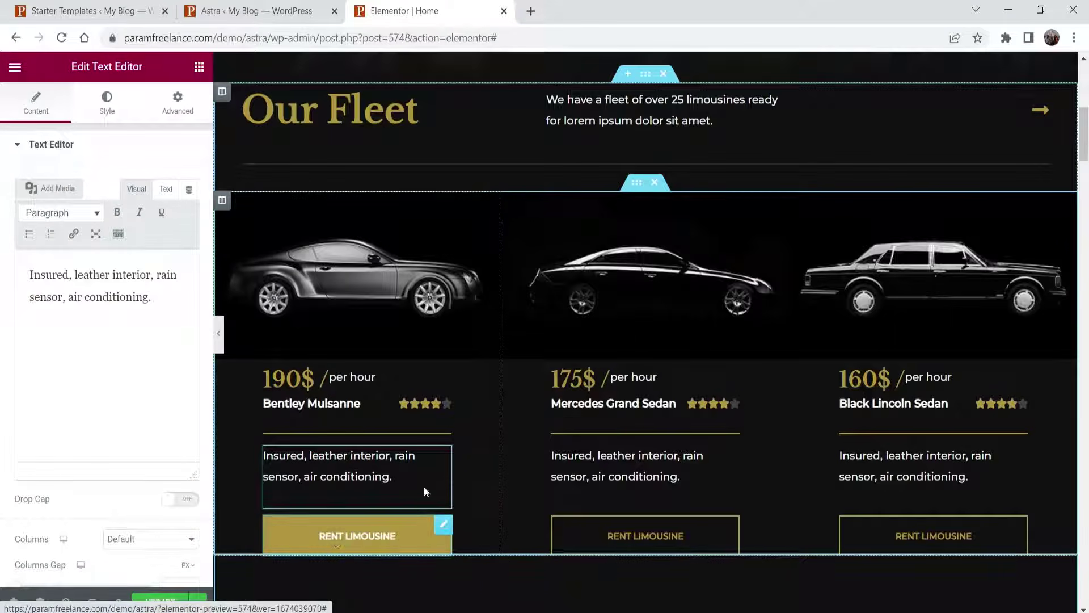
pyautogui.click(633, 377)
pyautogui.click(573, 378)
pyautogui.click(863, 377)
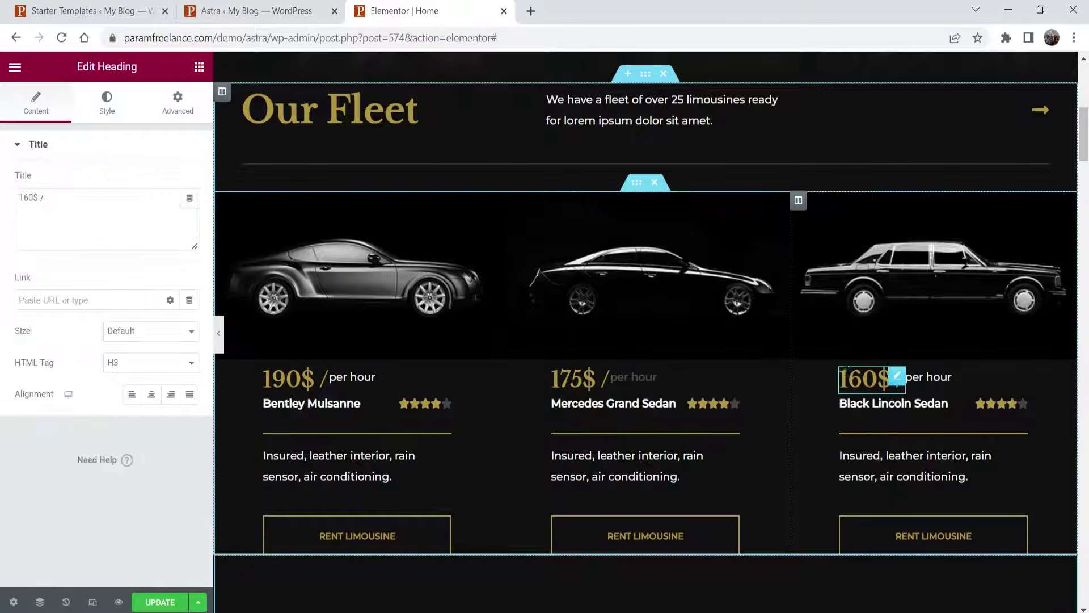
pyautogui.click(851, 404)
pyautogui.scroll(-4, 846, 312)
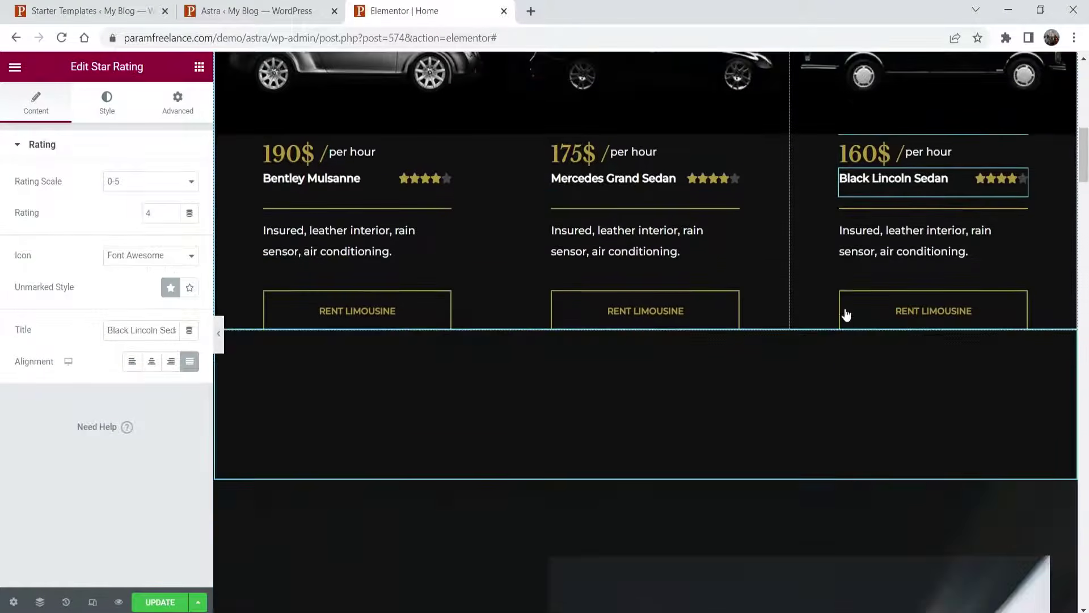
pyautogui.scroll(-4, 900, 306)
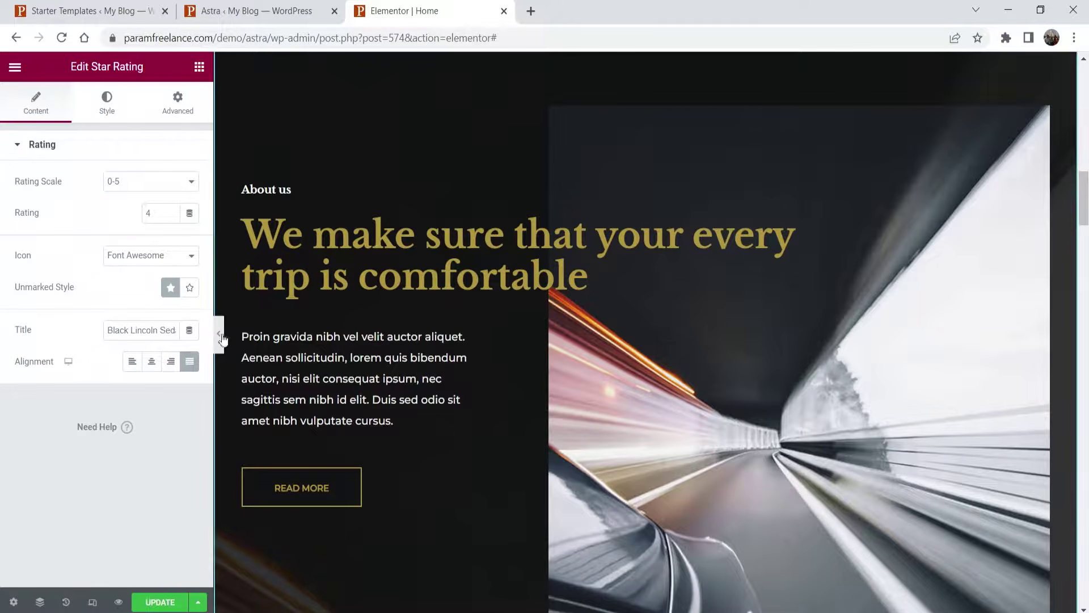
pyautogui.click(219, 334)
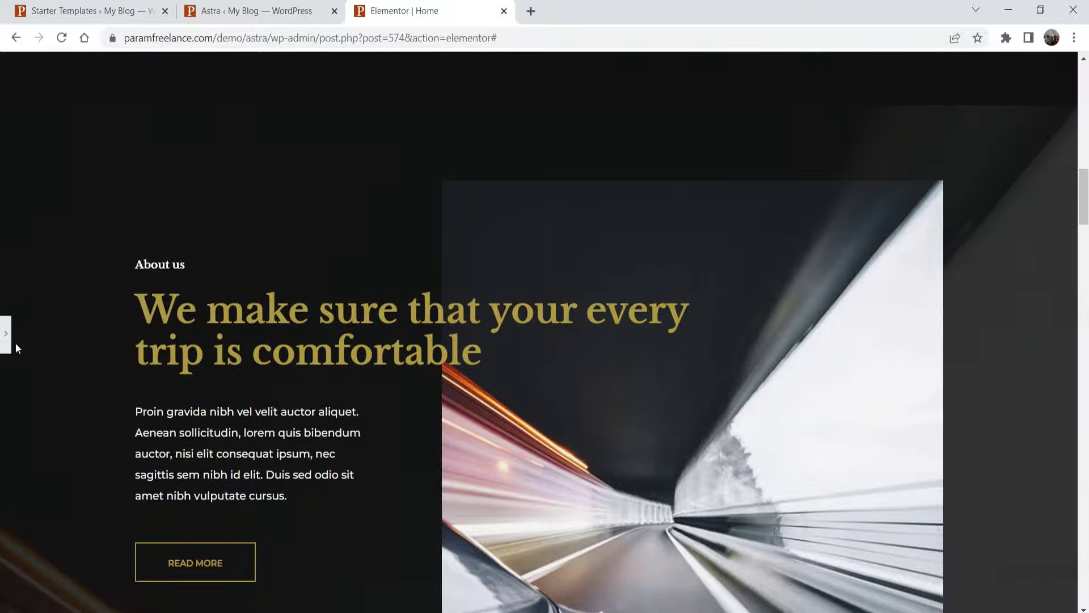
pyautogui.click(12, 345)
pyautogui.scroll(-6, 617, 251)
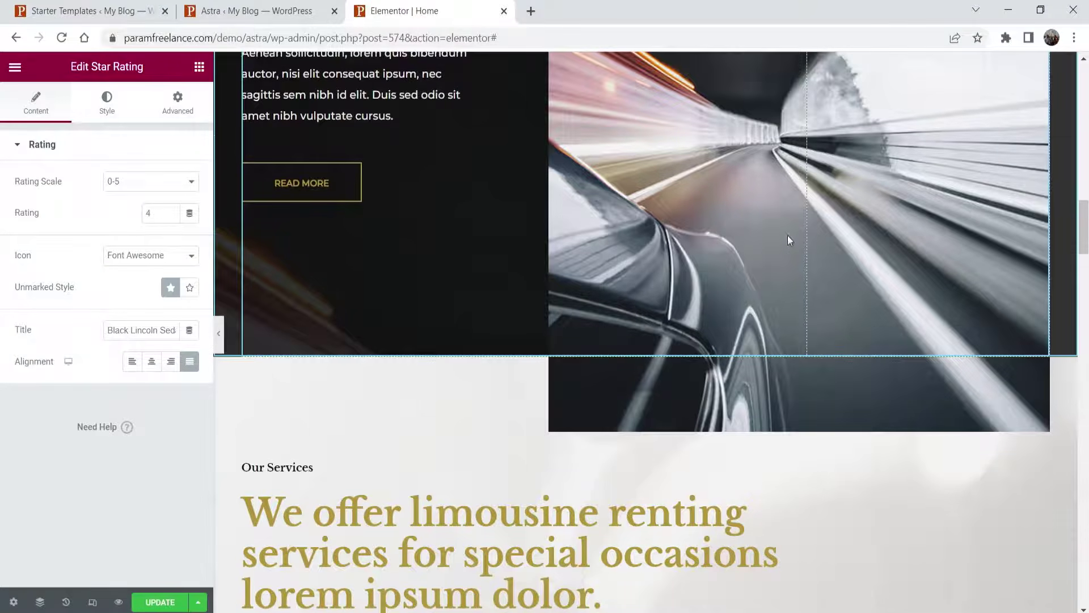
pyautogui.scroll(-8, 794, 237)
pyautogui.scroll(-3, 681, 230)
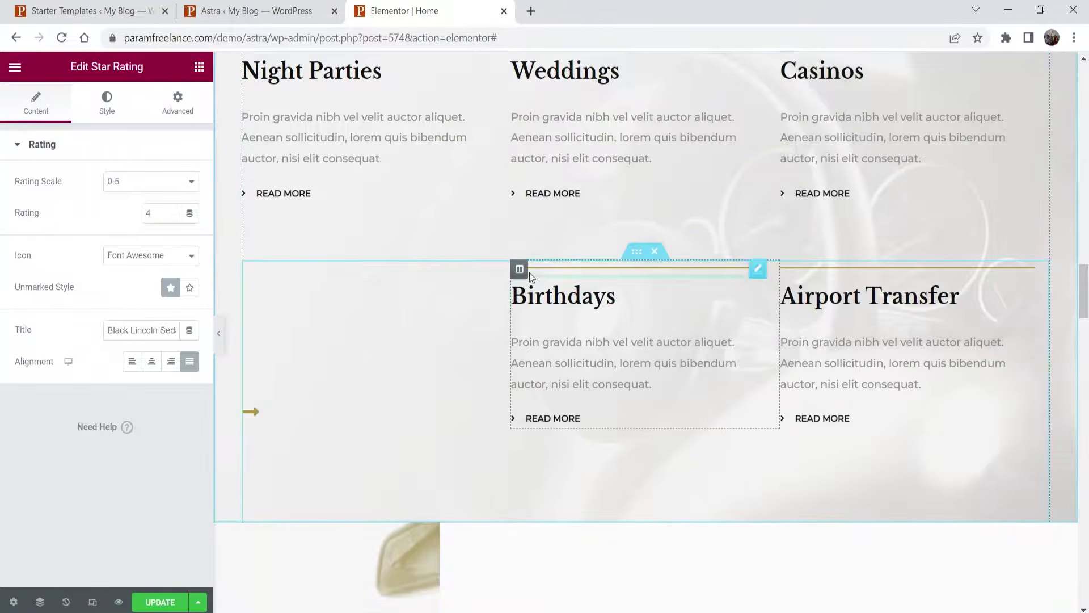
pyautogui.scroll(2, 473, 203)
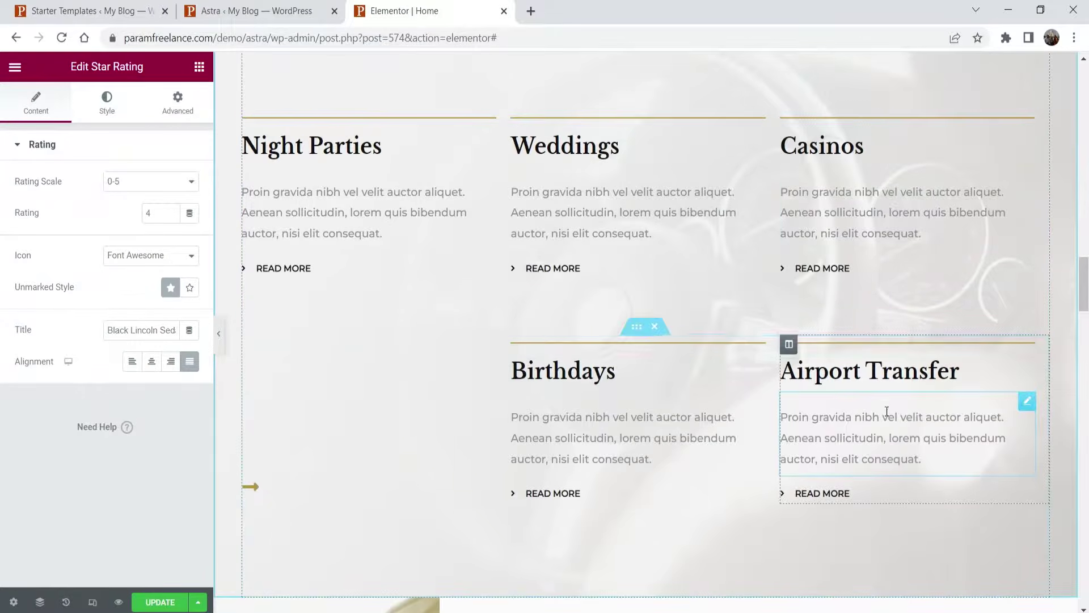
pyautogui.scroll(4, 491, 308)
pyautogui.scroll(3, 492, 313)
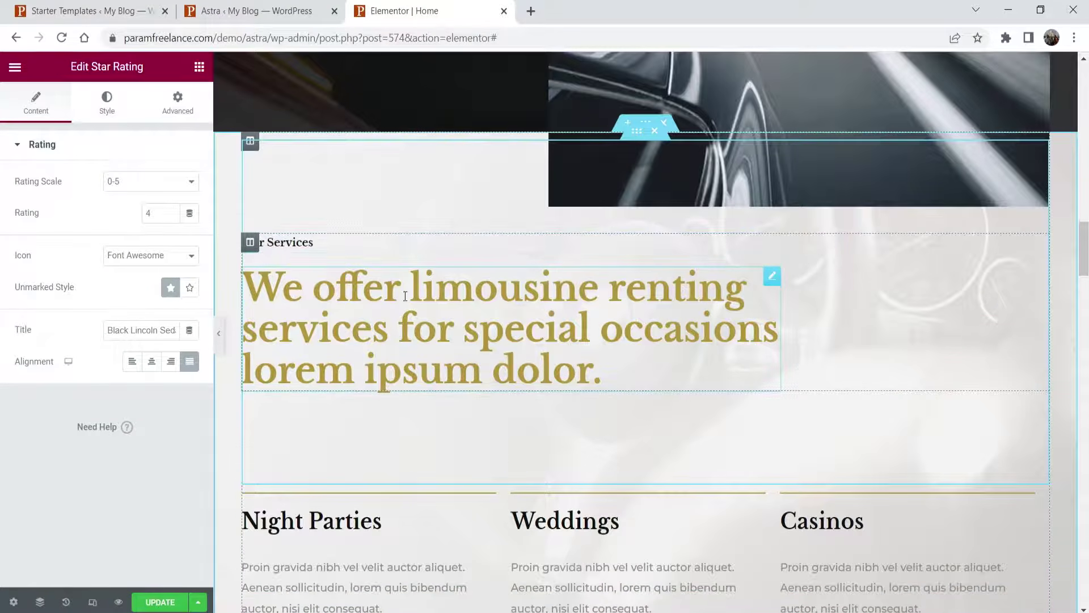
pyautogui.scroll(-3, 570, 286)
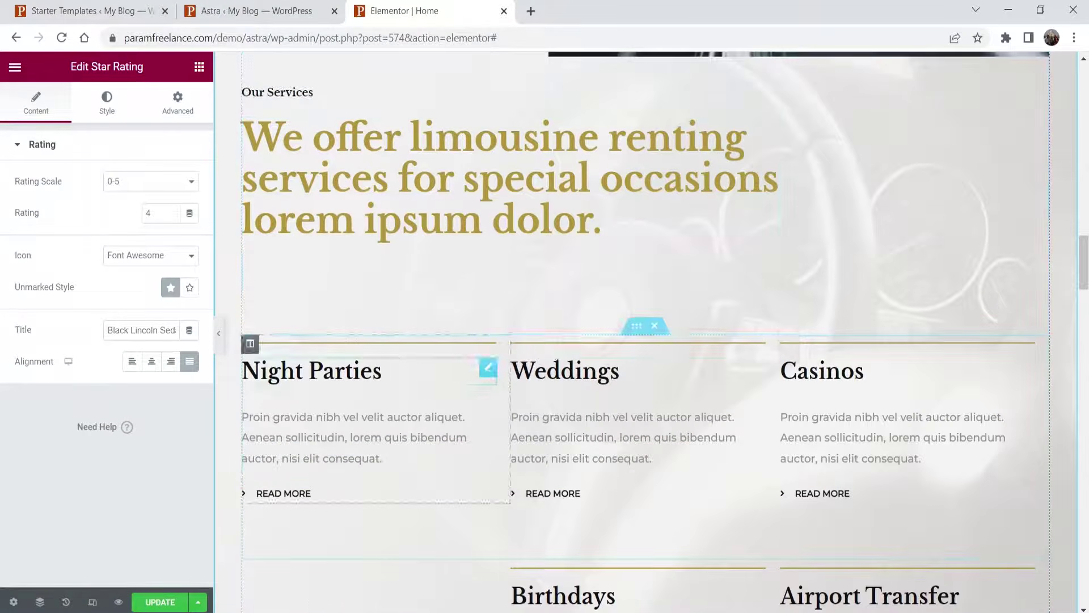
pyautogui.scroll(-4, 931, 275)
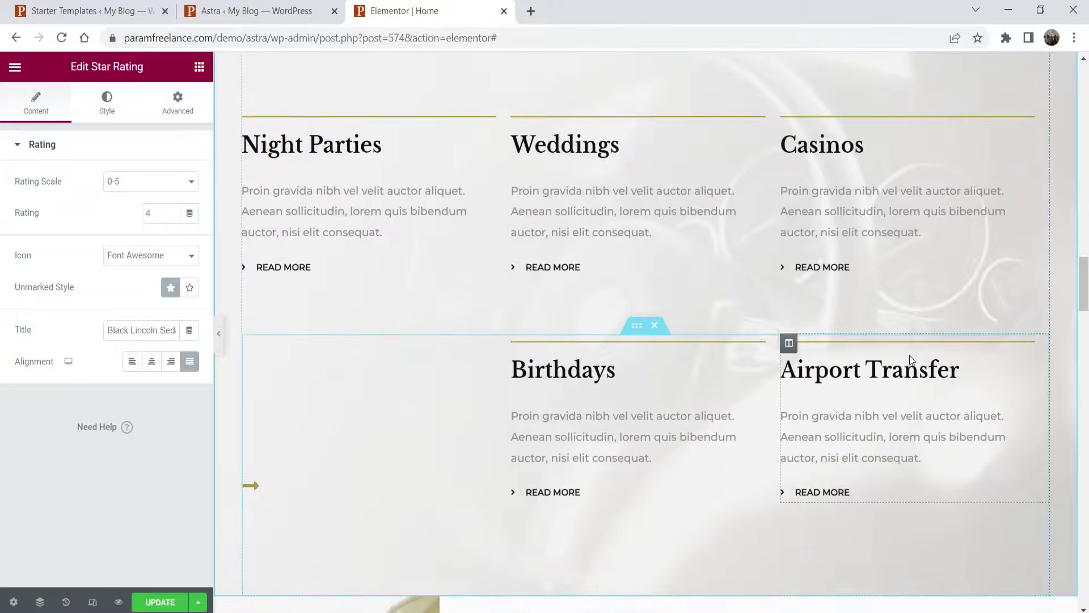
pyautogui.scroll(-3, 908, 352)
pyautogui.click(813, 346)
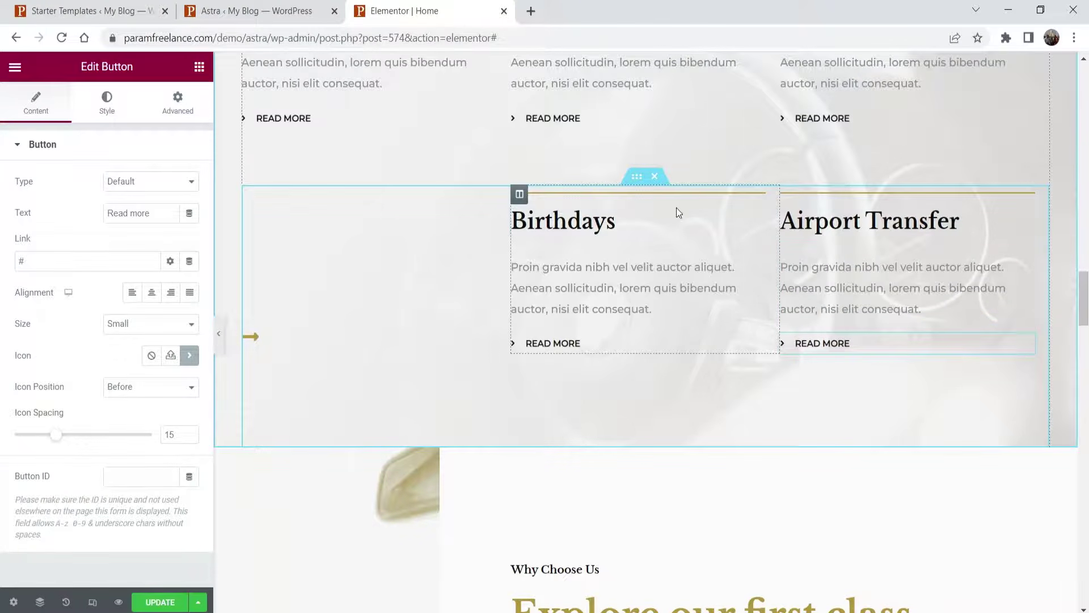
pyautogui.scroll(-5, 641, 212)
pyautogui.scroll(-4, 641, 211)
pyautogui.scroll(-9, 693, 178)
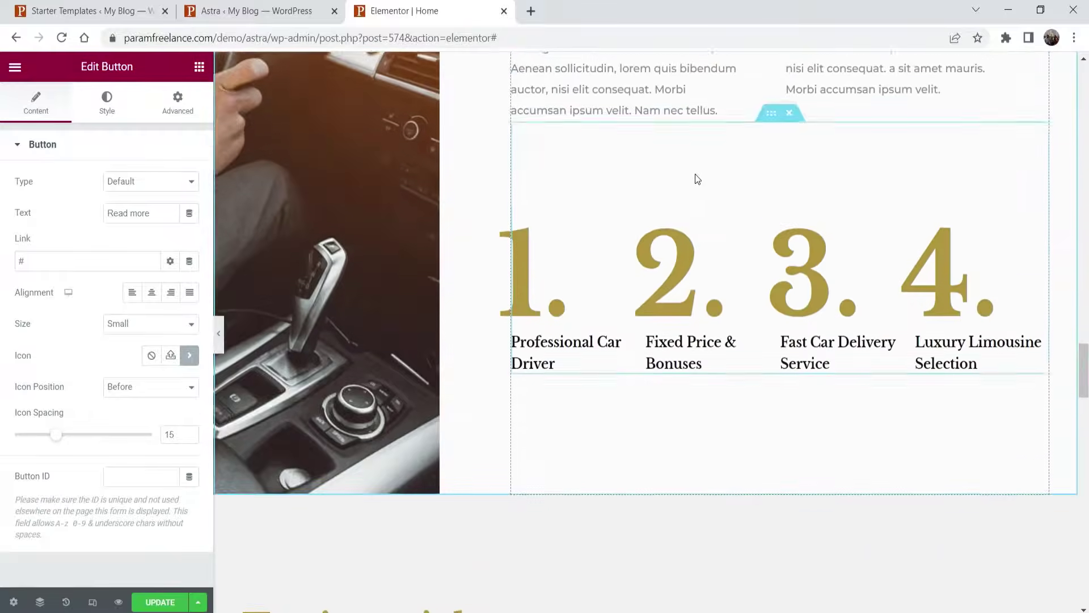
pyautogui.scroll(4, 696, 179)
pyautogui.click(559, 210)
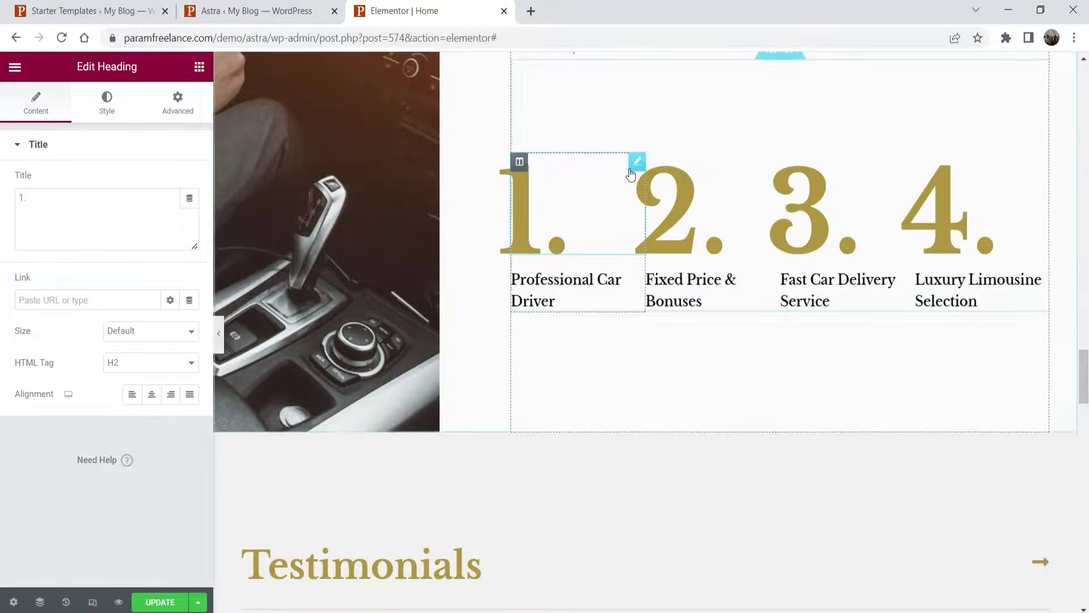
pyautogui.scroll(-6, 556, 120)
pyautogui.scroll(-4, 554, 120)
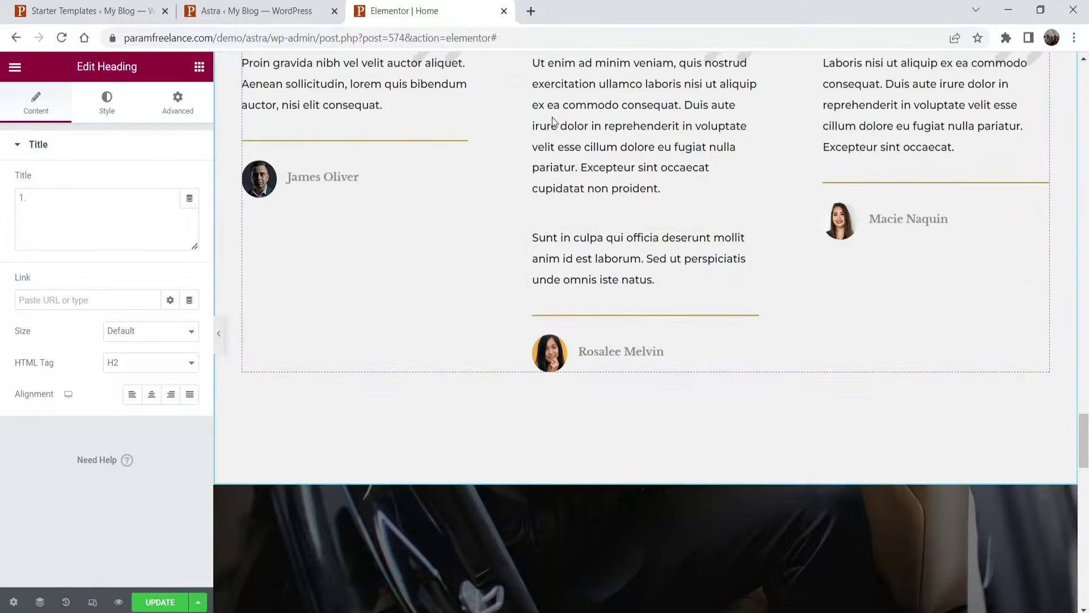
# - Delete the middle testimonial's second Text Editor paragraph
pyautogui.click(755, 239)
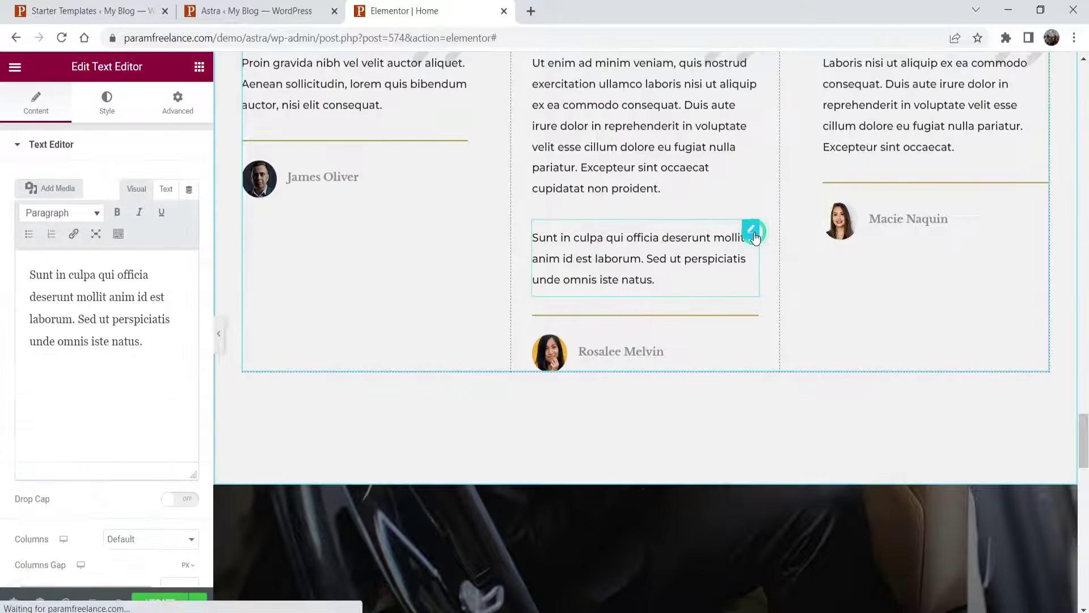
pyautogui.rightClick(755, 237)
pyautogui.click(817, 501)
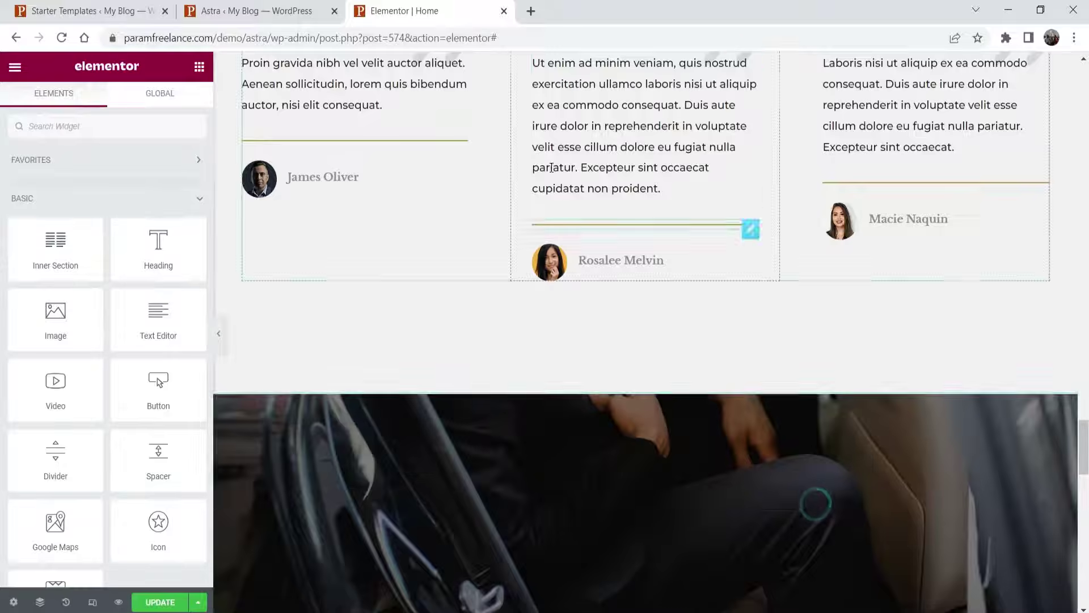
# - Inspect the remaining testimonial quote text, then return to the Elements panel
pyautogui.click(749, 58)
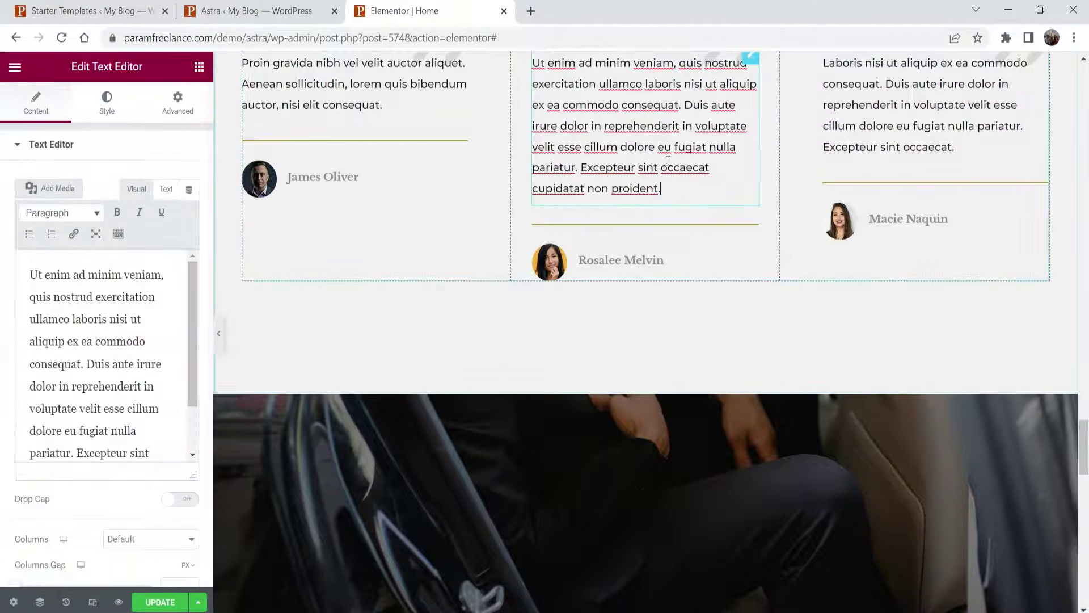
pyautogui.moveTo(49, 275); pyautogui.dragTo(189, 485)
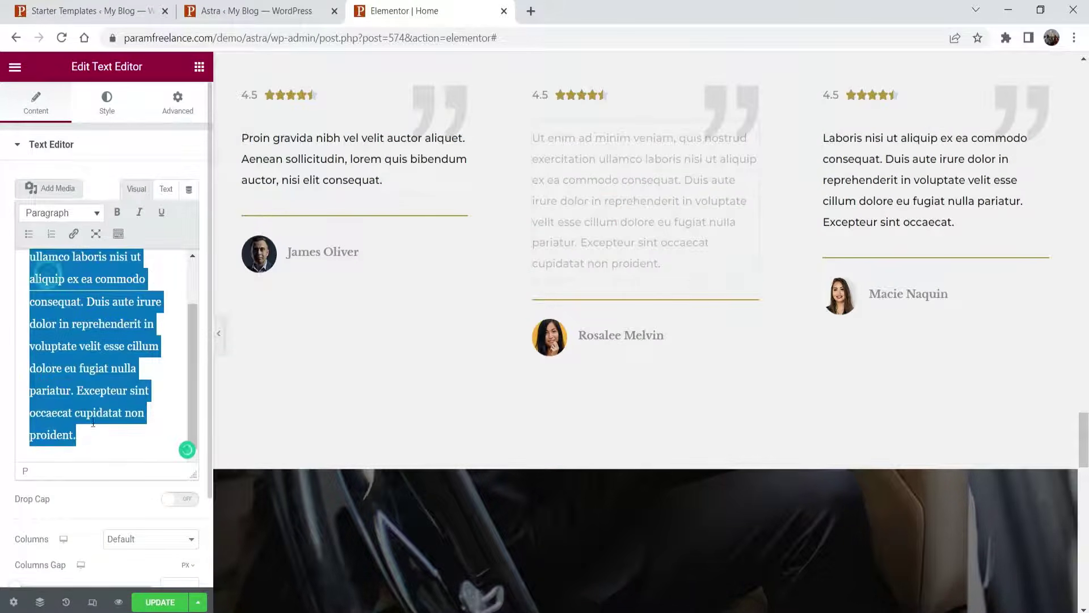
pyautogui.click(48, 276)
pyautogui.scroll(2, 74, 391)
pyautogui.scroll(3, 806, 253)
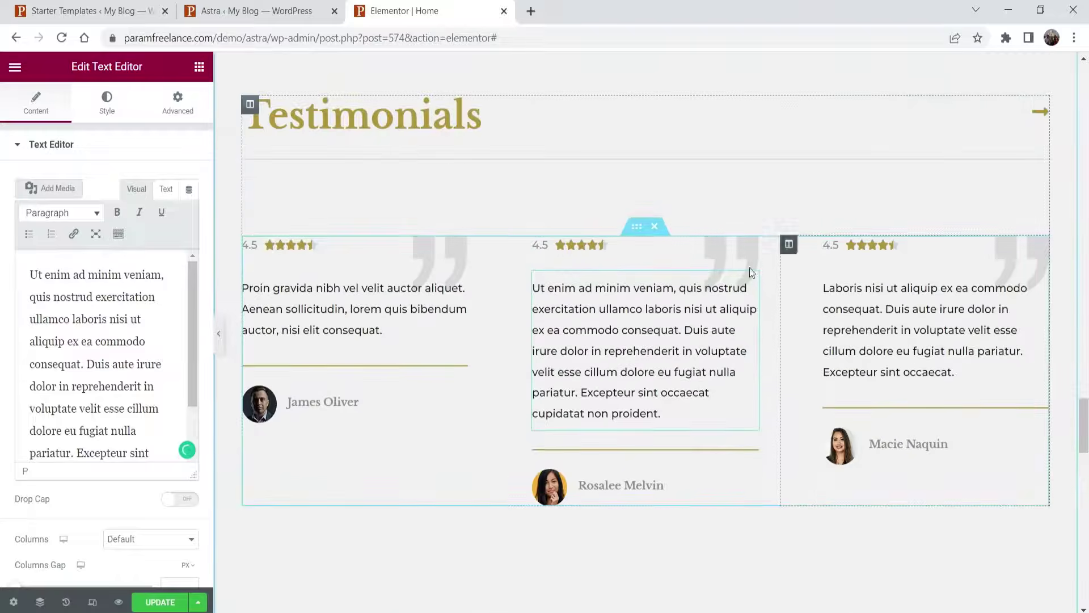
pyautogui.scroll(-6, 562, 257)
pyautogui.click(200, 68)
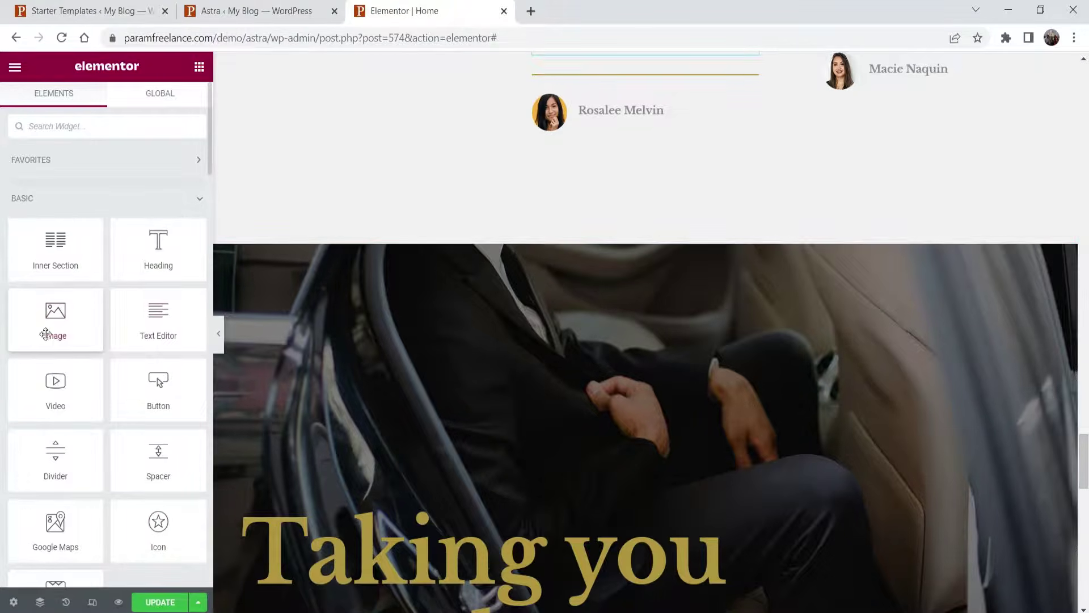
pyautogui.scroll(-3, 927, 306)
pyautogui.moveTo(54, 318); pyautogui.dragTo(610, 379)
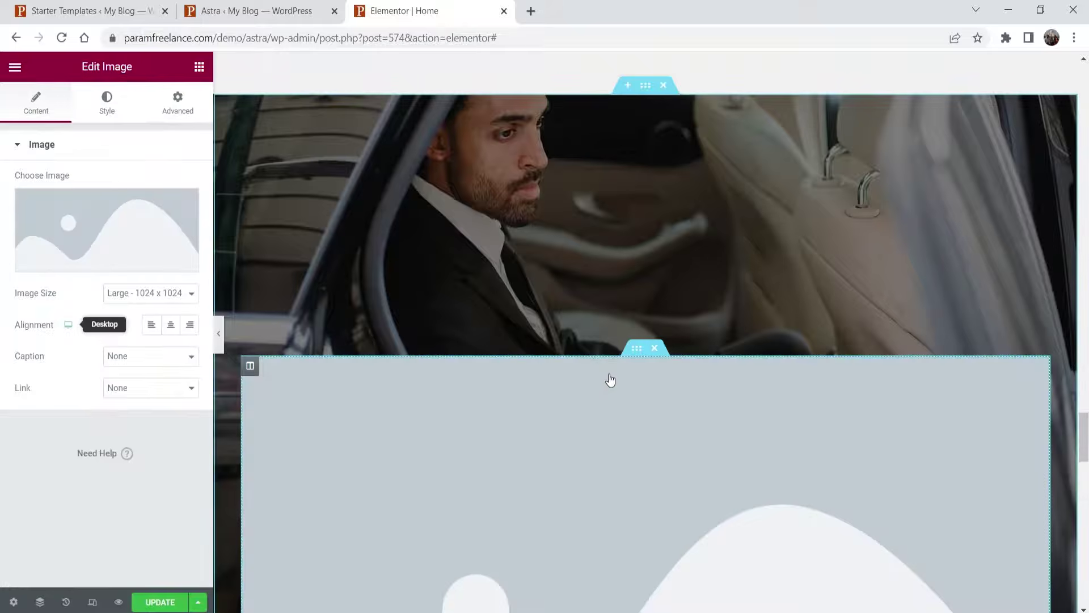
pyautogui.click(171, 216)
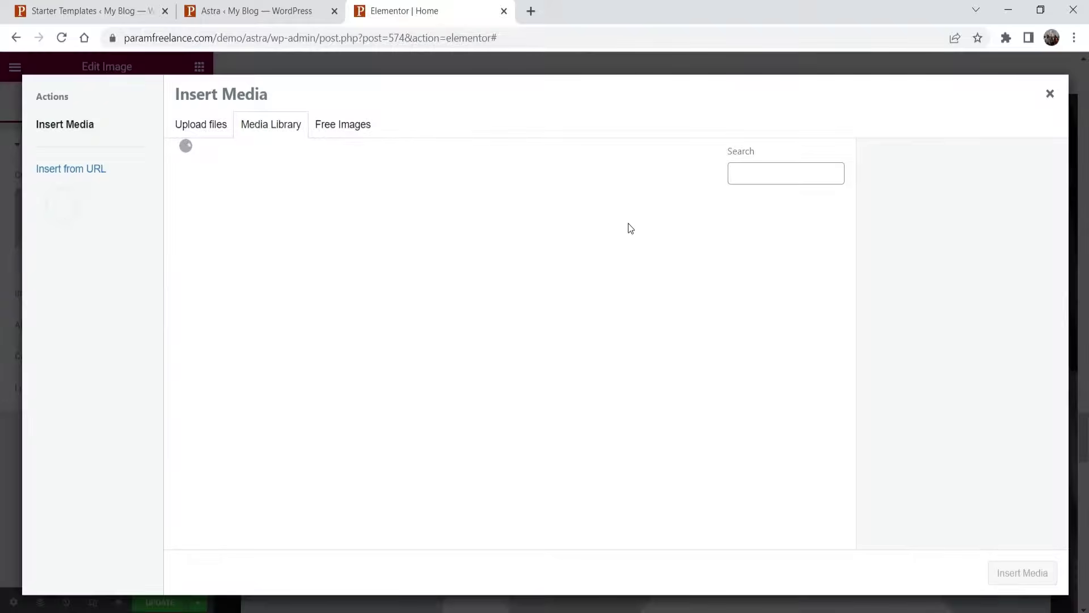
pyautogui.click(1051, 93)
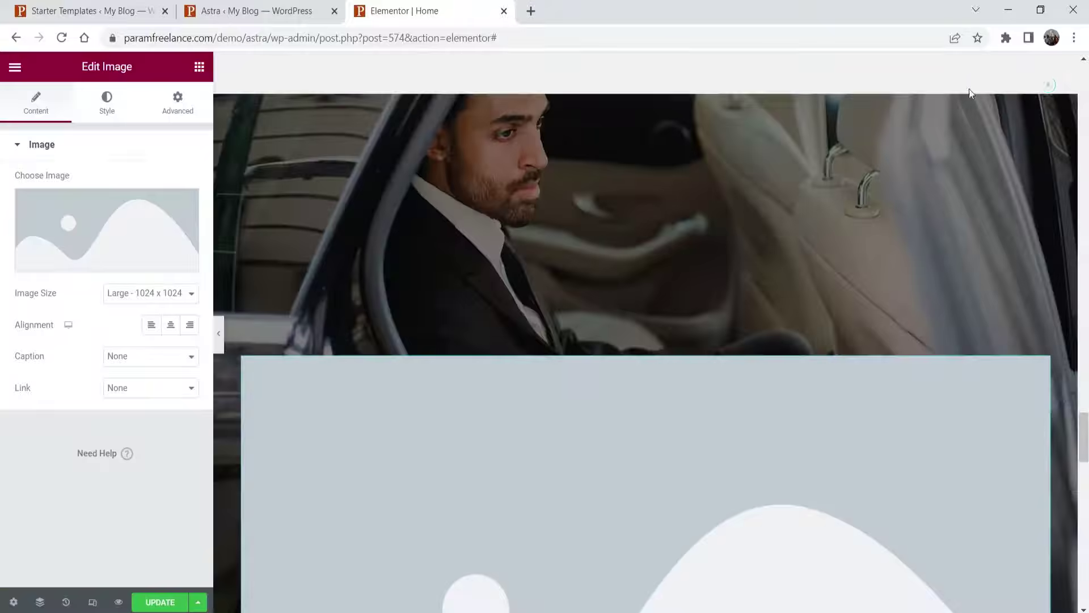
pyautogui.scroll(-3, 934, 275)
pyautogui.rightClick(1037, 225)
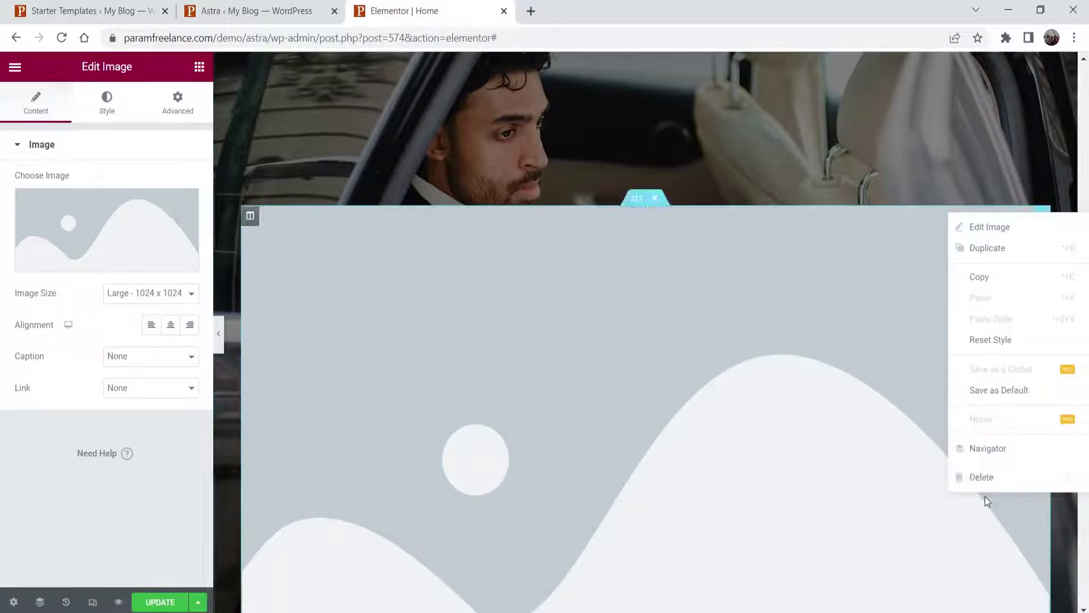
pyautogui.click(983, 477)
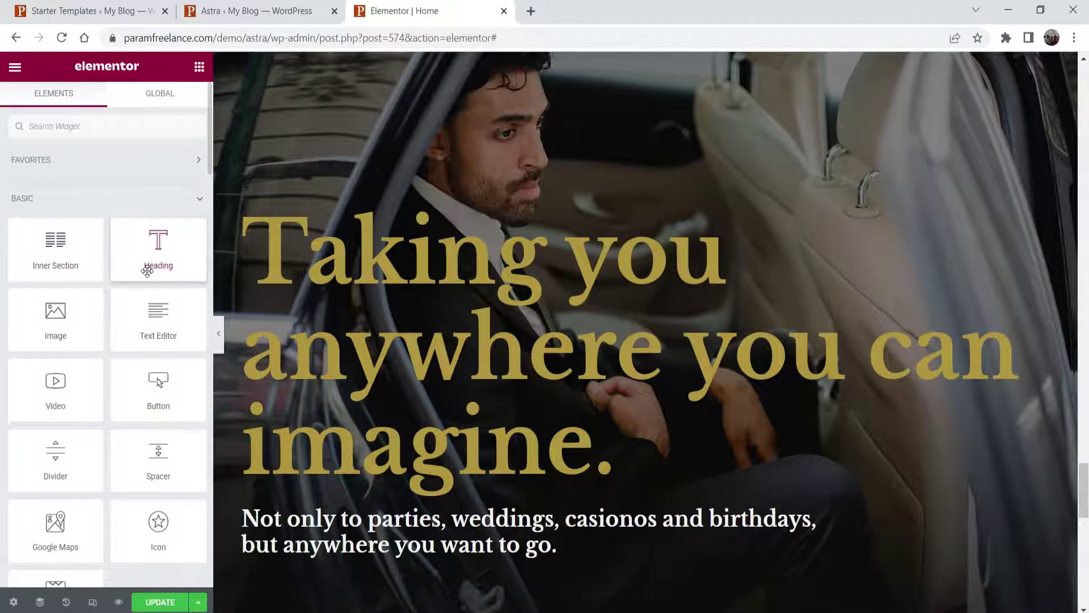
pyautogui.scroll(-3, 634, 293)
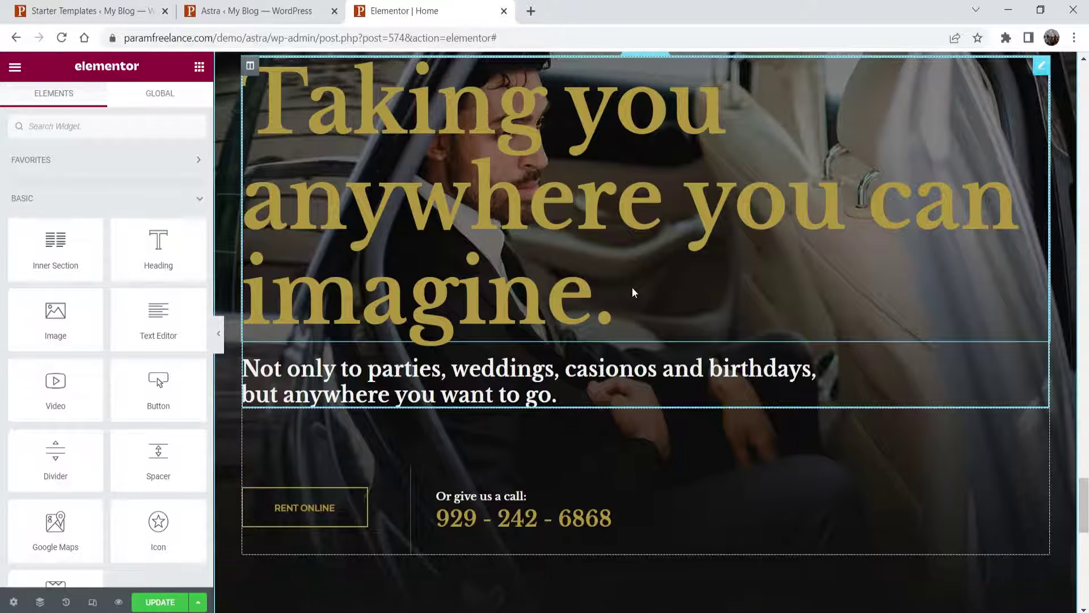
pyautogui.moveTo(157, 384); pyautogui.dragTo(713, 557)
pyautogui.scroll(-3, 692, 395)
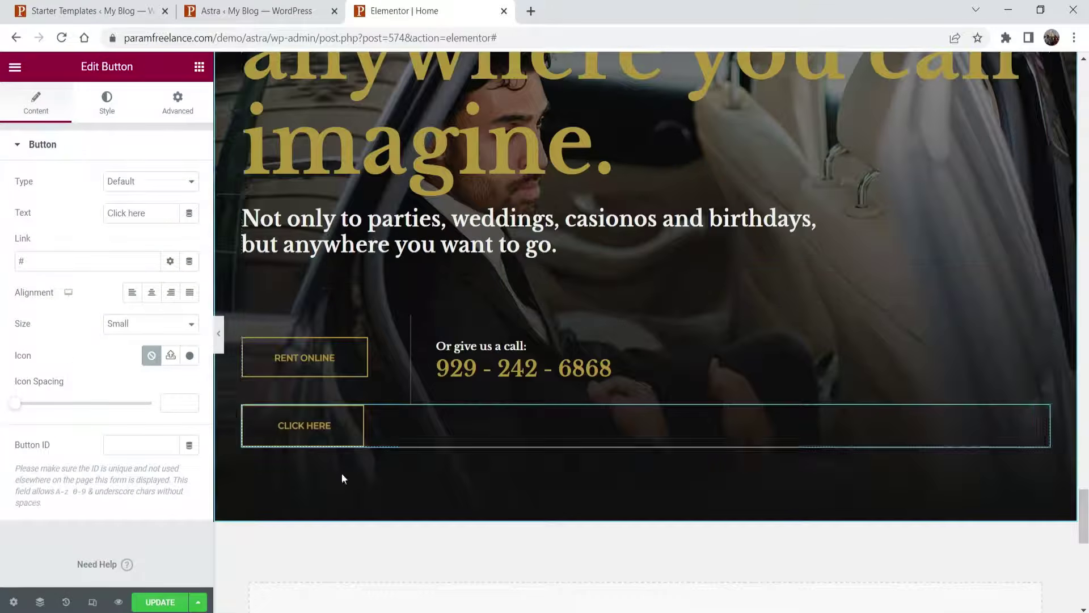
pyautogui.rightClick(324, 433)
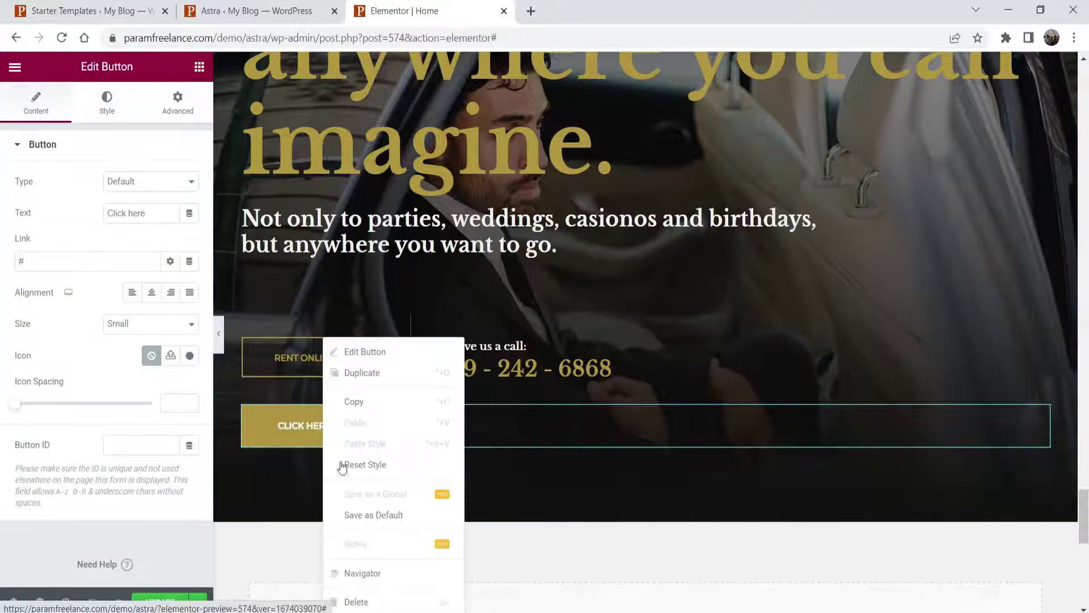
pyautogui.click(355, 600)
pyautogui.scroll(-5, 153, 343)
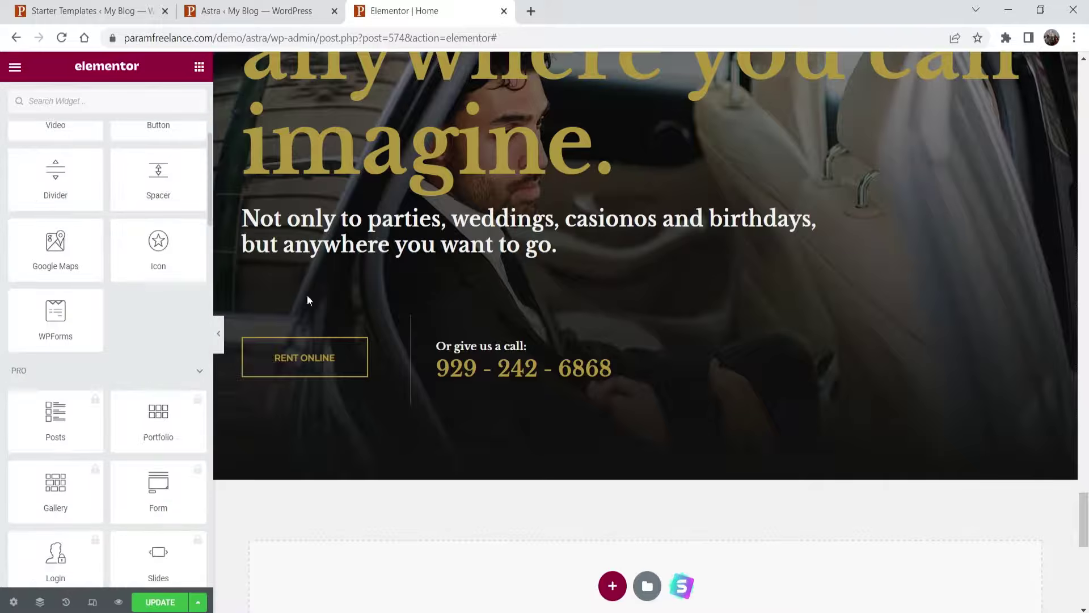
pyautogui.scroll(-1, 501, 274)
pyautogui.scroll(-3, 87, 408)
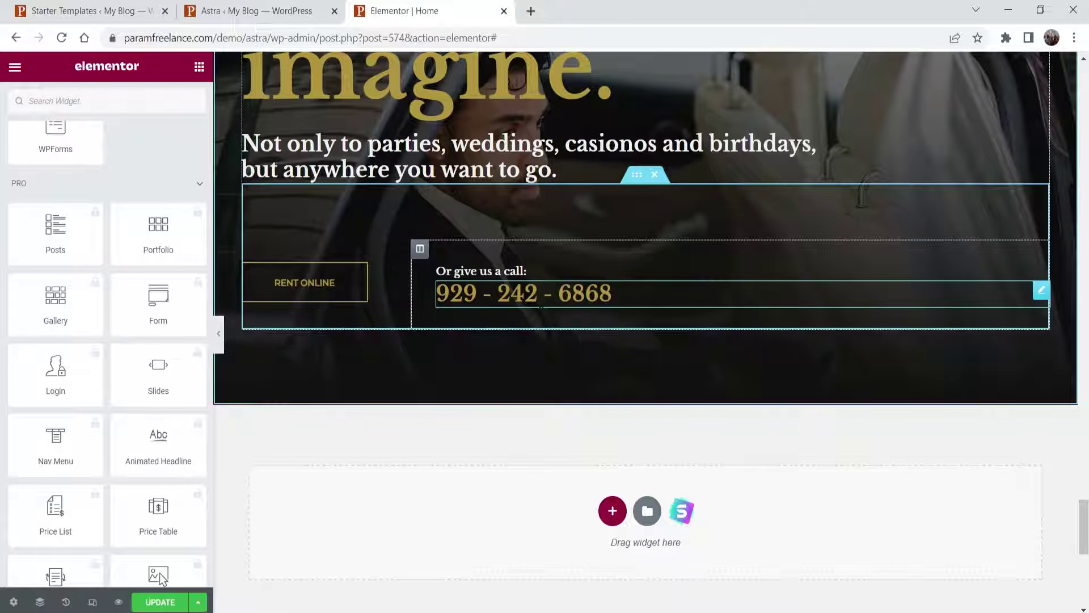
pyautogui.click(160, 602)
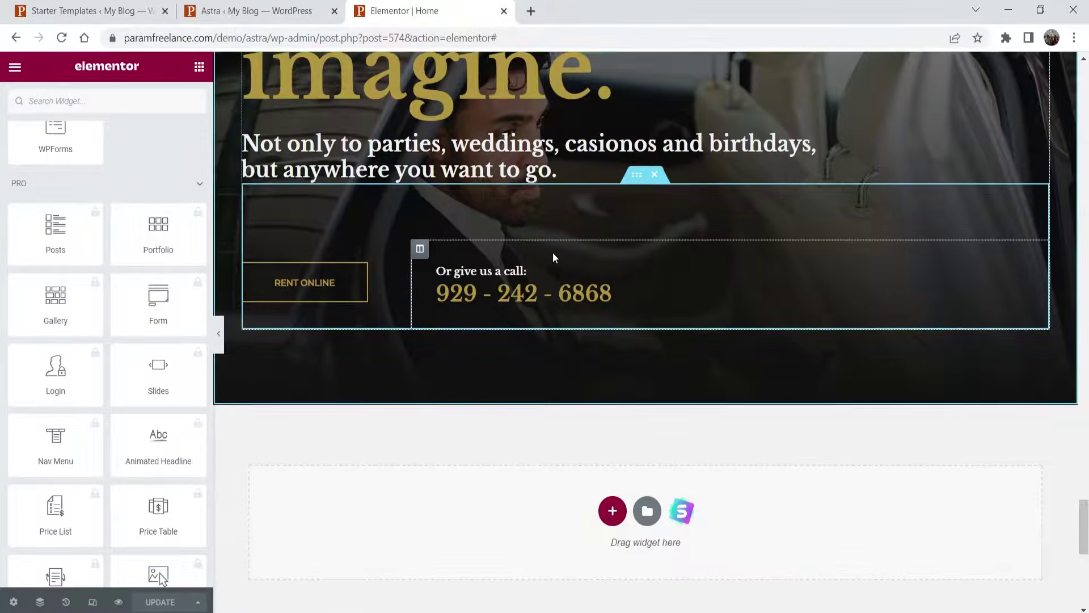
pyautogui.scroll(15, 553, 253)
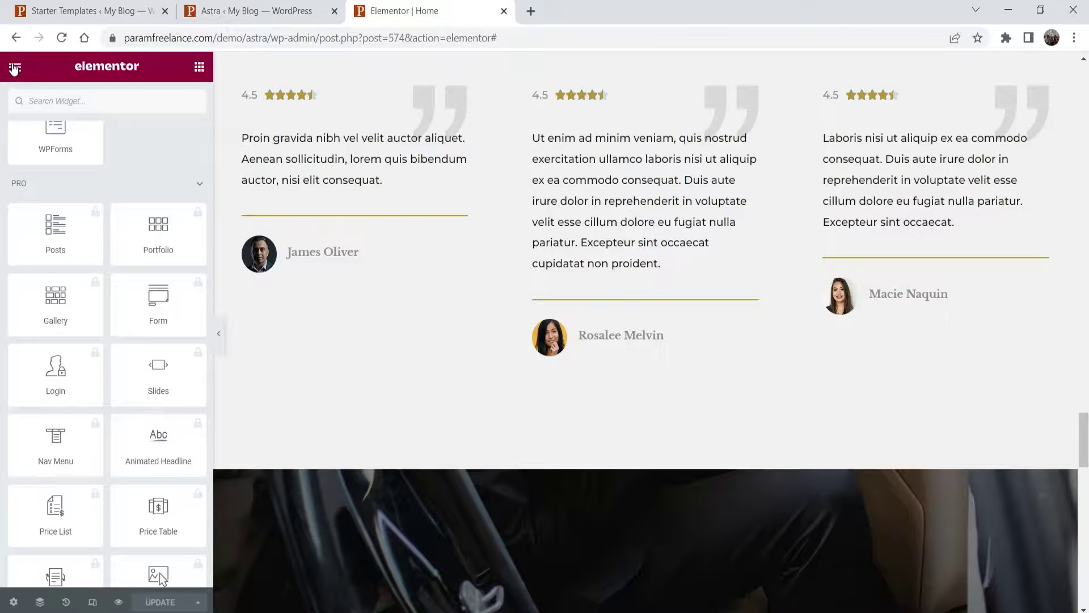
# - View the live Home page, then open Contact's Edit with Elementor link from All Pages in a new tab
pyautogui.click(15, 68)
pyautogui.click(67, 326)
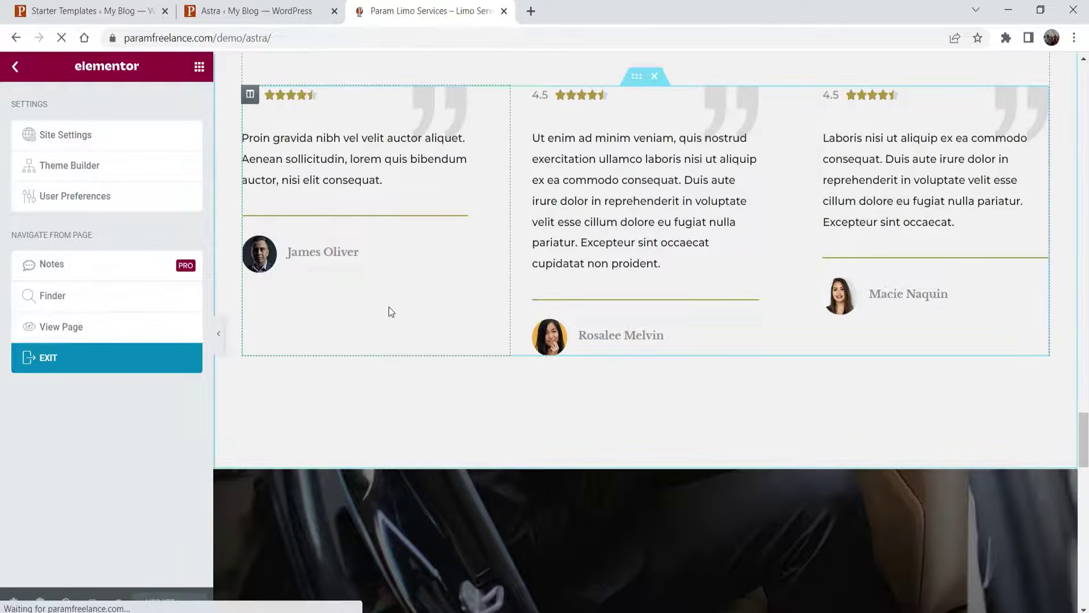
pyautogui.click(250, 11)
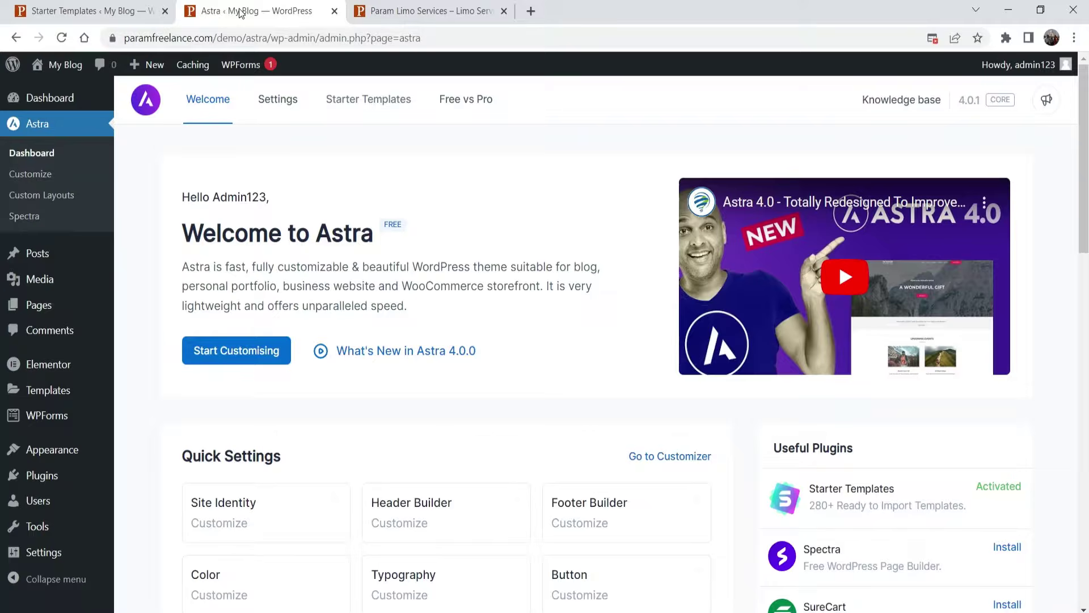
pyautogui.click(38, 306)
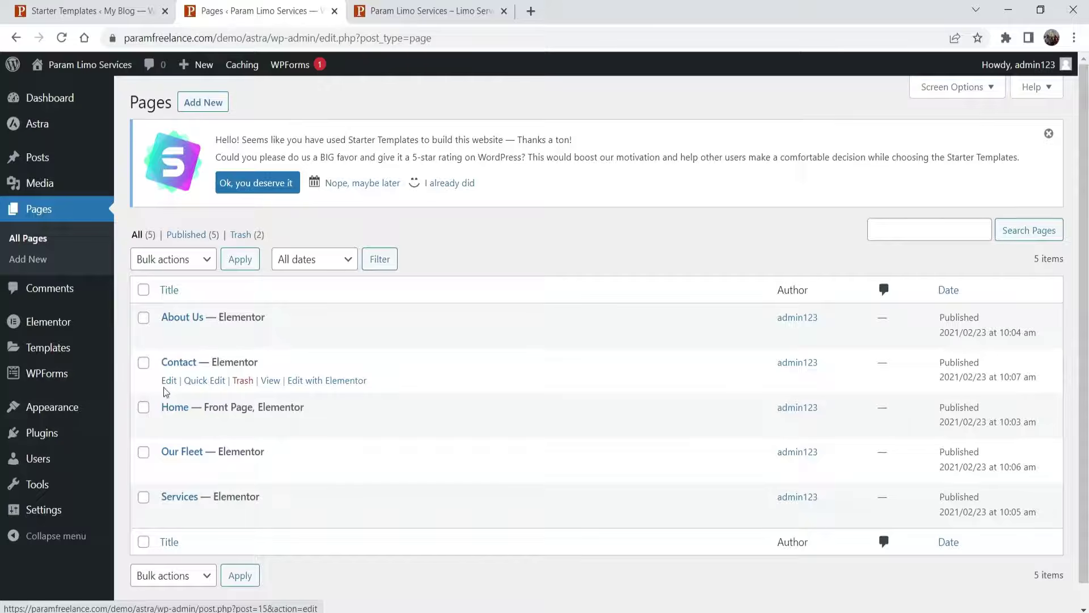
pyautogui.rightClick(350, 384)
pyautogui.click(404, 390)
pyautogui.click(407, 5)
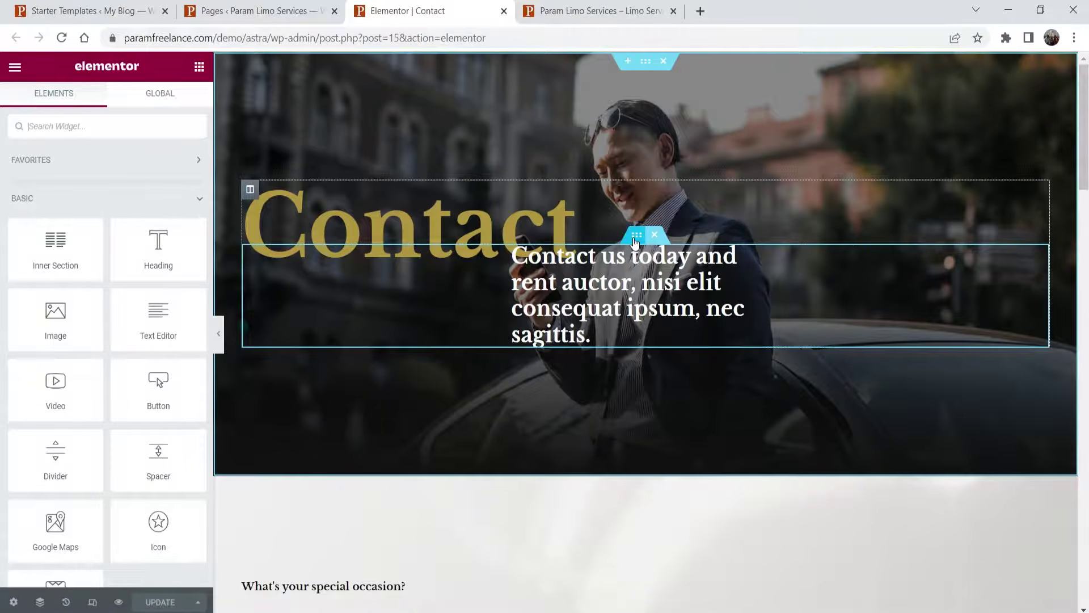
# - Set Margin Top to 0 on the inner section holding the Contact subtitle
pyautogui.click(635, 238)
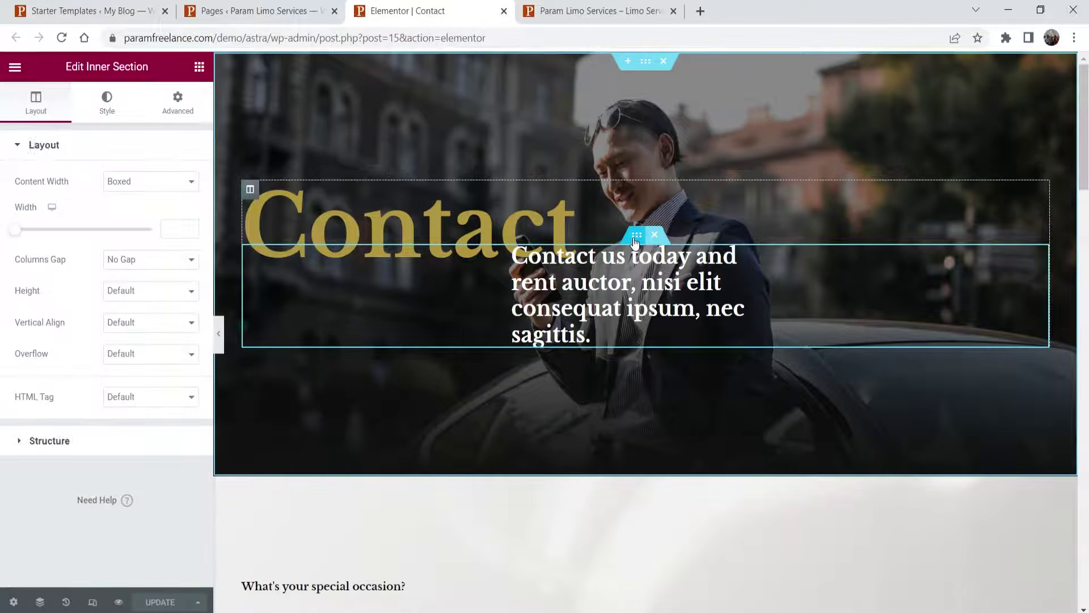
pyautogui.click(180, 103)
pyautogui.click(35, 197)
pyautogui.write('0')
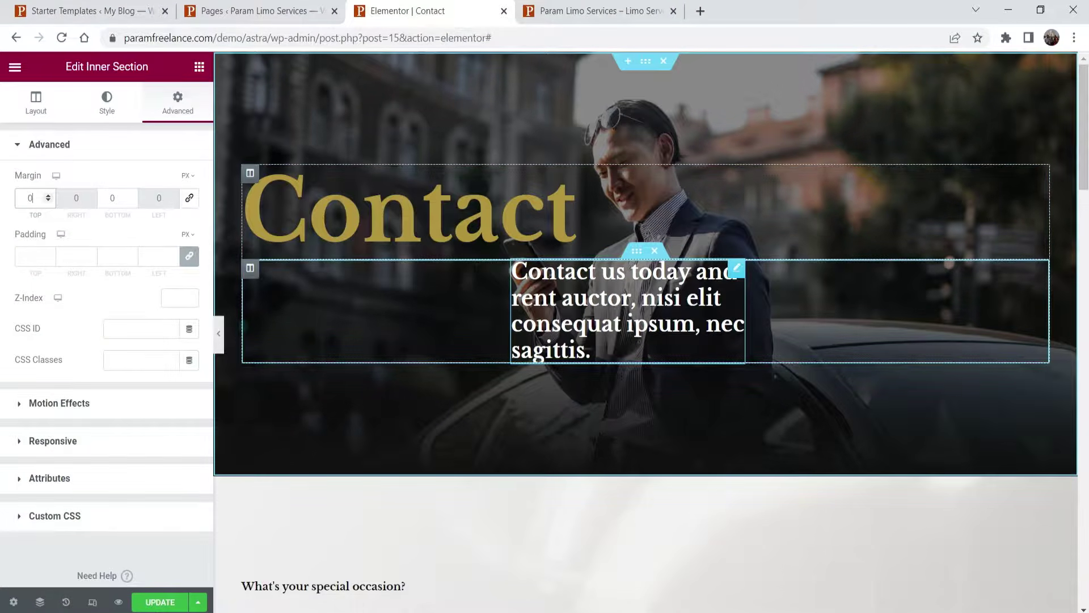
# - Scroll down and select the Get in Touch intro paragraph
pyautogui.scroll(-1, 616, 209)
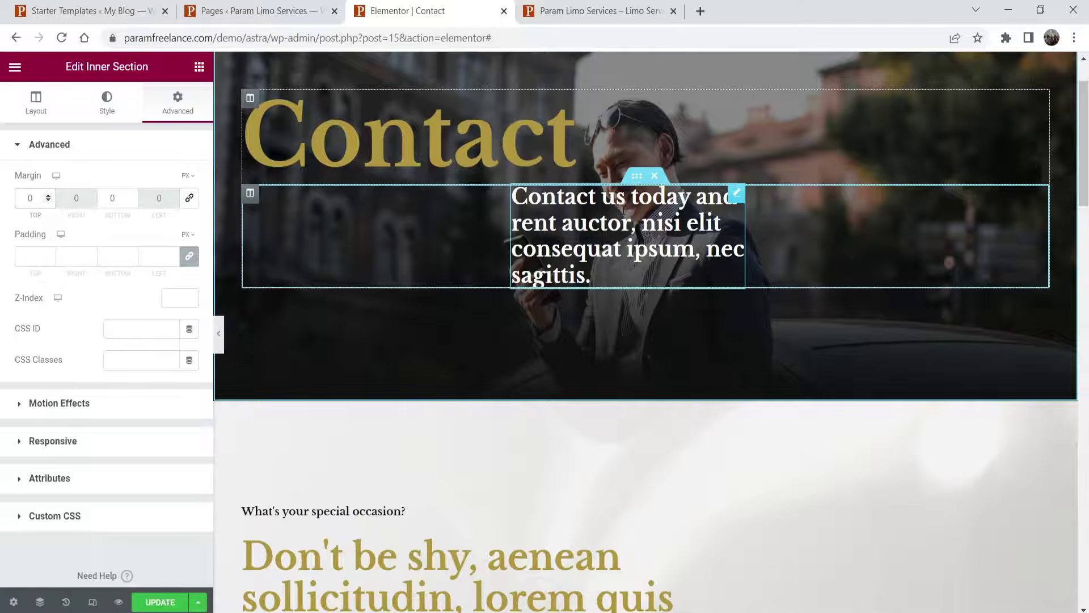
pyautogui.scroll(1, 624, 210)
pyautogui.scroll(-3, 624, 210)
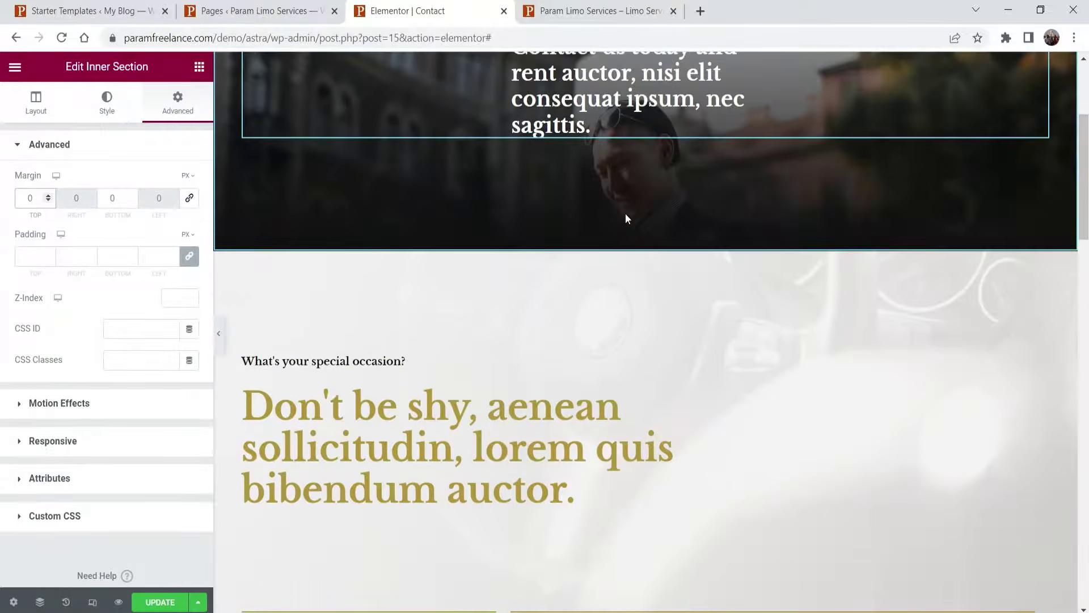
pyautogui.scroll(-4, 627, 218)
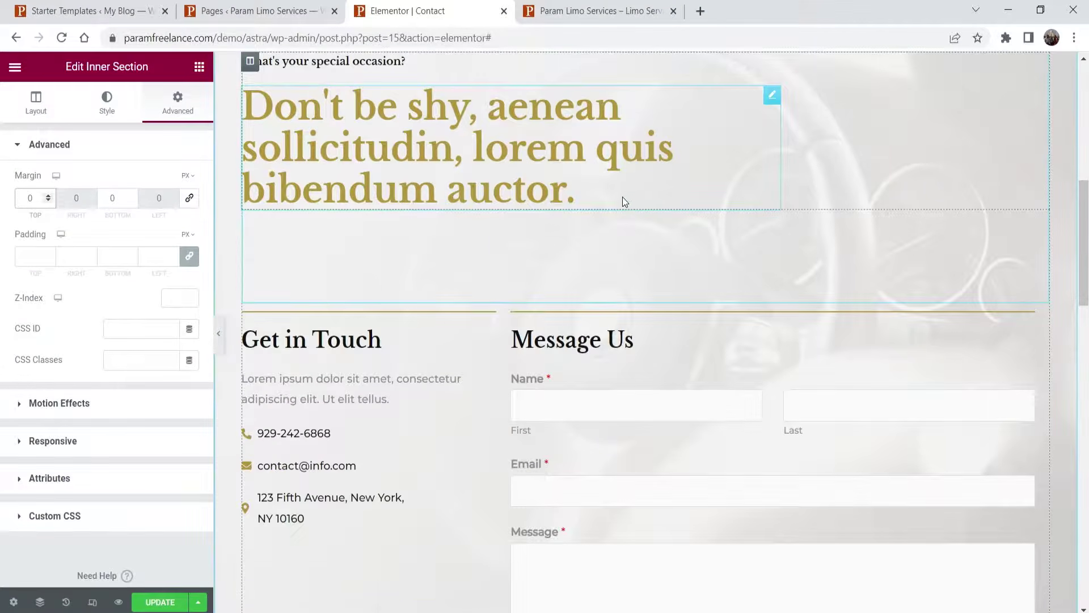
pyautogui.scroll(-2, 624, 202)
pyautogui.click(374, 250)
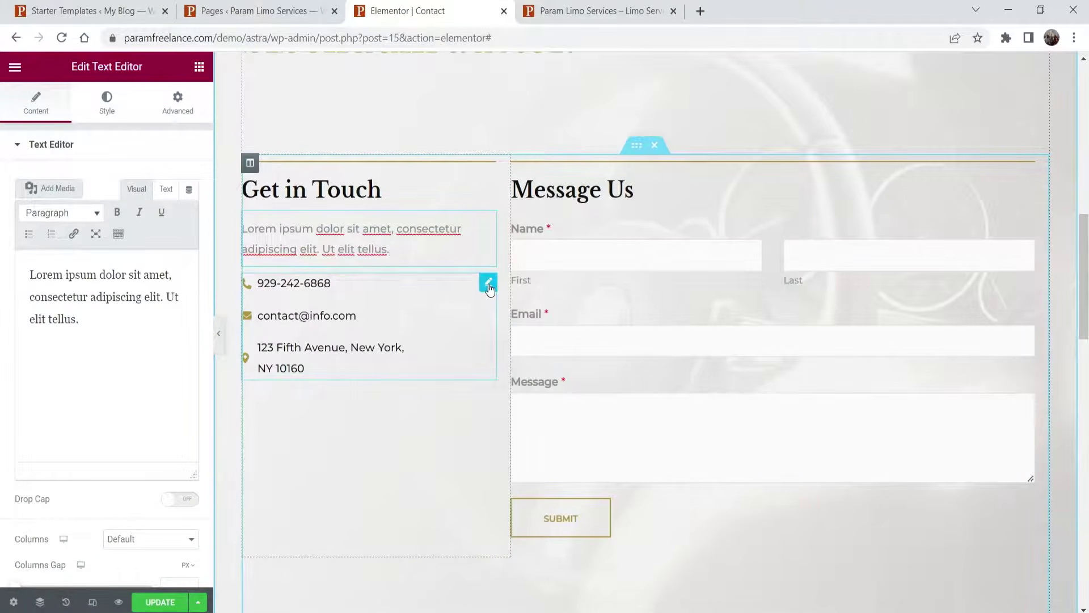
# - Replace the phone number and support e-mail in the Get in Touch icon list
pyautogui.click(489, 285)
pyautogui.click(66, 241)
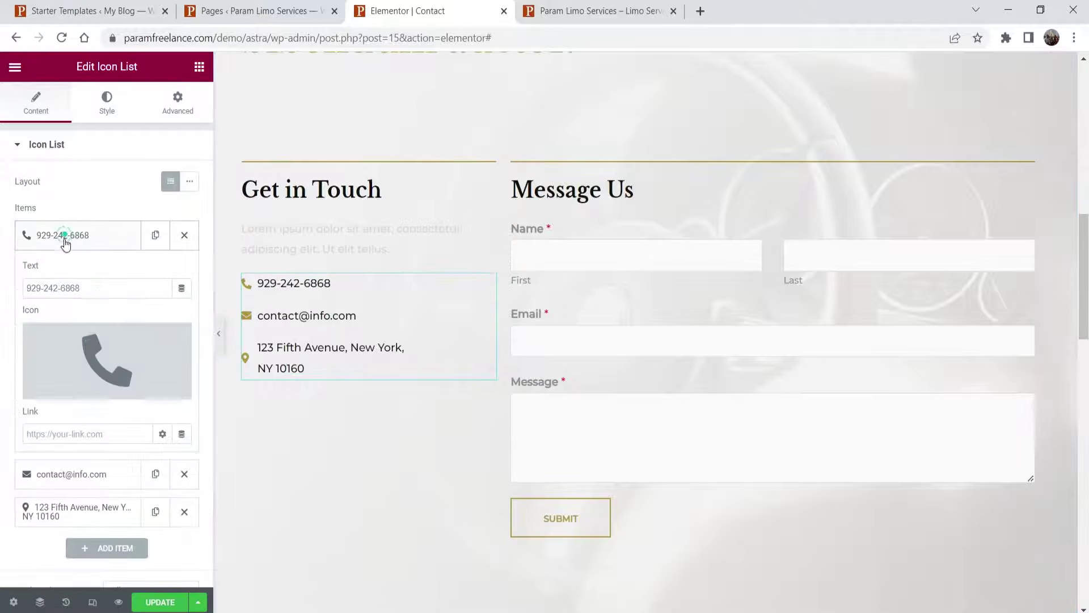
pyautogui.write('123-456-7890')
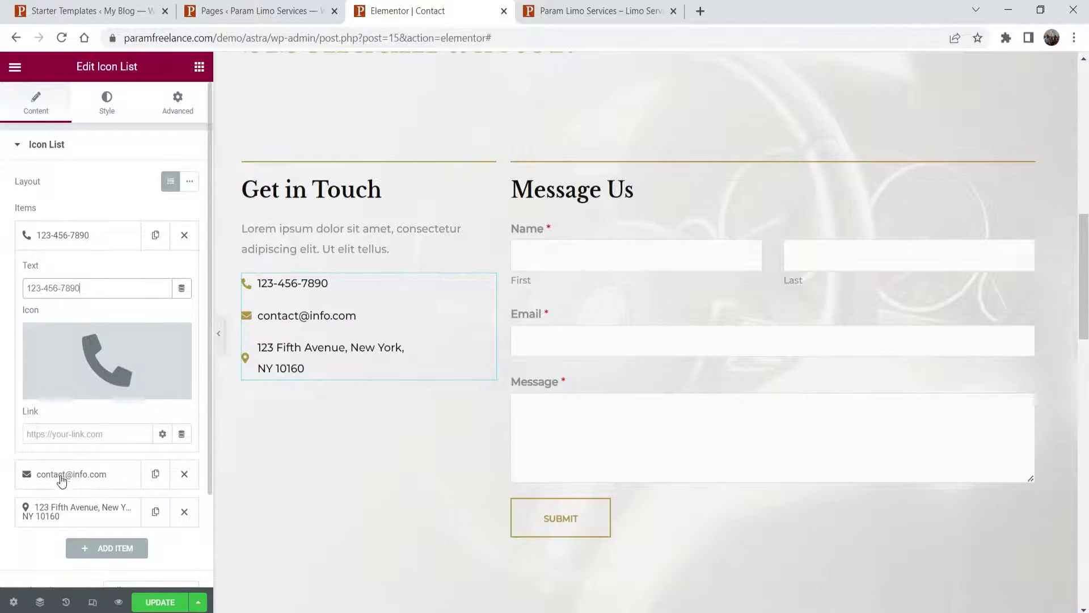
pyautogui.click(63, 481)
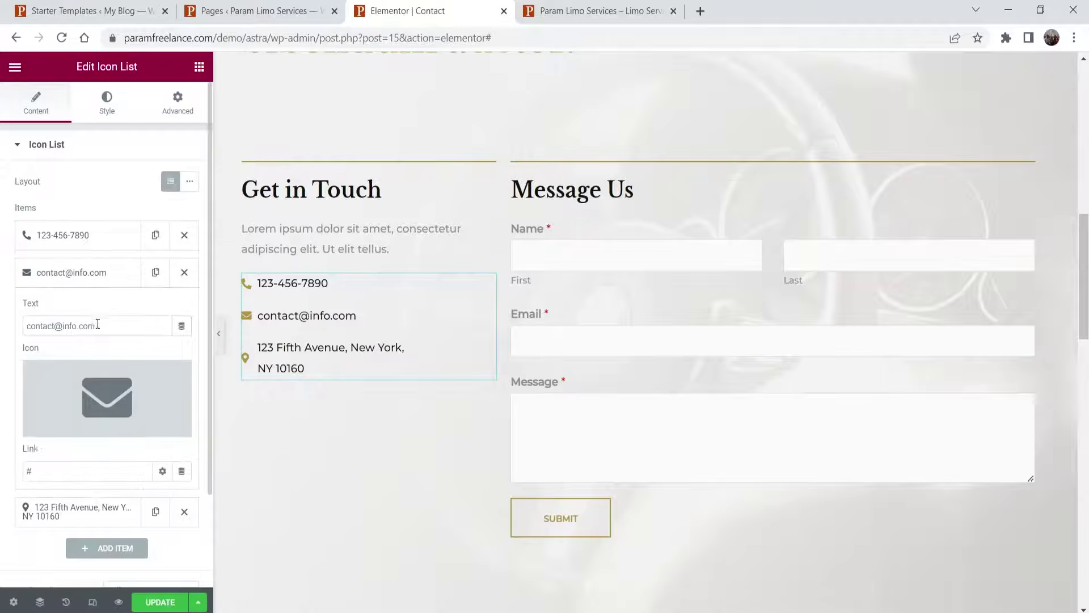
pyautogui.tripleClick(102, 321)
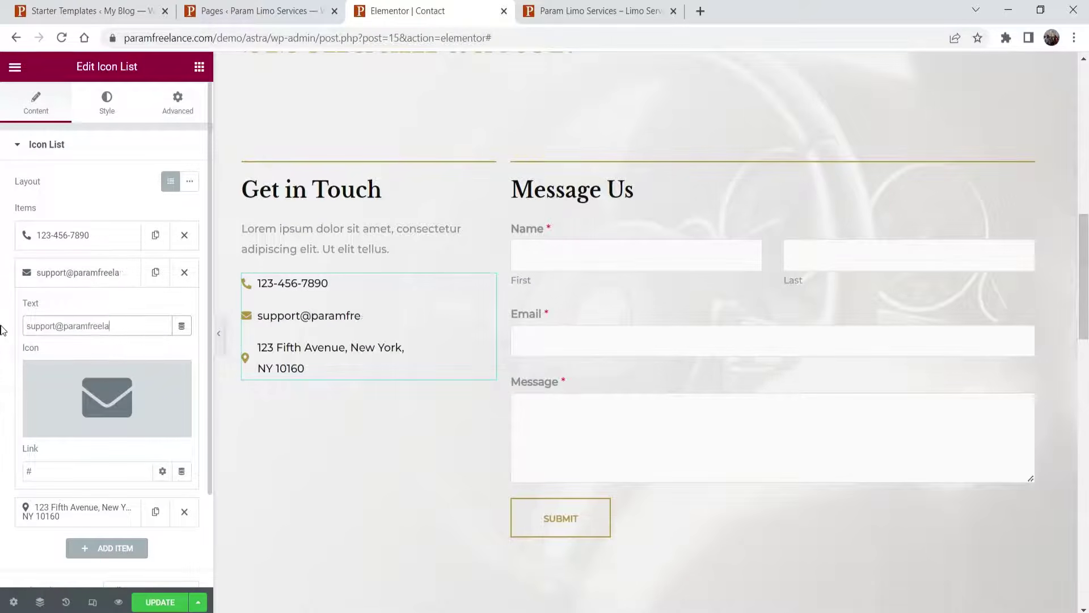
# - Replace the icon list's address item with the new street address
pyautogui.click(76, 265)
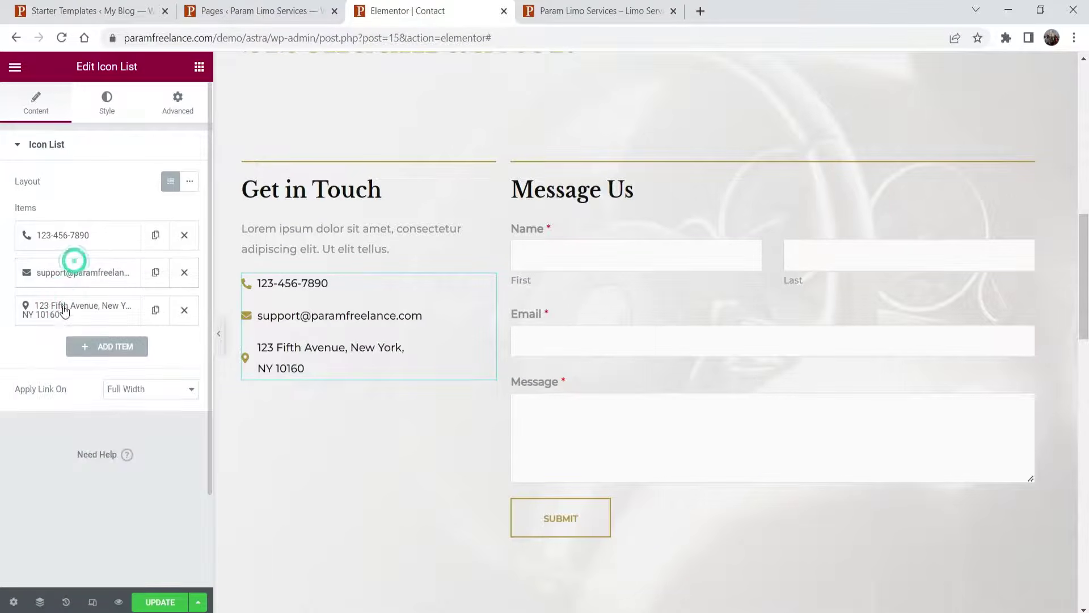
pyautogui.click(63, 309)
pyautogui.tripleClick(109, 364)
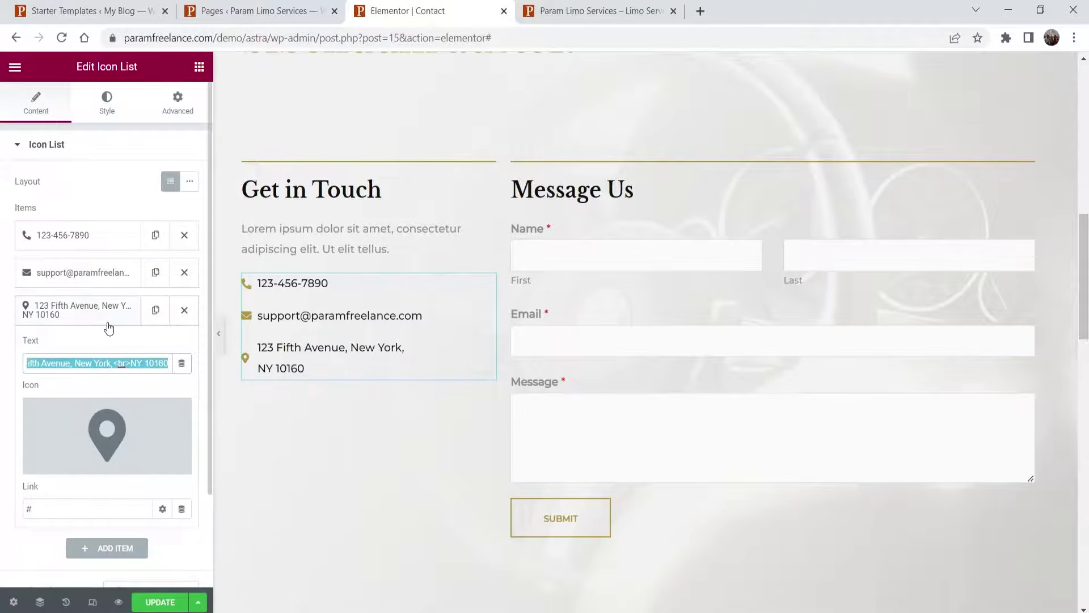
pyautogui.write('123 Lakeview, Pune, Maharashtra')
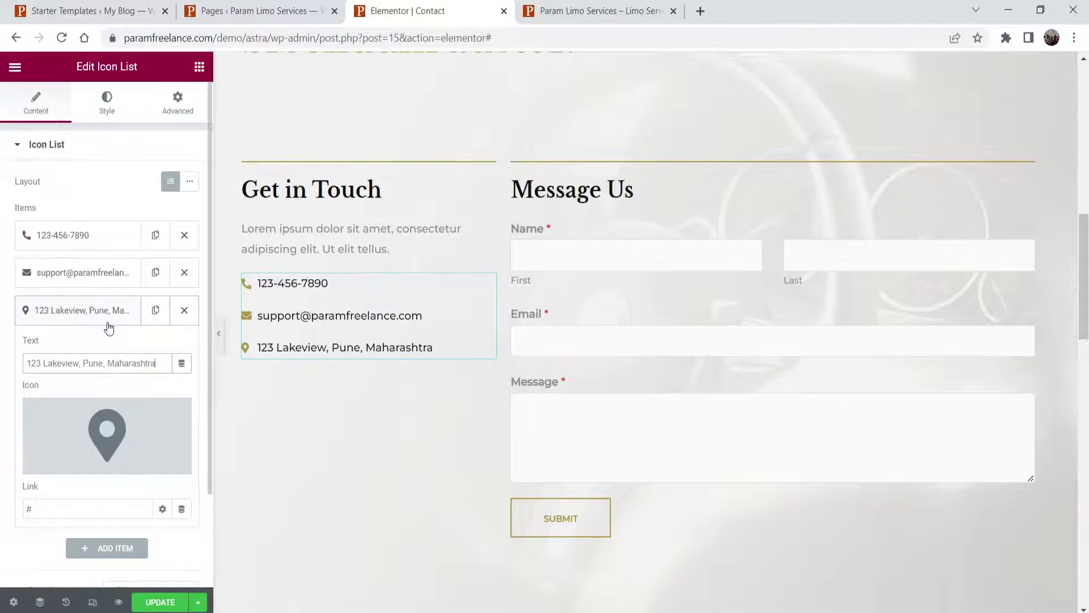
pyautogui.click(1026, 221)
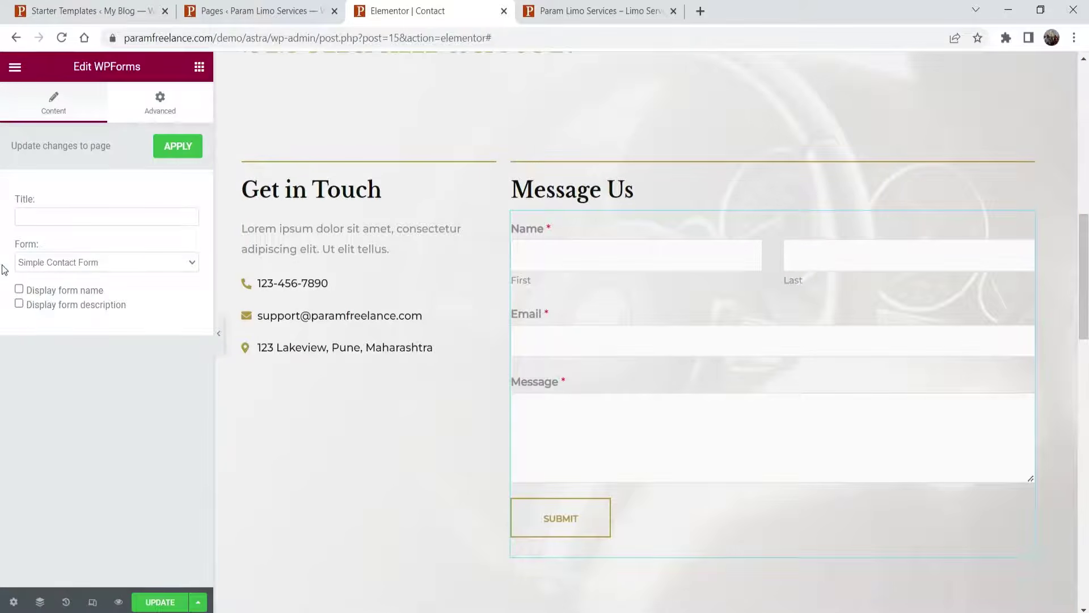
# - Check the Form dropdown's choices, then review the WPForms All Forms list in the admin tab
pyautogui.click(117, 267)
pyautogui.click(119, 263)
pyautogui.click(256, 8)
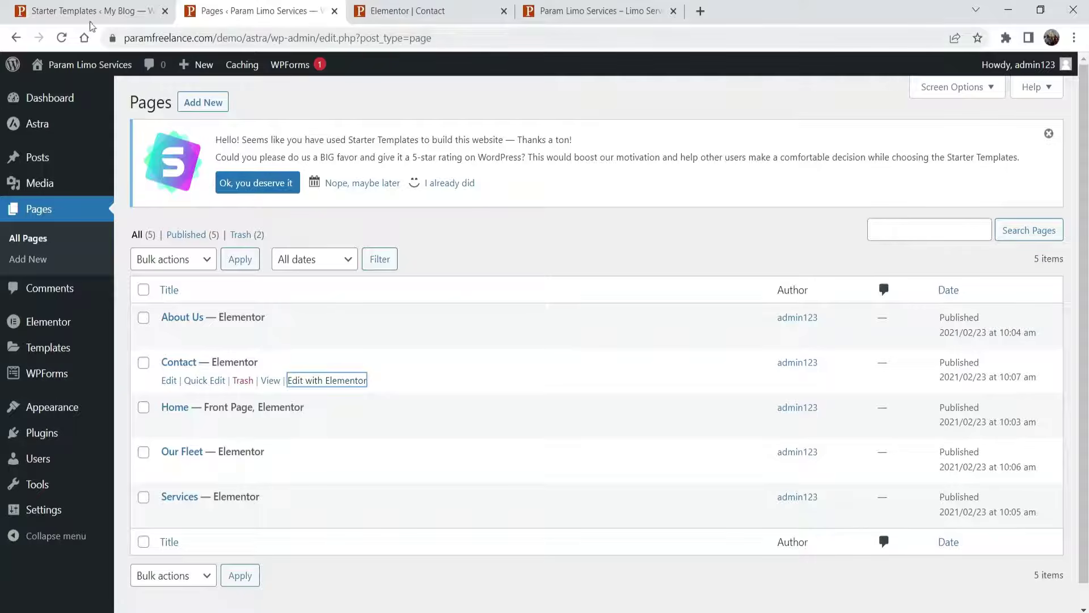
pyautogui.click(41, 375)
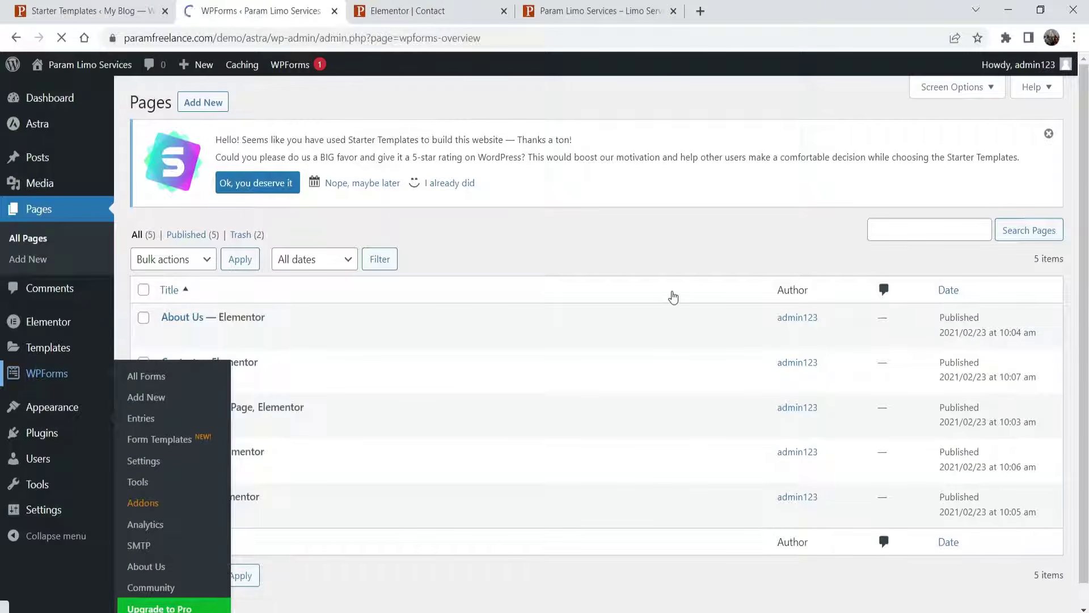
pyautogui.scroll(-2, 623, 286)
pyautogui.scroll(-1, 621, 285)
pyautogui.moveTo(249, 364)
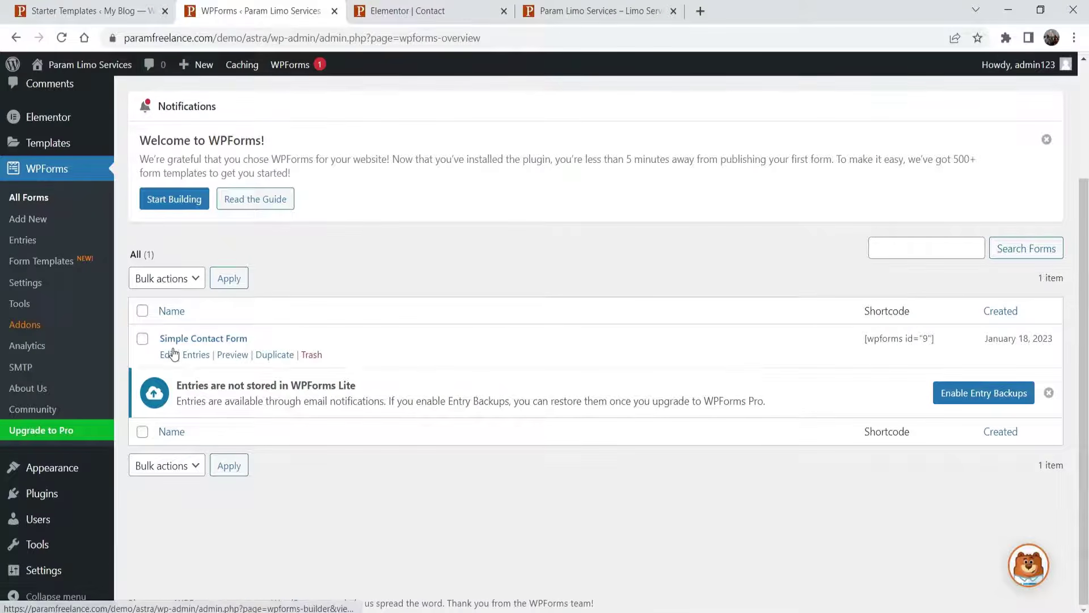
# - Select Simple Contact Form for the Message Us block, then view it in the WPForms tab
pyautogui.click(596, 10)
pyautogui.click(408, 11)
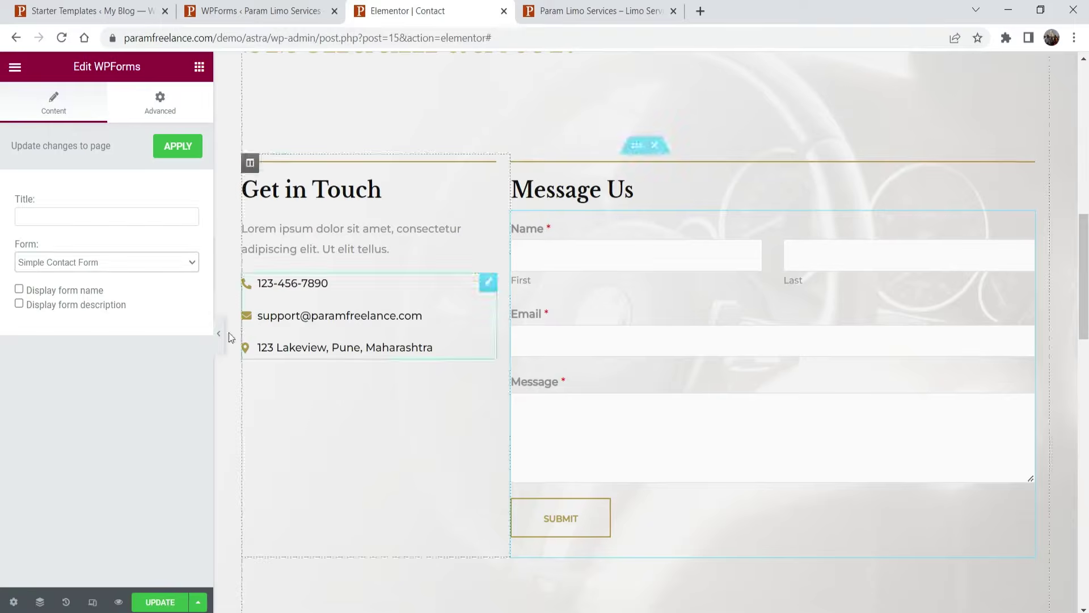
pyautogui.click(162, 262)
pyautogui.click(145, 293)
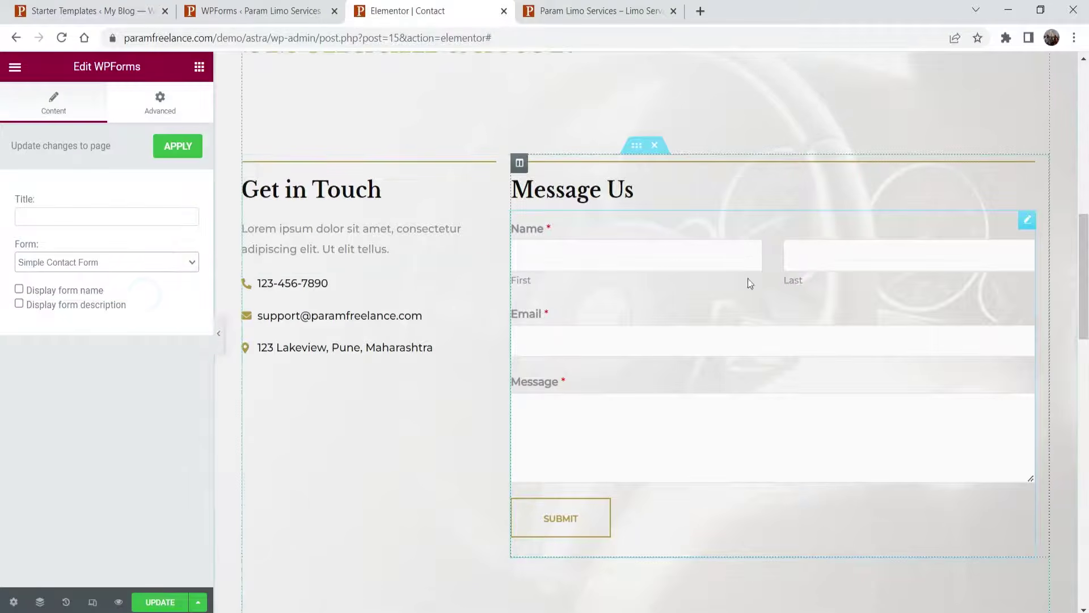
pyautogui.click(255, 16)
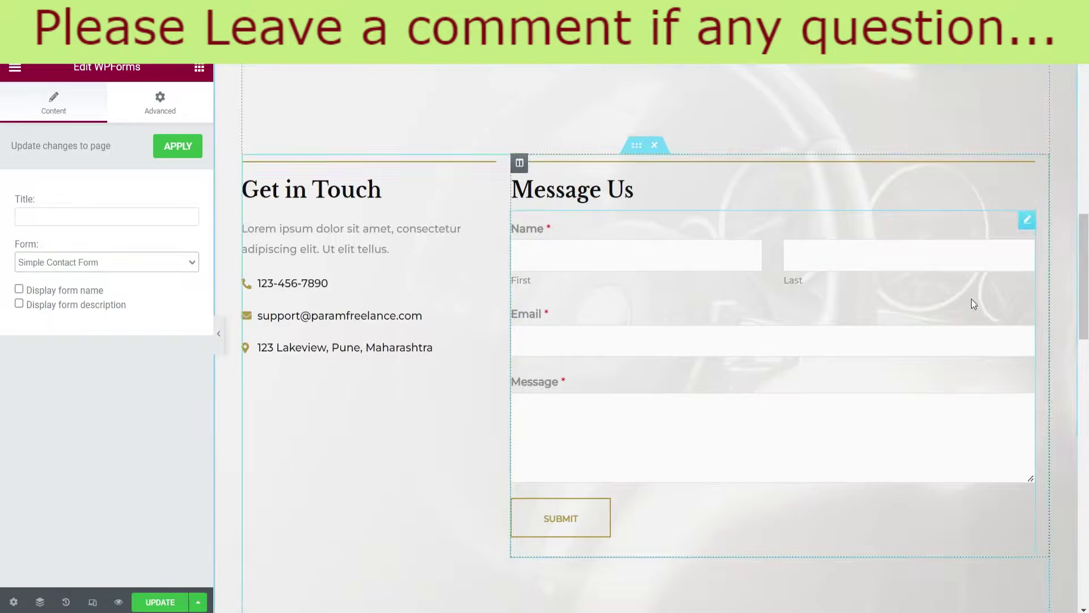
pyautogui.scroll(-8, 974, 303)
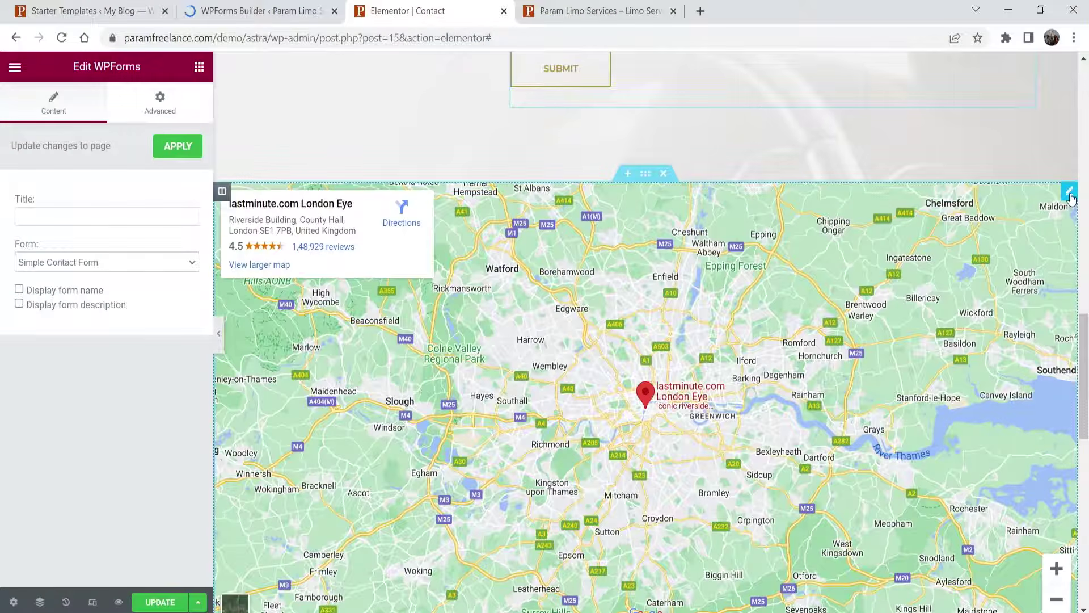
# - Change the Contact page map location to 'new york USA'
pyautogui.click(1070, 196)
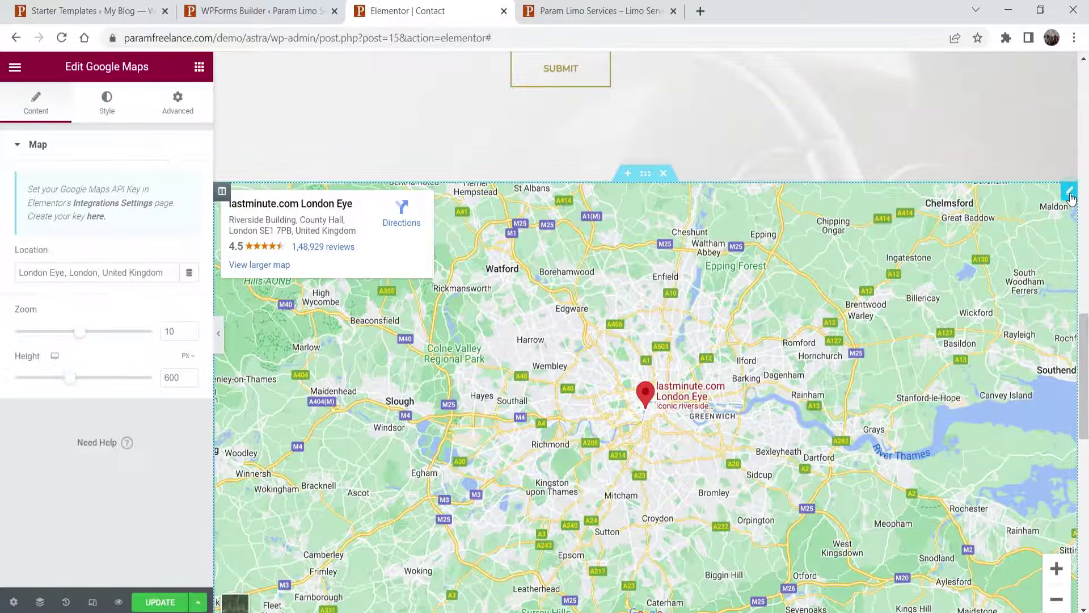
pyautogui.tripleClick(82, 274)
pyautogui.write('ne')
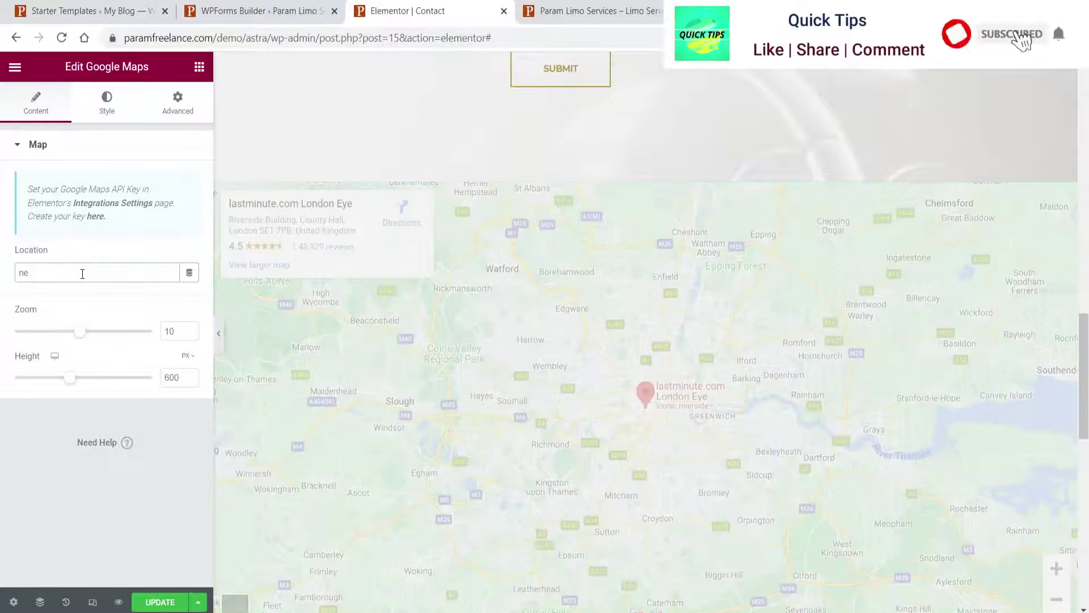
pyautogui.write('w y')
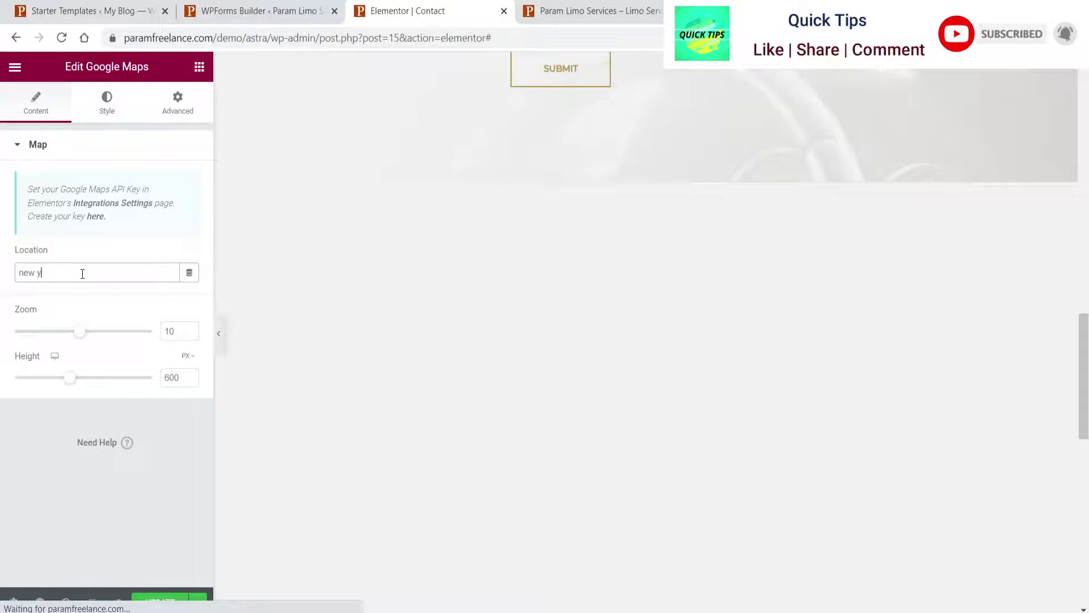
pyautogui.write('ork')
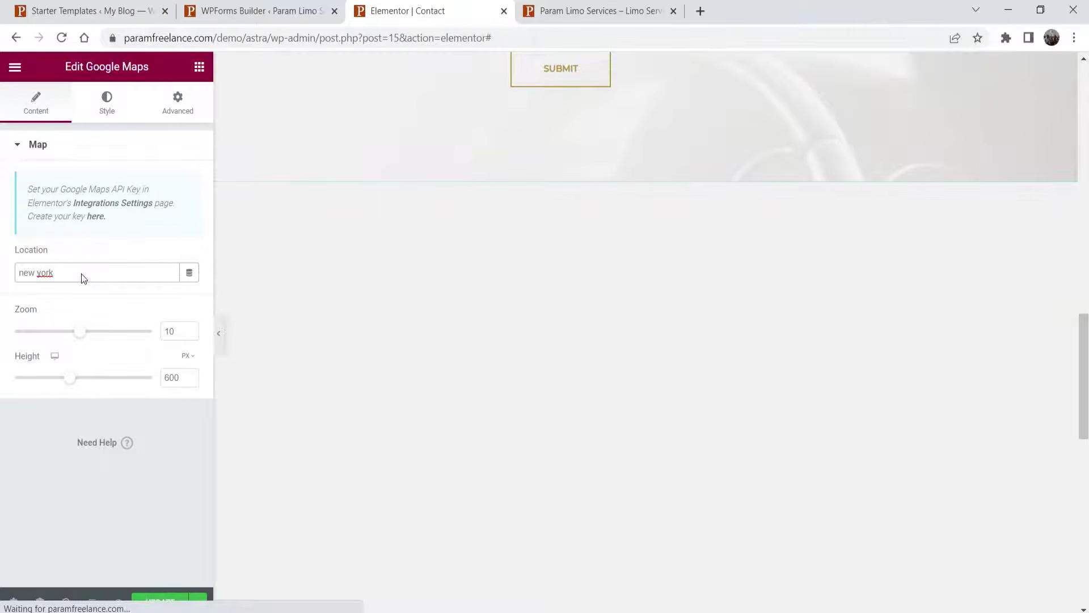
pyautogui.write(' USA')
pyautogui.moveTo(36, 273); pyautogui.dragTo(43, 272)
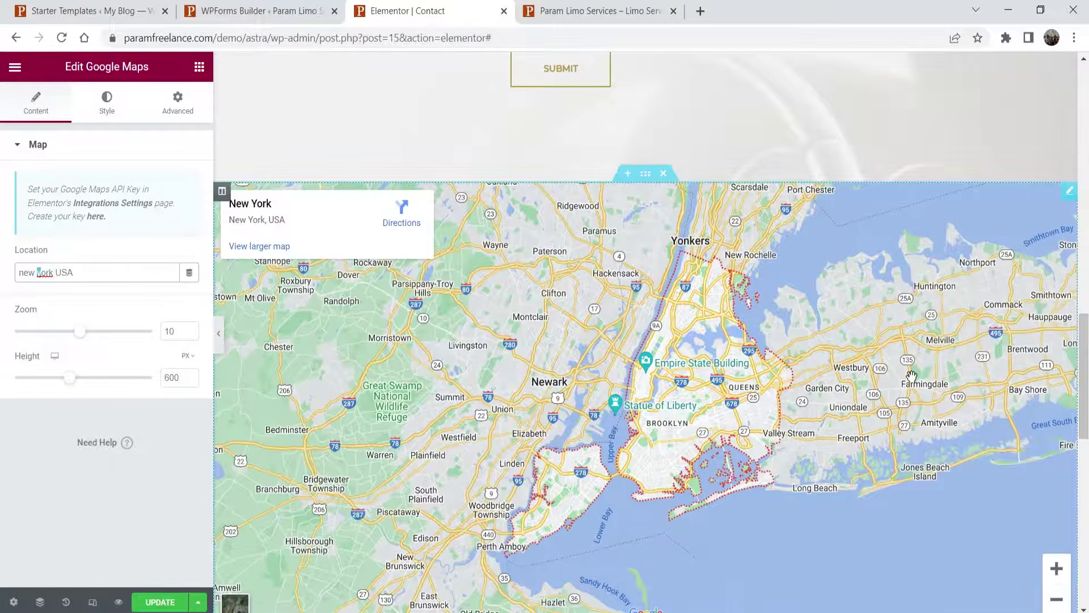
# - Save the page in Elementor and view the live Contact page
pyautogui.click(170, 608)
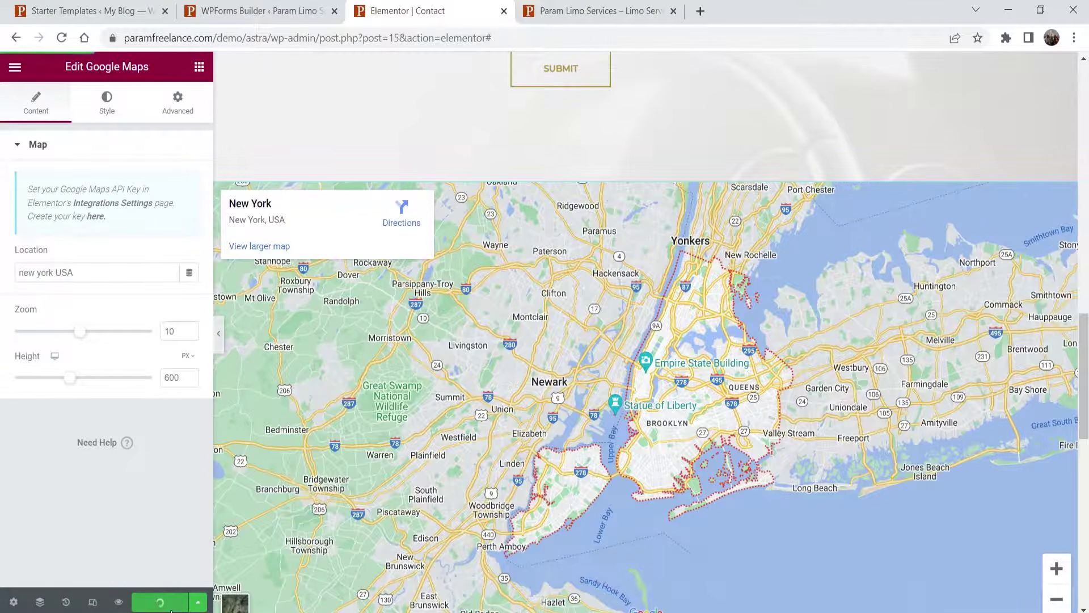
pyautogui.click(15, 67)
pyautogui.click(67, 328)
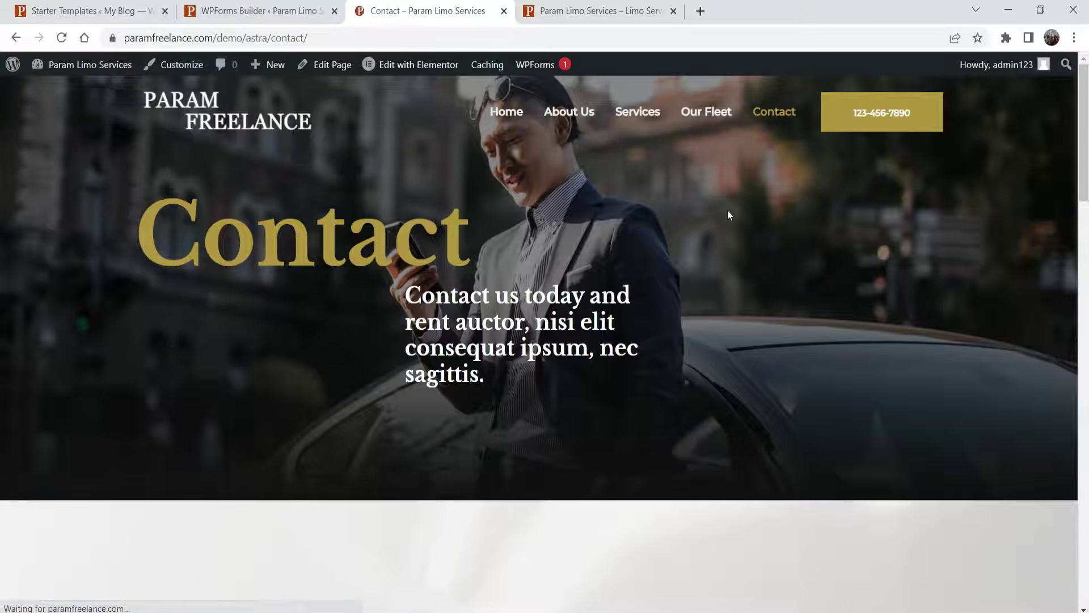
# - Go from the live Contact page to the Services page via the nav menu
pyautogui.scroll(-10, 727, 214)
pyautogui.scroll(10, 720, 219)
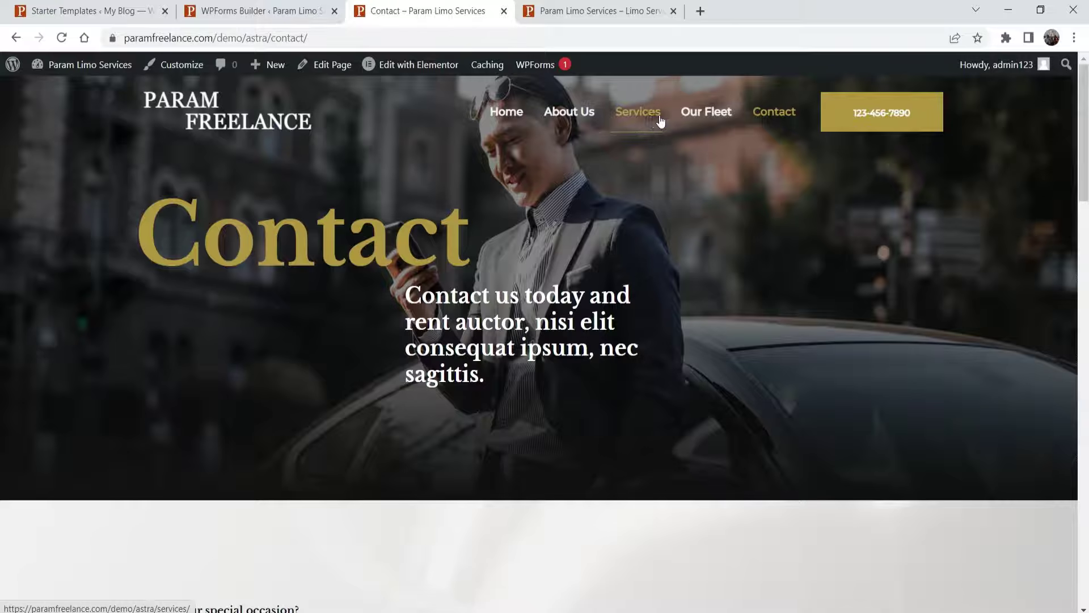
pyautogui.moveTo(395, 77)
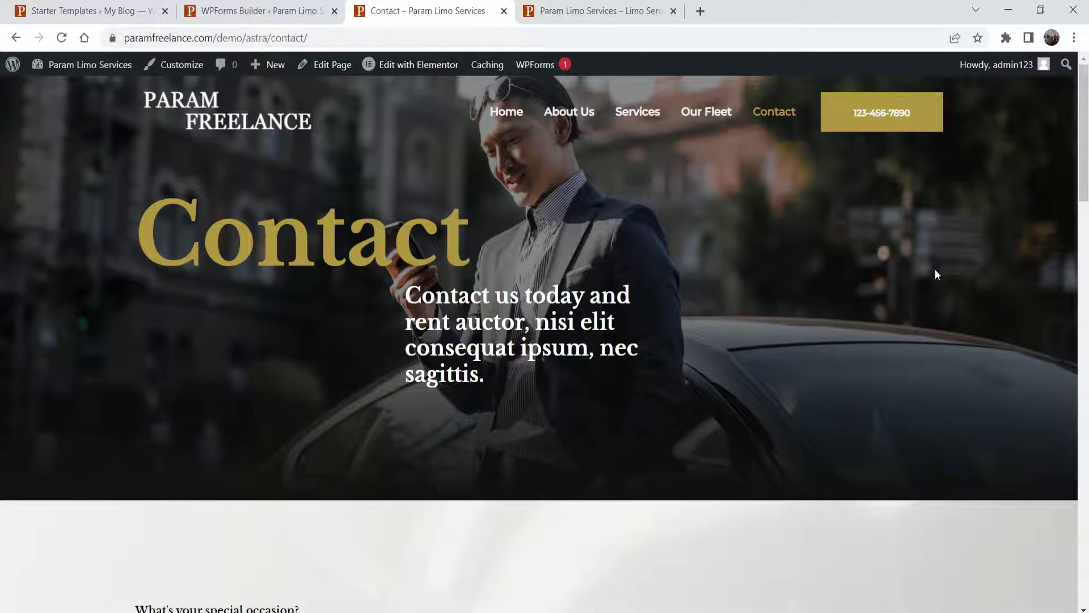
pyautogui.click(647, 130)
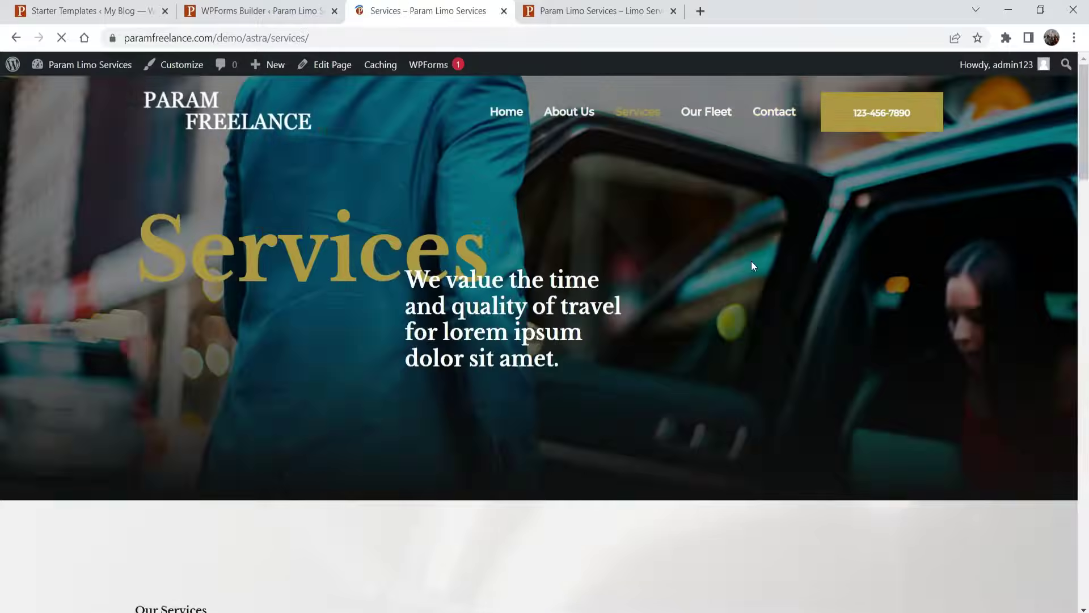
# - Scroll down to the Night Parties section and close the extra homepage tab
pyautogui.scroll(-10, 747, 255)
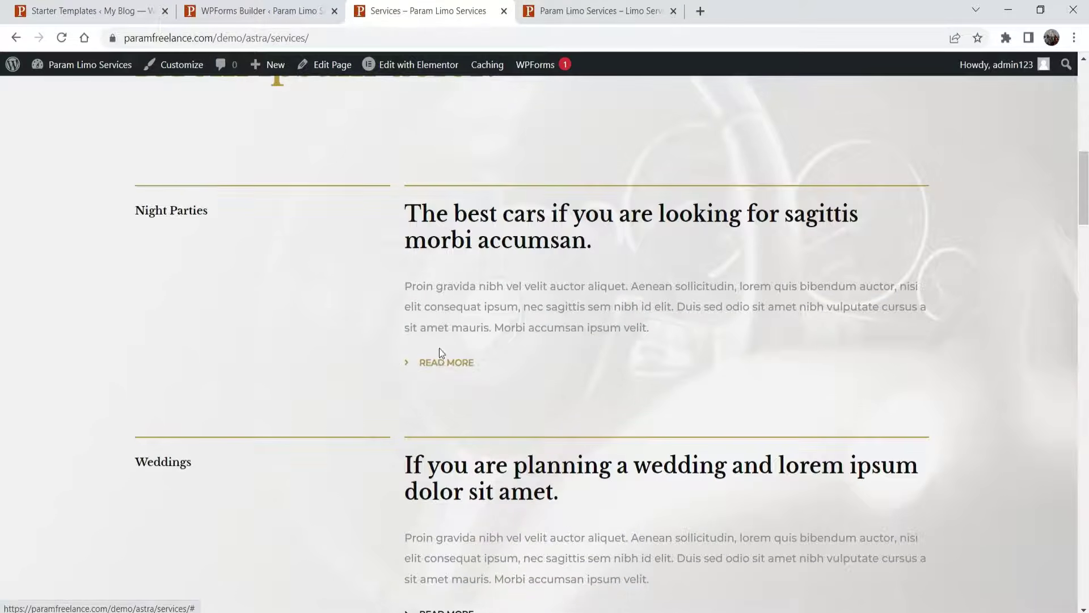
pyautogui.click(673, 11)
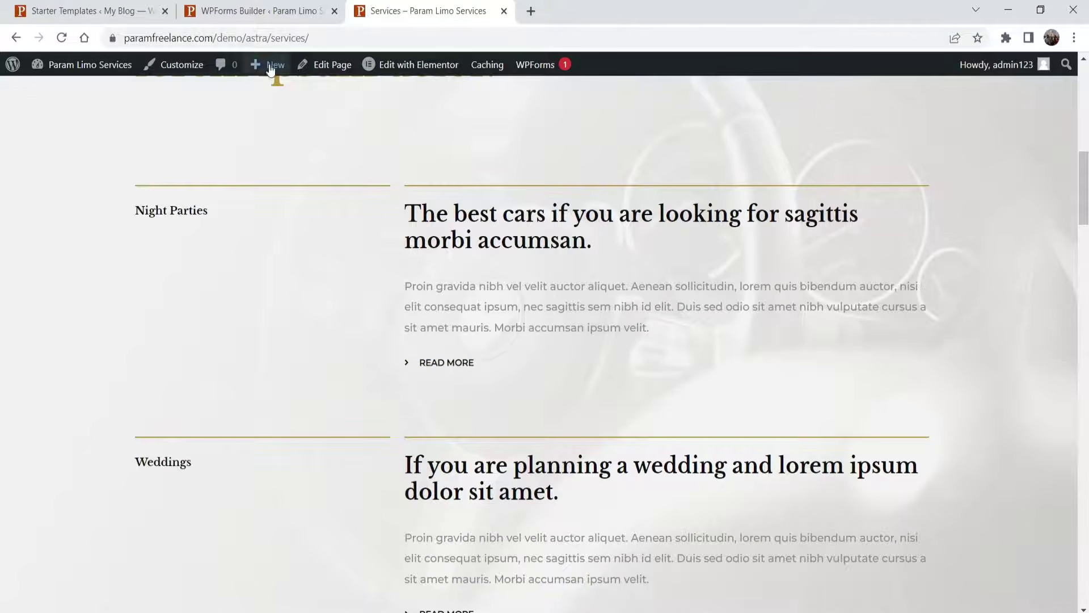
# - Open a new page editor in a new tab from the admin bar's New menu
pyautogui.moveTo(270, 68)
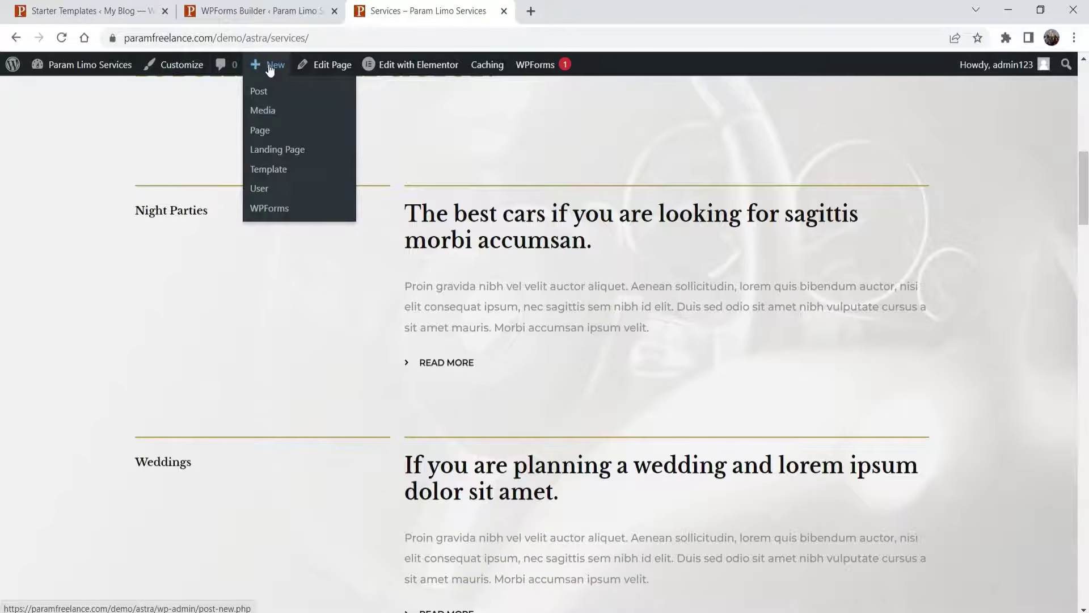
pyautogui.rightClick(258, 131)
pyautogui.click(311, 141)
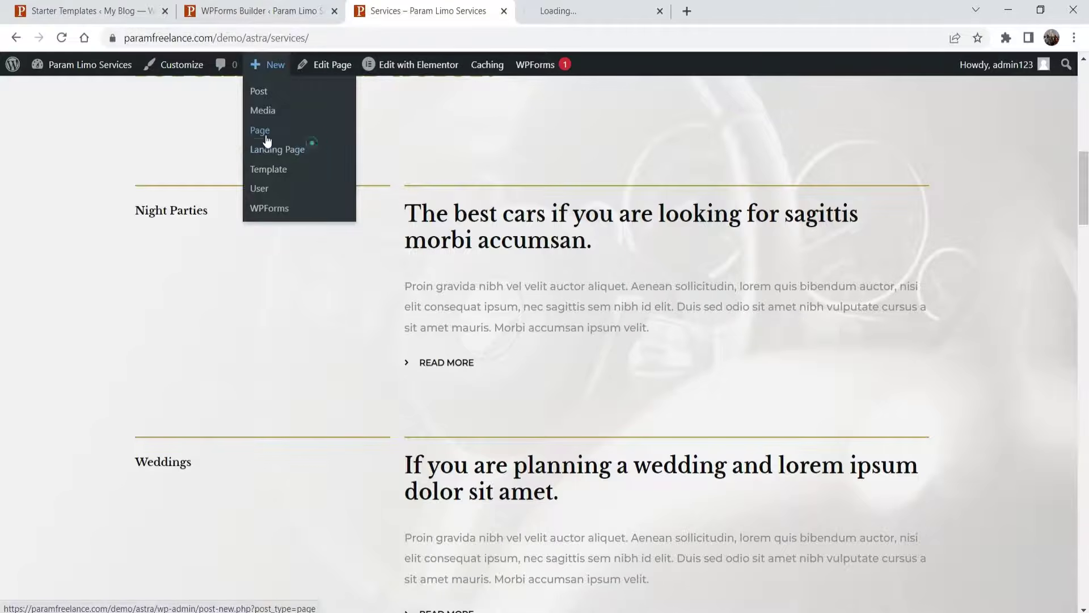
# - Close the contact form builder and go to the All Pages list
pyautogui.click(239, 11)
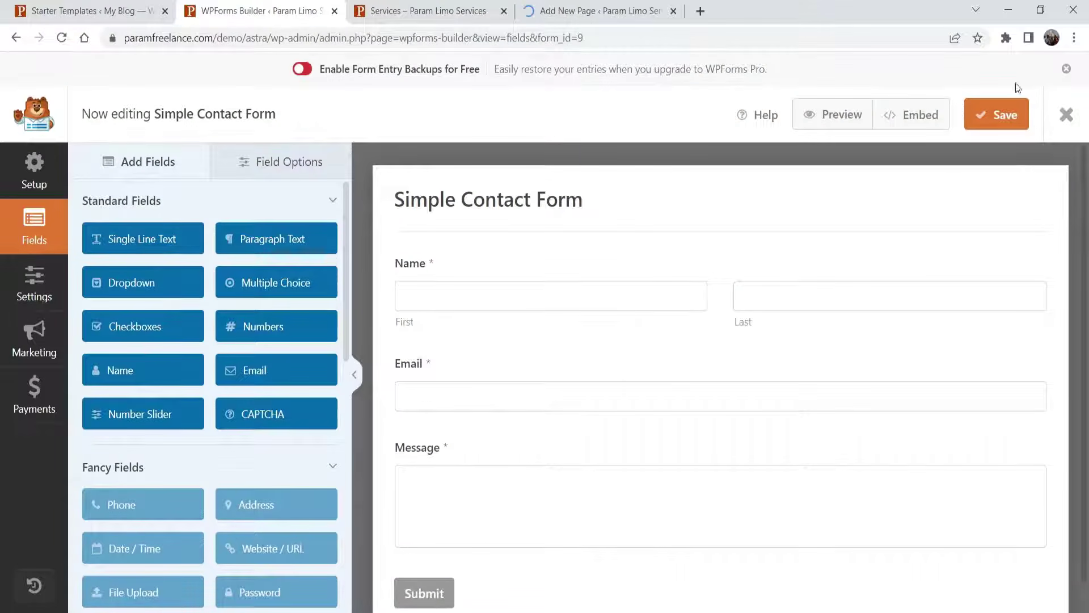
pyautogui.click(1067, 70)
pyautogui.click(1066, 80)
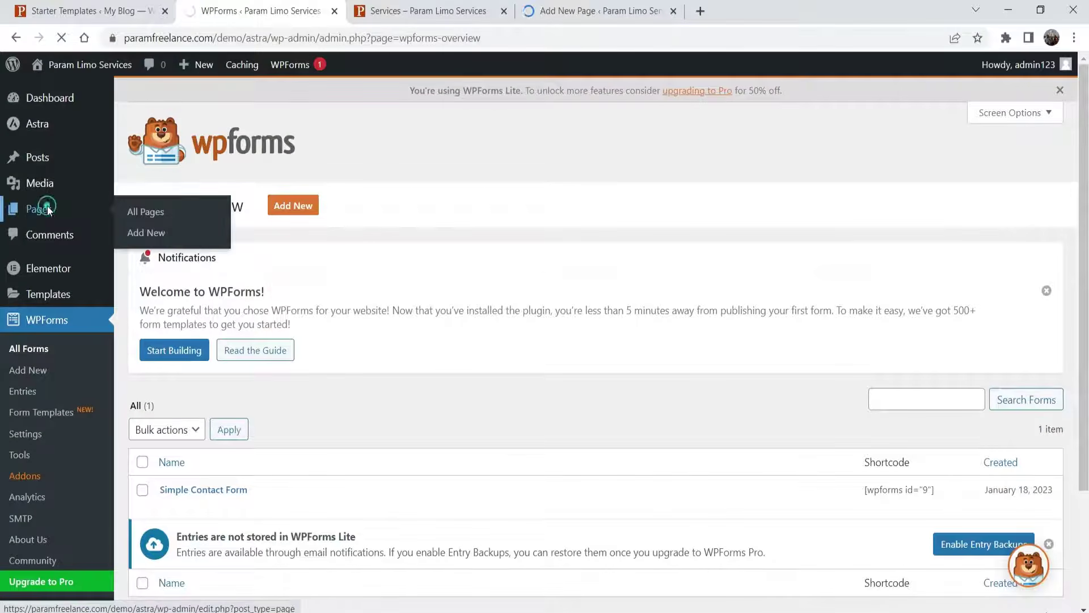
pyautogui.click(47, 208)
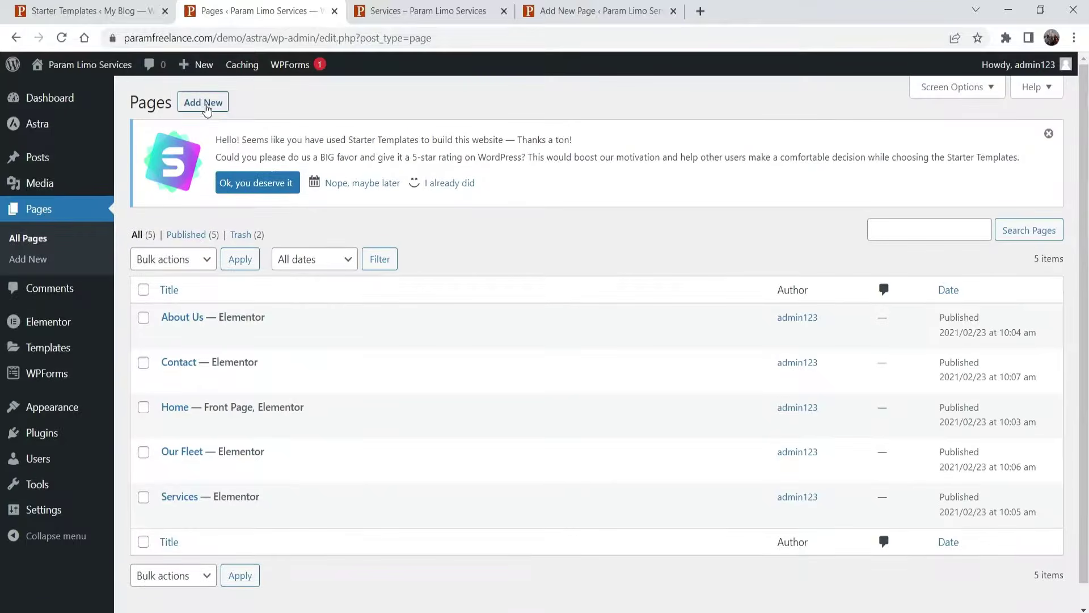
# - Copy the Night Parties heading from Services and paste it as the new page's title
pyautogui.click(584, 17)
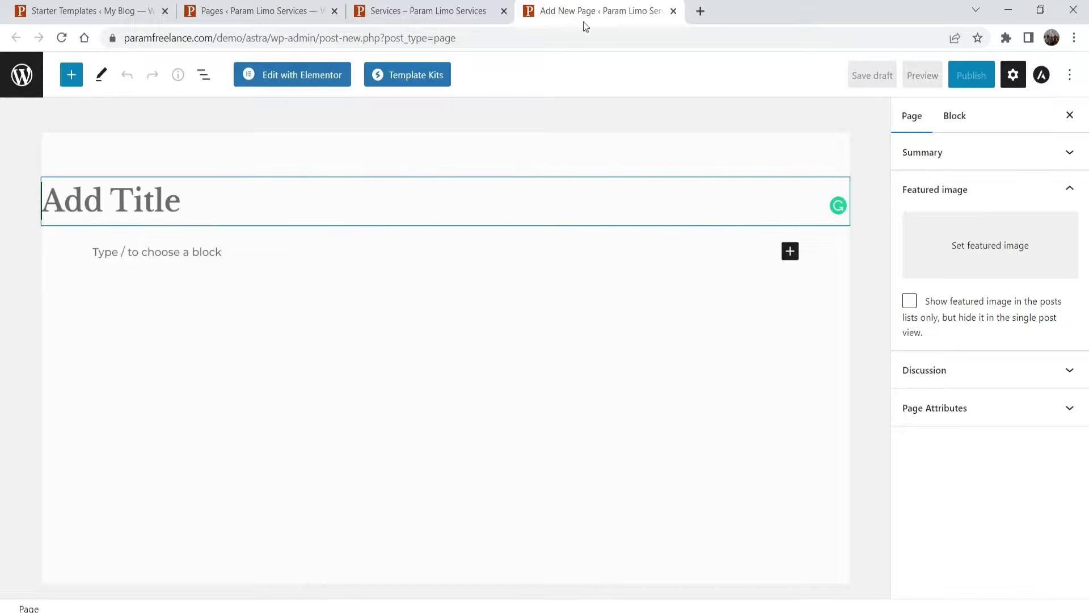
pyautogui.click(416, 17)
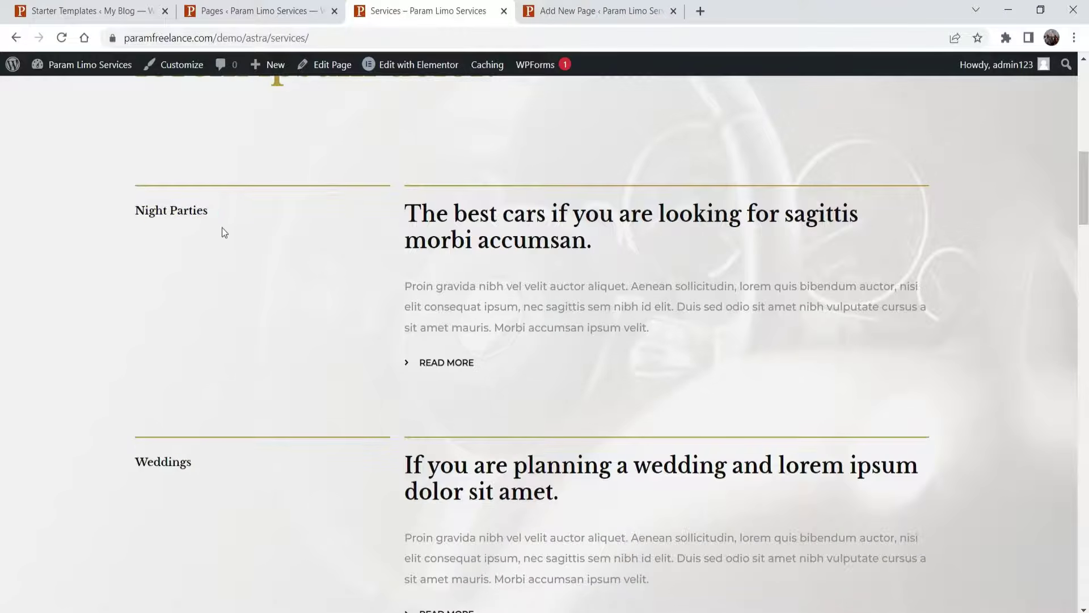
pyautogui.moveTo(217, 213); pyautogui.dragTo(140, 213)
pyautogui.hotkey('ctrl', 'c')
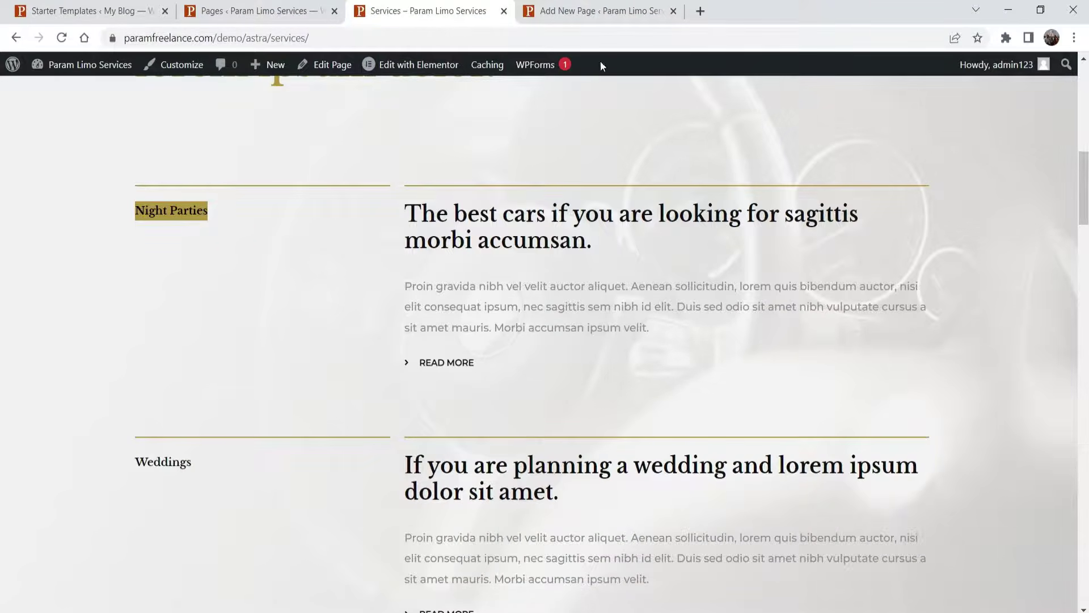
pyautogui.click(596, 11)
pyautogui.click(161, 200)
pyautogui.hotkey('ctrl', 'v')
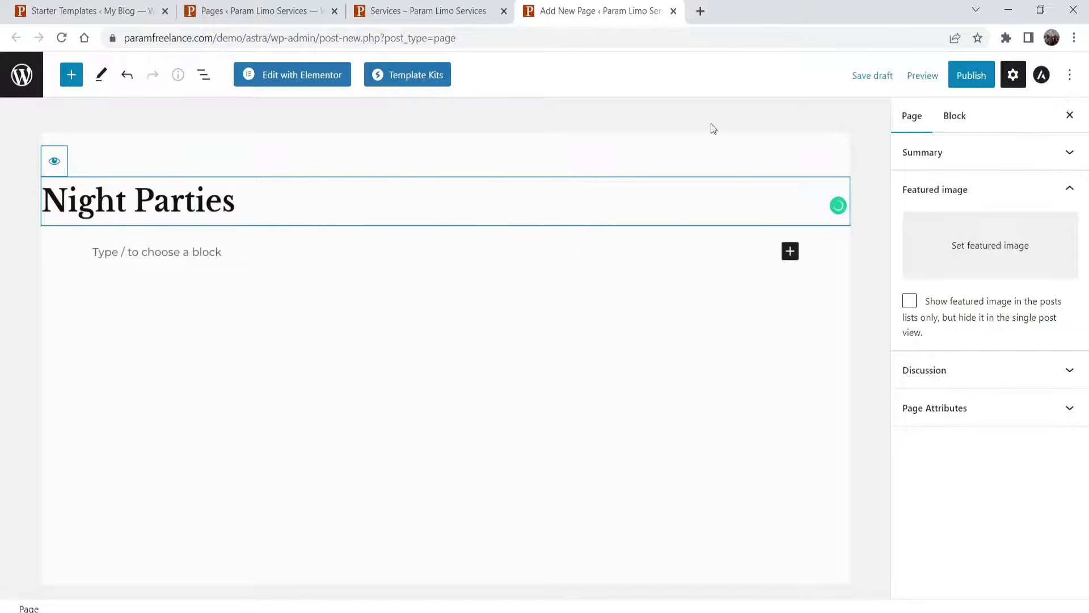
# - Publish the Night Parties page and open the published page in a new tab
pyautogui.click(971, 75)
pyautogui.click(965, 75)
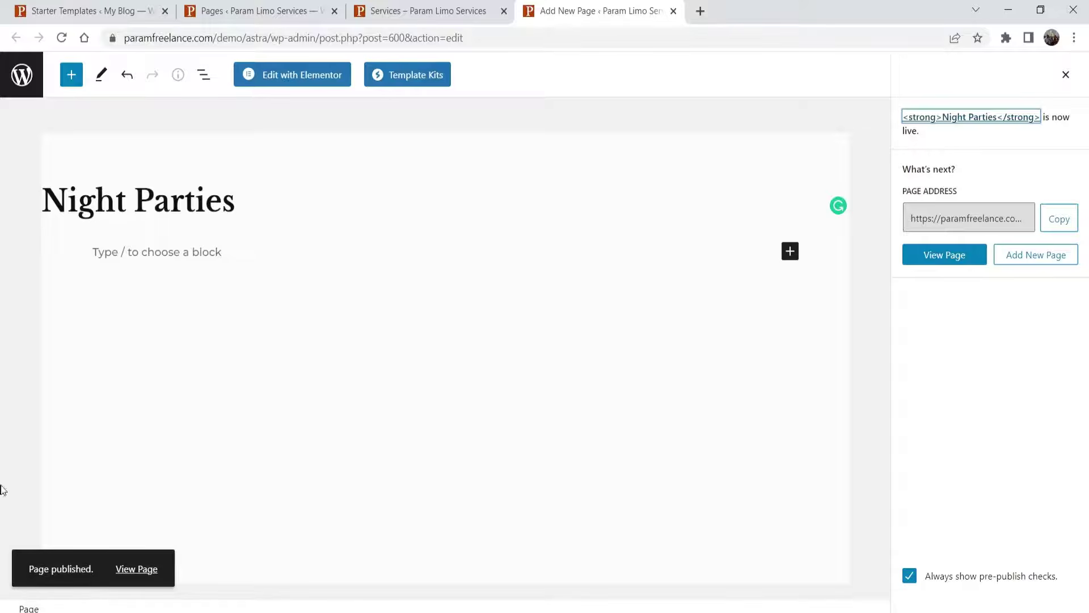
pyautogui.rightClick(130, 573)
pyautogui.click(210, 450)
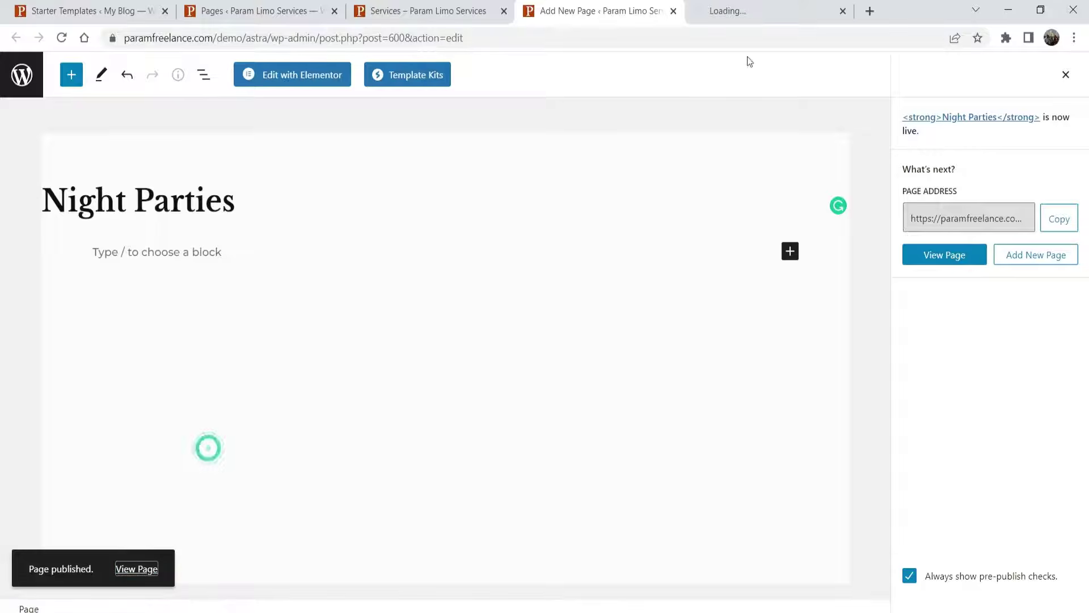
# - Check the live Night Parties page
pyautogui.click(743, 11)
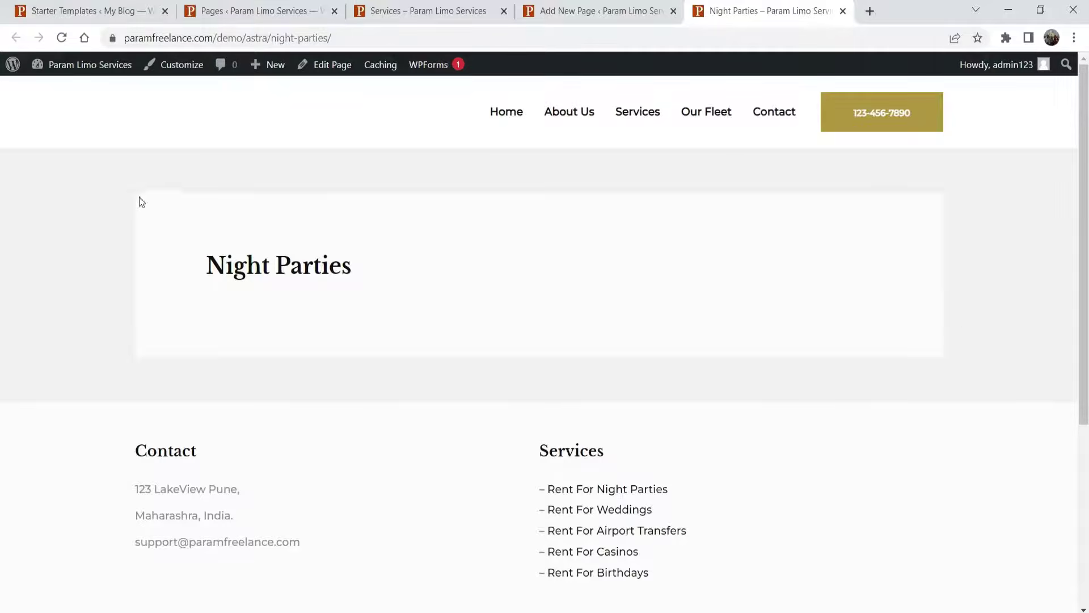
pyautogui.scroll(-4, 219, 320)
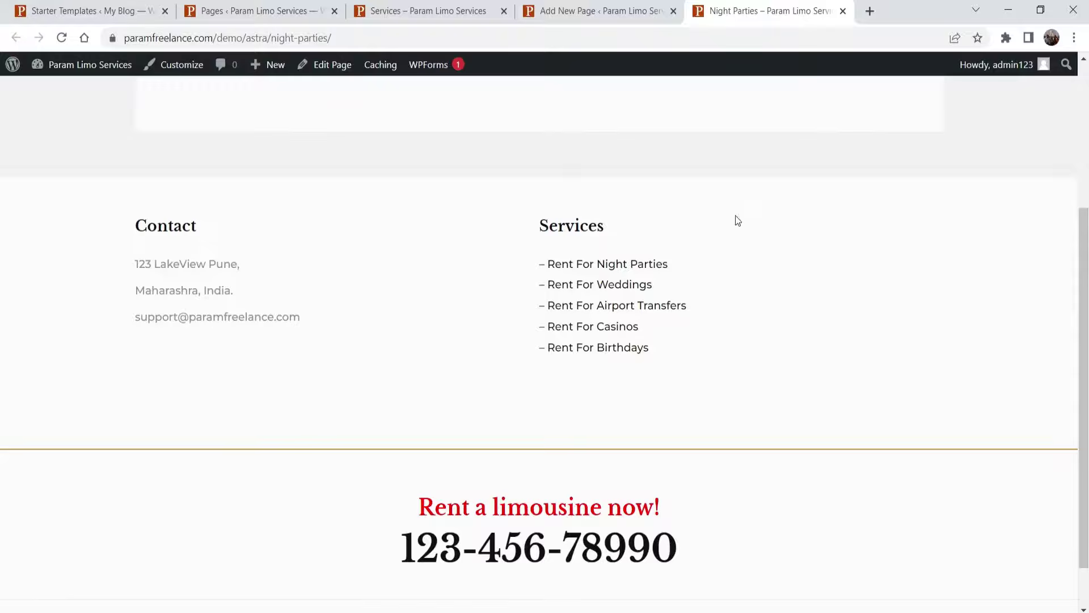
pyautogui.scroll(4, 683, 168)
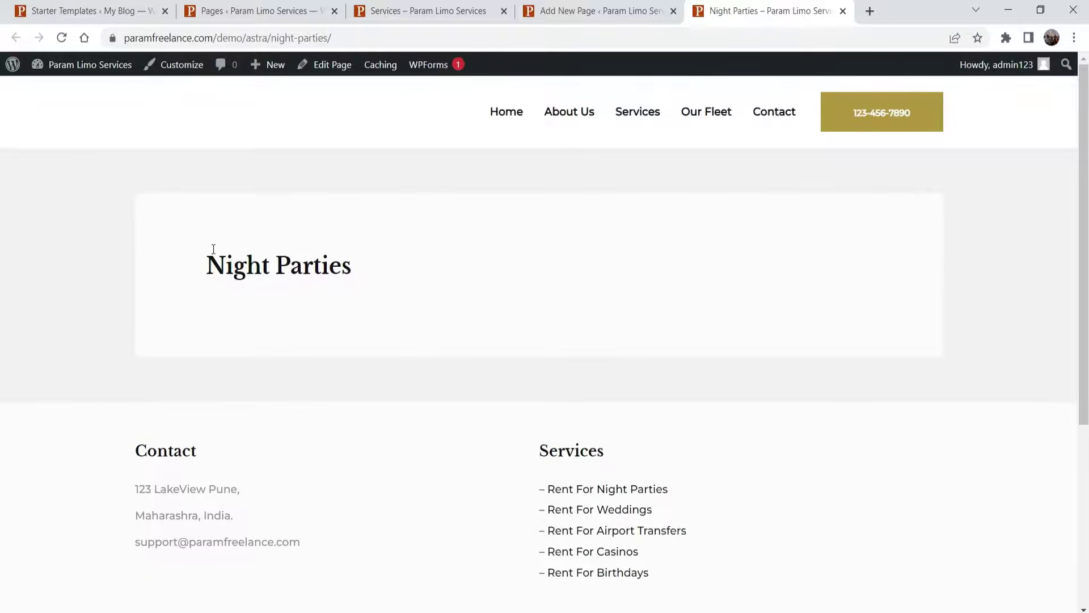
# - Edit the Night Parties page with Elementor and open its template library
pyautogui.click(612, 11)
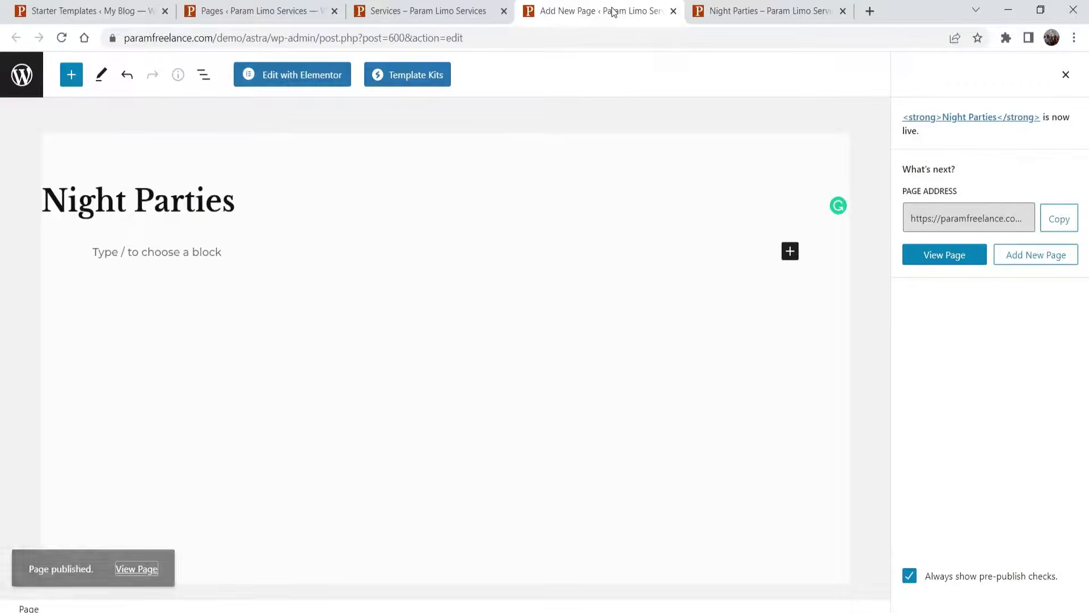
pyautogui.click(287, 80)
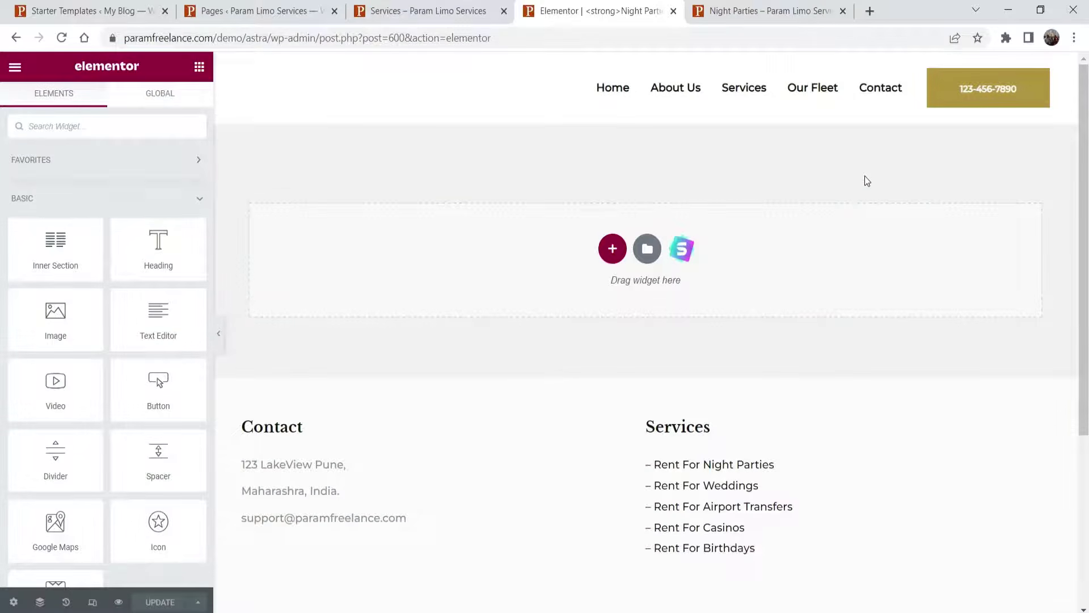
pyautogui.click(647, 250)
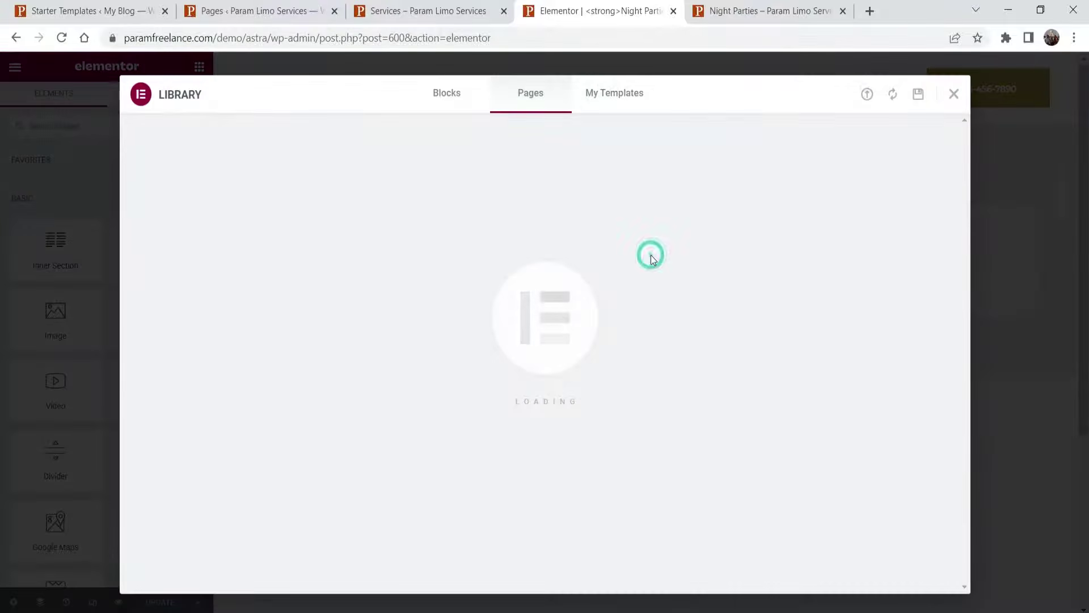
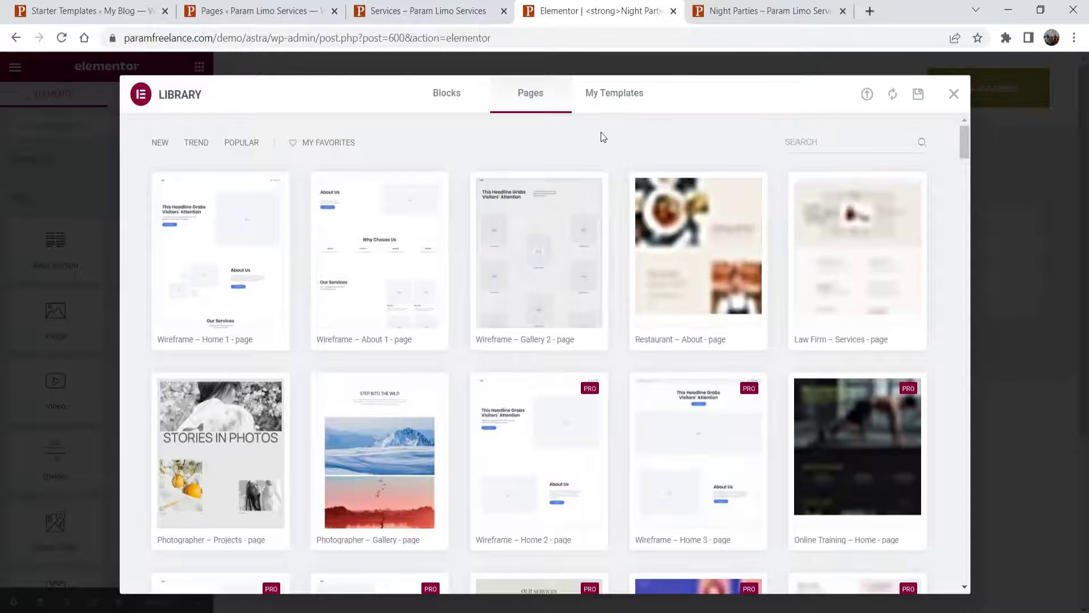
# - Close the Elementor template library and open the Starter Templates library instead
pyautogui.click(618, 101)
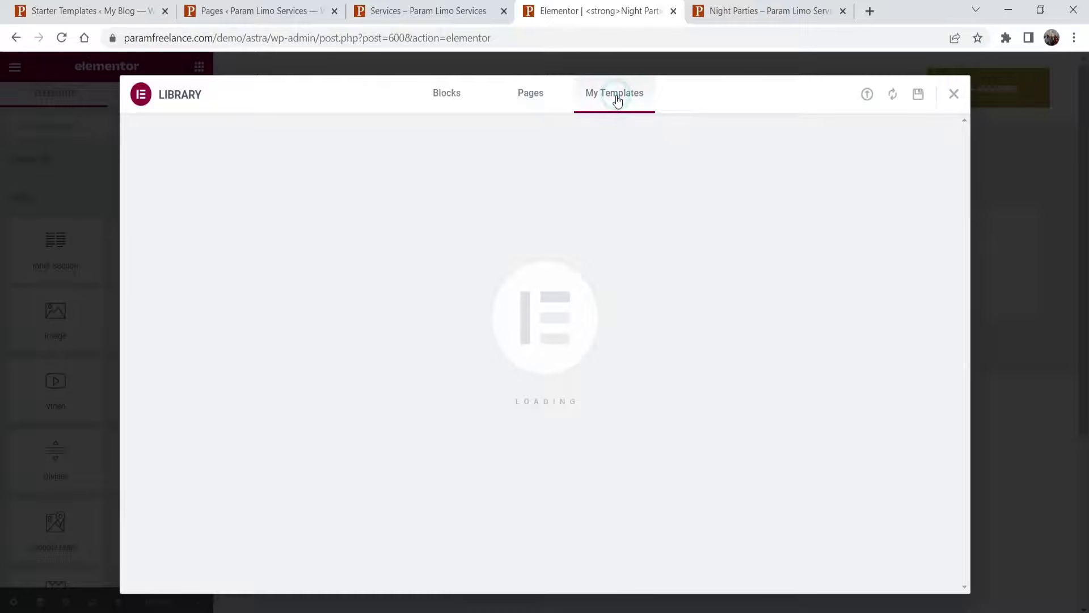
pyautogui.click(953, 97)
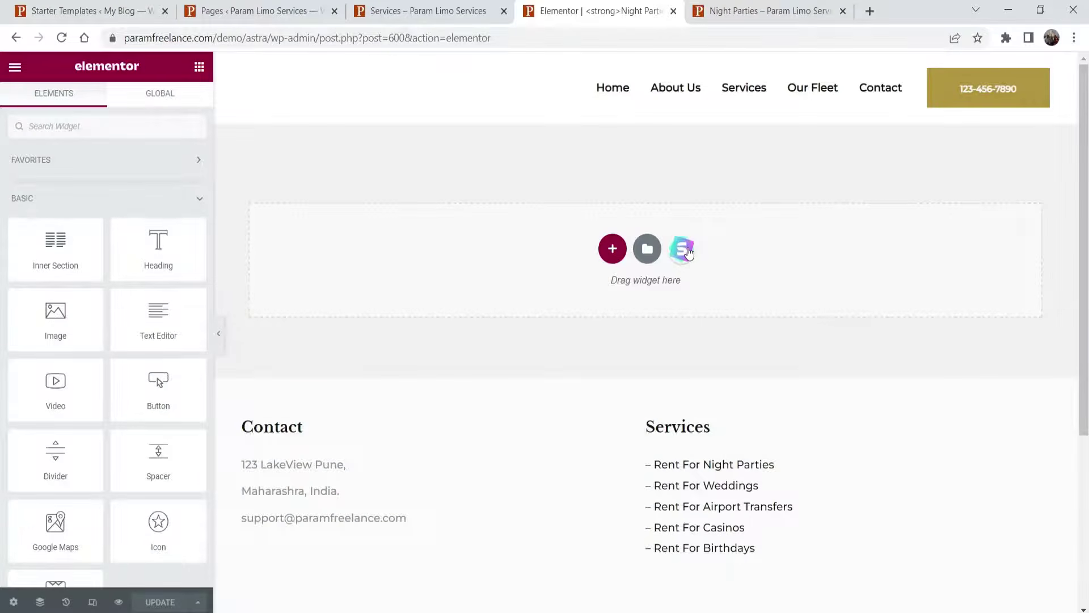
pyautogui.click(683, 249)
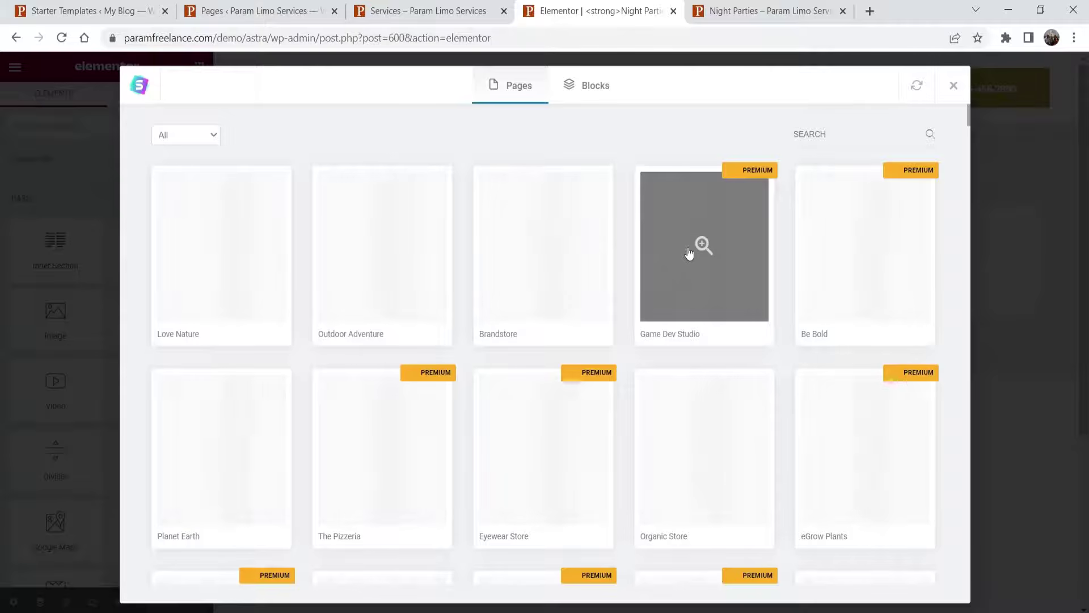
# - Search starter templates for 'limo', preview the Limousine Rental Agency page and import it
pyautogui.click(840, 132)
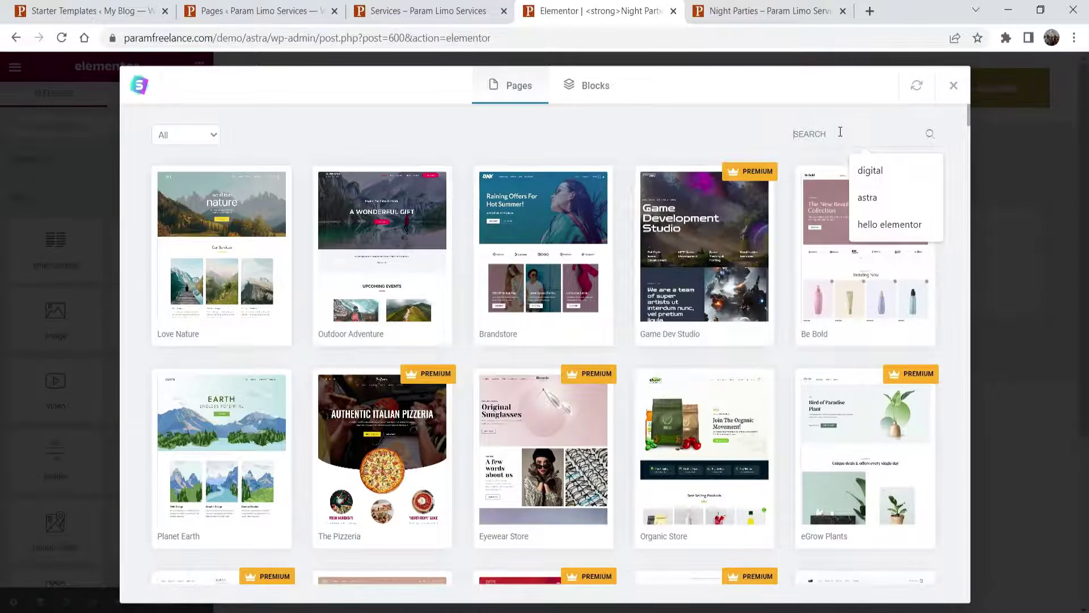
pyautogui.write('trasnpo')
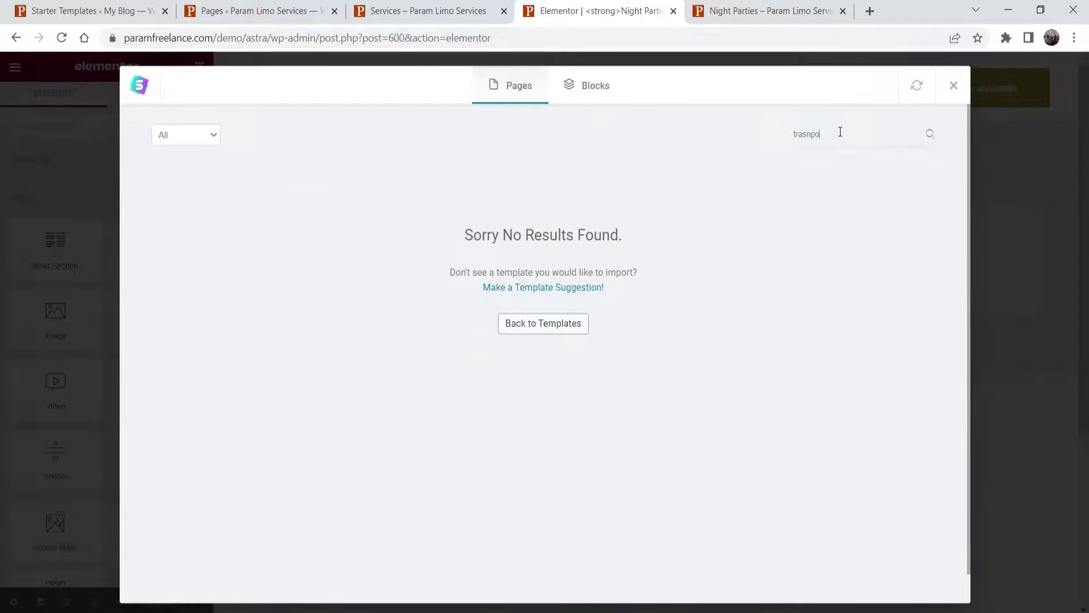
pyautogui.hotkey('ctrl', 'a')
pyautogui.write('limo')
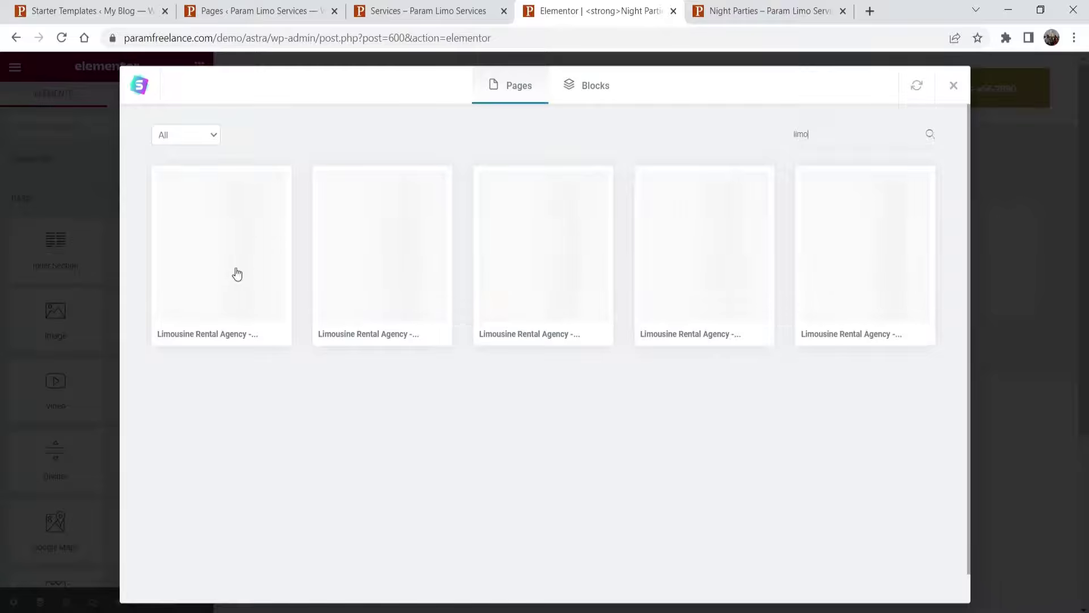
pyautogui.click(213, 244)
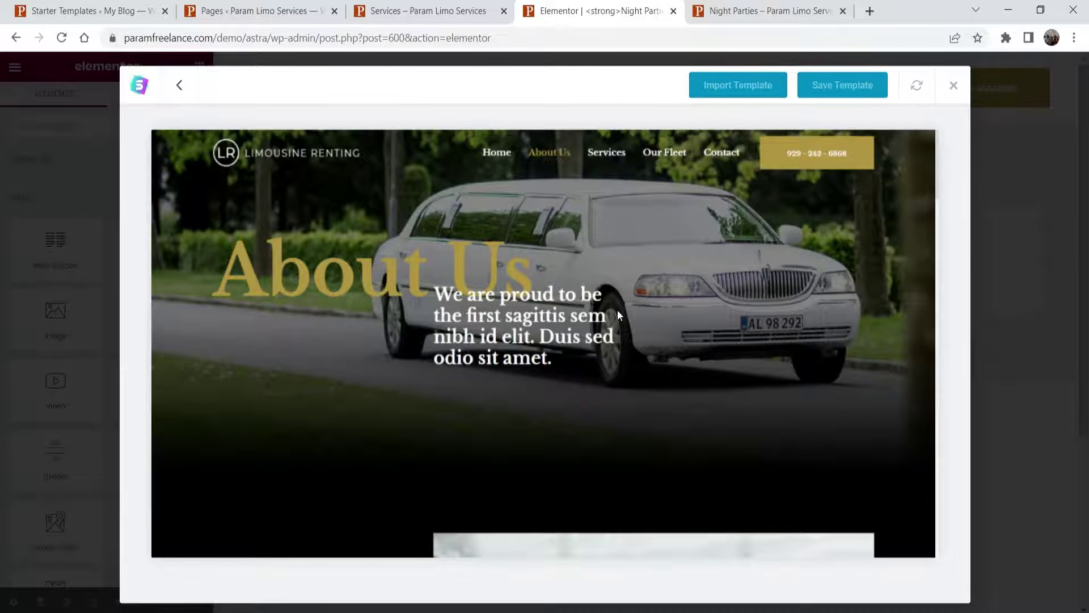
pyautogui.scroll(-10, 626, 261)
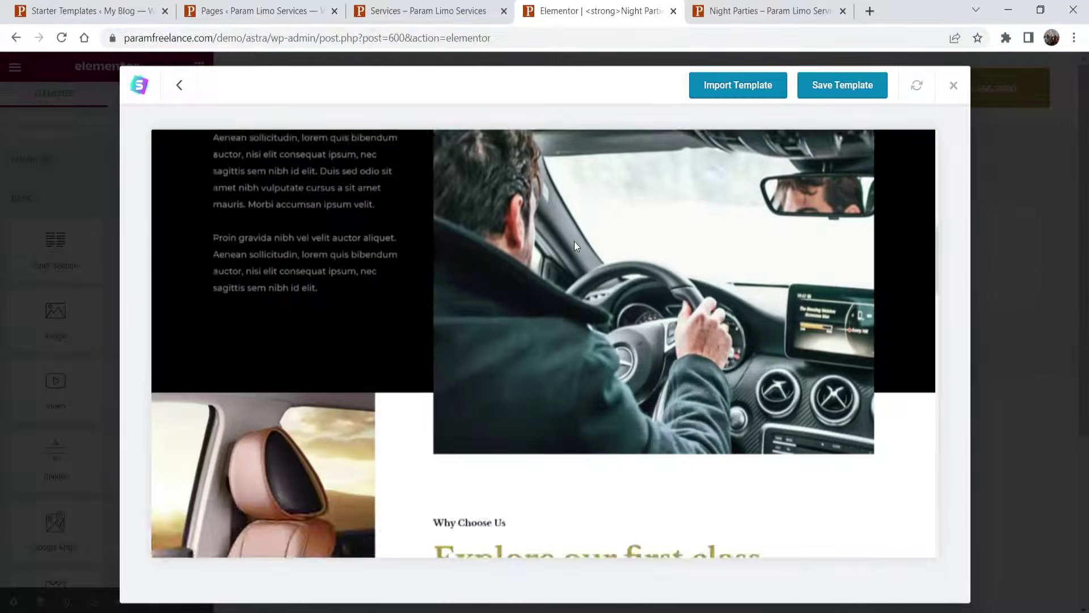
pyautogui.scroll(10, 573, 242)
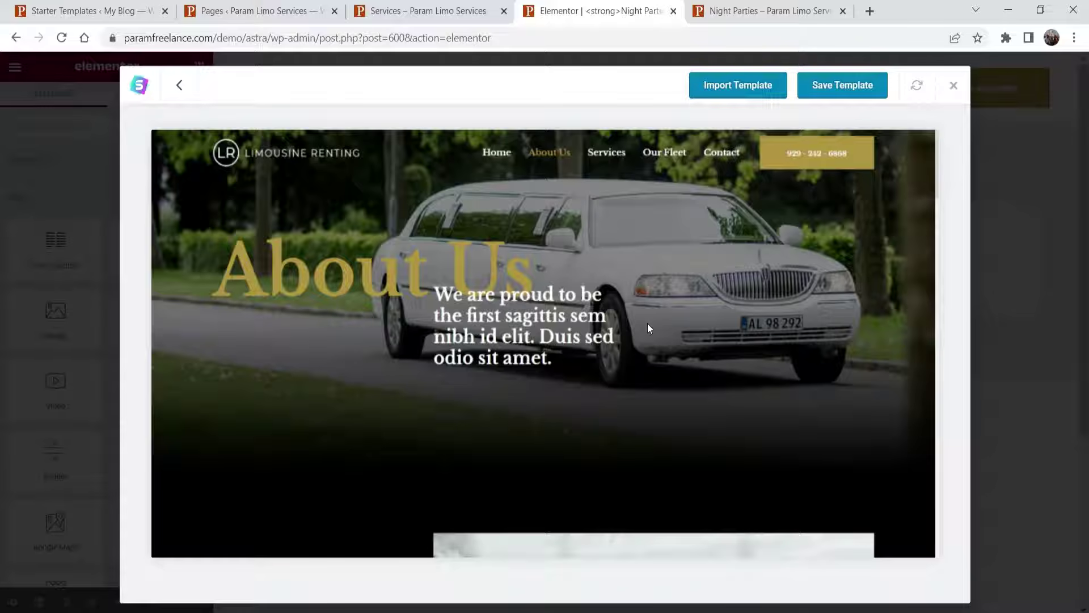
pyautogui.click(726, 91)
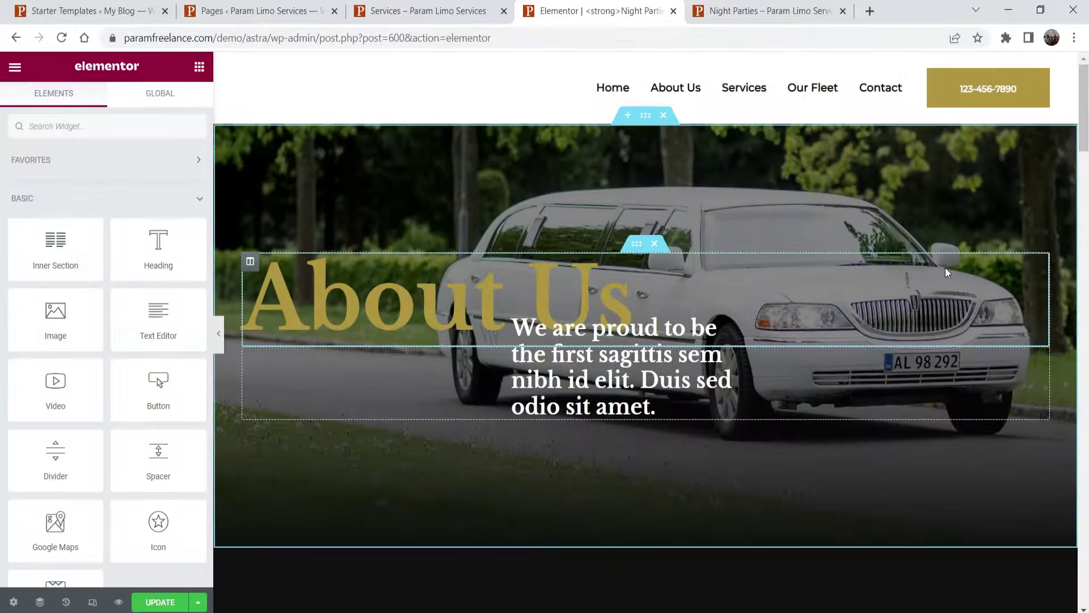
# - Change the hero paragraph section's top margin from -42 to 0
pyautogui.scroll(-15, 946, 268)
pyautogui.scroll(10, 932, 261)
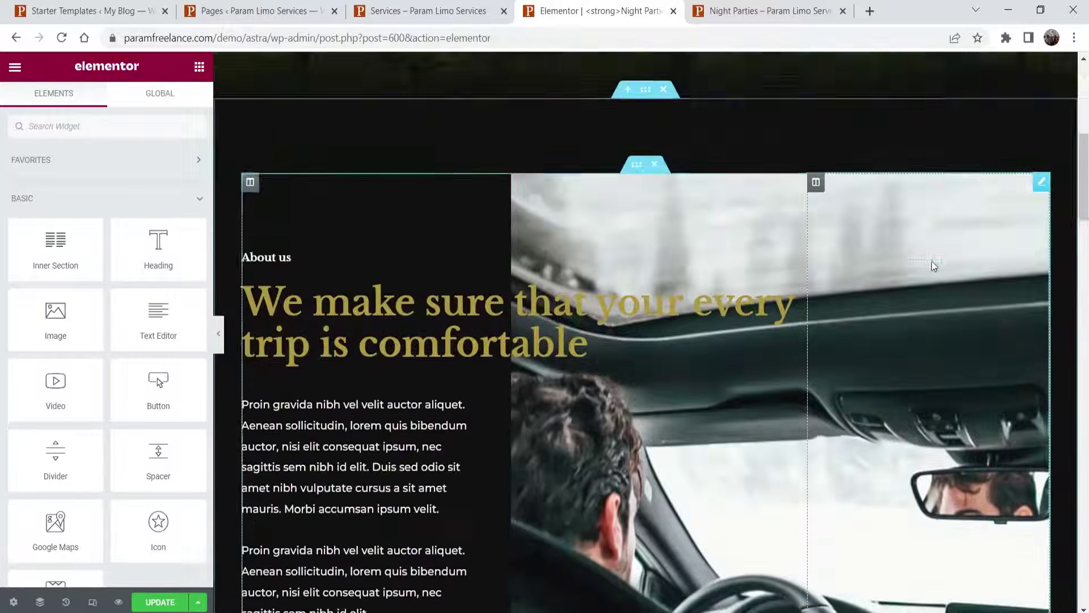
pyautogui.scroll(8, 931, 261)
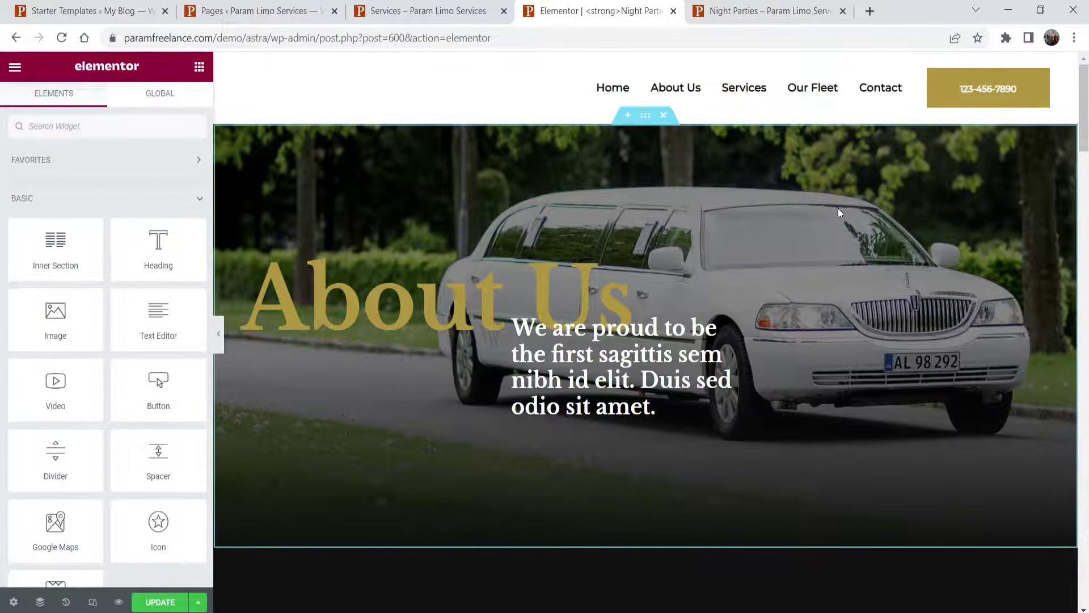
pyautogui.click(251, 324)
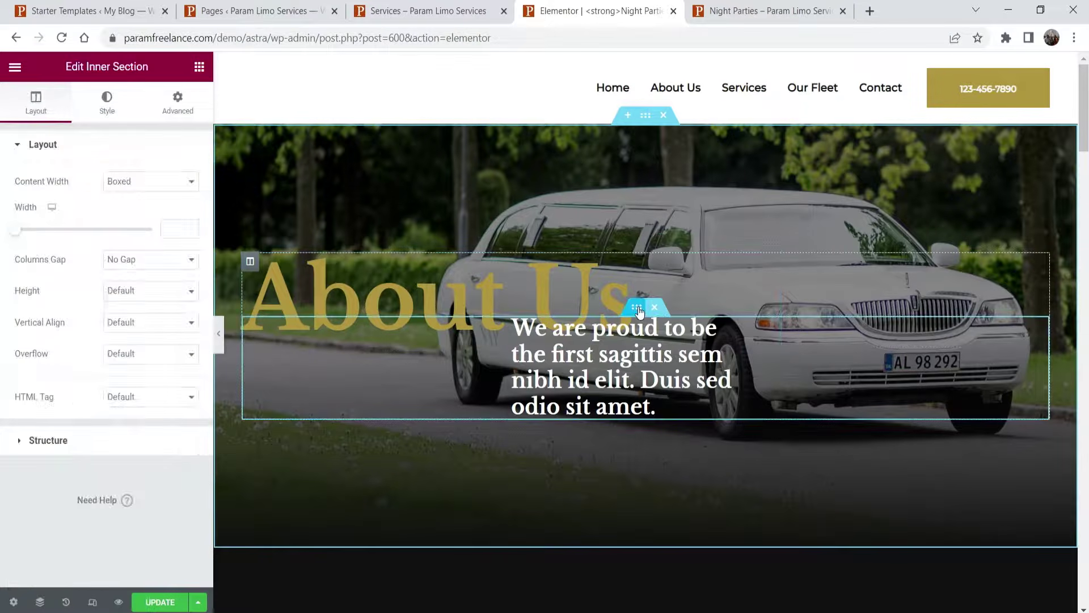
pyautogui.click(178, 104)
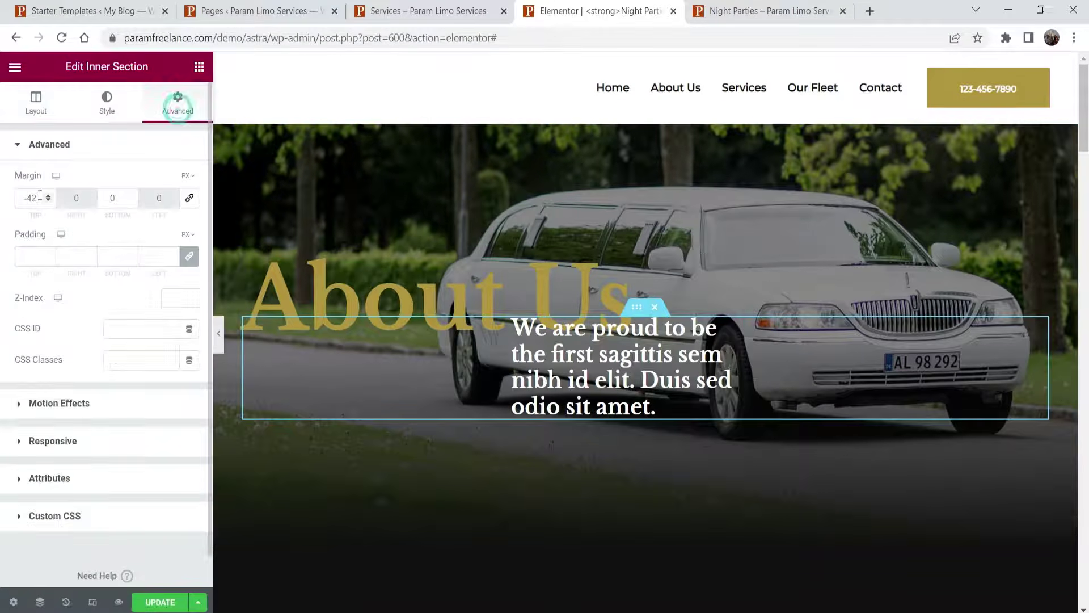
pyautogui.click(31, 197)
pyautogui.write('0')
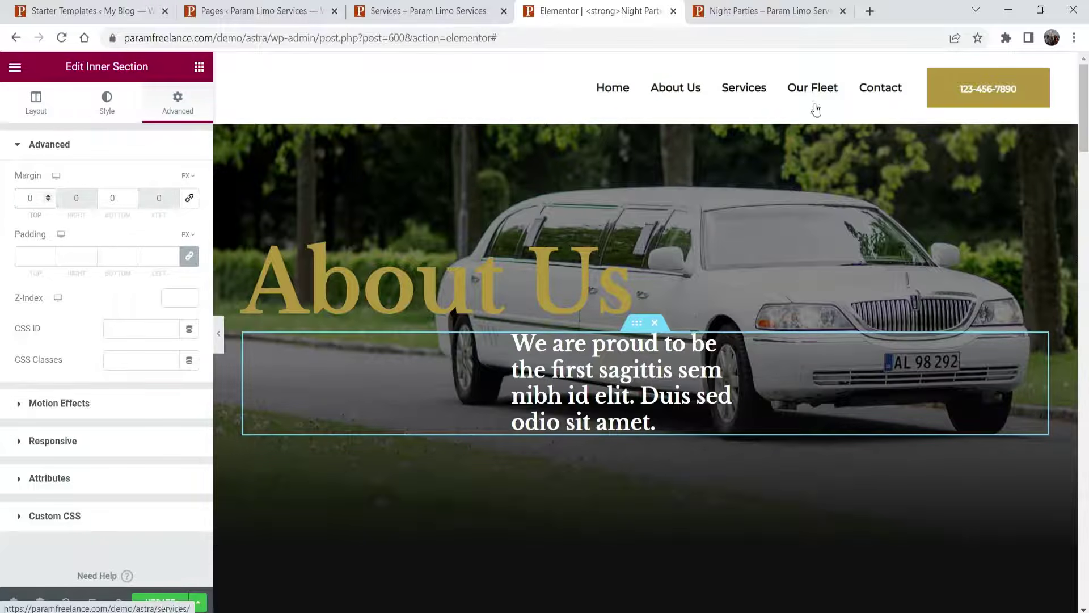
pyautogui.click(239, 10)
# - Turn on Astra's transparent header for the complete website and publish it in the Customizer
pyautogui.click(404, 10)
pyautogui.click(239, 10)
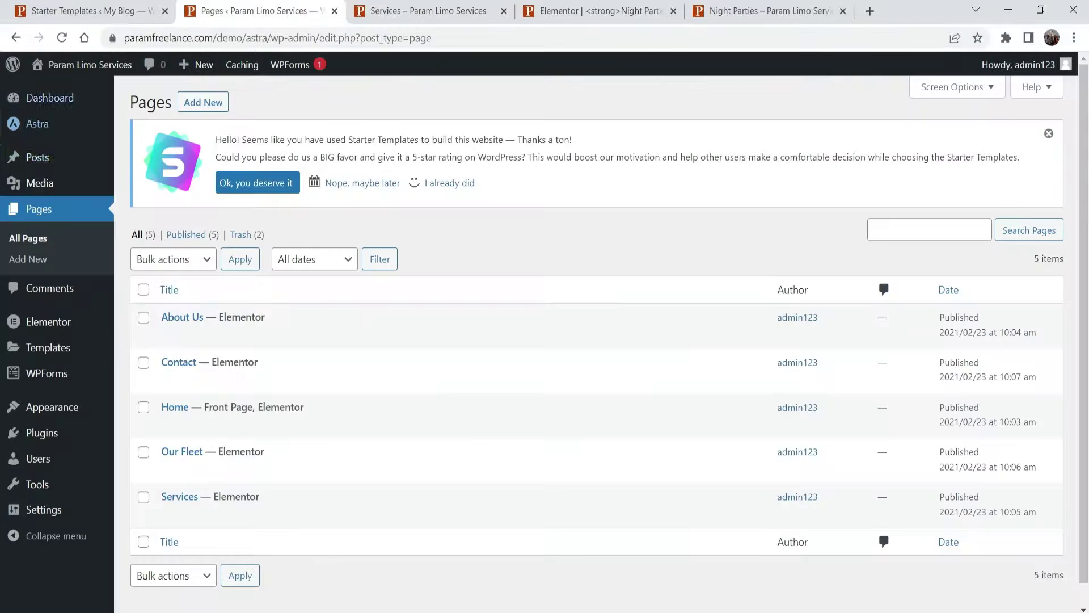
pyautogui.click(37, 123)
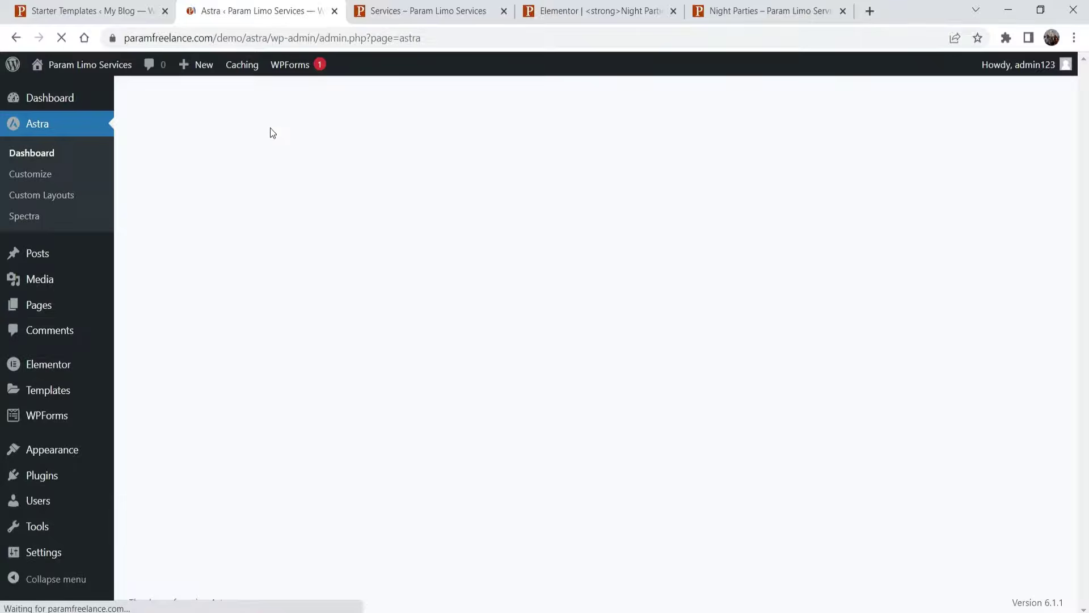
pyautogui.click(402, 505)
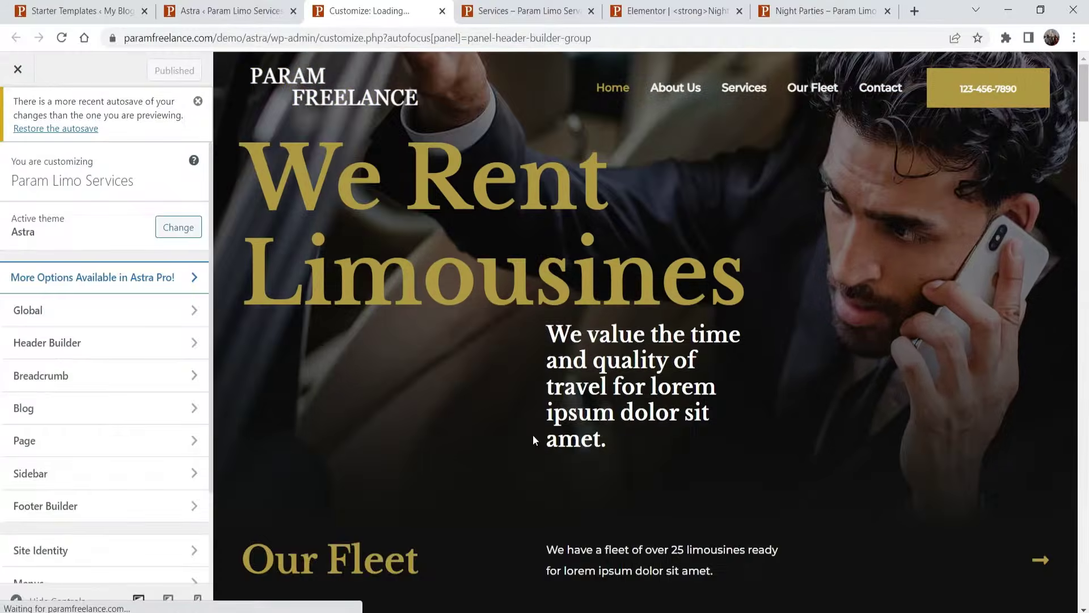
pyautogui.click(97, 324)
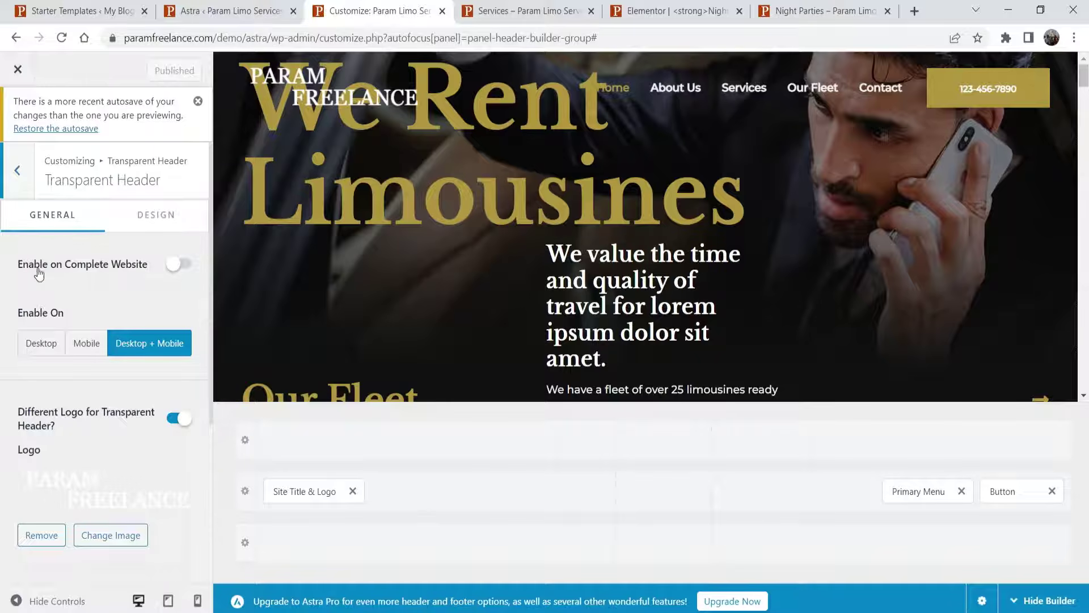
pyautogui.click(181, 265)
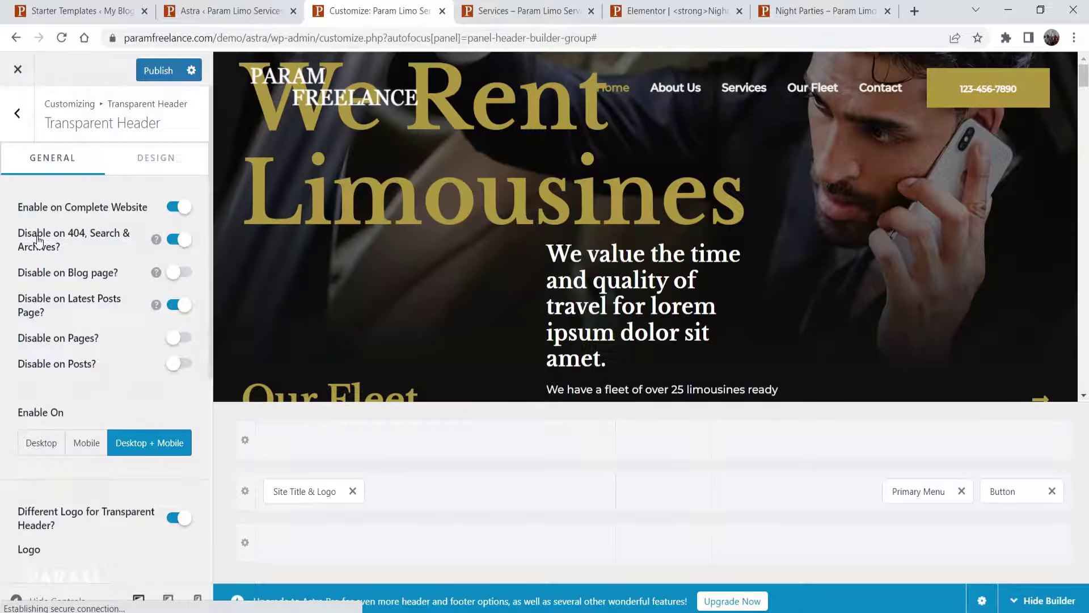
pyautogui.click(155, 71)
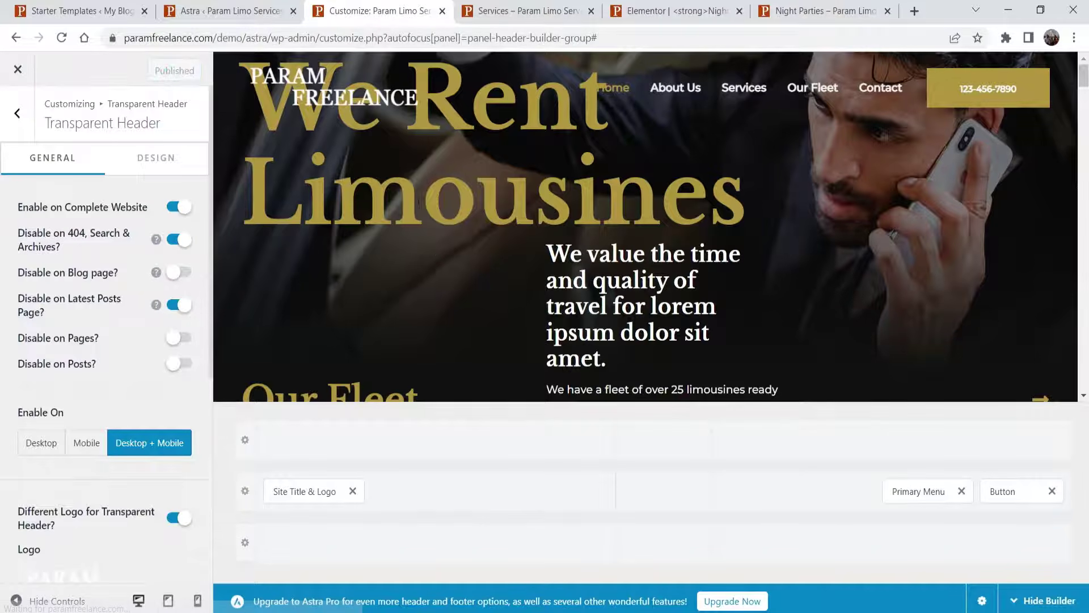
pyautogui.click(802, 16)
pyautogui.click(673, 11)
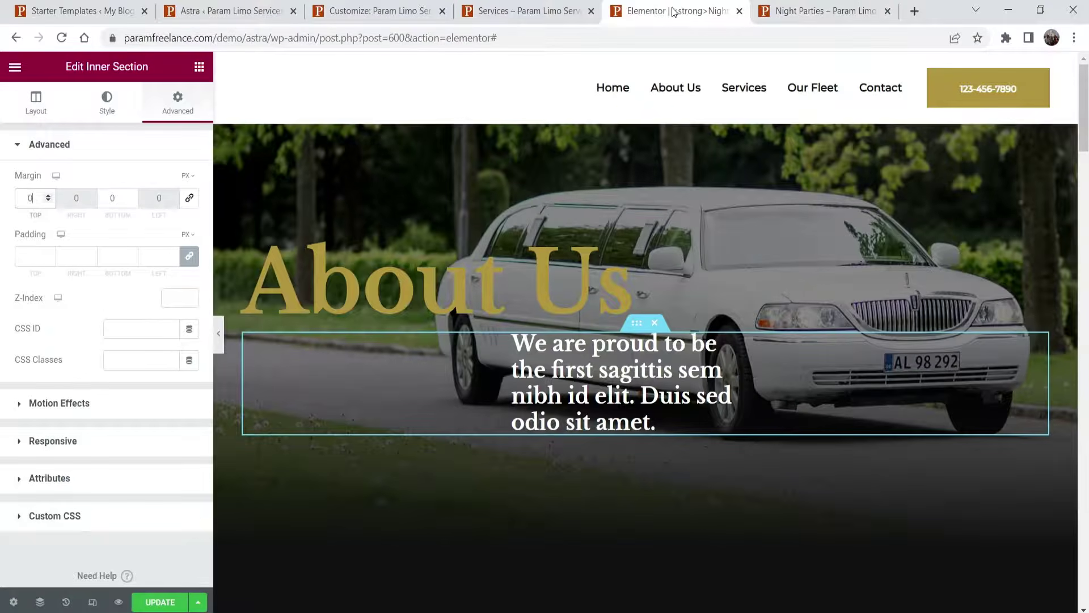
# - Update the Night Parties page, check the transparent header live, then reload the editor
pyautogui.click(158, 602)
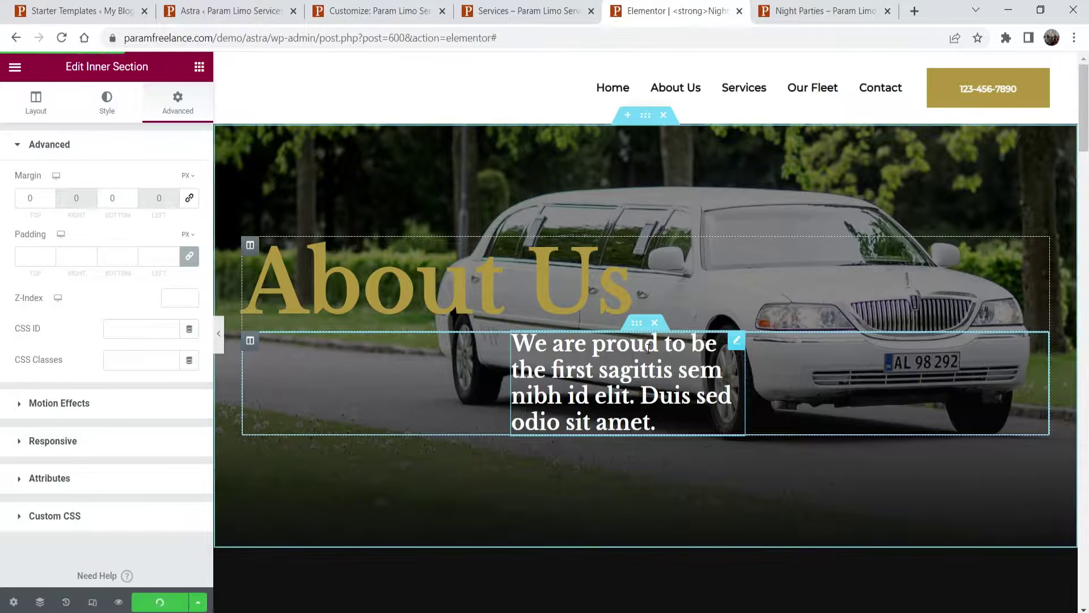
pyautogui.click(808, 9)
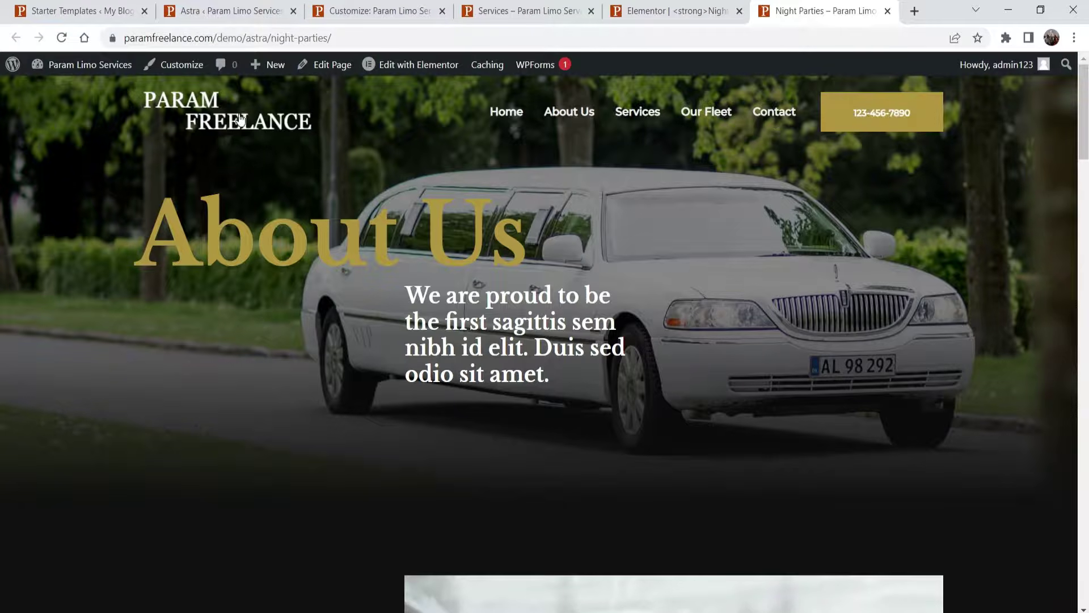
pyautogui.click(671, 13)
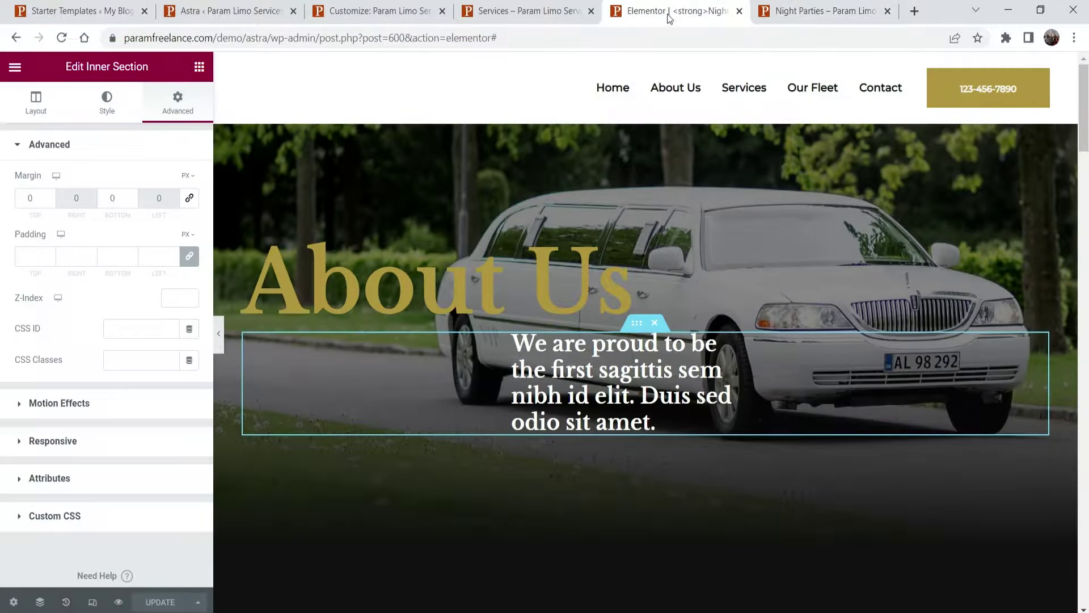
pyautogui.click(61, 37)
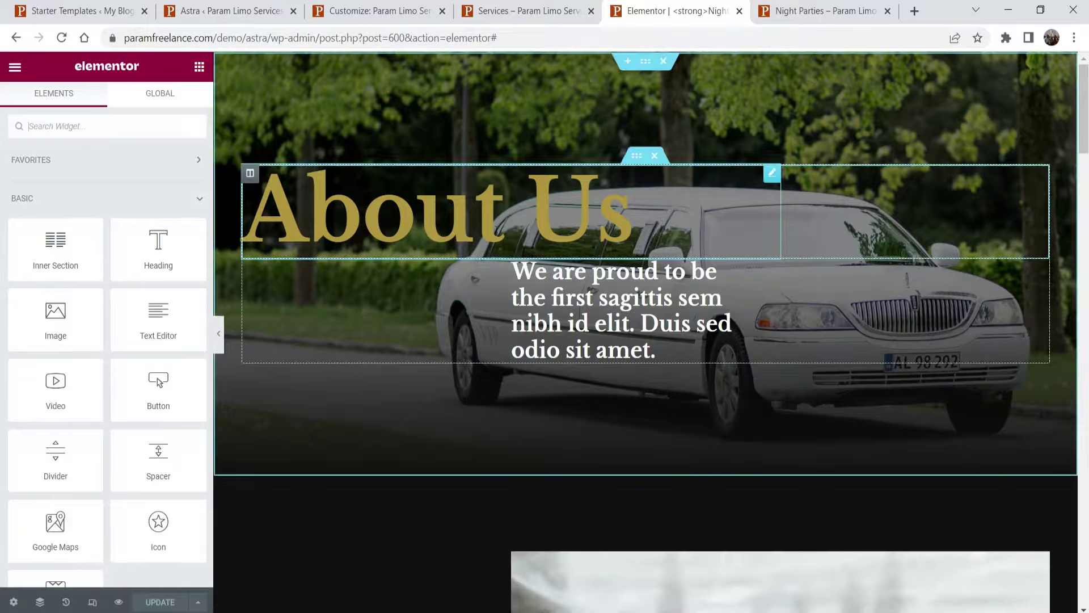
pyautogui.click(433, 226)
pyautogui.moveTo(93, 200); pyautogui.dragTo(3, 205)
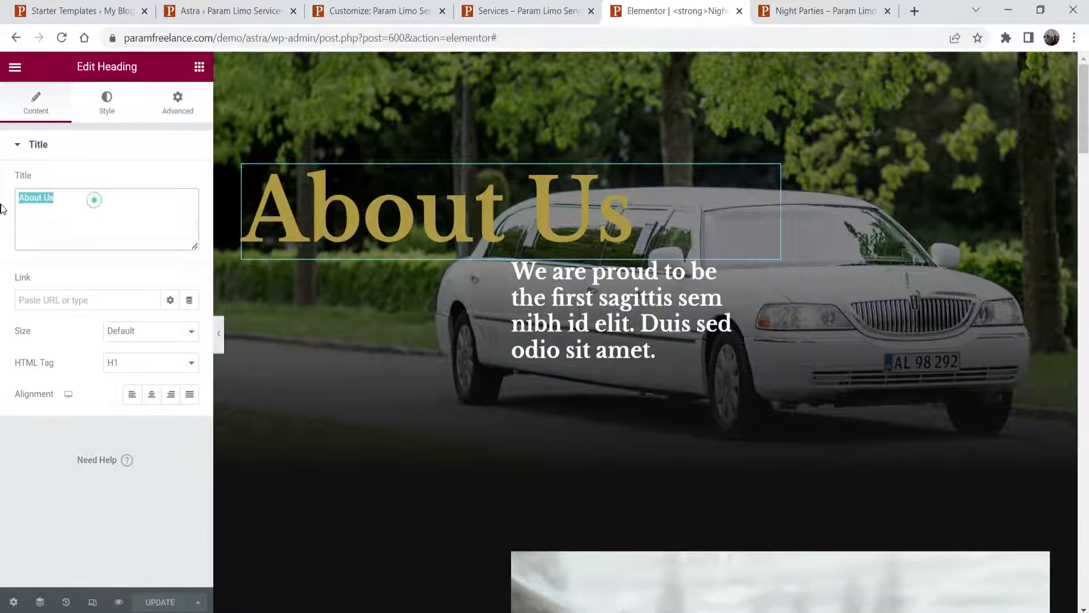
pyautogui.write('Night Parties')
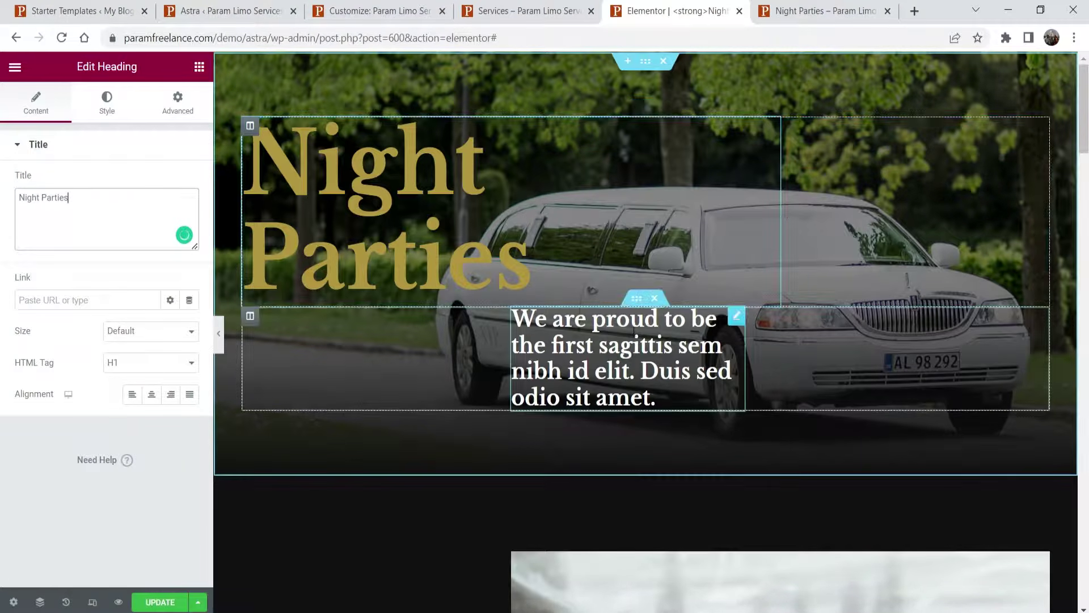
pyautogui.click(656, 398)
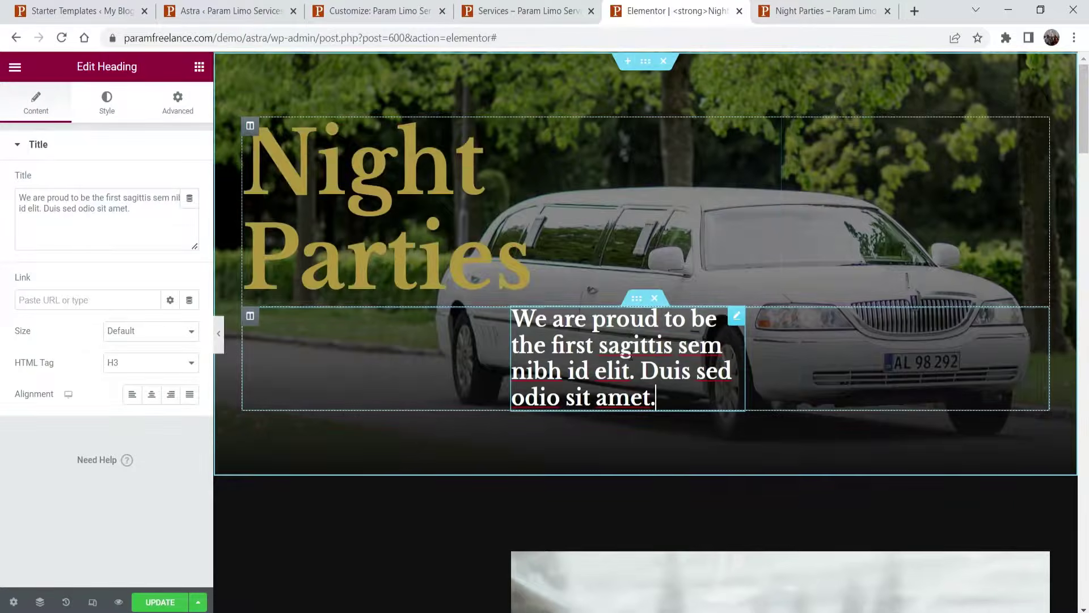
pyautogui.scroll(-4, 703, 268)
pyautogui.scroll(-12, 681, 258)
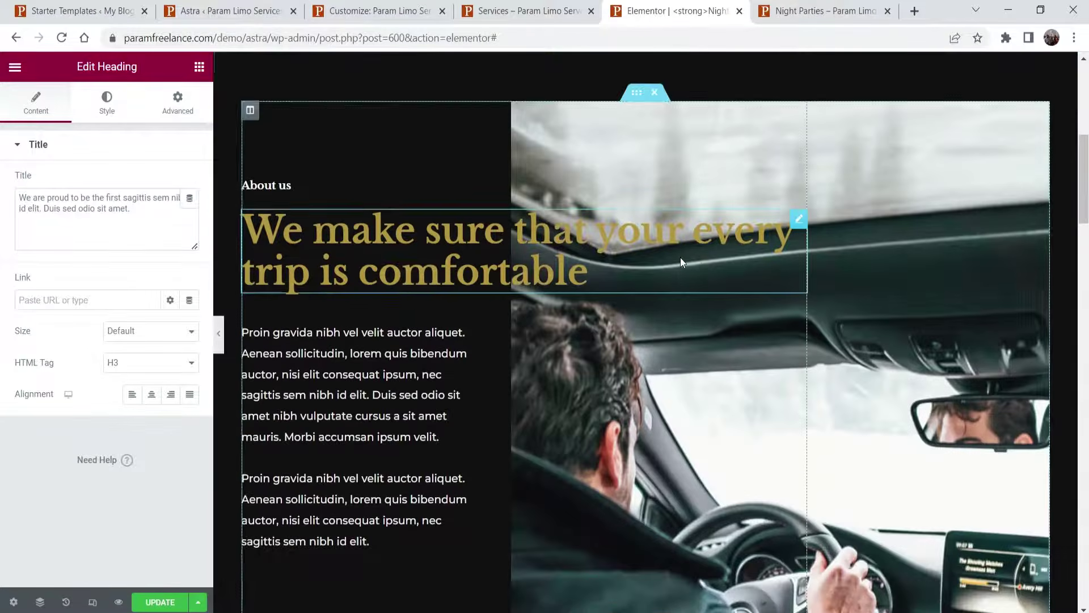
pyautogui.scroll(8, 683, 257)
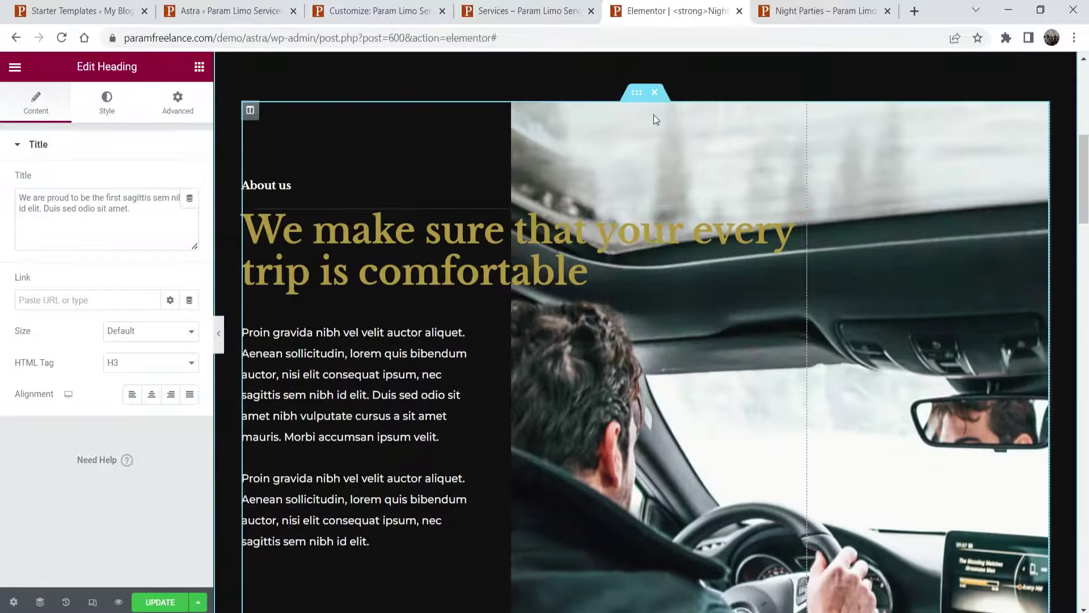
pyautogui.scroll(-8, 695, 386)
pyautogui.scroll(4, 695, 385)
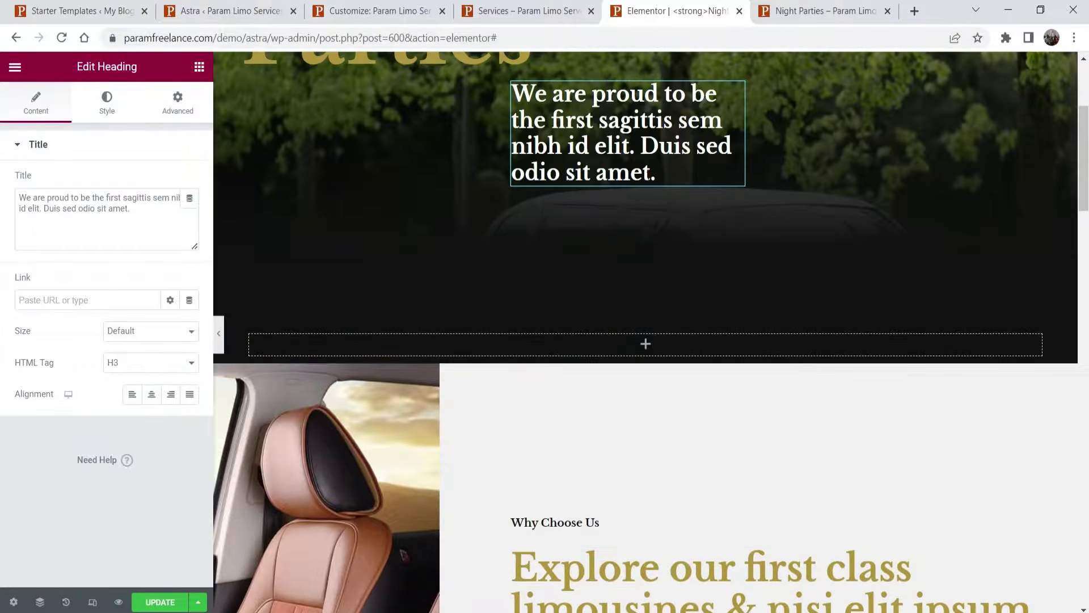
pyautogui.scroll(-4, 693, 367)
pyautogui.scroll(-20, 681, 318)
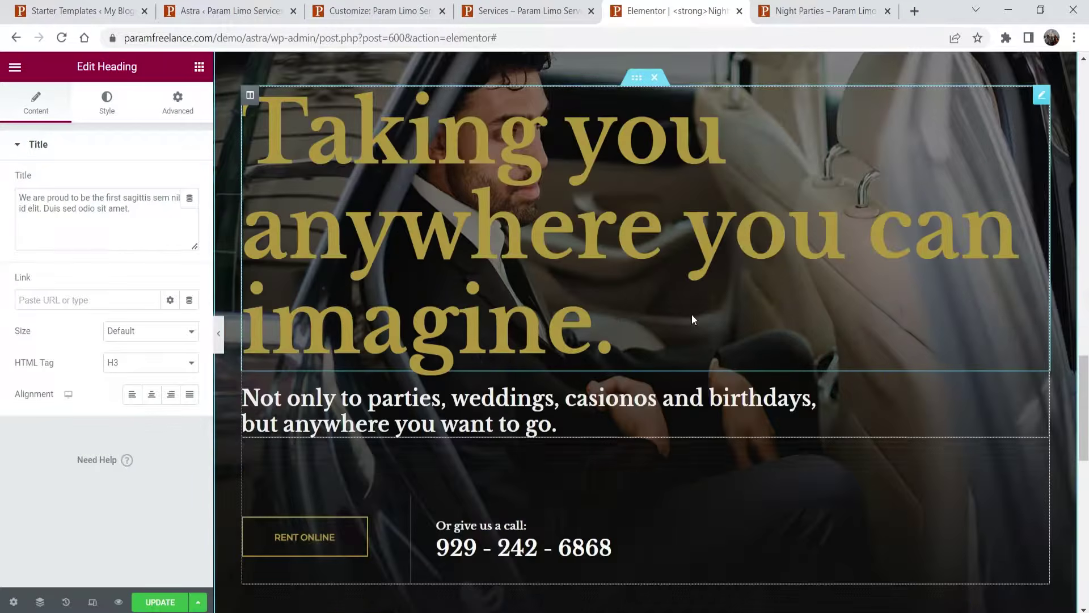
pyautogui.scroll(4, 681, 313)
pyautogui.click(655, 303)
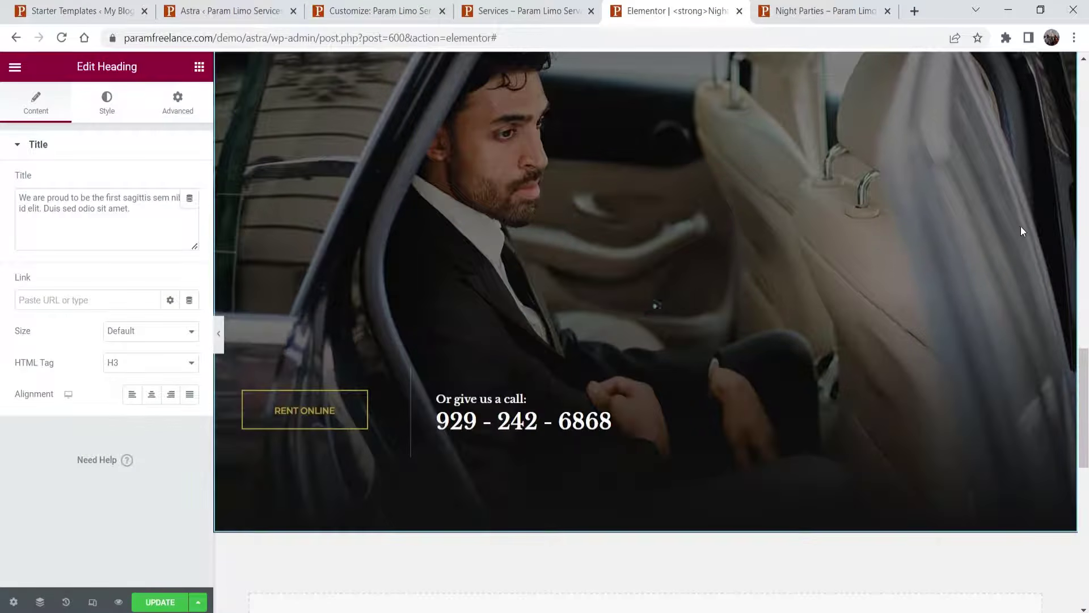
pyautogui.click(529, 425)
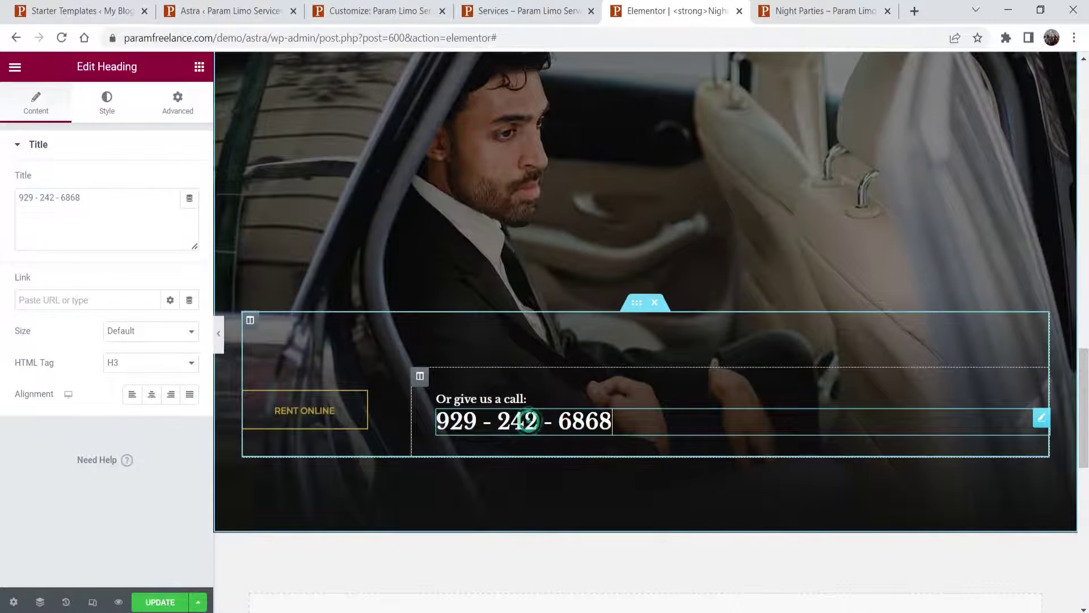
pyautogui.moveTo(87, 219); pyautogui.dragTo(5, 206)
pyautogui.write('123-456-7890')
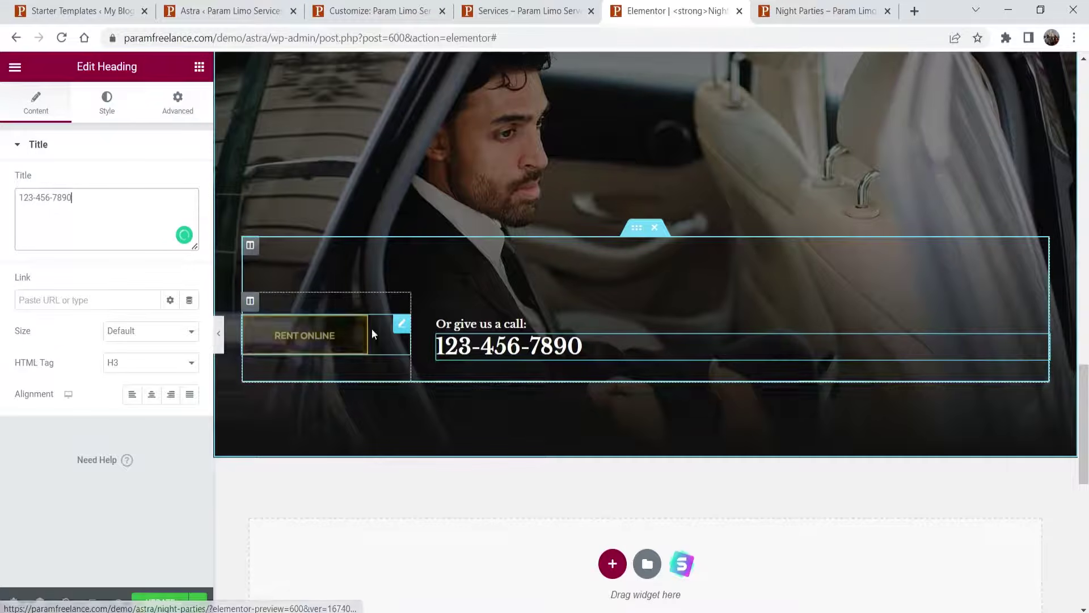
# - Link the Rent Online button to the Contact page address copied from the live site
pyautogui.click(333, 338)
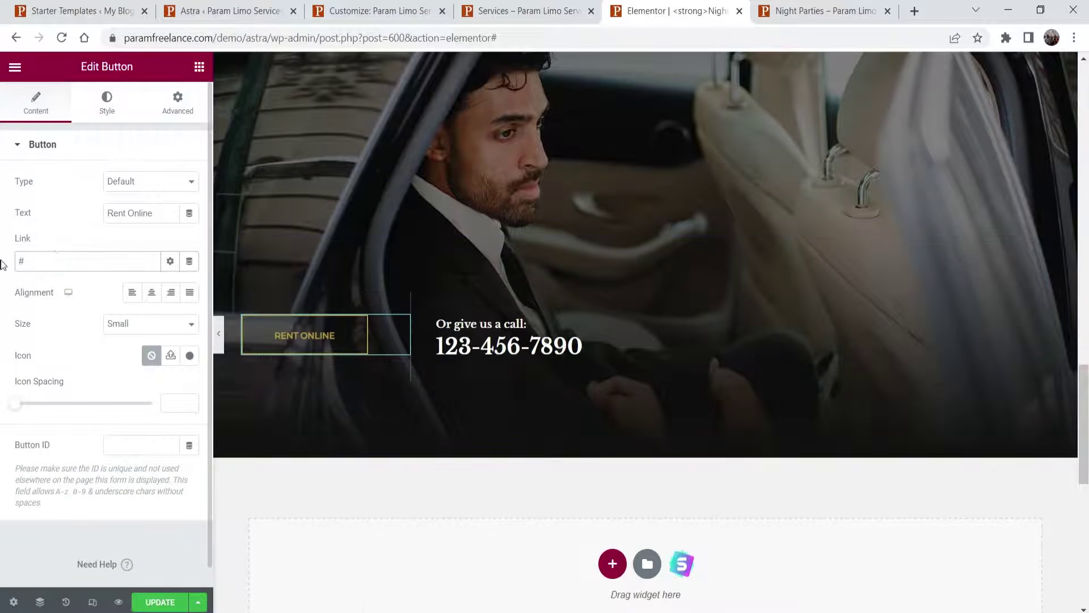
pyautogui.doubleClick(55, 256)
pyautogui.click(522, 12)
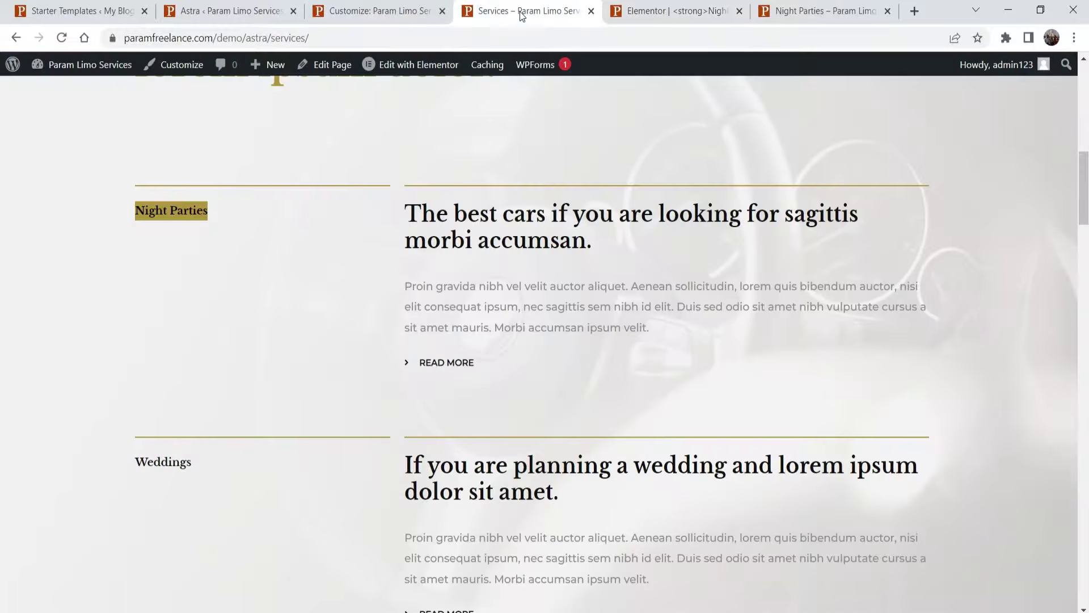
pyautogui.scroll(10, 802, 209)
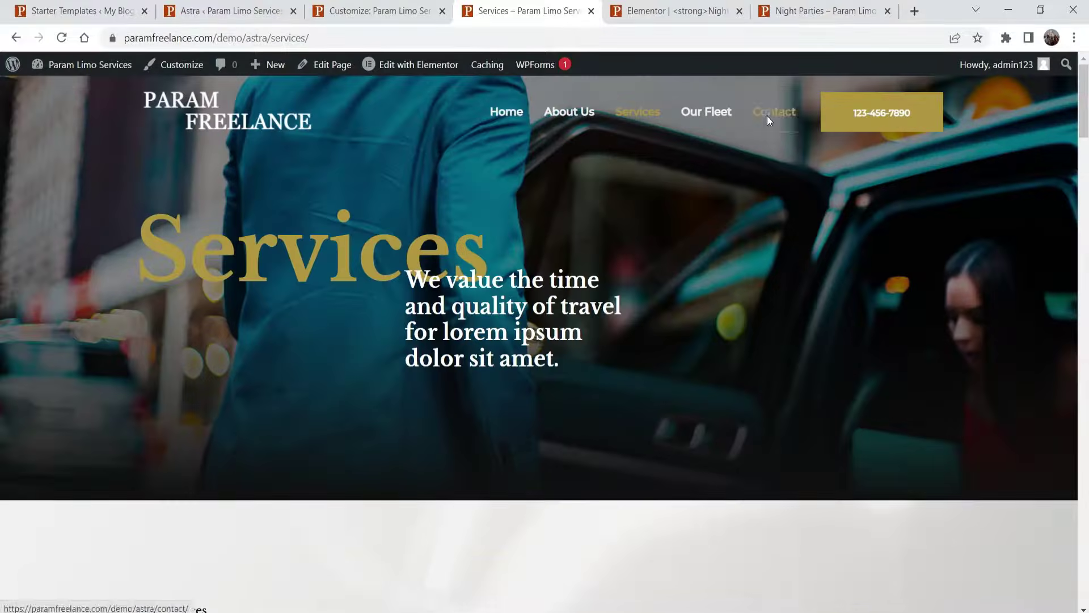
pyautogui.rightClick(767, 116)
pyautogui.click(815, 208)
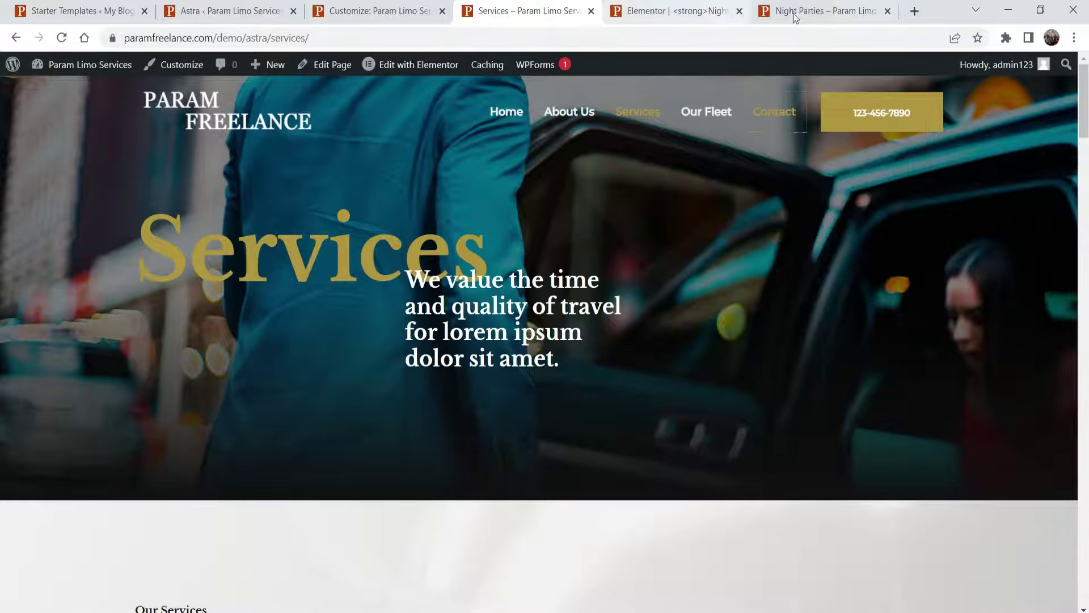
pyautogui.click(673, 11)
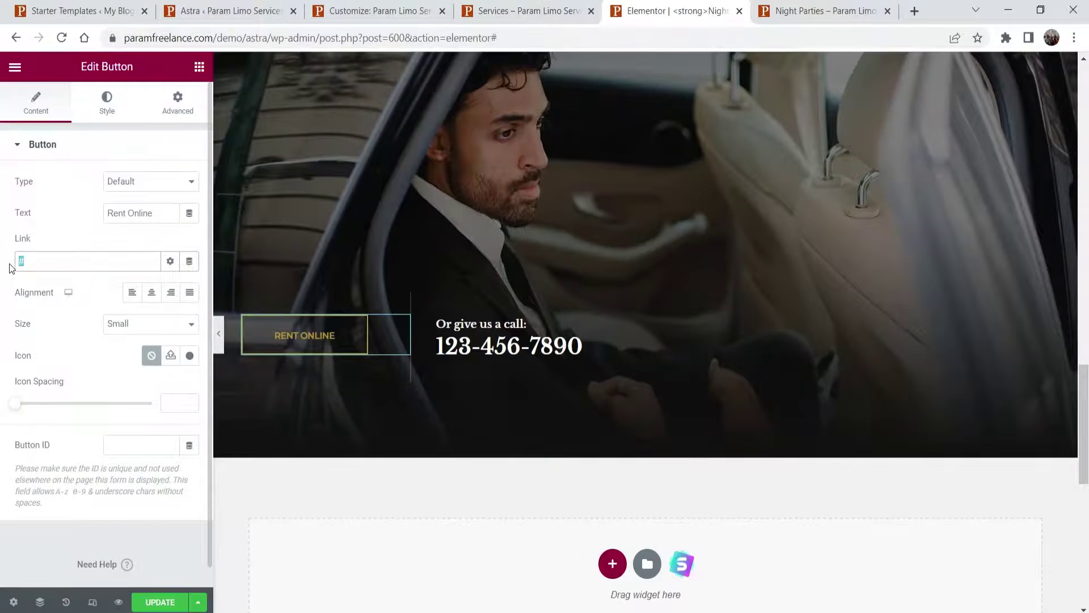
pyautogui.hotkey('ctrl', 'v')
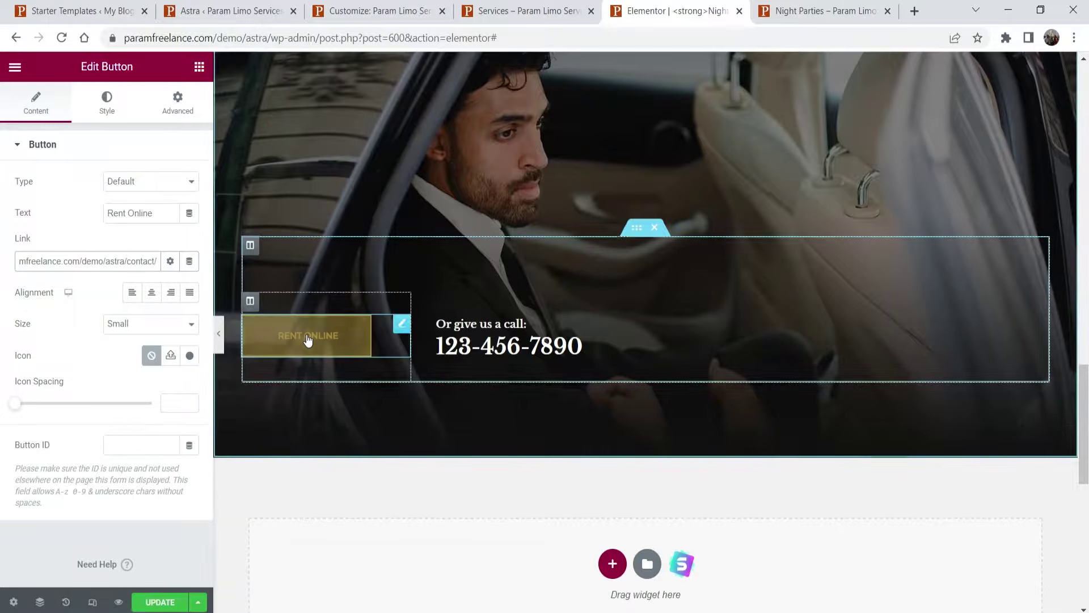
pyautogui.scroll(-3, 636, 436)
pyautogui.scroll(15, 585, 369)
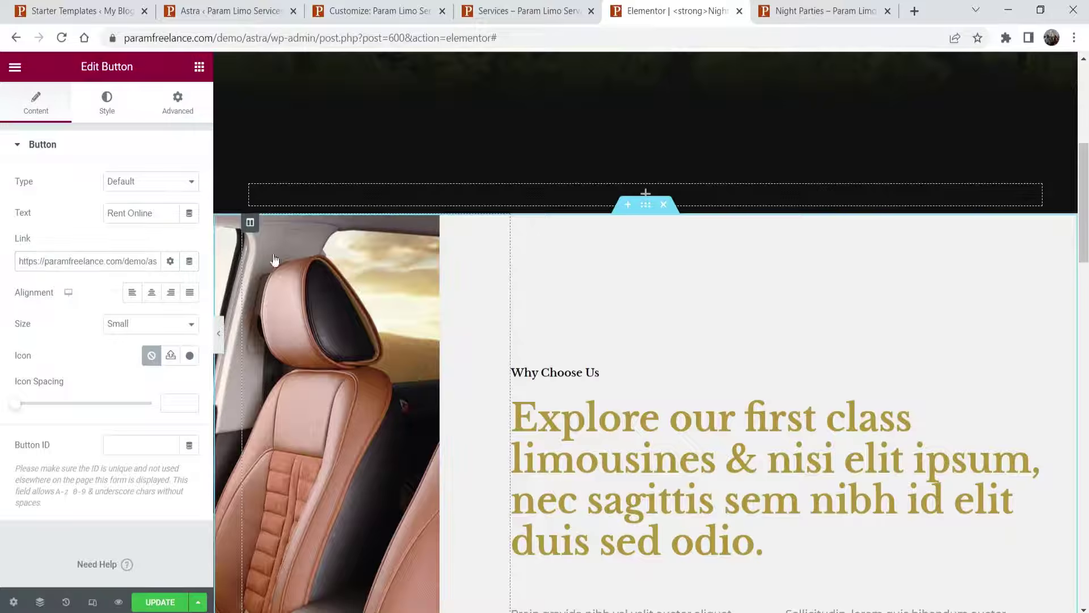
# - Delete the car-seat image column and the numbered 1–4 features section
pyautogui.rightClick(250, 221)
pyautogui.press('Delete')
pyautogui.scroll(-7, 511, 272)
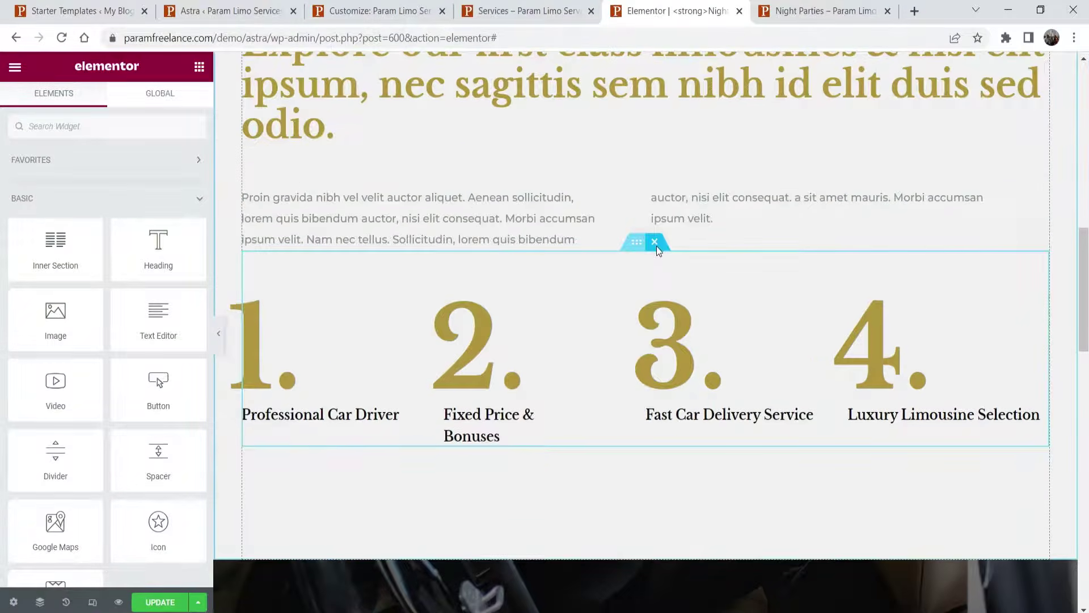
pyautogui.click(655, 244)
pyautogui.scroll(4, 730, 293)
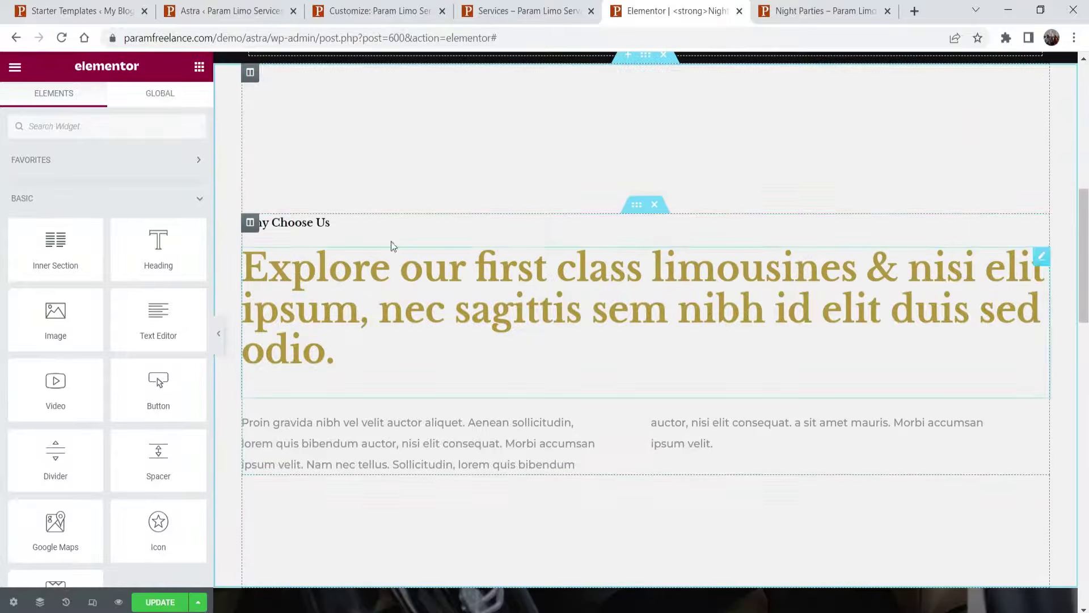
# - Delete the 'Explore our first class limousines' heading and the hero's intro text
pyautogui.rightClick(1035, 268)
pyautogui.click(1029, 520)
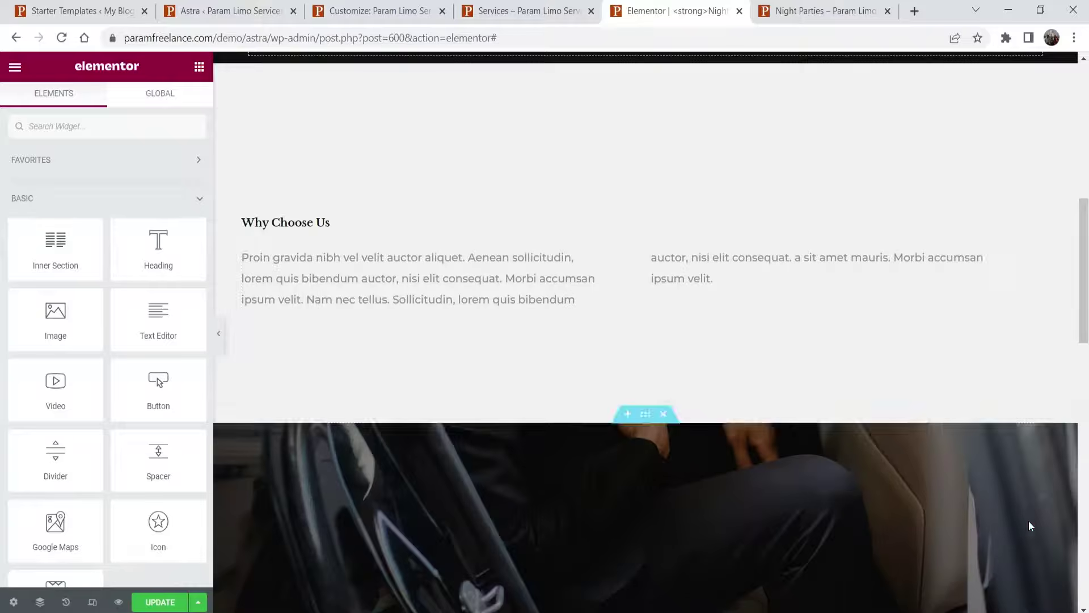
pyautogui.scroll(1, 705, 301)
pyautogui.scroll(8, 705, 301)
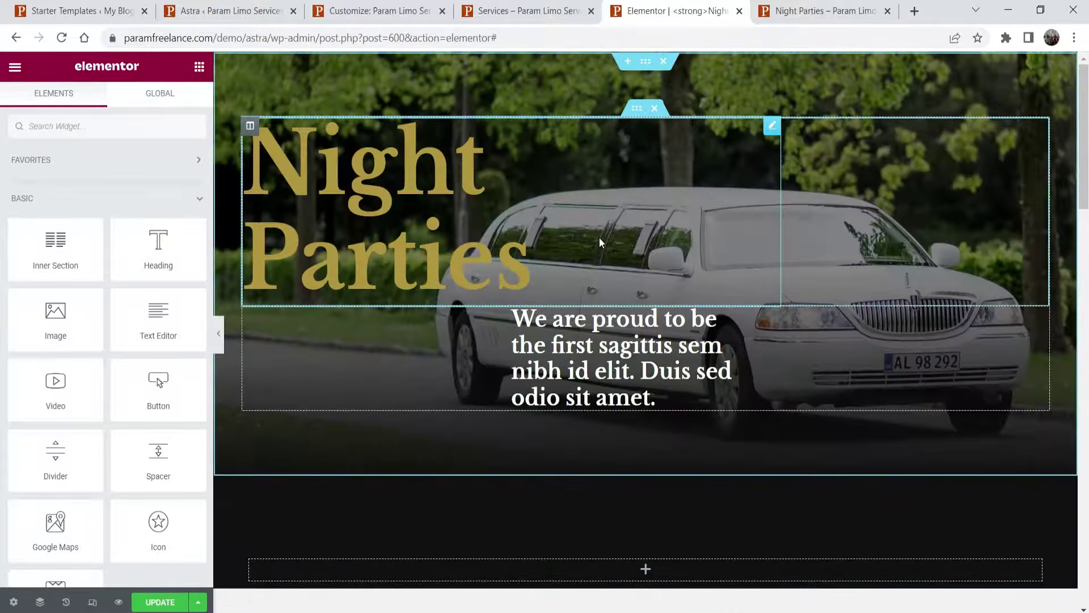
pyautogui.scroll(-9, 601, 243)
pyautogui.scroll(7, 599, 242)
pyautogui.scroll(-7, 320, 306)
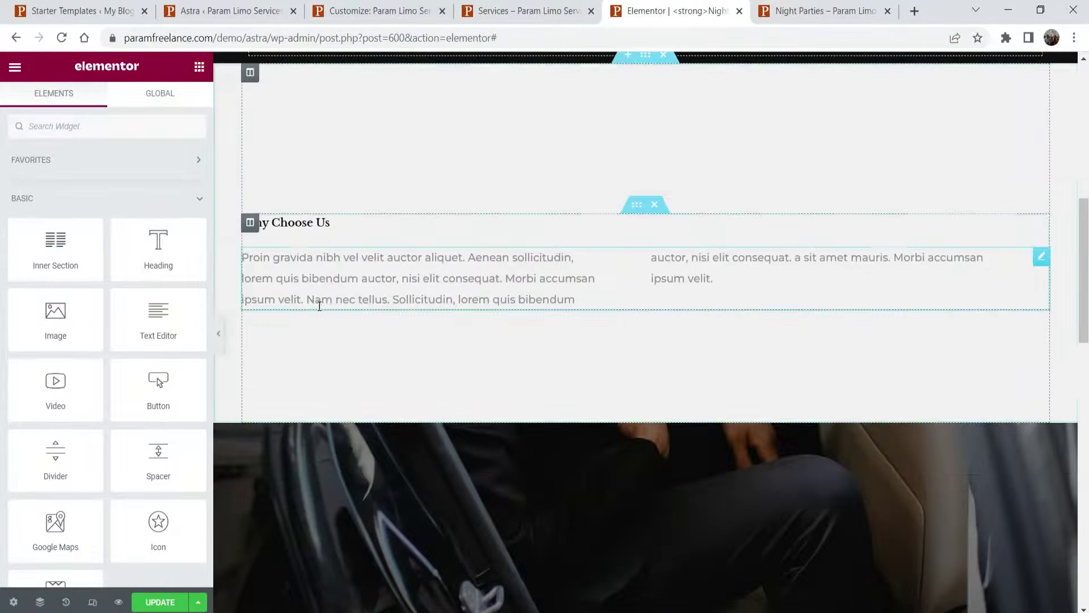
pyautogui.scroll(7, 683, 243)
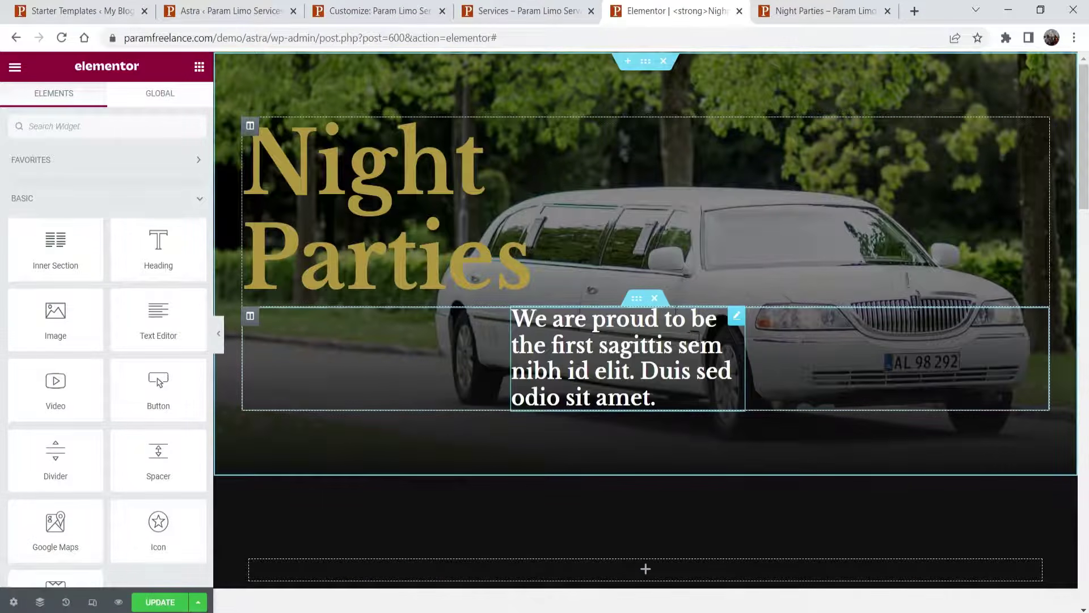
pyautogui.click(654, 299)
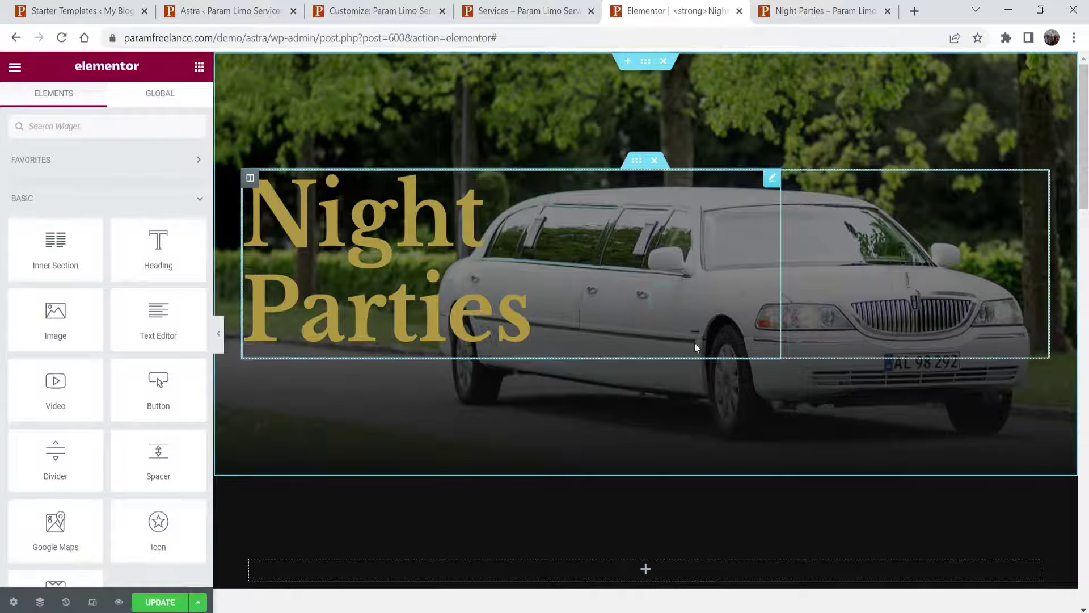
# - Set the hero's minimum height to 65 VH and delete the empty dark section below it
pyautogui.click(645, 62)
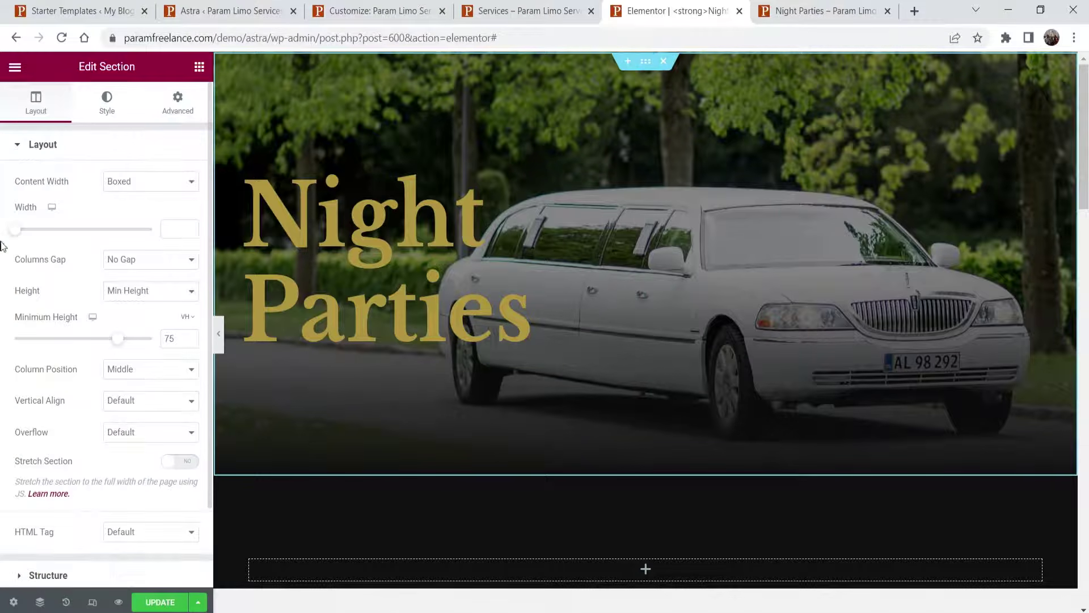
pyautogui.click(190, 344)
pyautogui.click(189, 344)
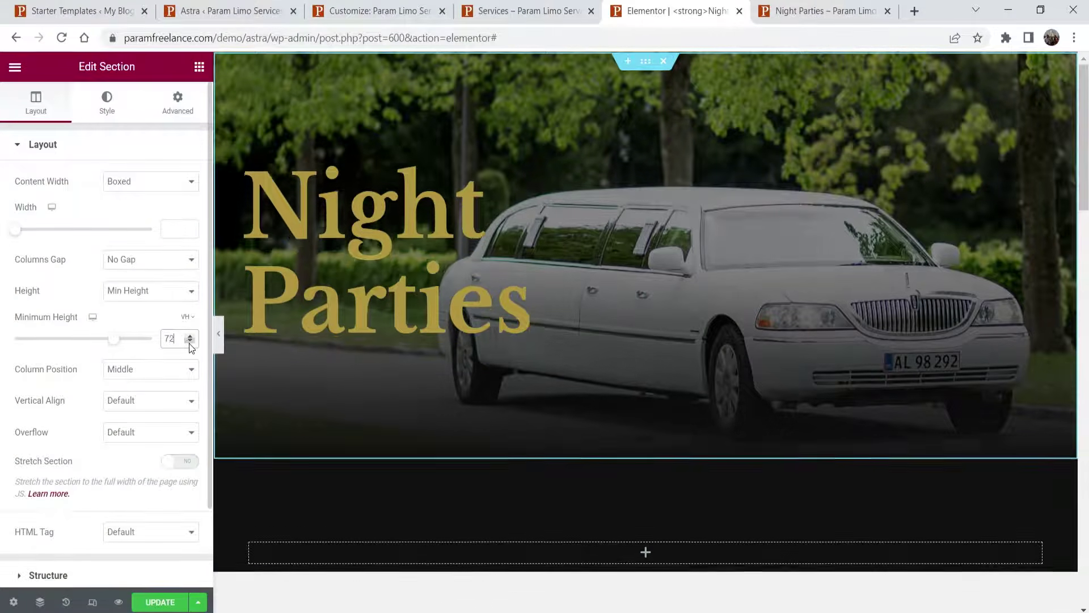
pyautogui.click(189, 343)
pyautogui.click(190, 343)
pyautogui.click(189, 343)
pyautogui.click(190, 343)
pyautogui.click(190, 344)
pyautogui.click(189, 344)
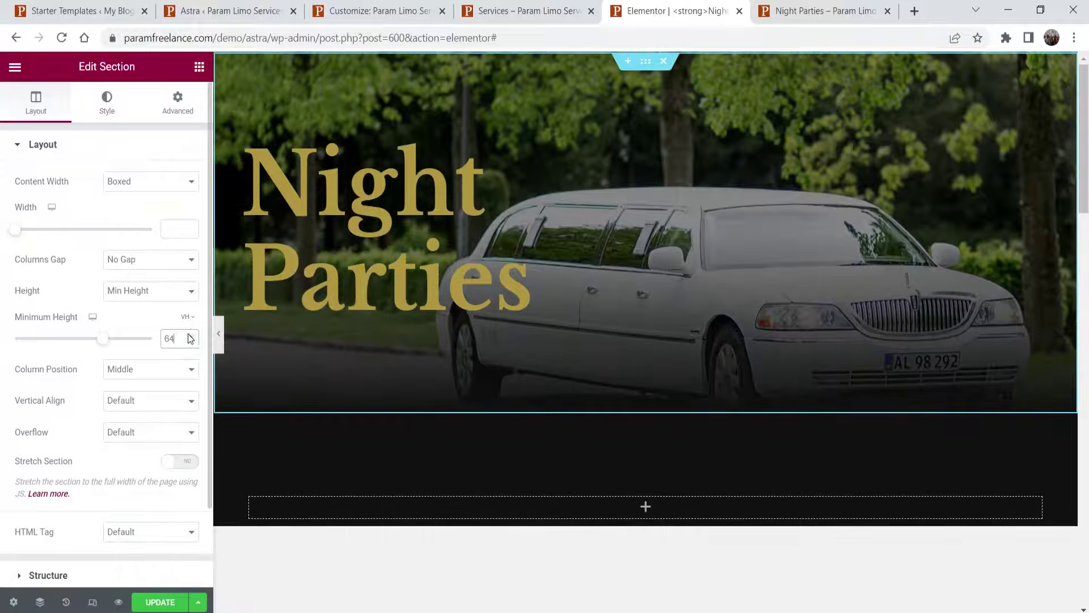
pyautogui.click(190, 336)
pyautogui.scroll(-3, 668, 273)
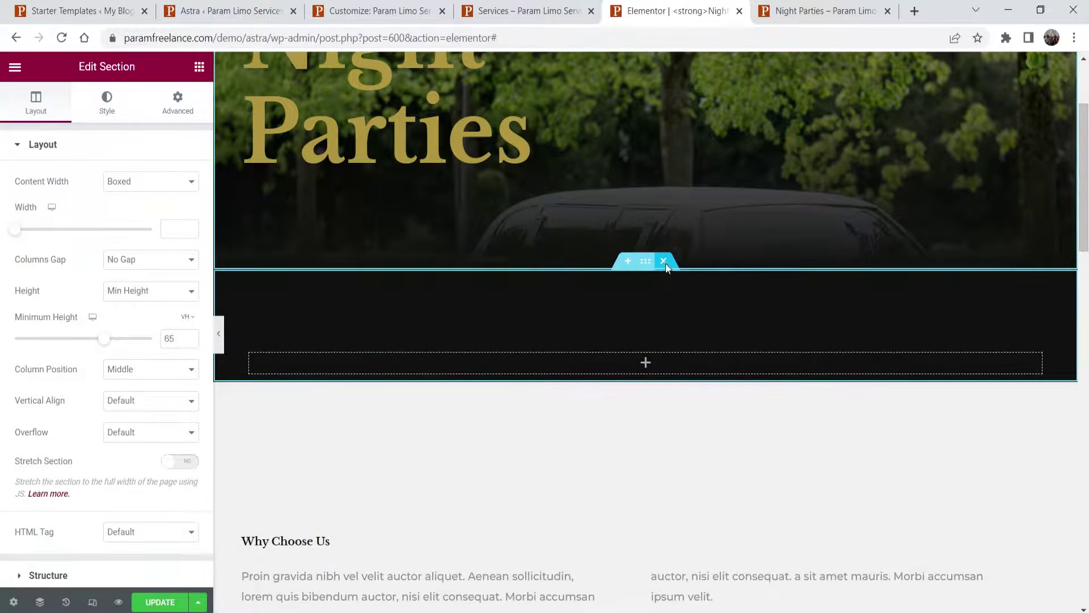
pyautogui.click(664, 262)
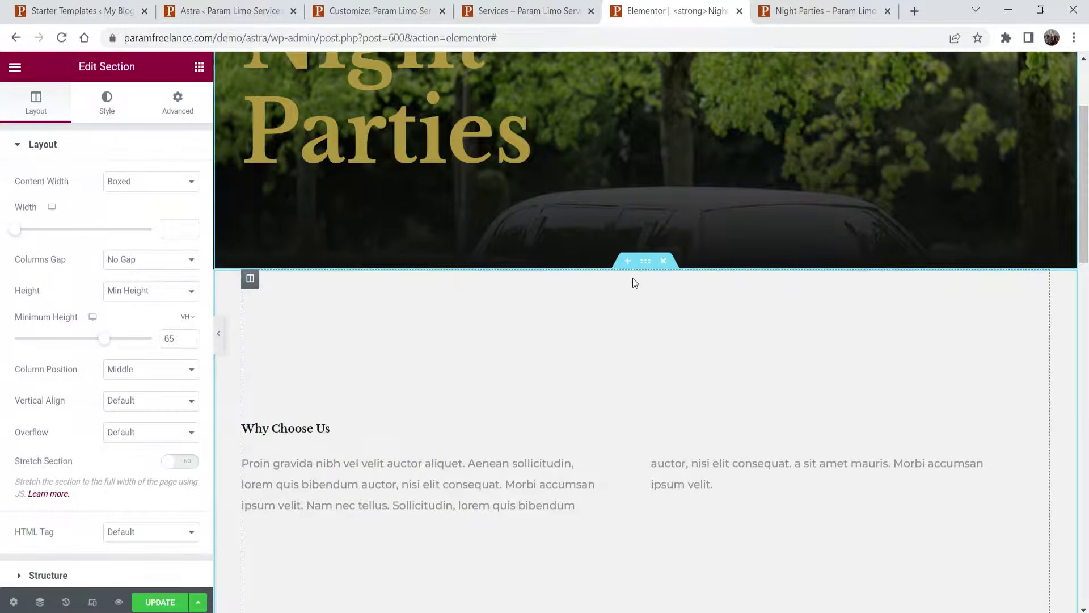
# - Review the Why Choose Us section and column settings, then preview the page full width
pyautogui.click(645, 261)
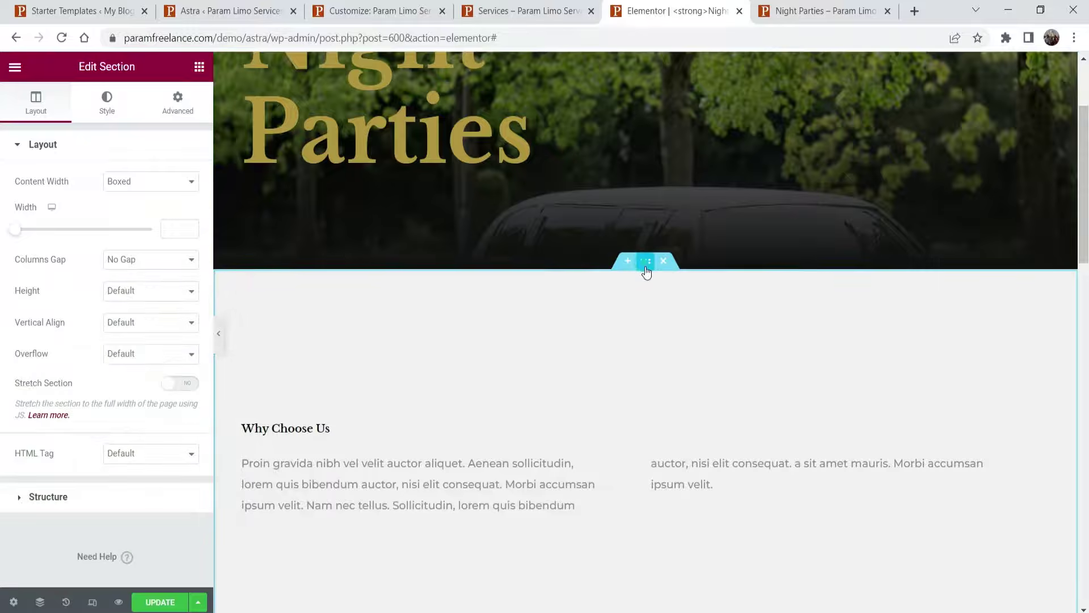
pyautogui.click(180, 95)
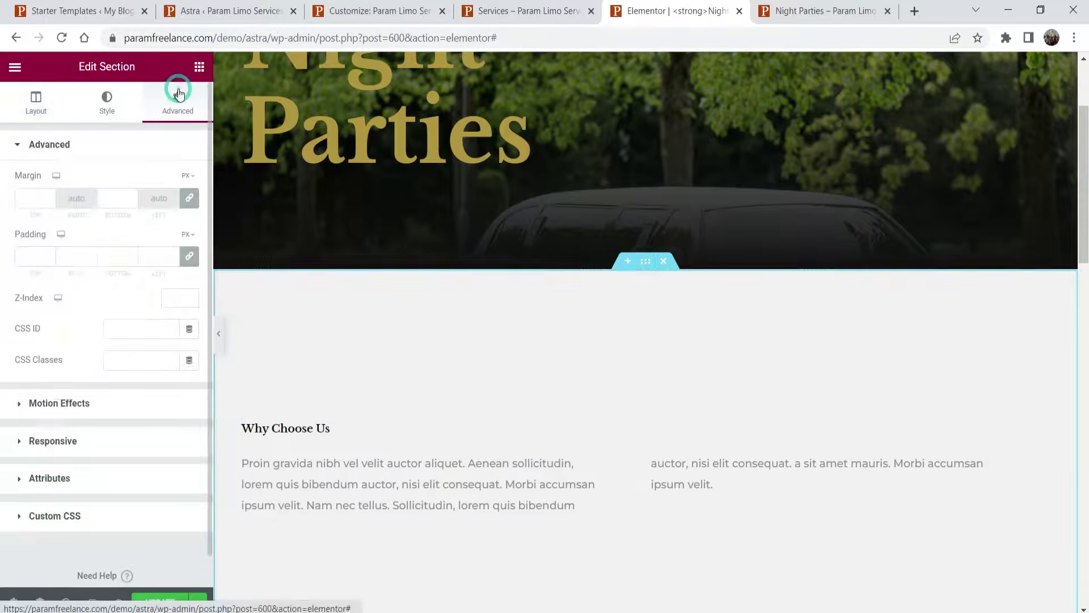
pyautogui.click(29, 111)
pyautogui.scroll(-6, 627, 299)
pyautogui.scroll(5, 627, 299)
pyautogui.click(250, 208)
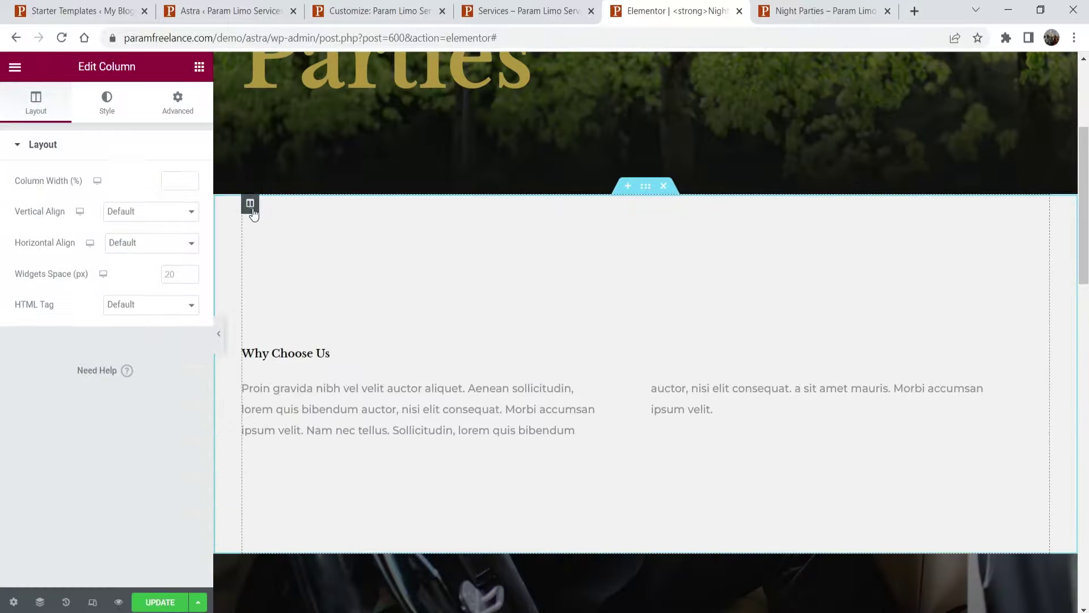
pyautogui.scroll(-10, 711, 333)
pyautogui.scroll(8, 676, 327)
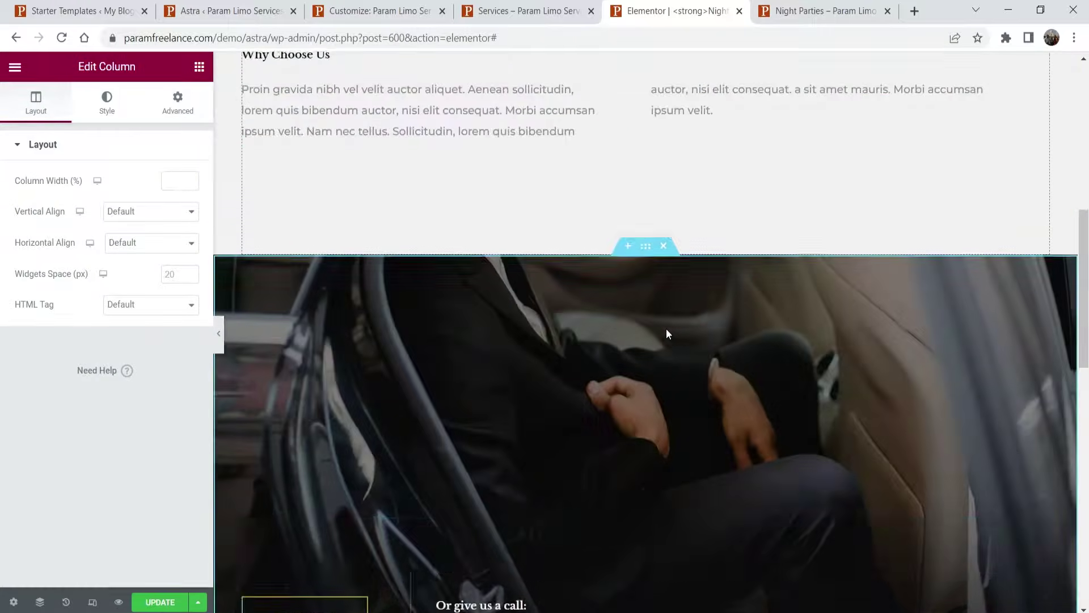
pyautogui.click(220, 337)
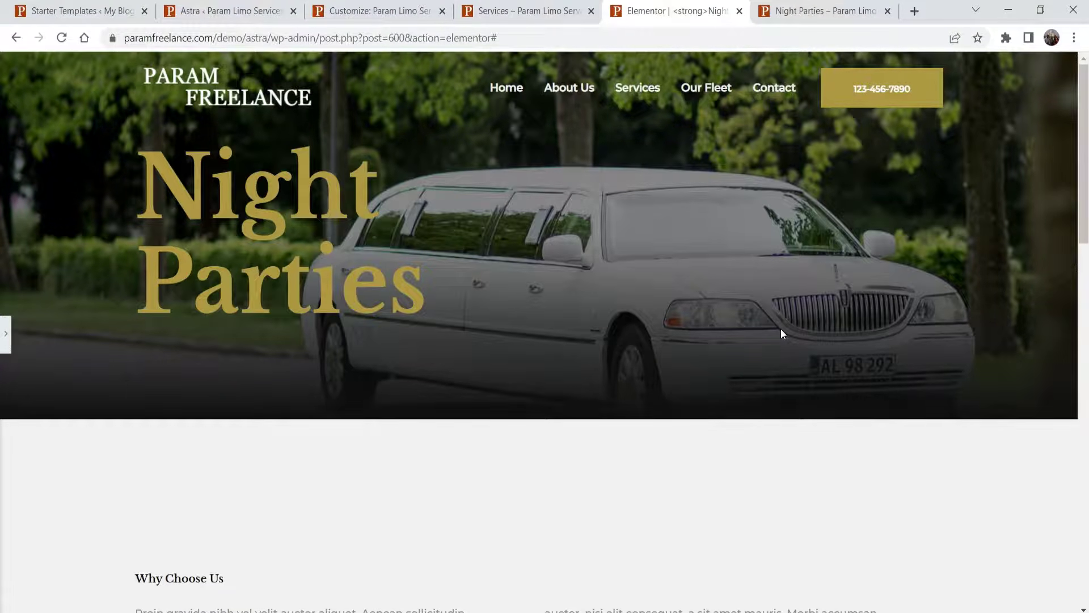
# - Scroll through the full-width preview, restore the Elementor panel and update the Night Parties page
pyautogui.scroll(-18, 814, 245)
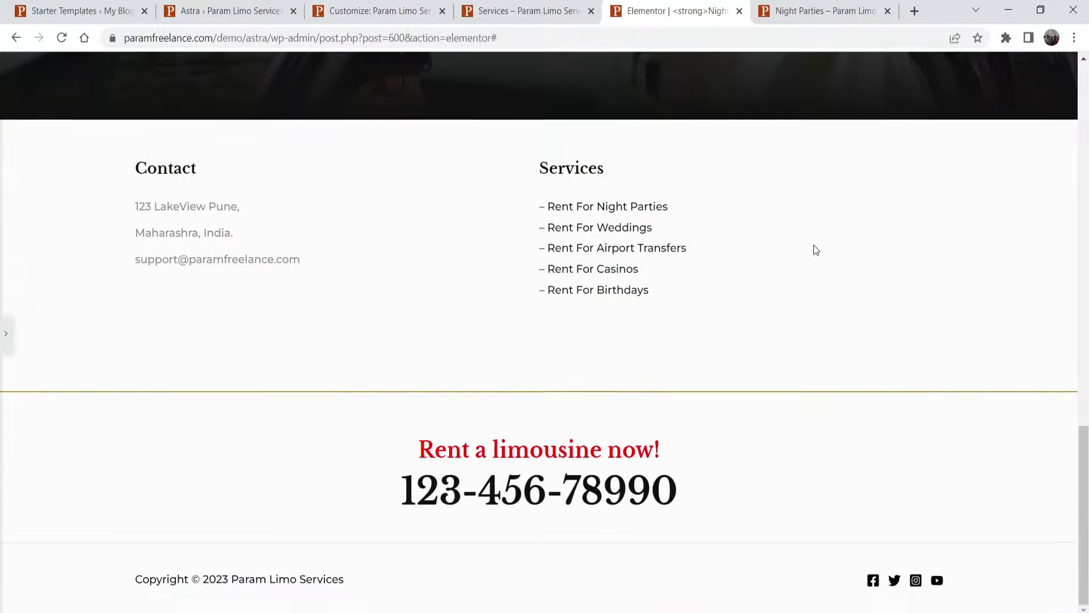
pyautogui.scroll(13, 814, 245)
pyautogui.scroll(6, 811, 251)
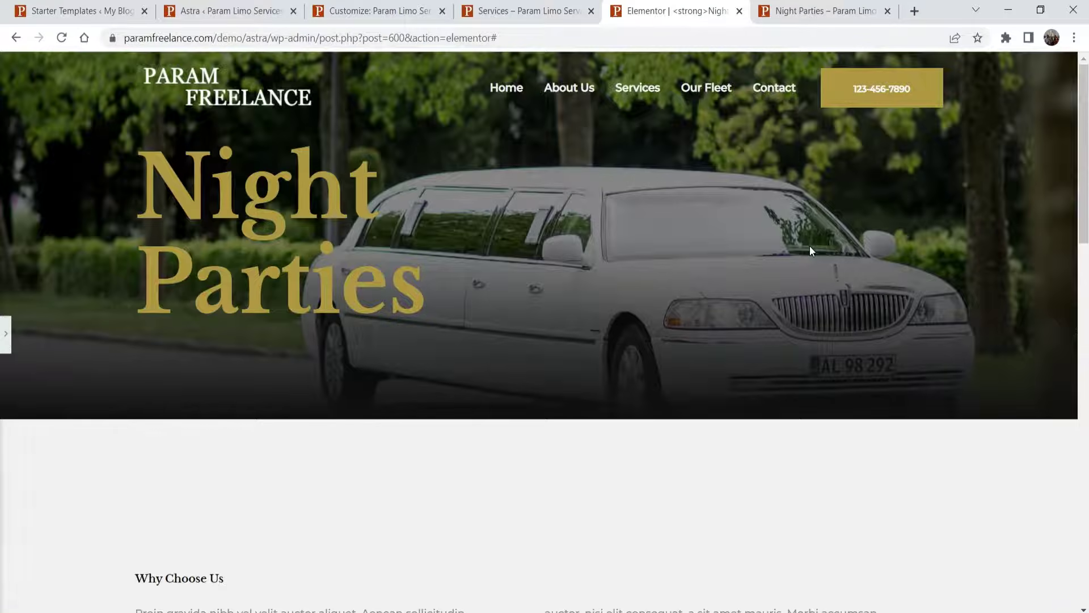
pyautogui.scroll(-4, 809, 246)
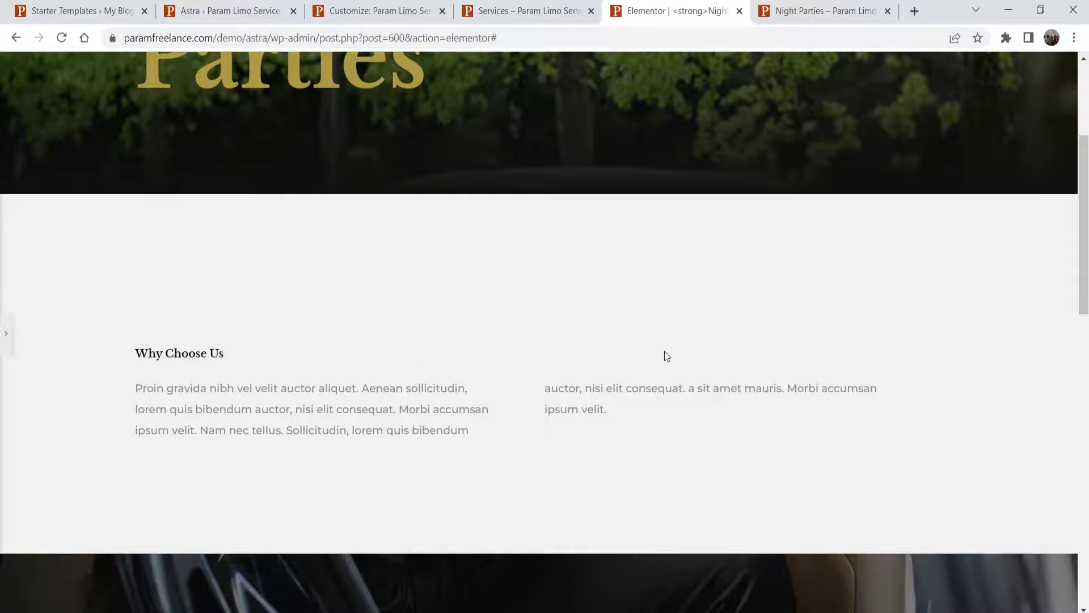
pyautogui.scroll(4, 353, 424)
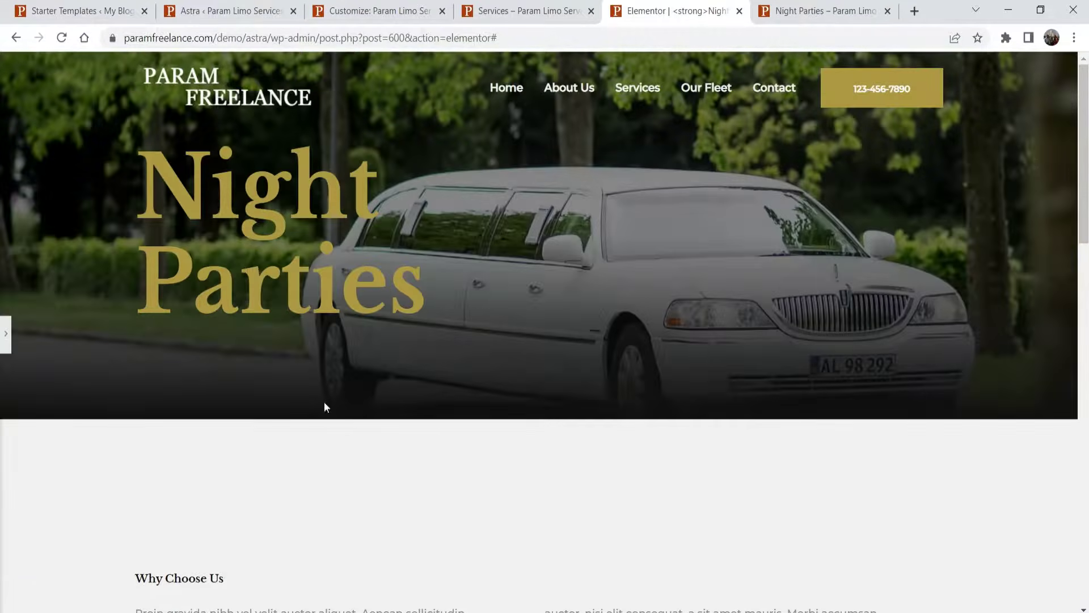
pyautogui.scroll(-7, 678, 366)
pyautogui.scroll(7, 678, 366)
pyautogui.click(5, 334)
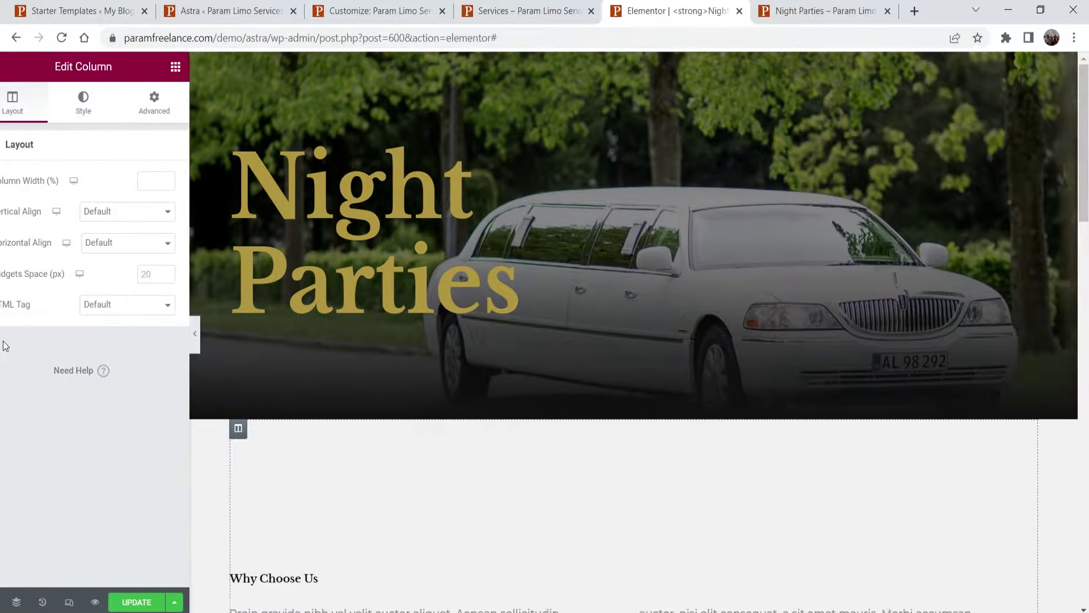
pyautogui.click(160, 603)
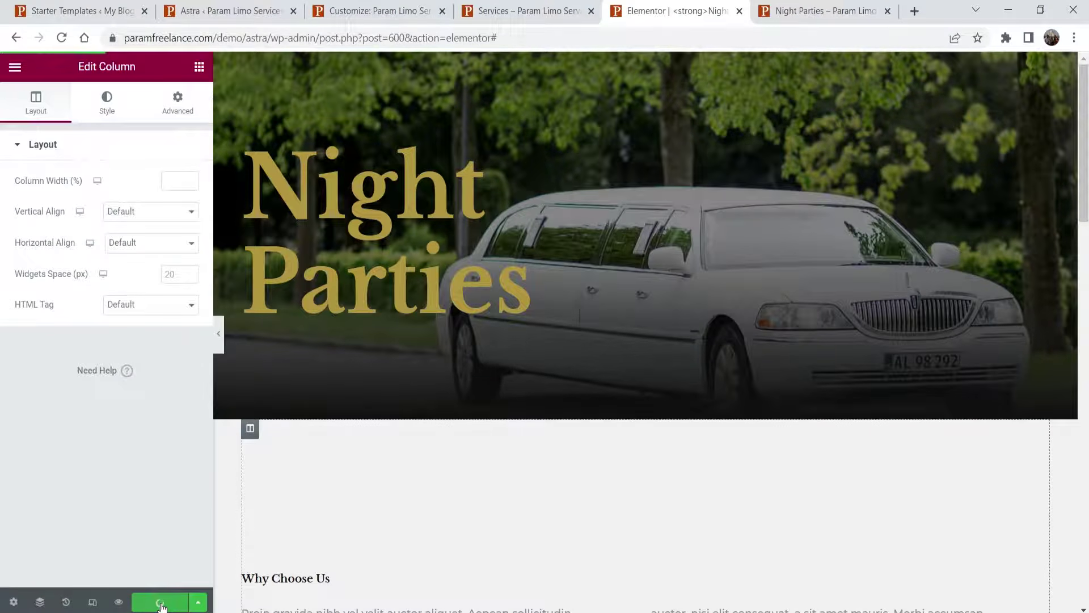
# - Save the Night Parties design as a named library template, then switch to the live Services page
pyautogui.click(200, 602)
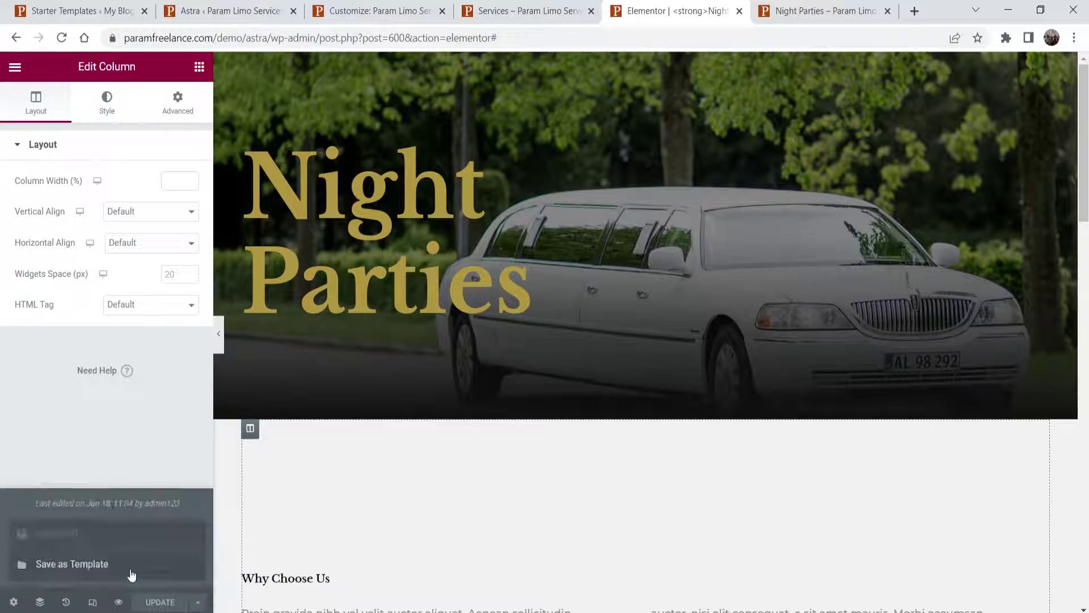
pyautogui.click(79, 562)
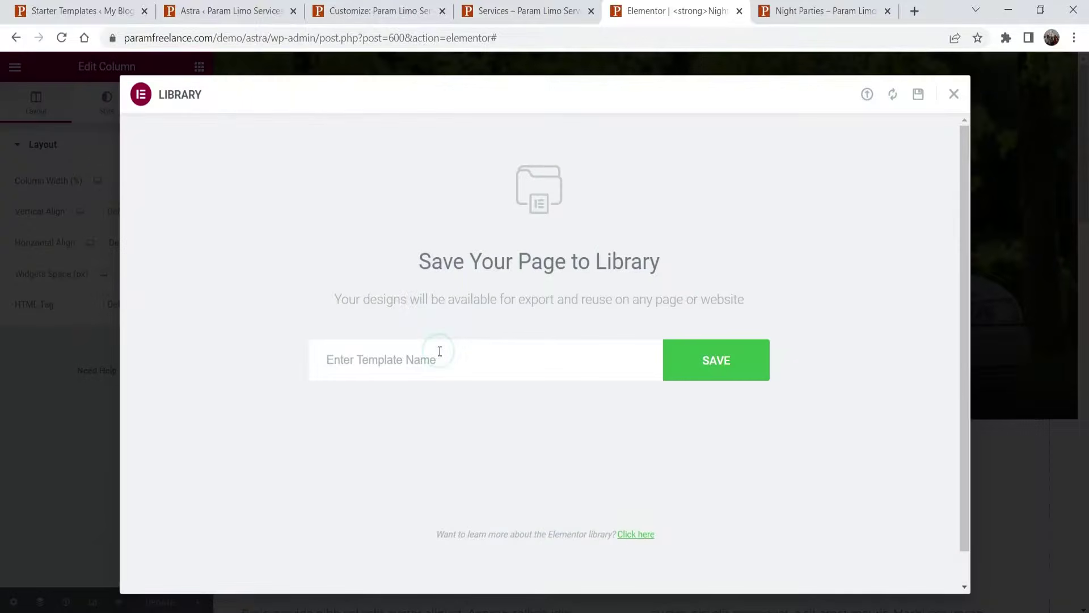
pyautogui.write('SIngle Page Template')
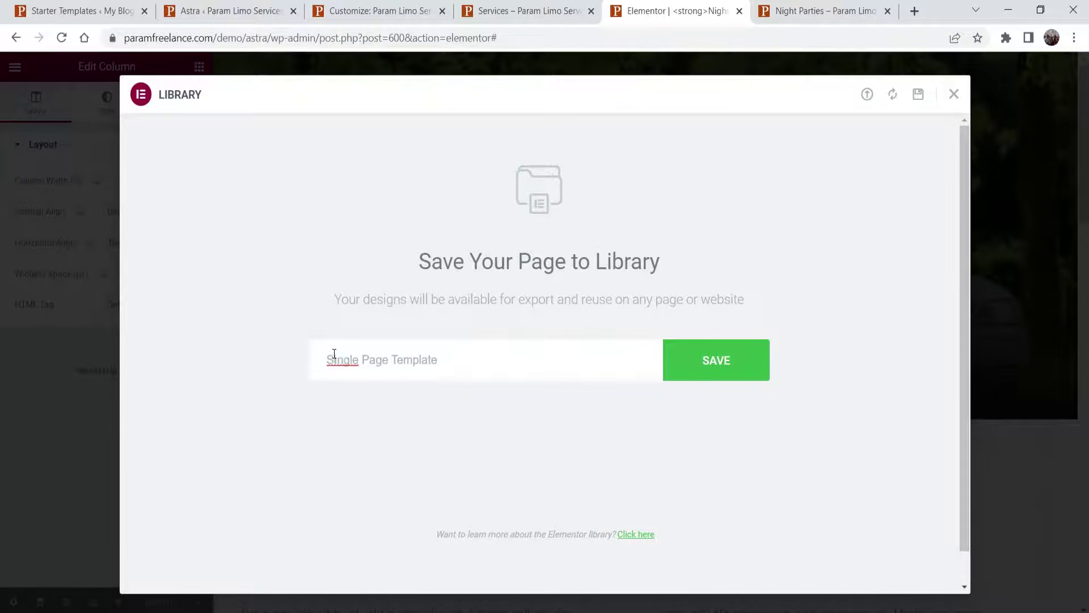
pyautogui.click(335, 357)
pyautogui.click(726, 372)
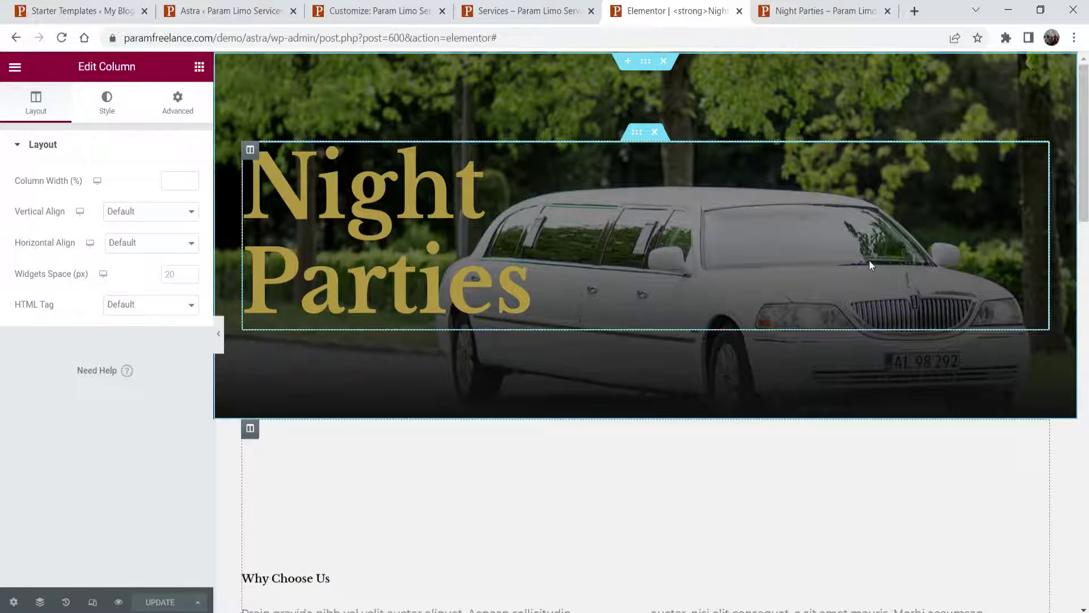
pyautogui.click(505, 15)
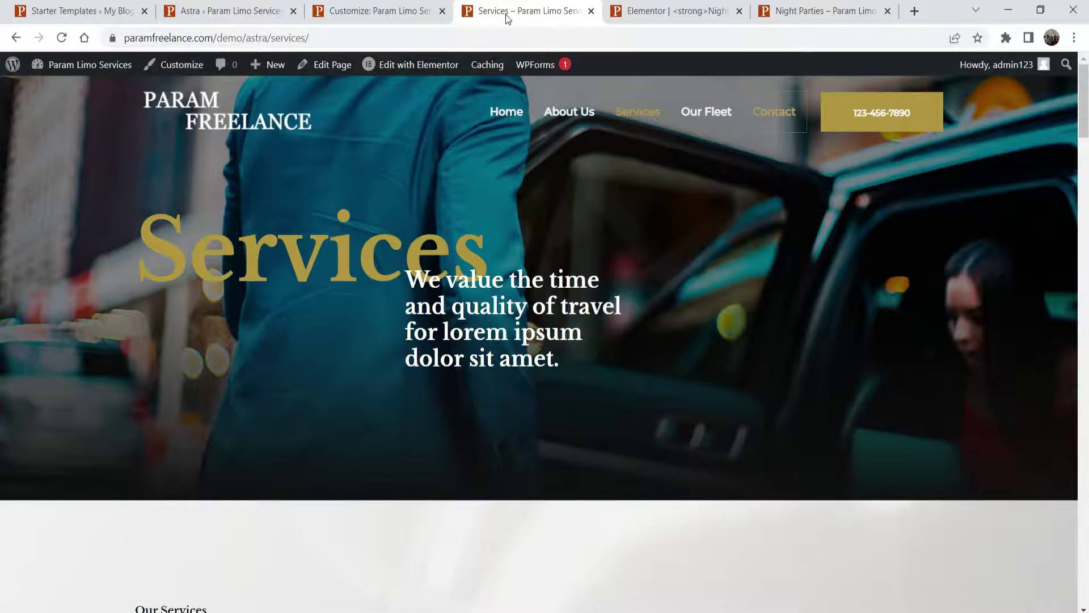
# - Reload the live Services page and open it in Elementor
pyautogui.click(61, 38)
pyautogui.scroll(-5, 661, 289)
pyautogui.scroll(-6, 617, 351)
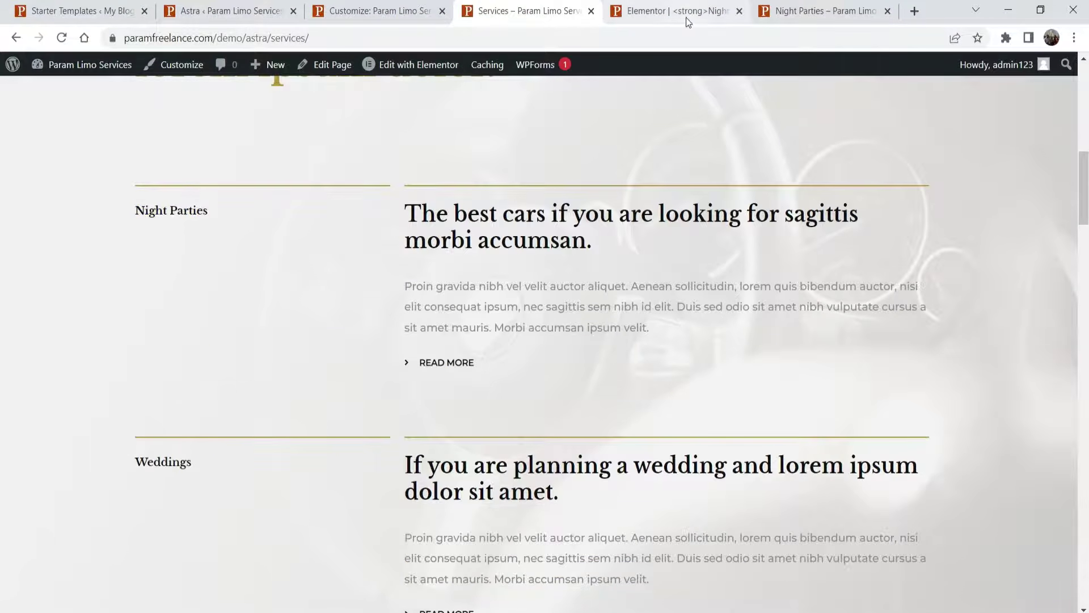
pyautogui.scroll(6, 526, 145)
pyautogui.click(413, 64)
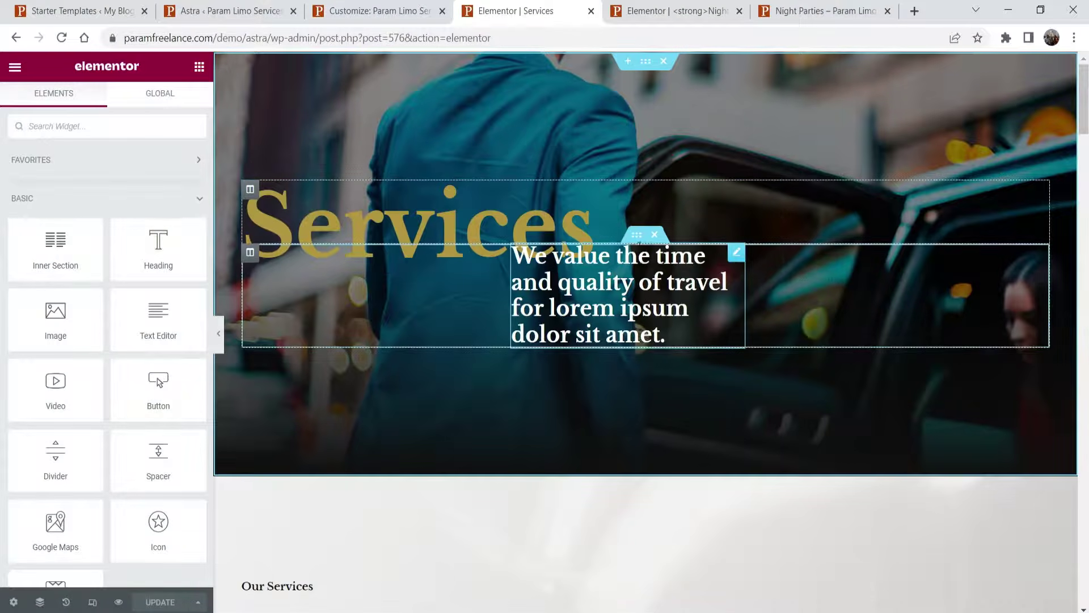
# - Set the Services hero's inner text section top margin to 0
pyautogui.click(636, 235)
pyautogui.click(187, 118)
pyautogui.click(29, 198)
pyautogui.write('0')
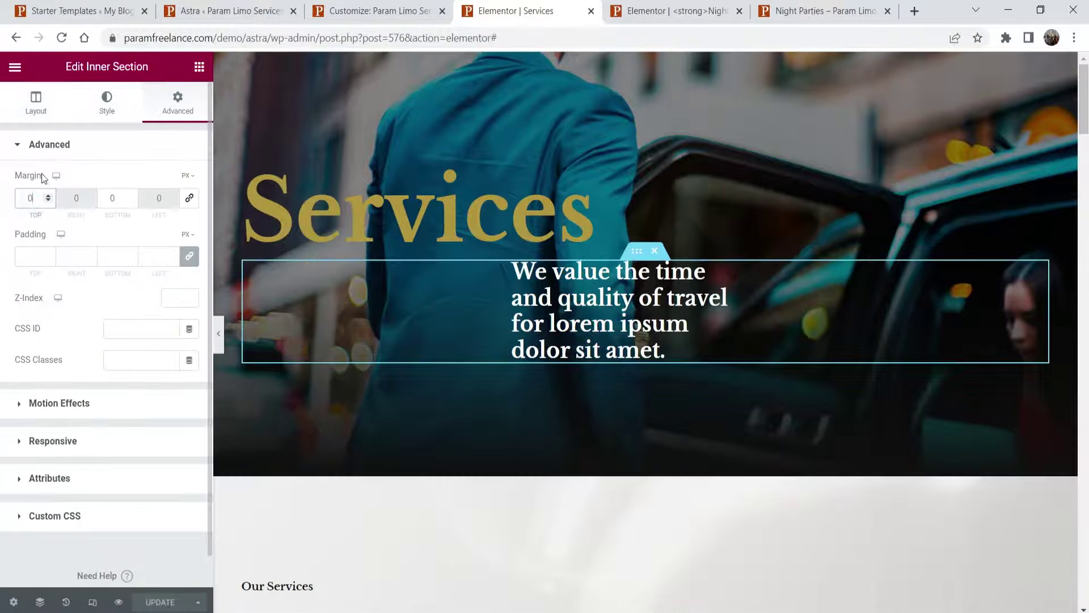
pyautogui.scroll(-8, 812, 302)
pyautogui.scroll(-2, 473, 338)
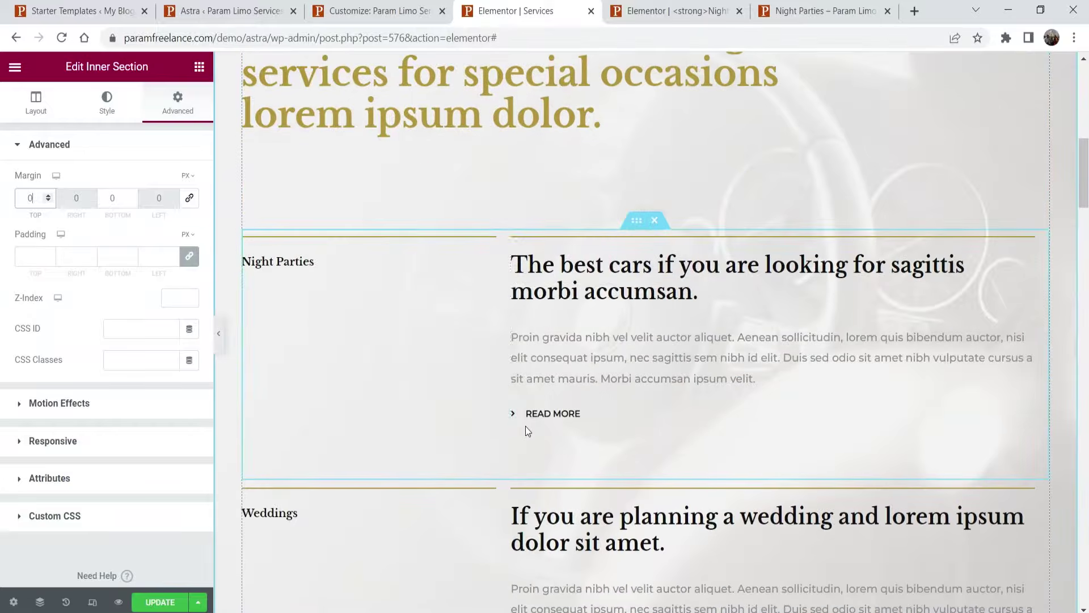
# - Point the Night Parties READ MORE button's link to the copied /demo/astra/night-parties/ address
pyautogui.click(553, 419)
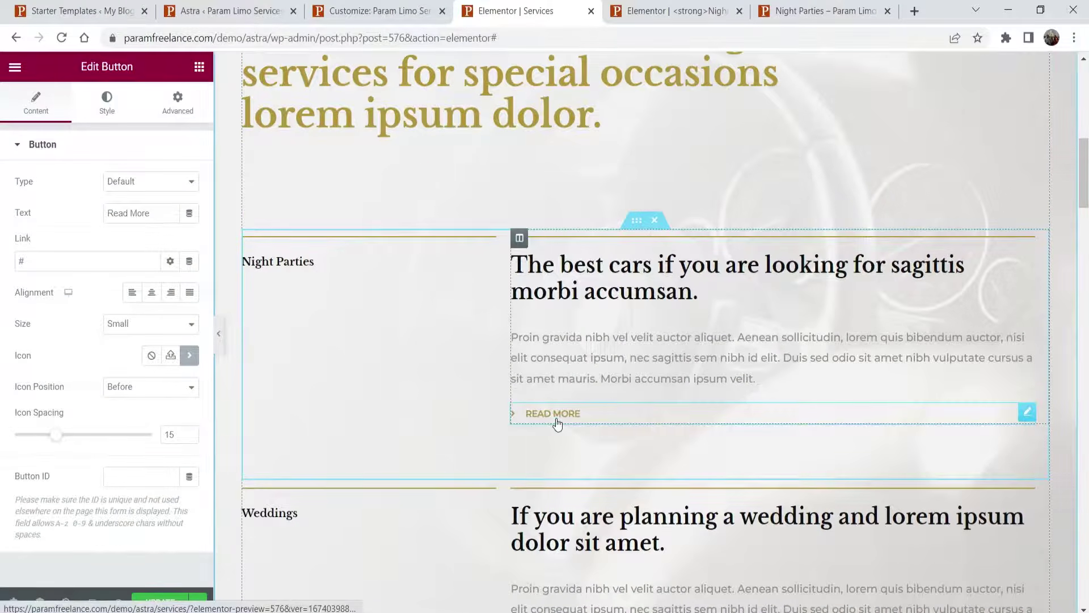
pyautogui.click(819, 12)
pyautogui.click(404, 37)
pyautogui.hotkey('ctrl', 'c')
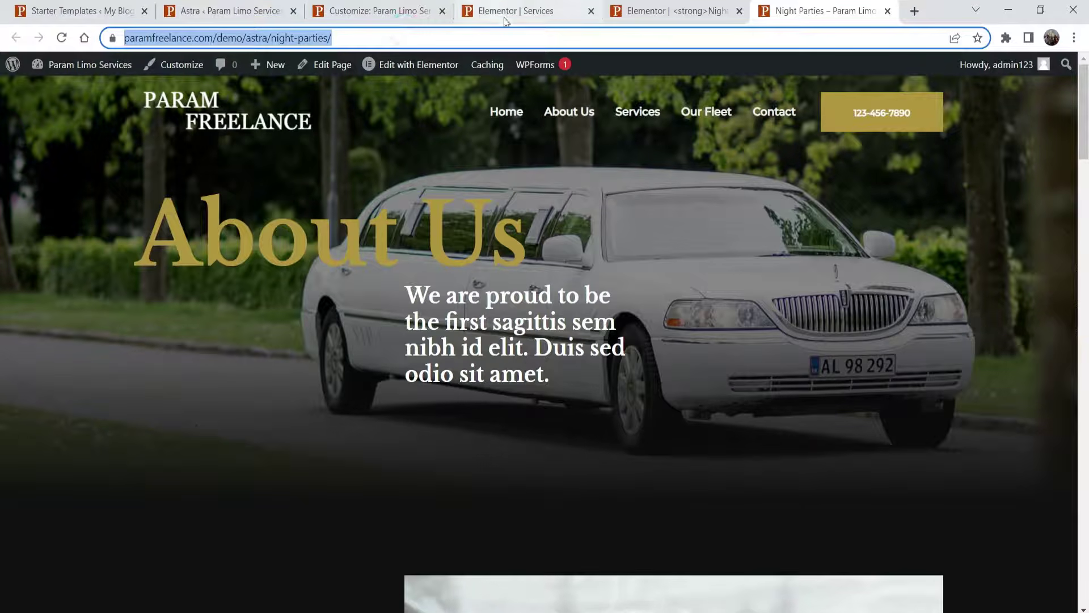
pyautogui.click(528, 12)
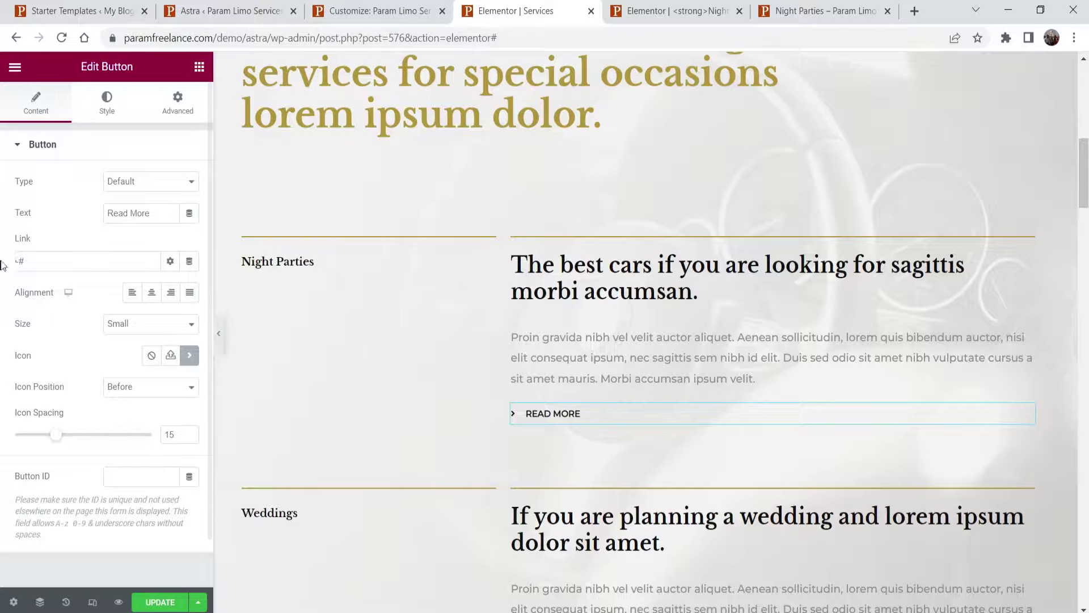
pyautogui.click(23, 261)
pyautogui.hotkey('ctrl', 'a')
pyautogui.hotkey('ctrl', 'v')
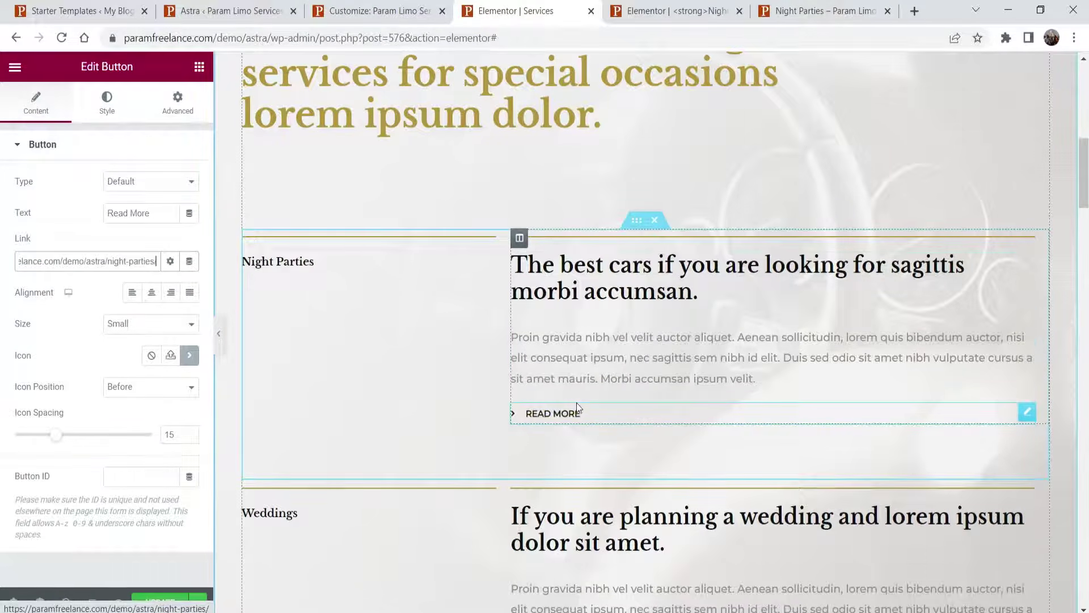
pyautogui.click(823, 11)
pyautogui.click(513, 11)
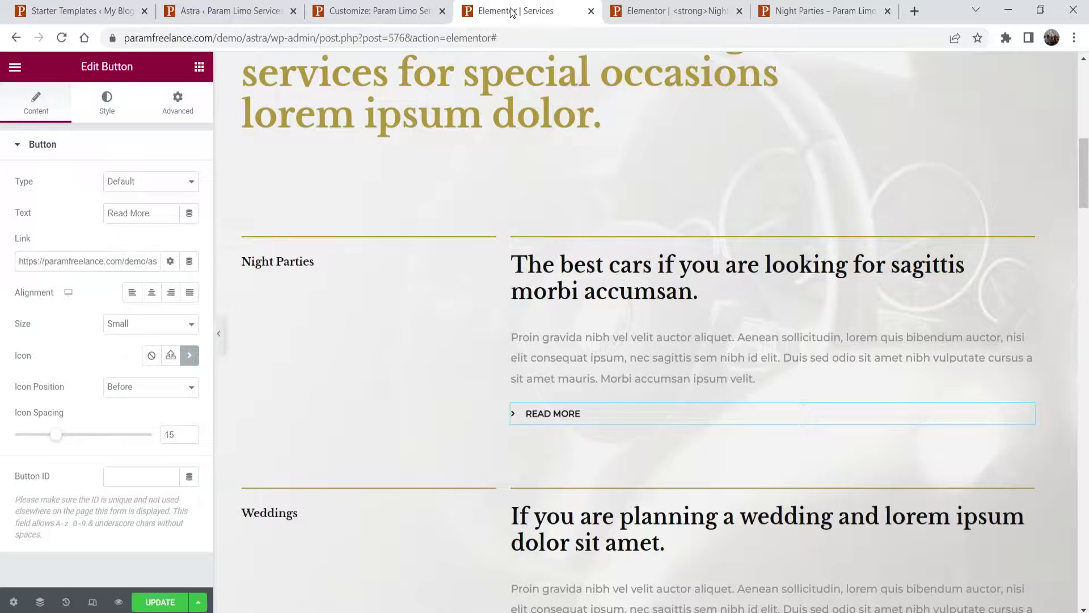
# - Update the Services page and view it live
pyautogui.click(147, 603)
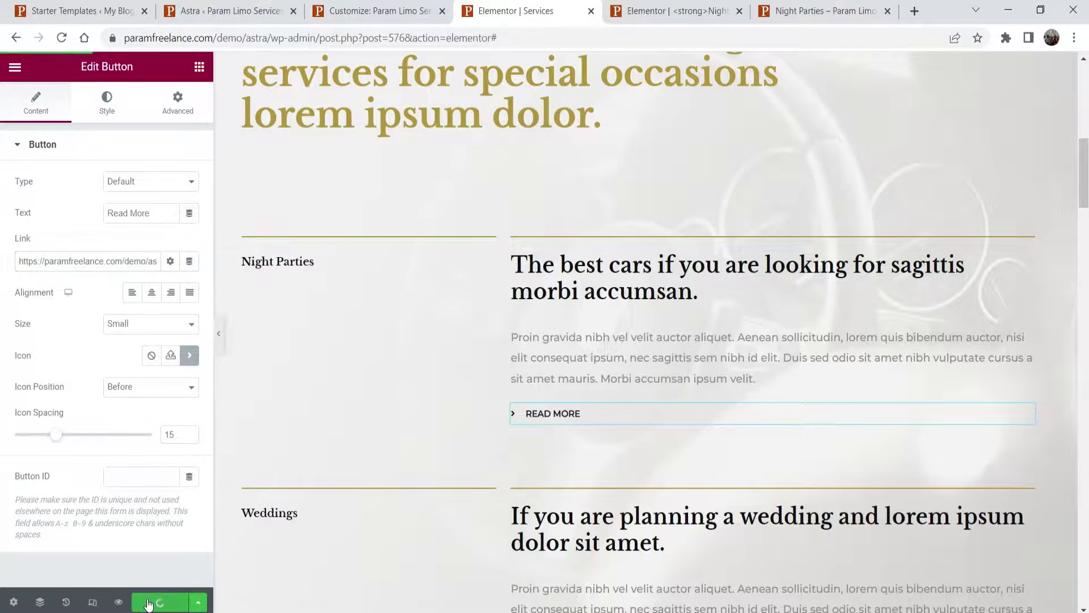
pyautogui.click(15, 68)
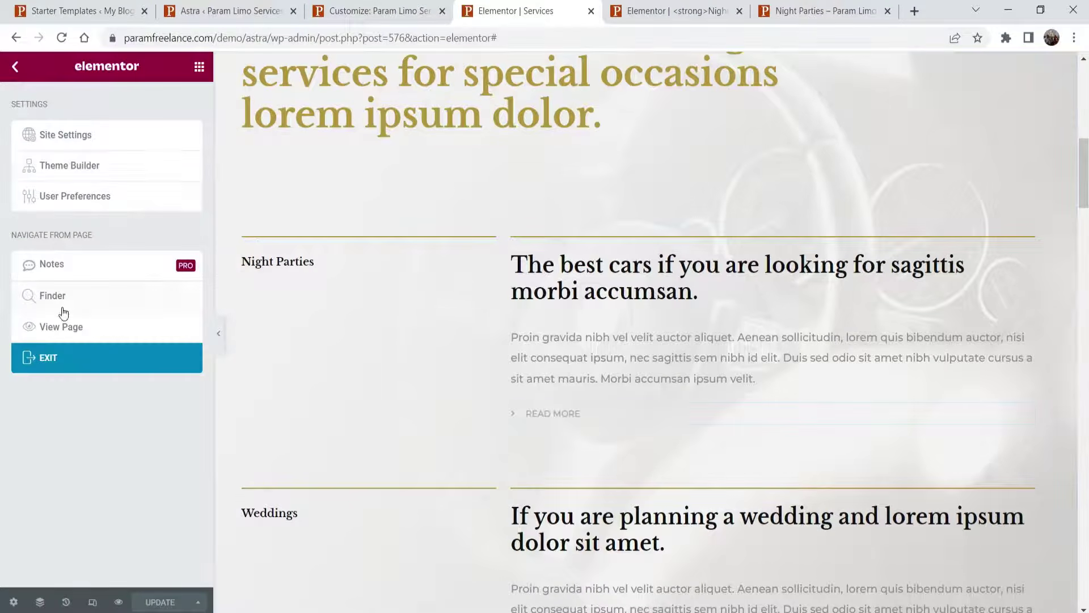
pyautogui.click(60, 326)
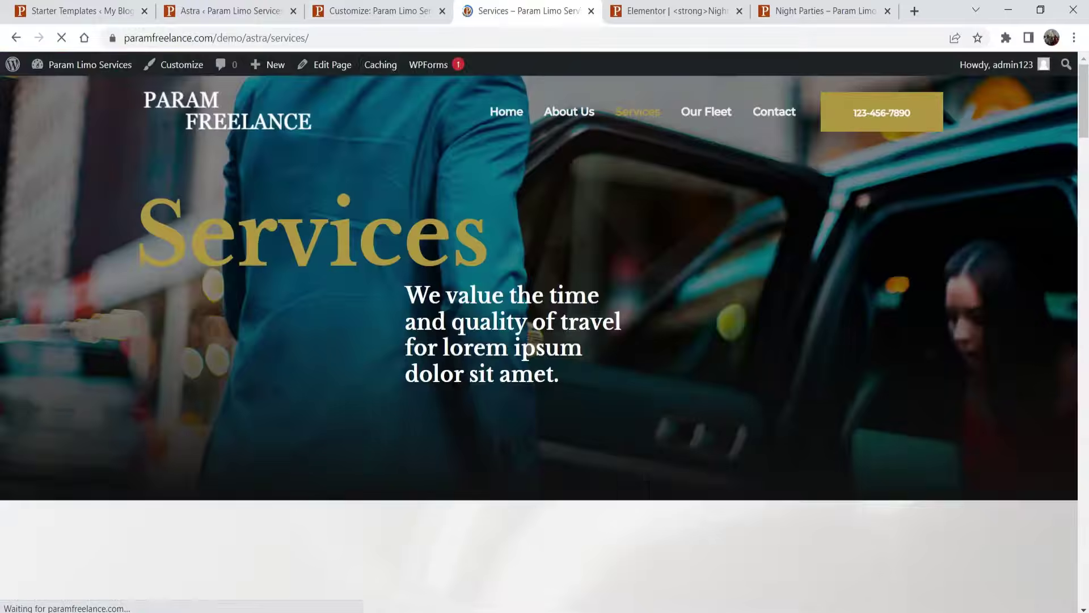
# - Close the Elementor and Night Parties editor tabs and scroll to Night Parties on the live Services page
pyautogui.click(739, 11)
pyautogui.click(740, 10)
pyautogui.scroll(-2, 508, 262)
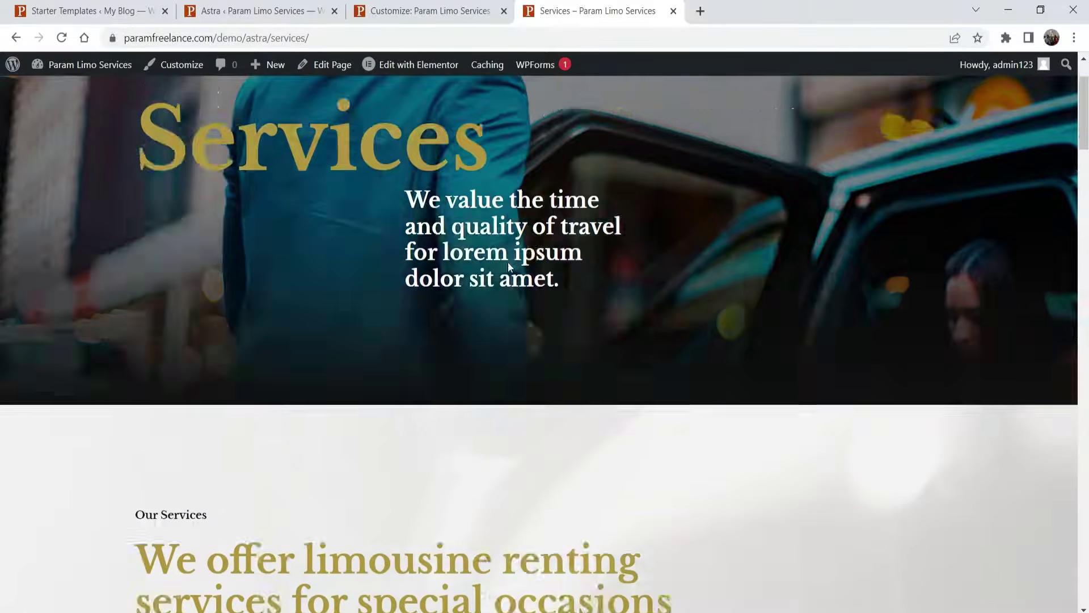
pyautogui.scroll(-10, 508, 262)
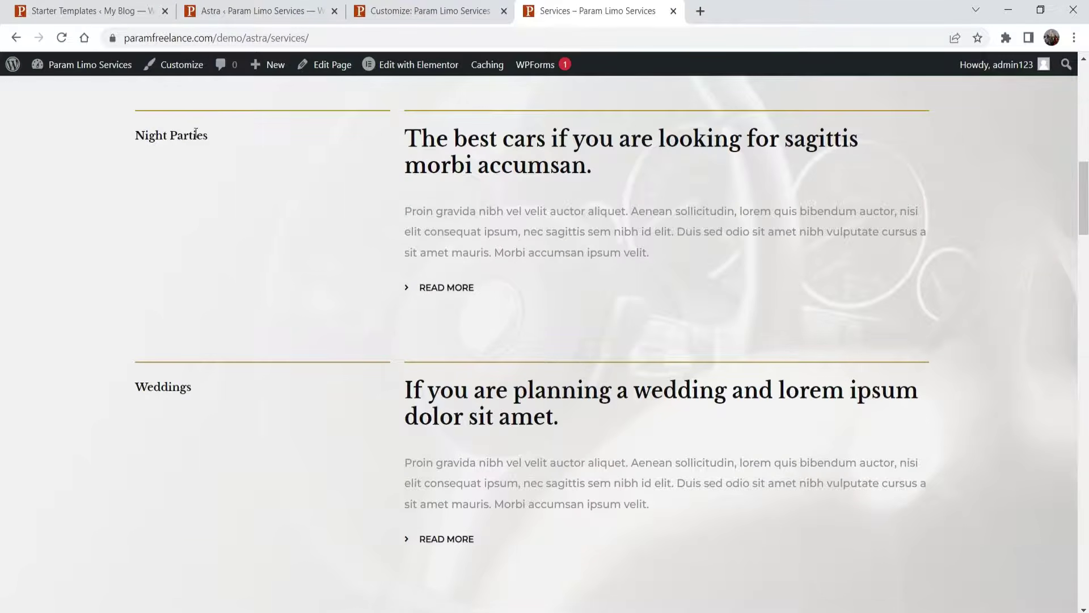
# - Follow Night Parties' READ MORE link and confirm it opens the Night Parties page
pyautogui.click(442, 290)
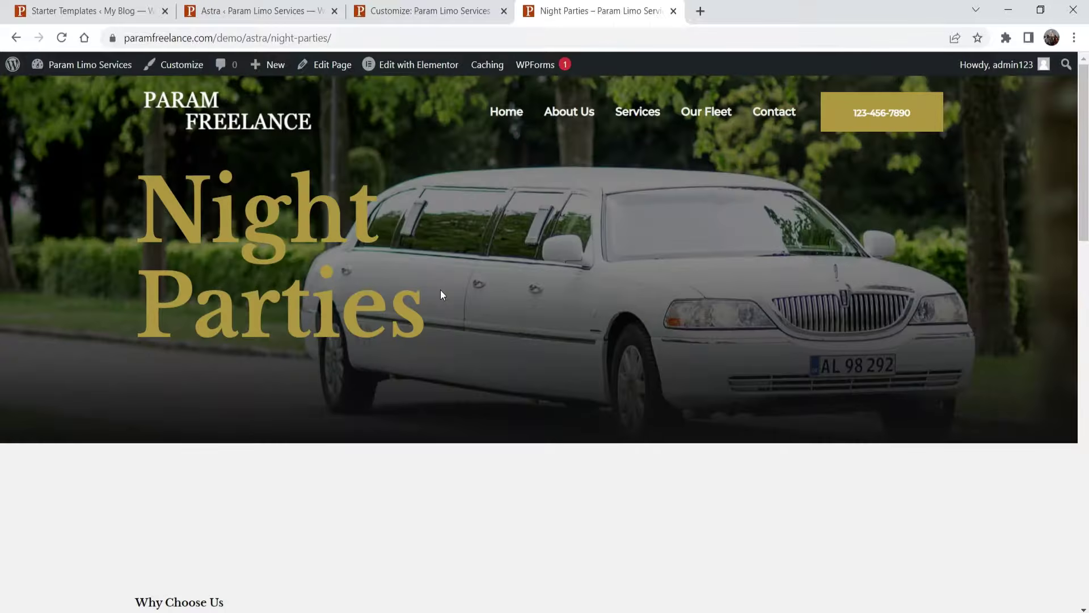
pyautogui.scroll(-8, 441, 282)
pyautogui.scroll(8, 440, 282)
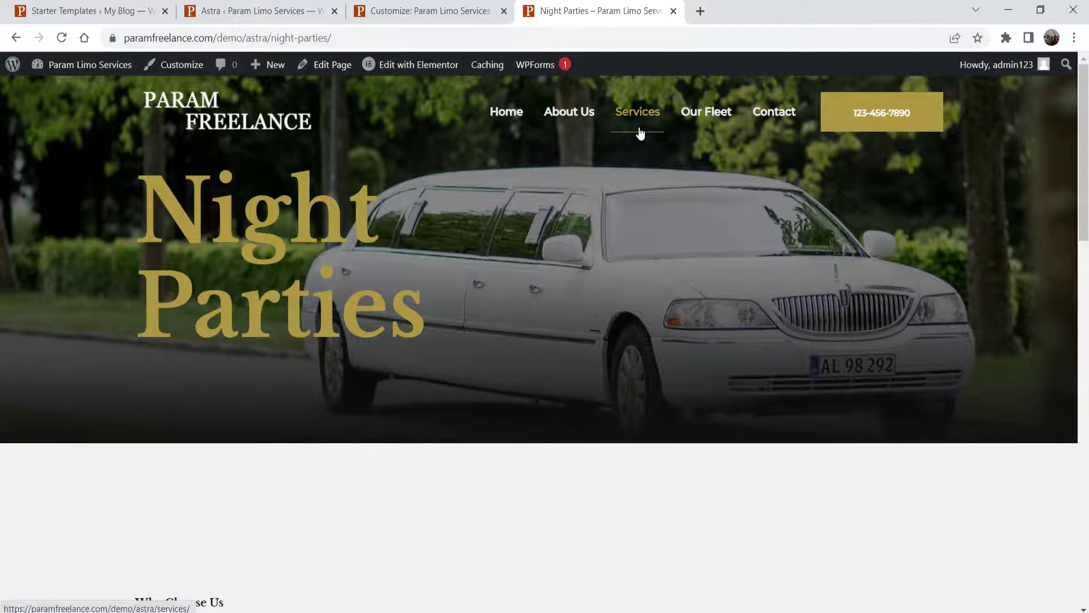
pyautogui.click(256, 14)
# - Go from Appearance > Menus to the All Pages list
pyautogui.moveTo(49, 451)
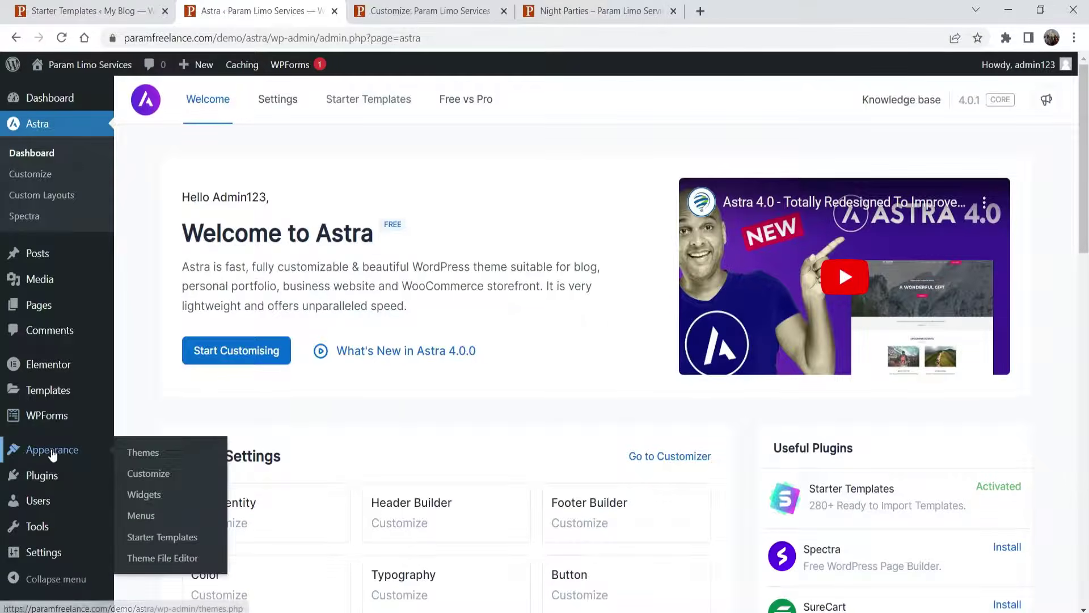
pyautogui.click(144, 510)
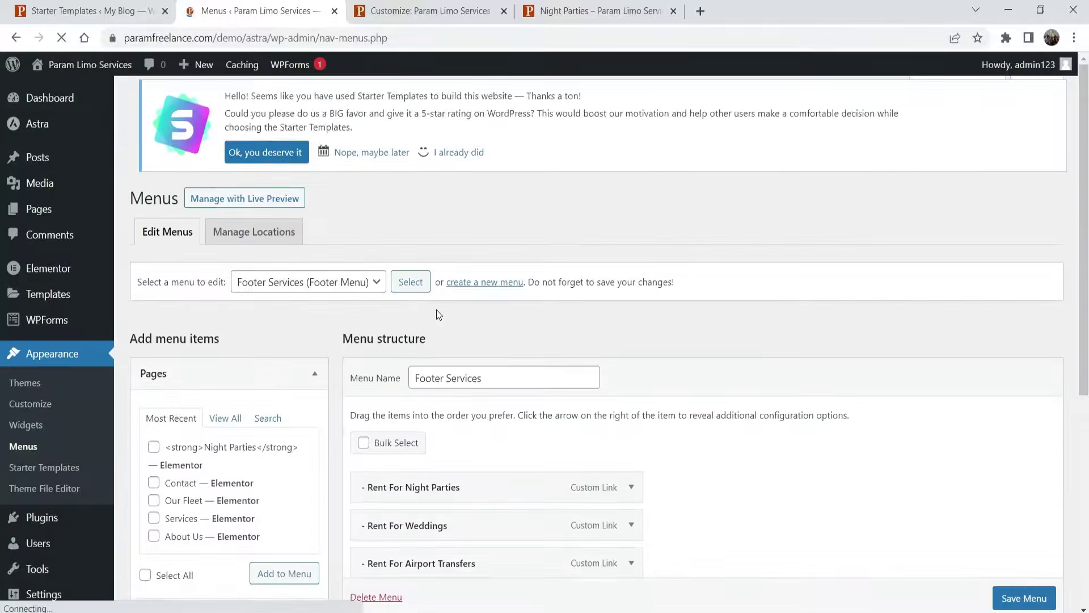
pyautogui.scroll(-4, 389, 275)
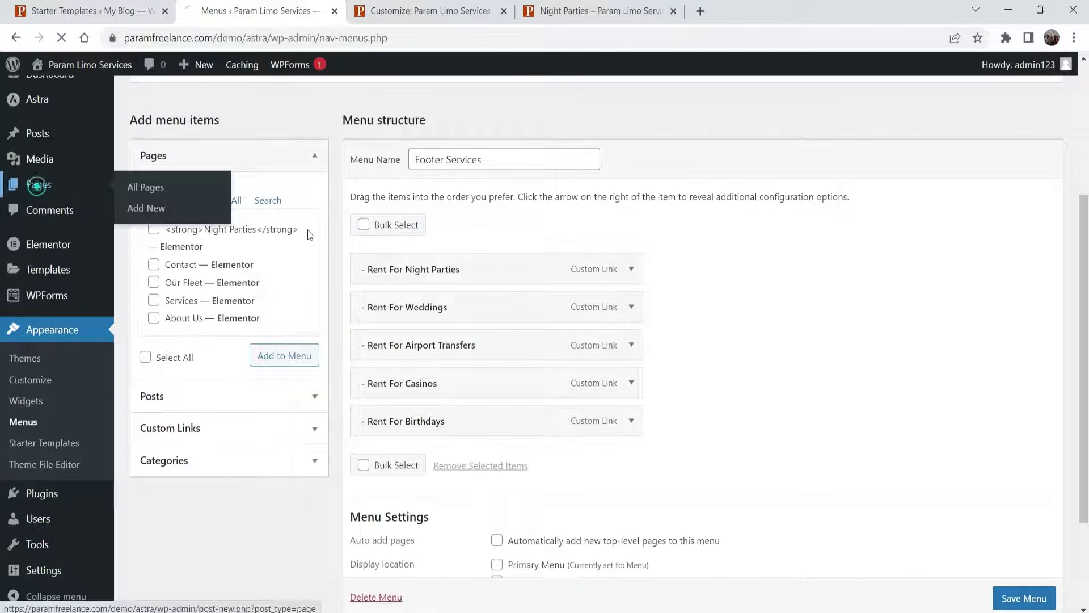
pyautogui.click(39, 184)
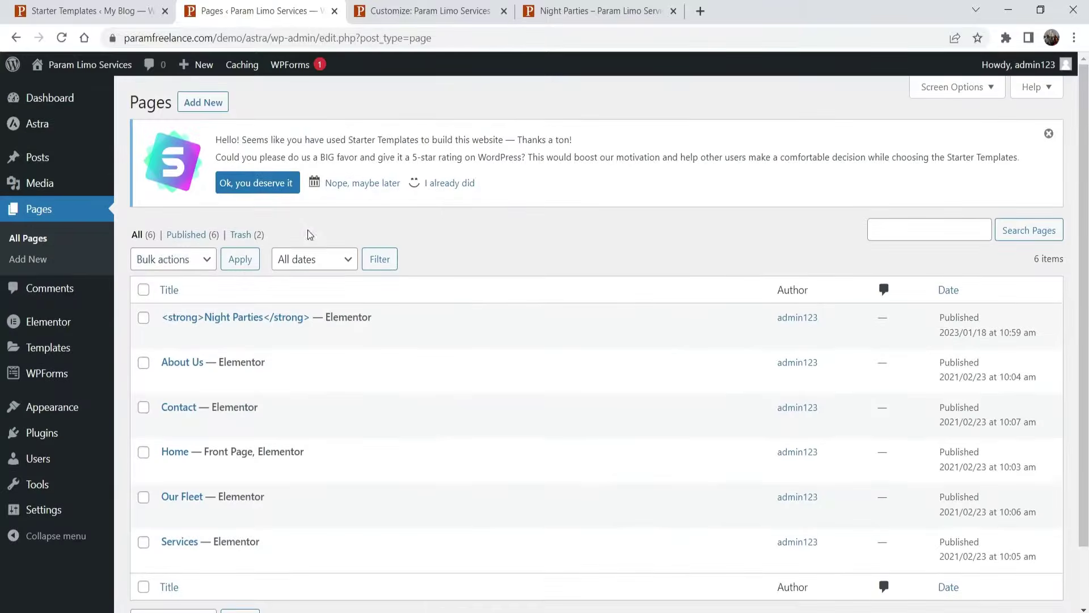
# - Strip the stray strong tags from the Night Parties title via Quick Edit, then open Appearance > Menus
pyautogui.click(199, 336)
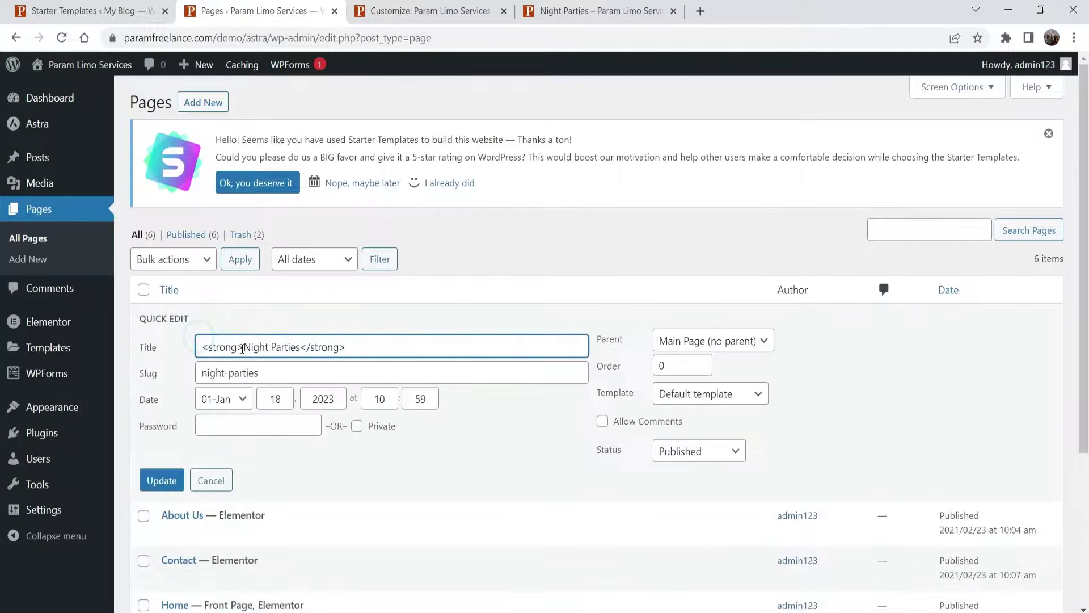
pyautogui.moveTo(244, 348); pyautogui.dragTo(115, 347)
pyautogui.press('BackSpace')
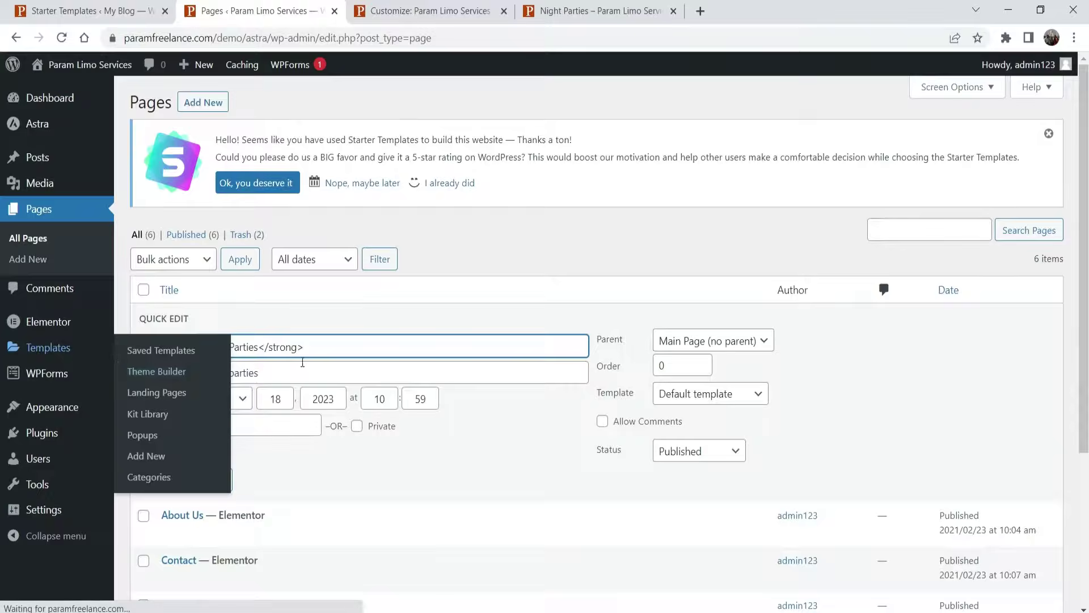
pyautogui.moveTo(325, 349)
pyautogui.mouseDown()
pyautogui.moveTo(294, 348)
pyautogui.moveTo(321, 348)
pyautogui.mouseUp()
pyautogui.press('BackSpace')
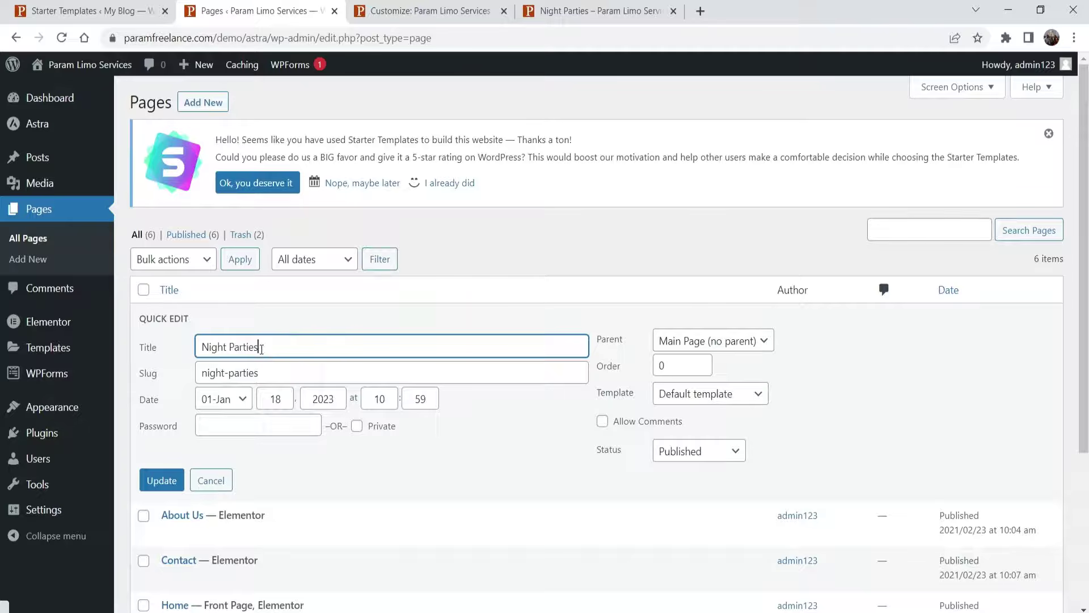
pyautogui.click(162, 480)
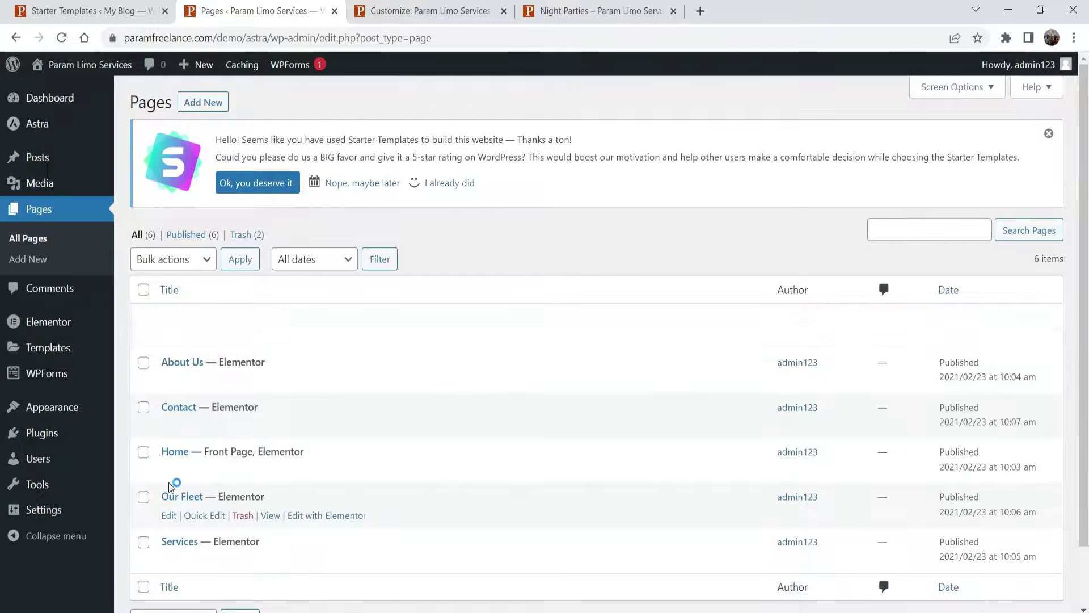
pyautogui.moveTo(57, 411)
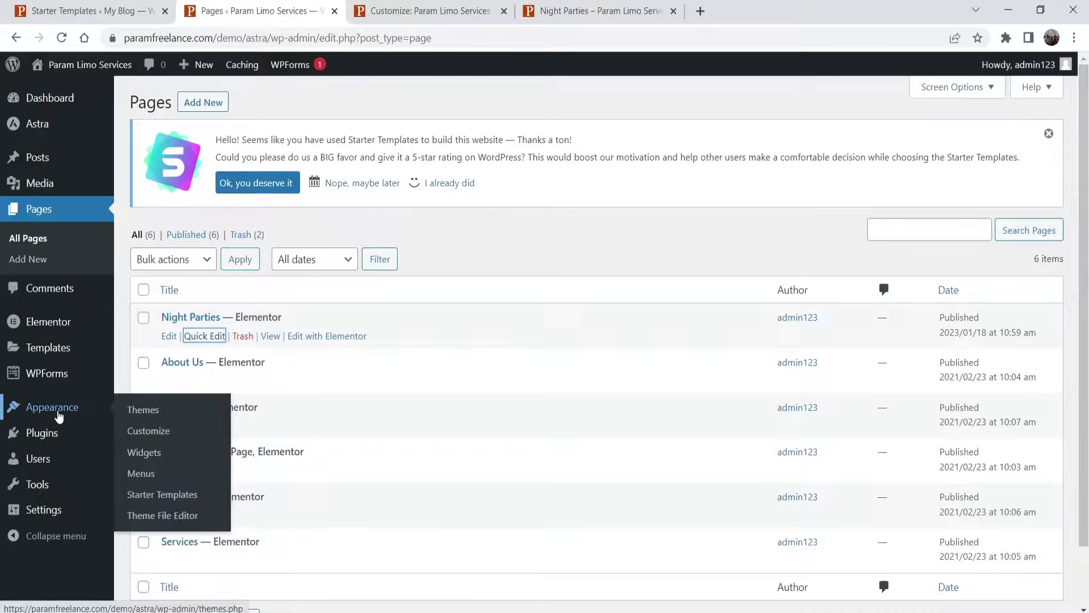
pyautogui.click(141, 474)
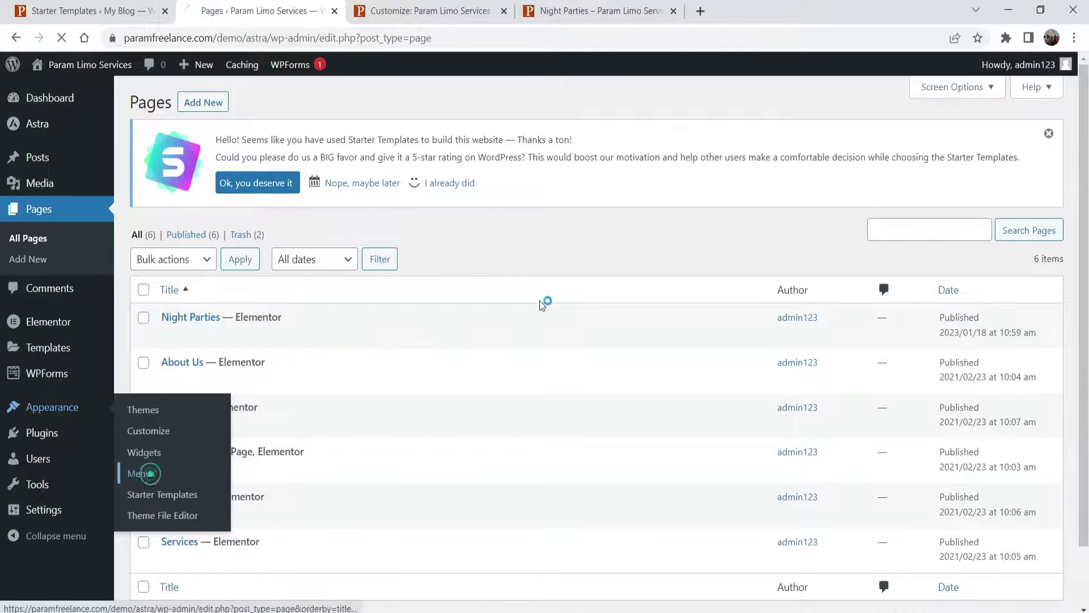
# - Add Night Parties to the footer menu by mistake, then remove it again
pyautogui.scroll(-5, 539, 306)
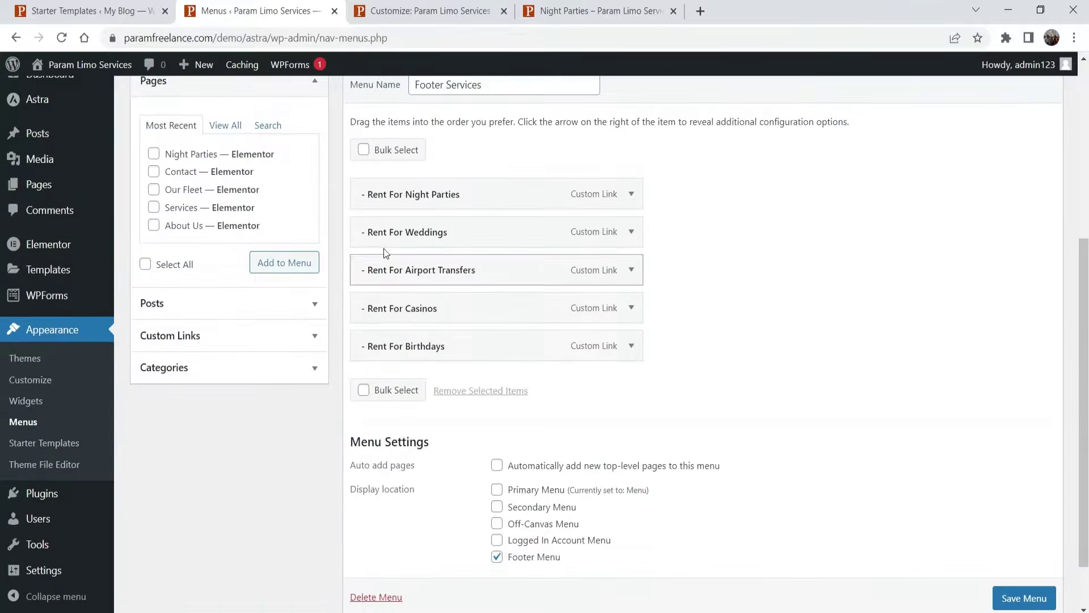
pyautogui.click(153, 155)
pyautogui.click(284, 262)
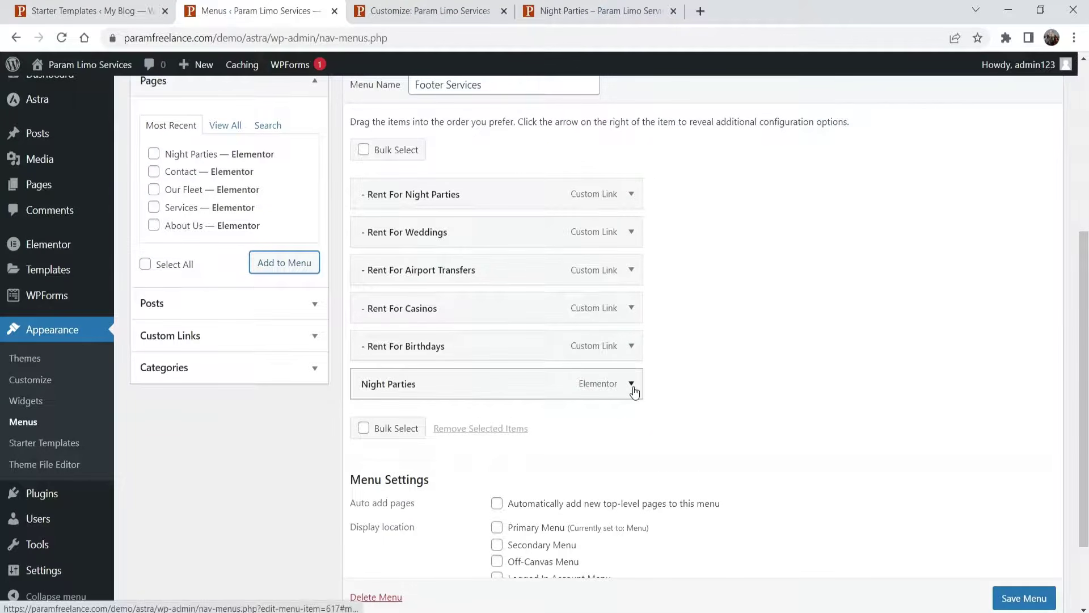
pyautogui.click(632, 387)
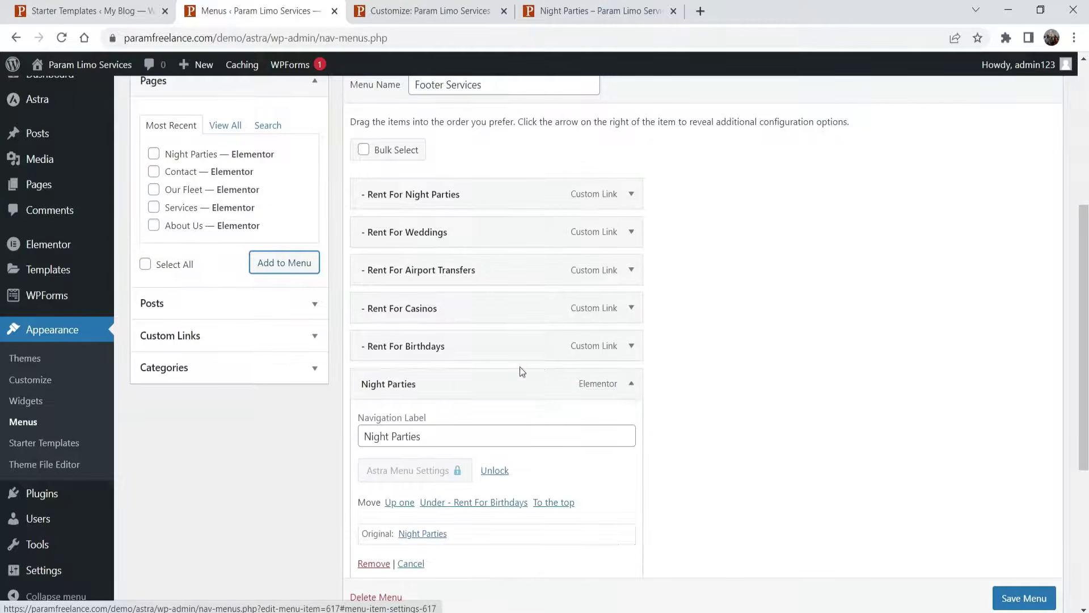
pyautogui.scroll(-4, 519, 367)
pyautogui.click(373, 339)
pyautogui.scroll(10, 737, 329)
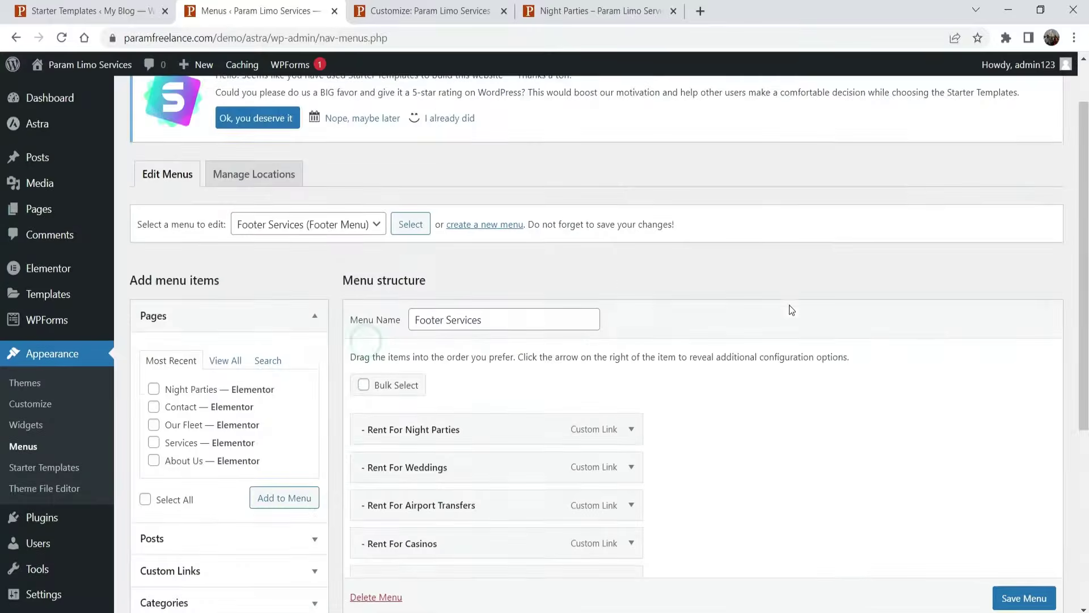
# - Switch the menu editor to the Primary Menu
pyautogui.click(308, 233)
pyautogui.click(298, 257)
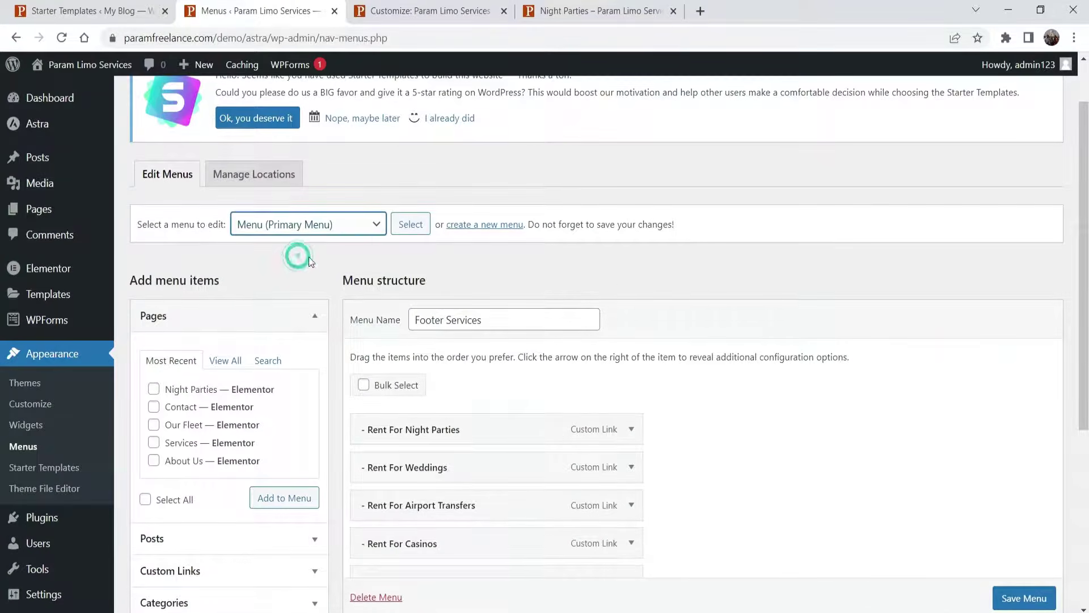
pyautogui.click(405, 233)
pyautogui.click(614, 125)
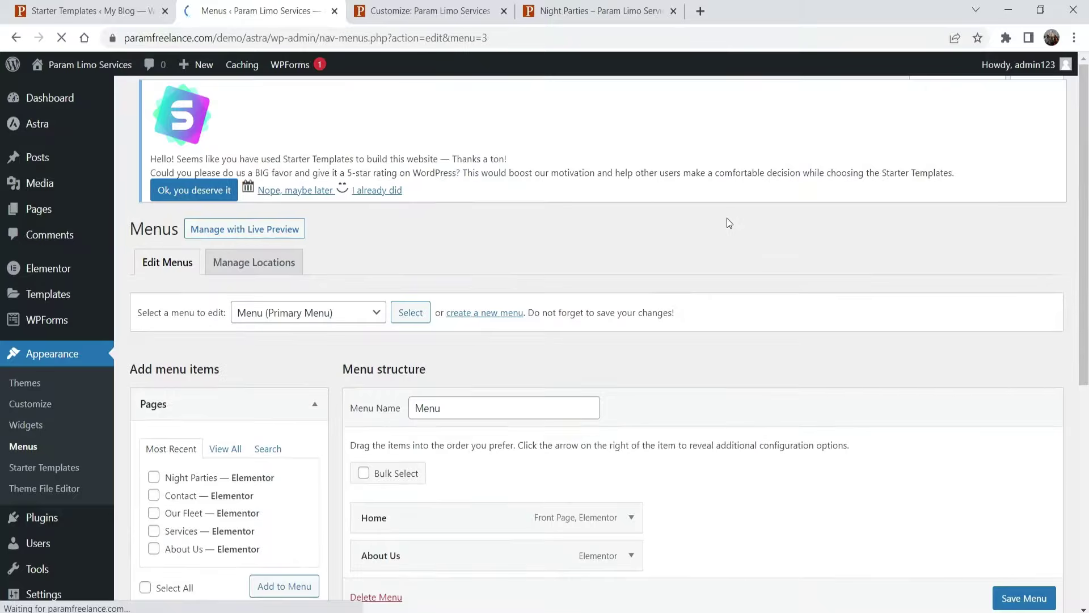
# - Add Night Parties to the Primary Menu, nest it under Services, and save the menu
pyautogui.scroll(-3, 463, 231)
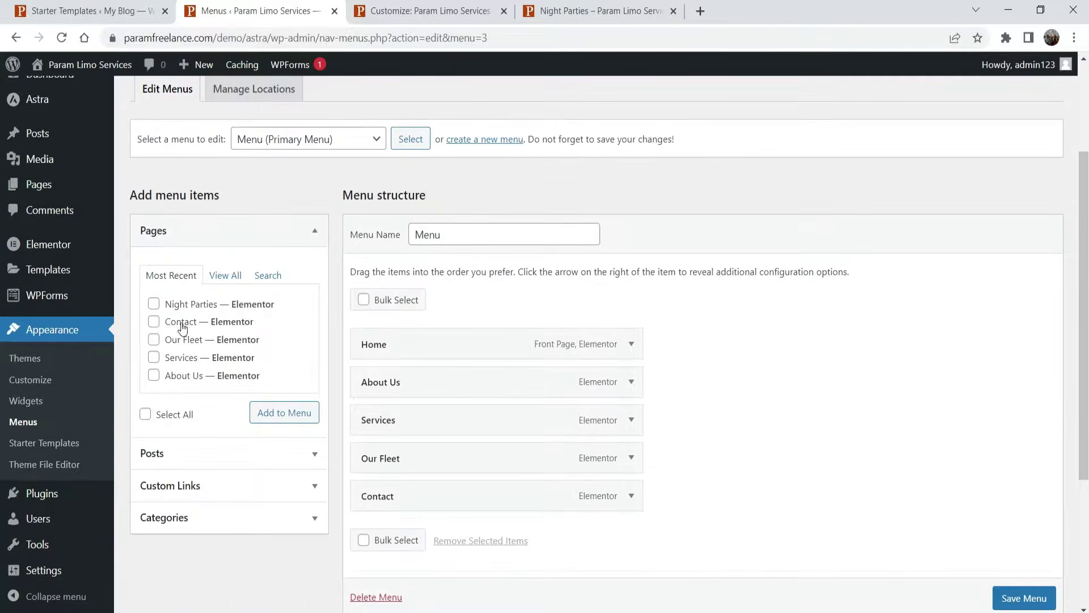
pyautogui.click(159, 308)
pyautogui.click(284, 413)
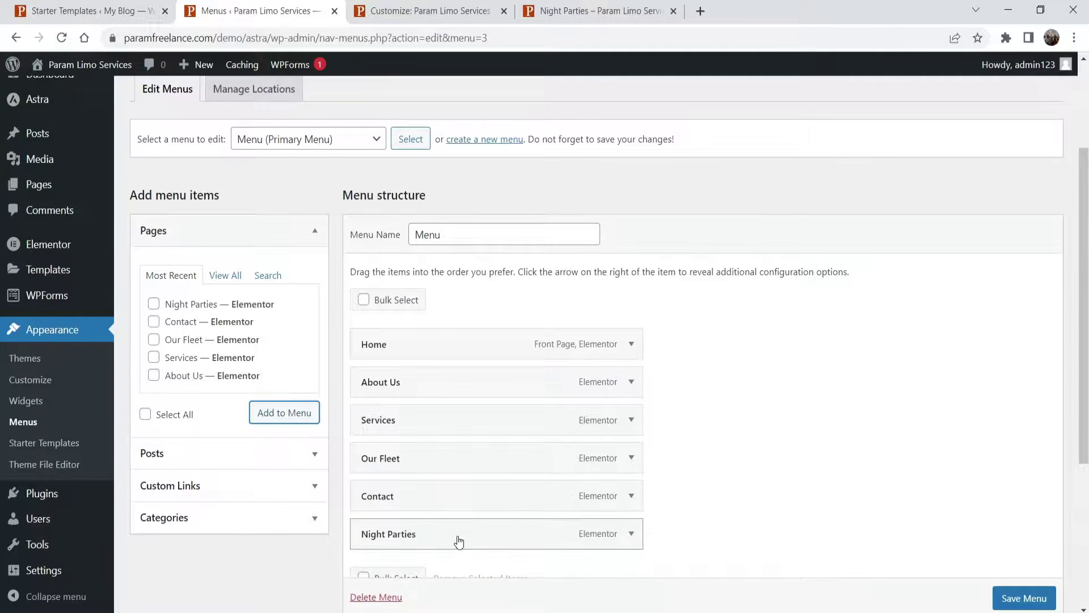
pyautogui.moveTo(459, 542); pyautogui.dragTo(486, 466)
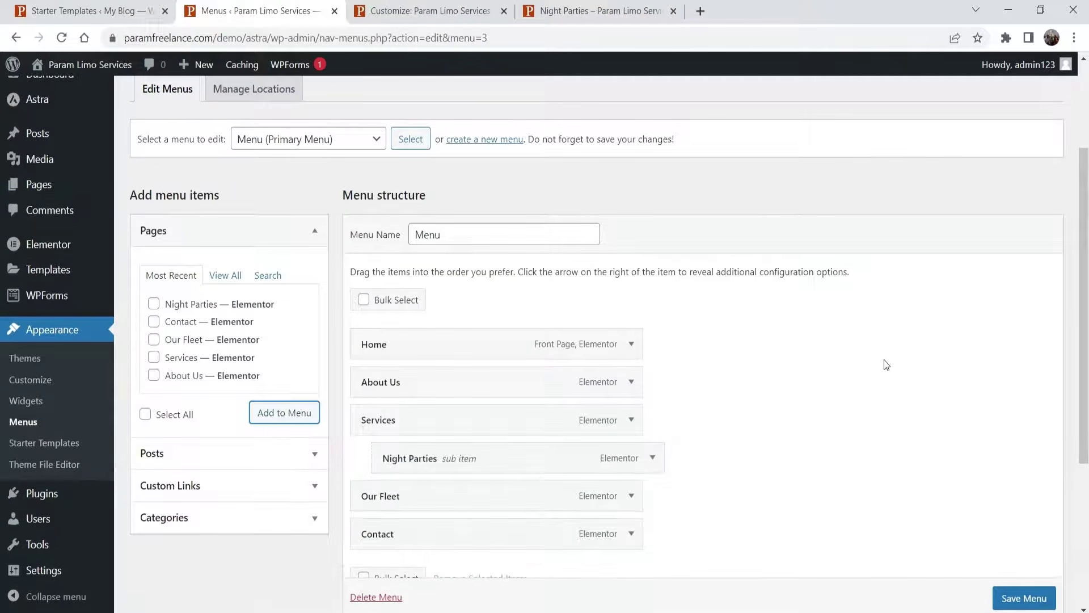
pyautogui.scroll(-4, 896, 357)
pyautogui.scroll(-1, 993, 510)
pyautogui.click(1033, 558)
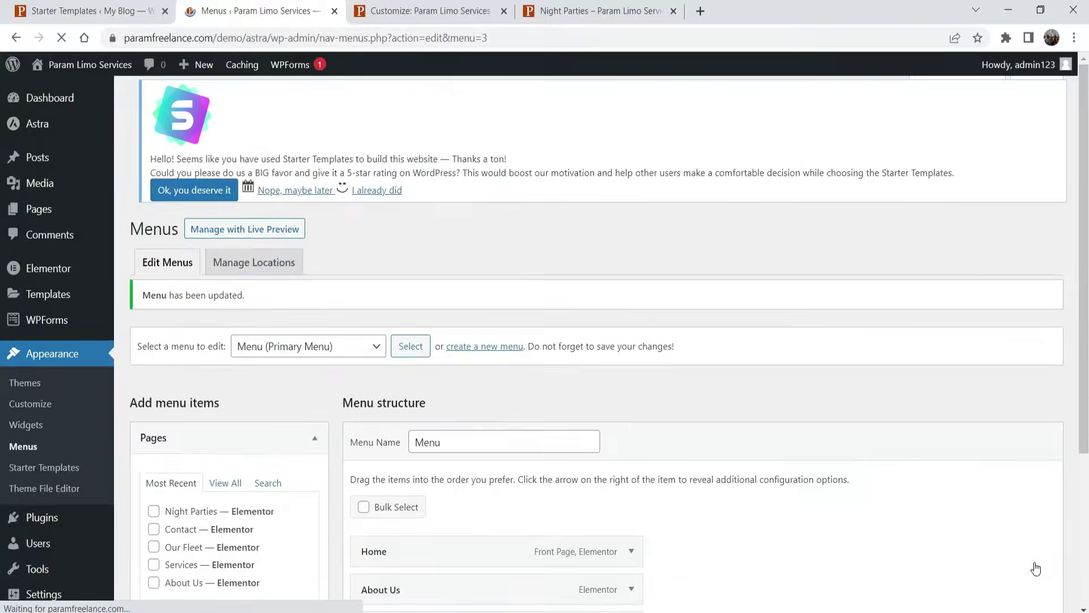
# - Reload the live Night Parties page to see it under Services, then start a new page
pyautogui.click(585, 17)
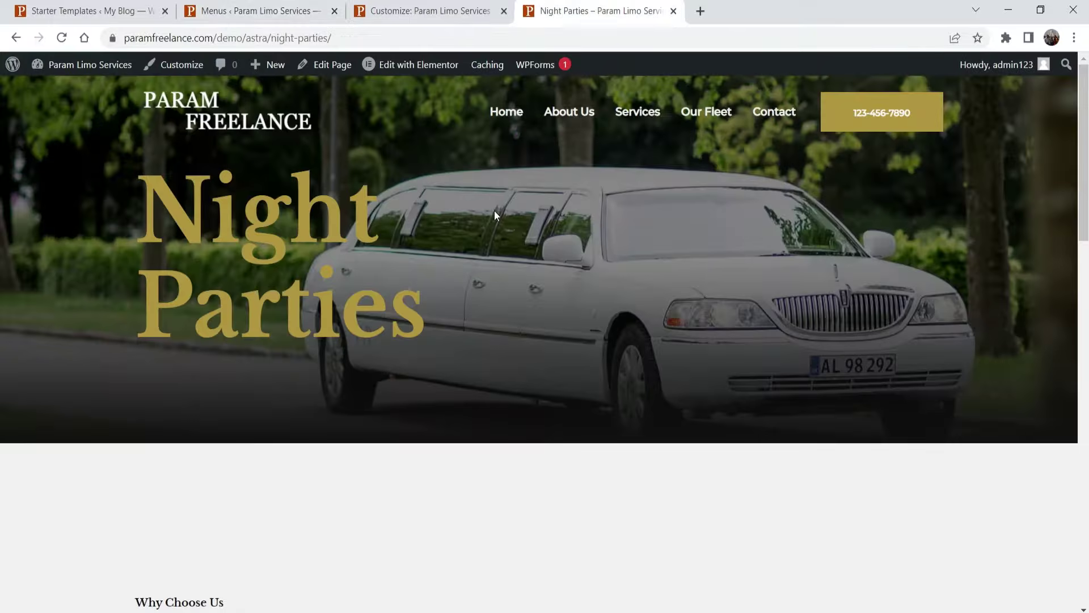
pyautogui.click(62, 37)
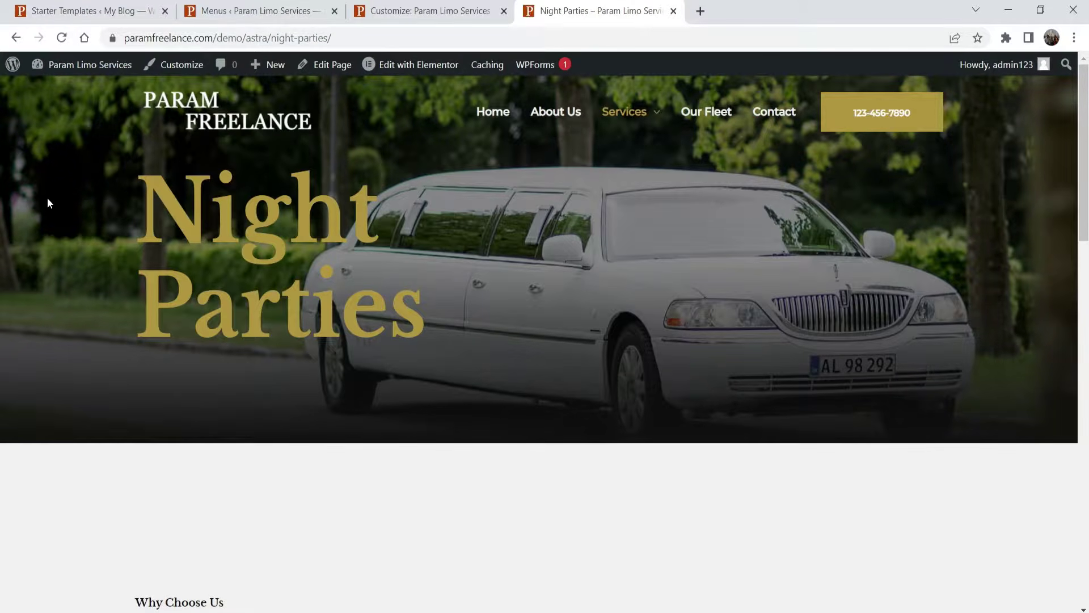
pyautogui.moveTo(644, 114)
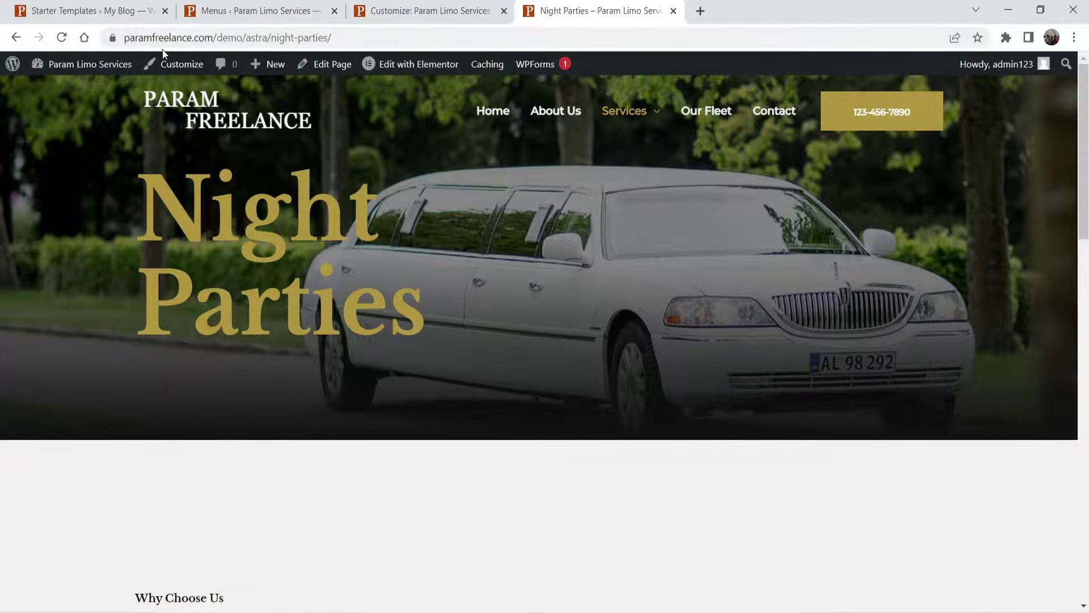
pyautogui.click(232, 12)
pyautogui.click(39, 210)
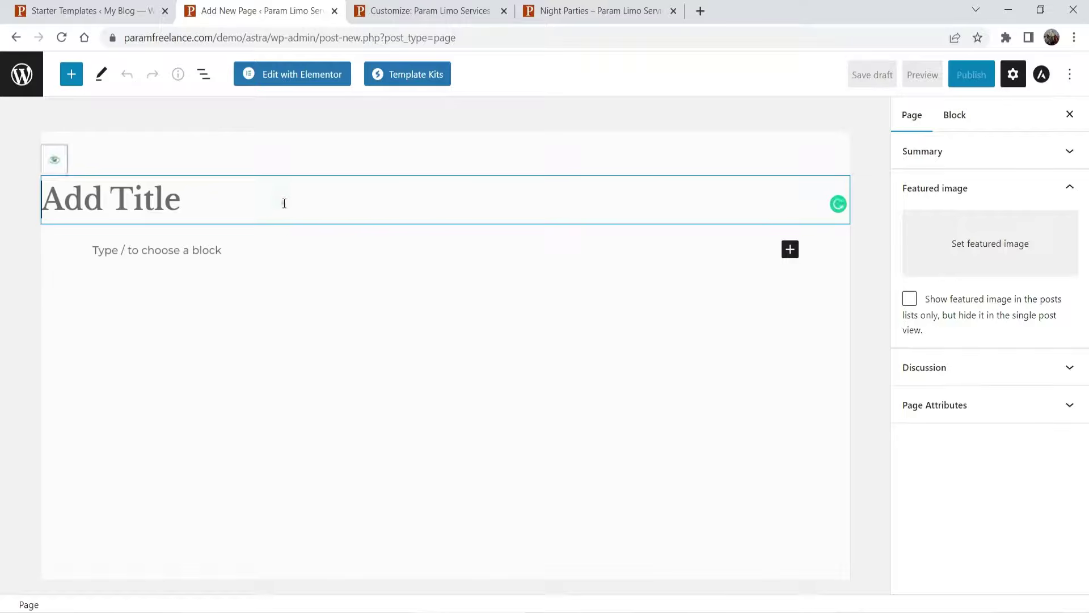
# - Title the new page 'Blog' and publish it
pyautogui.write('Blog')
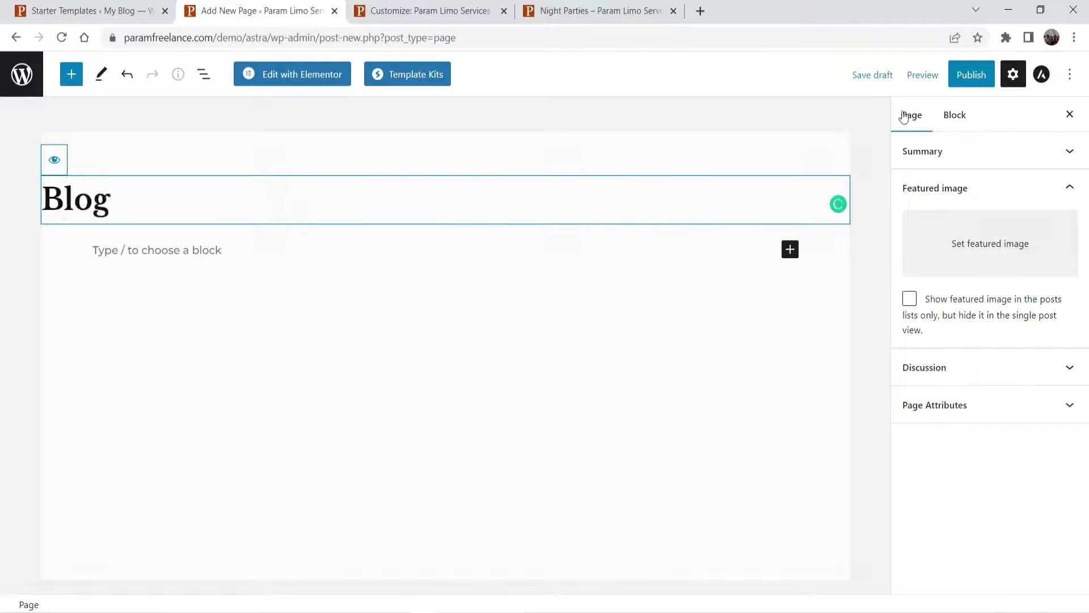
pyautogui.click(968, 76)
pyautogui.click(939, 76)
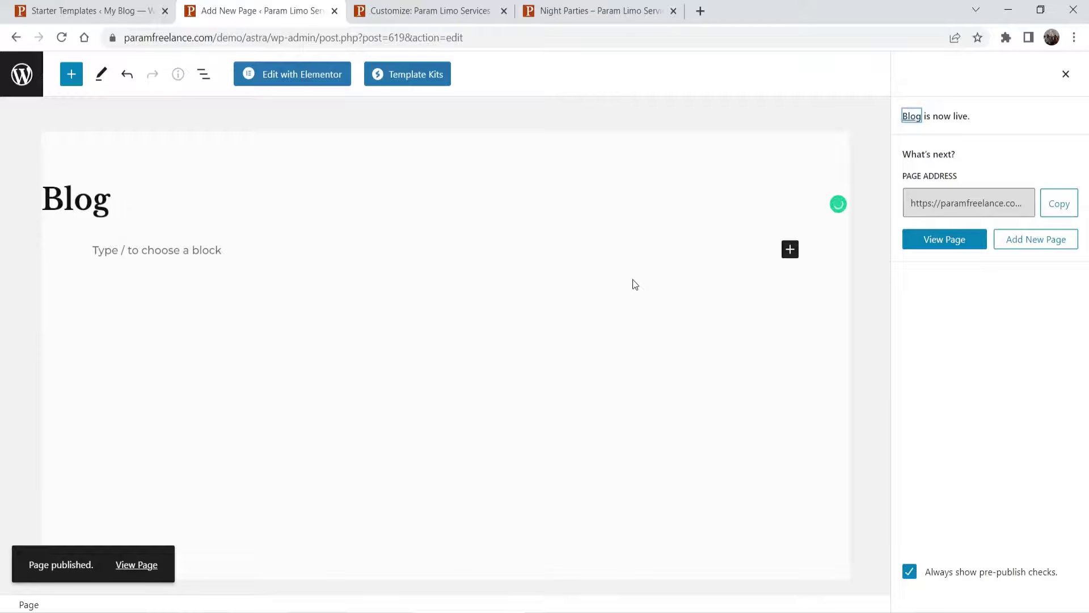
pyautogui.click(23, 75)
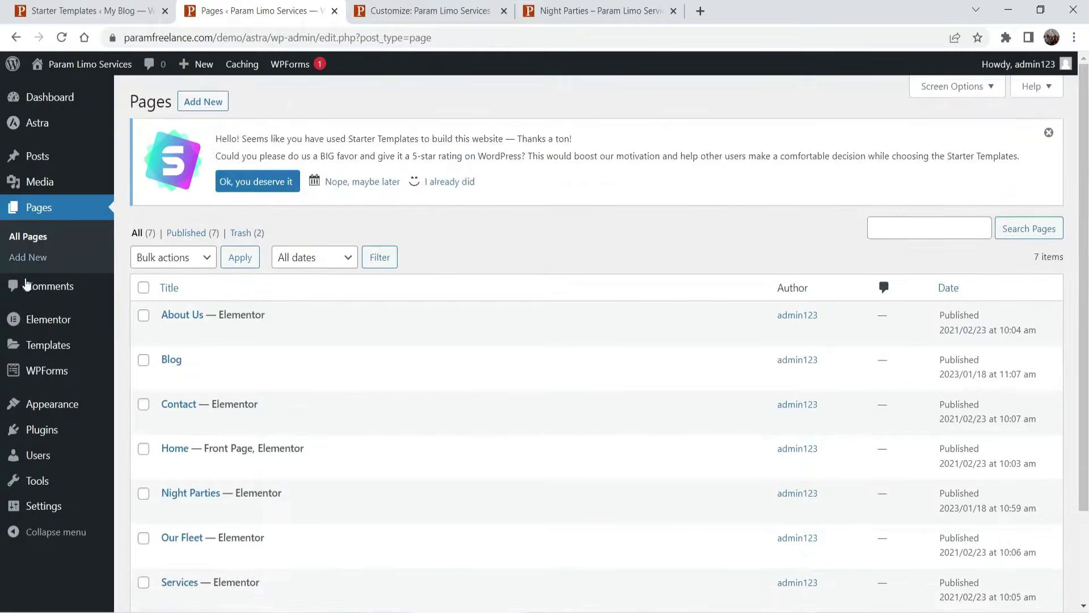
# - In Reading Settings, keep Home as the homepage, set Blog as the posts page, and save
pyautogui.moveTo(55, 508)
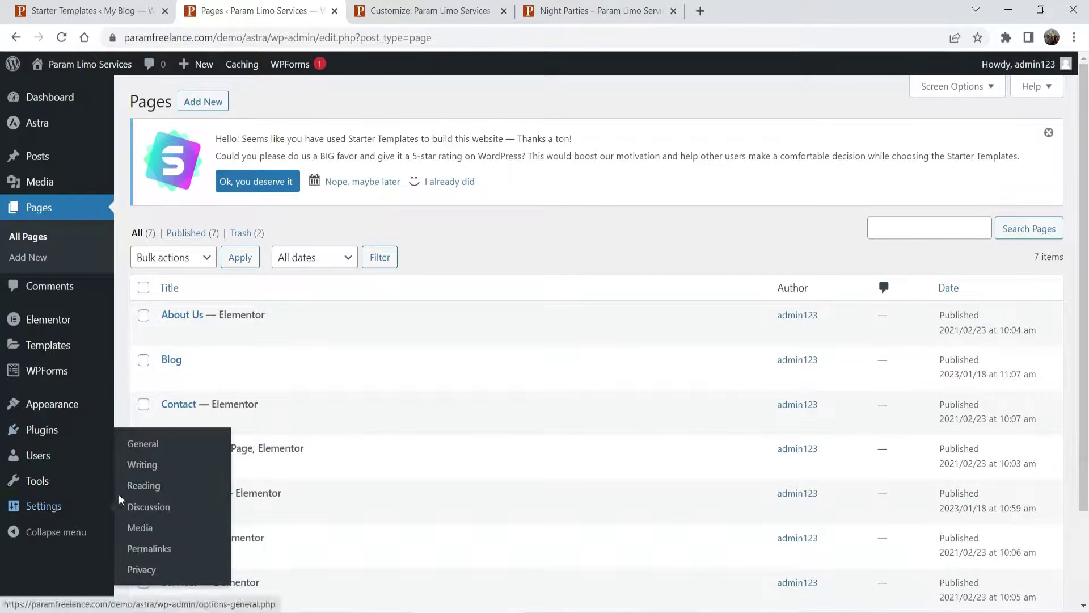
pyautogui.click(143, 485)
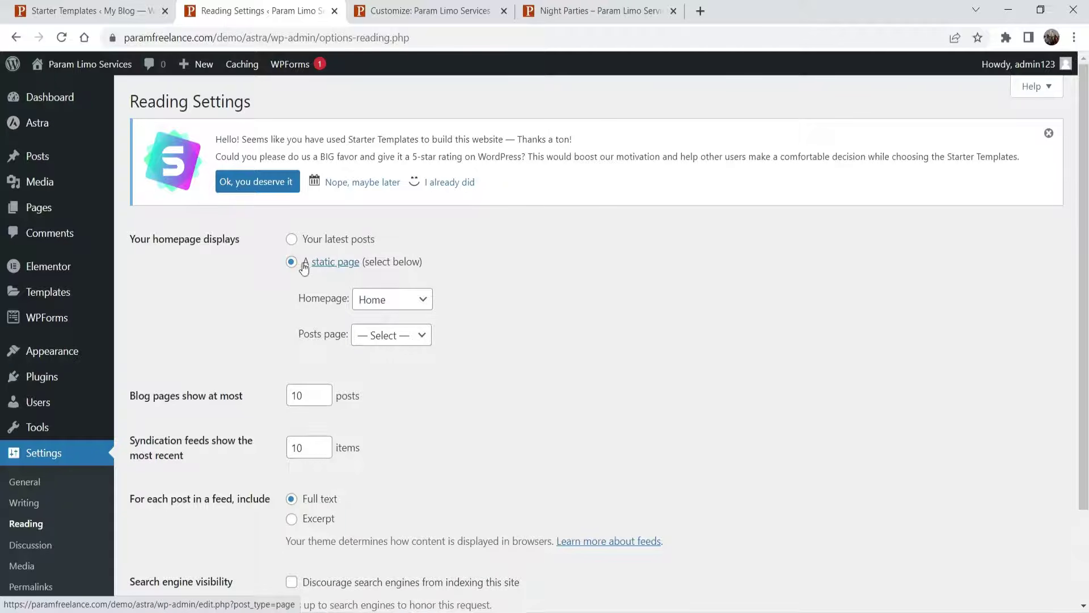
pyautogui.click(381, 306)
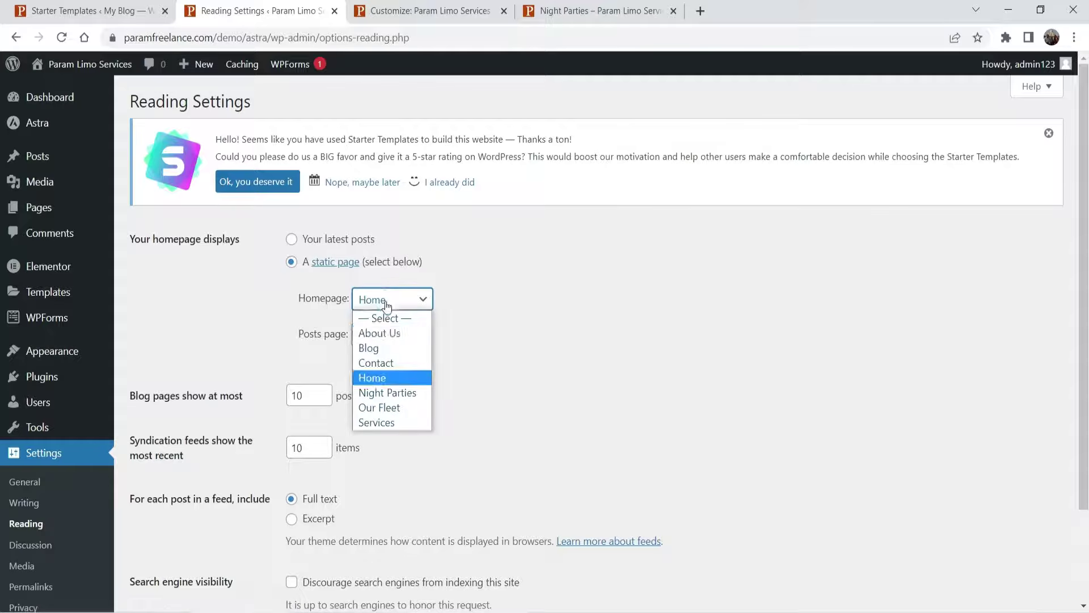
pyautogui.click(390, 379)
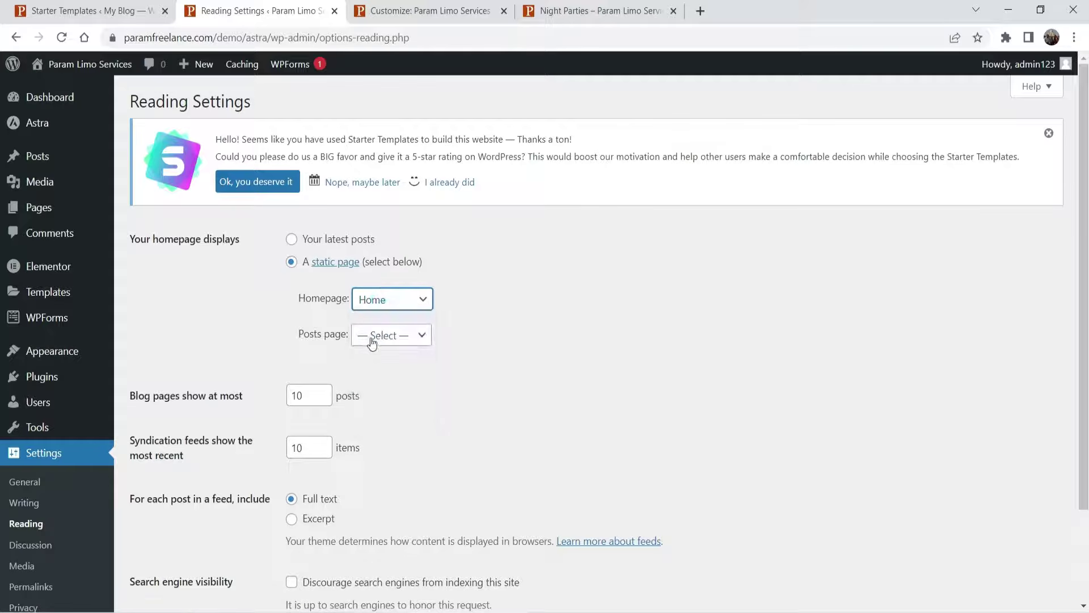
pyautogui.click(372, 339)
pyautogui.click(393, 383)
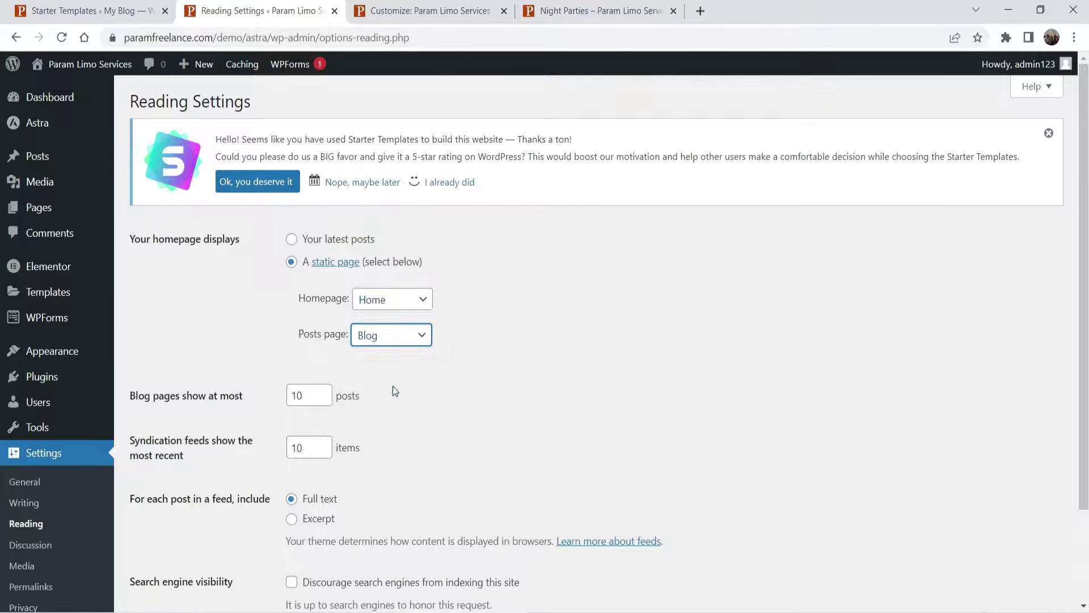
pyautogui.click(561, 348)
# - Check the Blog page in a new tab, then go to the Posts list
pyautogui.scroll(-2, 552, 291)
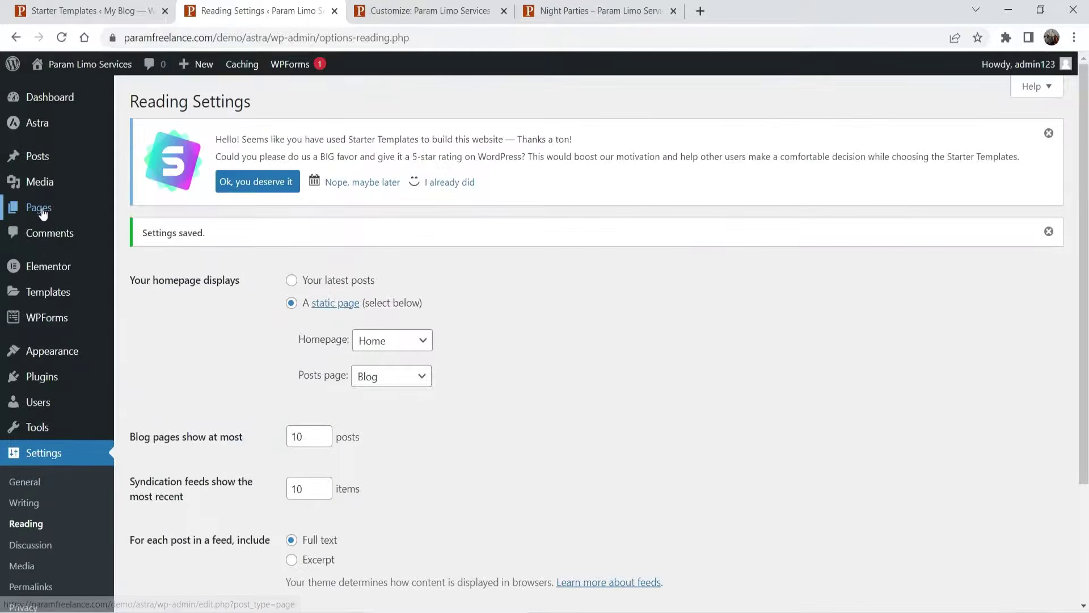
pyautogui.moveTo(42, 211)
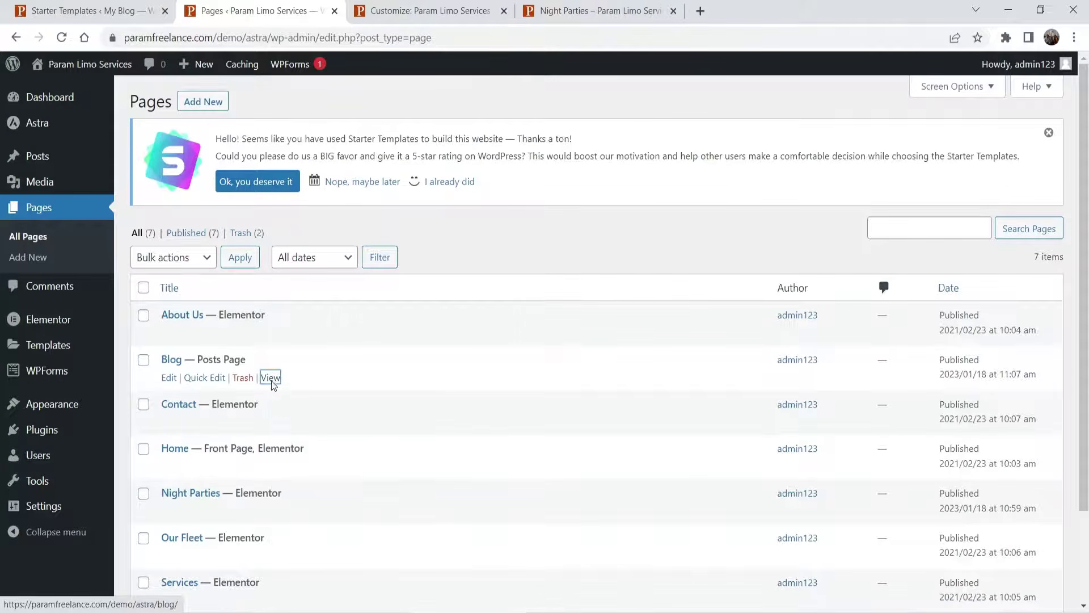
pyautogui.rightClick(271, 379)
pyautogui.click(306, 389)
pyautogui.hotkey('ctrl', 'Tab')
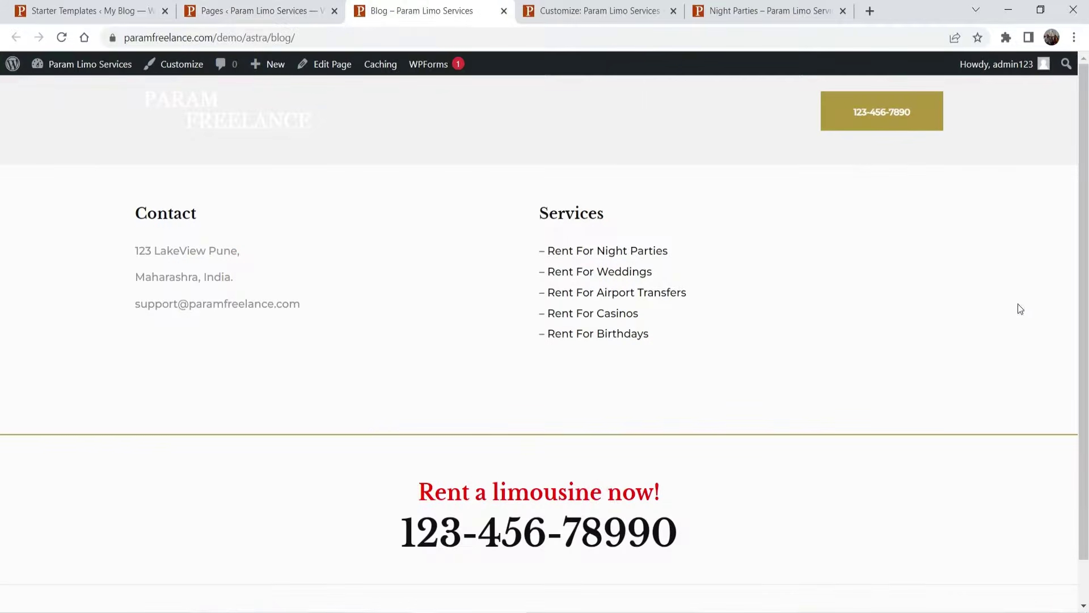
pyautogui.scroll(-1, 834, 240)
pyautogui.scroll(1, 819, 238)
pyautogui.click(235, 12)
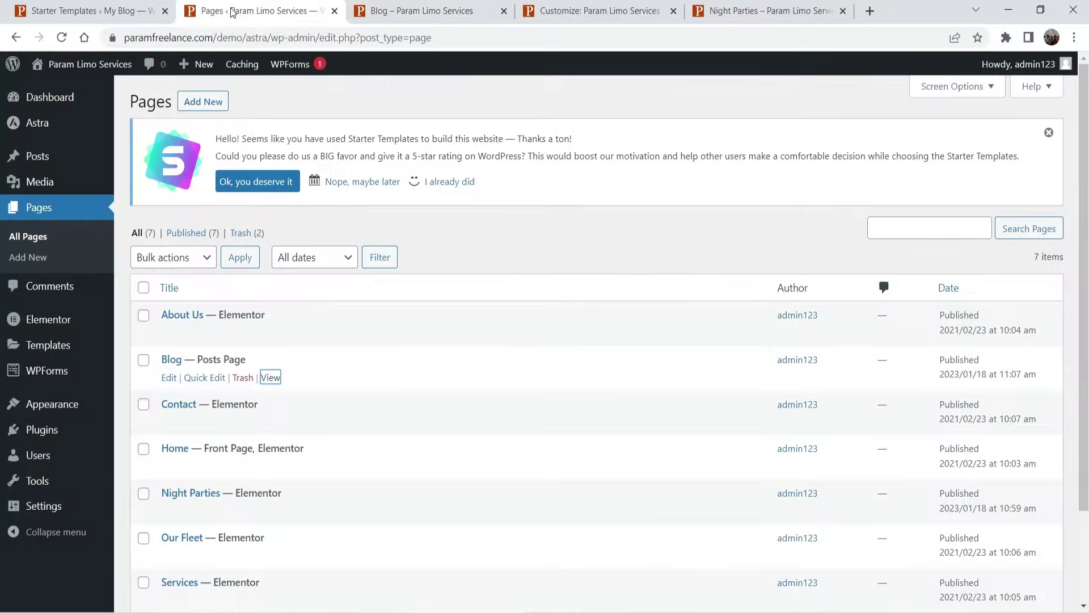
pyautogui.click(28, 161)
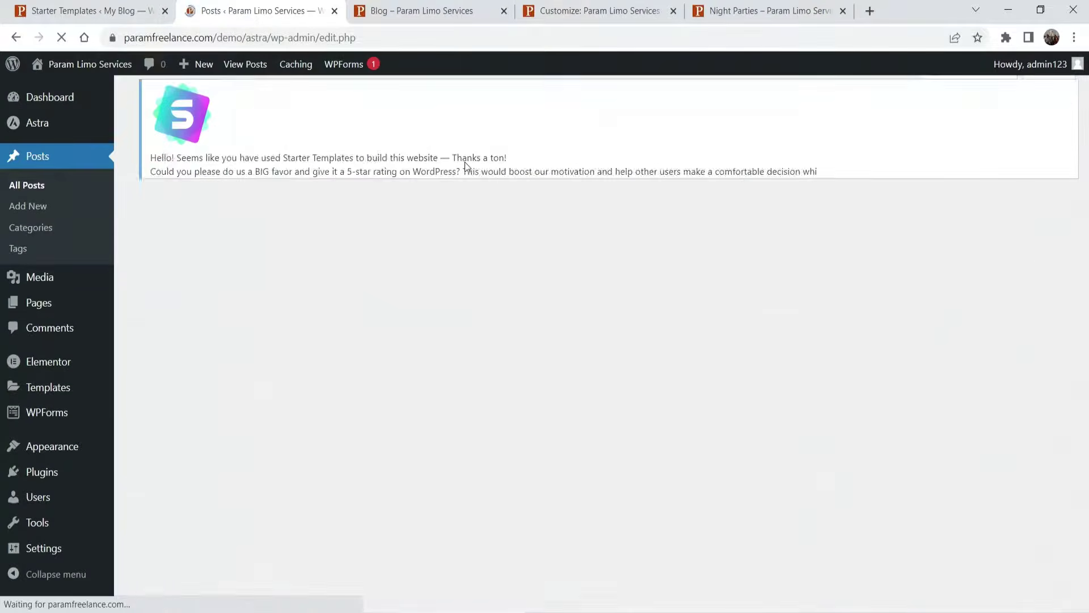
# - Start a new post titled 'Blog Post 1' with the black limo as its featured image
pyautogui.click(196, 105)
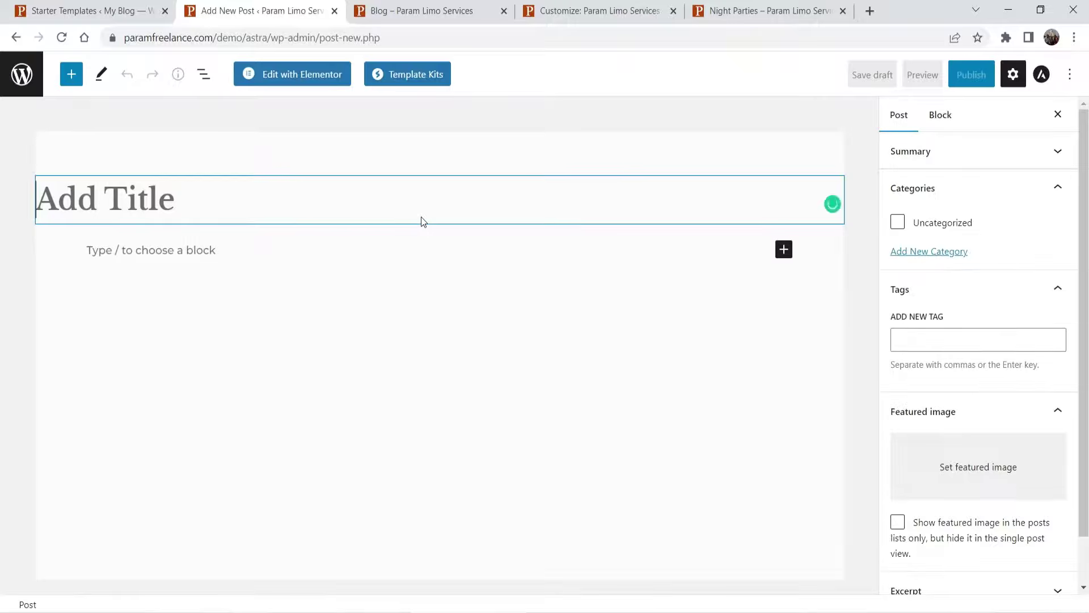
pyautogui.write('Blo')
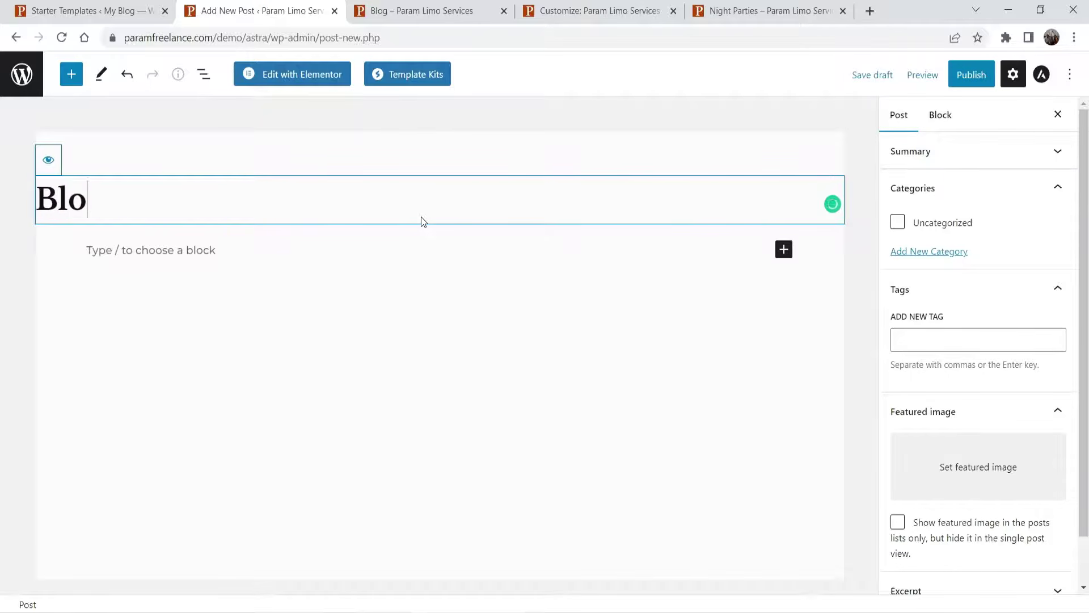
pyautogui.write('g Postl')
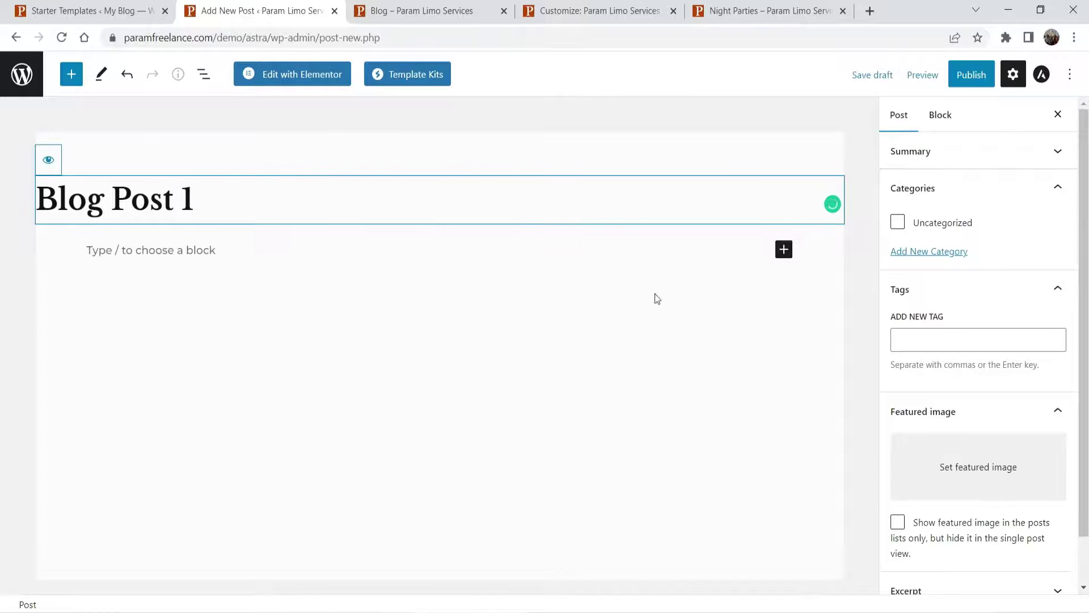
pyautogui.scroll(-1, 1014, 420)
pyautogui.click(1011, 424)
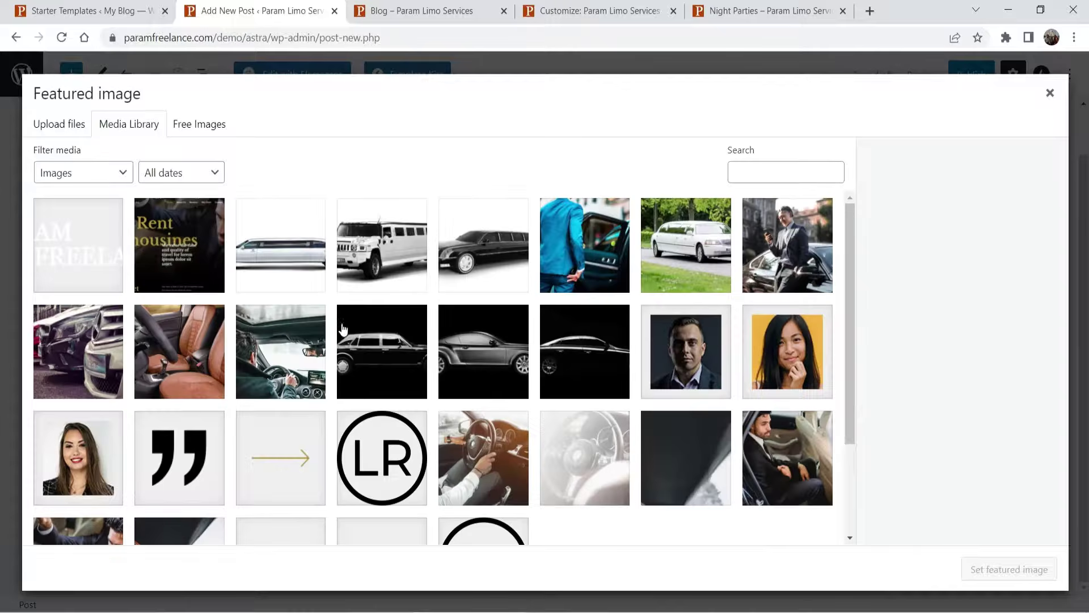
pyautogui.click(454, 341)
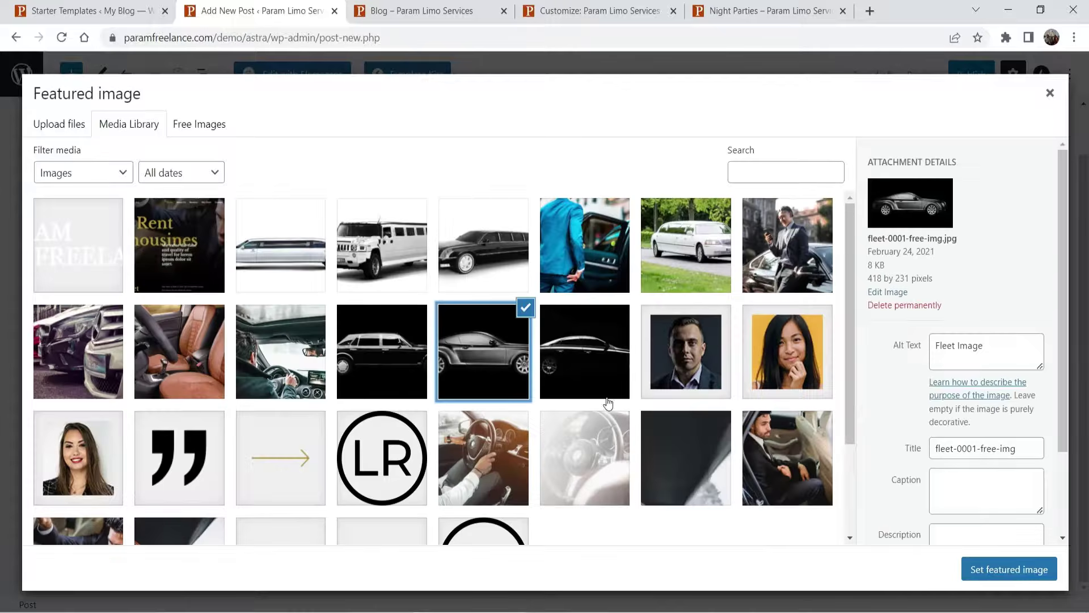
pyautogui.click(1009, 569)
pyautogui.scroll(-1, 943, 292)
pyautogui.scroll(2, 944, 291)
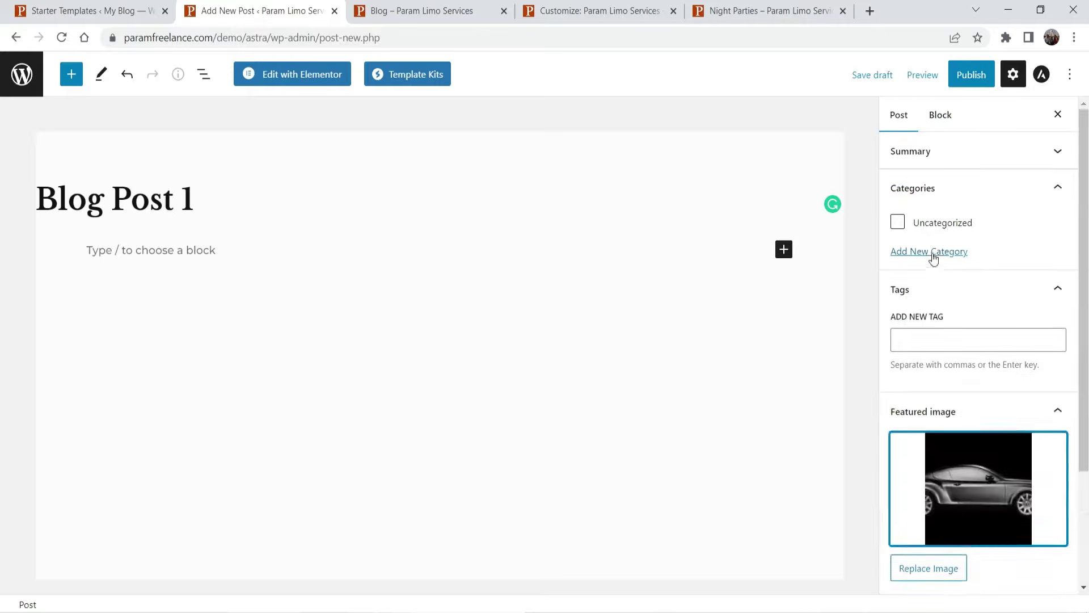
# - Create a new 'Blog' category for the post
pyautogui.click(931, 252)
pyautogui.click(934, 306)
pyautogui.write('Blog')
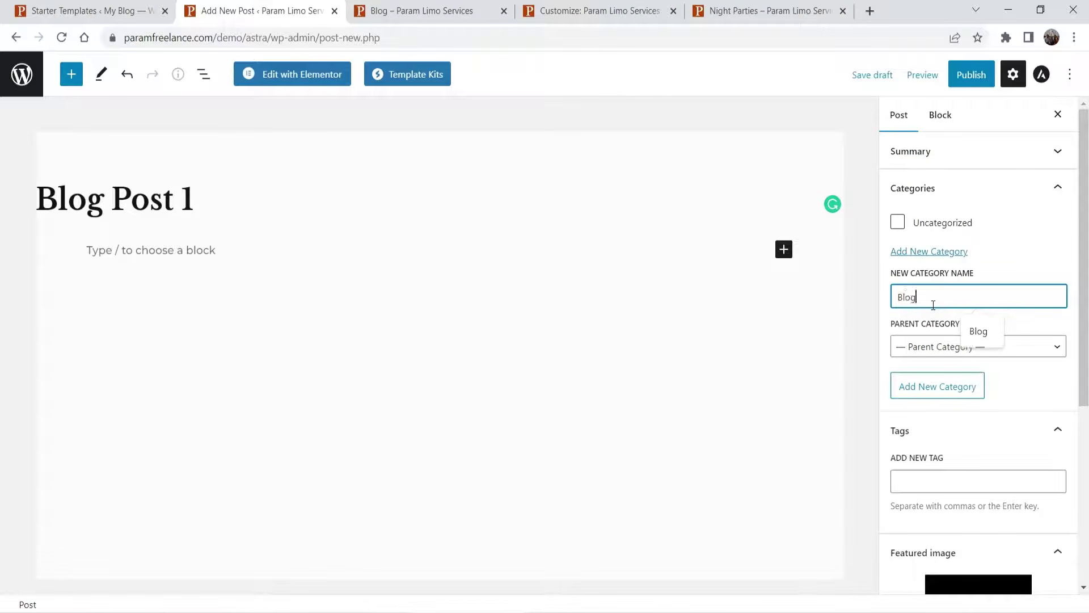
pyautogui.press('Return')
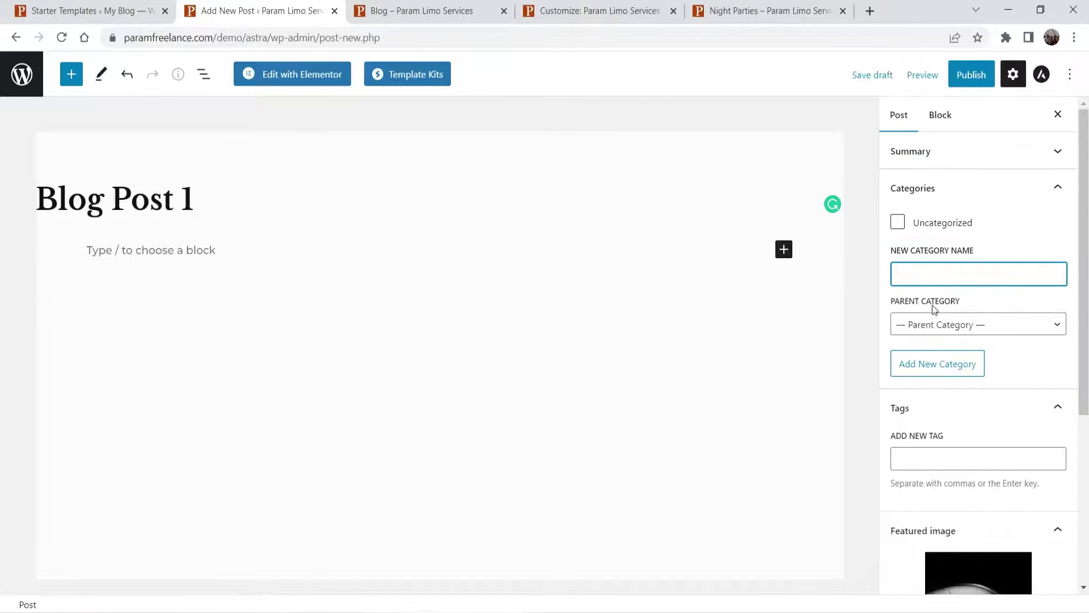
# - Copy a lorem ipsum paragraph from the Night Parties page and paste it as the first paragraph
pyautogui.click(111, 256)
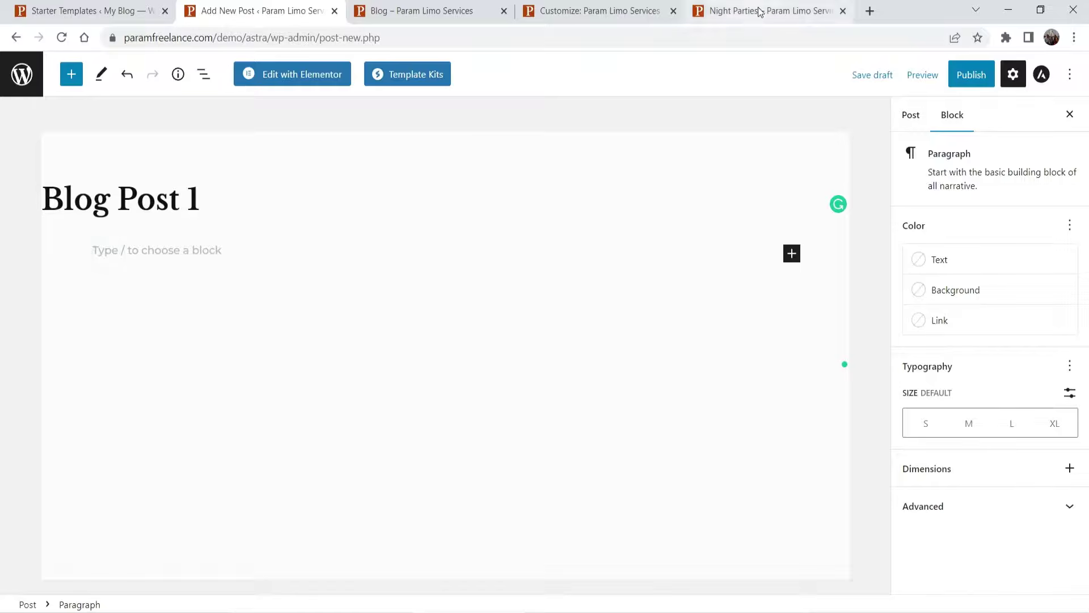
pyautogui.click(761, 12)
pyautogui.scroll(-6, 533, 278)
pyautogui.tripleClick(262, 187)
pyautogui.moveTo(471, 228); pyautogui.dragTo(105, 190)
pyautogui.click(261, 11)
pyautogui.click(127, 249)
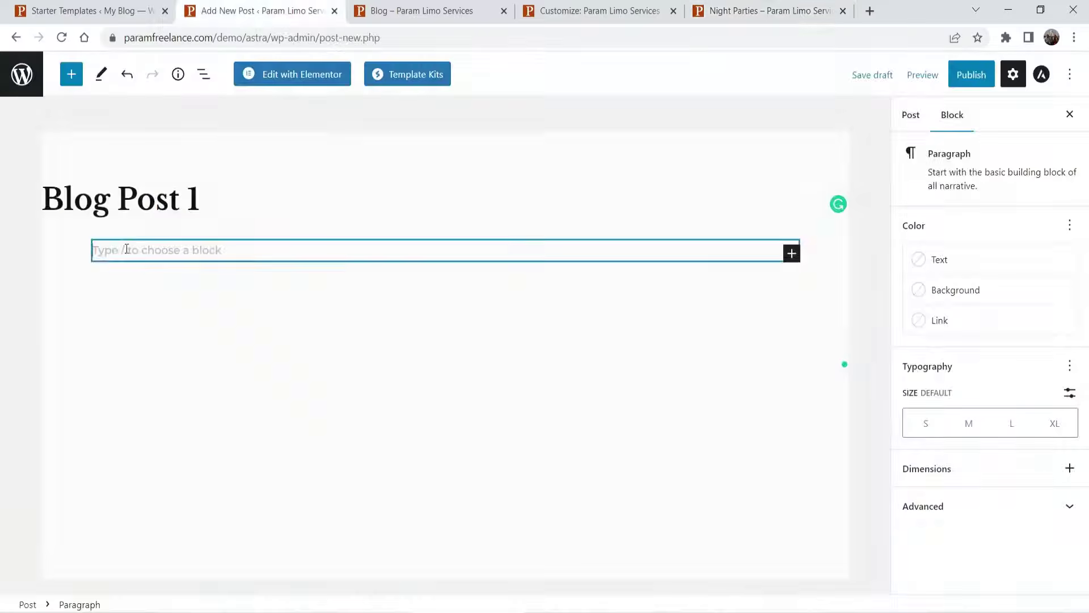
pyautogui.write('Proin gravida nibh vel velit auctor aliquet. Aenean sollicitudin, lorem quis bibendum auctor, nisi elit consequat. Morbi accumsan ipsum velit. Nam nec tellus. Sollicitudin, lorem quis bibendum Proin gravida nibh vel velit auctor aliquet. Aenean sollicitudin, lorem quis bibendum auctor, nisi elit consequat. Morbi accumsan ipsum velit. Nam nec tellus. Sollicitudin, lorem quis bibendum Proin gravida nibh vel velit auctor aliquet. Aenean sollicitudin, lorem quis bibendum auctor, nisi elit consequat. Morbi accumsan ipsum velit. Nam nec tellus. Sollicitudin, lorem quis bibendum.')
# - Add two more copies of the lorem ipsum paragraph below it
pyautogui.tripleClick(398, 334)
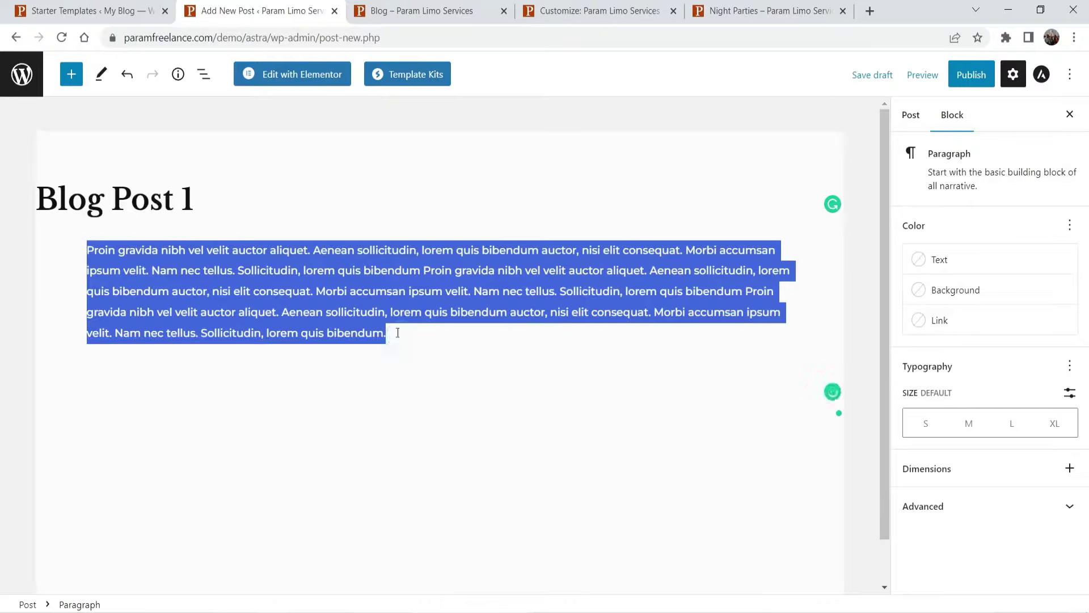
pyautogui.click(400, 334)
pyautogui.press('Return')
pyautogui.hotkey('ctrl', 'v')
pyautogui.press('Return')
pyautogui.hotkey('ctrl', 'v')
pyautogui.scroll(2, 759, 213)
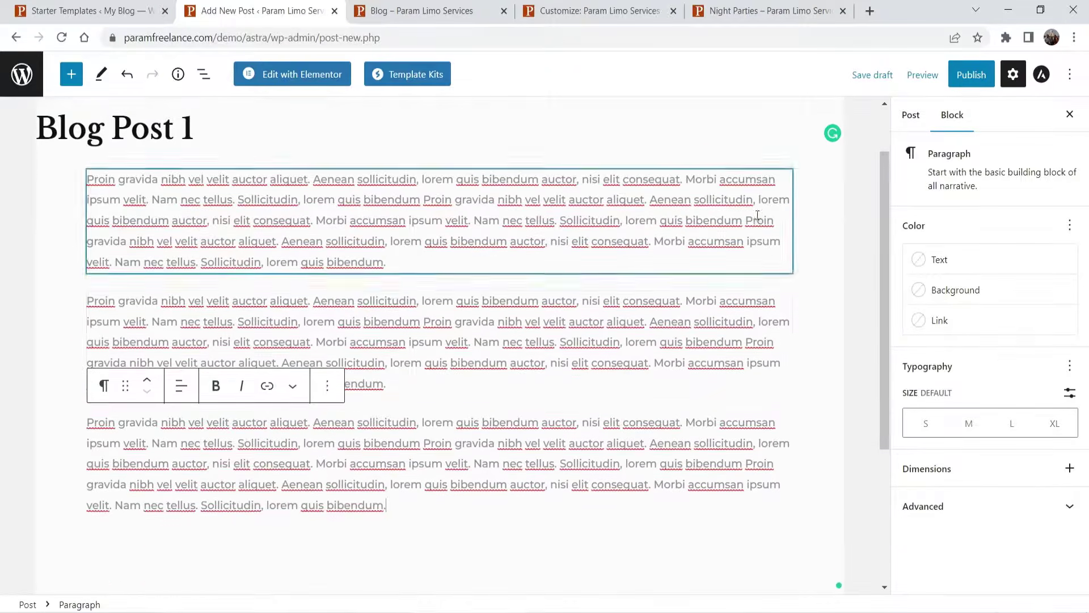
# - Publish Blog Post 1 and return to the posts list
pyautogui.click(971, 73)
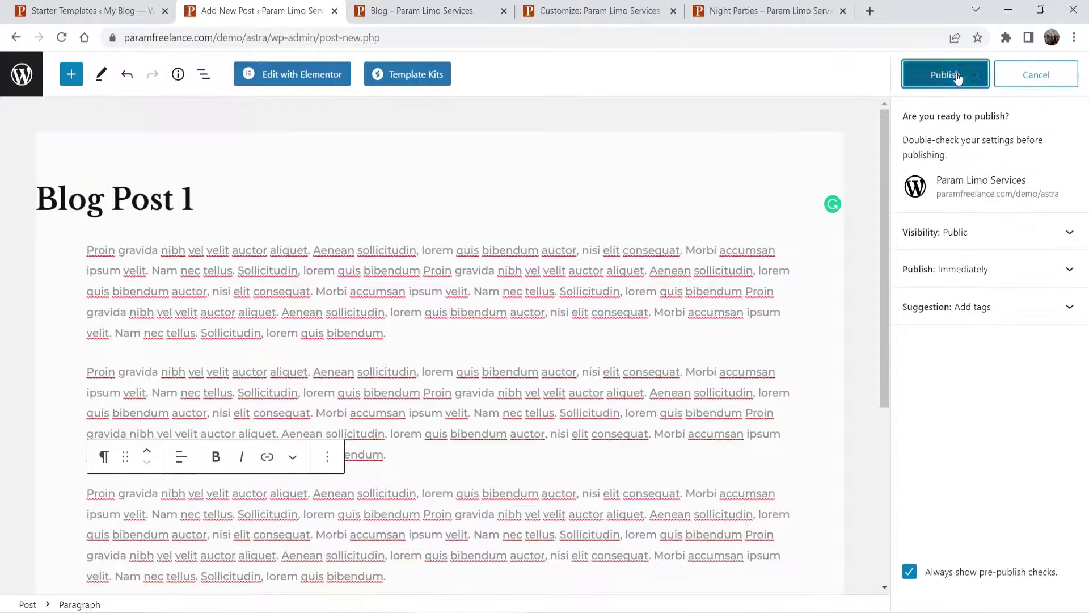
pyautogui.click(955, 76)
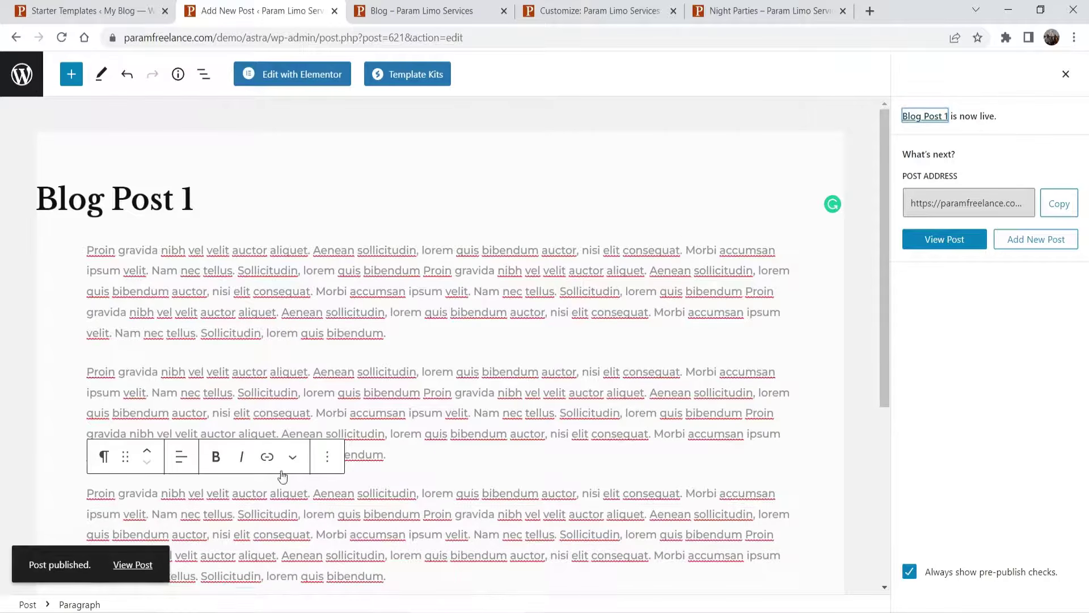
pyautogui.click(24, 78)
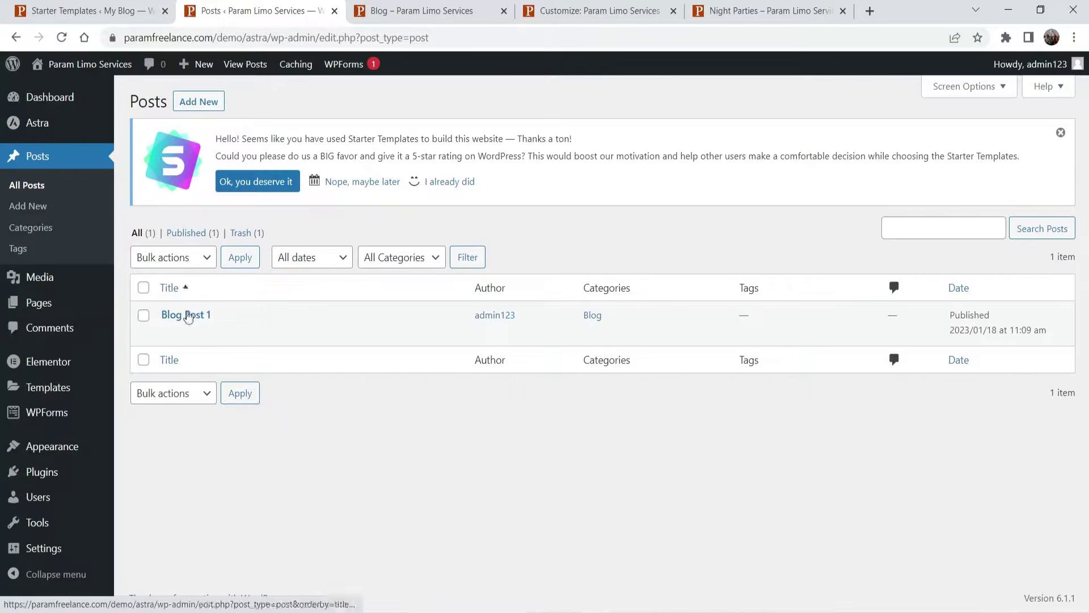
# - Start a new post titled 'Blog Post 3' and paste three lorem ipsum paragraphs
pyautogui.click(199, 101)
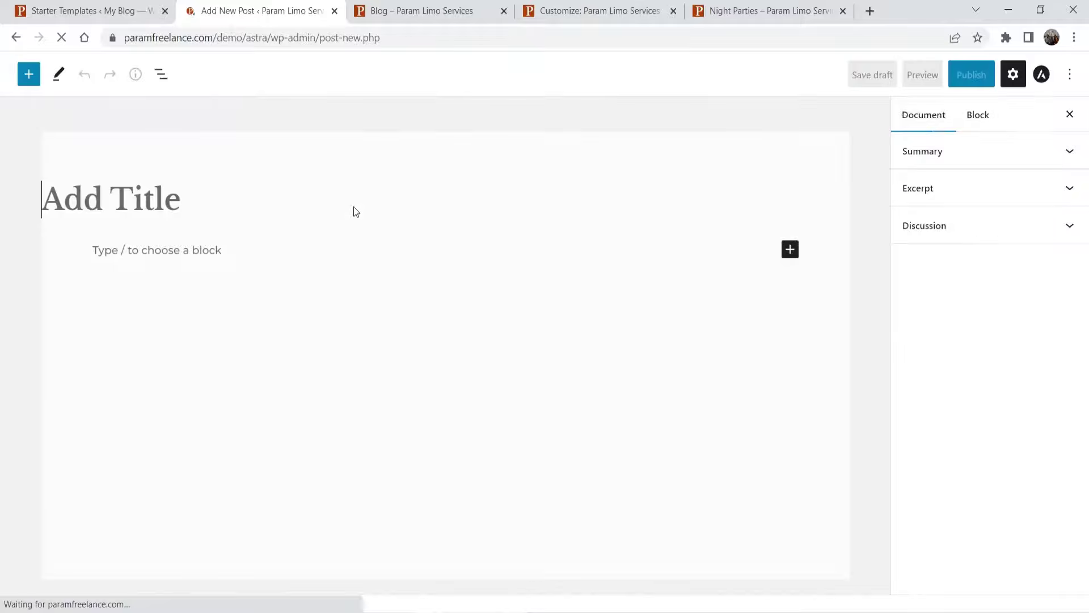
pyautogui.write('Blog Post 3')
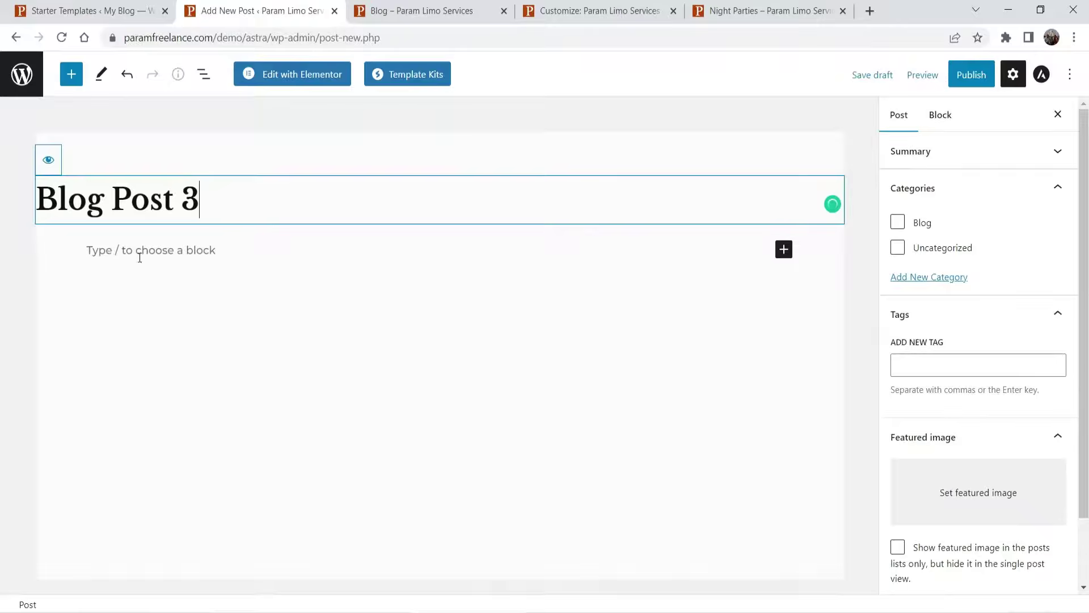
pyautogui.click(138, 250)
pyautogui.write('Proin gravida nibh vel velit auctor aliquet. Aenean sollicitudin, lorem quis bibendum auctor, nisi elit consequat. Morbi accumsan ipsum velit. Nam nec tellus. Sollicitudin, lorem quis bibendum Proin gravida nibh vel velit auctor aliquet. Aenean sollicitudin, lorem quis bibendum auctor, nisi elit consequat. Morbi accumsan ipsum velit. Nam nec tellus. Sollicitudin, lorem quis bibendum Proin gravida nibh vel velit auctor aliquet. Aenean sollicitudin, lorem quis bibendum auctor, nisi elit consequat. Morbi accumsan ipsum velit. Nam nec tellus. Sollicitudin, lorem quis bibendum.')
pyautogui.press('Return')
pyautogui.write('Proin gravida nibh vel velit auctor aliquet. Aenean sollicitudin, lorem quis bibendum auctor, nisi elit consequat. Morbi accumsan ipsum velit. Nam nec tellus. Sollicitudin, lorem quis bibendum Proin gravida nibh vel velit auctor aliquet. Aenean sollicitudin, lorem quis bibendum auctor, nisi elit consequat. Morbi accumsan ipsum velit. Nam nec tellus. Sollicitudin, lorem quis bibendum Proin gravida nibh vel velit auctor aliquet. Aenean sollicitudin, lorem quis bibendum auctor, nisi elit consequat. Morbi accumsan ipsum velit. Nam nec tellus. Sollicitudin, lorem quis bibendum.')
pyautogui.press('Return')
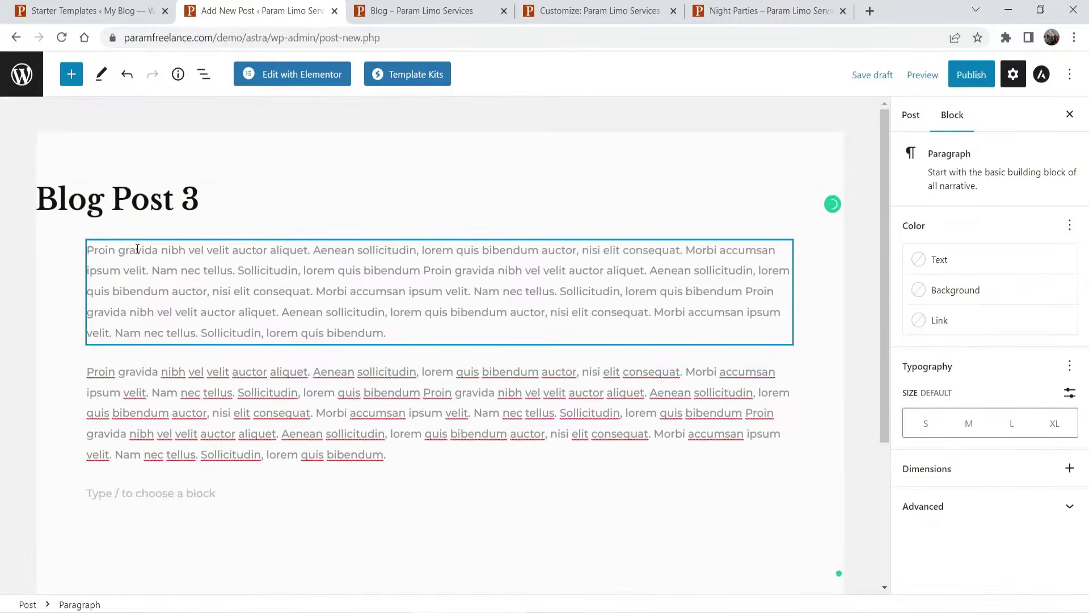
pyautogui.write('Proin gravida nibh vel velit auctor aliquet. Aenean sollicitudin, lorem quis bibendum auctor, nisi elit consequat. Morbi accumsan ipsum velit. Nam nec tellus. Sollicitudin, lorem quis bibendum Proin gravida nibh vel velit auctor aliquet. Aenean sollicitudin, lorem quis bibendum auctor, nisi elit consequat. Morbi accumsan ipsum velit. Nam nec tellus. Sollicitudin, lorem quis bibendum Proin gravida nibh vel velit auctor aliquet. Aenean sollicitudin, lorem quis bibendum auctor, nisi elit consequat. Morbi accumsan ipsum velit. Nam nec tellus. Sollicitudin, lorem quis bibendum.')
# - Assign the post to the Blog category
pyautogui.click(1070, 115)
pyautogui.click(1013, 75)
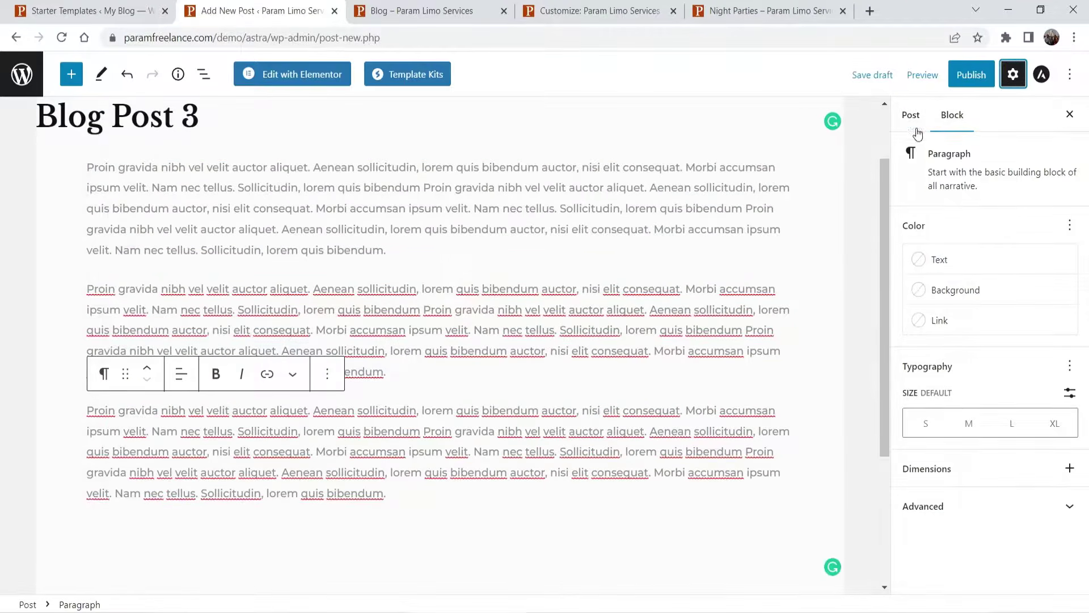
pyautogui.click(898, 115)
pyautogui.click(898, 222)
# - Set the black limo as the featured image and publish Blog Post 3
pyautogui.click(1012, 484)
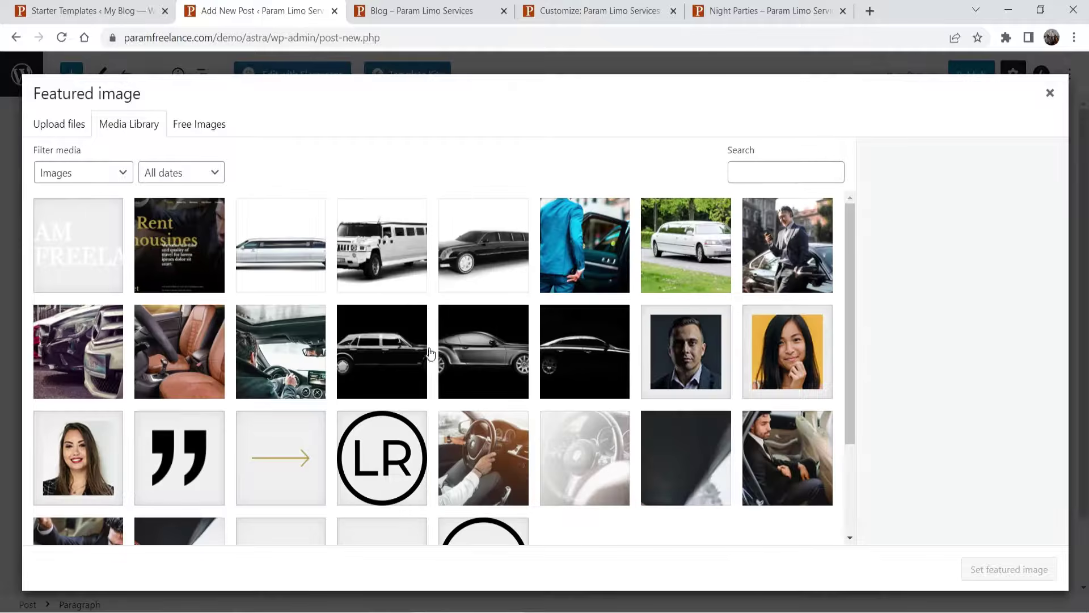
pyautogui.click(425, 352)
pyautogui.click(1010, 569)
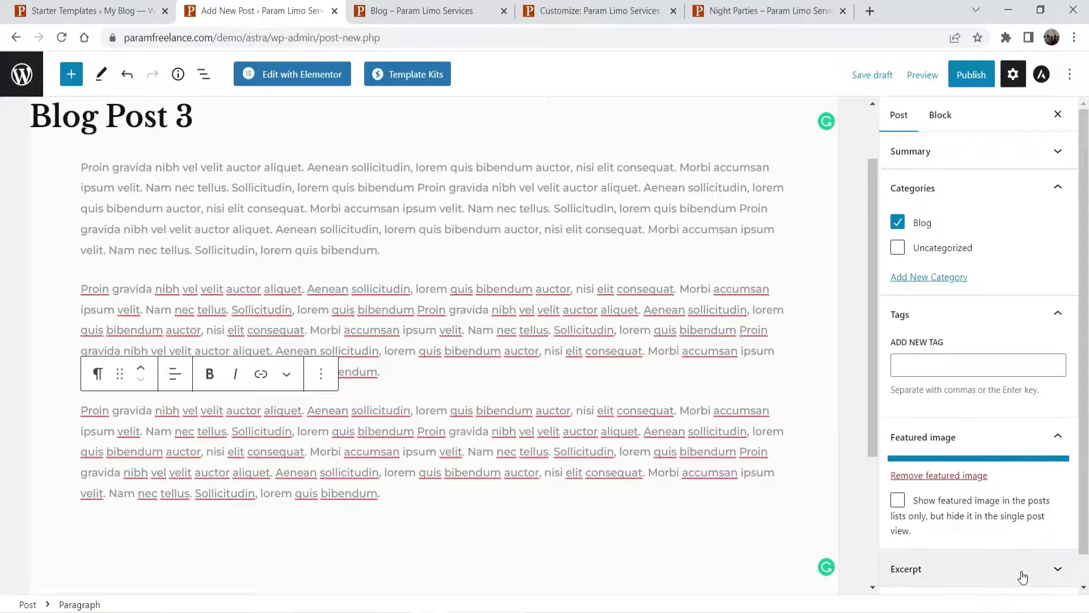
pyautogui.click(971, 75)
pyautogui.click(947, 74)
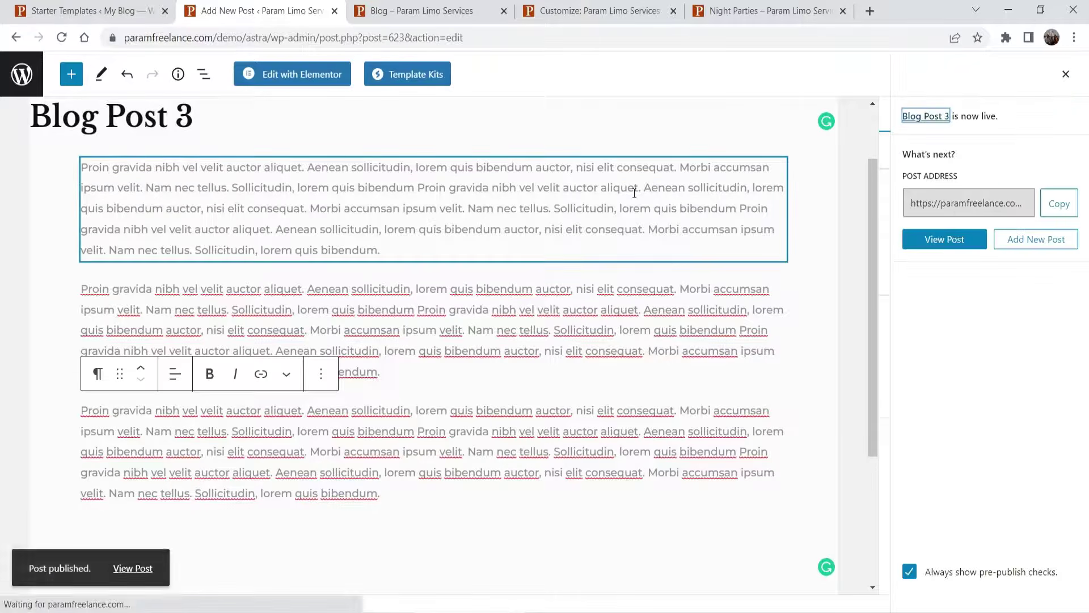
# - Open the published post in a new tab to check it, then close that tab
pyautogui.rightClick(126, 564)
pyautogui.click(180, 445)
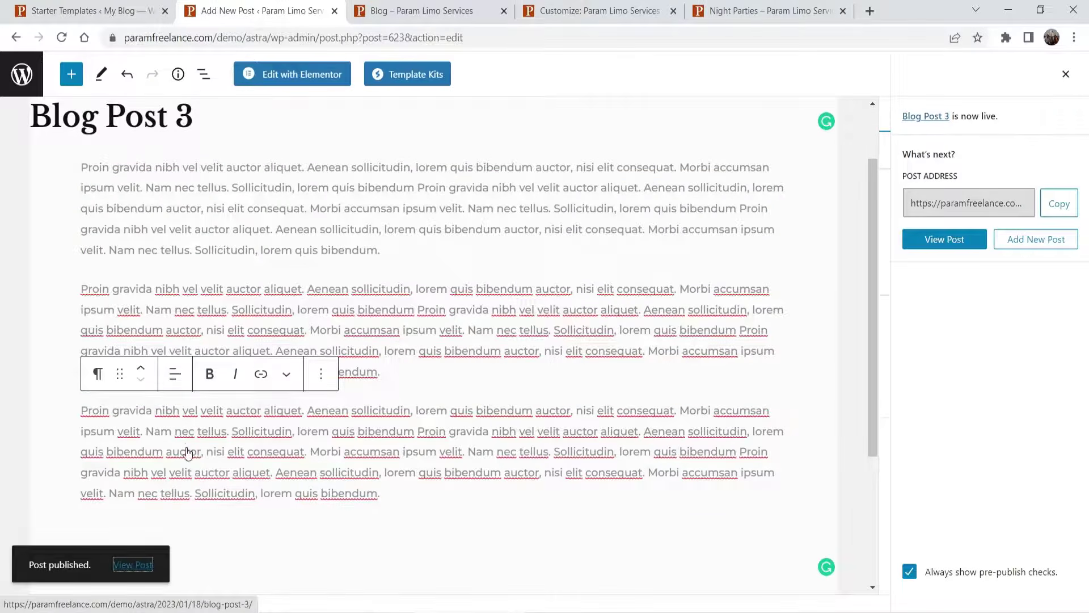
pyautogui.click(522, 11)
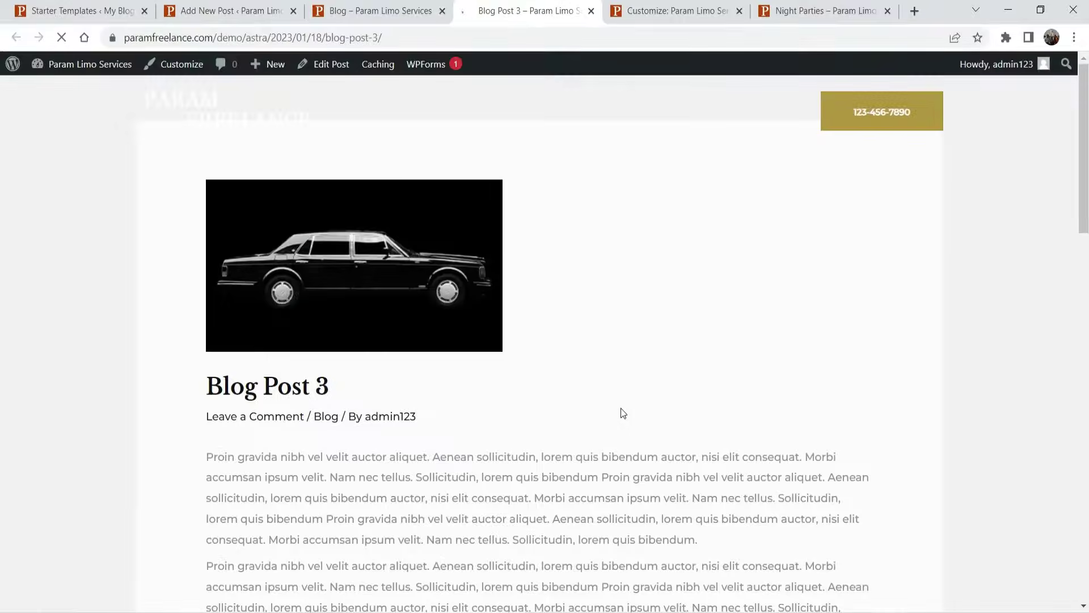
pyautogui.scroll(-3, 724, 305)
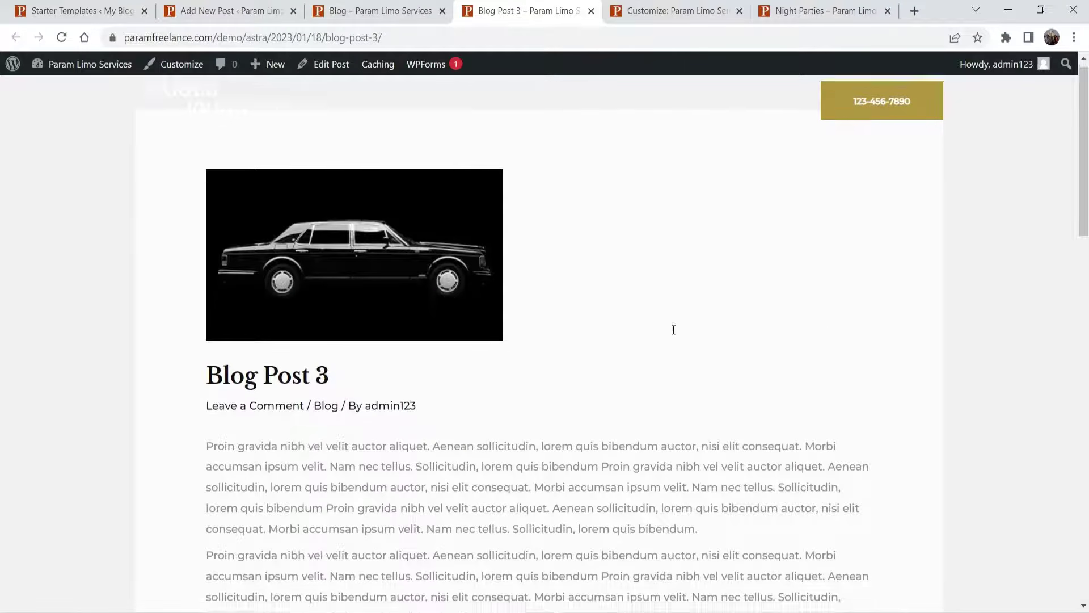
pyautogui.scroll(3, 658, 320)
pyautogui.click(590, 11)
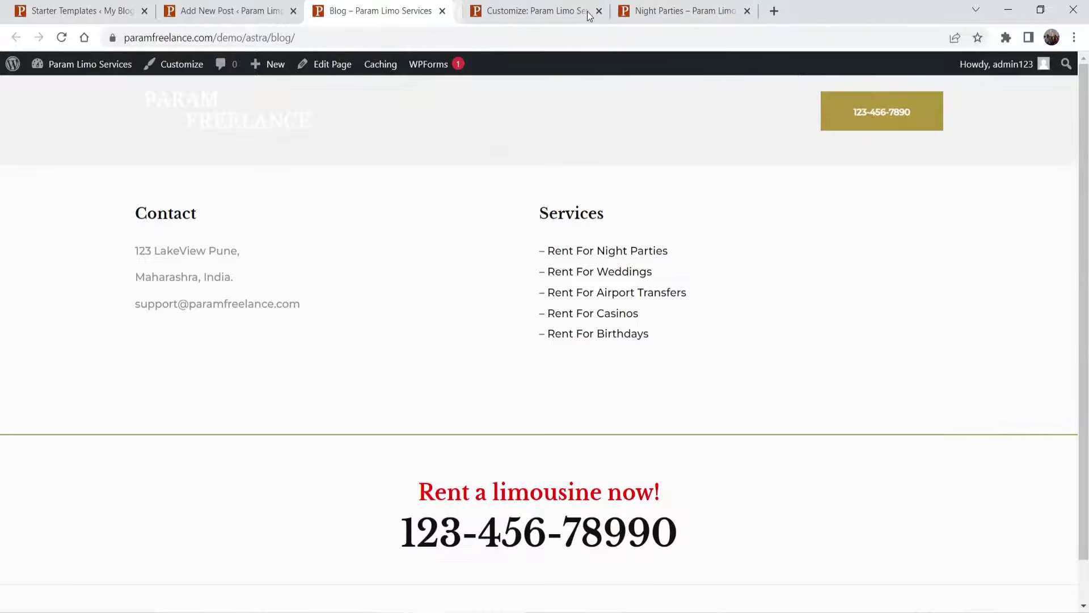
pyautogui.click(250, 11)
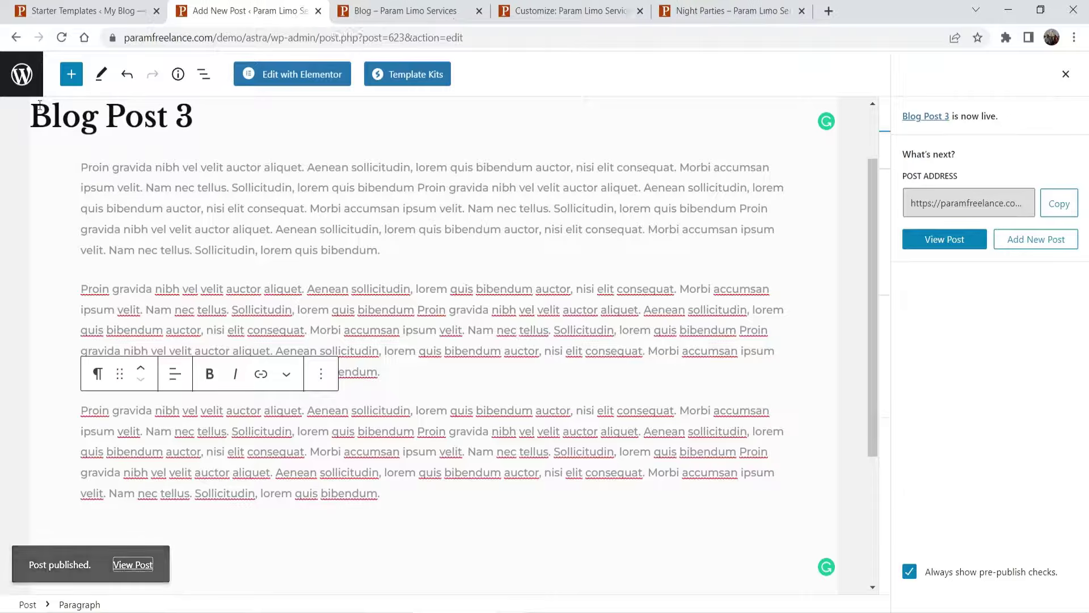
# - Start another post, Blog Post 2, and paste the lorem ipsum paragraphs into its body
pyautogui.click(20, 83)
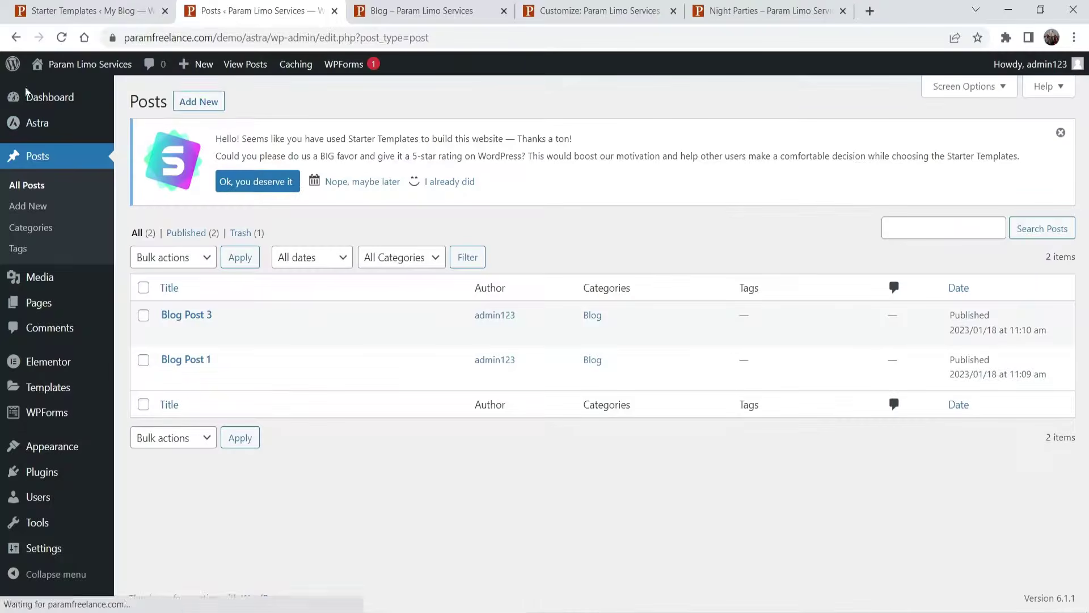
pyautogui.click(213, 107)
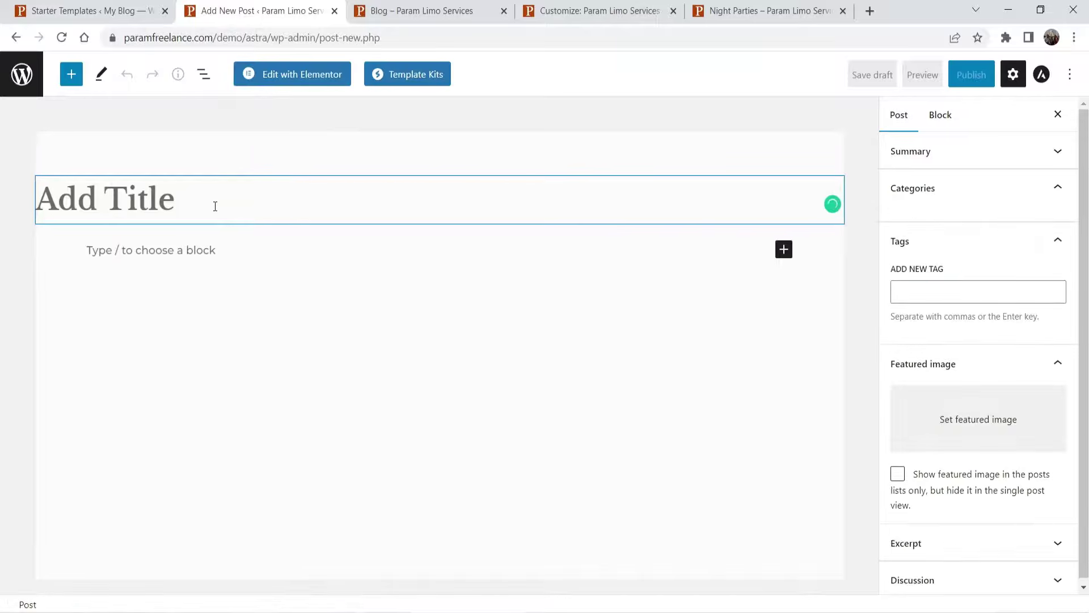
pyautogui.write('Blog Post 2')
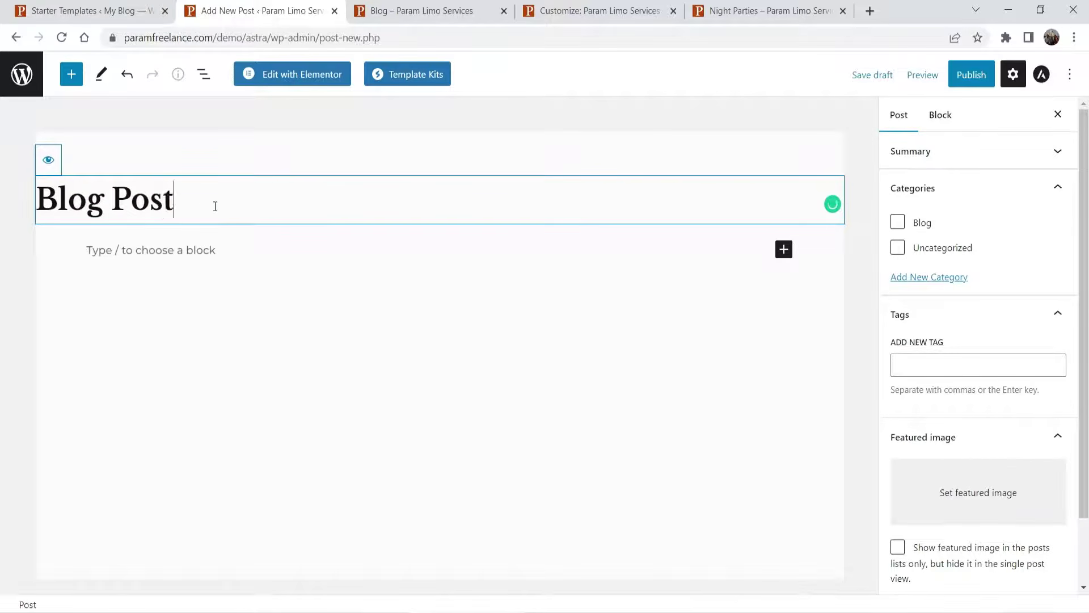
pyautogui.click(172, 251)
pyautogui.hotkey('ctrl', 'v')
# - File Blog Post 2 under Blog, give it a limo featured image, and publish it
pyautogui.click(899, 115)
pyautogui.click(898, 222)
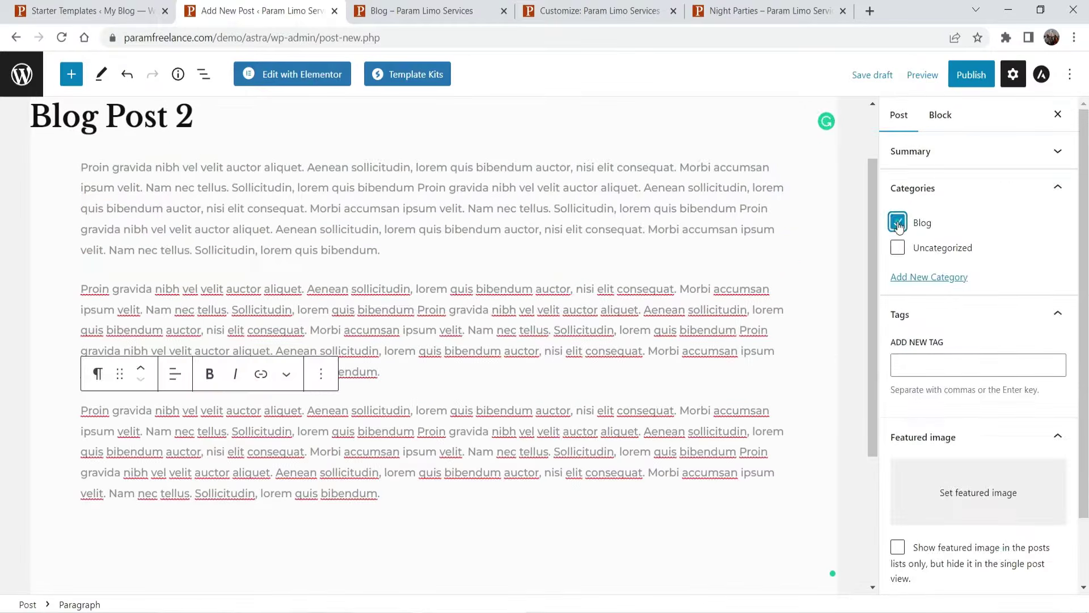
pyautogui.click(959, 489)
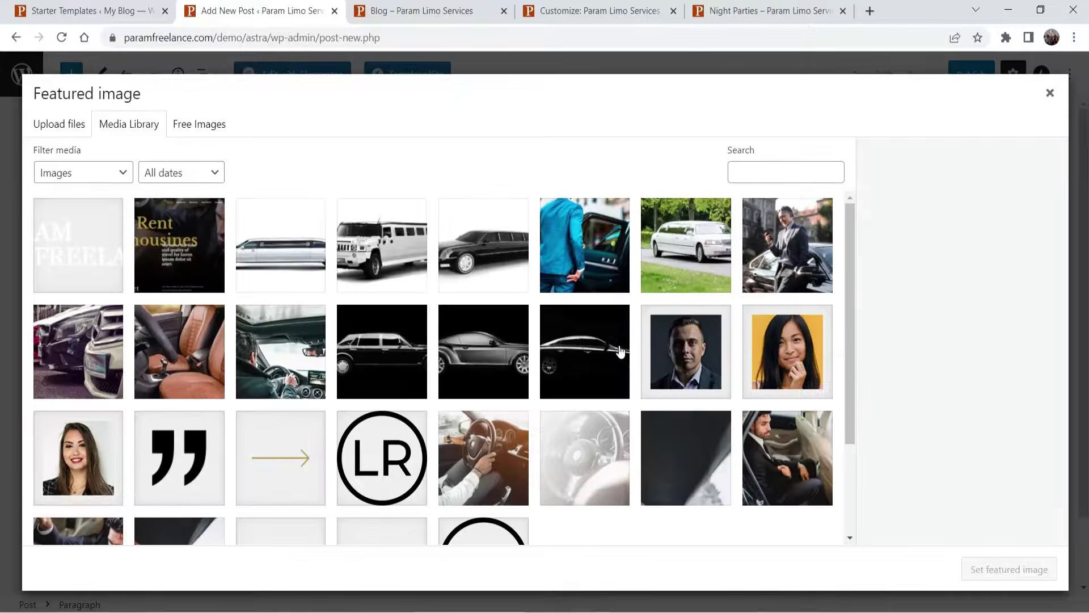
pyautogui.click(618, 347)
pyautogui.click(1009, 569)
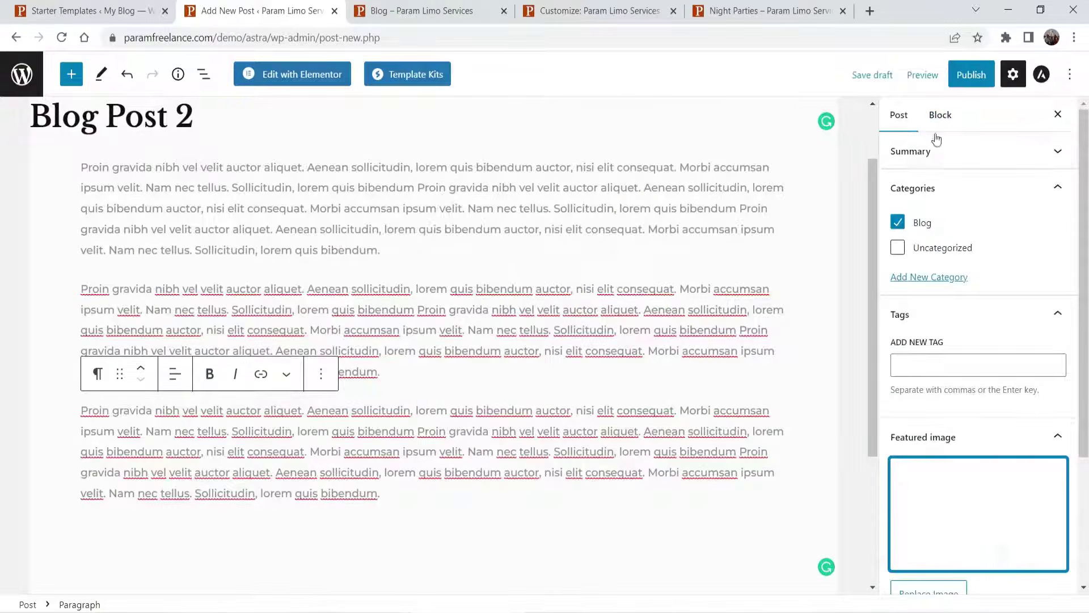
pyautogui.click(972, 74)
pyautogui.click(946, 74)
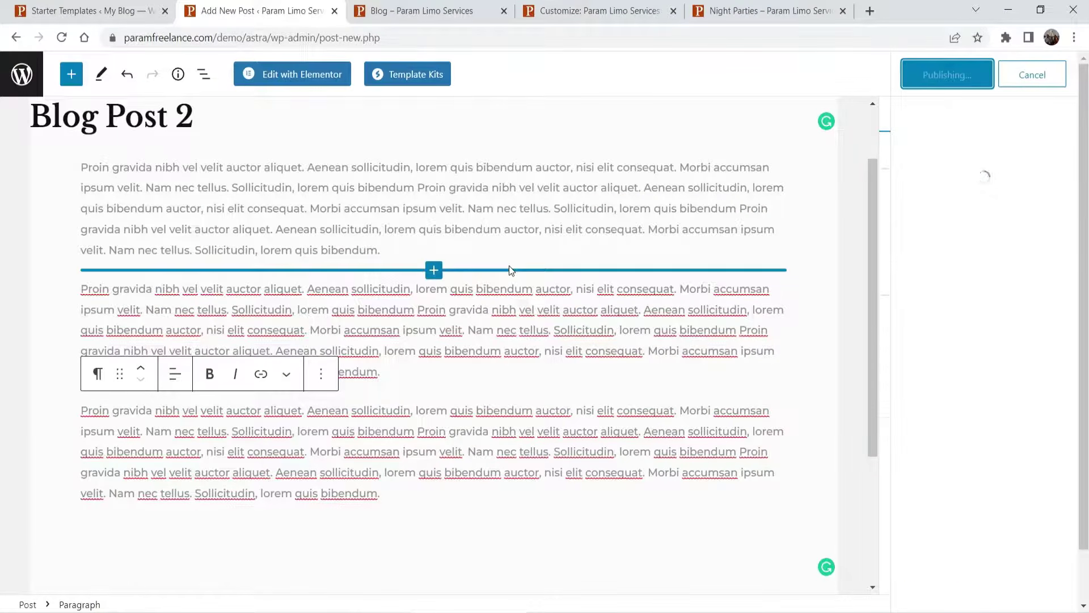
# - Return to the posts list and view the live Blog page
pyautogui.click(12, 74)
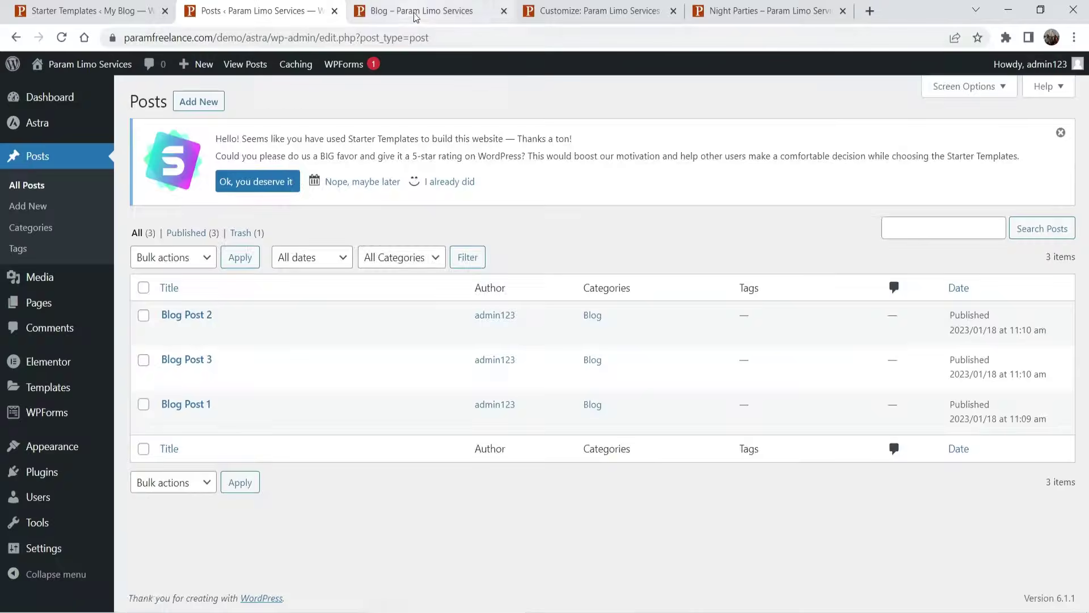
pyautogui.click(477, 13)
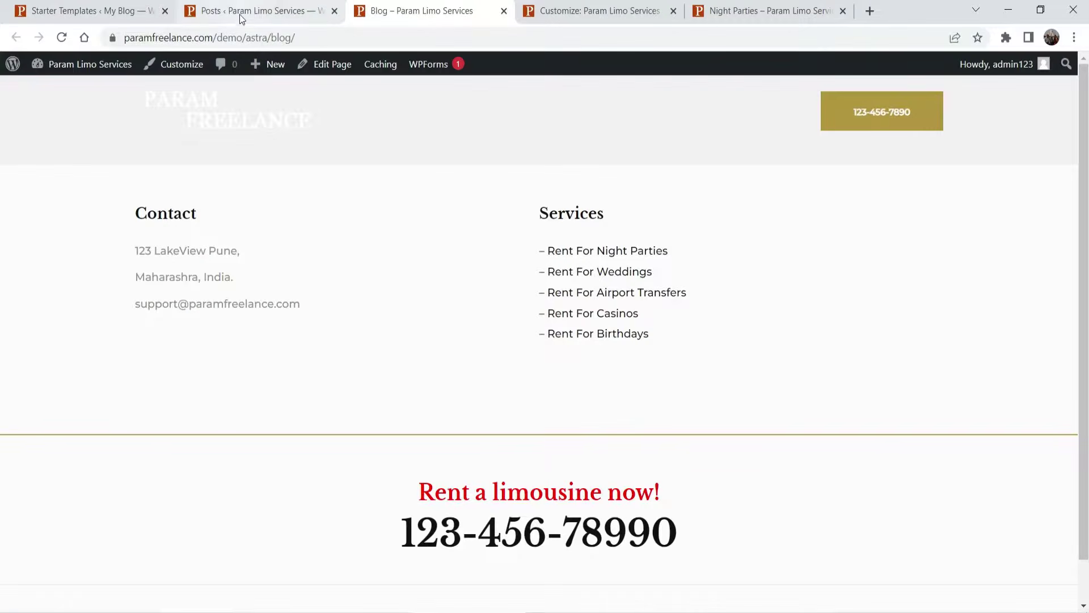
pyautogui.click(241, 17)
pyautogui.click(667, 12)
# - Close the old Customizer and Night Parties tabs, then open Blog Options from the Astra dashboard
pyautogui.click(675, 11)
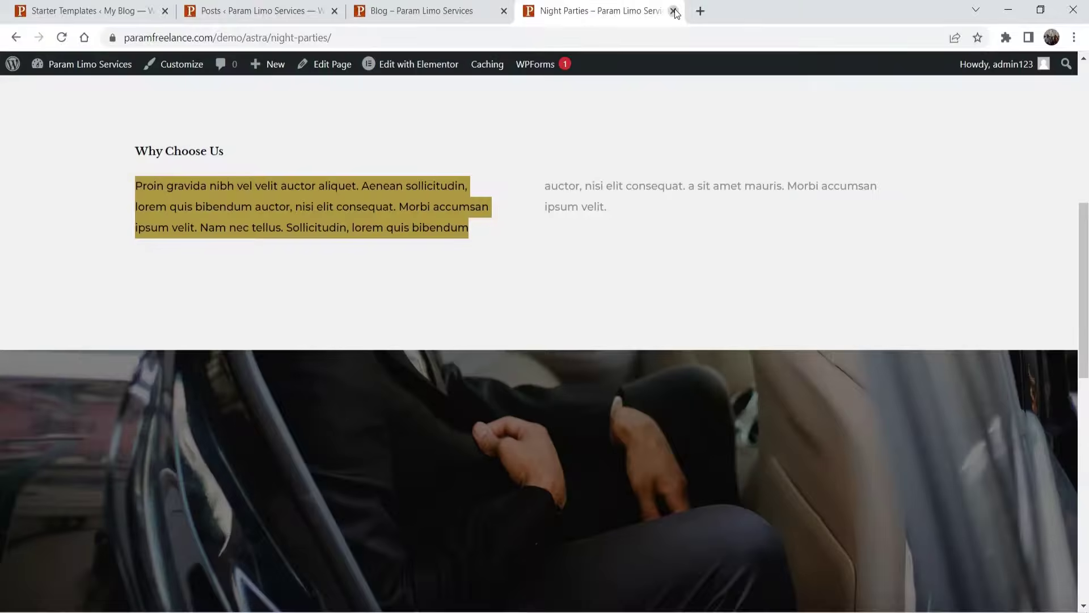
pyautogui.click(673, 12)
pyautogui.click(264, 16)
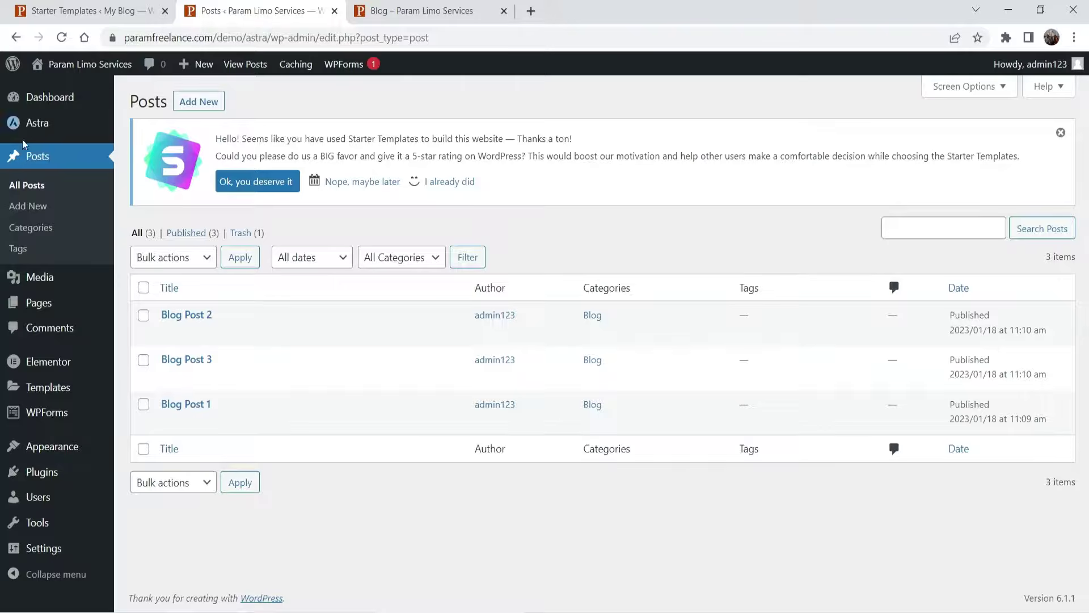
pyautogui.click(37, 123)
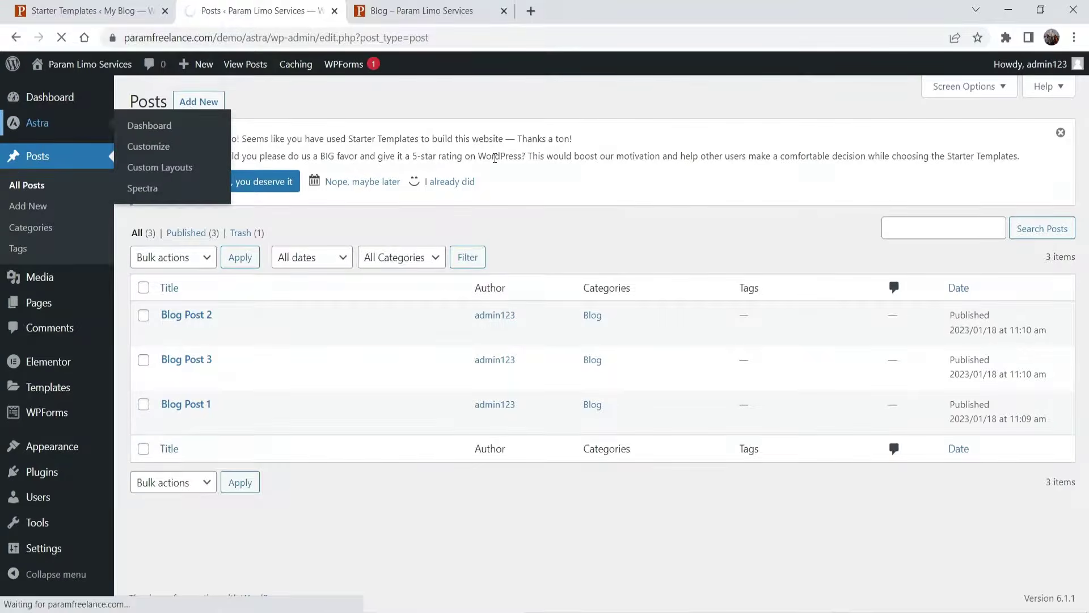
pyautogui.scroll(-4, 495, 159)
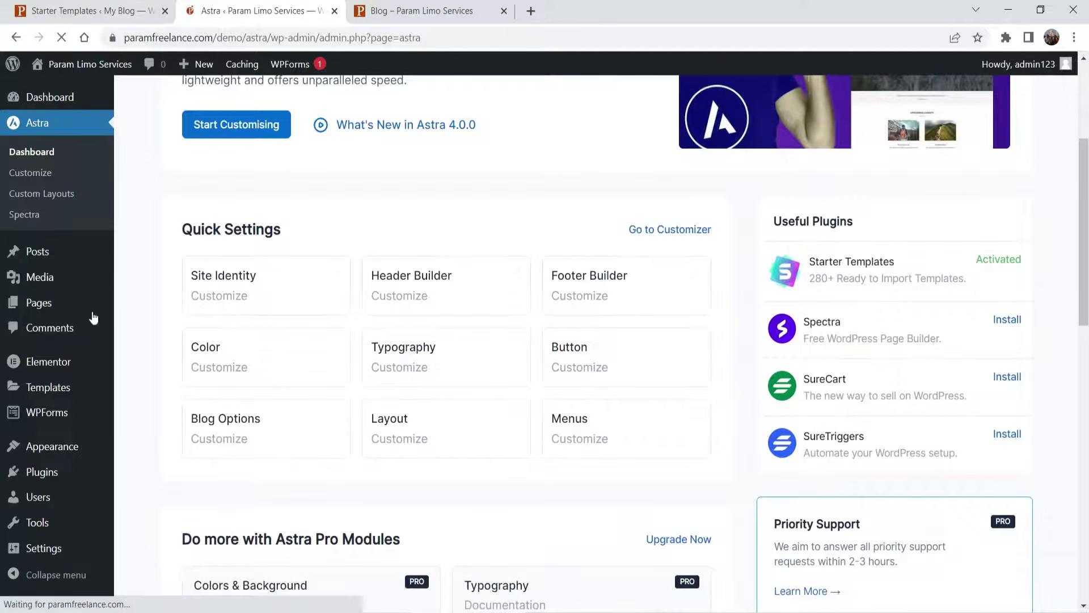
pyautogui.click(225, 438)
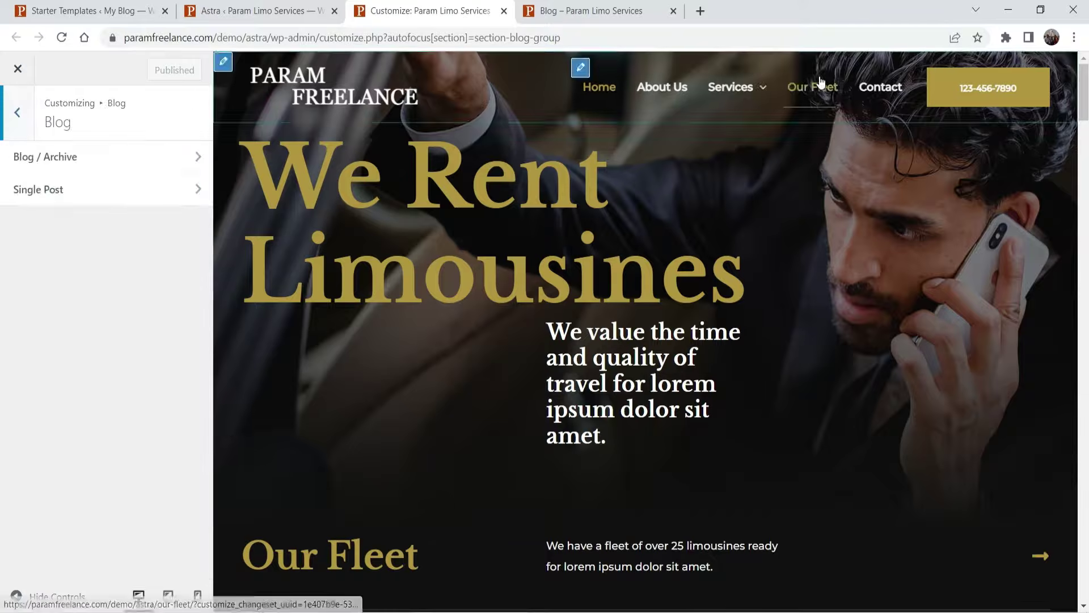
# - Open the Customizer from the live Blog page and go to its Blog settings
pyautogui.click(615, 18)
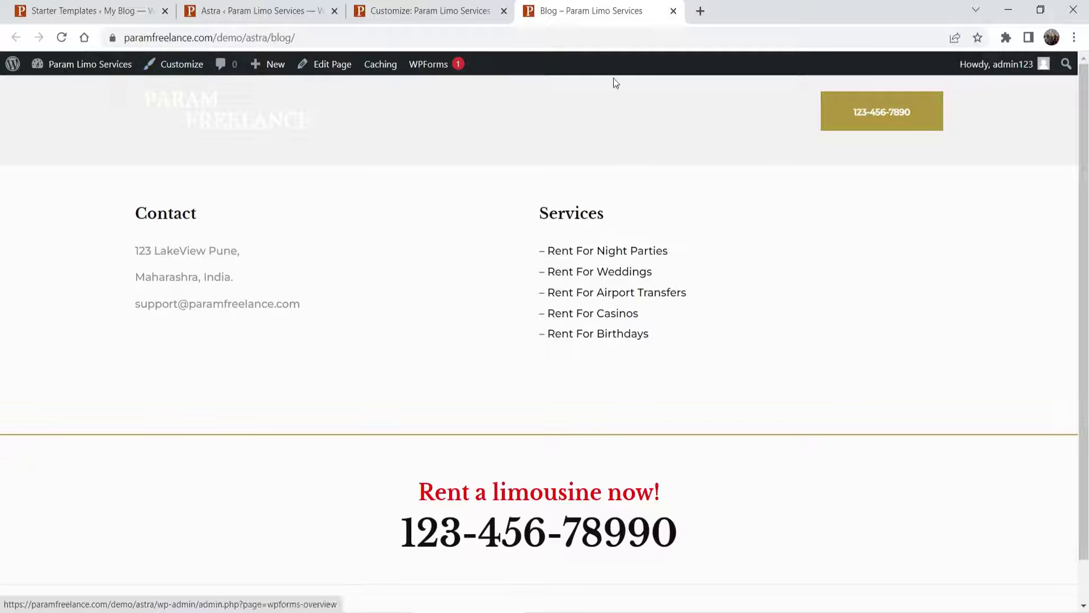
pyautogui.hotkey('ctrl', 'shift', 'Tab')
pyautogui.scroll(-15, 822, 247)
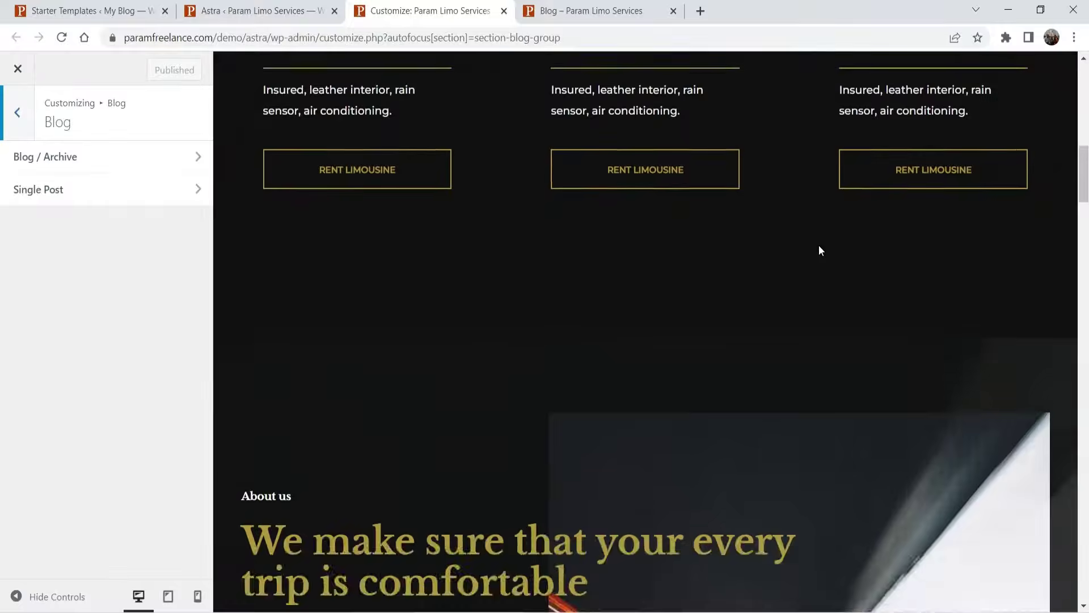
pyautogui.scroll(15, 818, 245)
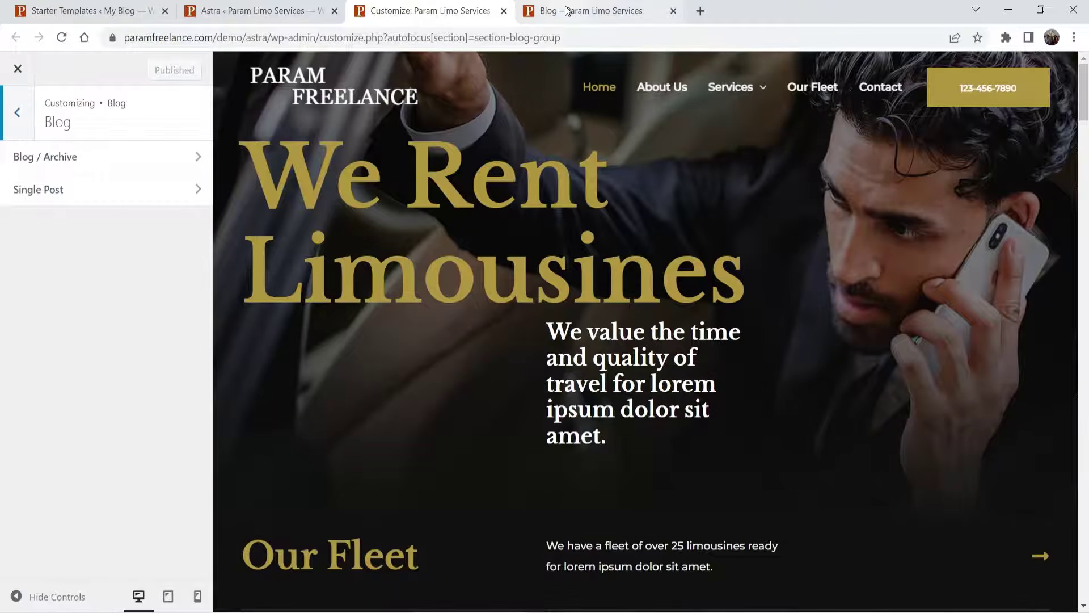
pyautogui.click(567, 10)
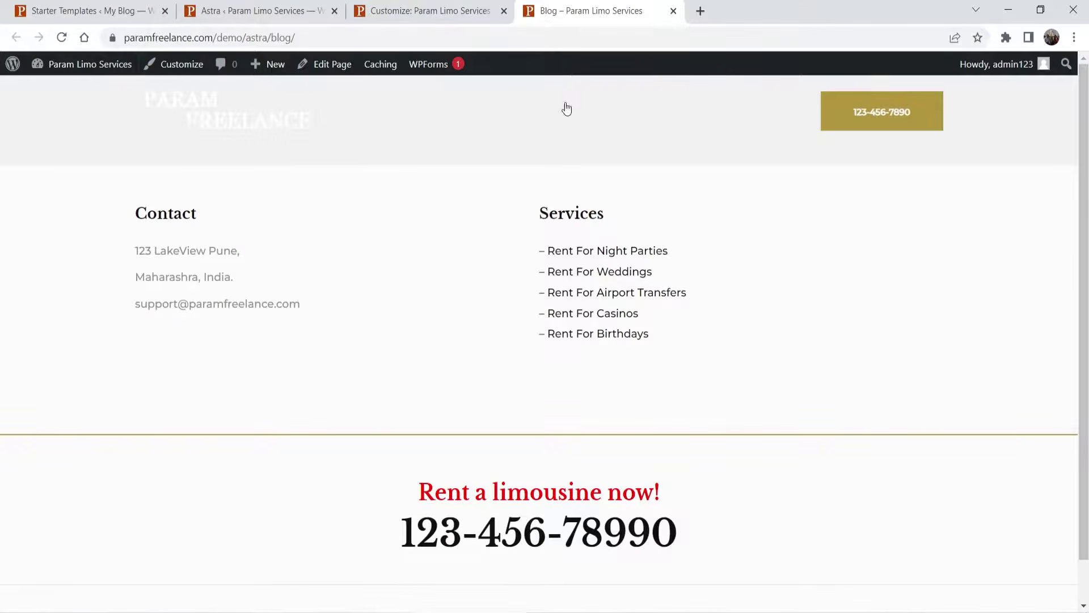
pyautogui.click(187, 66)
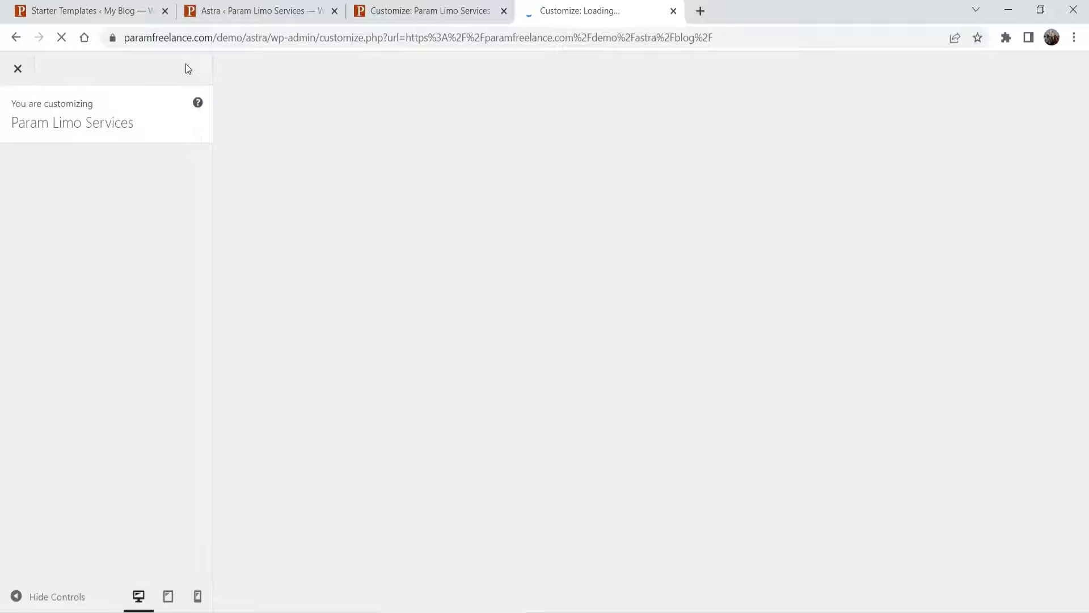
pyautogui.click(424, 9)
pyautogui.click(619, 10)
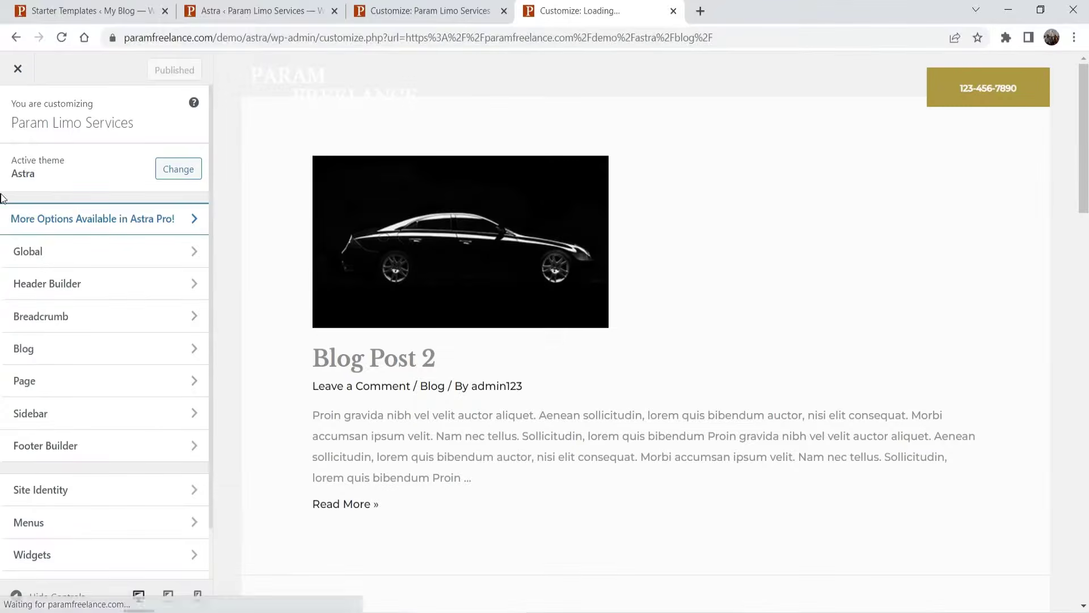
pyautogui.click(32, 351)
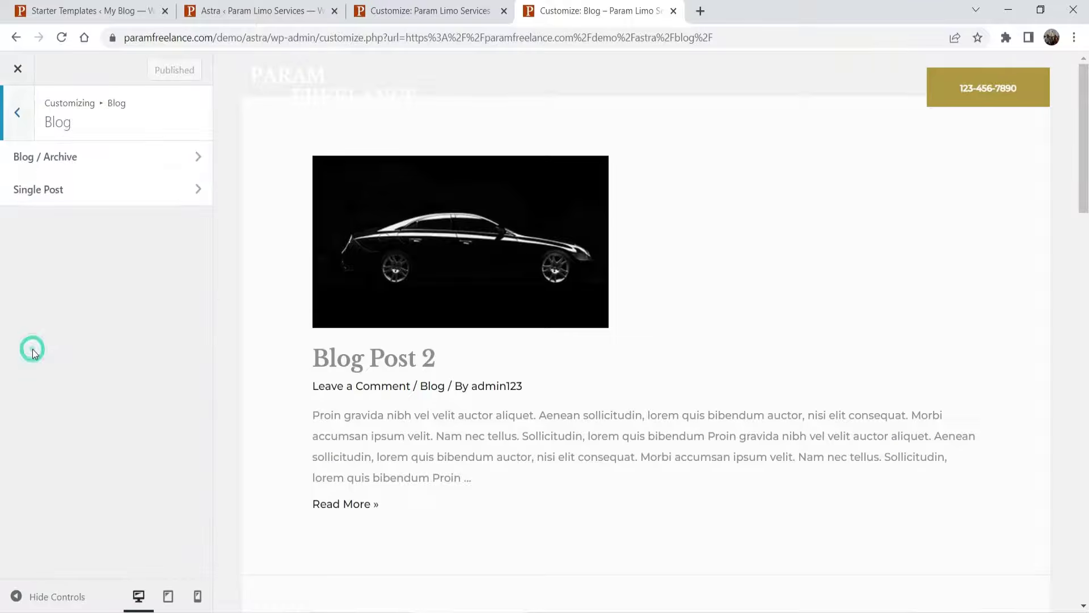
# - Open the Blog / Archive settings and try a Right Sidebar layout
pyautogui.click(61, 161)
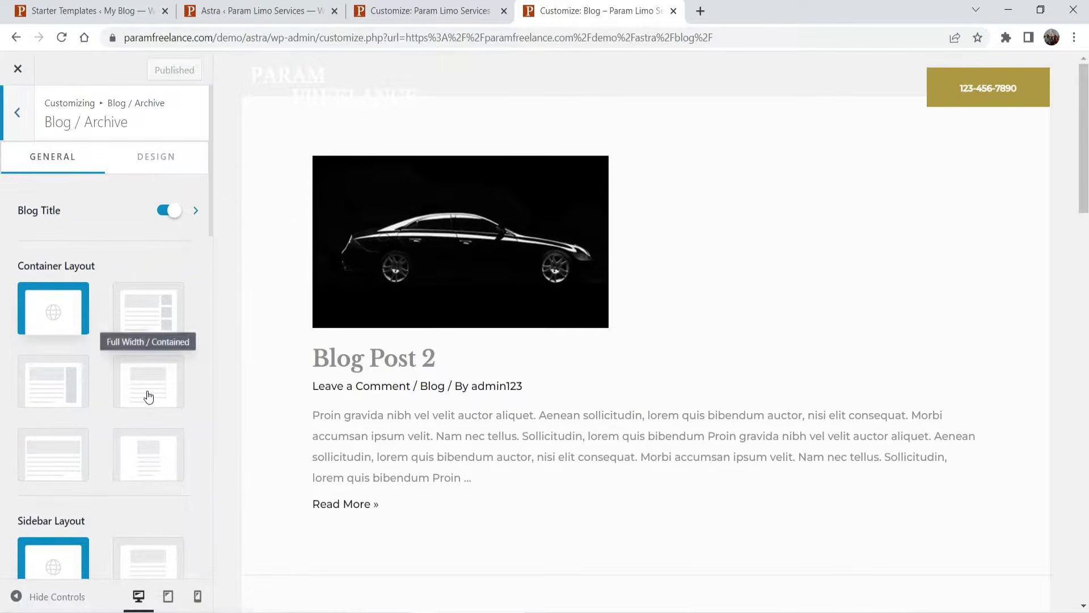
pyautogui.scroll(-5, 167, 327)
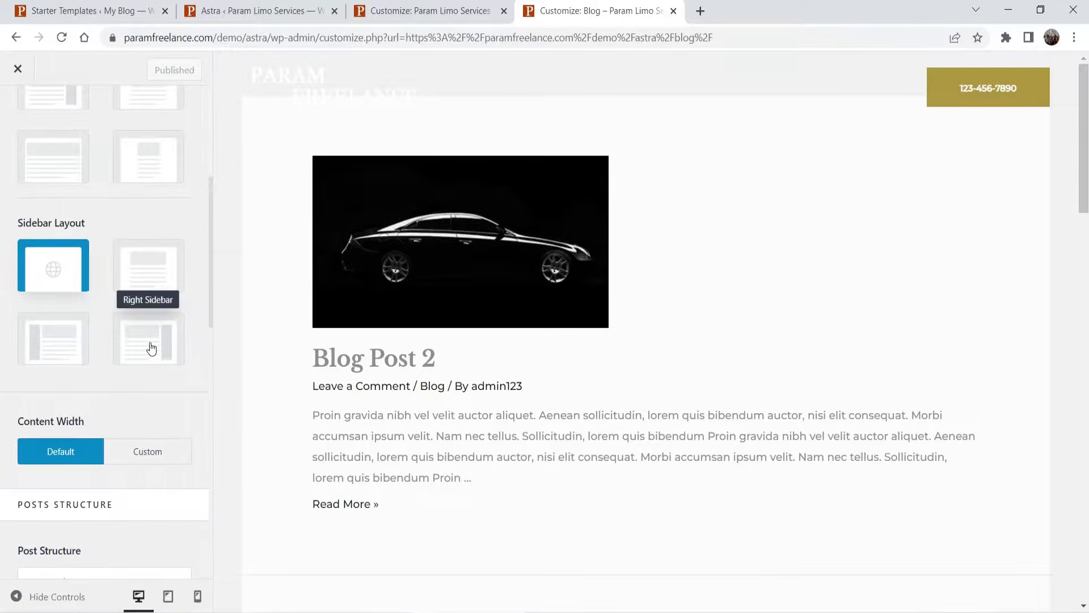
pyautogui.click(149, 342)
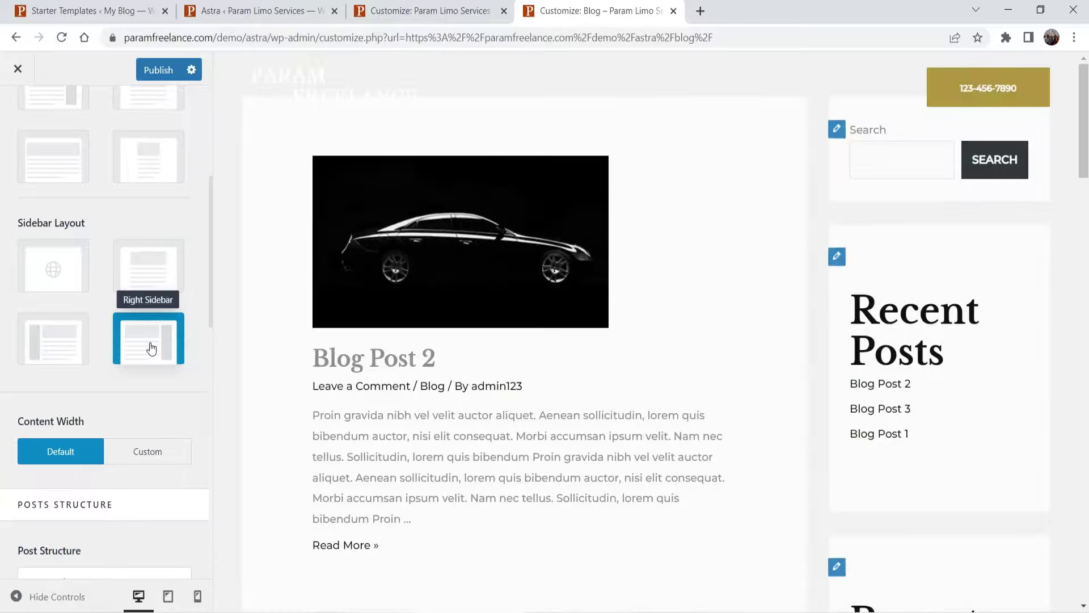
pyautogui.scroll(-20, 953, 296)
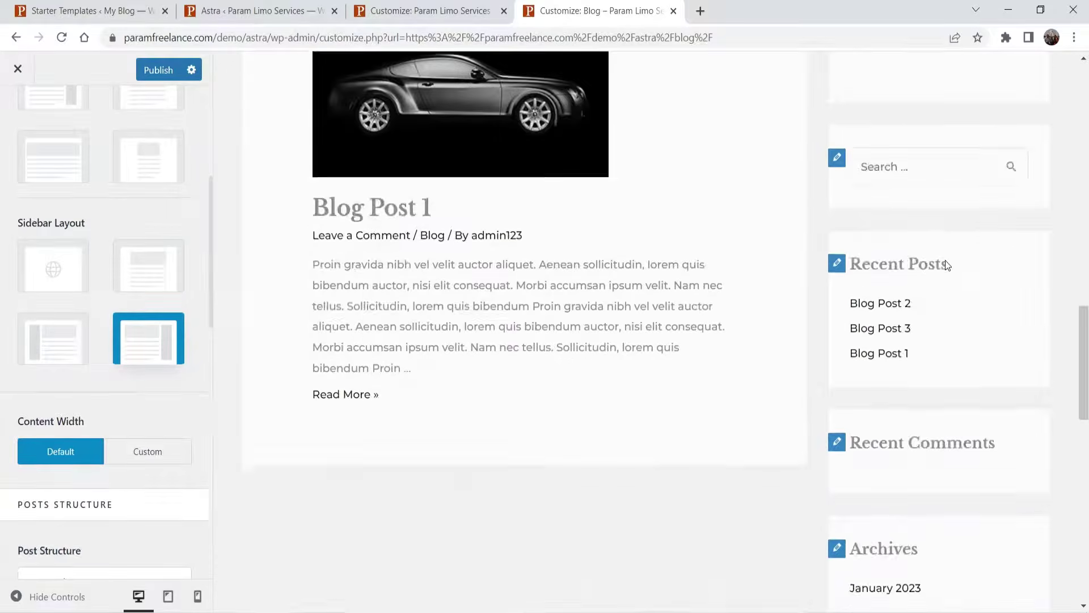
pyautogui.scroll(20, 944, 265)
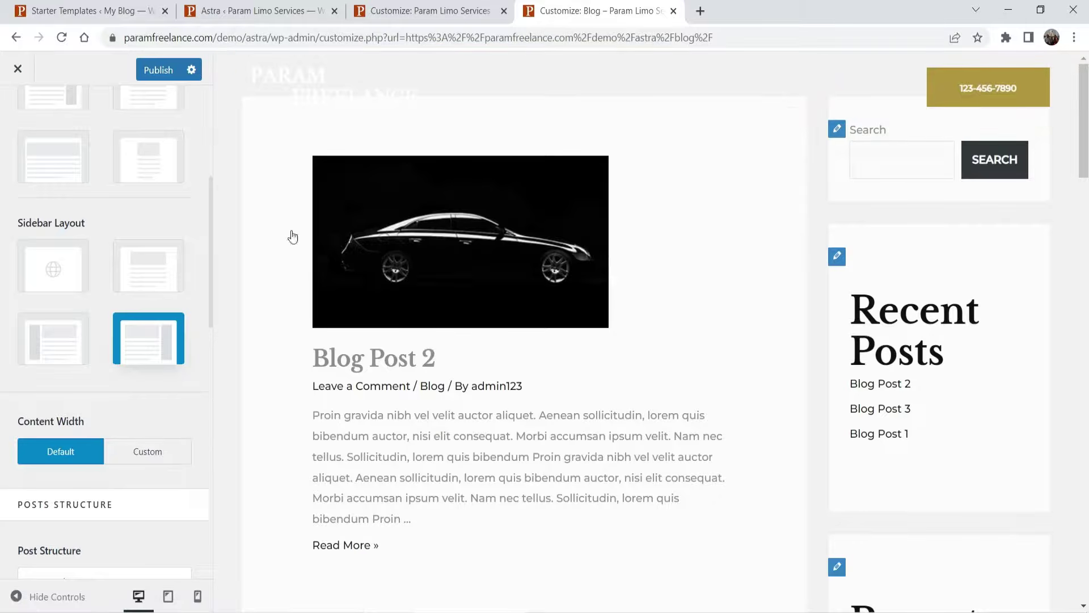
pyautogui.scroll(-4, 83, 491)
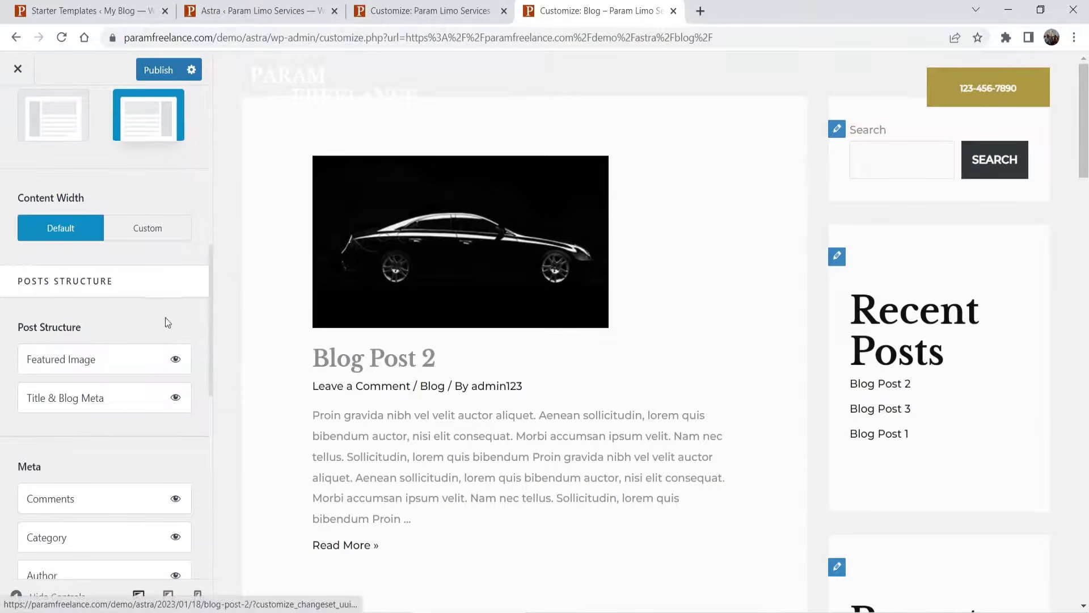
pyautogui.scroll(-4, 151, 324)
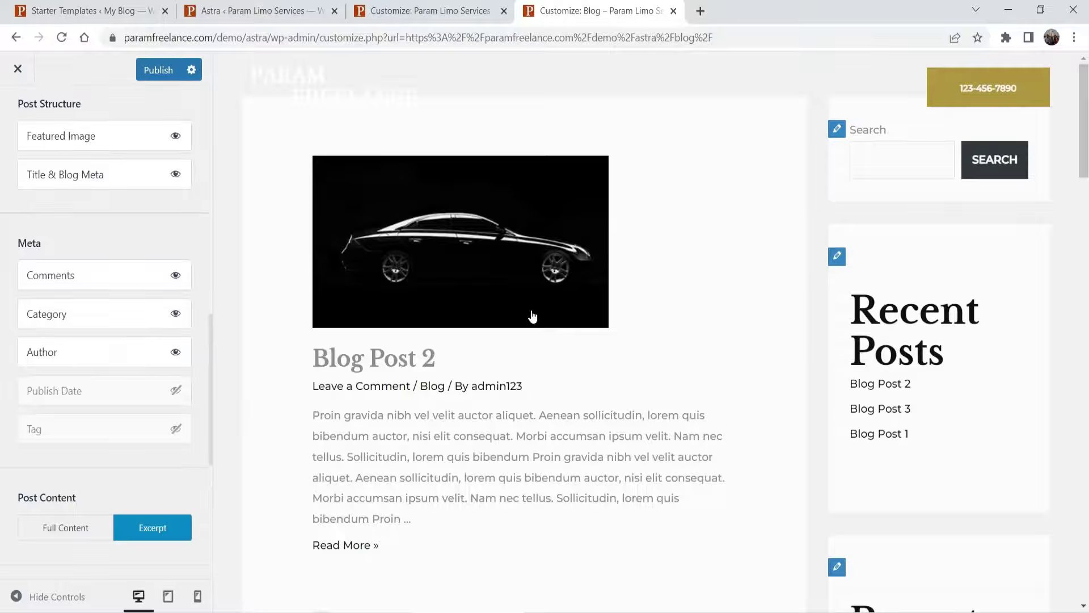
pyautogui.scroll(-18, 534, 317)
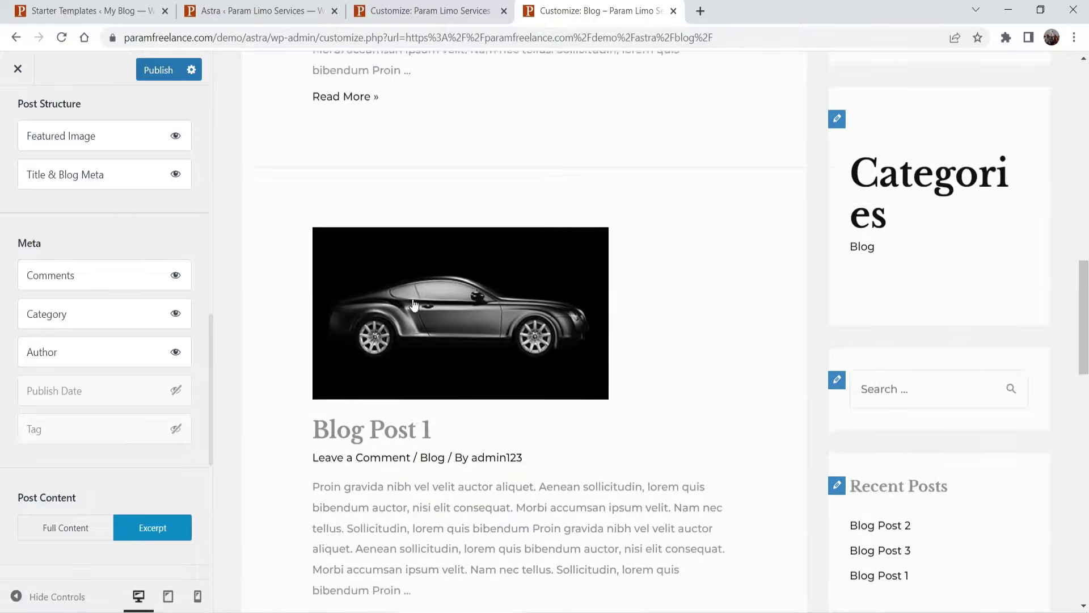
pyautogui.scroll(16, 414, 305)
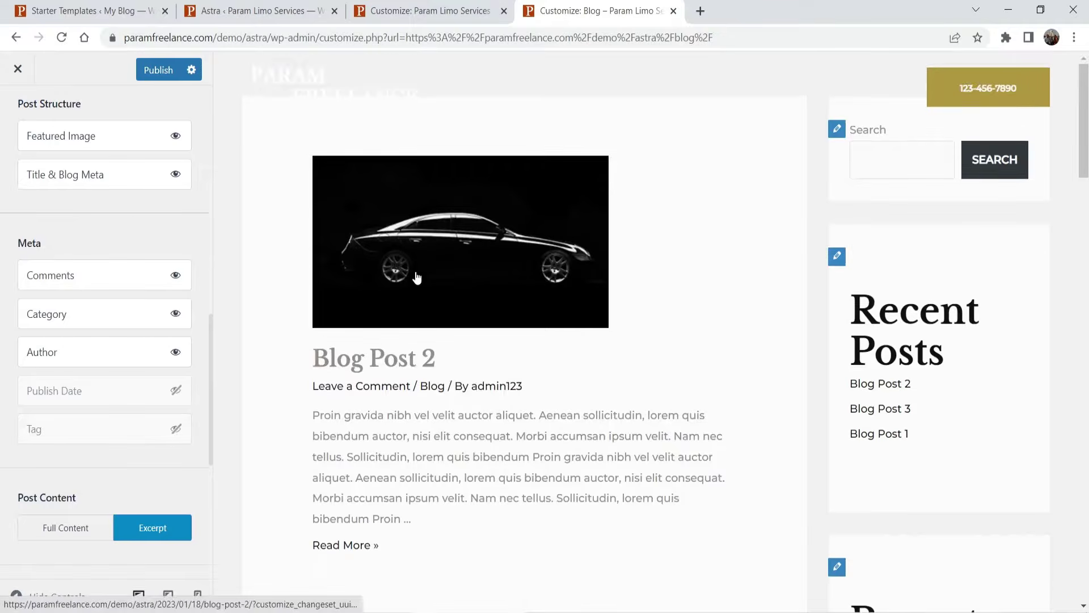
pyautogui.scroll(8, 127, 221)
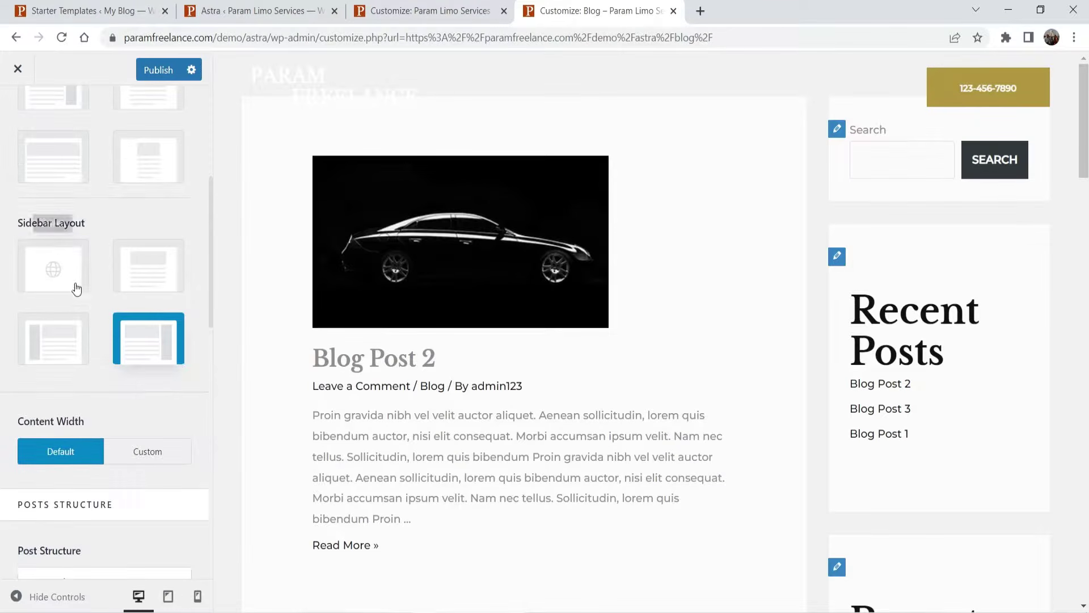
# - Switch the archive Sidebar Layout to No Sidebar and publish the change
pyautogui.click(144, 272)
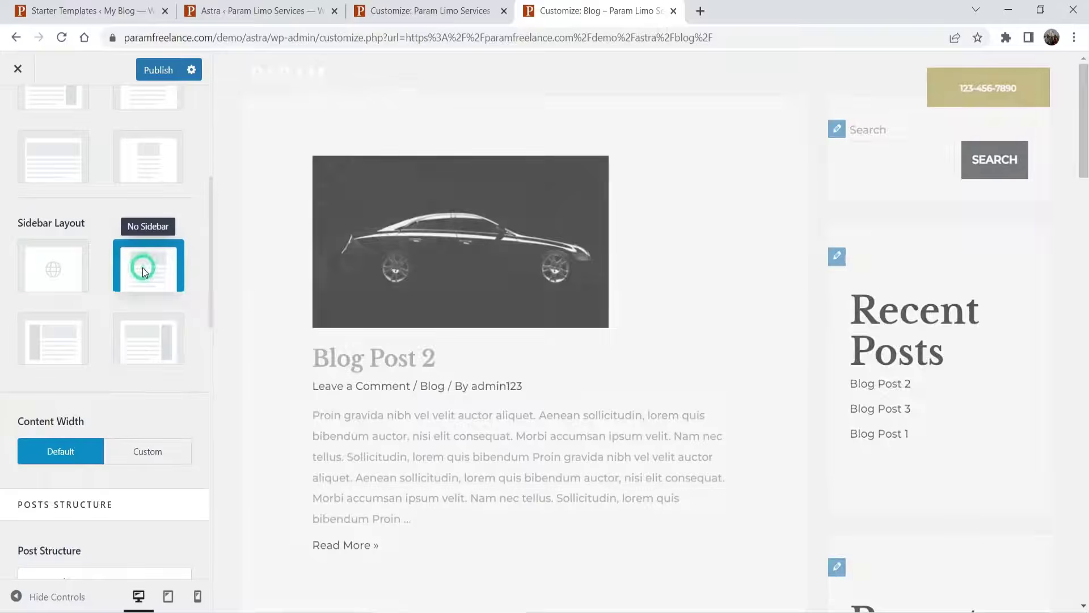
pyautogui.scroll(4, 139, 268)
pyautogui.scroll(-8, 24, 284)
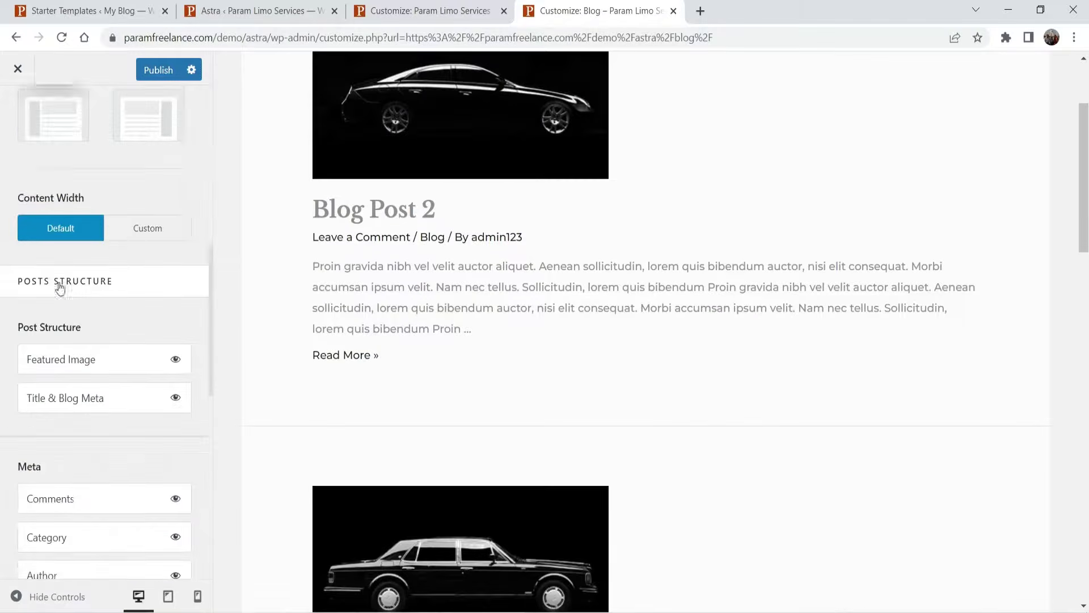
pyautogui.scroll(-6, 73, 280)
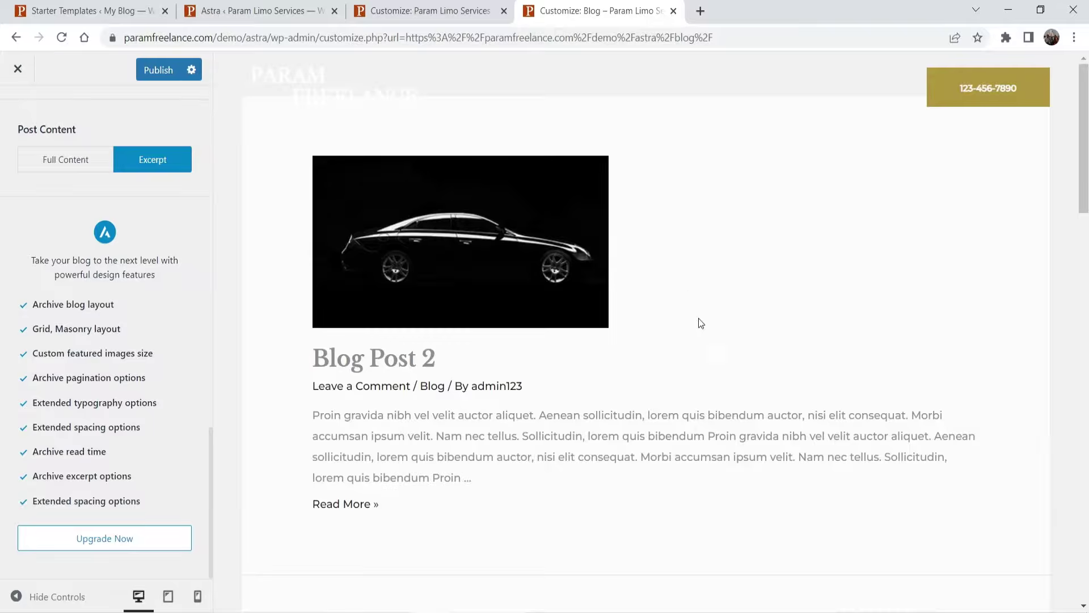
pyautogui.scroll(-20, 657, 297)
pyautogui.scroll(9, 658, 312)
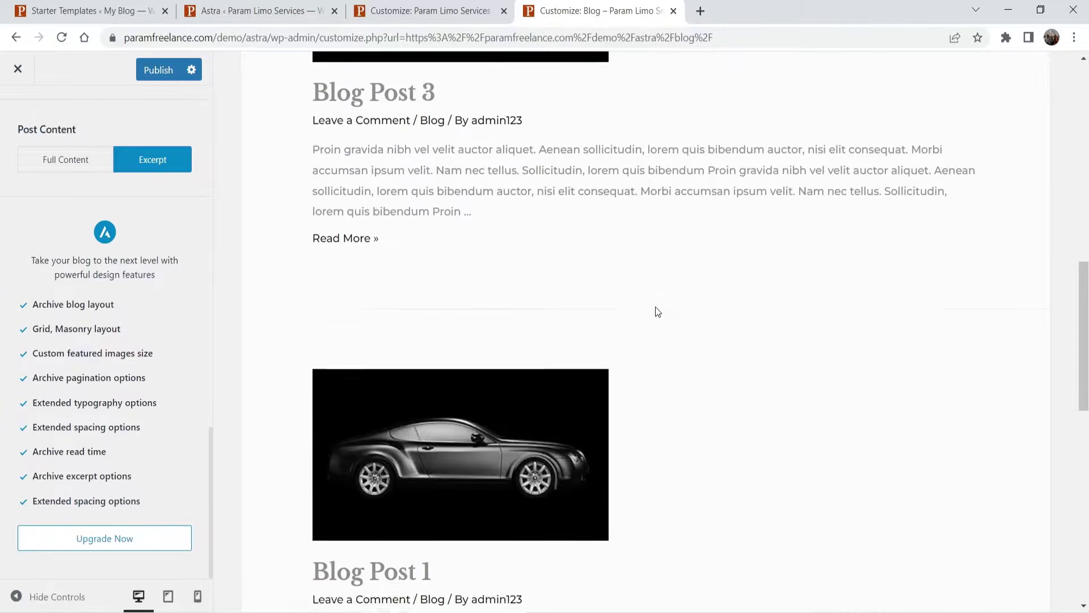
pyautogui.scroll(5, 658, 312)
pyautogui.click(169, 73)
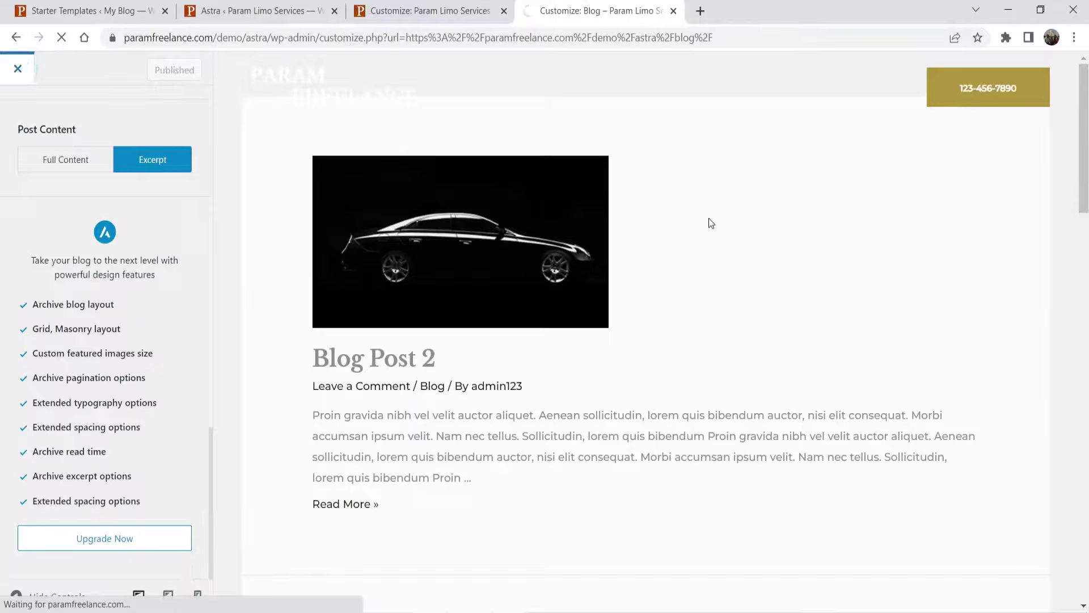
# - Close the extra Starter Templates tab to return to the Astra dashboard
pyautogui.scroll(-5, 620, 219)
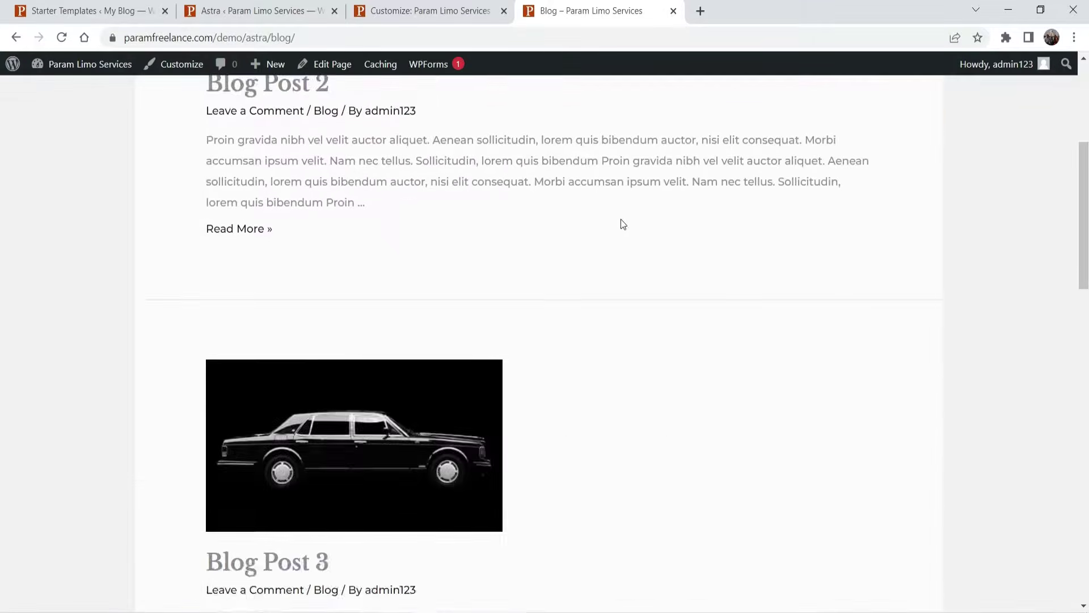
pyautogui.scroll(-5, 621, 219)
pyautogui.scroll(7, 625, 220)
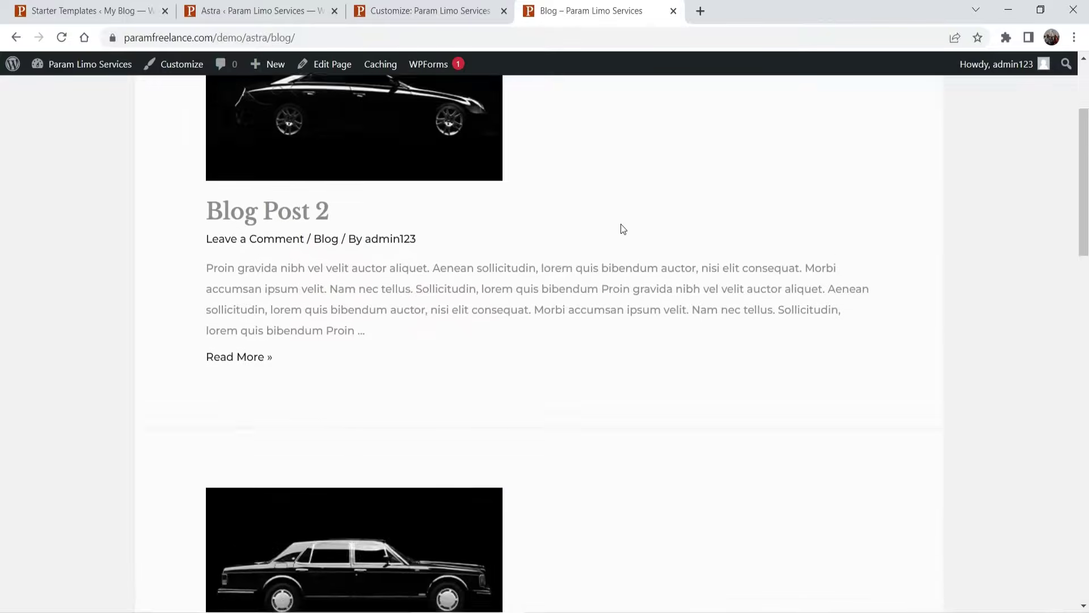
pyautogui.scroll(3, 622, 228)
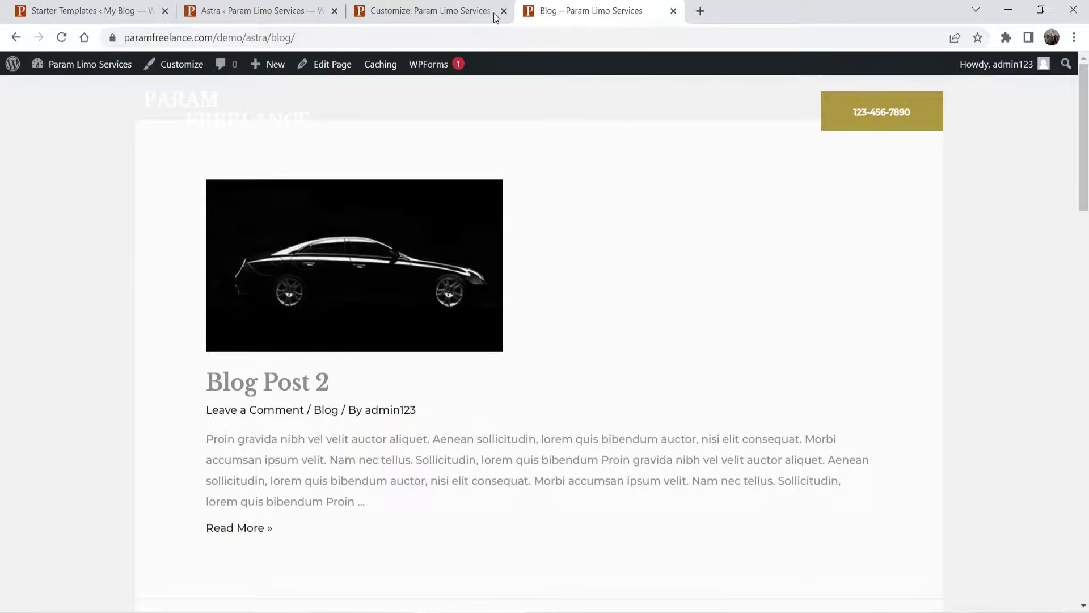
pyautogui.click(80, 10)
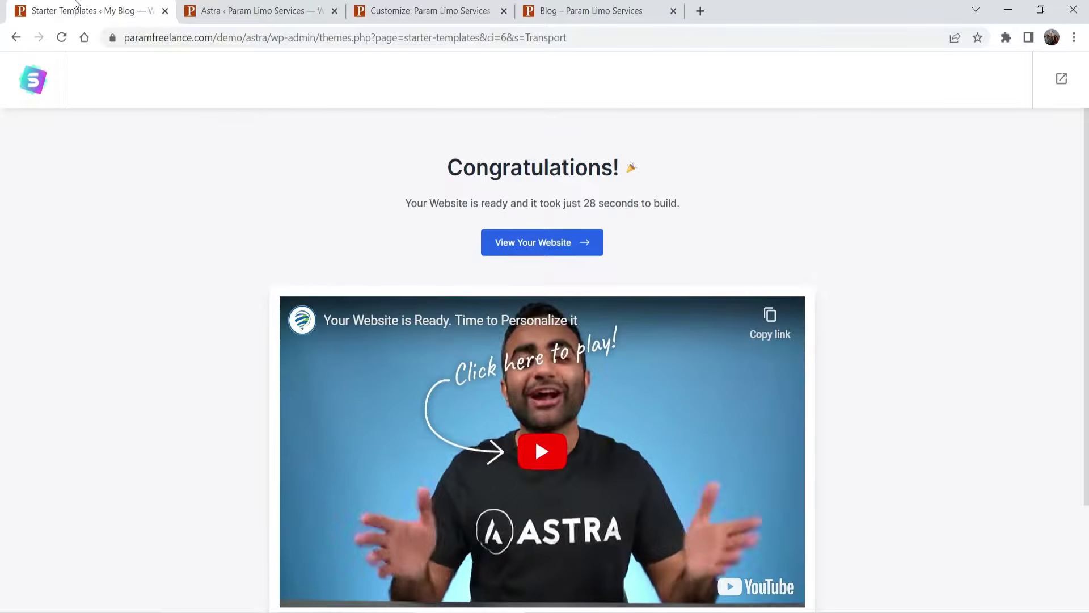
pyautogui.click(83, 37)
pyautogui.click(164, 11)
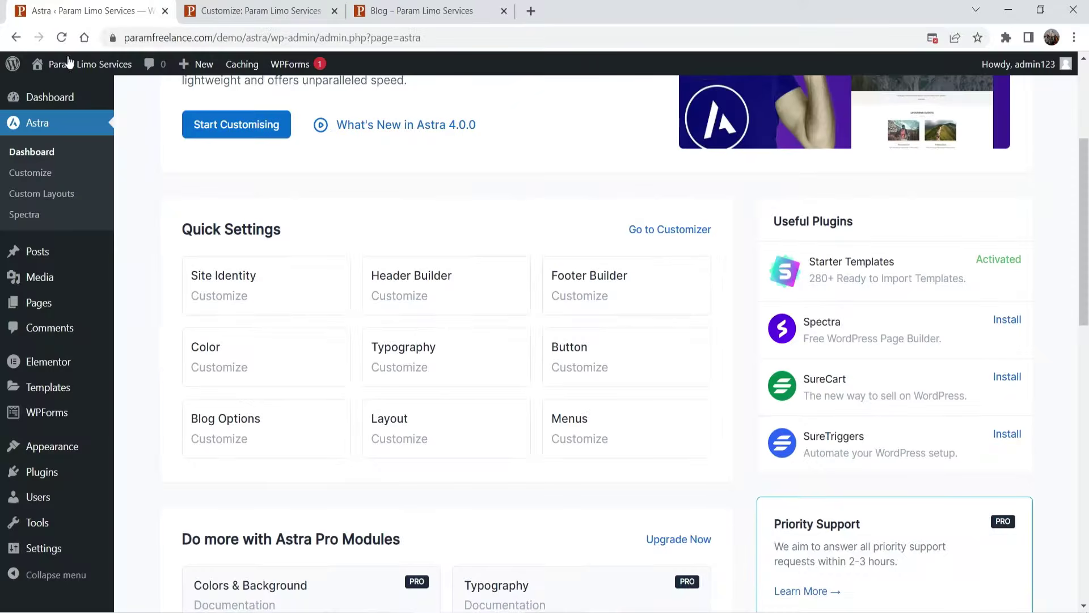
# - Go to Plugins > Add New in the admin sidebar
pyautogui.moveTo(36, 451)
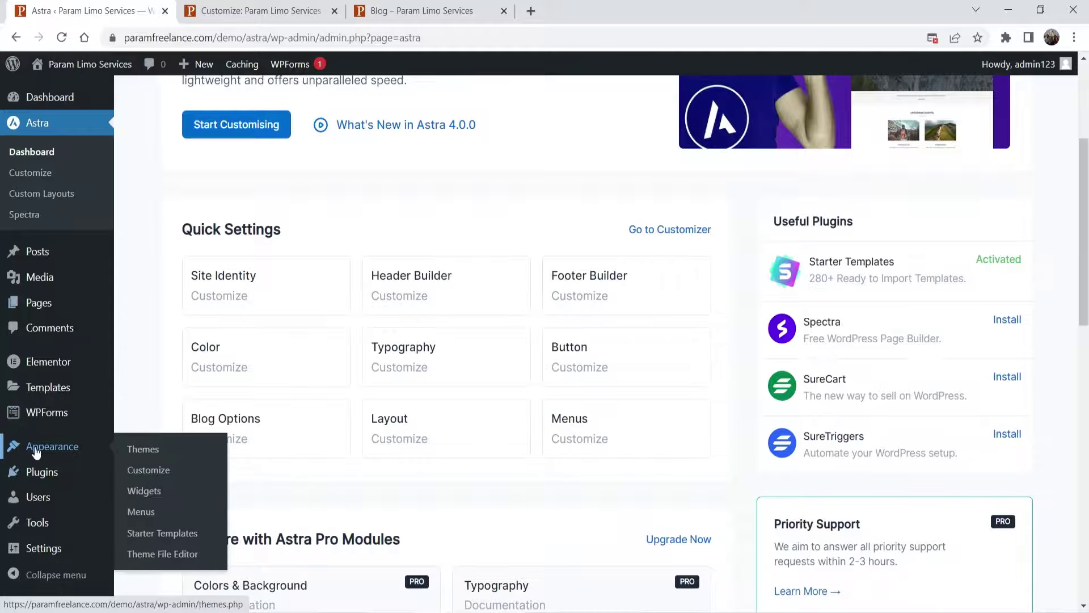
pyautogui.moveTo(36, 471)
pyautogui.click(145, 492)
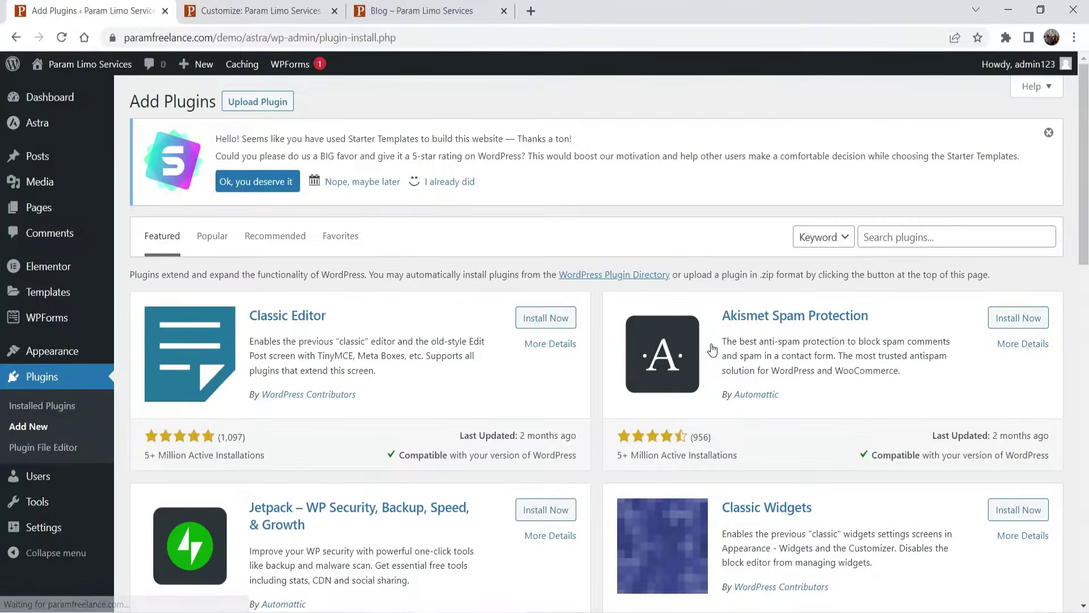
# - Upload astra-addon-plugin-4.0.0.zip, install it and activate the plugin
pyautogui.click(261, 103)
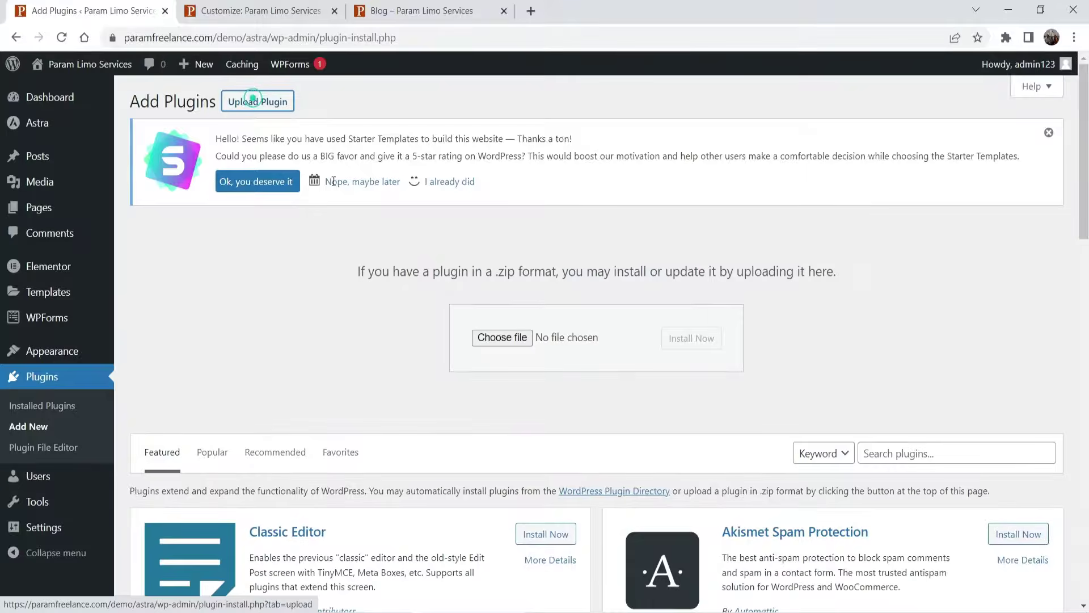
pyautogui.click(499, 340)
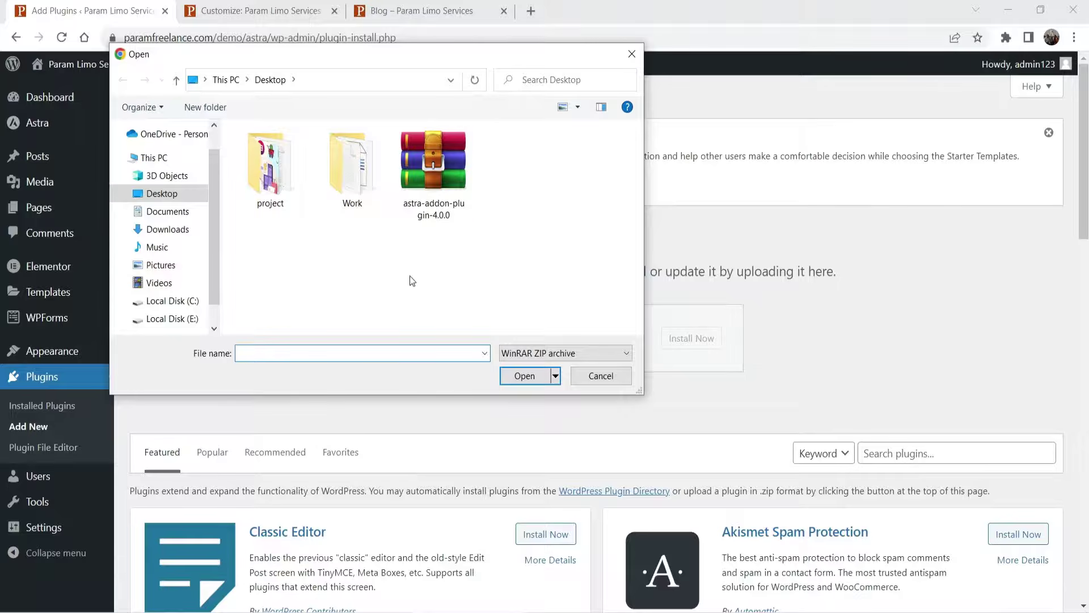
pyautogui.doubleClick(433, 165)
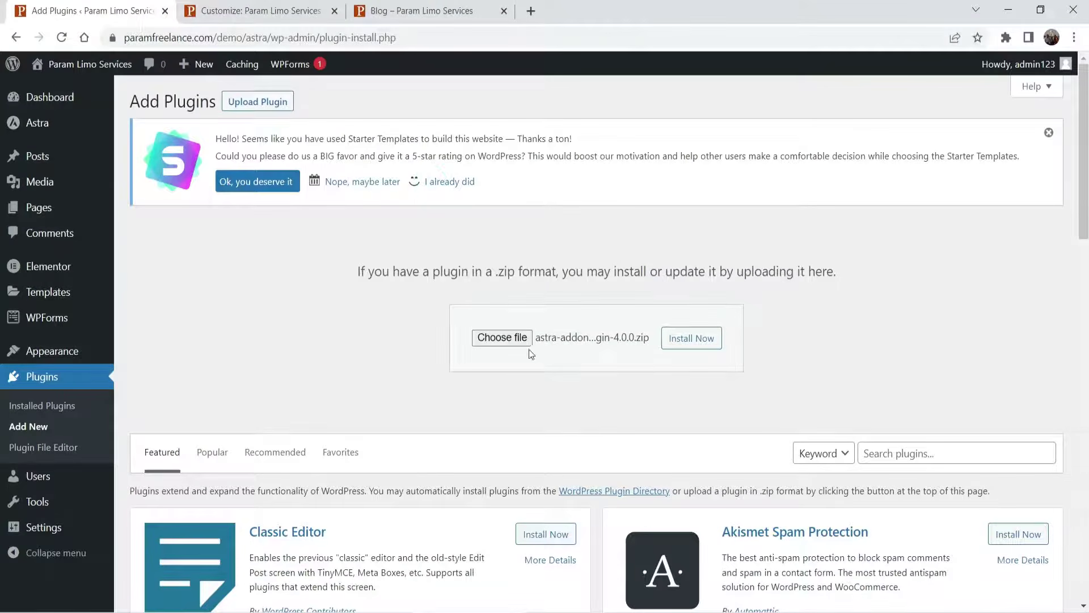
pyautogui.click(691, 339)
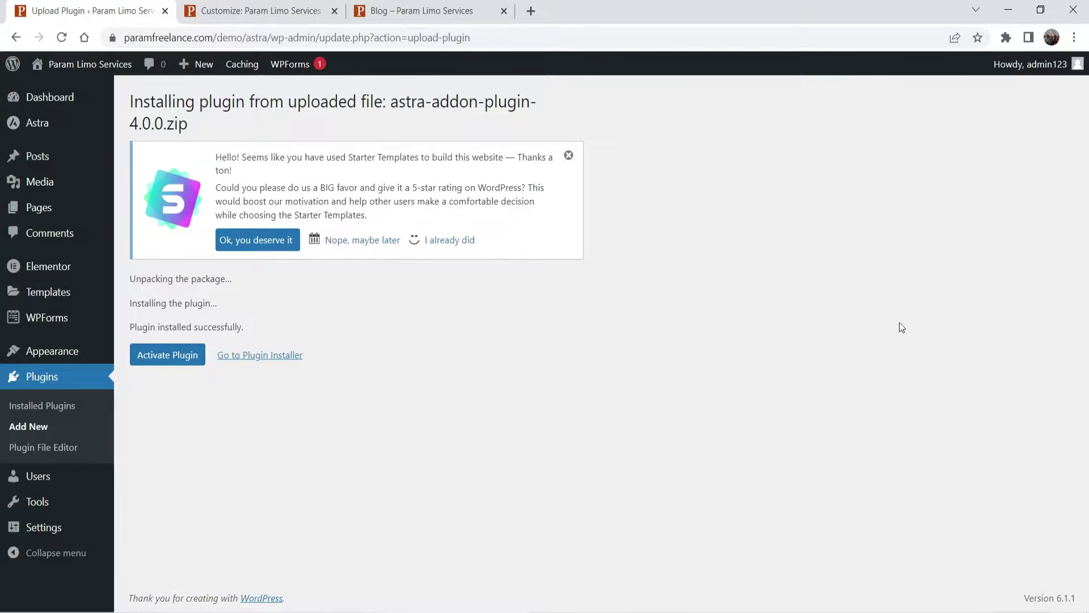
pyautogui.click(168, 357)
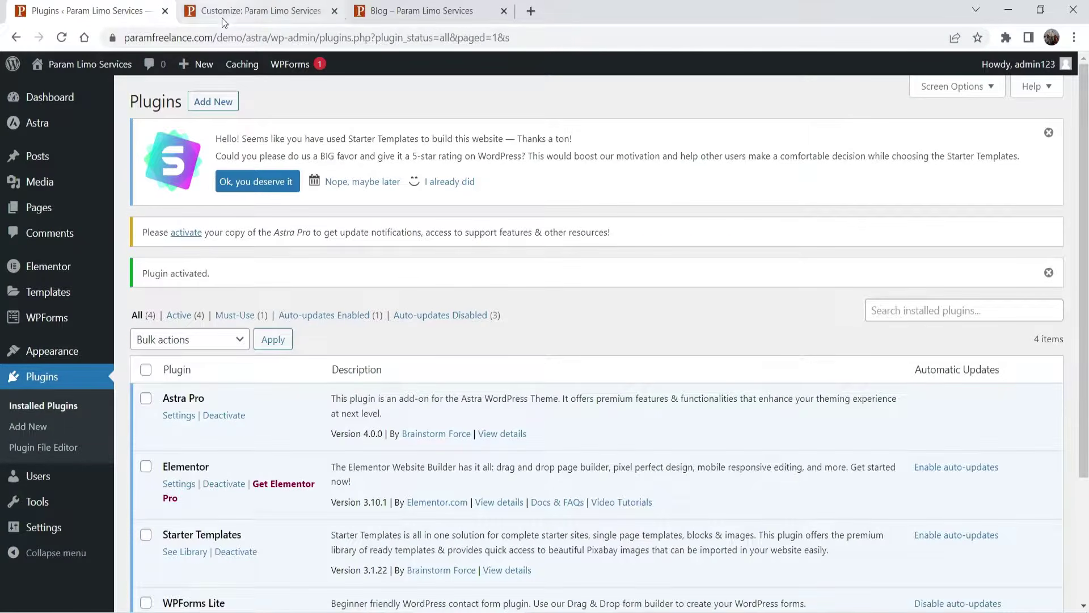
# - Reload the Customizer and Blog page tabs, then open Customize for the blog page
pyautogui.click(223, 18)
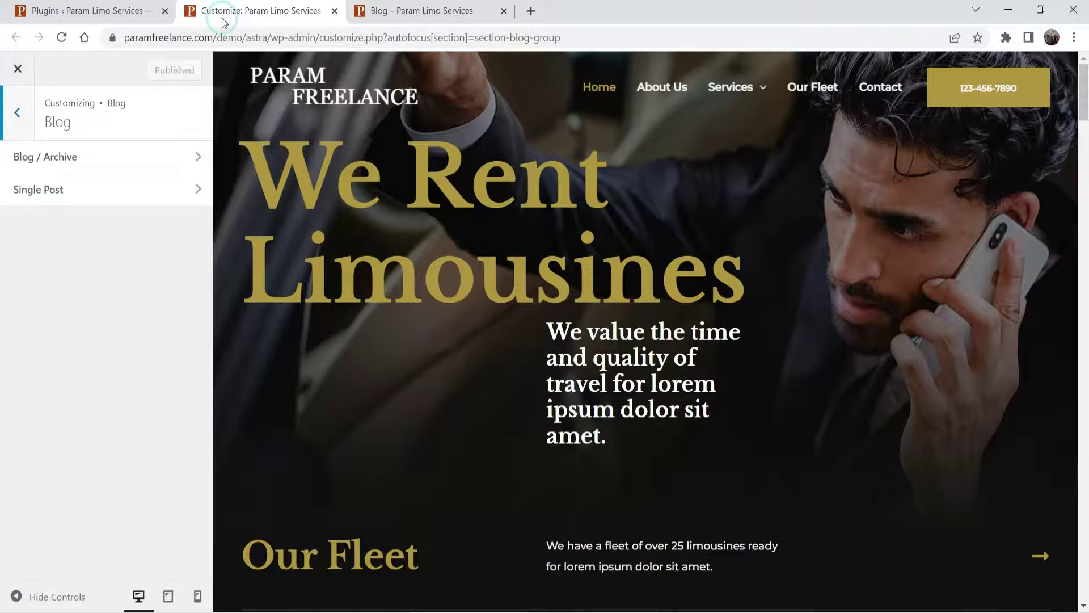
pyautogui.click(62, 38)
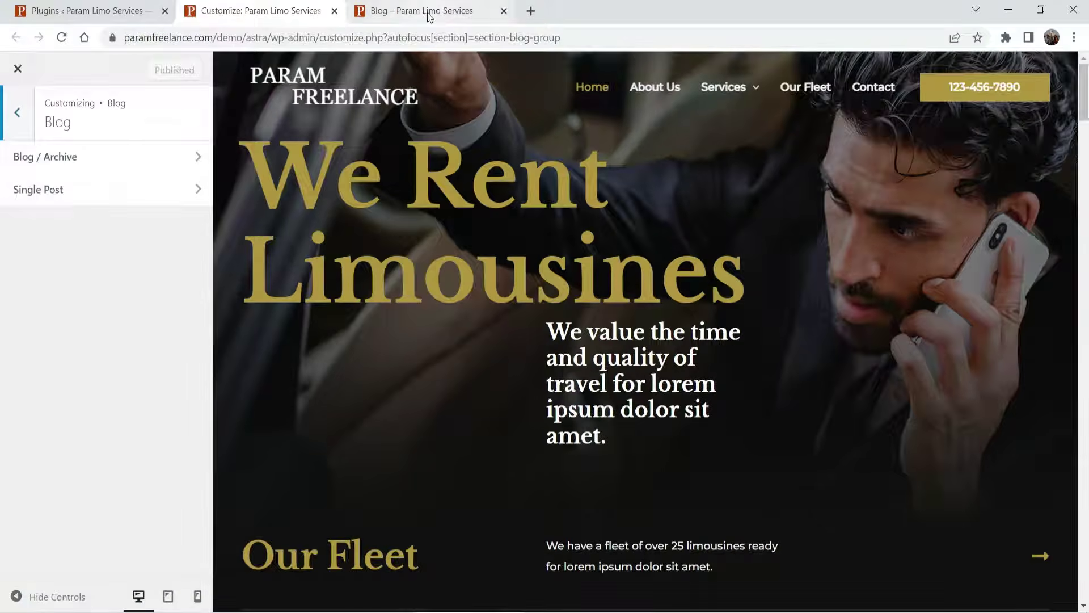
pyautogui.click(429, 17)
pyautogui.click(62, 38)
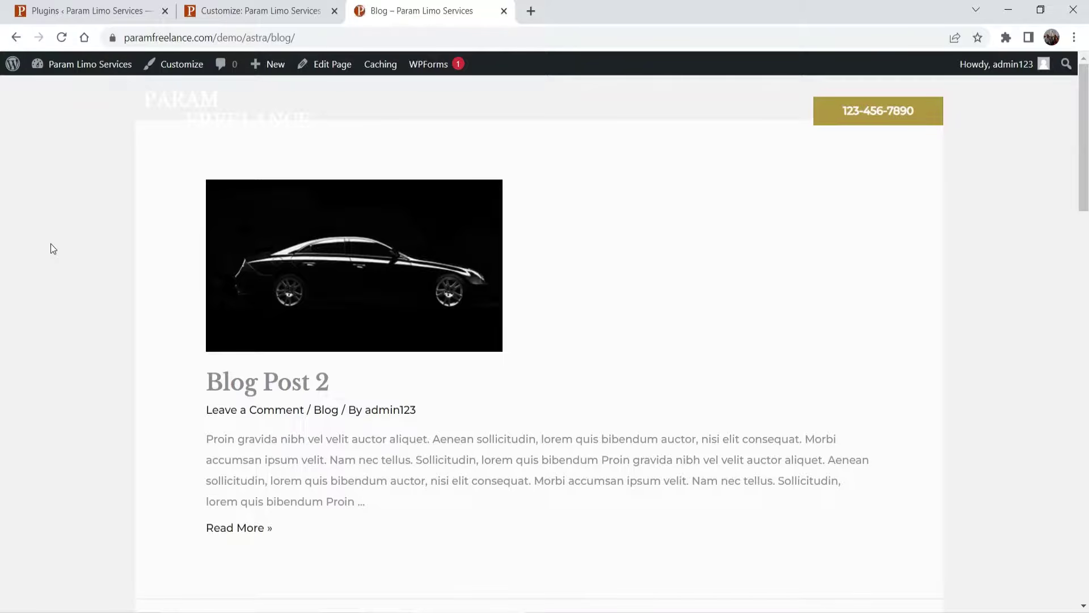
pyautogui.click(180, 68)
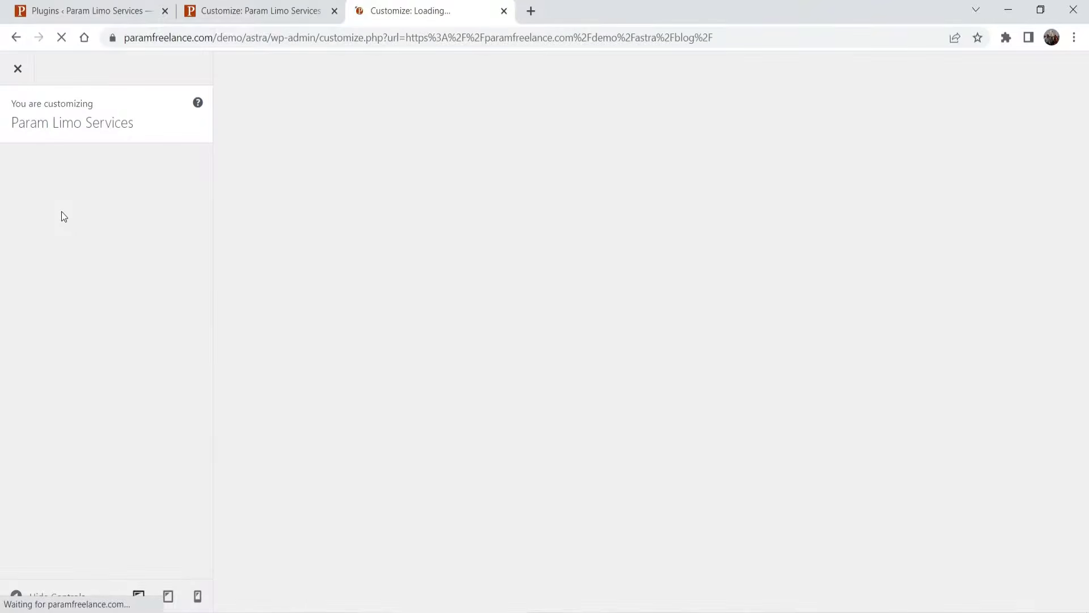
pyautogui.click(62, 17)
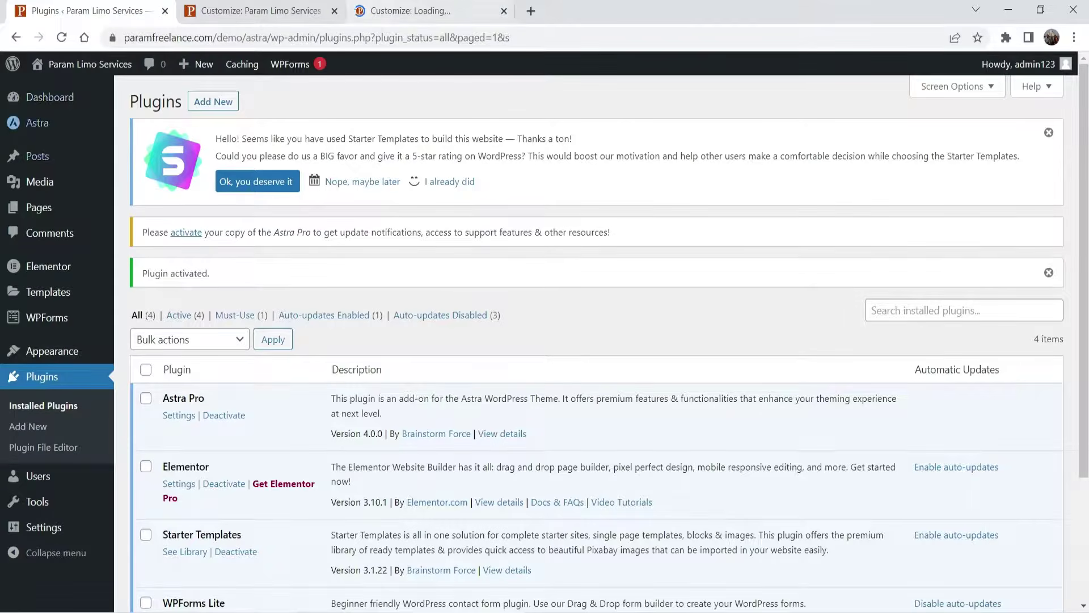
# - Add the Blog page to the Primary Menu under Appearance > Menus and save the menu
pyautogui.moveTo(47, 363)
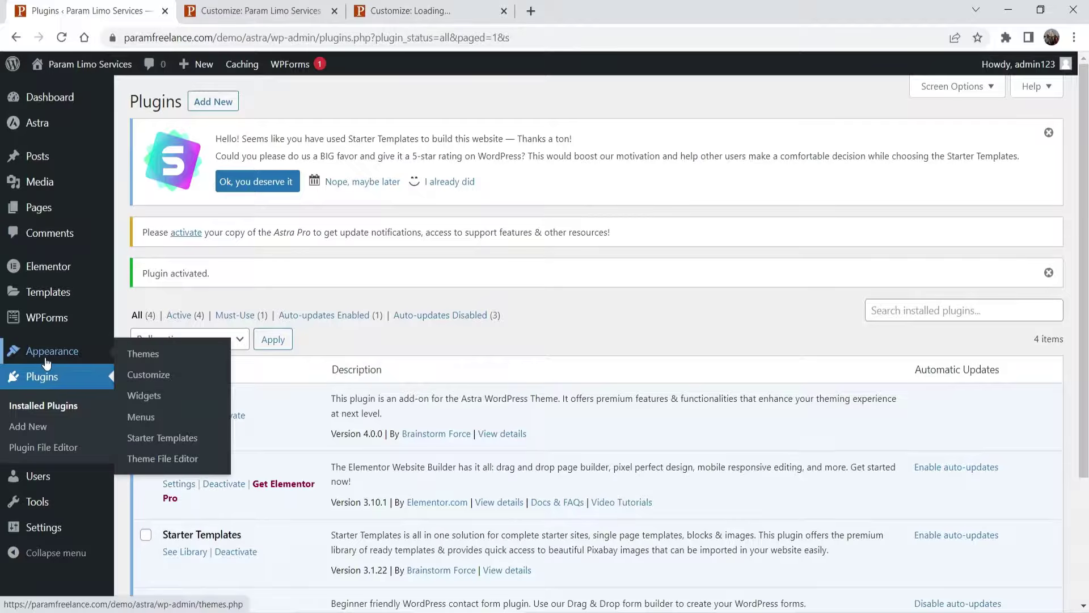
pyautogui.click(140, 417)
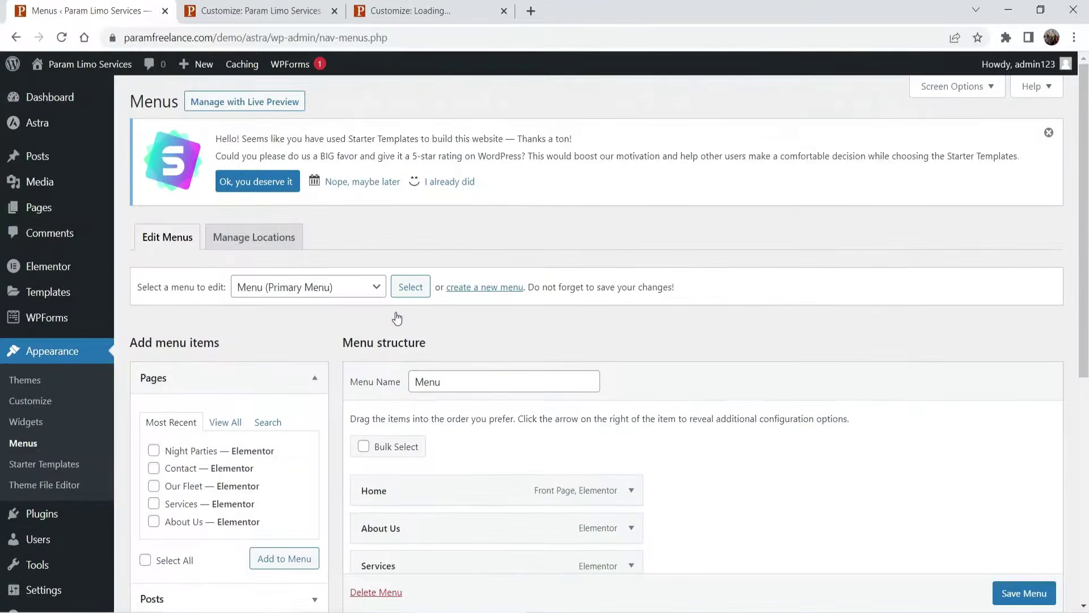
pyautogui.scroll(-1, 250, 455)
pyautogui.click(224, 348)
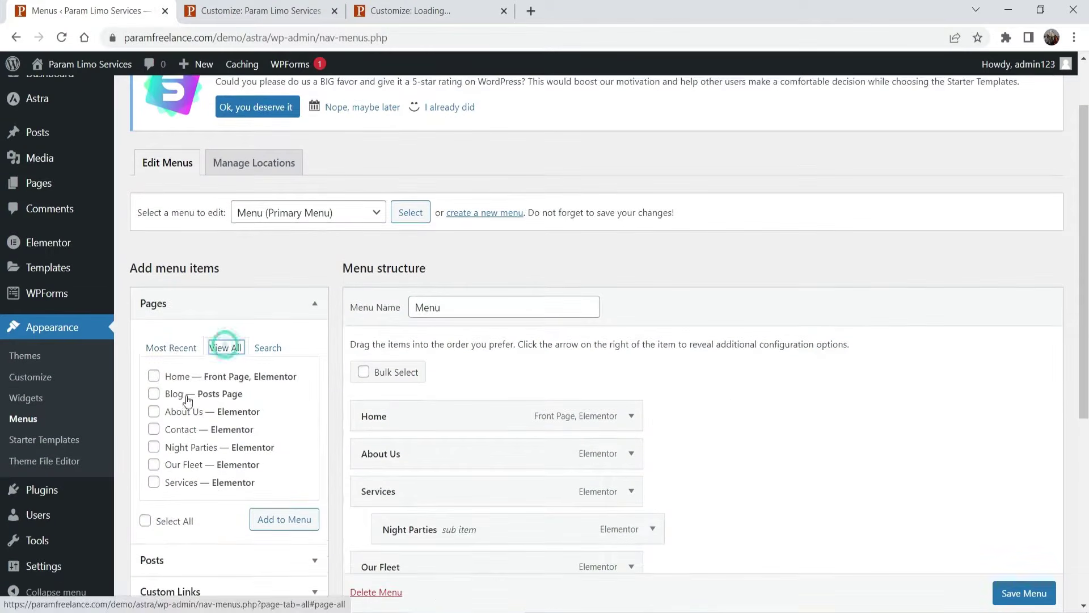
pyautogui.click(153, 395)
pyautogui.click(278, 519)
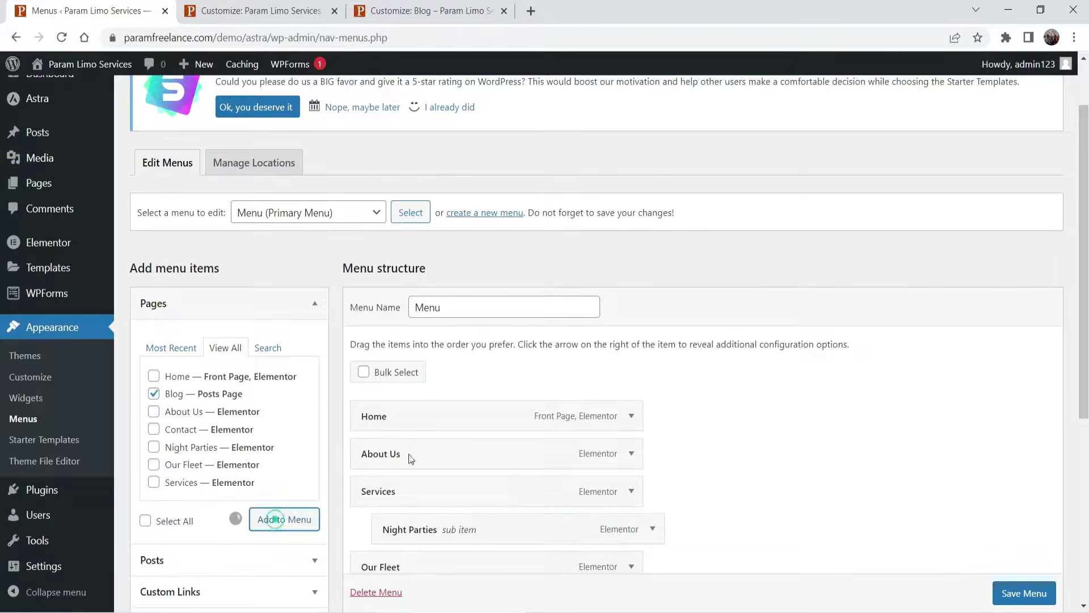
pyautogui.scroll(-5, 770, 306)
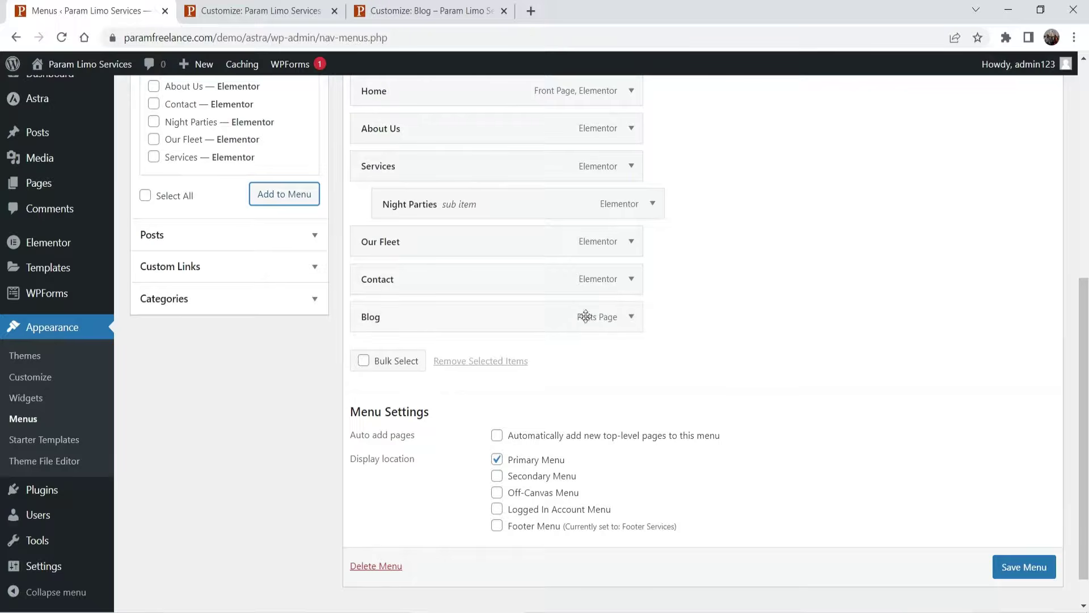
pyautogui.scroll(-1, 1008, 572)
pyautogui.click(1011, 555)
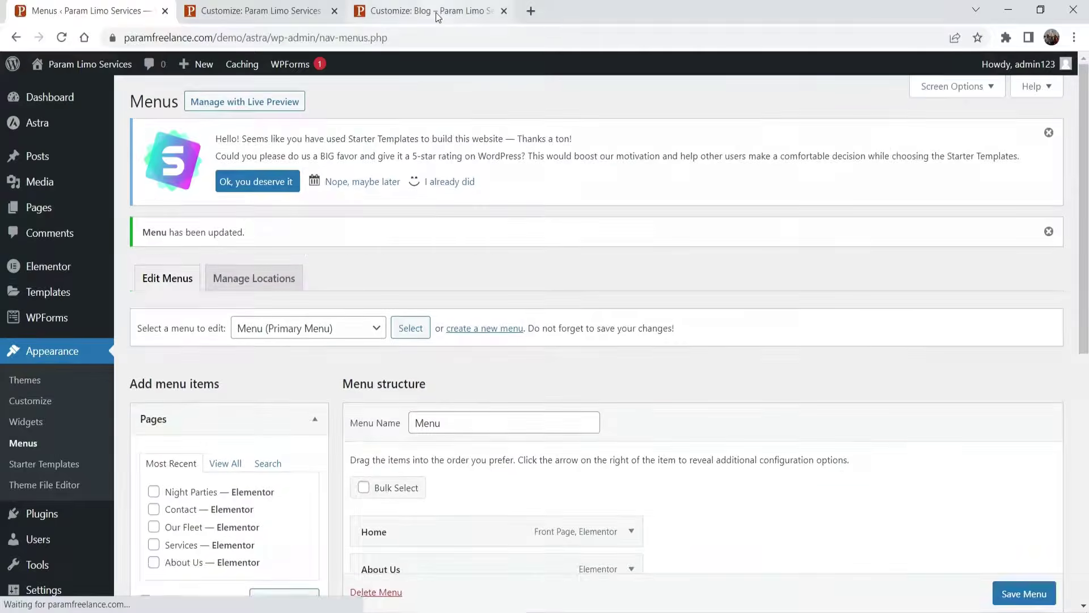
pyautogui.click(423, 16)
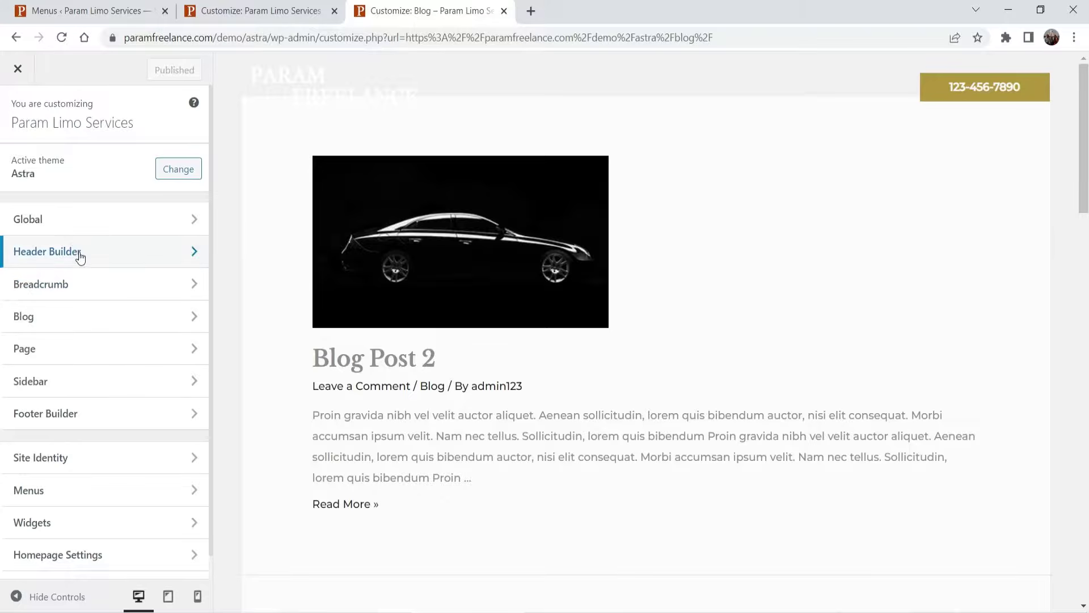
# - Toggle the Blog Title option in the Blog / Archive settings
pyautogui.scroll(-1, 108, 277)
pyautogui.click(98, 293)
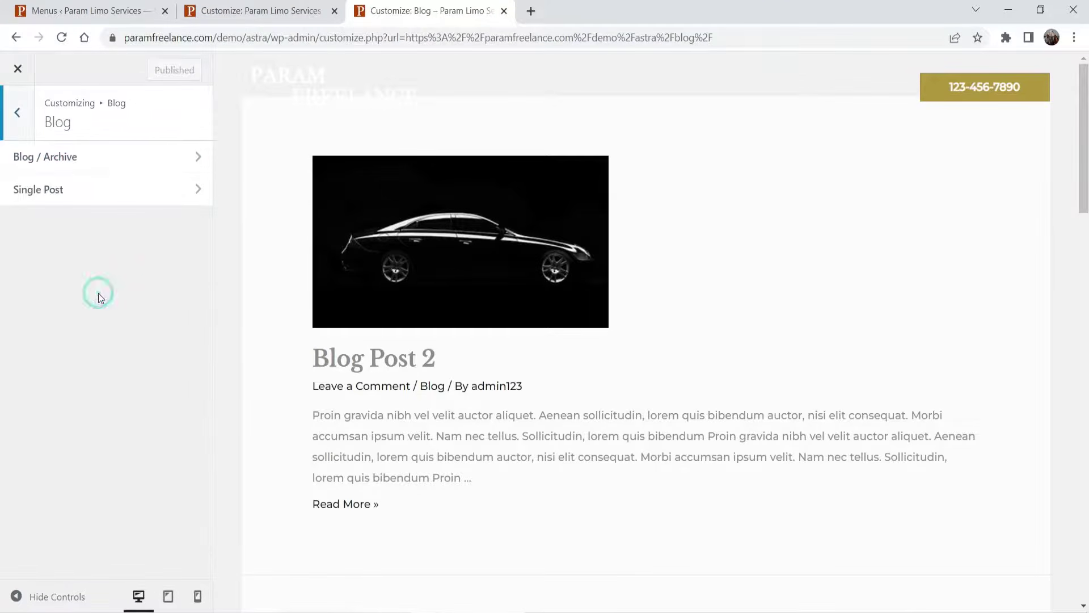
pyautogui.click(78, 162)
pyautogui.scroll(-5, 113, 278)
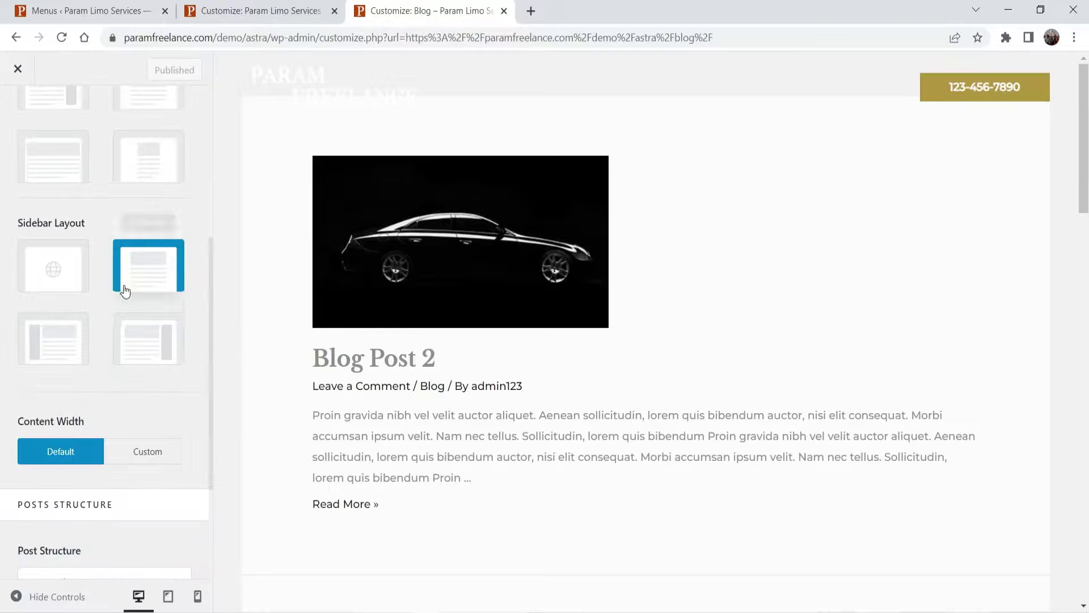
pyautogui.scroll(4, 126, 290)
pyautogui.scroll(-1, 117, 195)
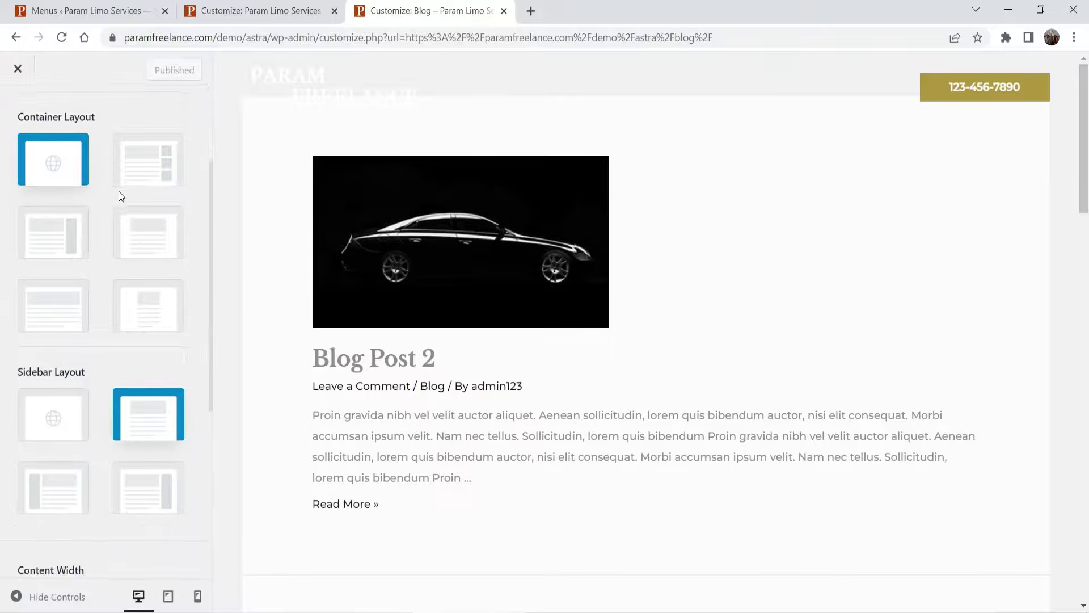
pyautogui.scroll(1, 103, 185)
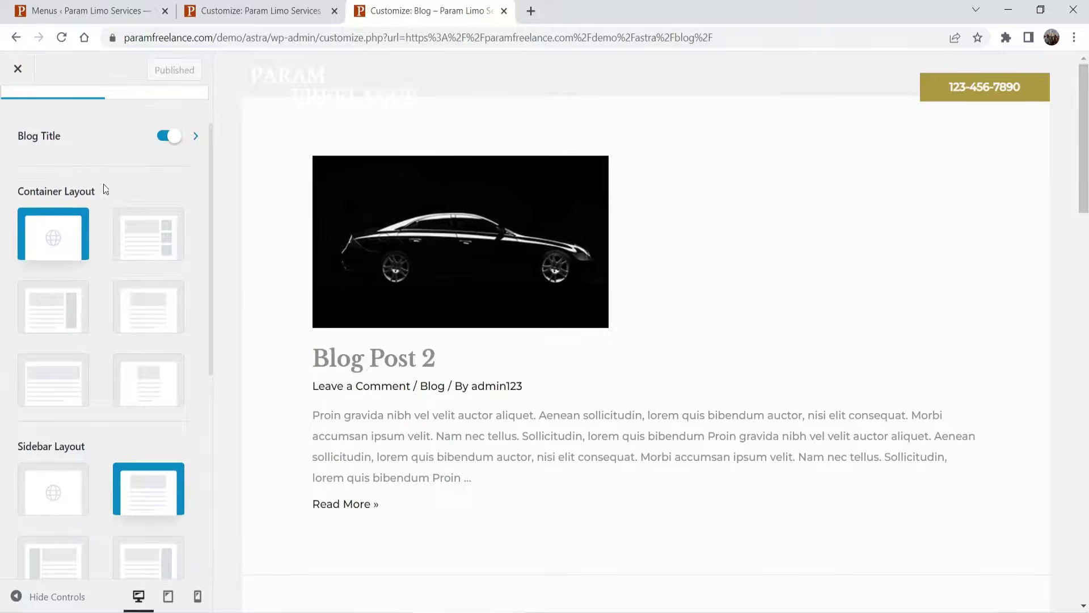
pyautogui.click(167, 136)
pyautogui.scroll(-6, 113, 299)
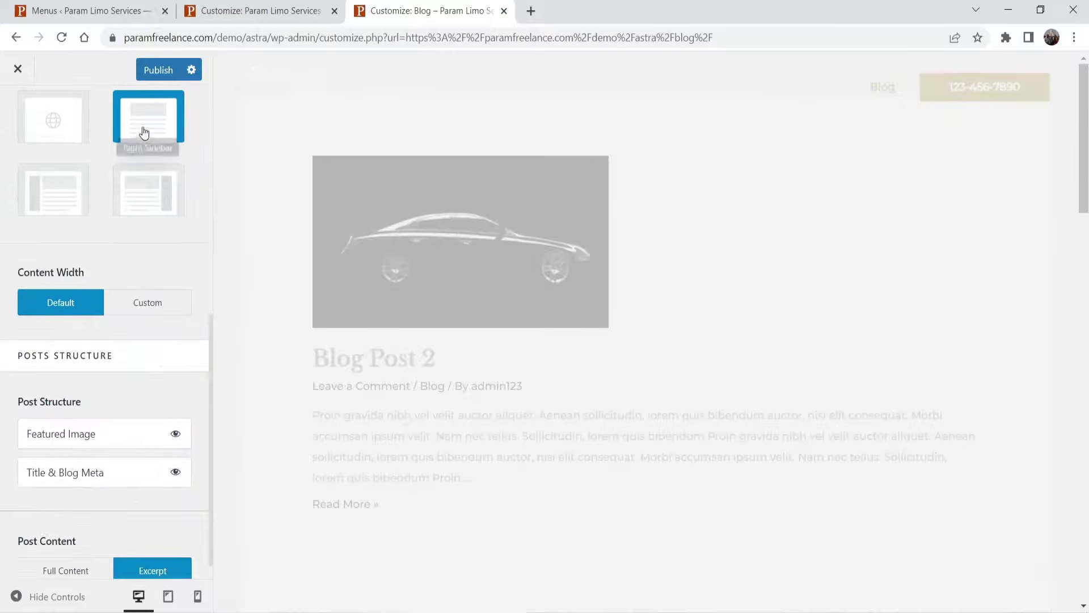
pyautogui.scroll(-1, 109, 232)
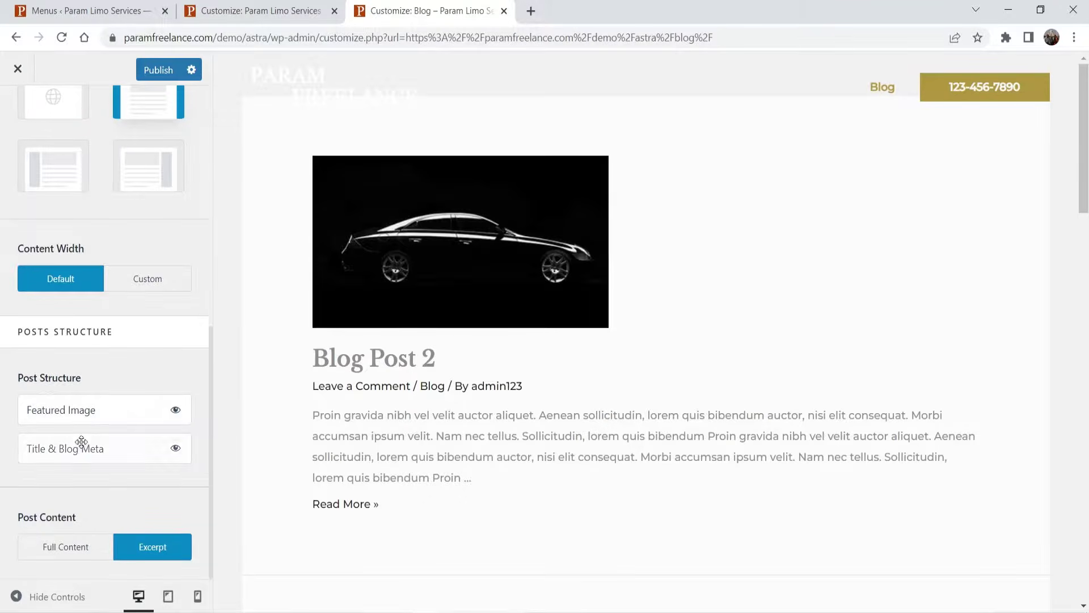
pyautogui.scroll(2, 101, 411)
# - Go back in the Customizer and open the Astra dashboard from the Menus admin tab
pyautogui.click(17, 112)
pyautogui.click(245, 6)
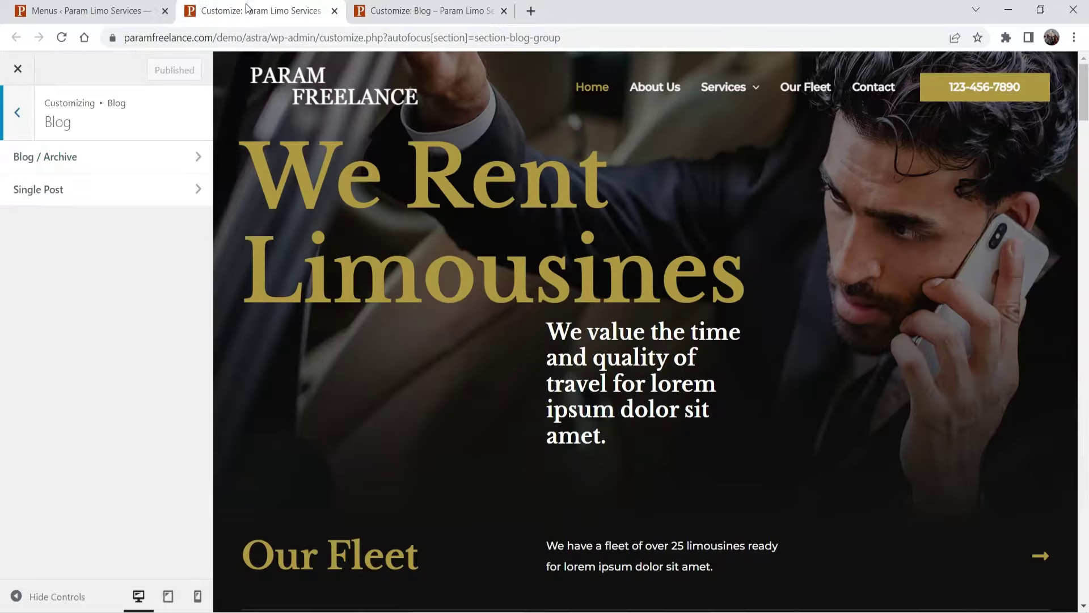
pyautogui.click(52, 9)
pyautogui.click(39, 122)
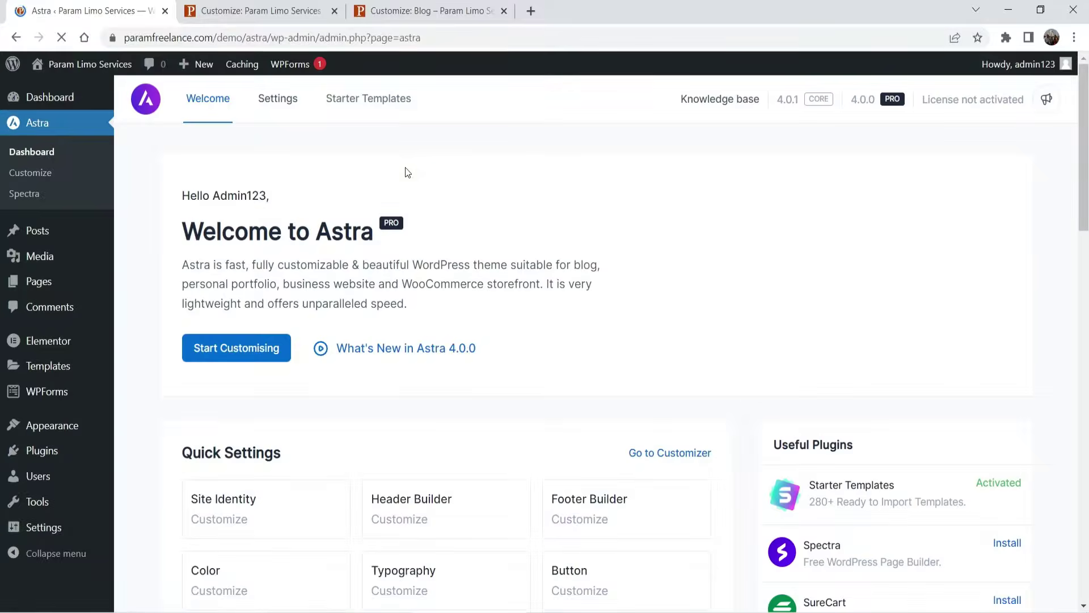
# - Activate all the Astra Pro modules on the Astra dashboard
pyautogui.scroll(-3, 442, 227)
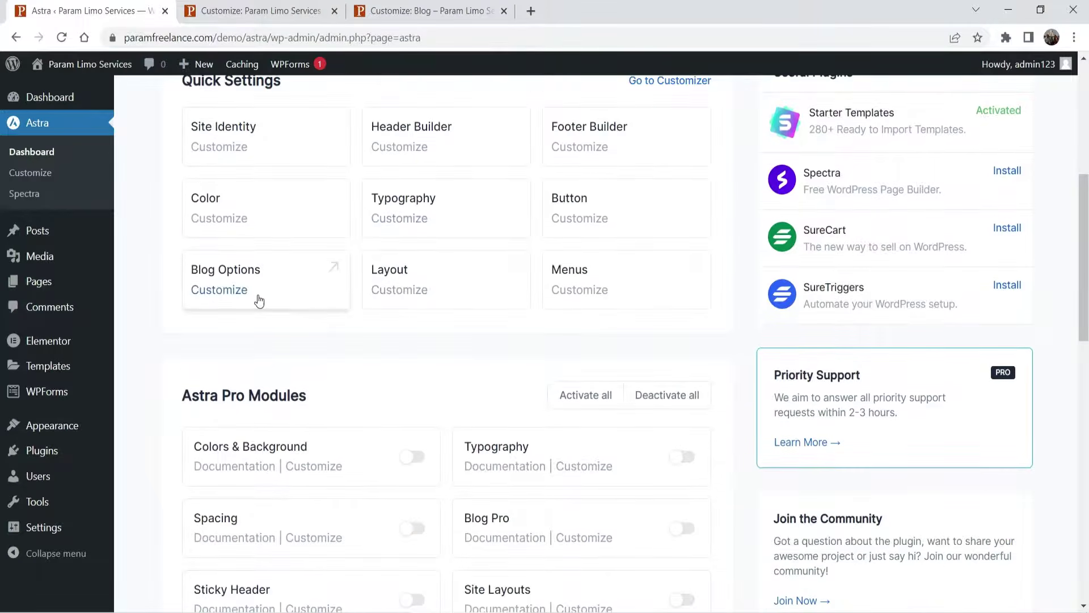
pyautogui.scroll(-3, 264, 312)
pyautogui.scroll(-1, 222, 347)
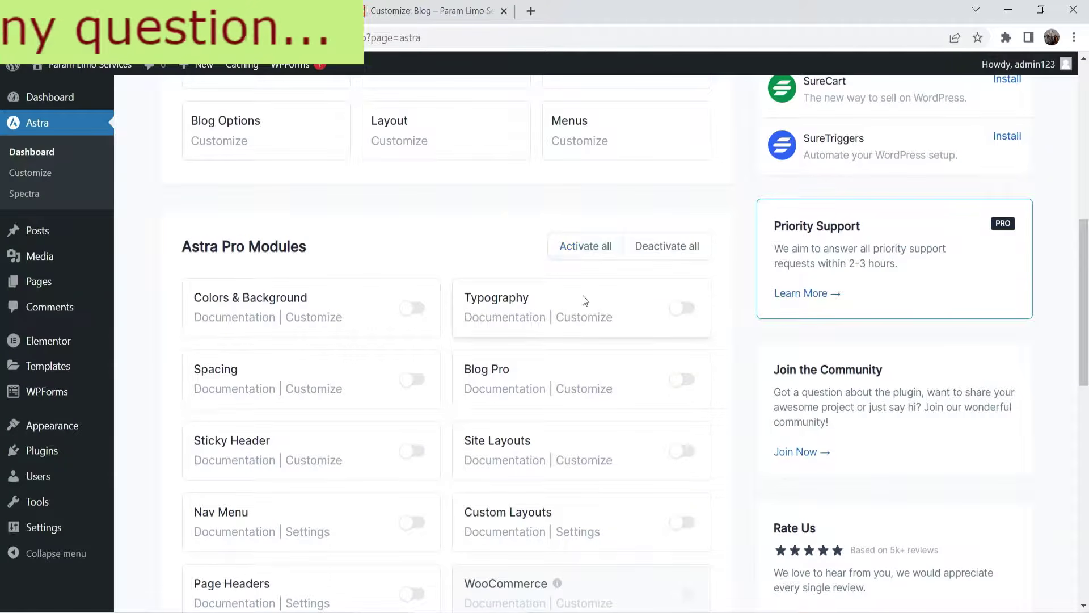
pyautogui.click(587, 250)
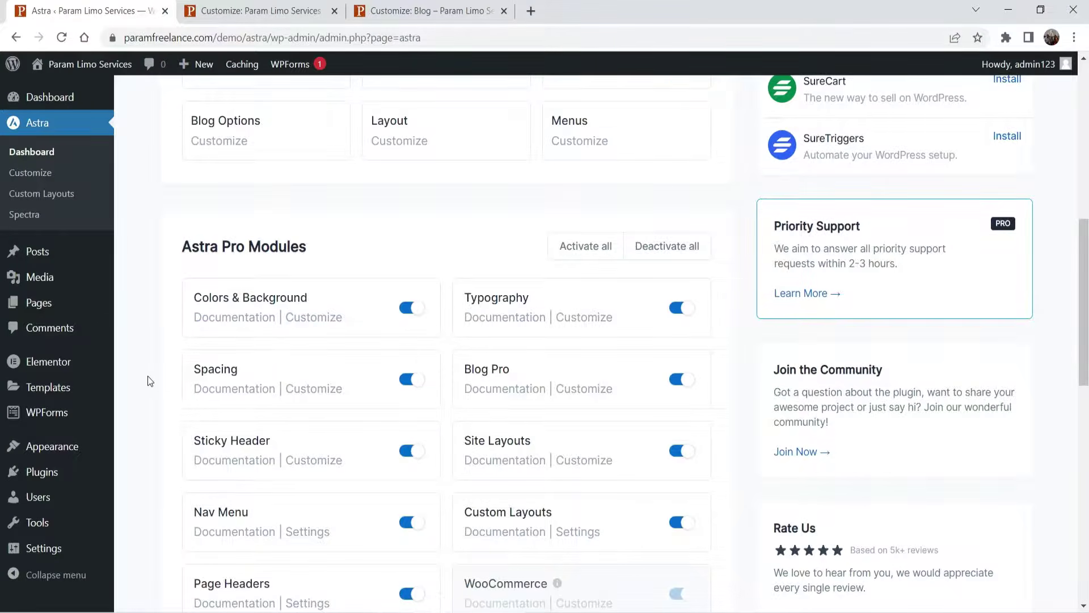
# - Open the blog customization from the Blog Pro module
pyautogui.scroll(-4, 148, 375)
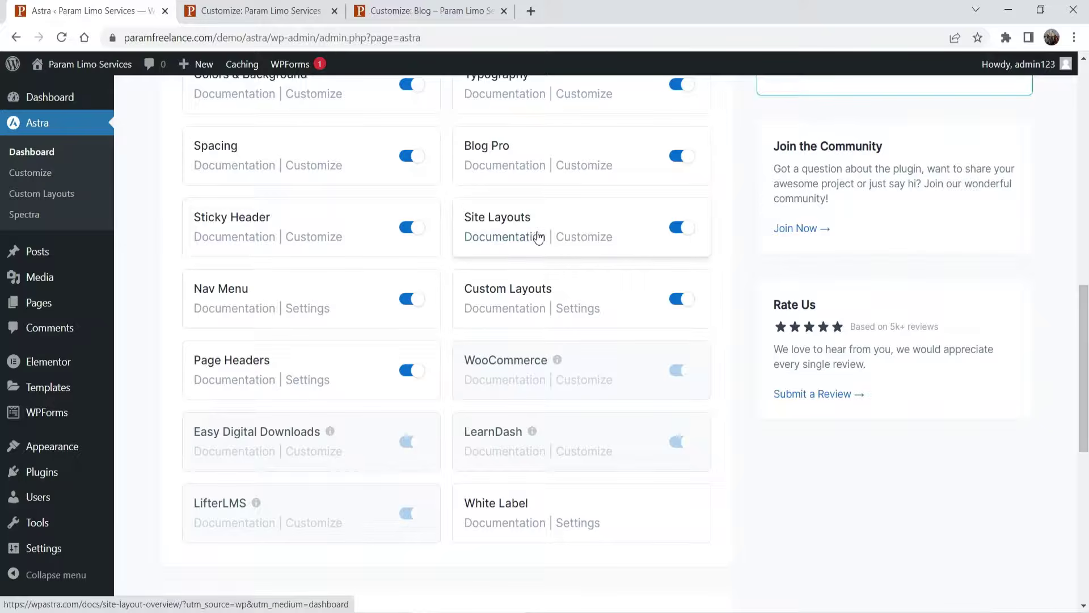
pyautogui.scroll(-9, 293, 301)
pyautogui.scroll(13, 293, 300)
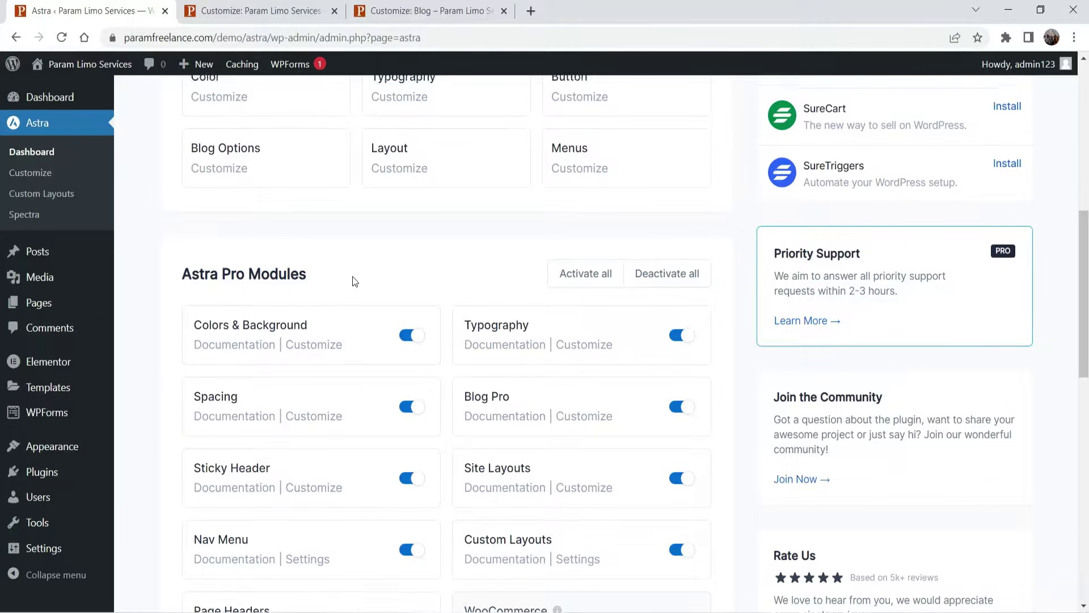
pyautogui.scroll(9, 350, 278)
pyautogui.scroll(-5, 379, 277)
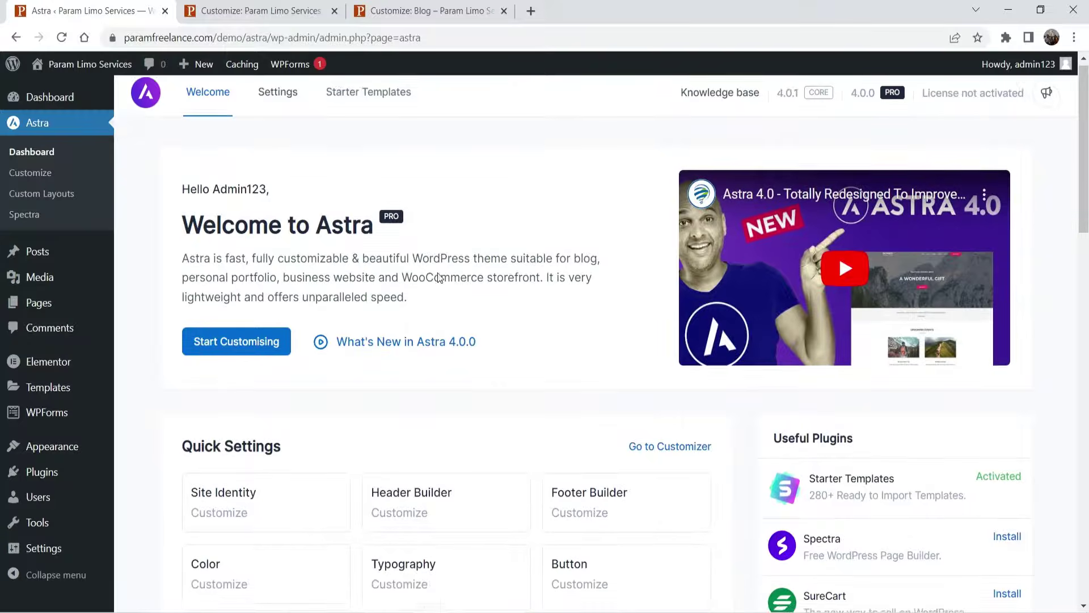
pyautogui.scroll(-3, 203, 386)
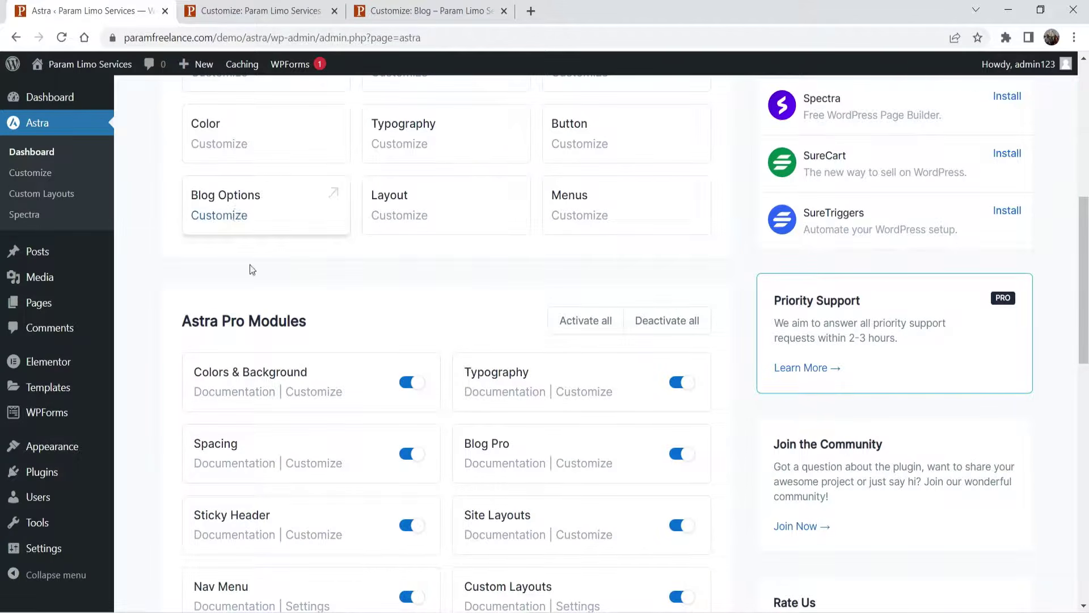
pyautogui.click(593, 464)
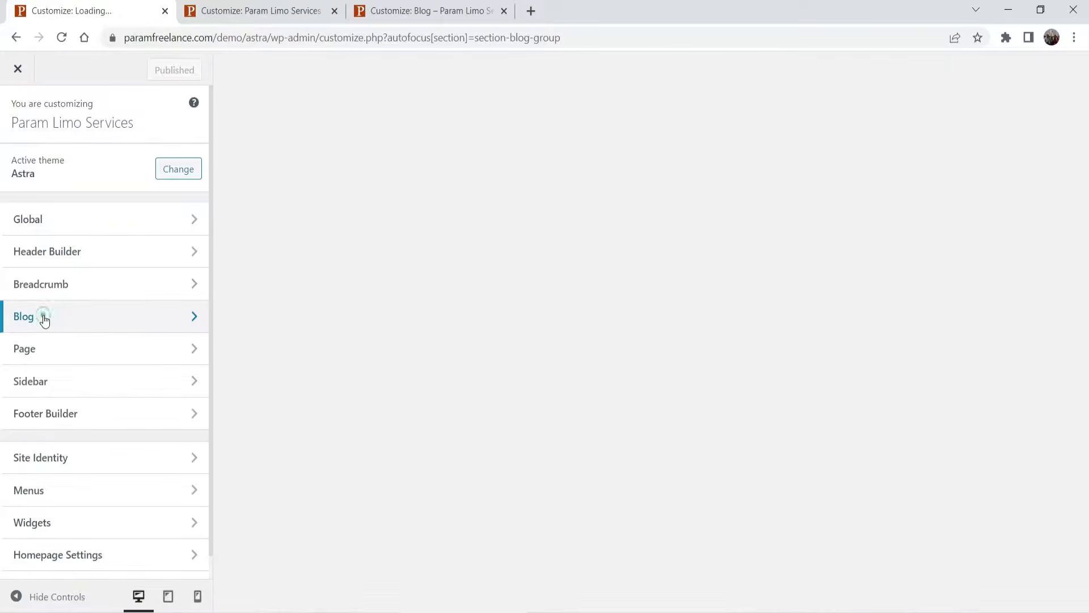
# - Open the Blog / Archive settings with the blog page shown in the preview
pyautogui.click(44, 318)
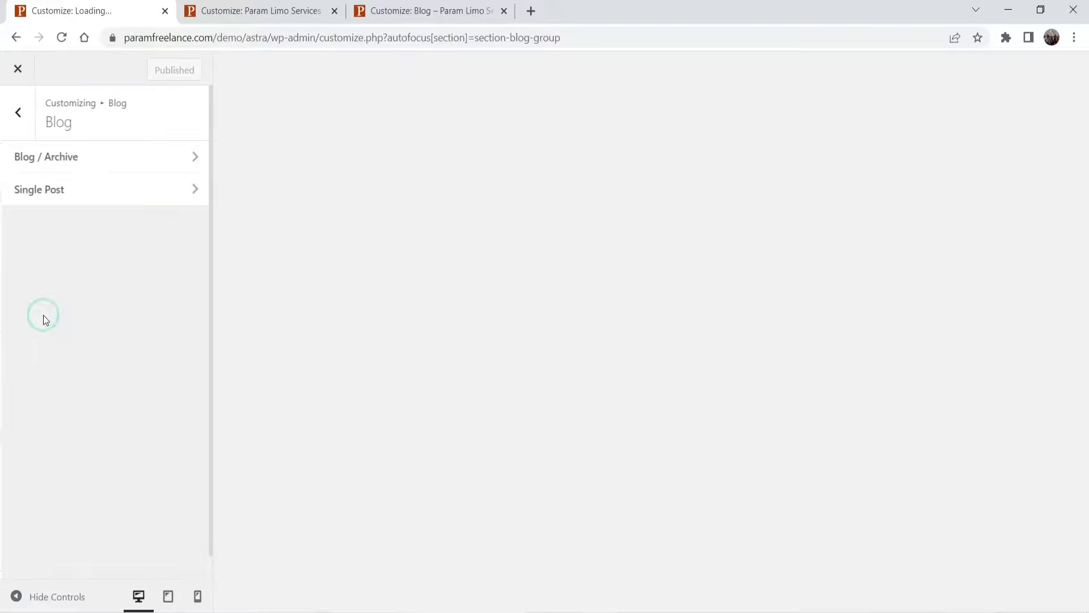
pyautogui.click(85, 164)
pyautogui.scroll(-5, 94, 252)
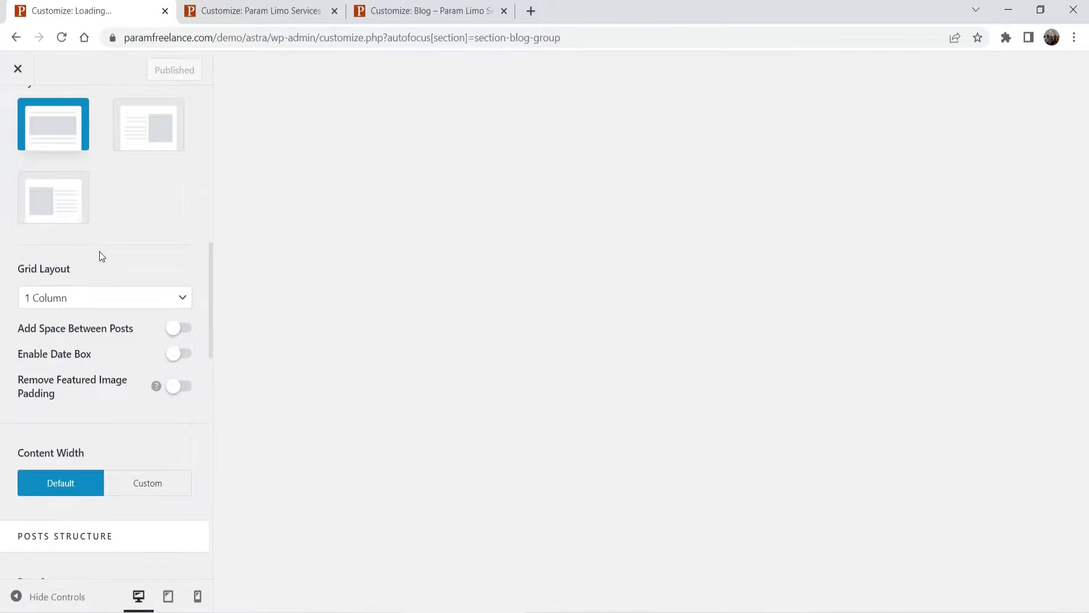
pyautogui.scroll(5, 105, 241)
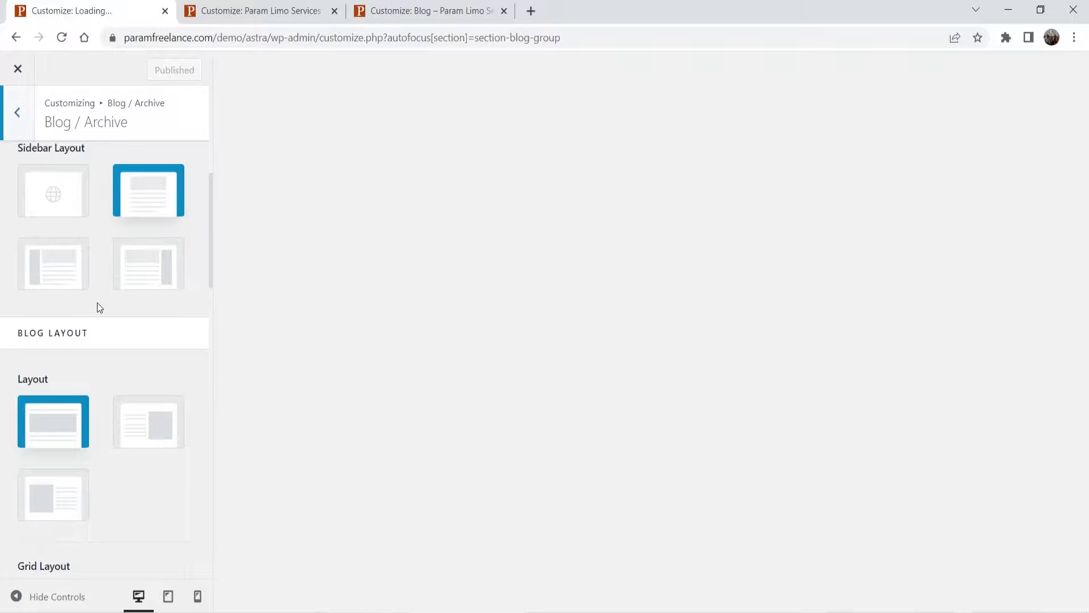
pyautogui.scroll(-6, 97, 308)
pyautogui.scroll(-10, 103, 307)
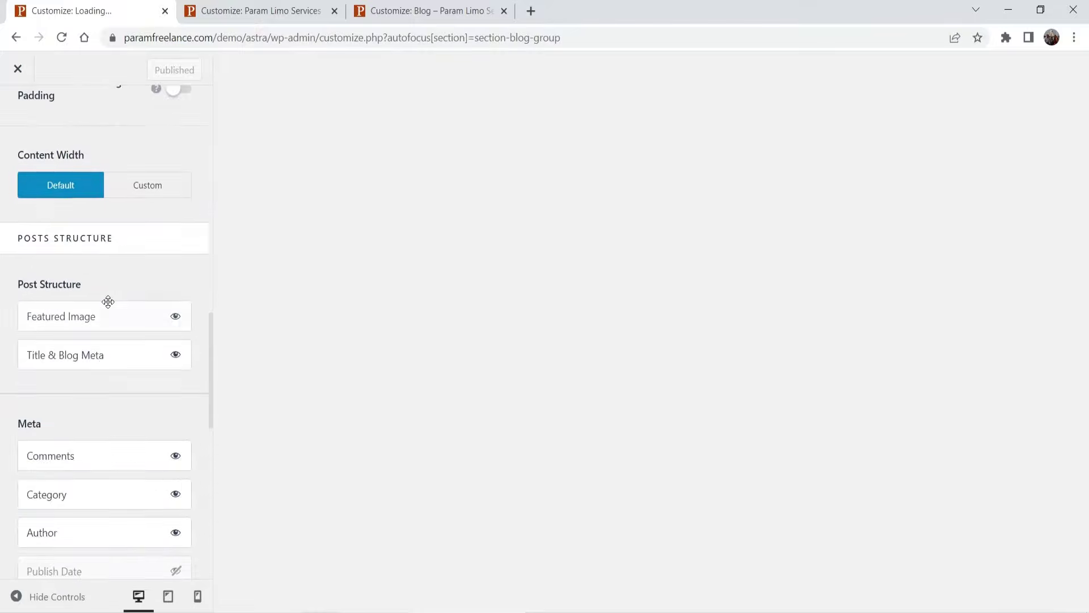
pyautogui.scroll(-3, 111, 308)
pyautogui.scroll(16, 110, 302)
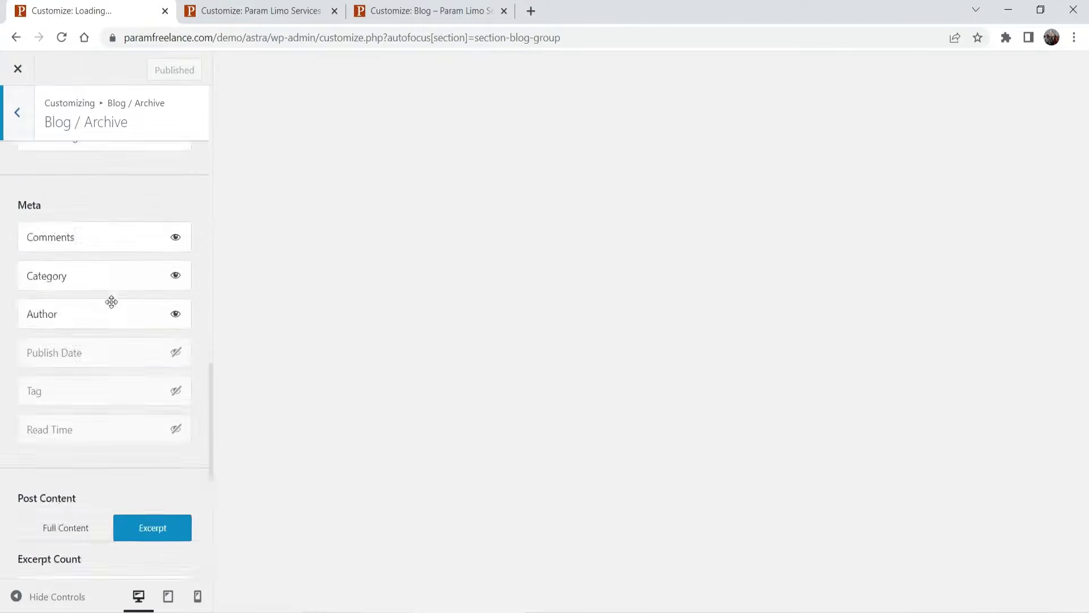
pyautogui.scroll(4, 93, 324)
pyautogui.scroll(-6, 94, 339)
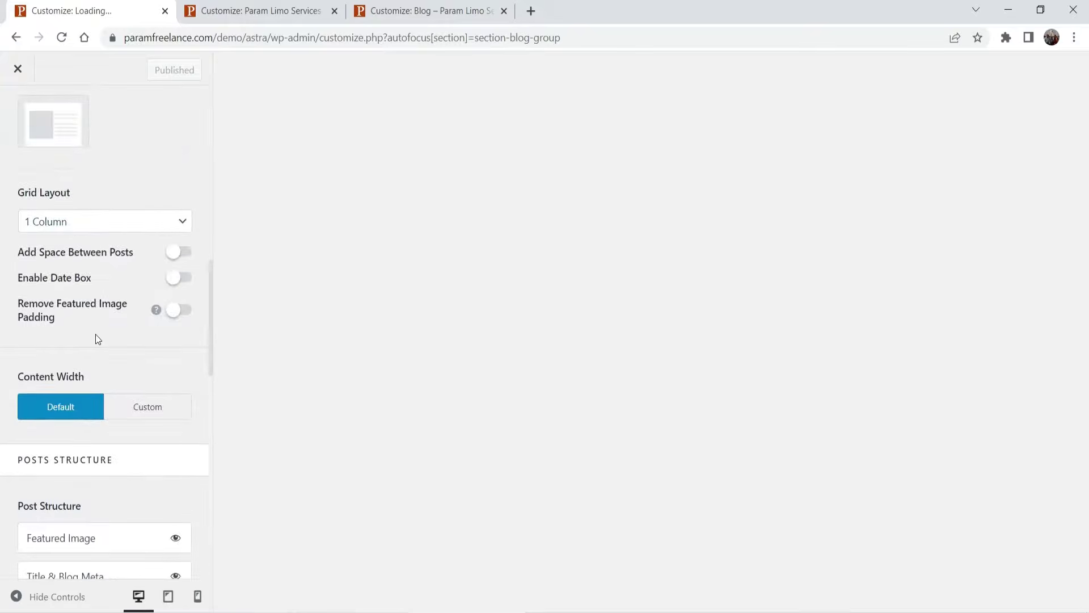
pyautogui.scroll(-9, 97, 334)
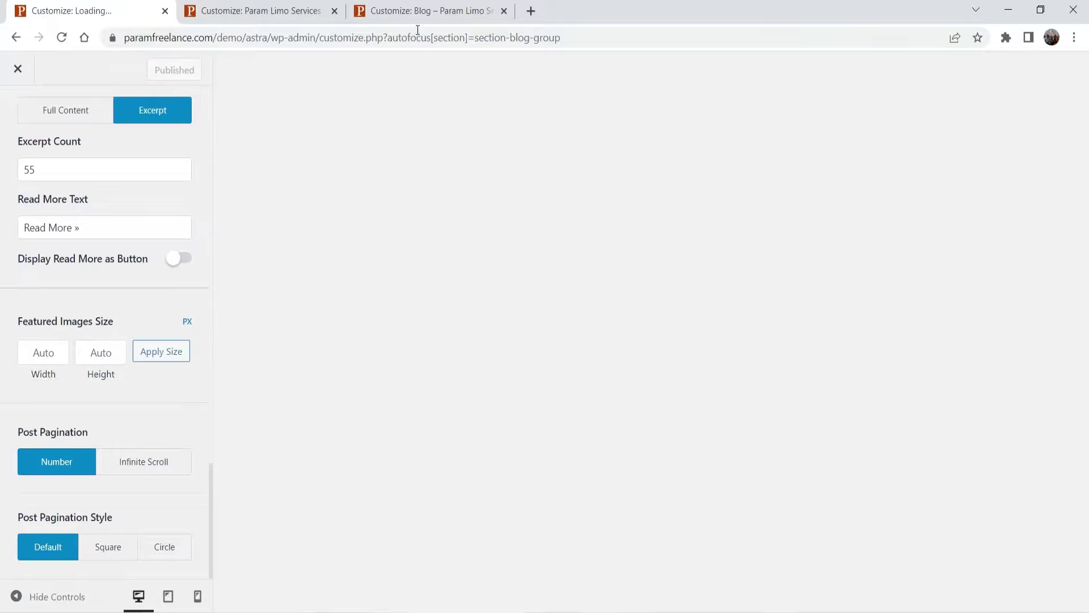
pyautogui.click(417, 12)
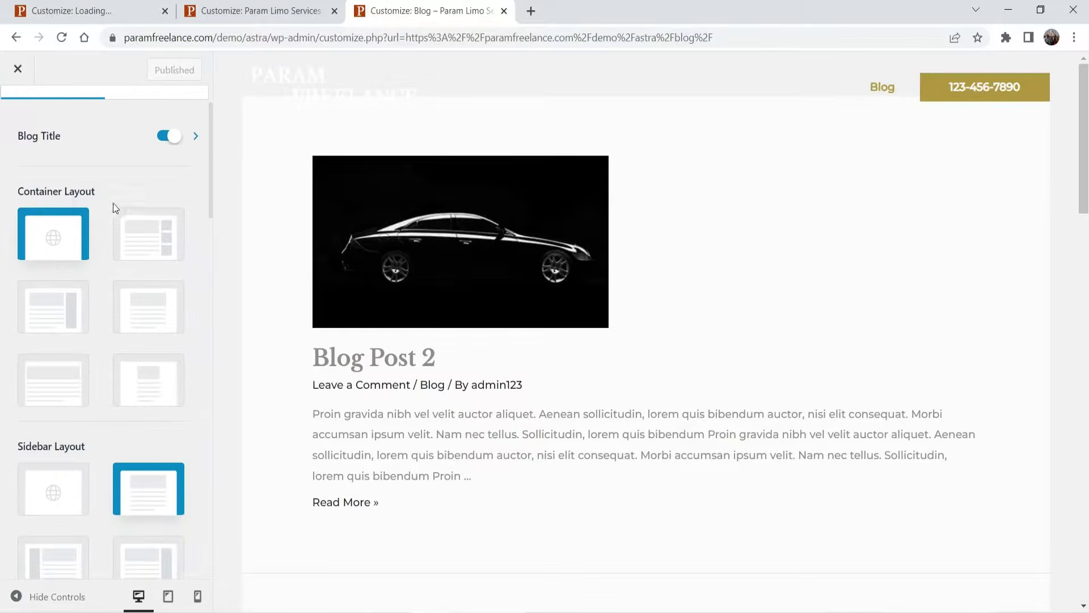
pyautogui.scroll(-5, 113, 205)
pyautogui.scroll(-4, 102, 233)
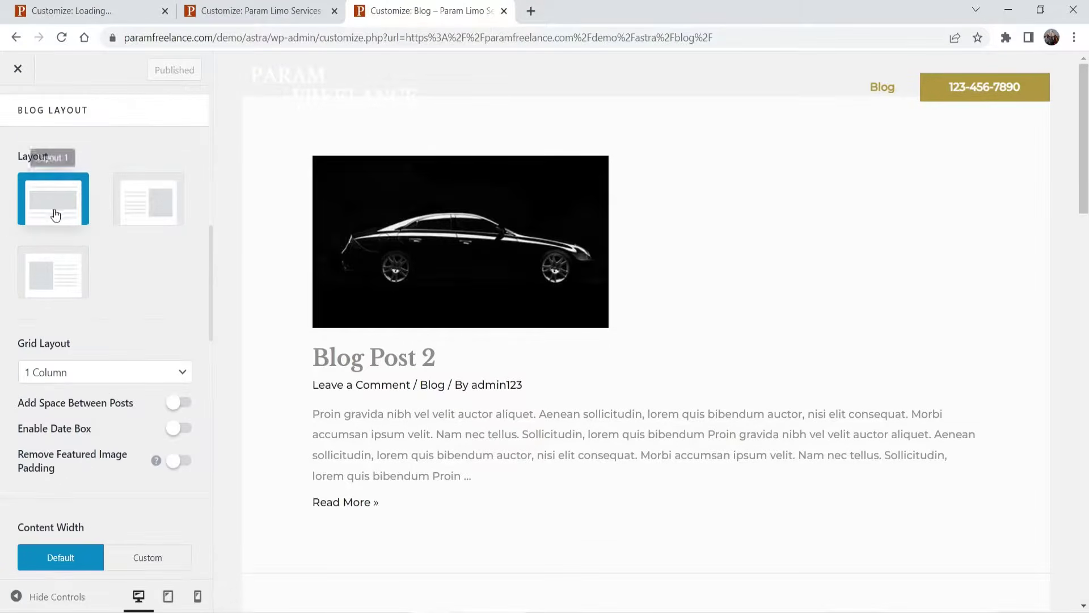
pyautogui.scroll(-1, 149, 246)
pyautogui.scroll(-1, 141, 254)
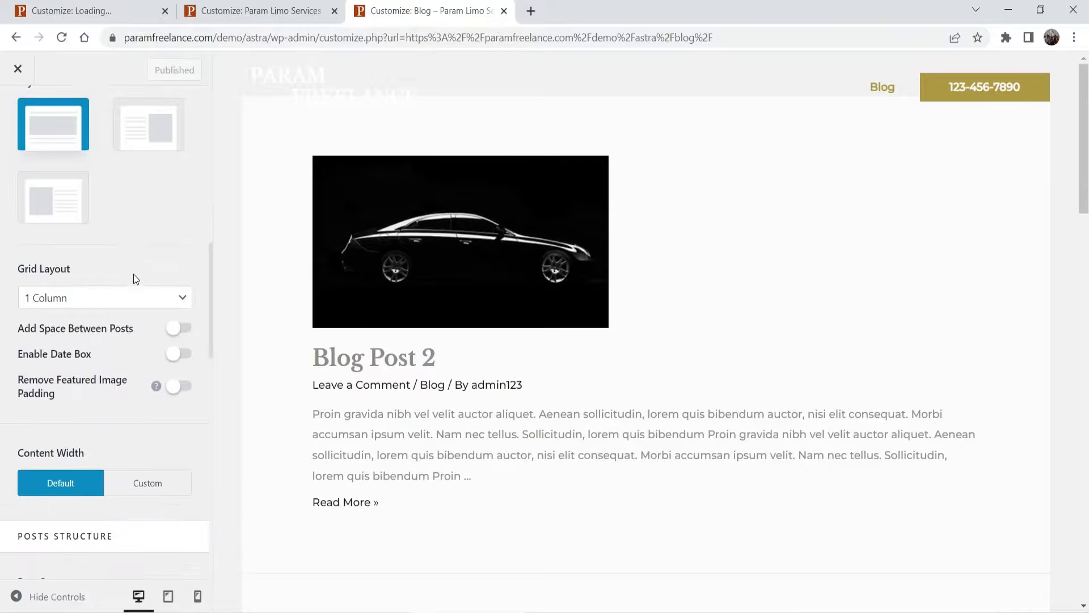
# - Set the archive Grid Layout to 3 Columns, after briefly trying 2 Columns
pyautogui.click(111, 297)
pyautogui.click(113, 332)
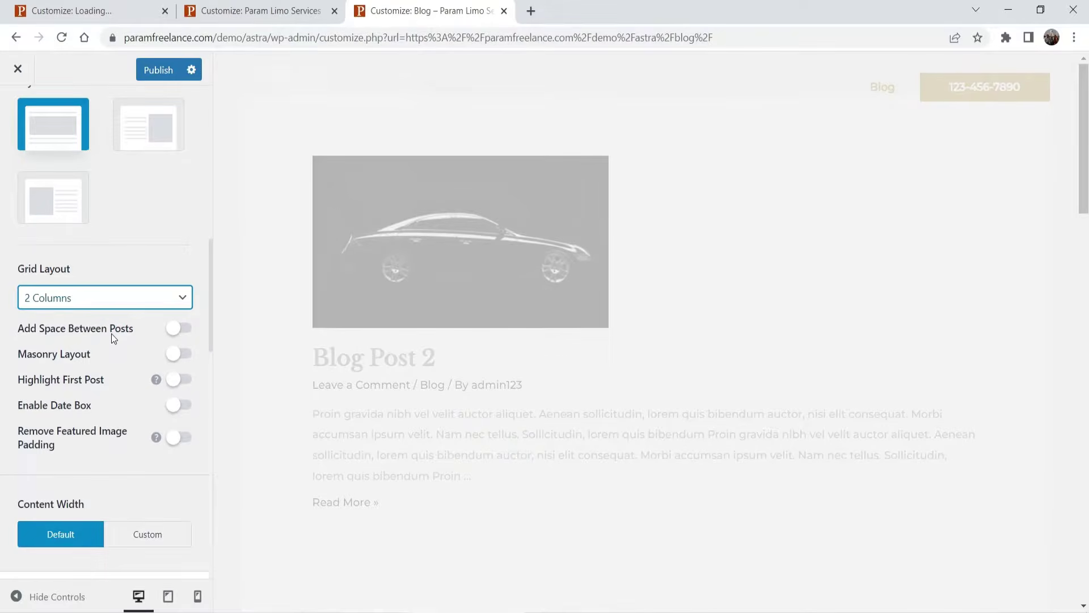
pyautogui.scroll(-3, 646, 367)
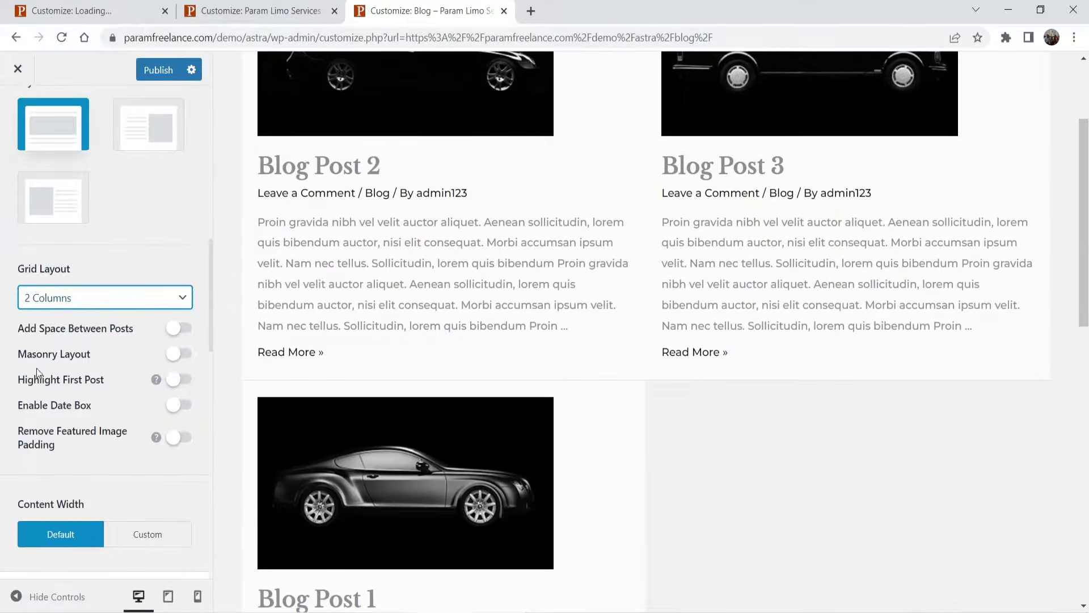
pyautogui.click(149, 306)
pyautogui.click(114, 347)
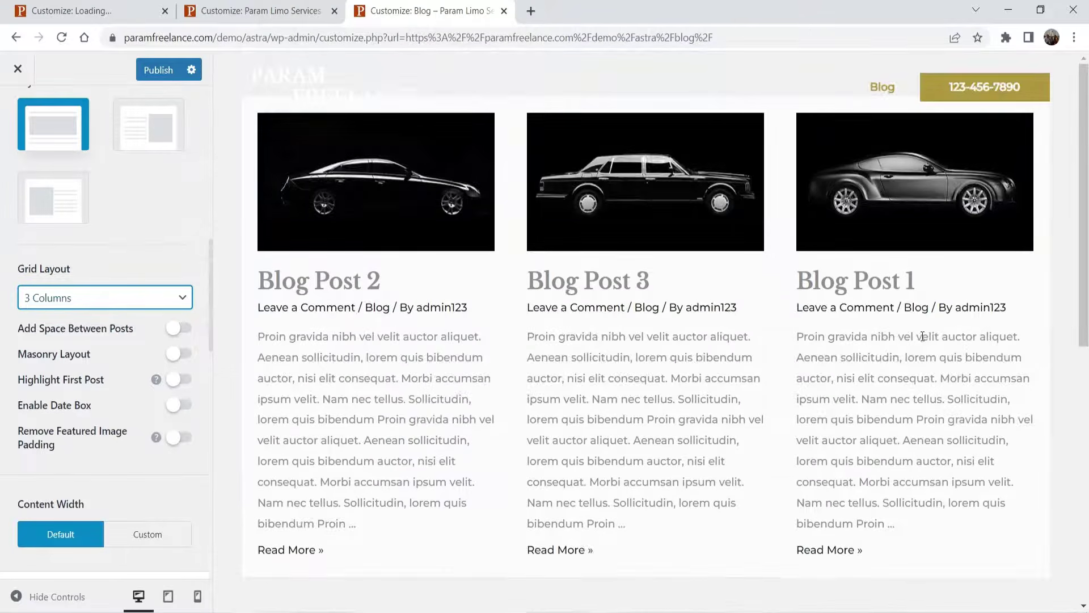
# - Enable Add Space Between Posts, leaving Masonry and Highlight First Post off
pyautogui.click(180, 328)
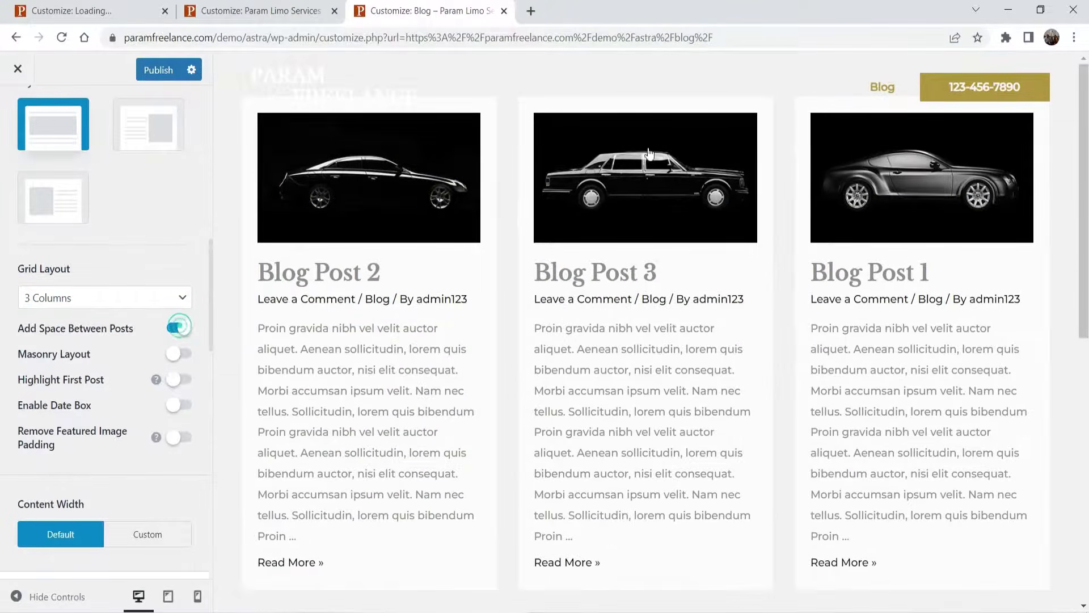
pyautogui.click(180, 353)
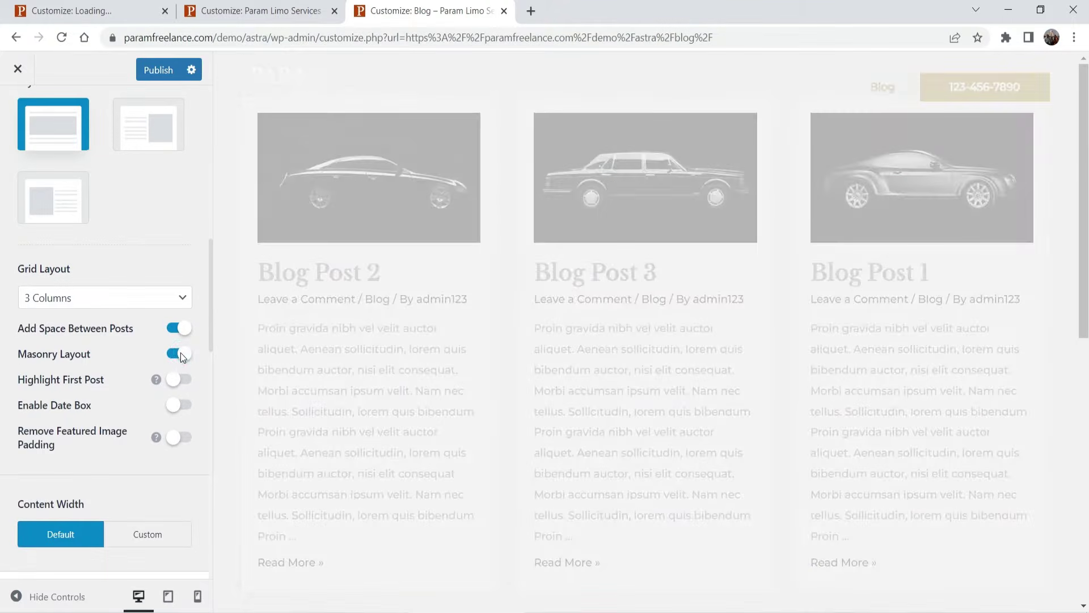
pyautogui.click(180, 352)
pyautogui.click(180, 380)
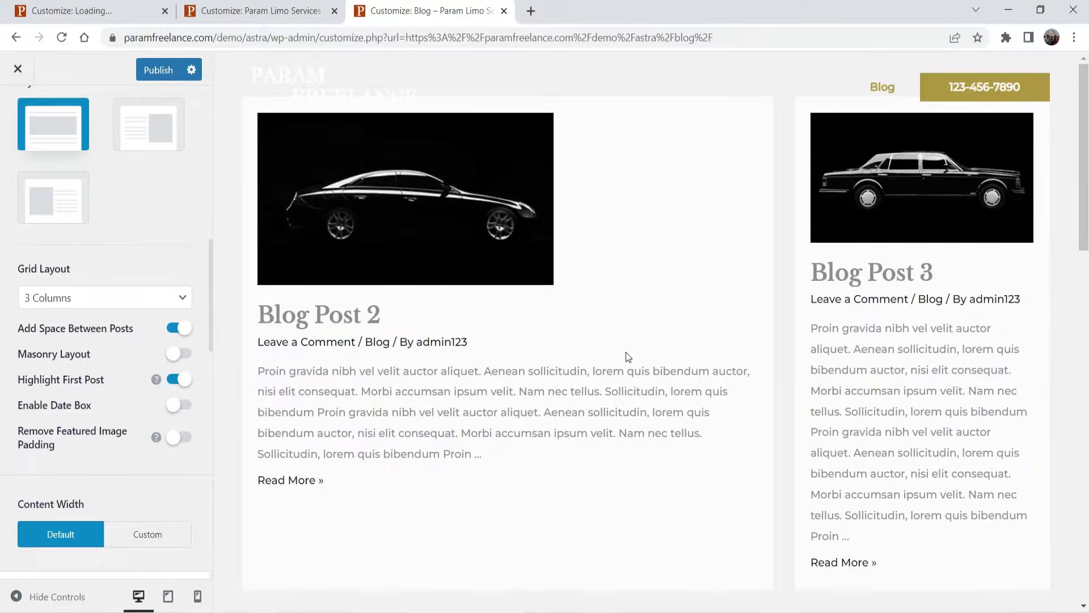
pyautogui.scroll(-4, 915, 135)
pyautogui.scroll(-4, 972, 182)
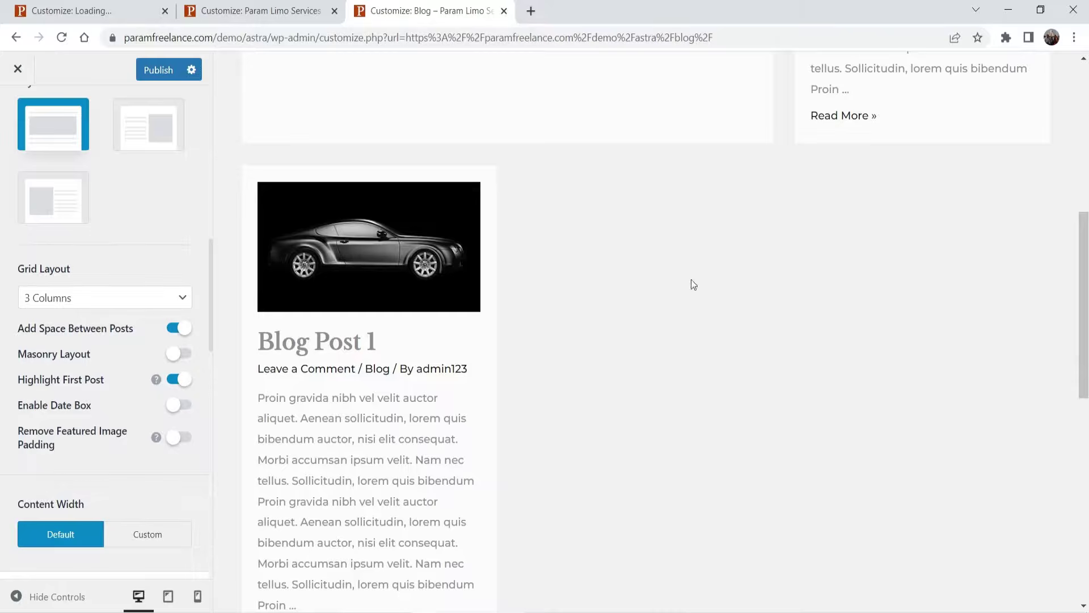
pyautogui.scroll(5, 775, 409)
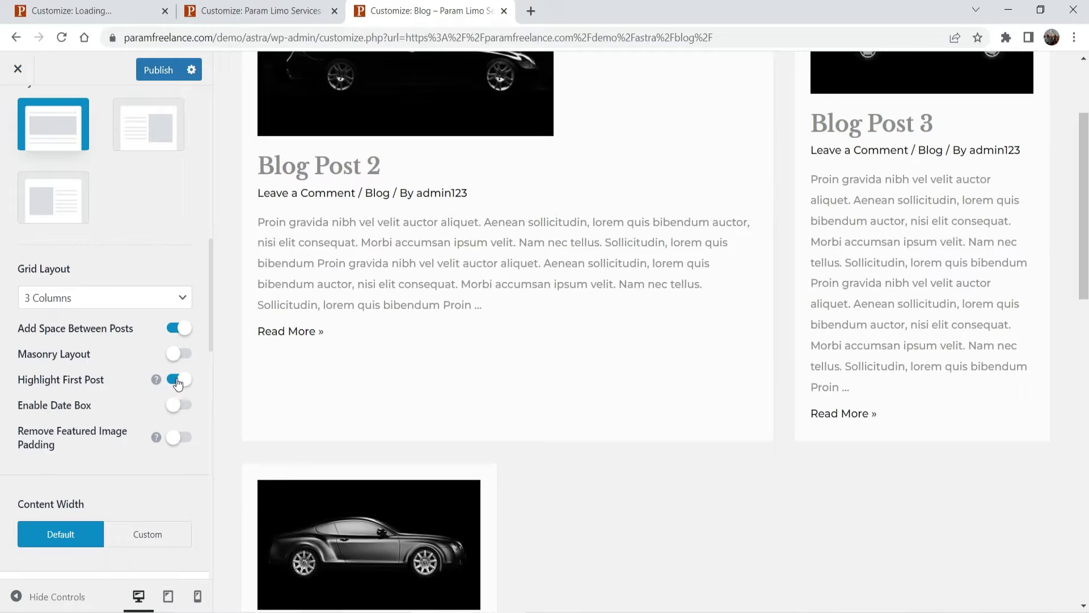
pyautogui.click(178, 381)
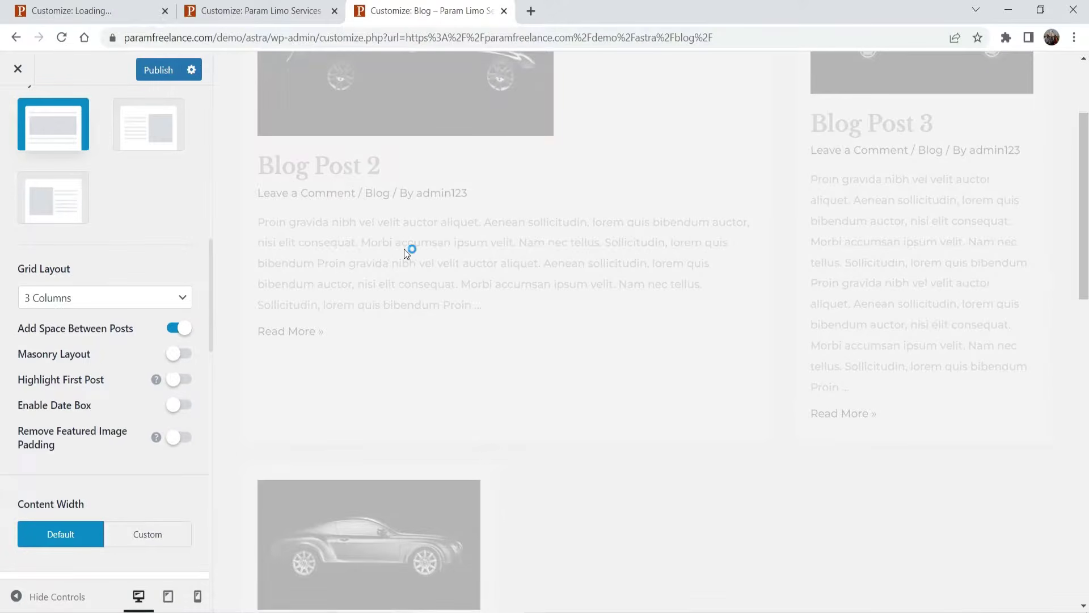
pyautogui.scroll(-6, 101, 363)
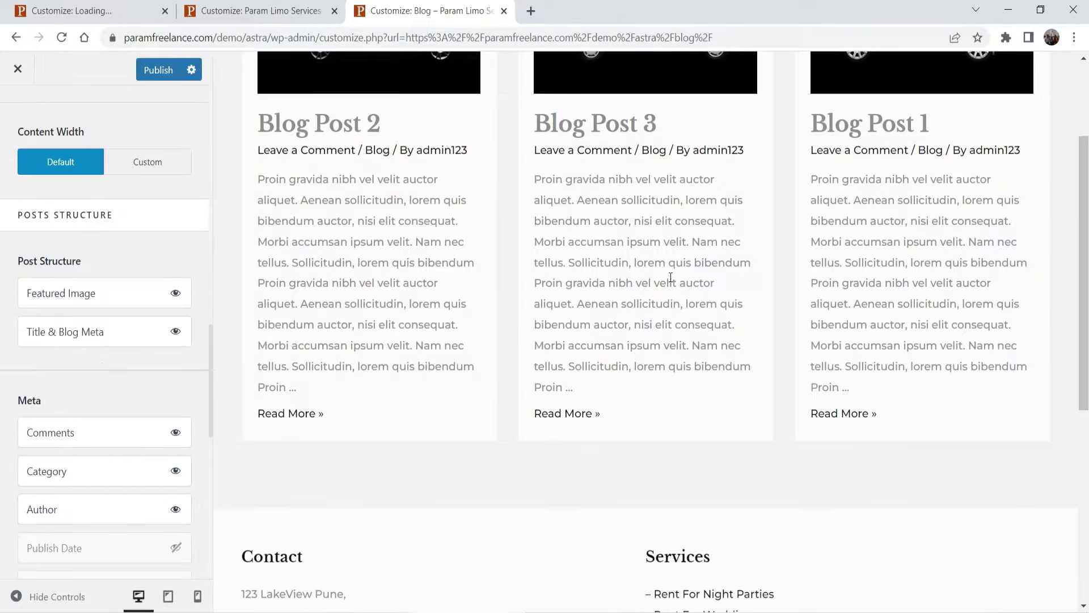
# - Review the blog archive's Design and General settings, then return to the Blog settings list
pyautogui.scroll(-5, 233, 314)
pyautogui.scroll(8, 232, 313)
pyautogui.scroll(-4, 89, 215)
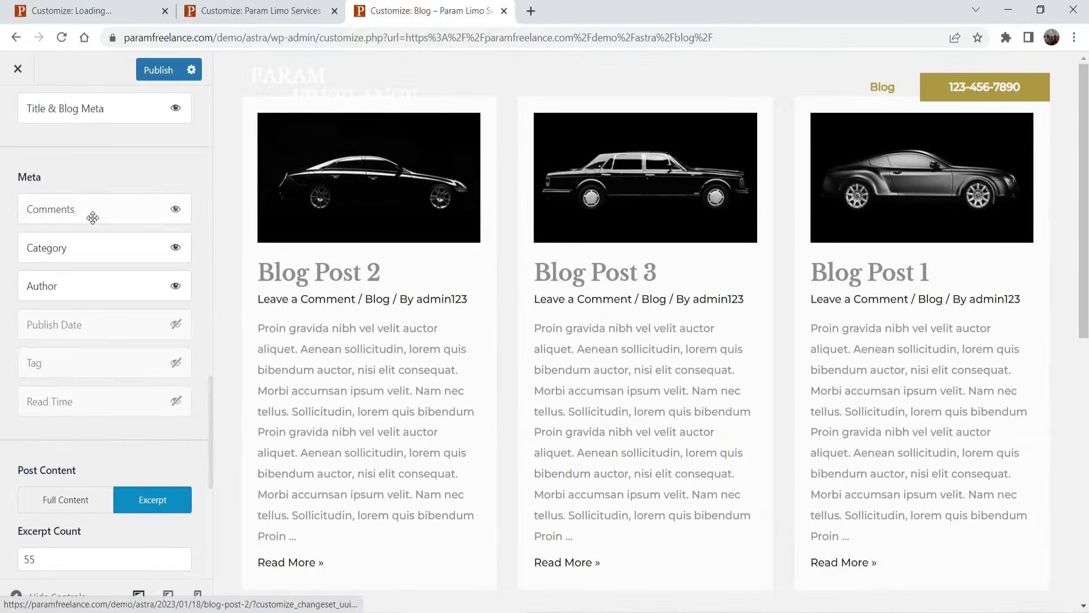
pyautogui.scroll(-2, 90, 227)
pyautogui.scroll(-5, 90, 242)
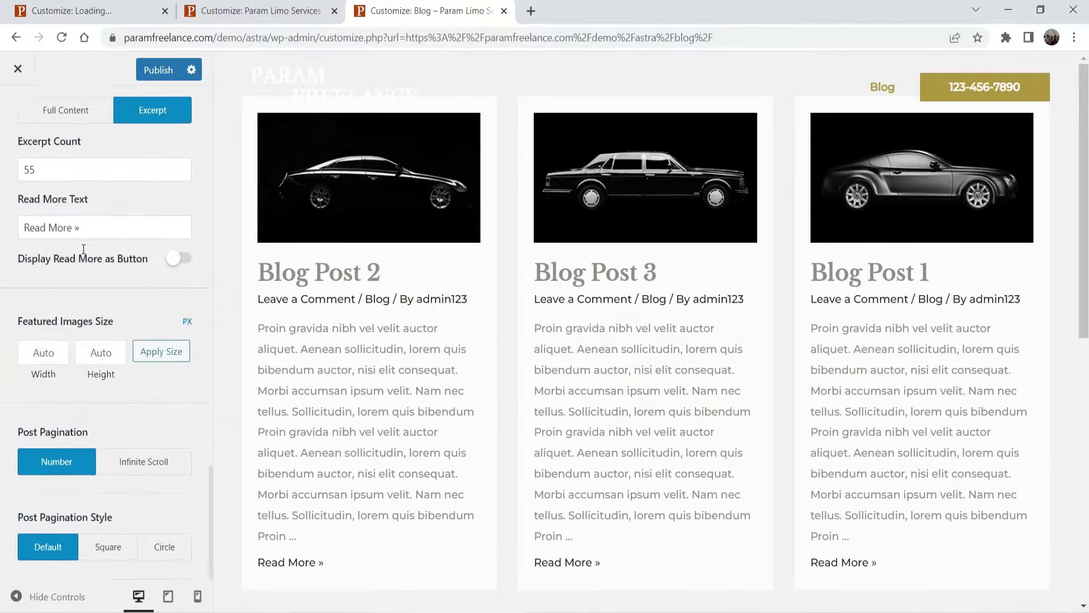
pyautogui.scroll(10, 128, 409)
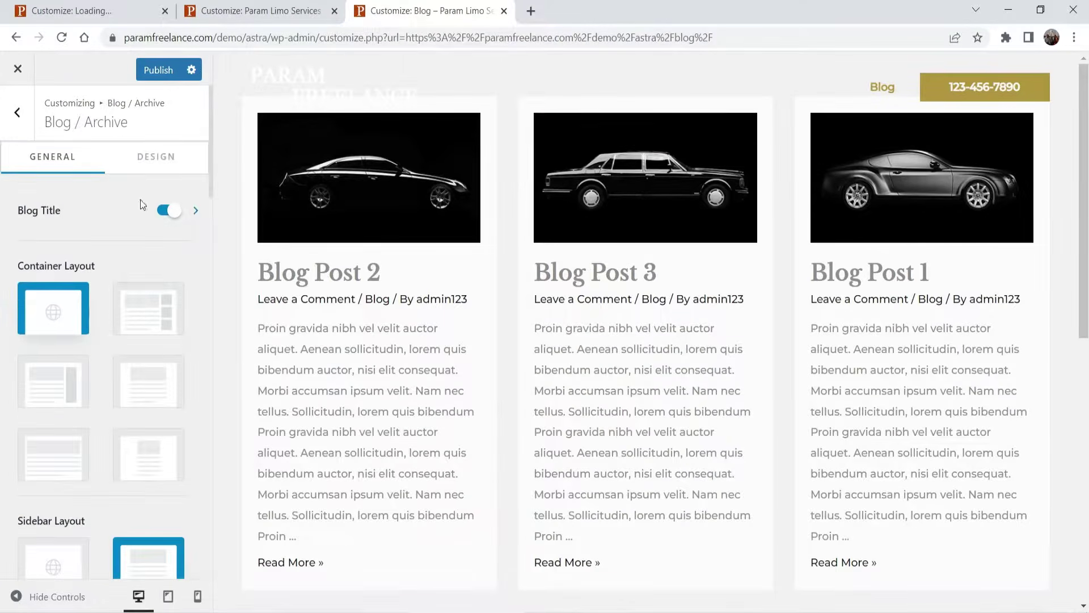
pyautogui.click(156, 157)
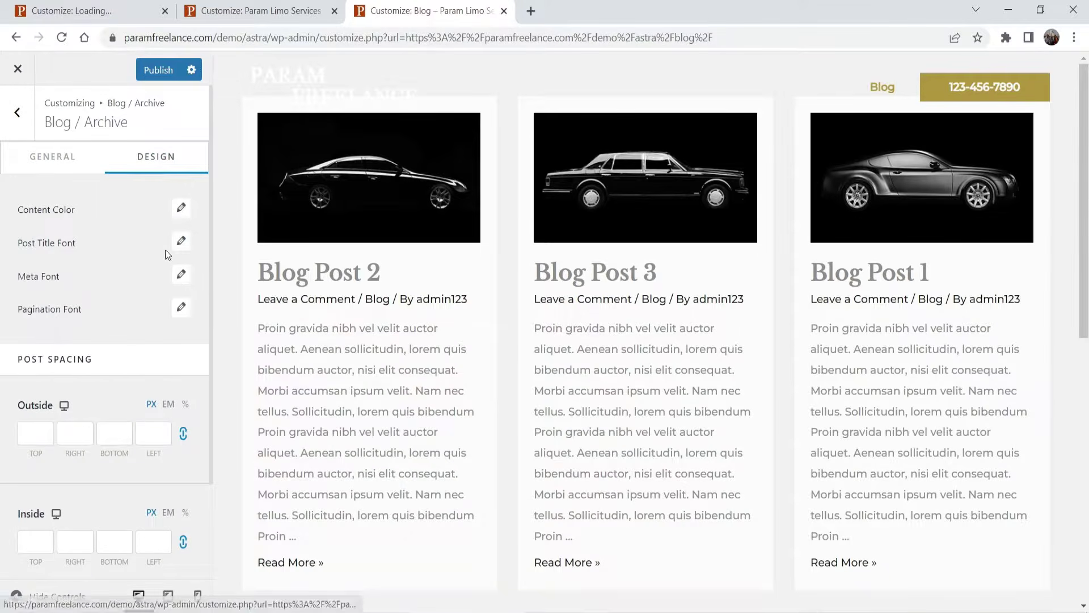
pyautogui.scroll(-3, 110, 290)
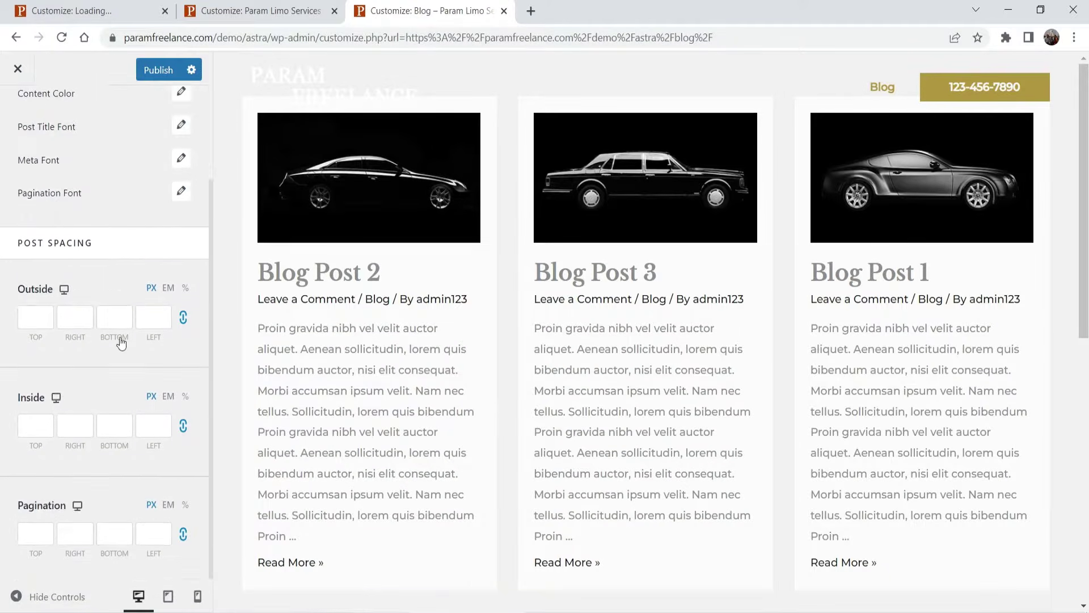
pyautogui.scroll(3, 117, 341)
pyautogui.click(52, 157)
pyautogui.click(17, 112)
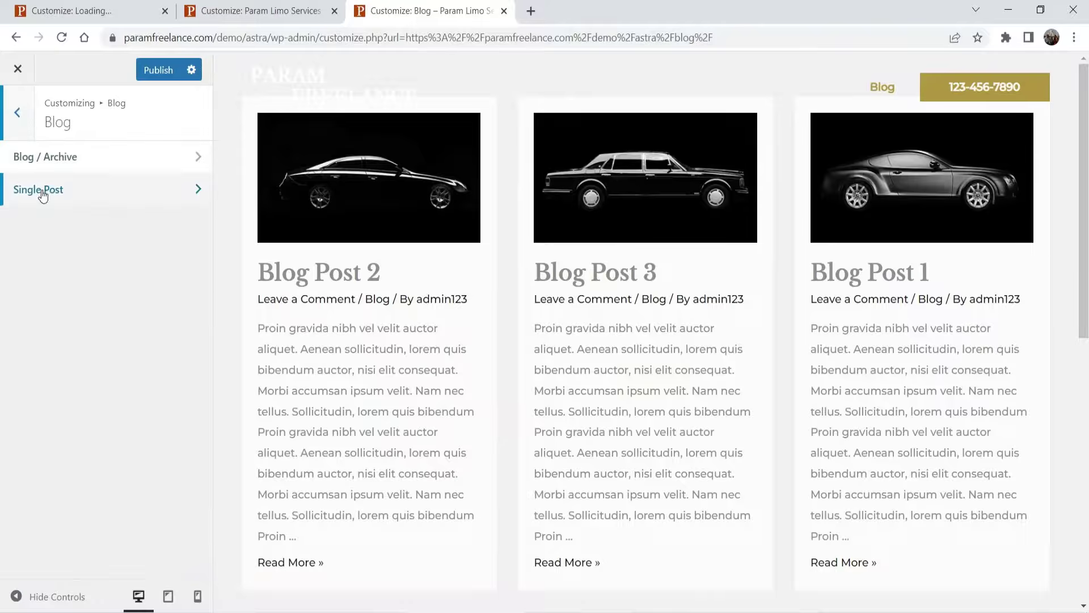
# - Load Blog Post 2 in the preview and review the Single Post General and Design tabs
pyautogui.click(43, 191)
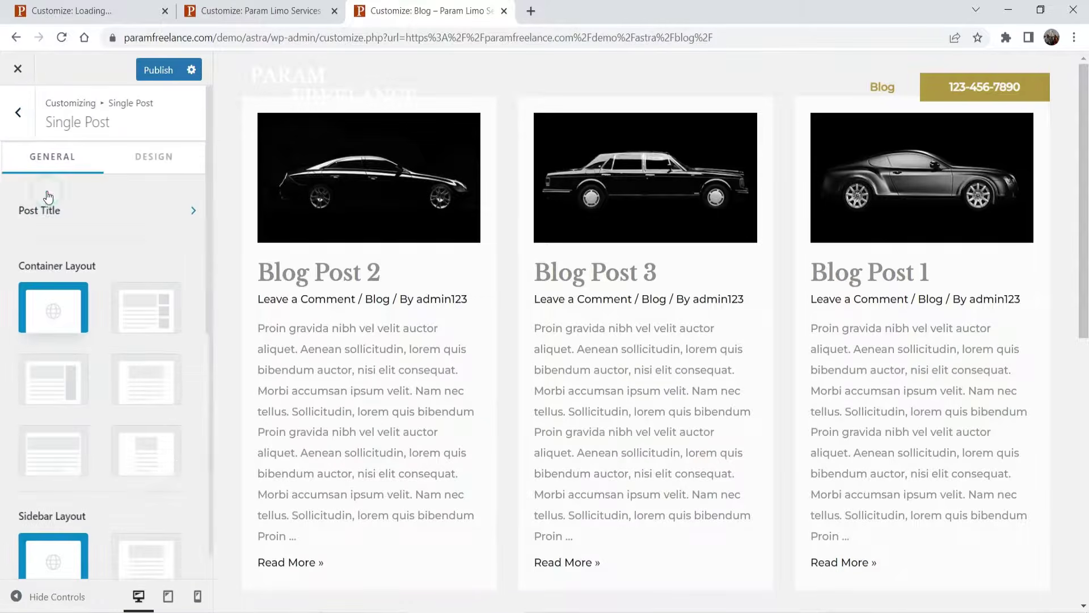
pyautogui.click(310, 277)
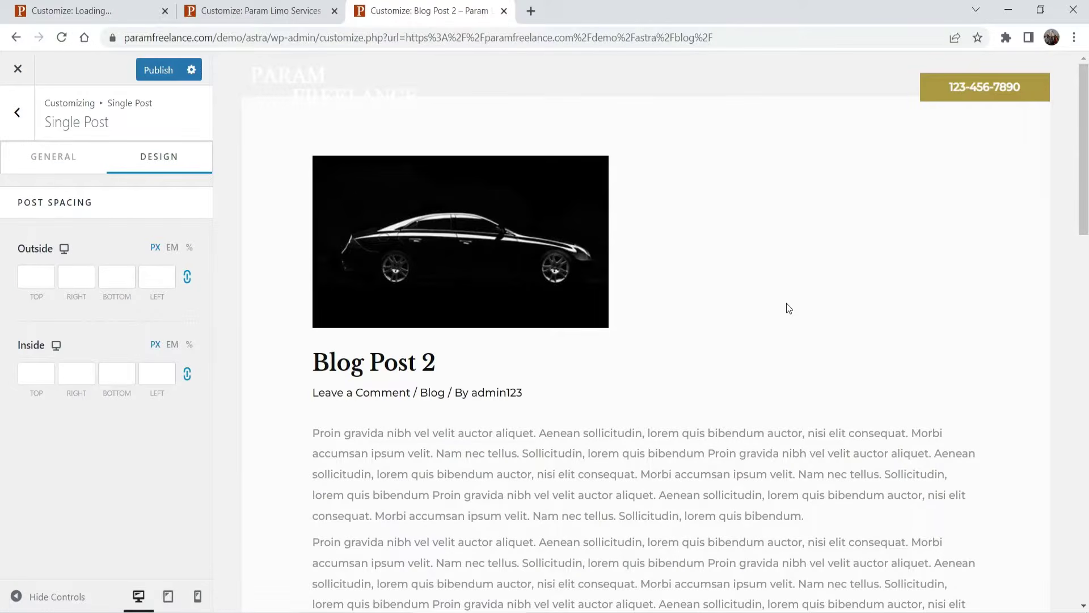
pyautogui.click(41, 161)
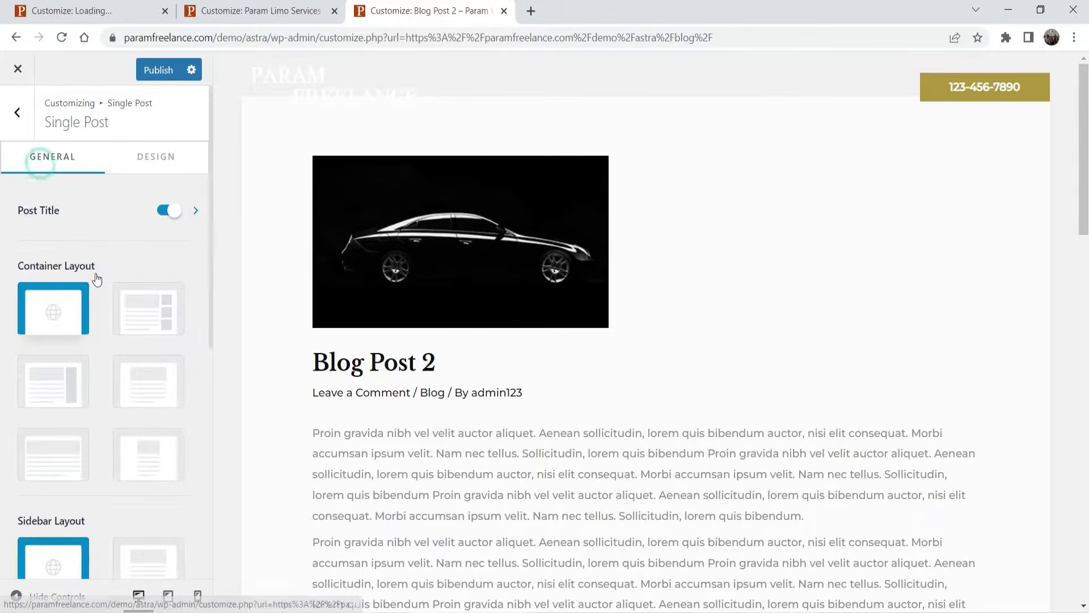
pyautogui.scroll(-5, 108, 267)
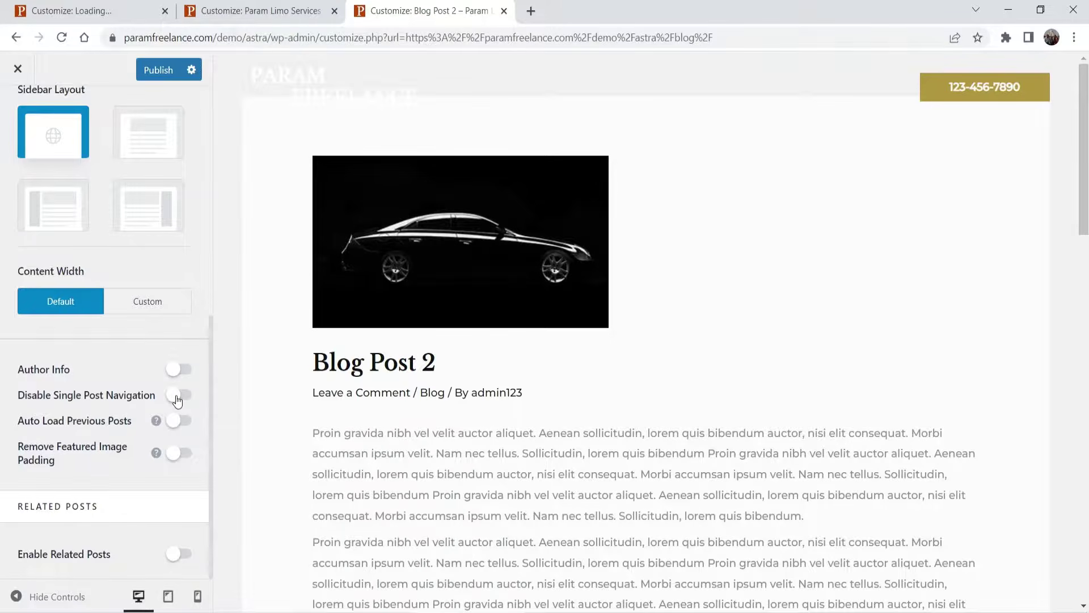
pyautogui.scroll(-12, 716, 363)
pyautogui.scroll(5, 701, 366)
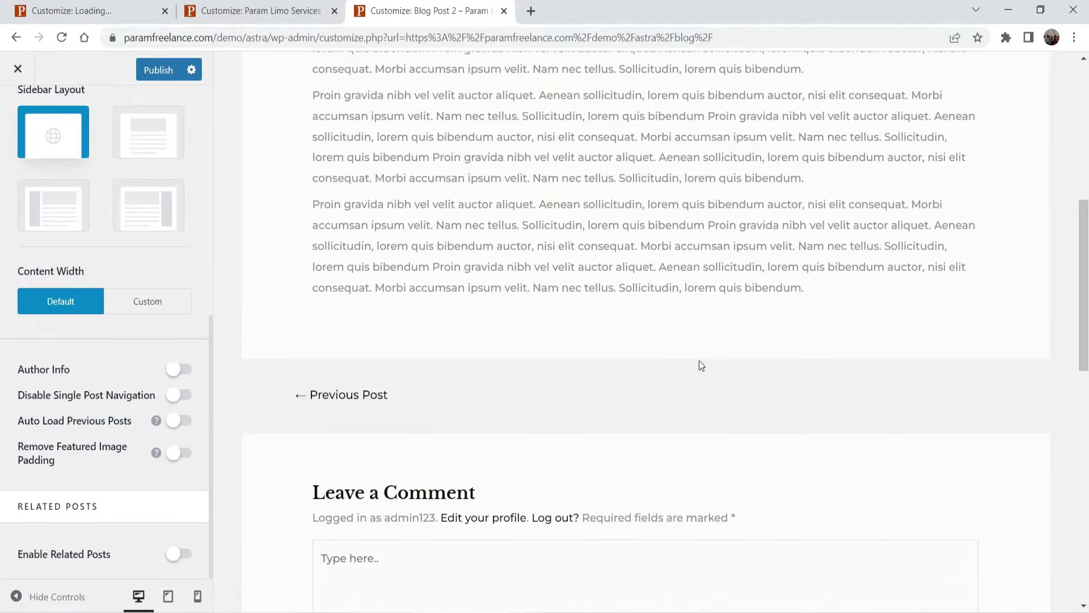
pyautogui.scroll(-1, 598, 331)
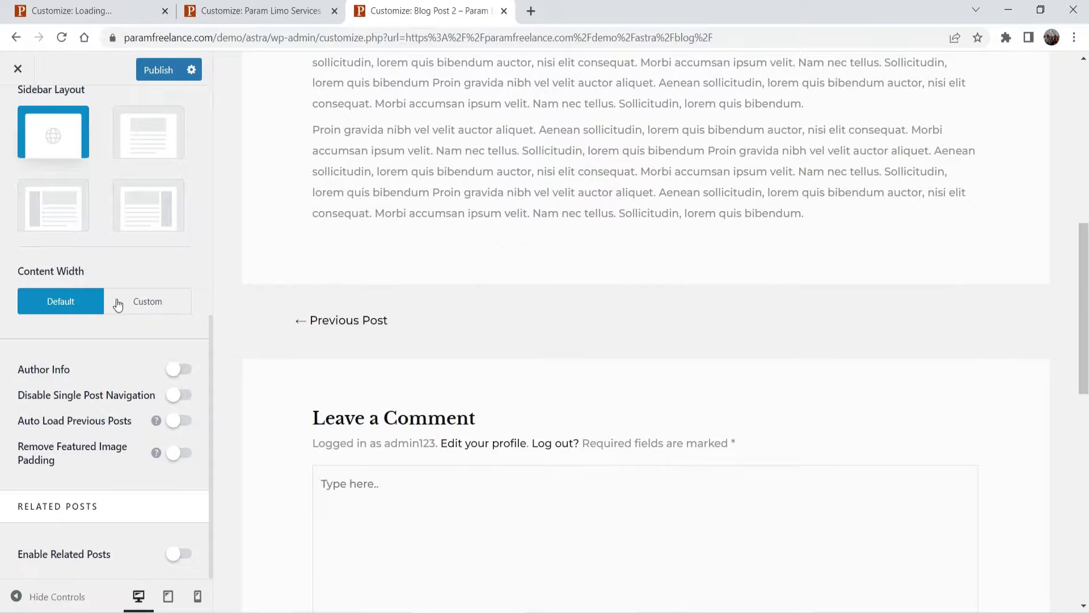
pyautogui.scroll(8, 656, 287)
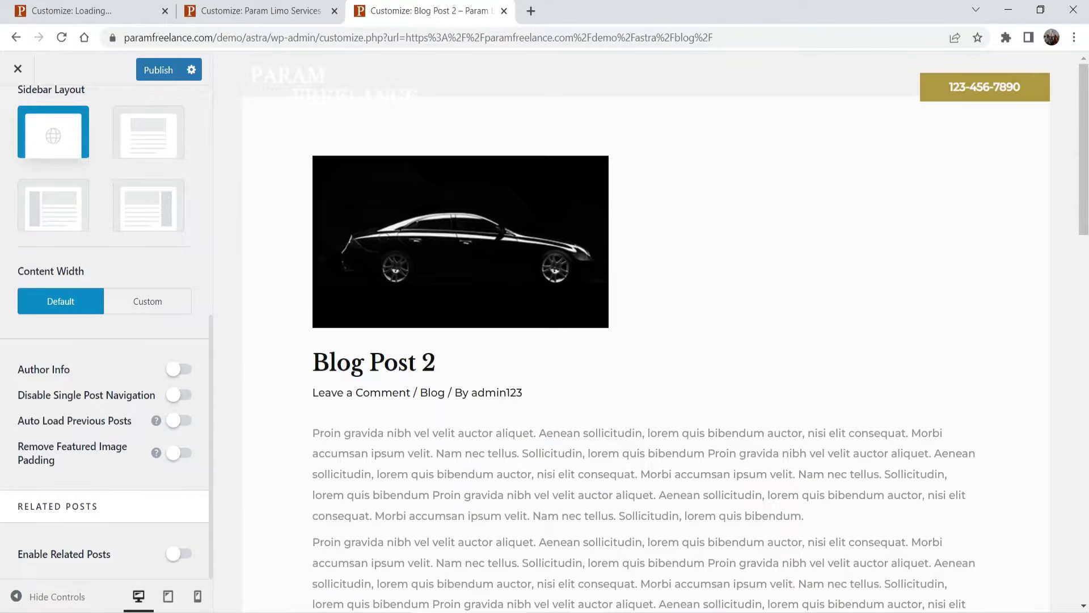
pyautogui.scroll(8, 80, 139)
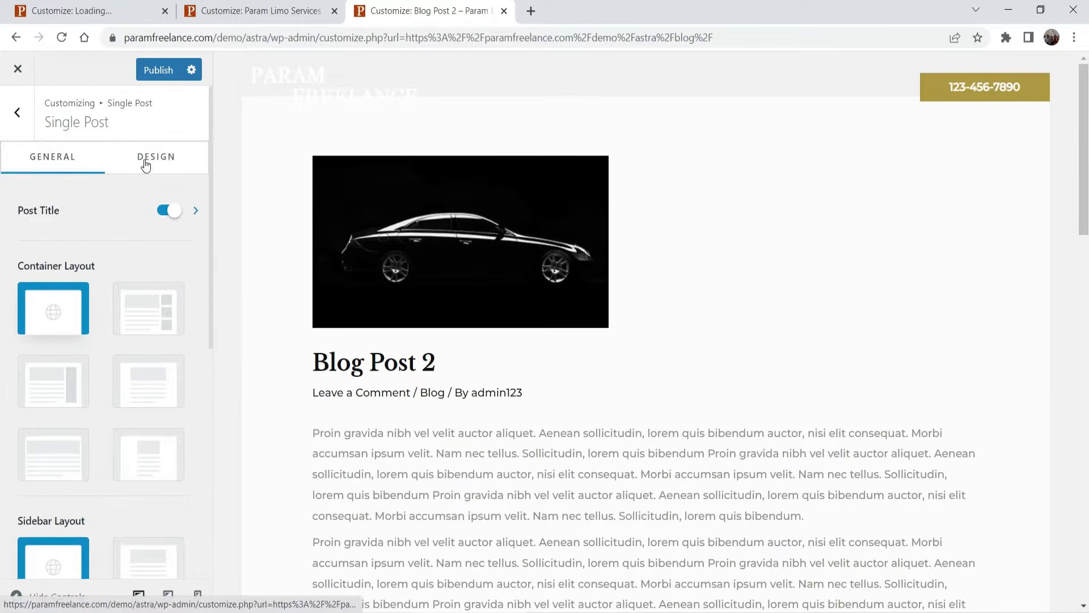
pyautogui.click(148, 161)
# - Publish the pending Customizer changes and open the Blog / Archive settings
pyautogui.click(158, 77)
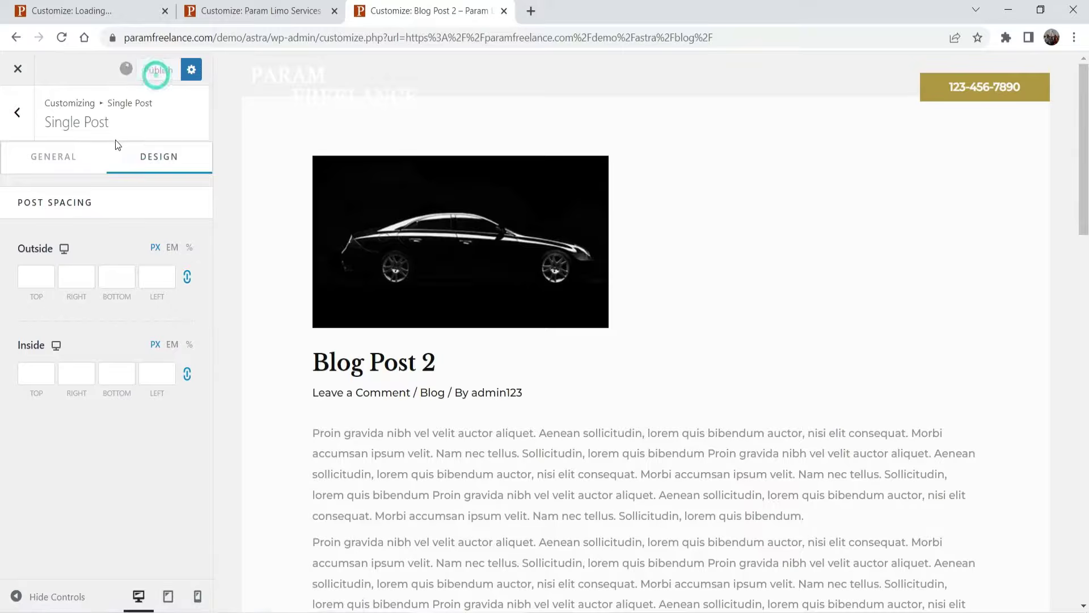
pyautogui.click(17, 112)
pyautogui.click(74, 169)
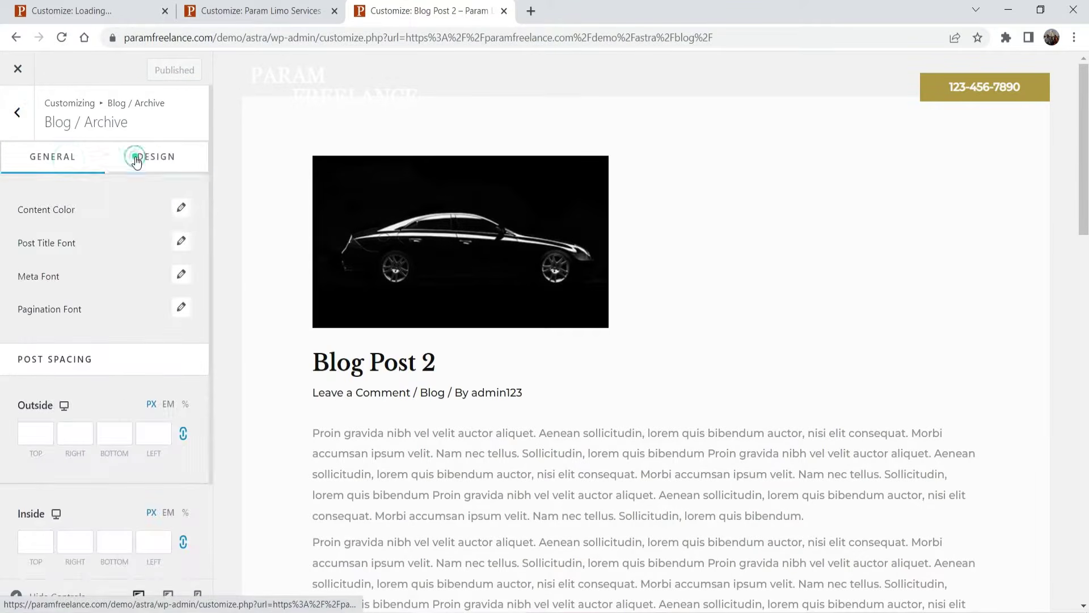
# - Set the blog archive Post Title Color to red and load the Blog page in the preview
pyautogui.click(136, 161)
pyautogui.click(181, 208)
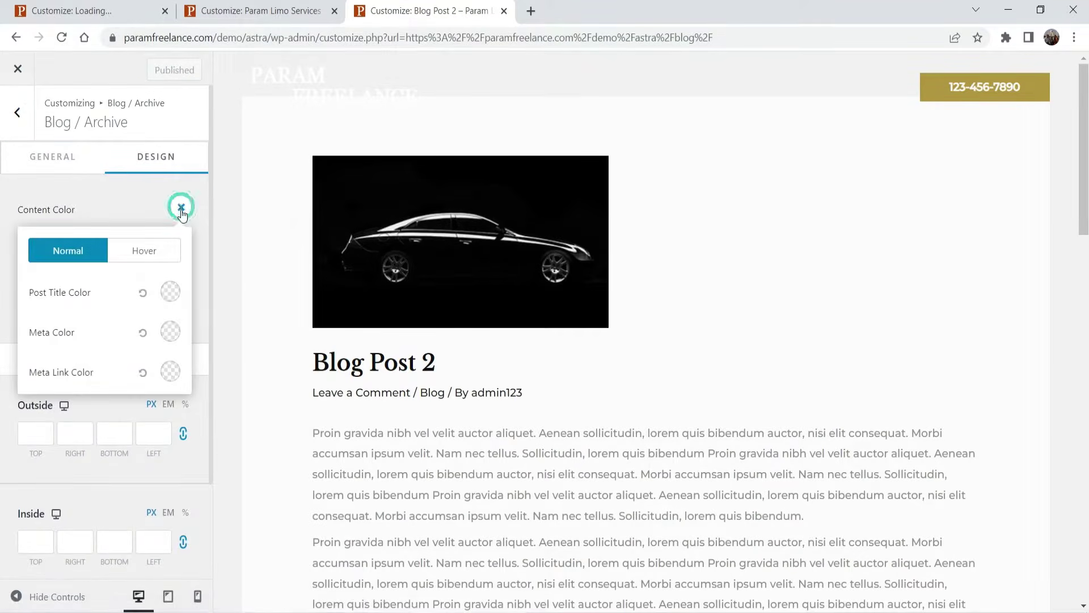
pyautogui.click(170, 292)
pyautogui.click(139, 406)
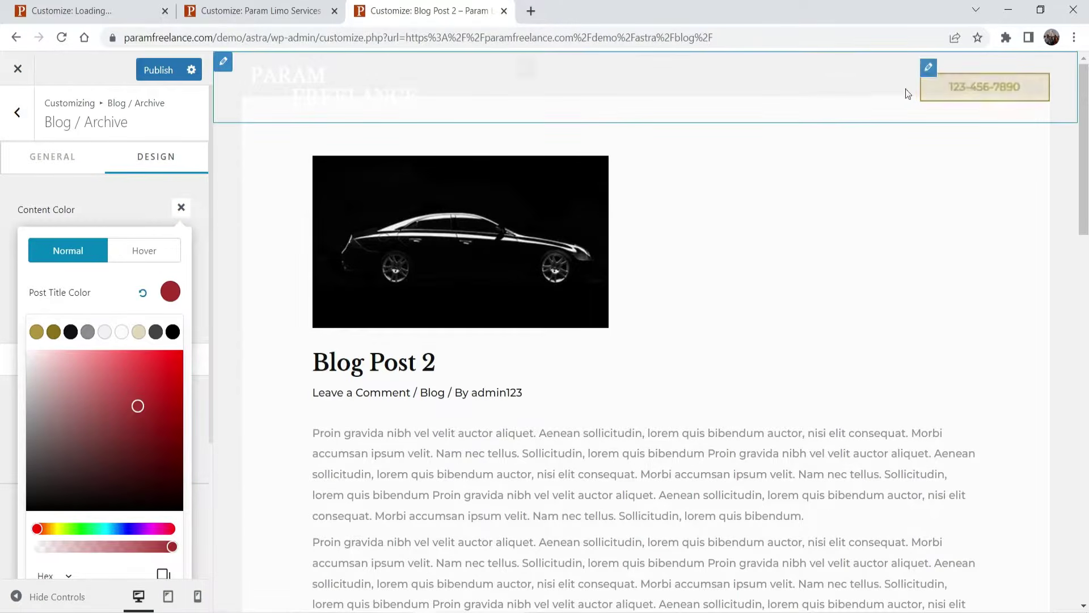
pyautogui.click(880, 88)
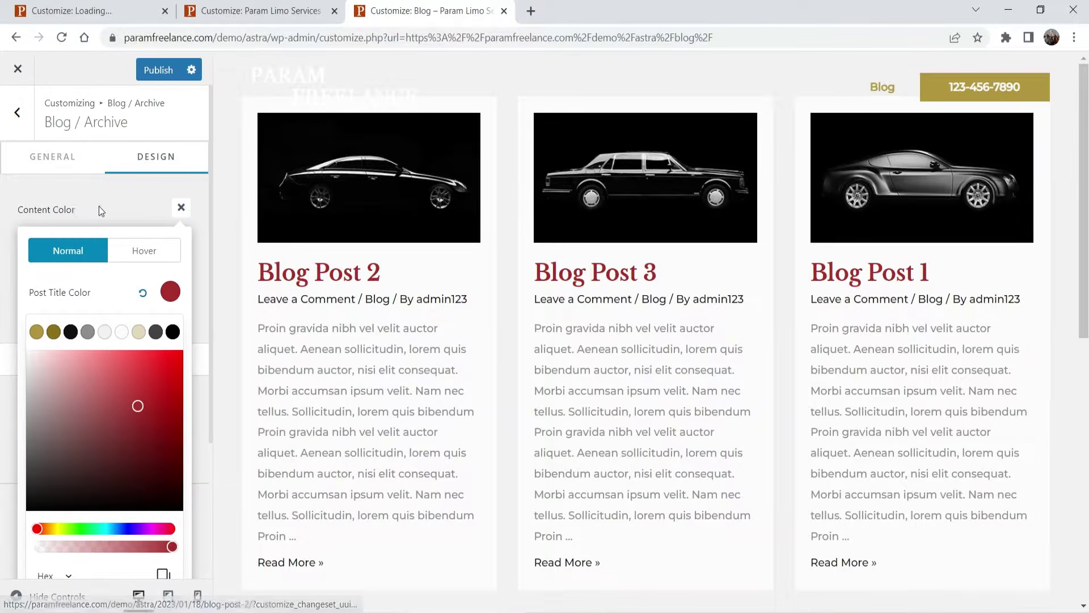
pyautogui.click(99, 206)
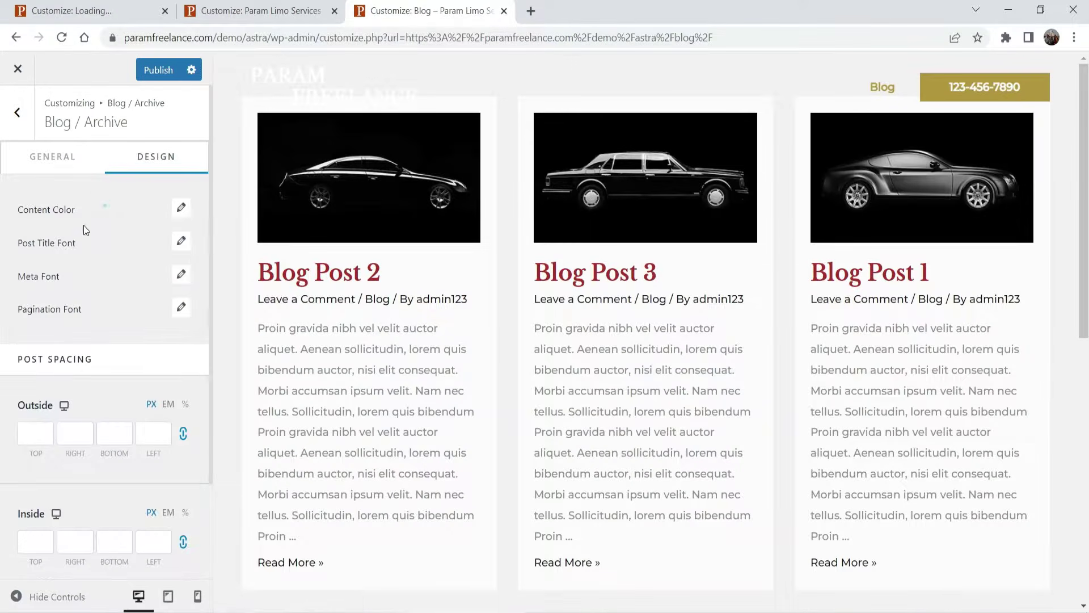
# - Look over the post title font and General archive settings, then attempt to exit the Customizer
pyautogui.click(181, 243)
pyautogui.click(183, 242)
pyautogui.click(184, 242)
pyautogui.scroll(-2, 122, 317)
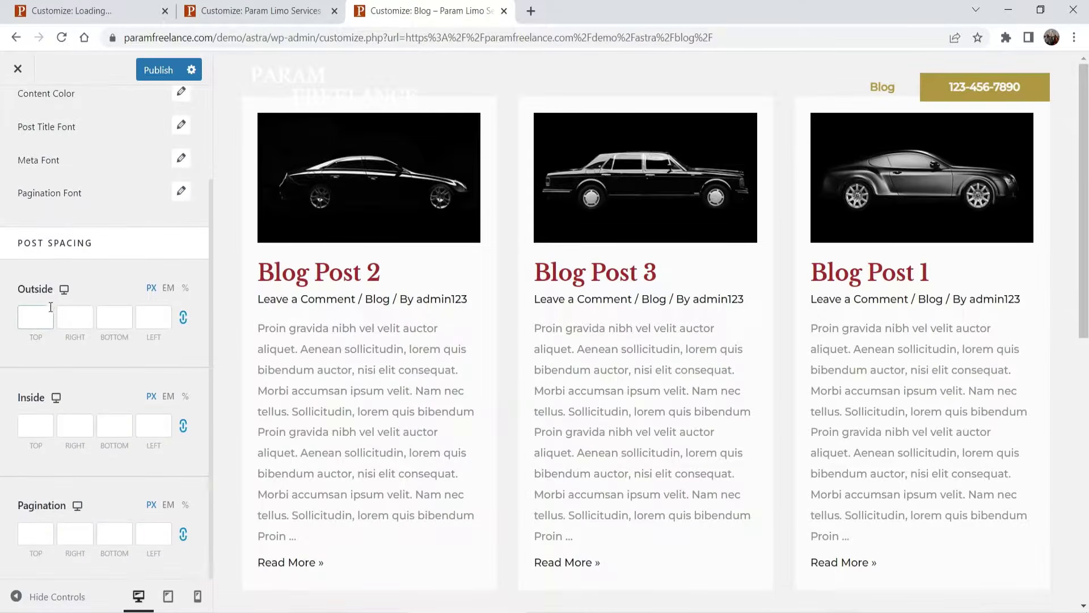
pyautogui.scroll(3, 108, 442)
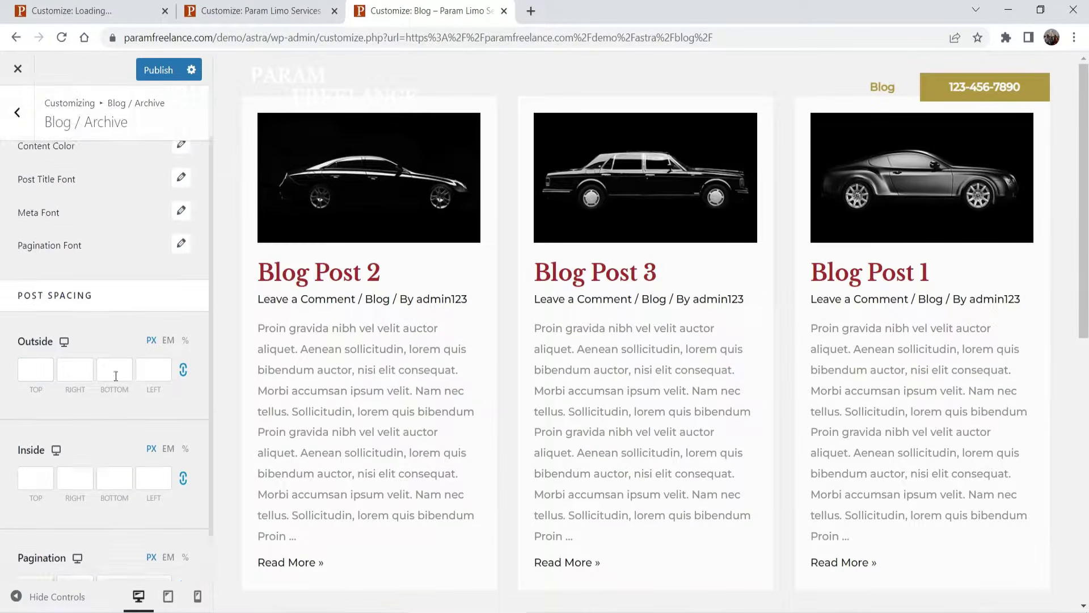
pyautogui.click(43, 152)
pyautogui.scroll(-1, 177, 154)
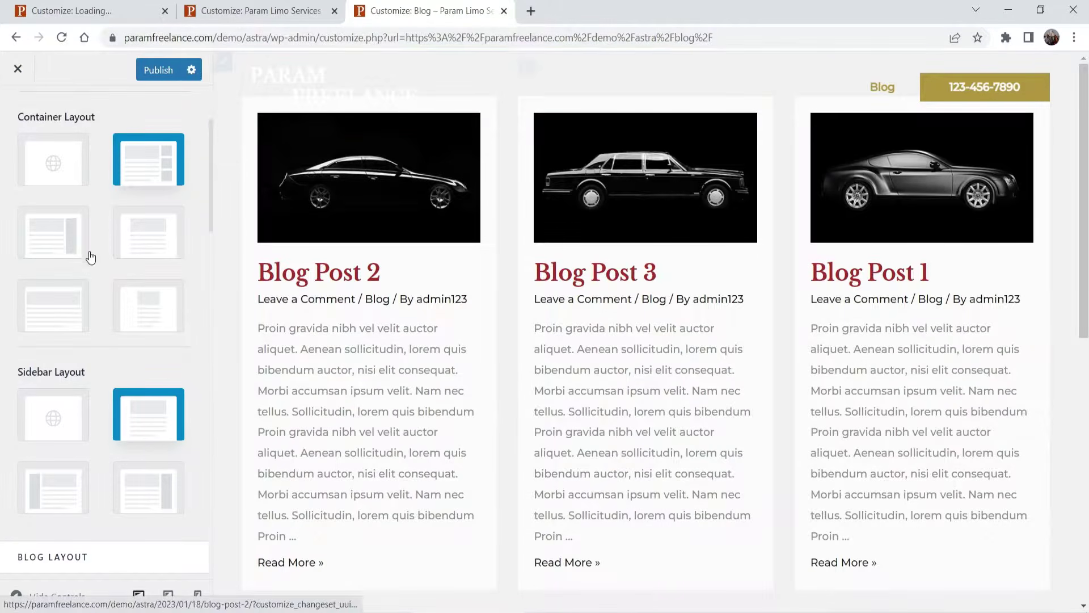
pyautogui.scroll(-8, 70, 264)
pyautogui.scroll(10, 85, 227)
pyautogui.click(10, 69)
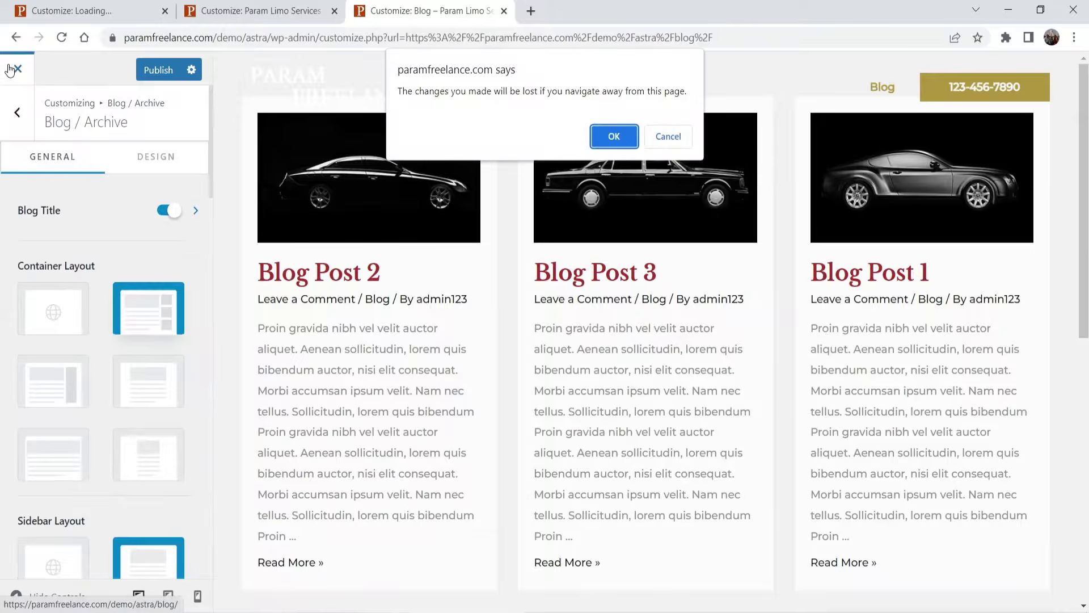
# - Stay in the Customizer and publish the red post title colour
pyautogui.click(668, 136)
pyautogui.click(159, 69)
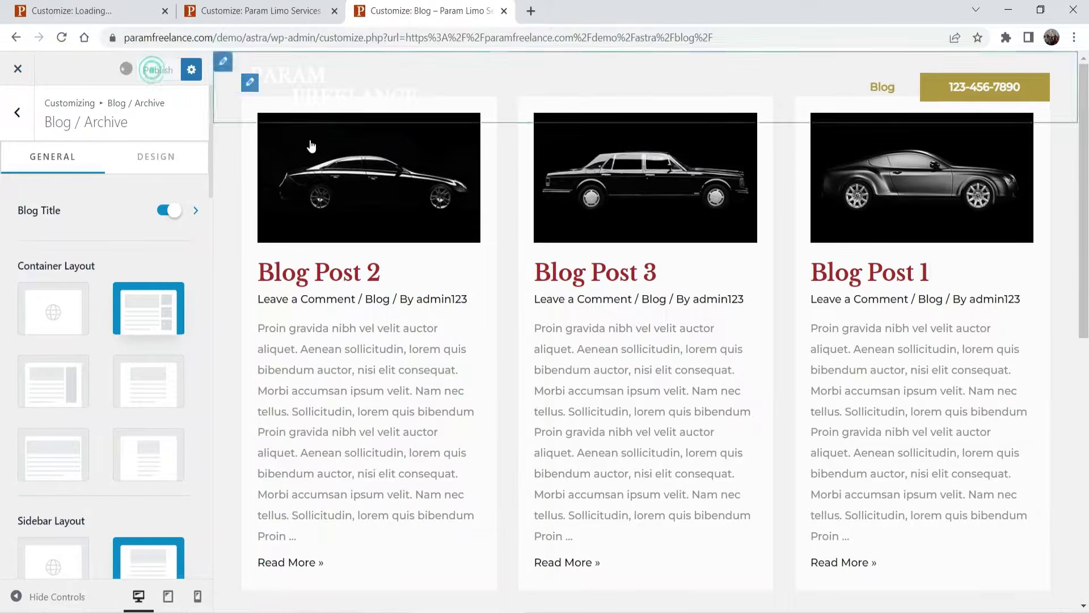
pyautogui.click(16, 112)
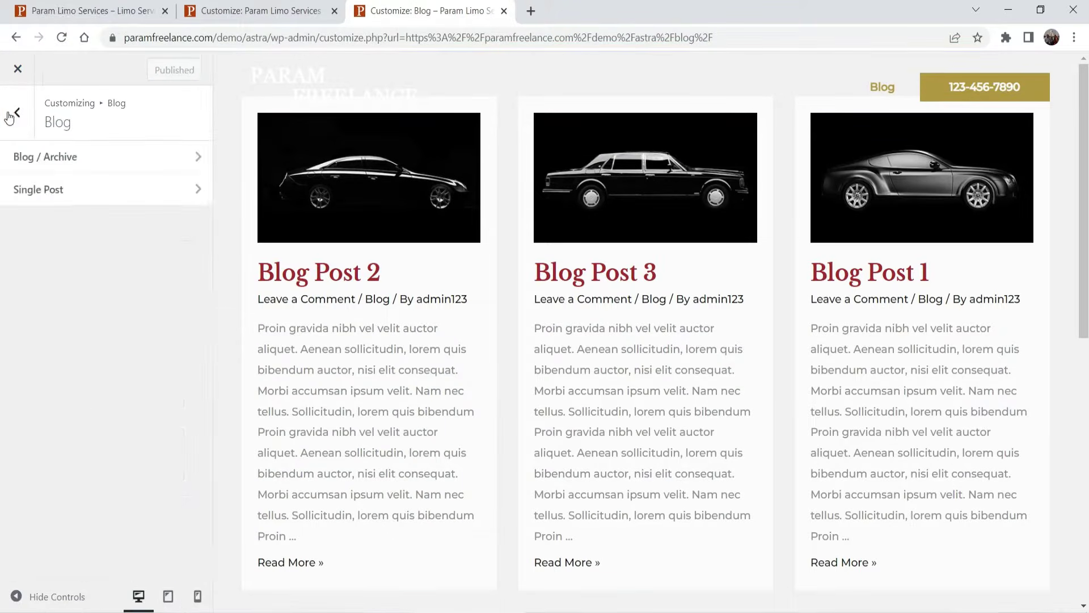
pyautogui.click(26, 117)
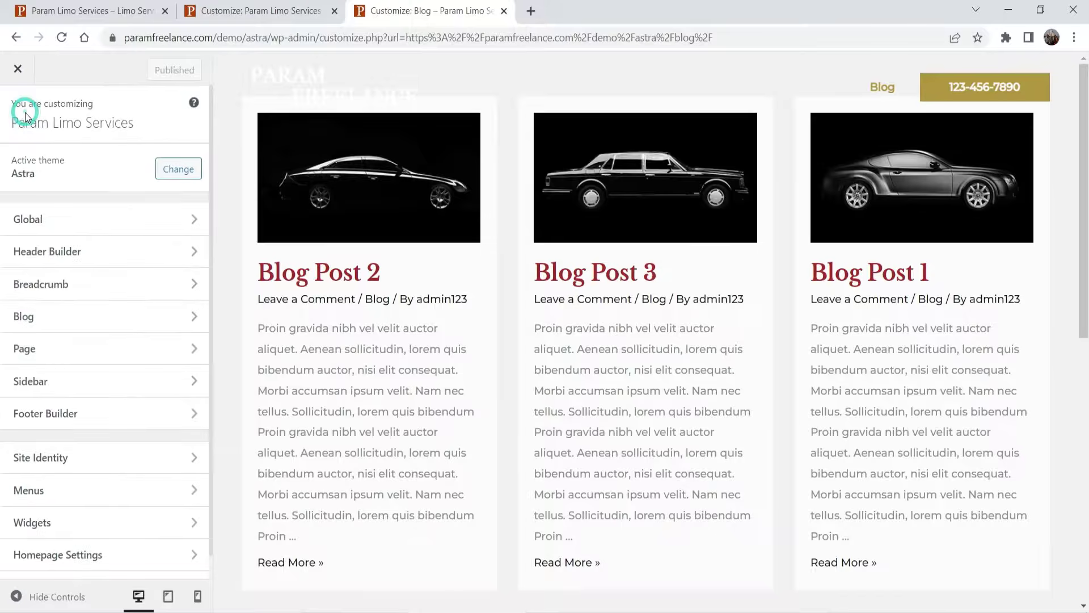
# - Enable Scroll to Top under Global settings and test its button in the preview
pyautogui.click(99, 224)
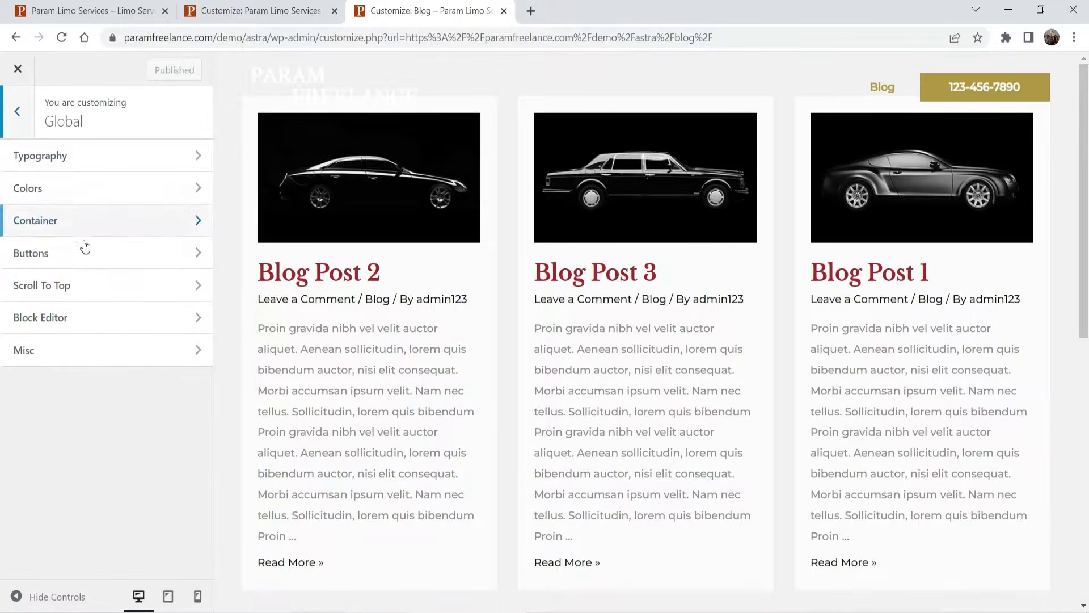
pyautogui.click(88, 286)
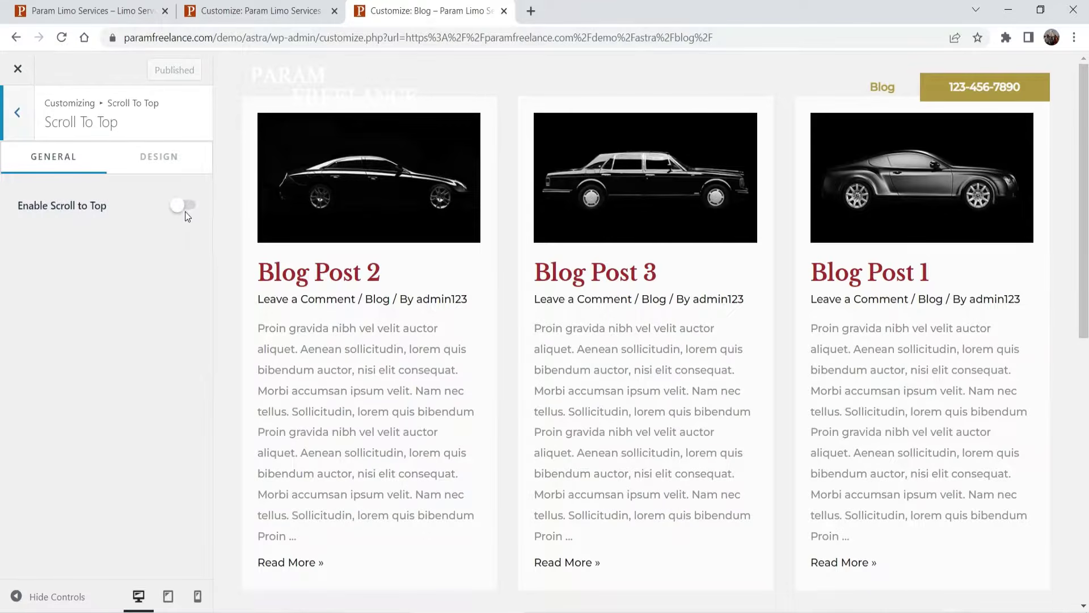
pyautogui.scroll(-10, 1034, 372)
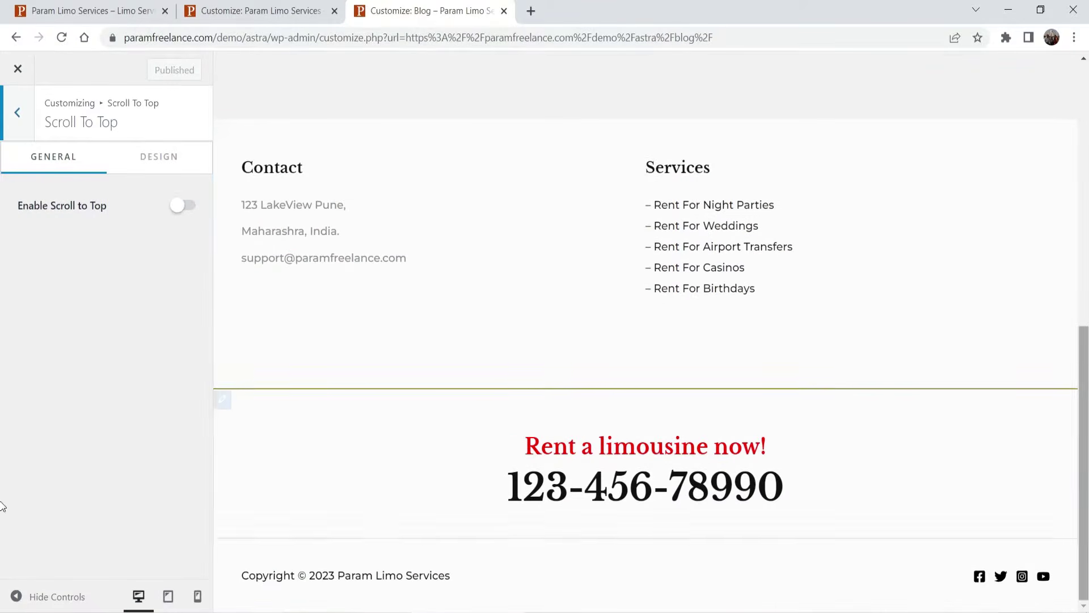
pyautogui.click(190, 205)
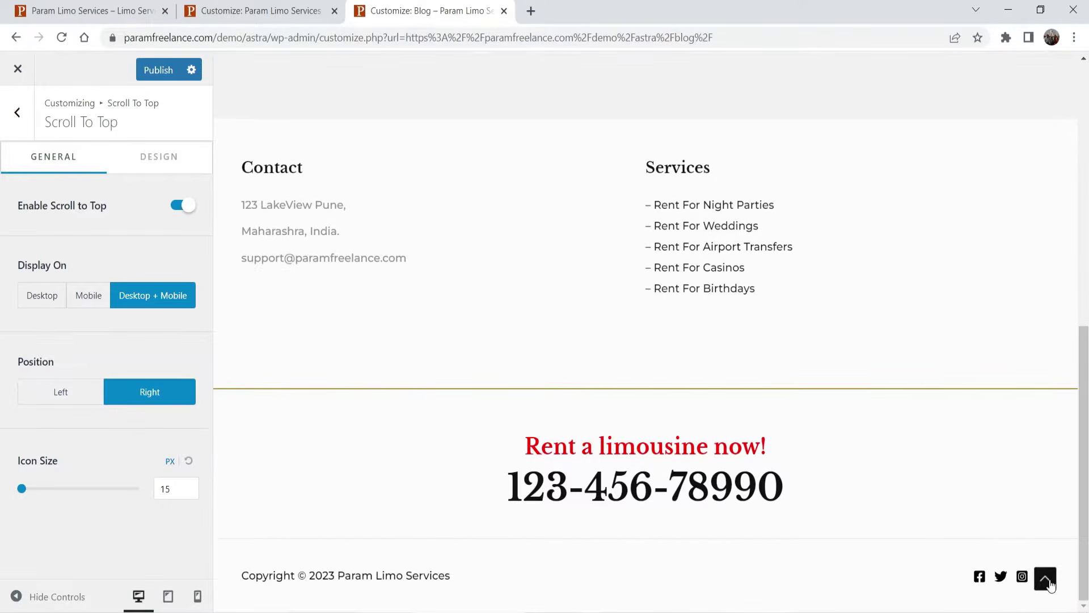
pyautogui.click(1046, 579)
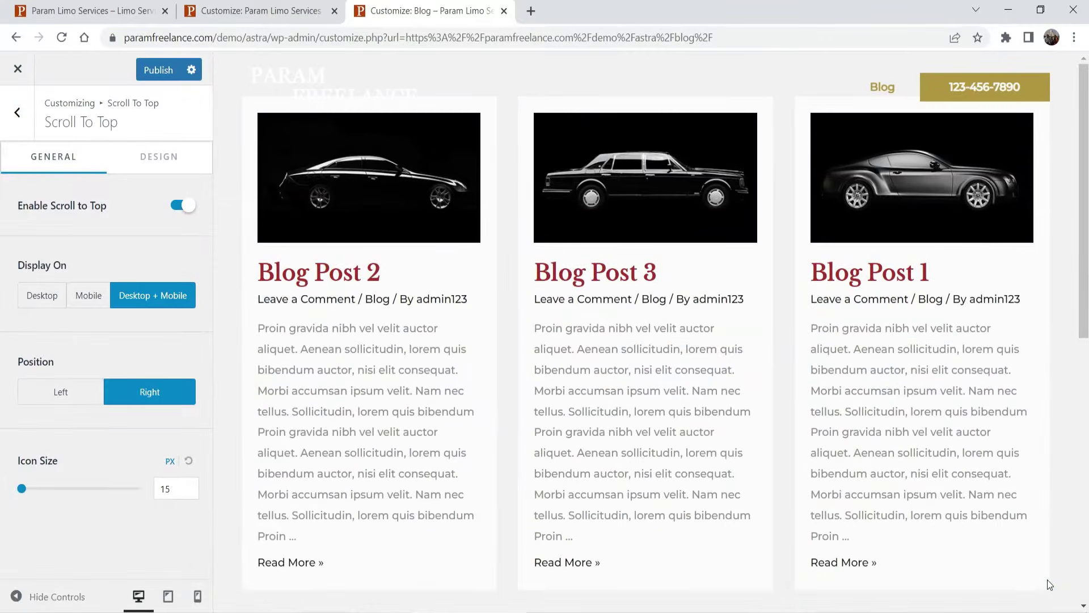
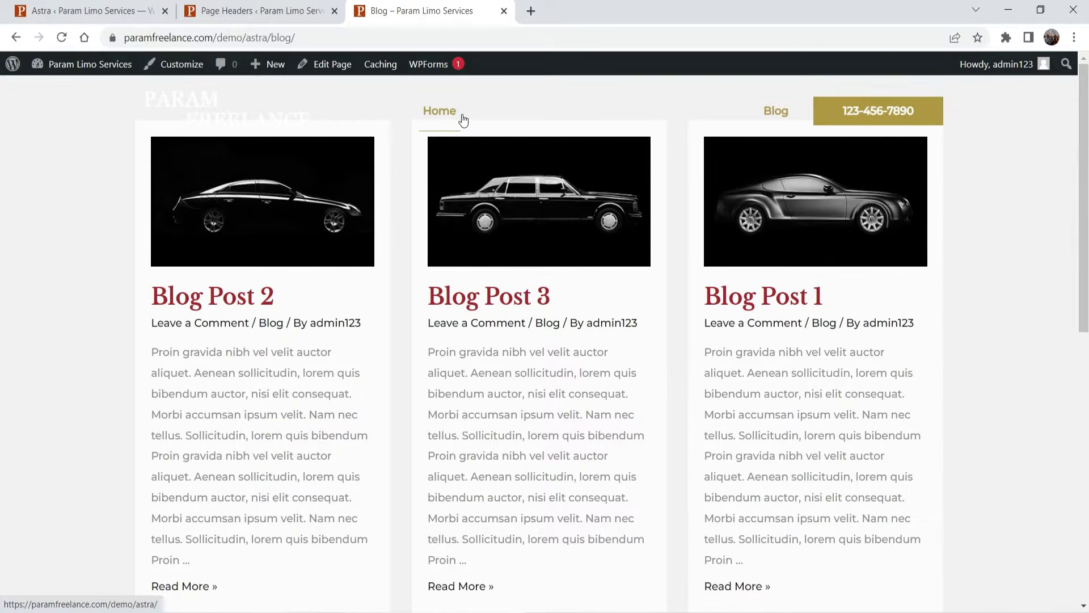
# - Close the old Page Headers tab and reopen Astra's Page Headers settings in a new tab
pyautogui.click(77, 12)
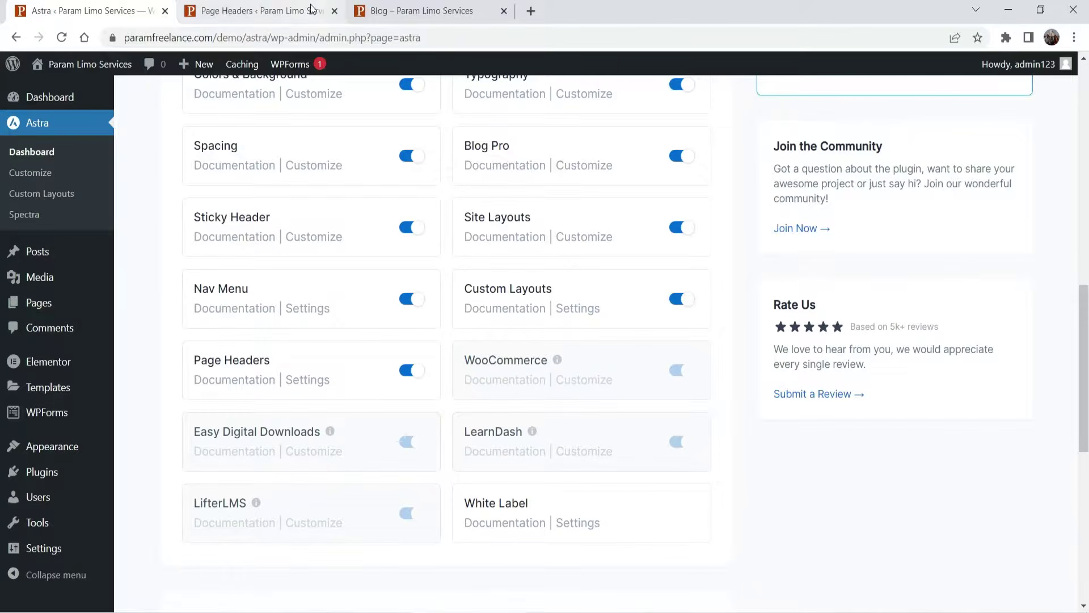
pyautogui.click(335, 11)
pyautogui.scroll(4, 290, 229)
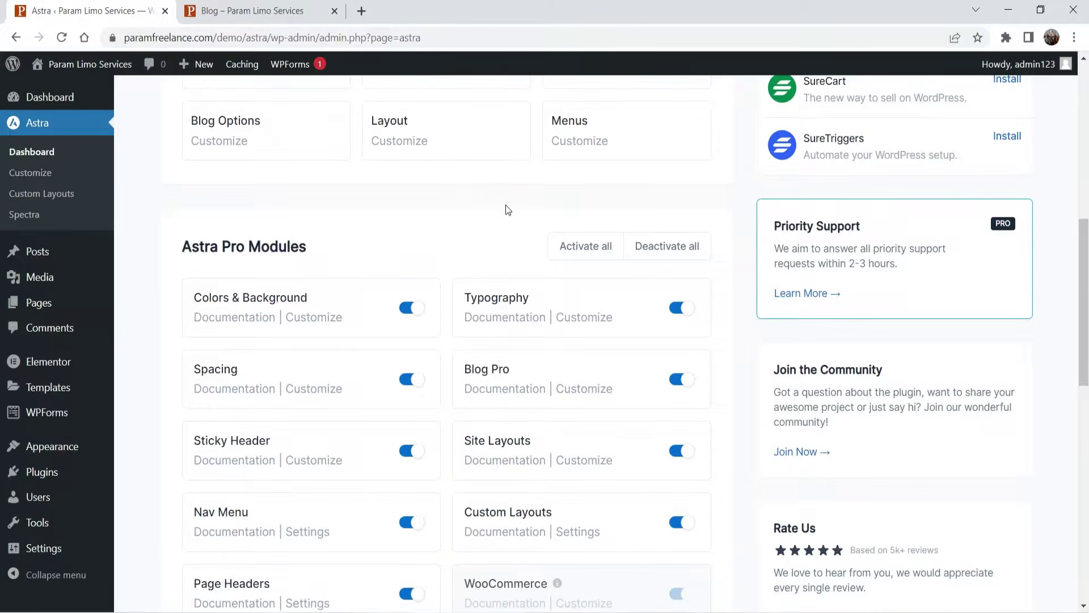
pyautogui.scroll(-4, 505, 208)
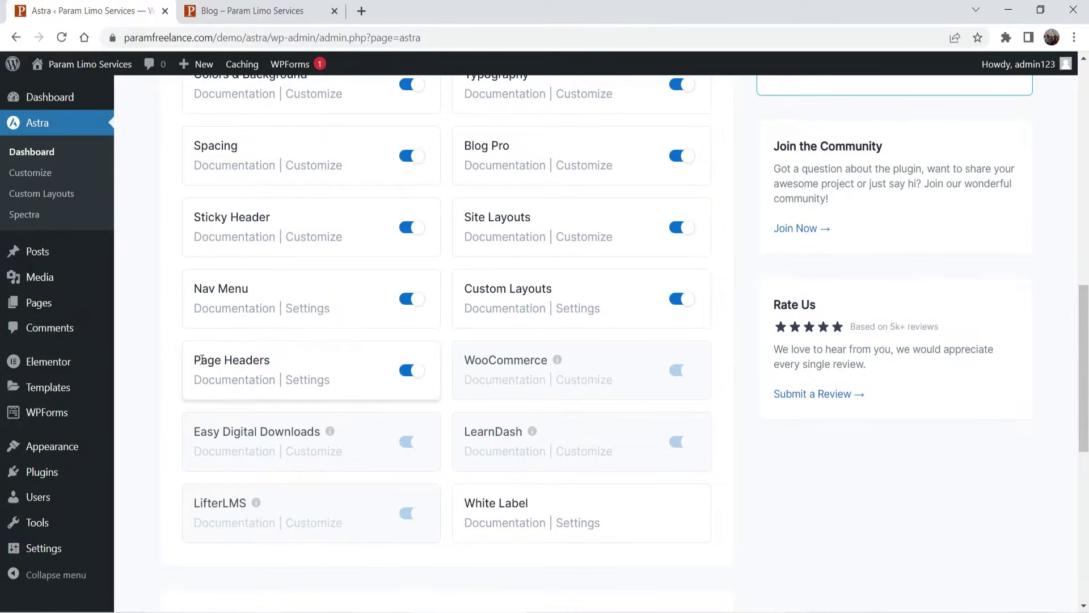
pyautogui.rightClick(318, 388)
pyautogui.click(355, 393)
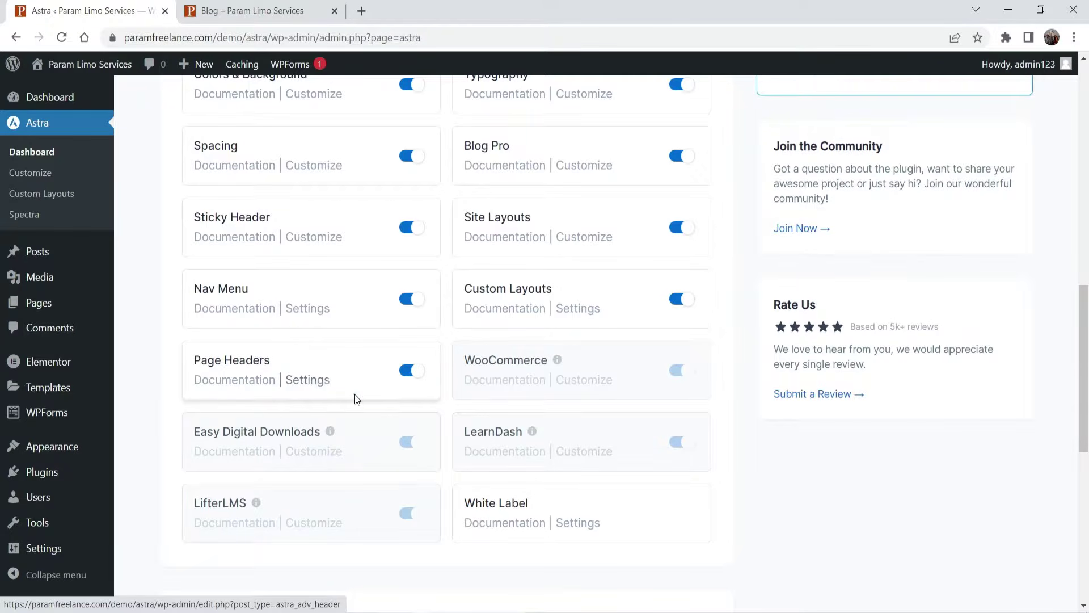
pyautogui.click(229, 18)
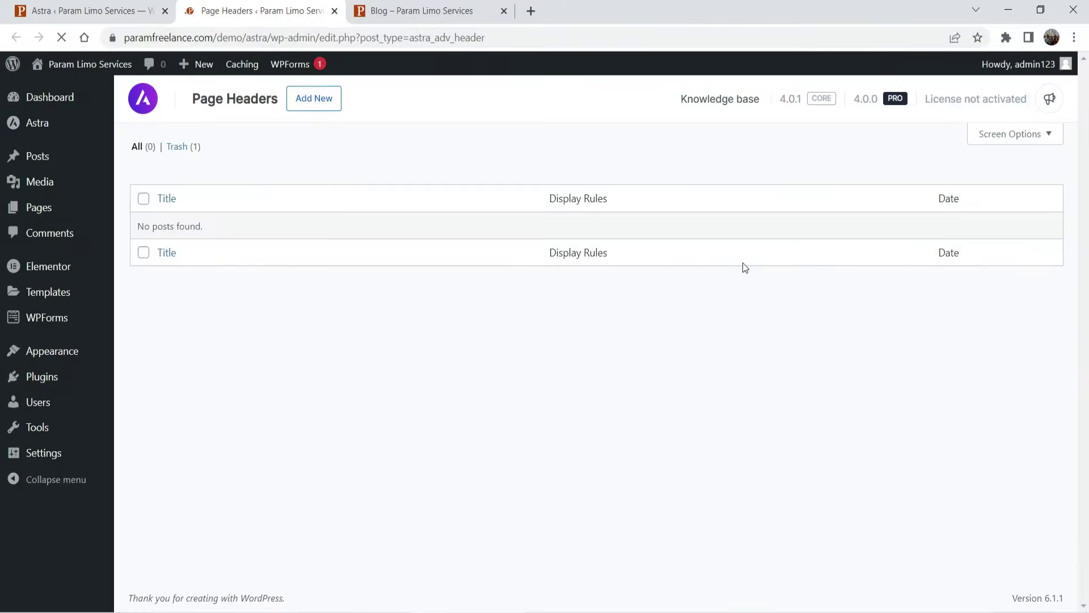
# - Add a new page header titled 'Blog Header' using the Inline layout
pyautogui.click(314, 99)
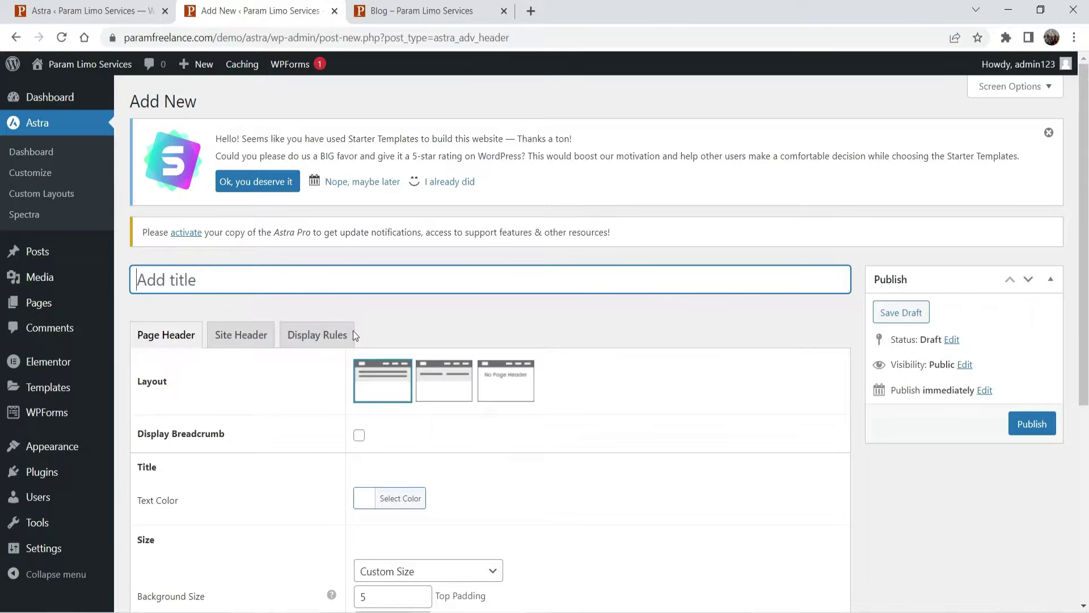
pyautogui.write('Blog Header')
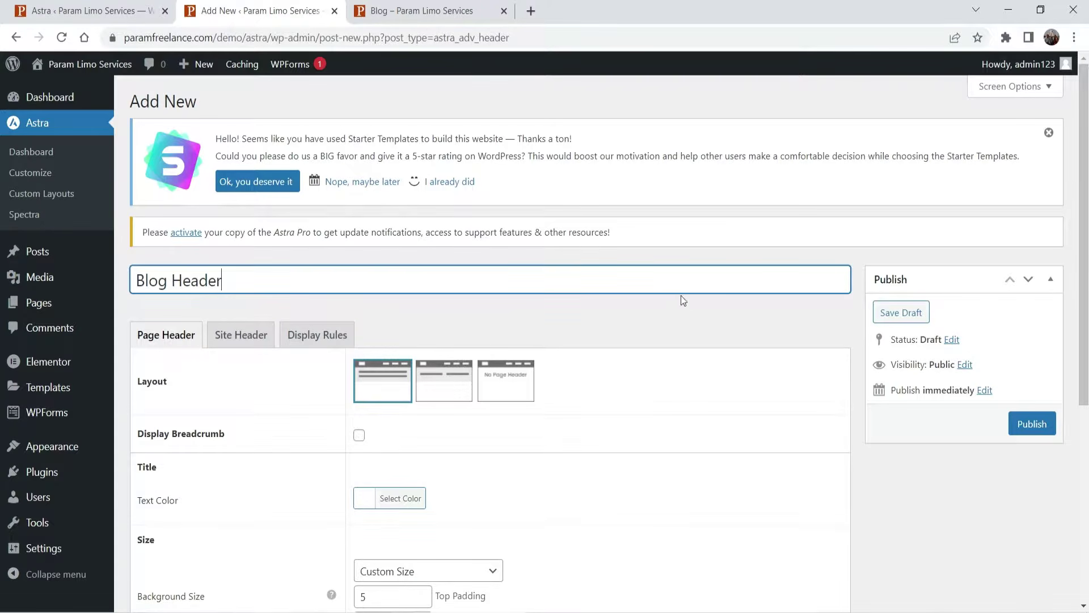
pyautogui.scroll(-1, 678, 306)
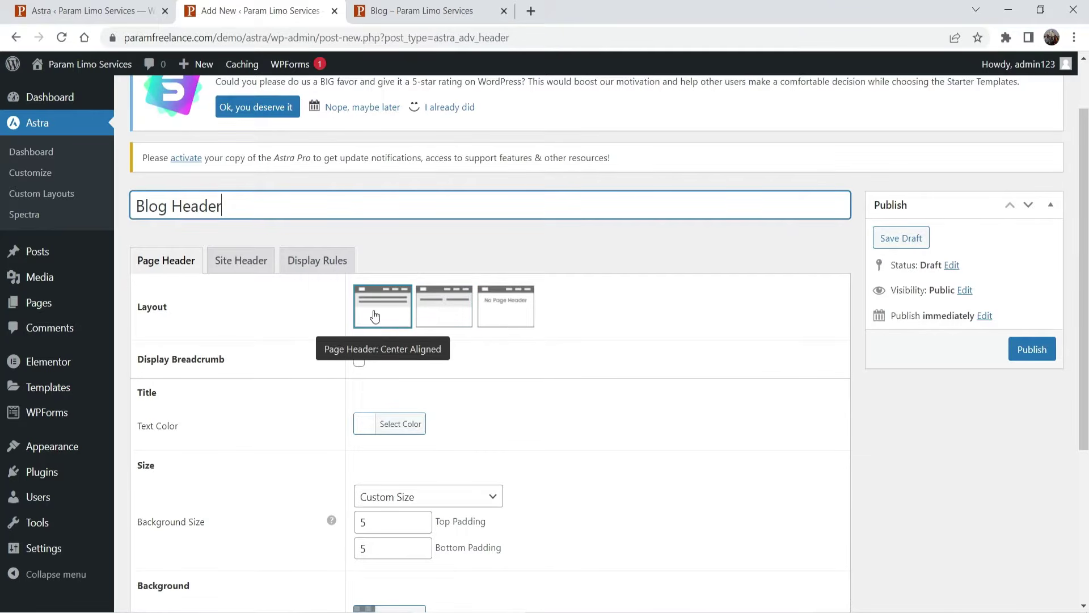
pyautogui.click(437, 321)
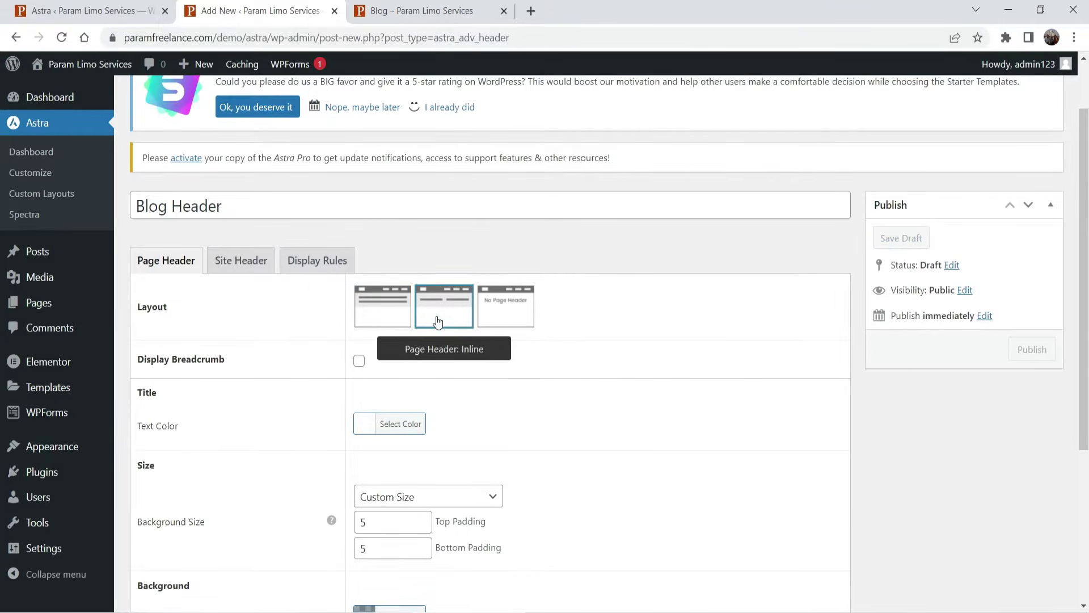
pyautogui.scroll(-3, 287, 359)
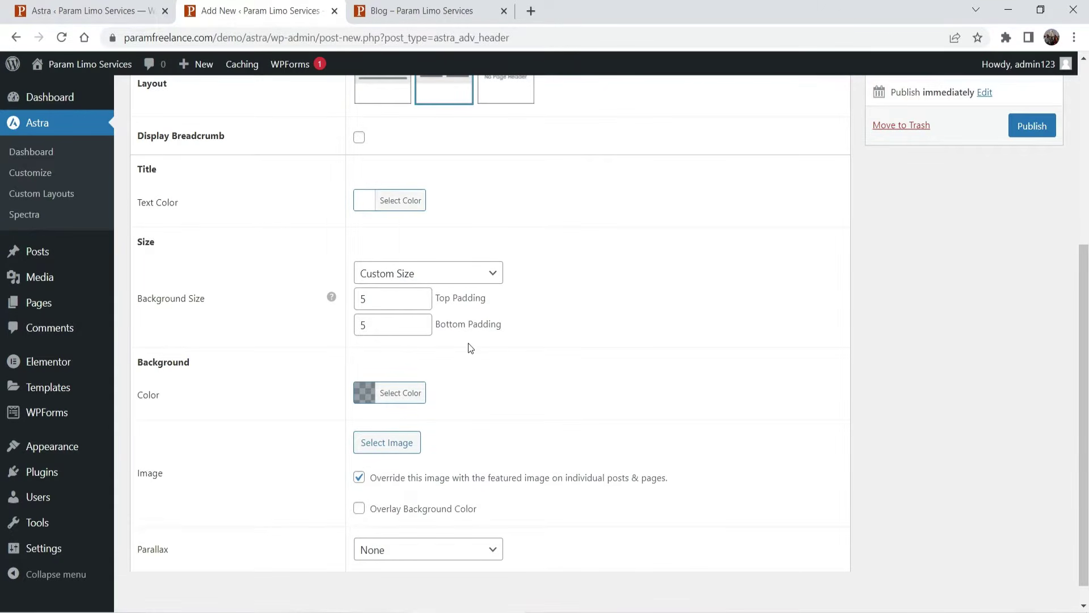
pyautogui.scroll(-1, 470, 347)
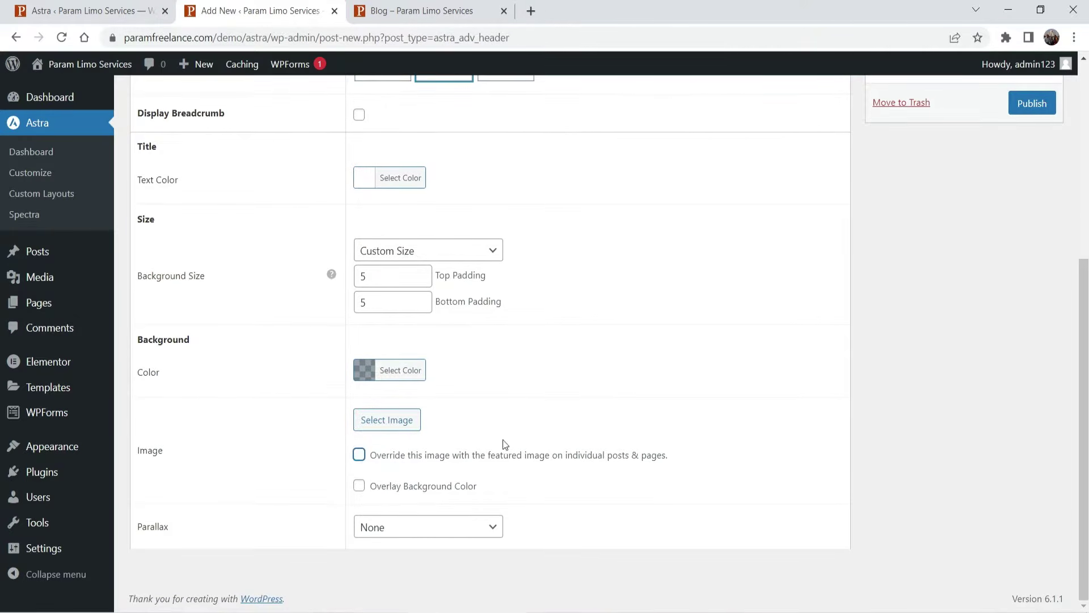
pyautogui.scroll(3, 589, 389)
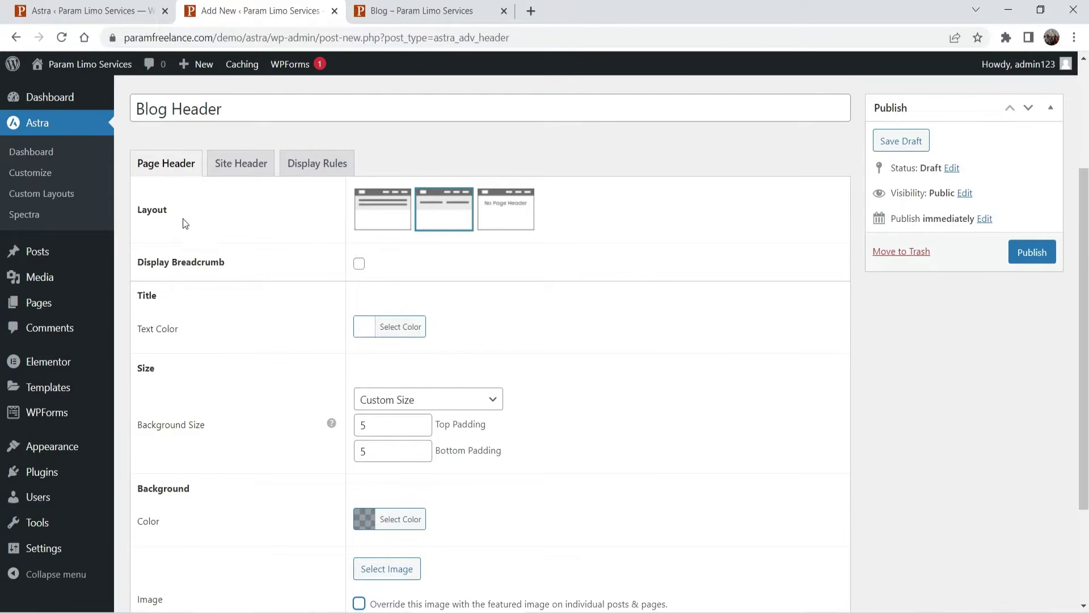
# - Merge the Blog Header with the site header
pyautogui.click(235, 168)
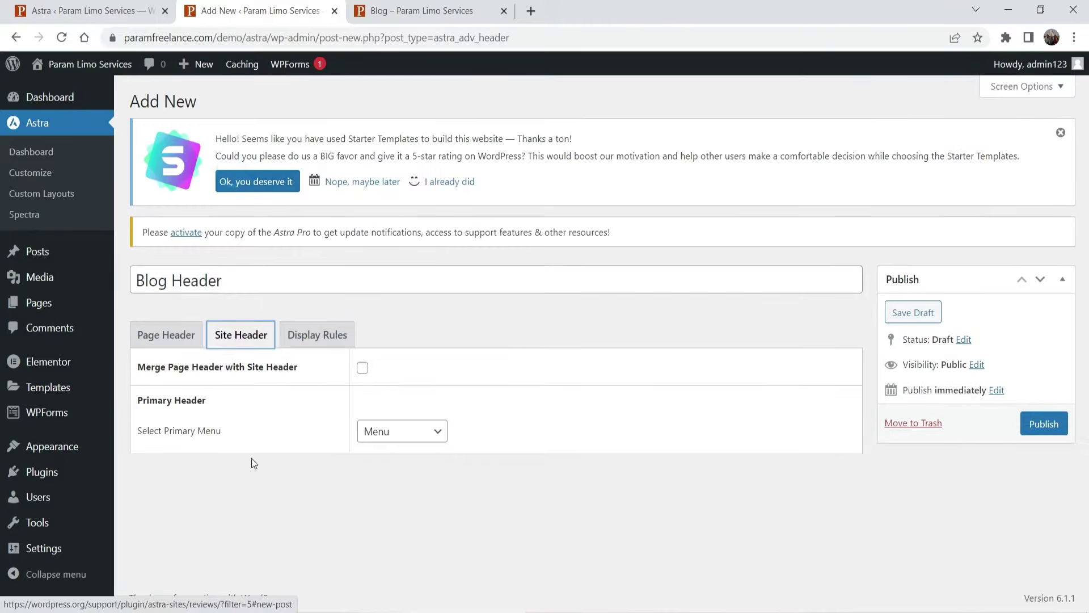
pyautogui.click(362, 369)
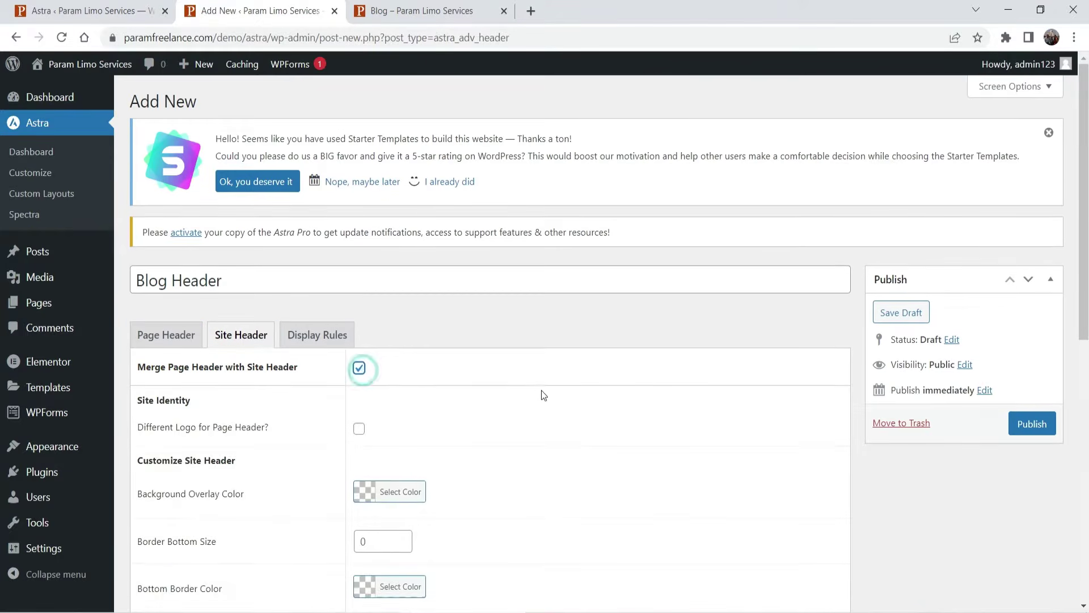
pyautogui.scroll(-3, 536, 383)
pyautogui.scroll(-5, 568, 318)
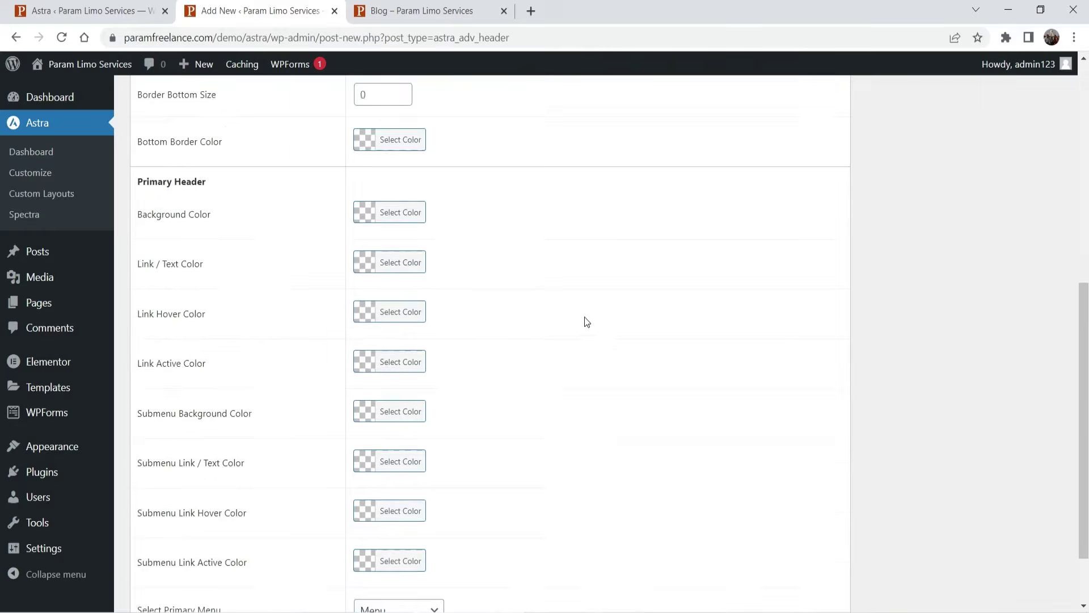
pyautogui.scroll(9, 572, 324)
# - Set display rules to Blog / Posts Page and All Posts for all users, then publish
pyautogui.click(332, 338)
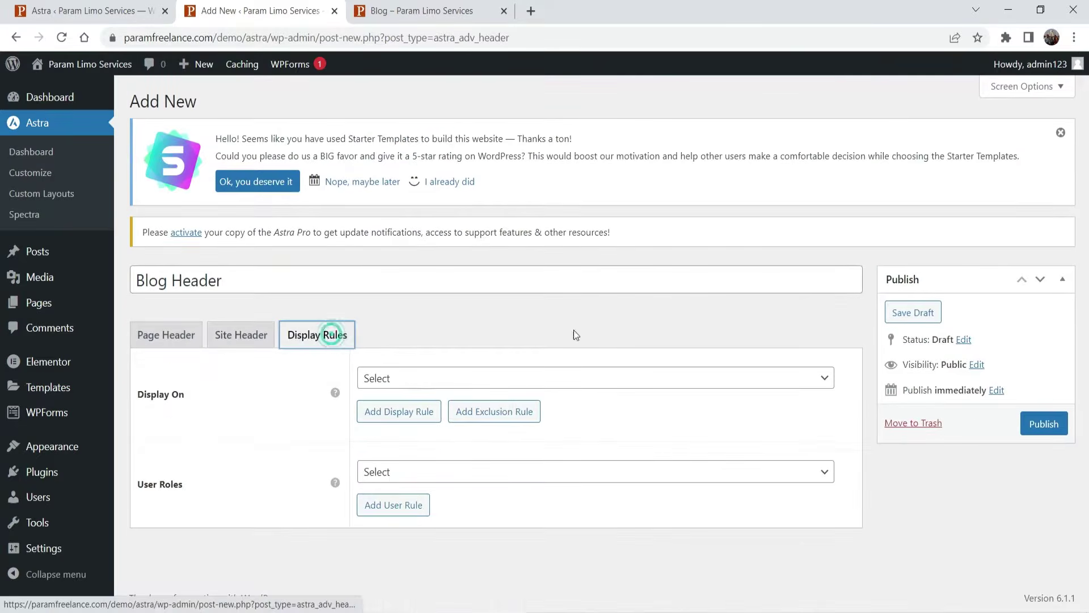
pyautogui.click(595, 385)
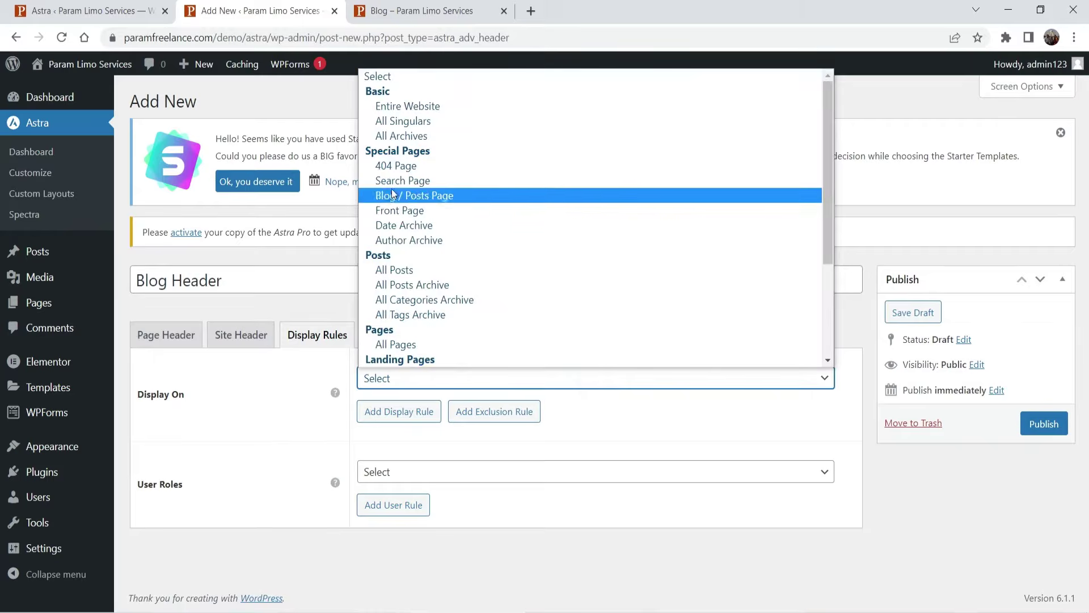
pyautogui.click(434, 196)
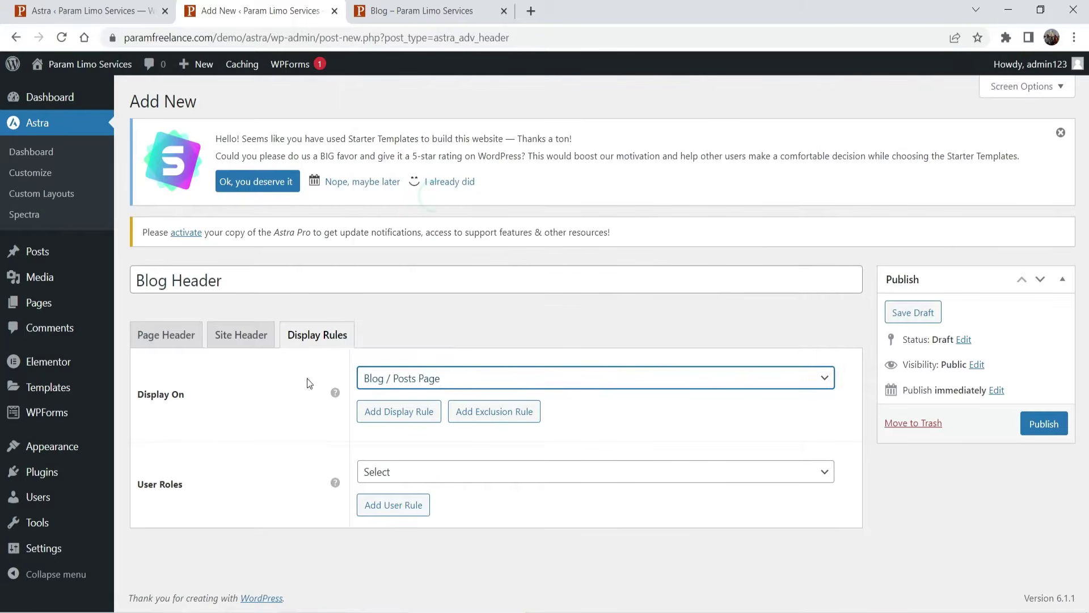
pyautogui.click(400, 422)
pyautogui.click(488, 410)
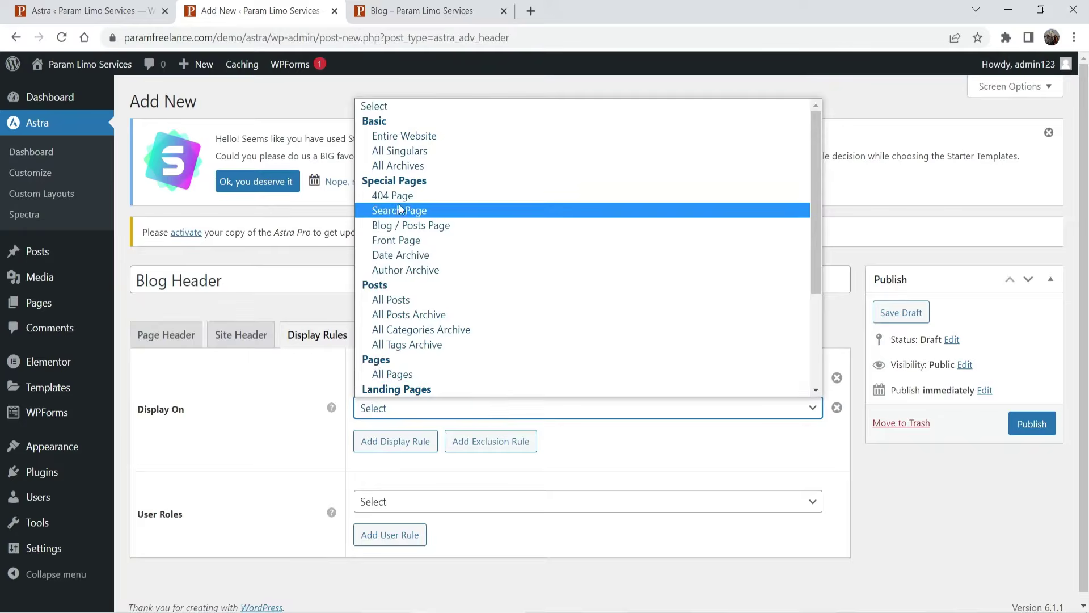
pyautogui.click(401, 300)
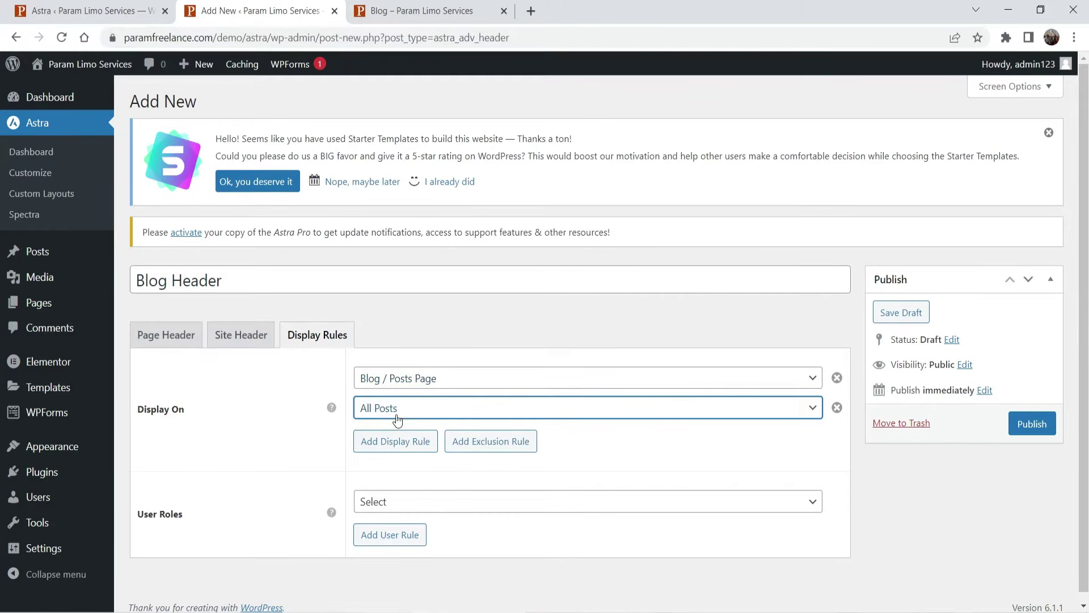
pyautogui.click(461, 500)
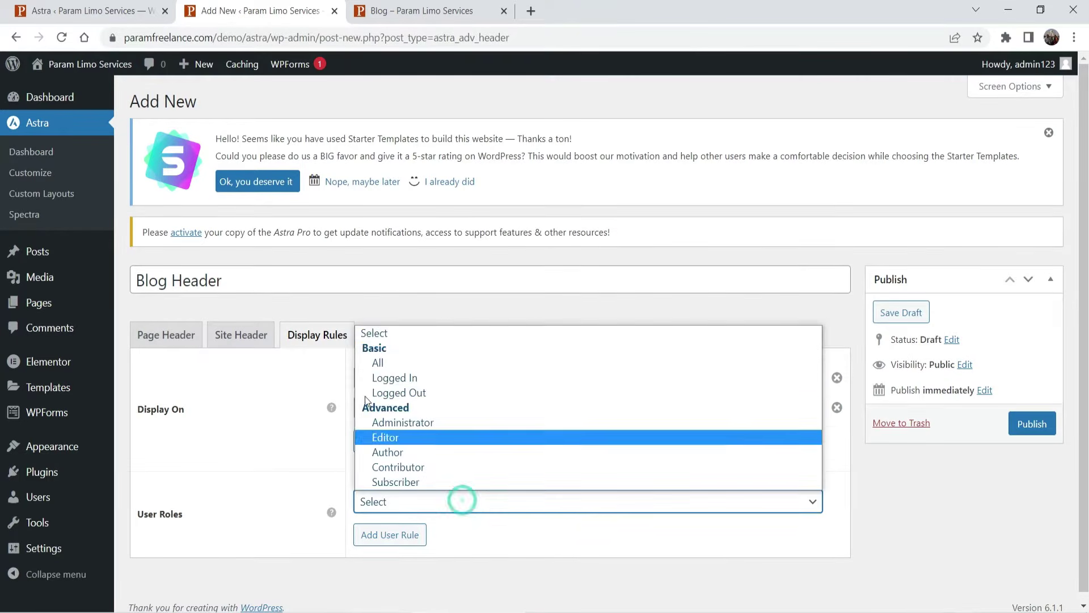
pyautogui.click(386, 363)
pyautogui.click(926, 509)
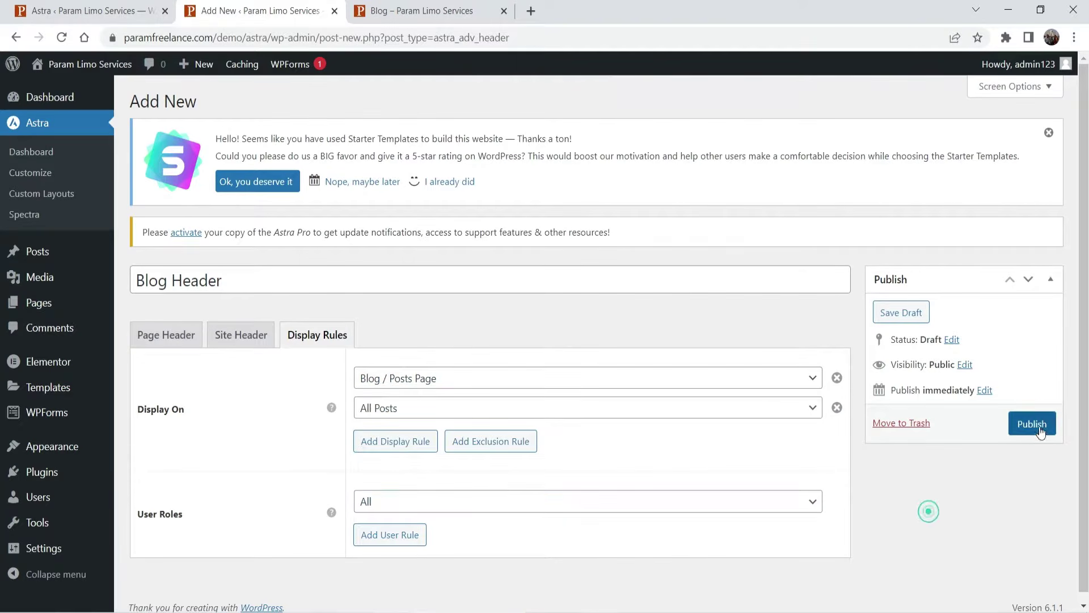
pyautogui.click(1032, 423)
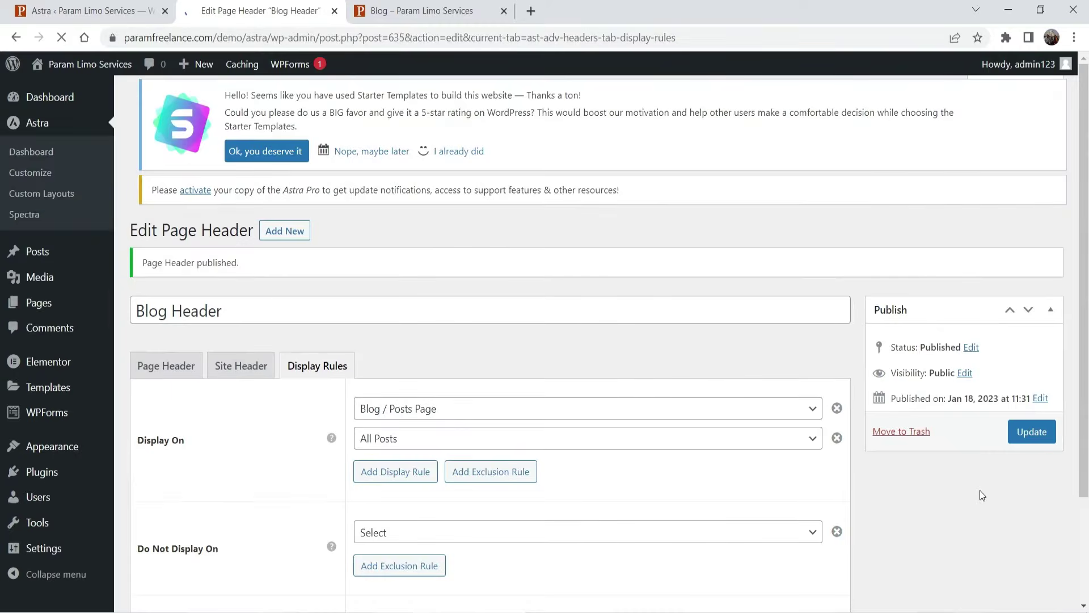
# - Reload the blog page to see the published header
pyautogui.click(416, 12)
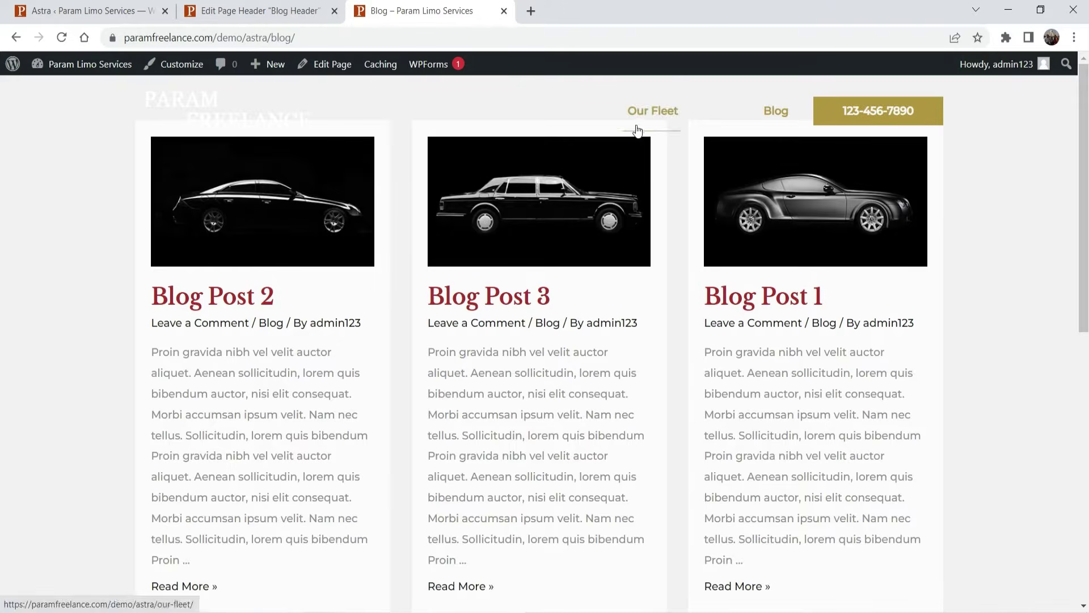
pyautogui.click(62, 40)
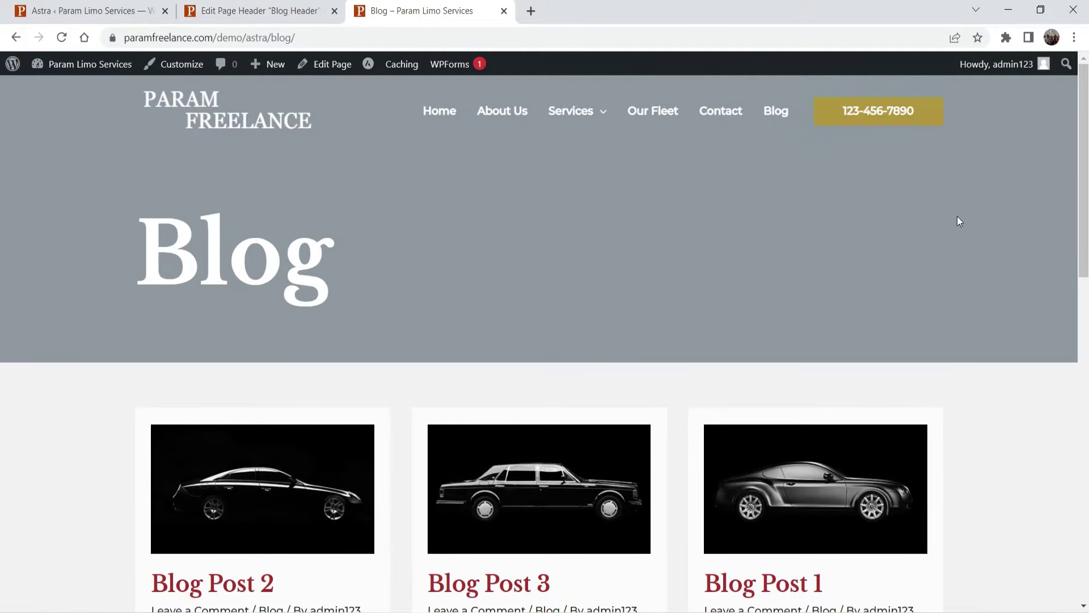
pyautogui.click(250, 8)
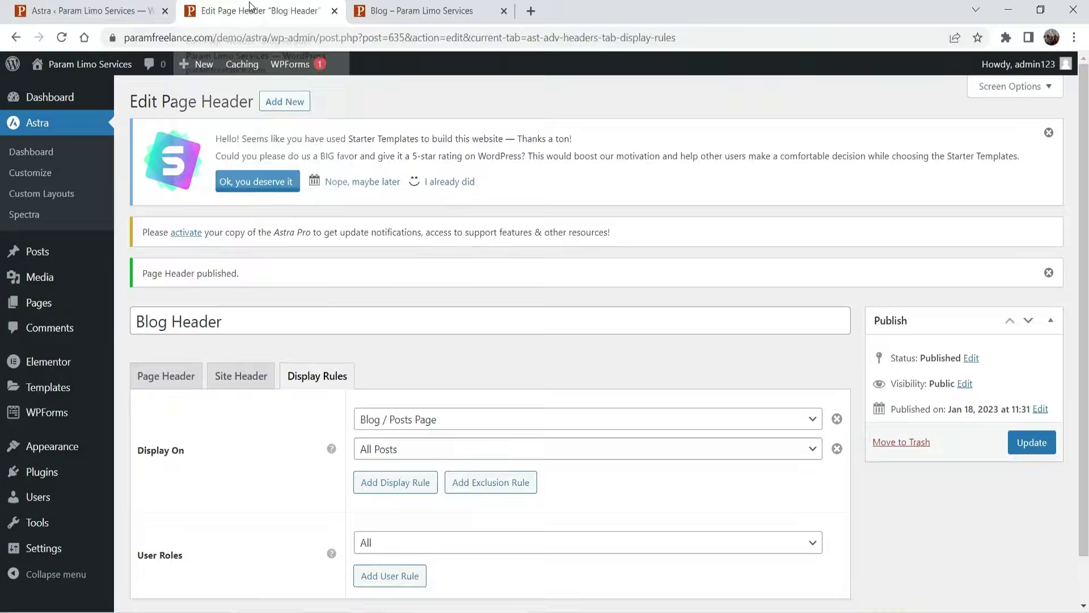
# - Change the Blog Header background colour to black and update the header
pyautogui.click(157, 378)
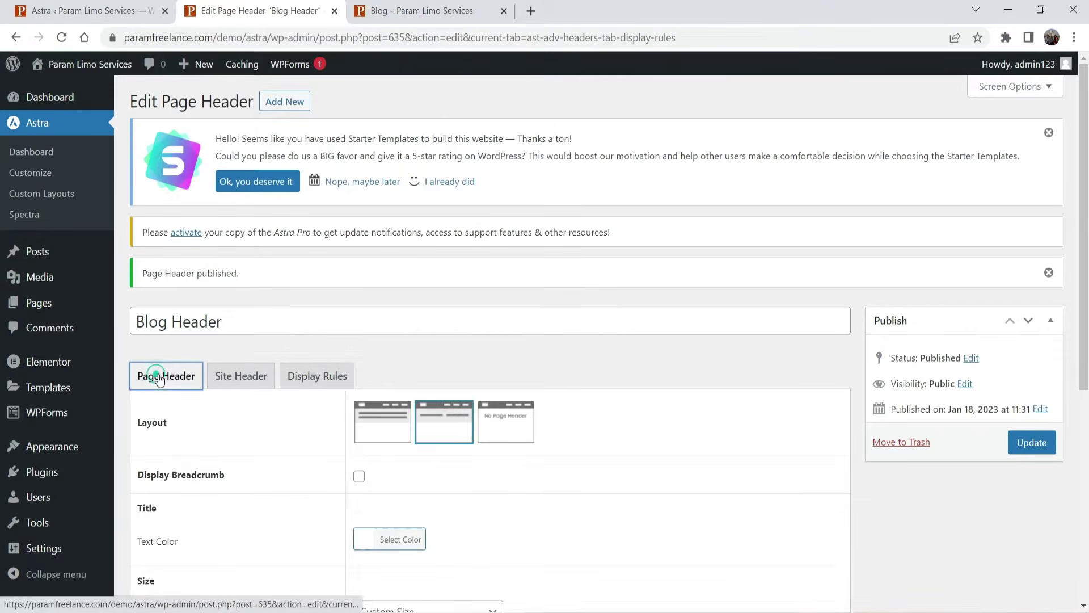
pyautogui.scroll(-6, 533, 276)
pyautogui.click(391, 372)
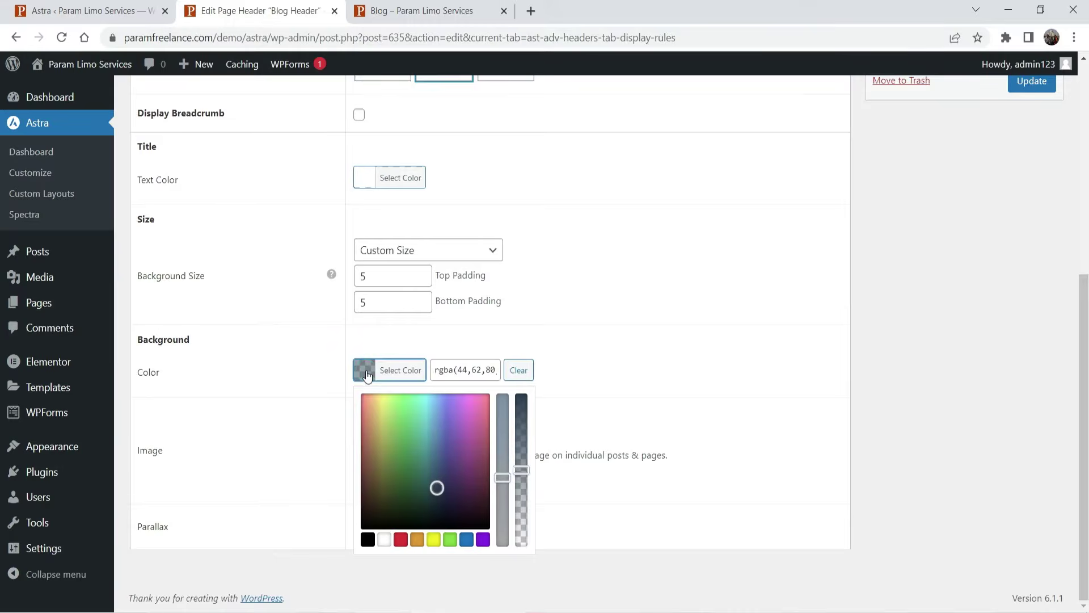
pyautogui.click(367, 538)
pyautogui.click(661, 325)
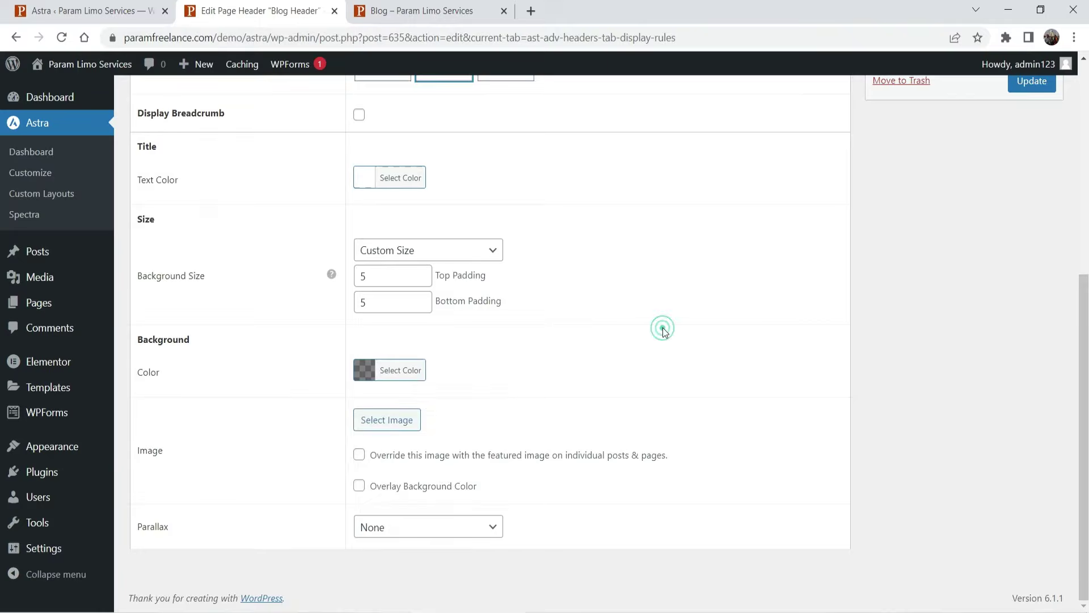
pyautogui.click(953, 346)
pyautogui.click(1038, 91)
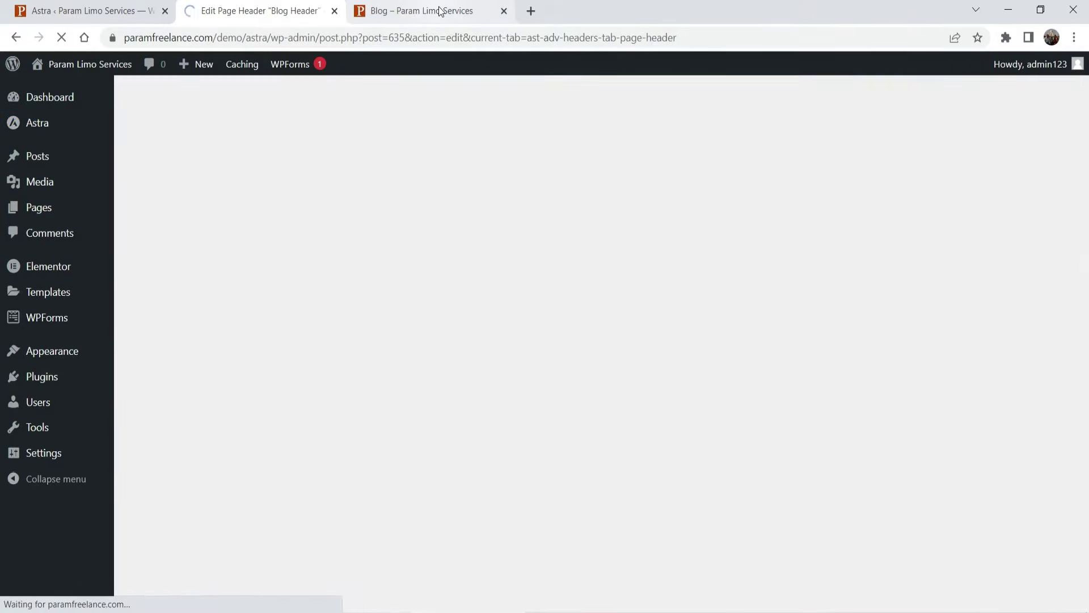
pyautogui.click(445, 12)
# - Reload the blog page to confirm the black header appears
pyautogui.click(65, 41)
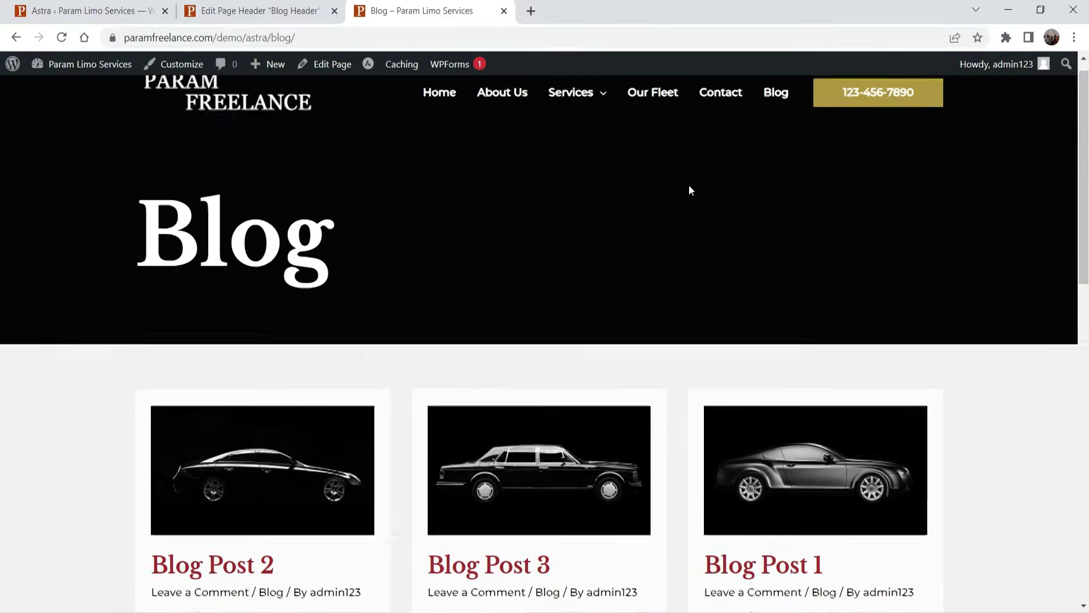
pyautogui.moveTo(587, 114)
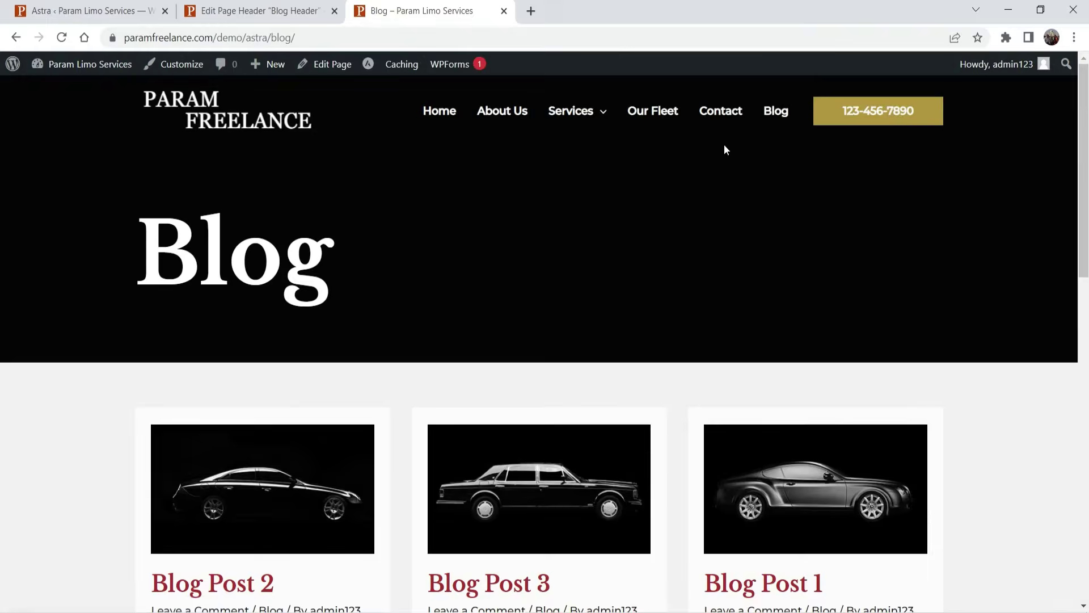
pyautogui.scroll(-3, 2, 250)
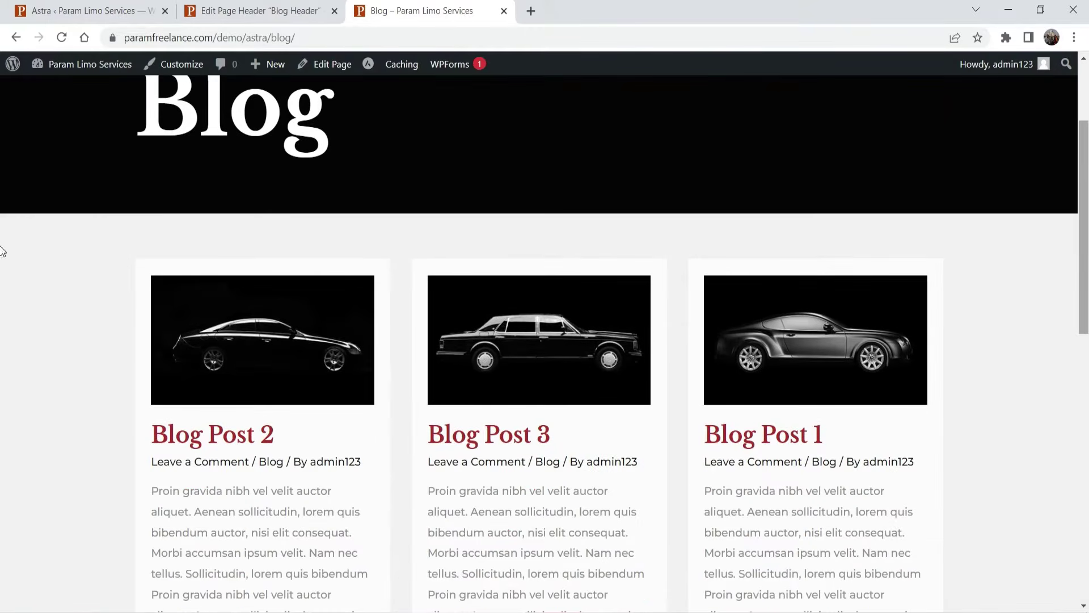
pyautogui.scroll(-5, 1051, 216)
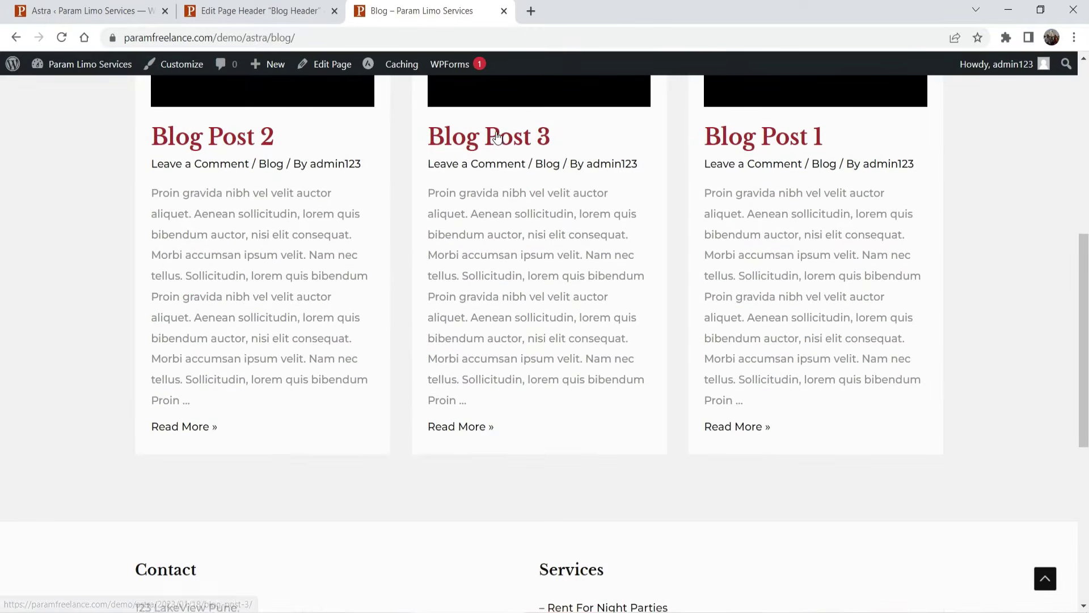
# - Check the black header on Blog Post 3, then return to the Astra dashboard
pyautogui.click(495, 132)
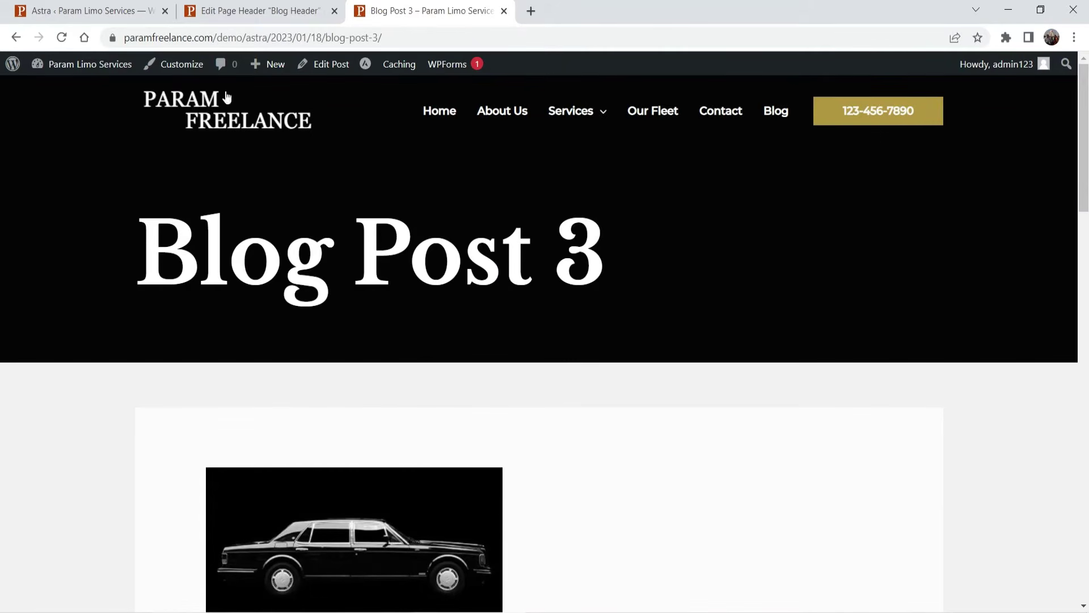
pyautogui.scroll(-14, 999, 289)
pyautogui.scroll(13, 990, 281)
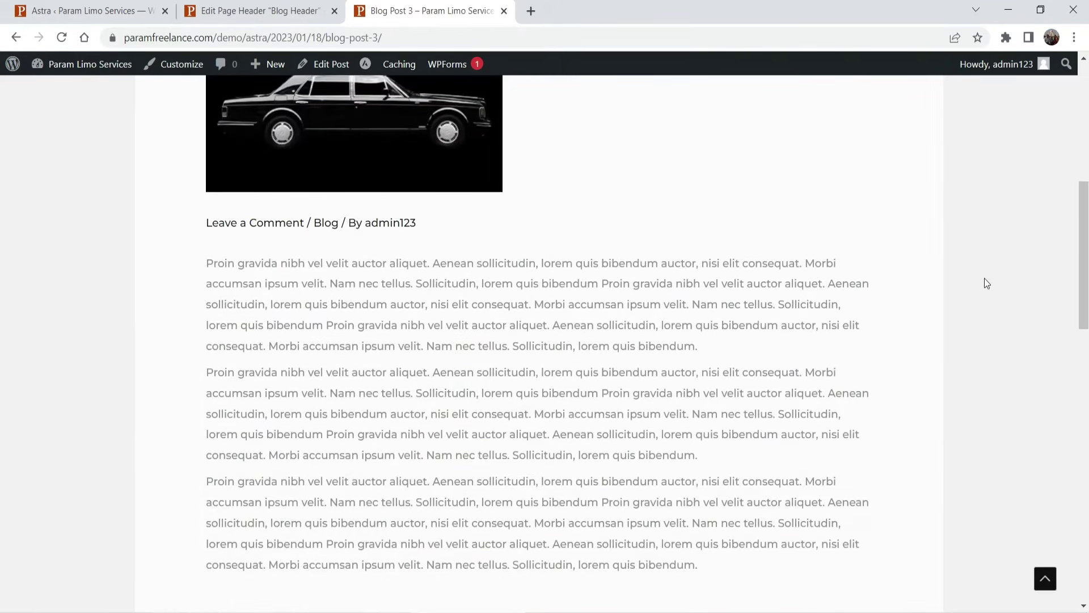
pyautogui.scroll(2, 968, 280)
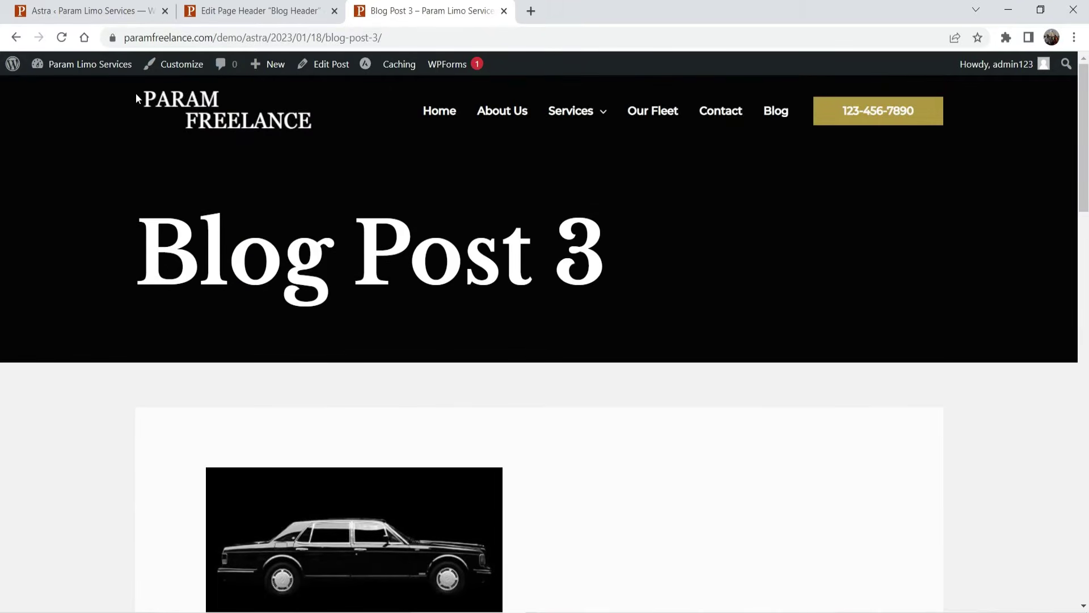
pyautogui.click(228, 20)
pyautogui.click(85, 11)
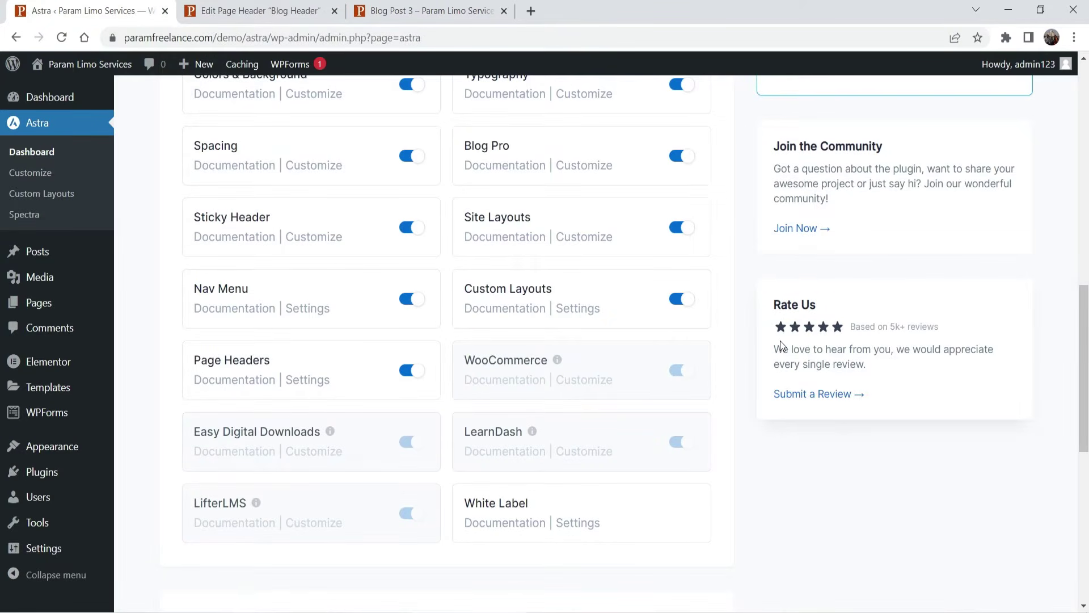
# - Scroll to the top of the Astra dashboard and switch to the Param Limo Services home page
pyautogui.scroll(13, 722, 275)
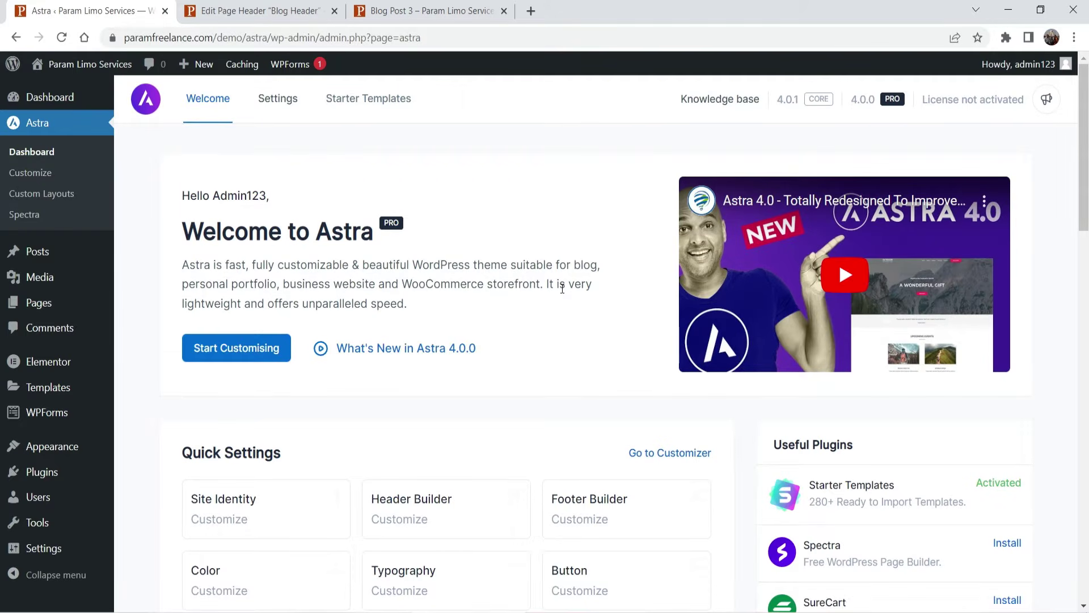
pyautogui.hotkey('ctrl', '3')
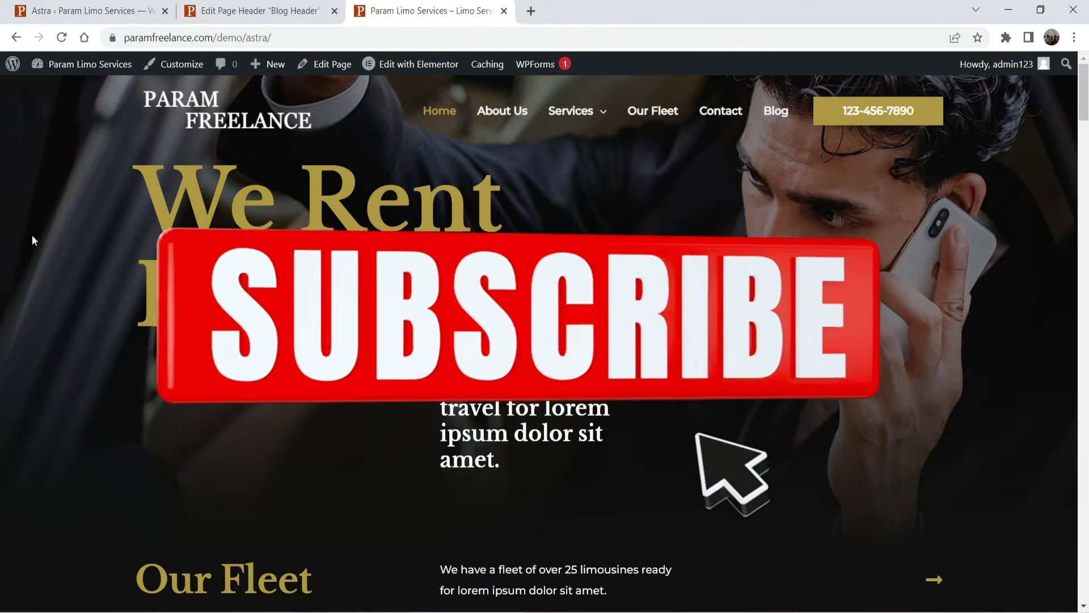
pyautogui.click(933, 580)
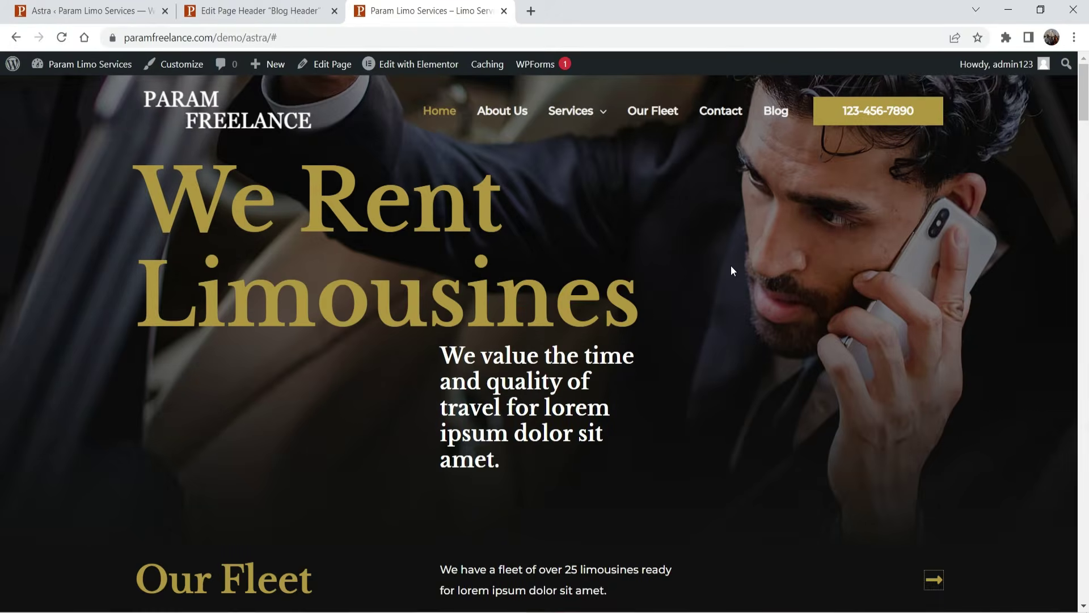